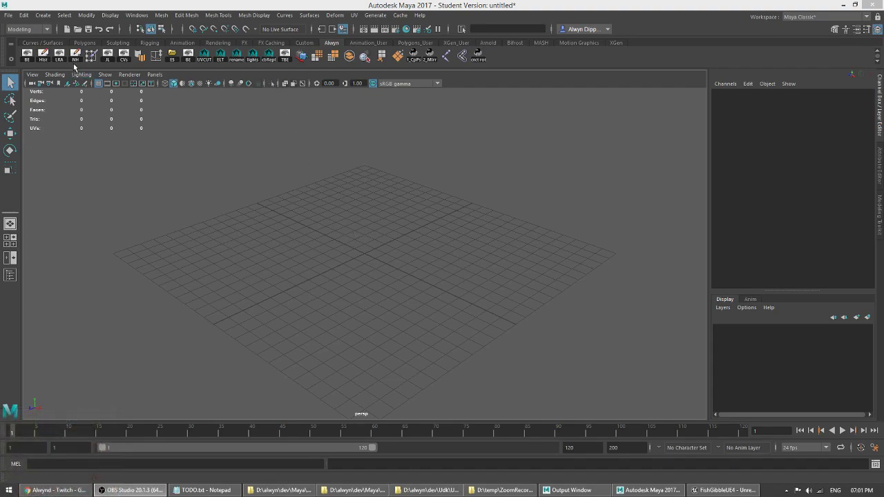
Step: Create a polygon cylinder on the grid, about 3.2 in radius and about 7 high
left_click(91, 43)
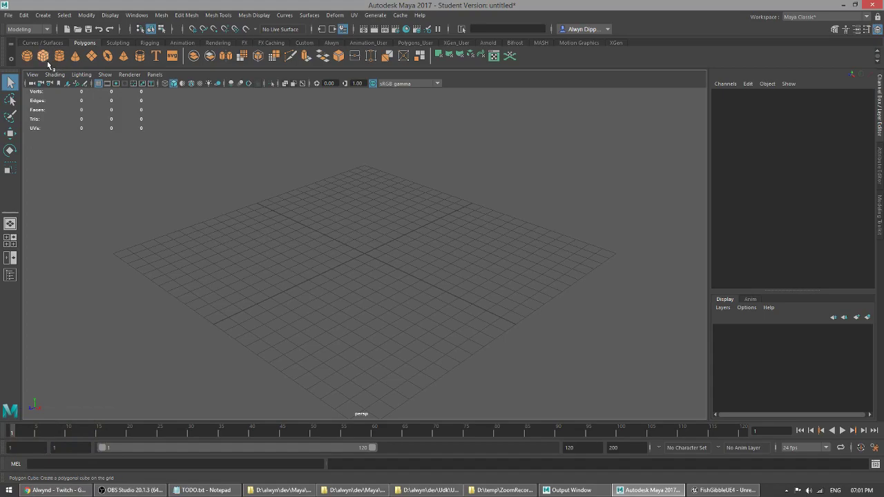
left_click(59, 56)
mouse_move(314, 253)
left_mouse_down()
mouse_move(389, 274)
mouse_move(353, 264)
mouse_move(343, 150)
mouse_move(348, 245)
left_mouse_up()
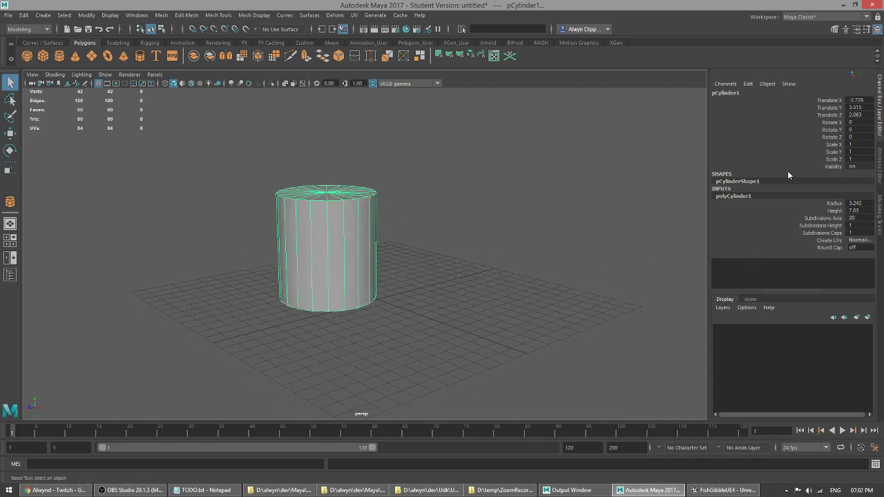
Step: Set the cylinder's radius to 5 and its height to 15
double_click(857, 201)
type("15")
key("Return")
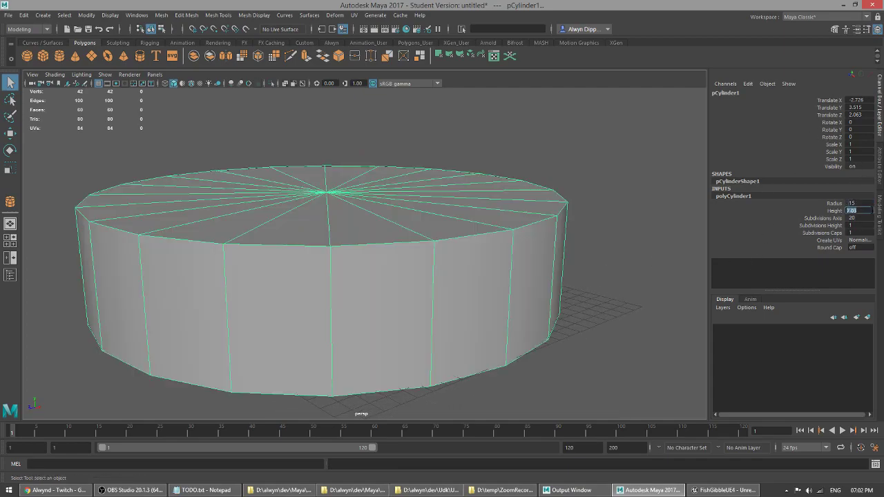
type("5")
key("Tab")
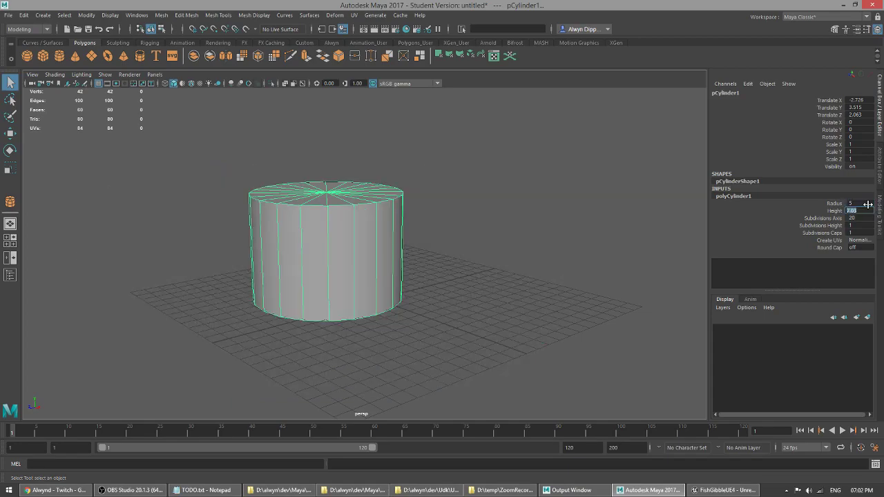
type("15")
key("Tab")
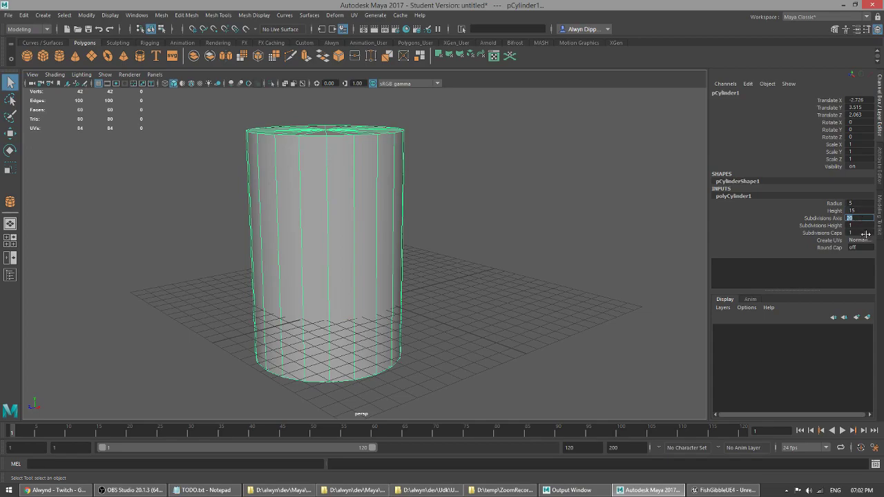
Step: Set the cylinder's axis subdivisions to 16
left_click(858, 220)
double_click(859, 219)
left_click(568, 5)
double_click(859, 218)
type("16")
key("Tab")
Step: Center the cylinder at the origin by setting its X, Y and Z translation to 0
left_click_drag(361, 215, 382, 235, "alt")
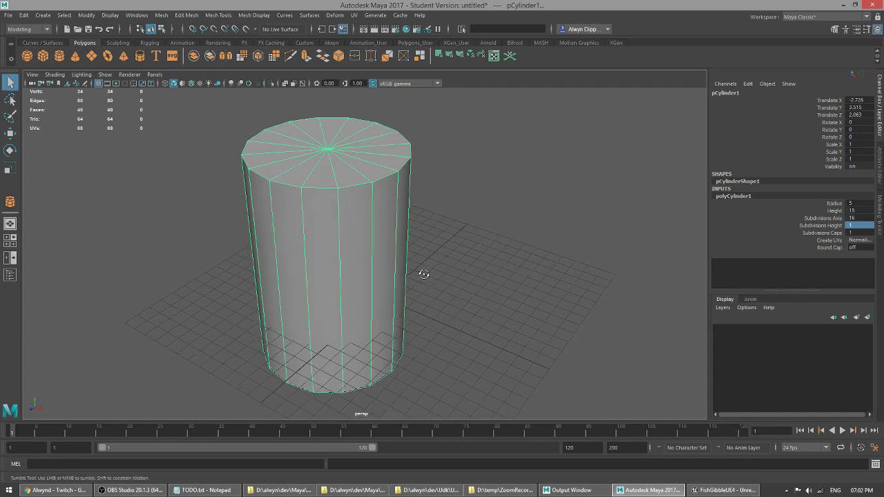
left_click_drag(424, 279, 483, 242, "alt")
left_click(860, 100)
type("0")
key("Tab")
type("0")
key("Tab")
type("0")
key("Tab")
Step: Move the cylinder straight up to a Y translation of about 7.6 so that its base rests on the grid
middle_click_drag(427, 271, 424, 260, "alt")
left_click_drag(425, 260, 396, 126, "alt")
key("w")
scroll(409, 164, "down", 5)
middle_click_drag(391, 249, 390, 287, "alt")
left_click_drag(390, 287, 388, 294, "alt")
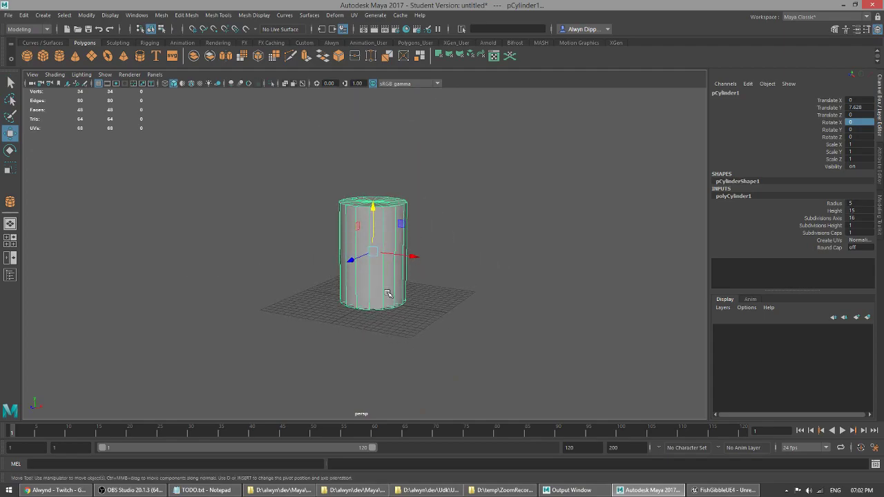
left_click_drag(388, 293, 443, 314, "alt")
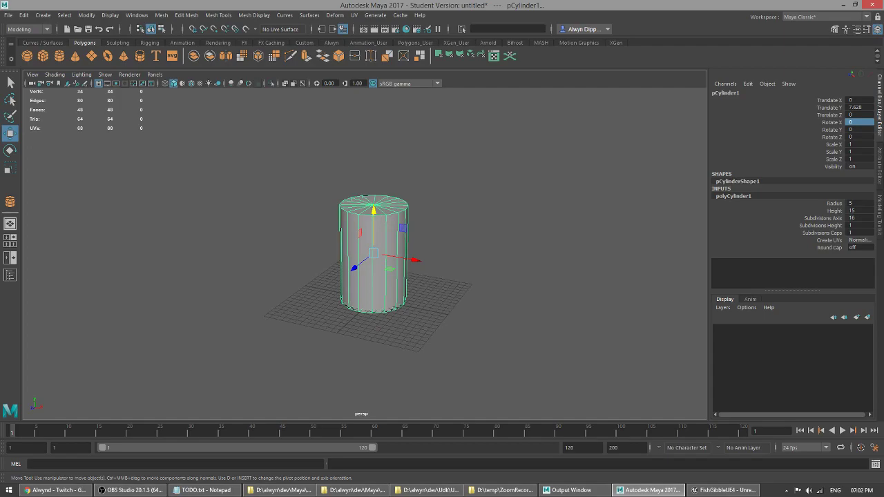
key("alt+Tab")
mouse_move(309, 255)
left_mouse_down("alt")
mouse_move(352, 253)
mouse_move(300, 259)
left_mouse_up("alt")
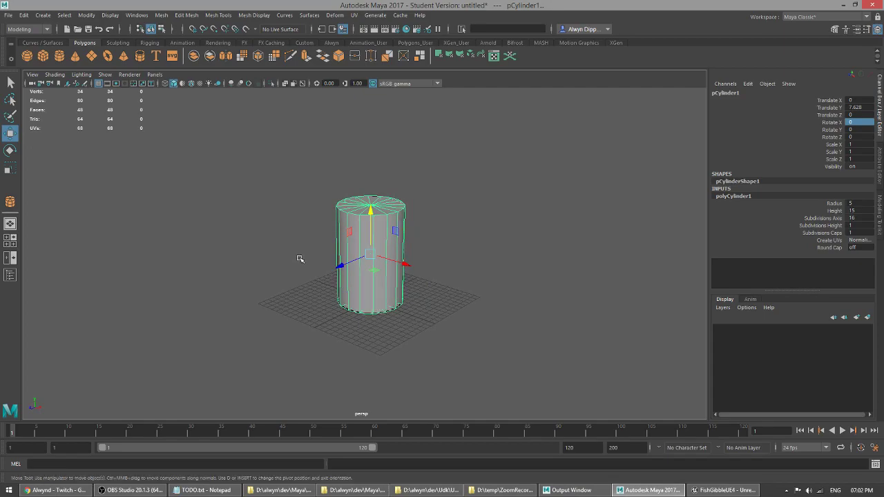
left_click_drag(449, 240, 474, 255, "alt")
scroll(449, 263, "up", 4)
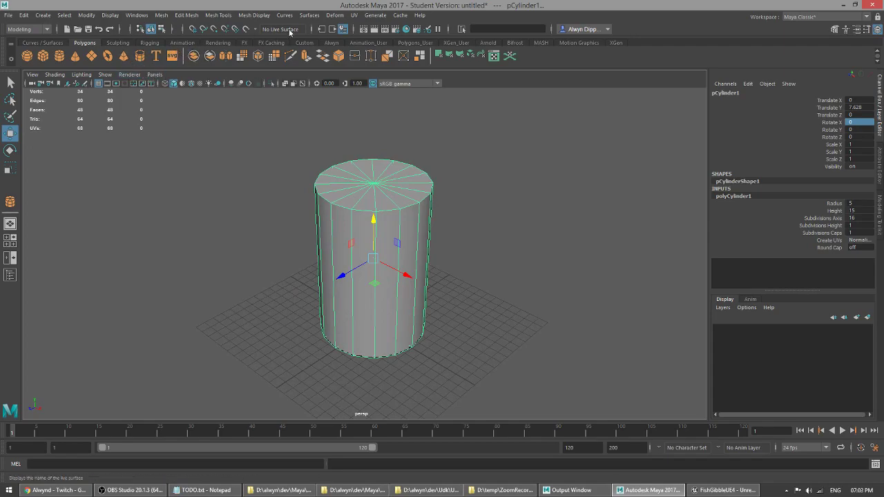
Step: Delete the cylinder's construction history and turn the viewport grid back on
left_click(332, 43)
left_click_drag(454, 219, 491, 234, "alt")
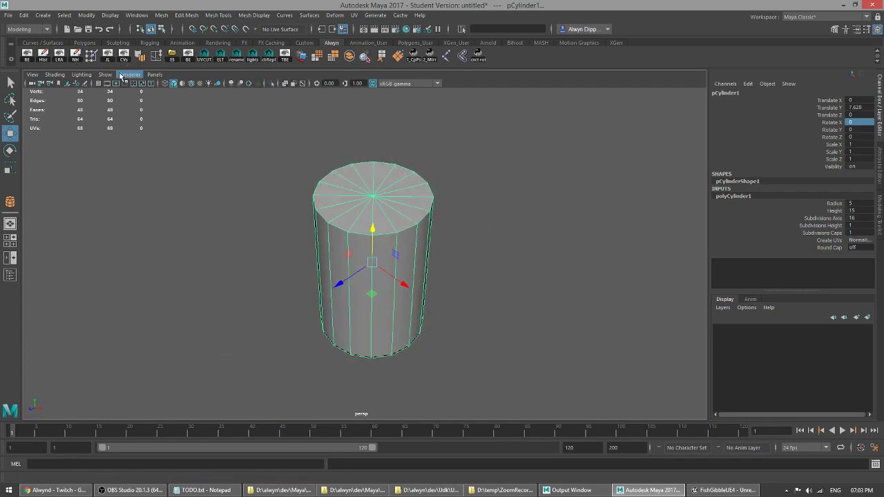
left_click(44, 55)
left_click_drag(495, 251, 477, 290, "alt")
left_click(99, 83)
Step: Delete every second radial edge on the cylinder's top cap
mouse_move(429, 221)
left_mouse_down("alt")
mouse_move(434, 239)
mouse_move(415, 221)
left_mouse_up("alt")
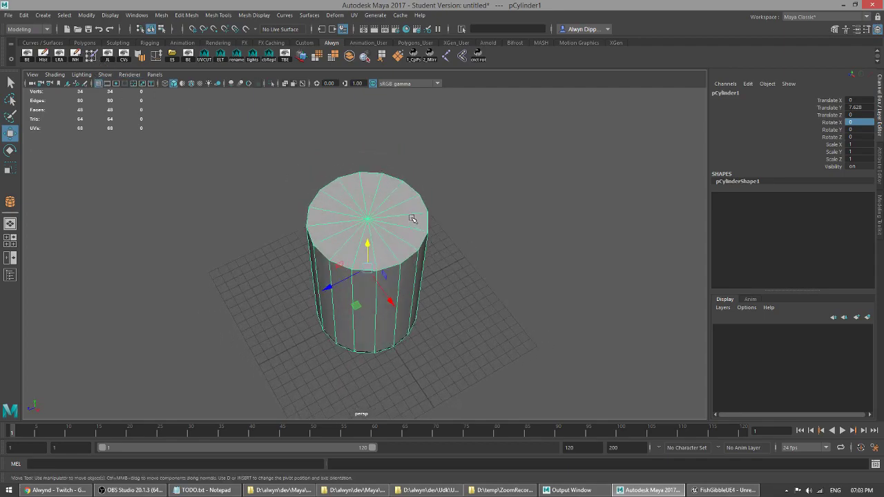
key("F10")
left_click(412, 215)
key("b")
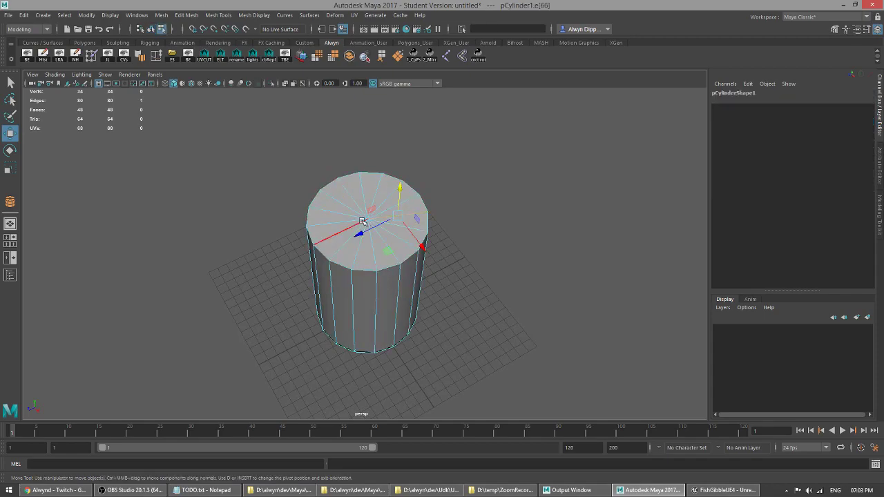
left_click(340, 219, "shift")
left_click(371, 198, "shift")
left_click(350, 237, "shift")
key("q")
left_click(370, 257, "shift")
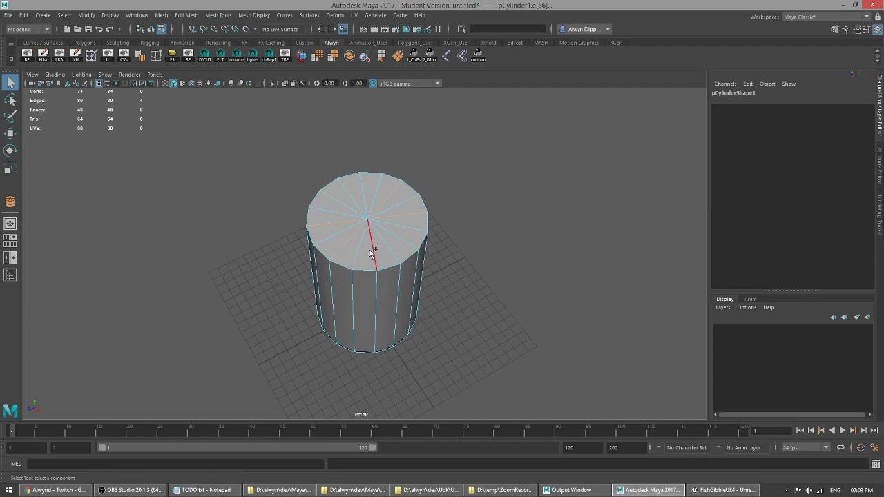
left_click(364, 189, "shift")
left_click(341, 201, "shift")
left_click(391, 234, "shift")
key("Delete")
Step: Hide the viewport grid and bring the cylinder's bottom cap into view
left_click_drag(505, 277, 446, 195, "alt")
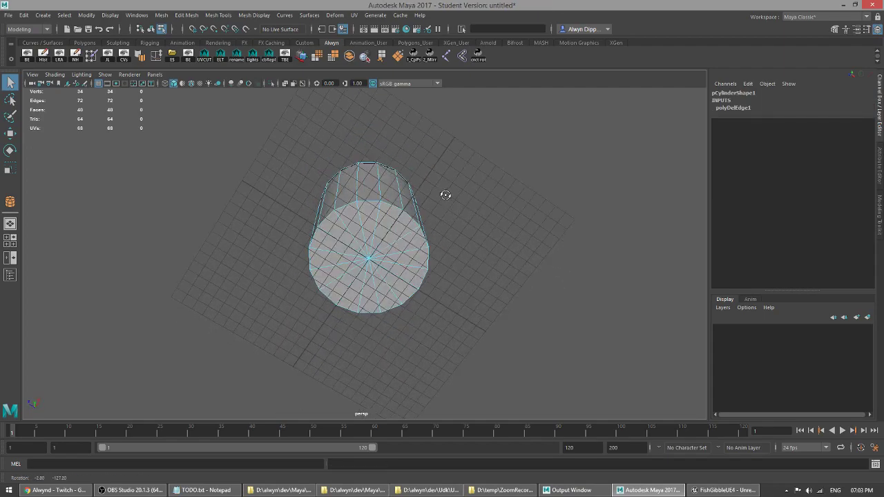
left_click(101, 83)
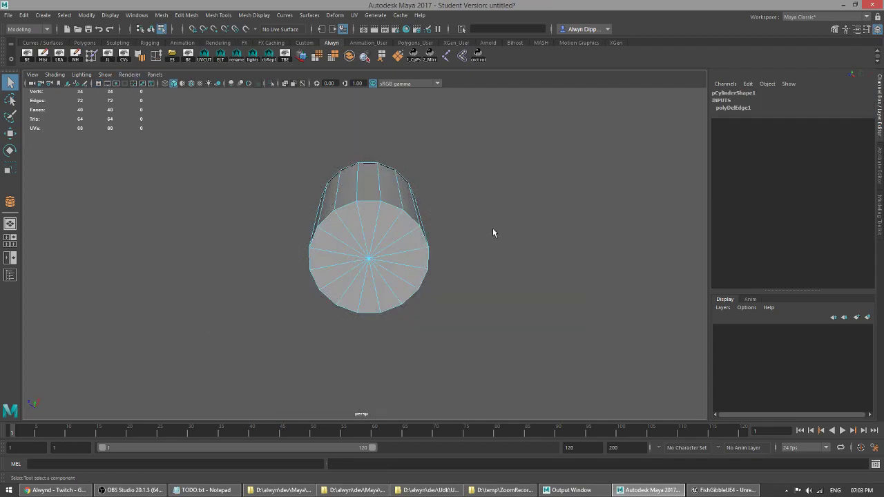
mouse_move(471, 215)
left_mouse_down("alt")
mouse_move(469, 300)
mouse_move(407, 230)
mouse_move(474, 276)
mouse_move(470, 212)
left_mouse_up("alt")
left_click(407, 230)
double_click(405, 226)
left_click(400, 227)
left_click(335, 250, "shift")
left_click(411, 256, "shift")
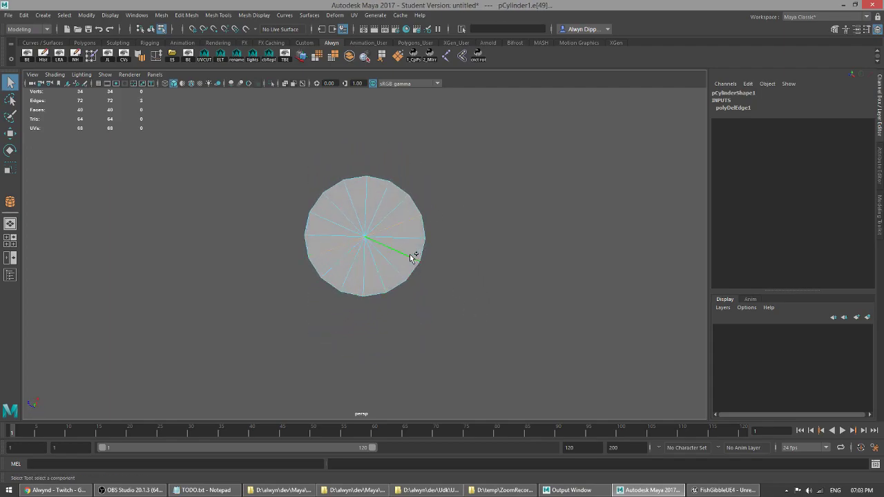
left_click_drag(507, 245, 470, 353, "alt")
left_click_drag(406, 228, 450, 217, "alt")
Step: Try to delete alternate radial edges on the bottom cap, and undo that deletion
left_click(398, 199)
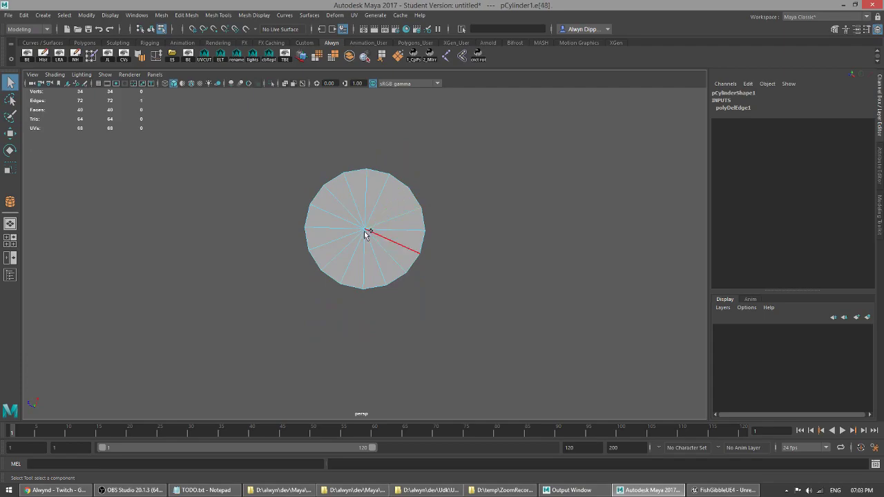
left_click(347, 246, "shift")
left_click(403, 248, "shift")
left_click(380, 266, "shift")
left_click(355, 204, "shift")
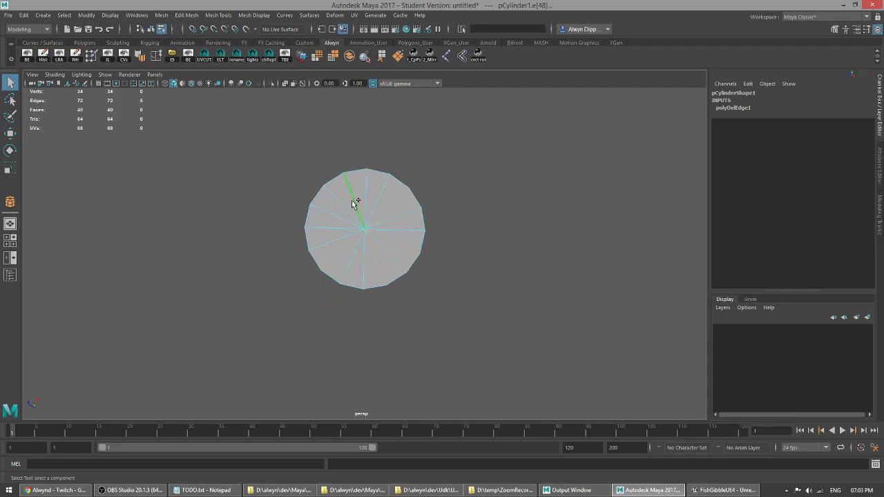
left_click(387, 261, "shift")
key("ctrl+z")
left_click(338, 216, "shift")
key("Delete")
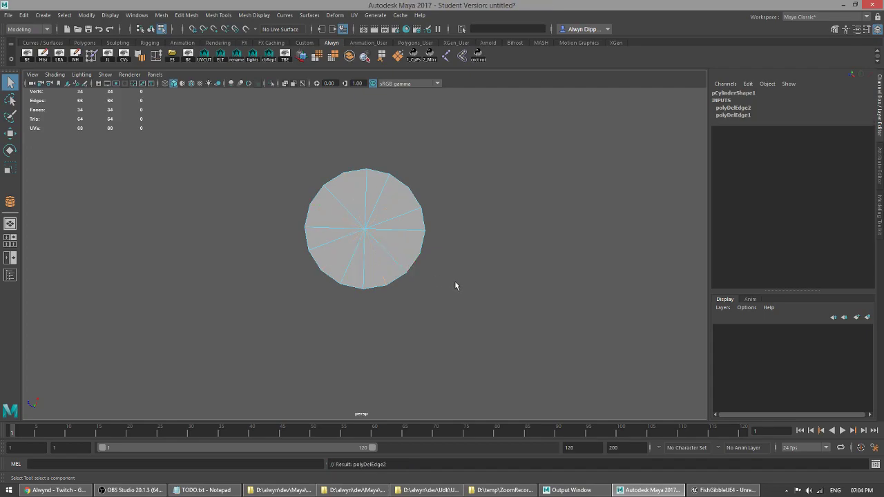
key("ctrl+z")
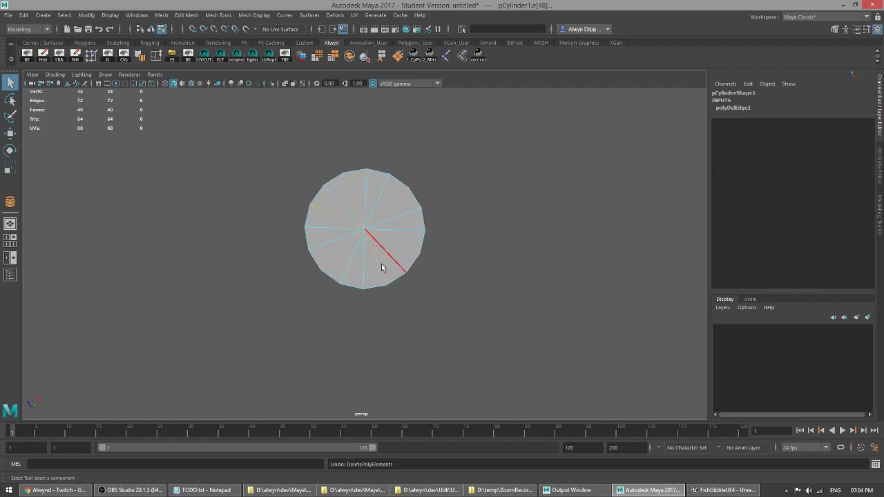
left_click(349, 249, "ctrl")
left_click(393, 204, "ctrl")
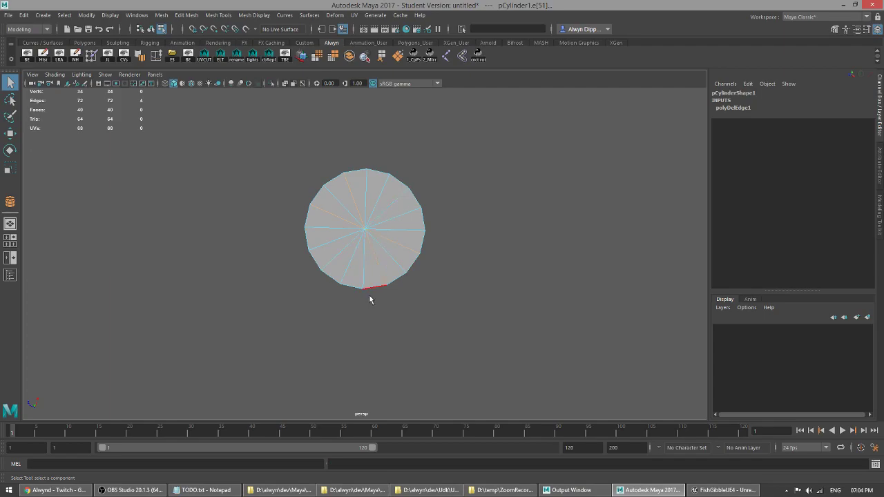
left_click_drag(432, 221, 408, 349, "alt")
left_click(395, 270)
left_click_drag(396, 275, 435, 243, "alt")
left_click(385, 198)
left_click(406, 217)
left_click(340, 250, "shift")
left_click(401, 239, "shift")
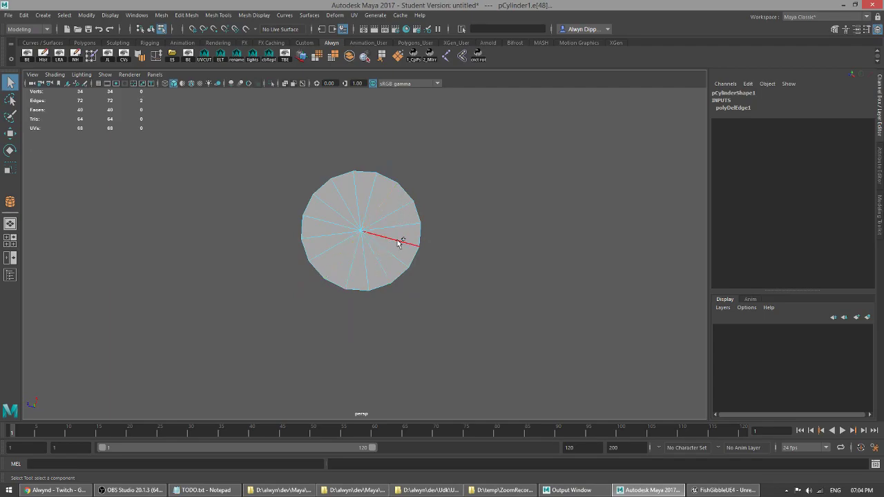
left_click(344, 225, "shift")
left_click(357, 192, "shift")
left_click(368, 268, "shift")
left_click_drag(440, 214, 436, 327, "alt")
left_click(397, 247)
left_click_drag(397, 247, 448, 207, "alt")
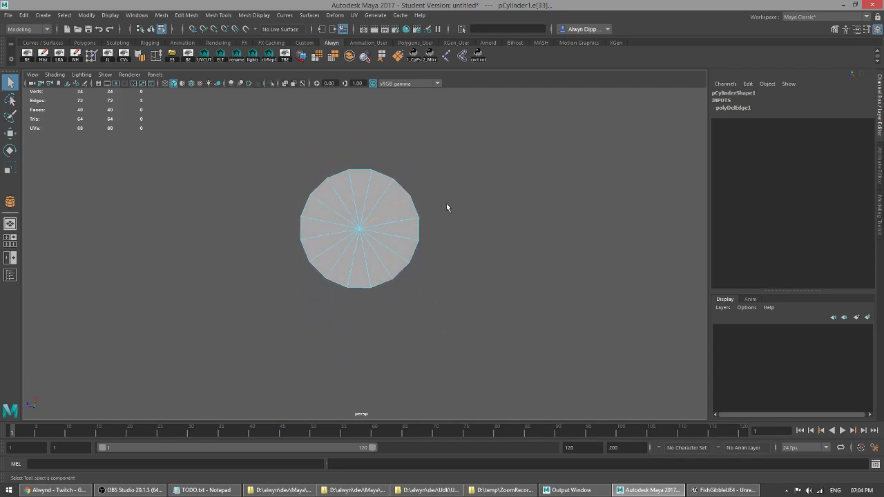
Step: Delete the eight radial edges on the bottom cap that alternate with the ones matching the top cap
left_click(401, 222)
left_click(333, 235, "shift")
left_click(400, 257, "shift")
left_click(347, 217, "shift")
left_click(369, 276, "shift")
left_click(355, 182, "shift")
left_click(344, 265, "shift")
left_click(373, 192, "shift")
key("Delete")
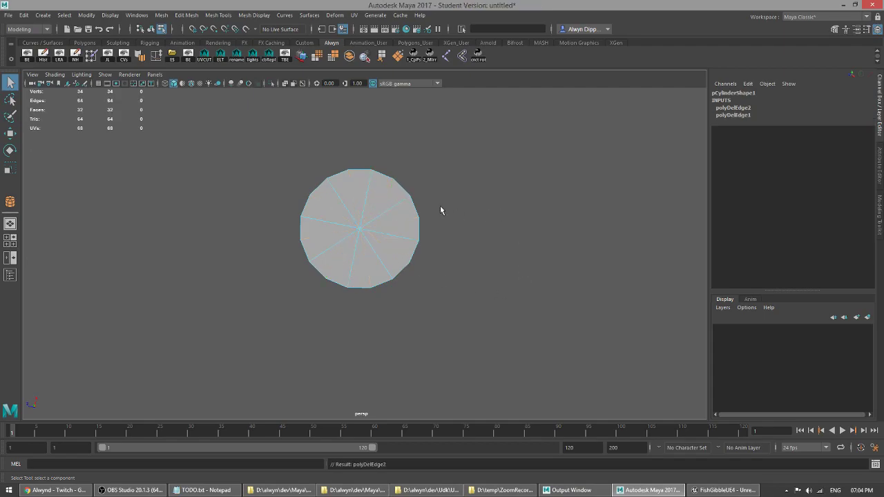
Step: Return to object selection and delete the cylinder's construction history again
left_click_drag(440, 212, 441, 314, "alt")
key("F8")
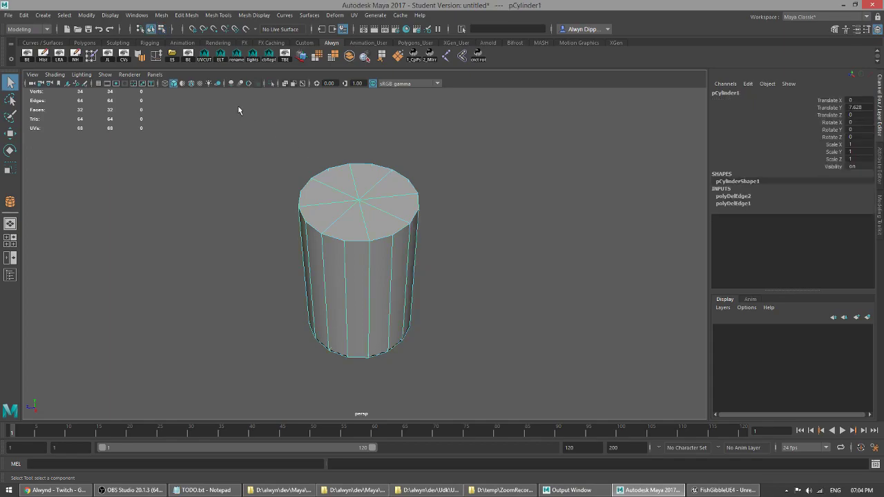
left_click(43, 54)
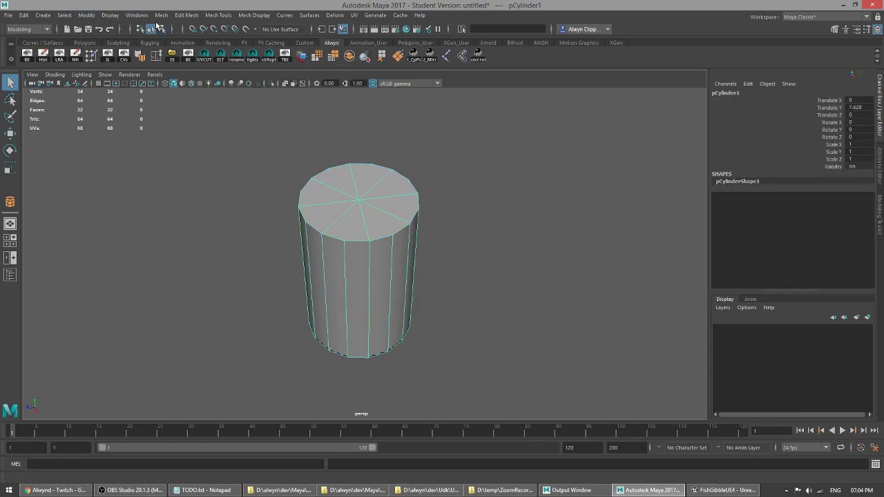
Step: Run mesh Cleanup on the cylinder to select faces with more than four sides and faces with holes
left_click(160, 15)
left_click(233, 195)
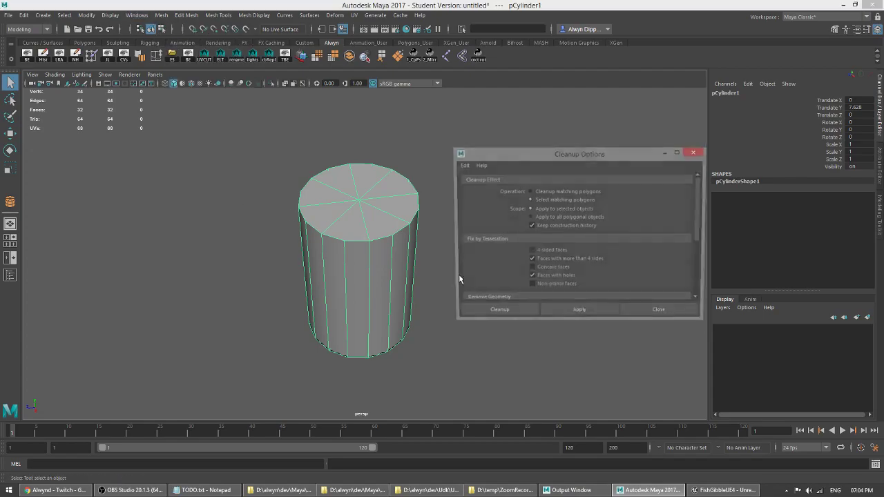
left_click(501, 313)
mouse_move(366, 309)
left_mouse_down("alt")
mouse_move(387, 271)
mouse_move(374, 306)
left_mouse_up("alt")
left_click(370, 277)
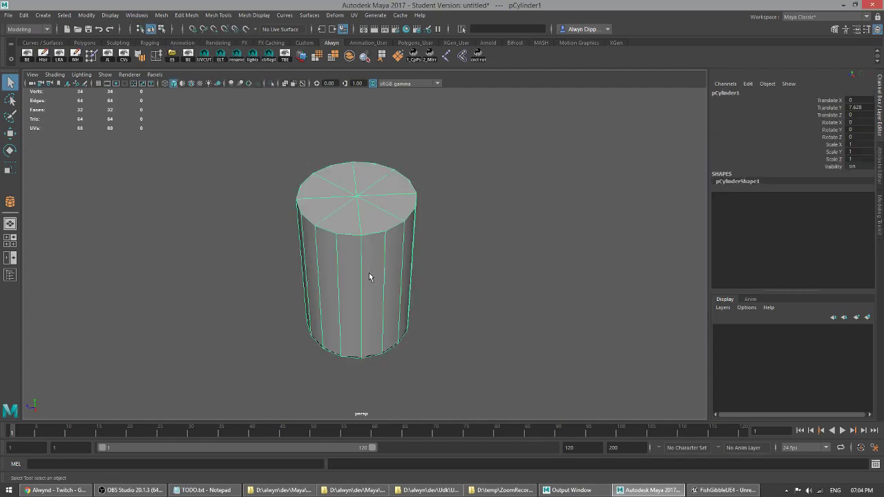
Step: Harden all edges of the cylinder so its sides shade as flat facets
left_click(140, 56)
key("F10")
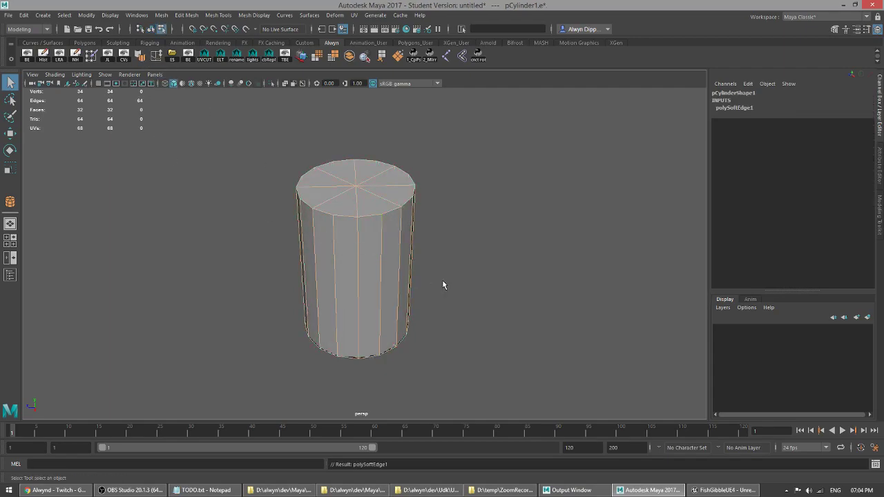
left_click_drag(415, 298, 418, 280, "alt")
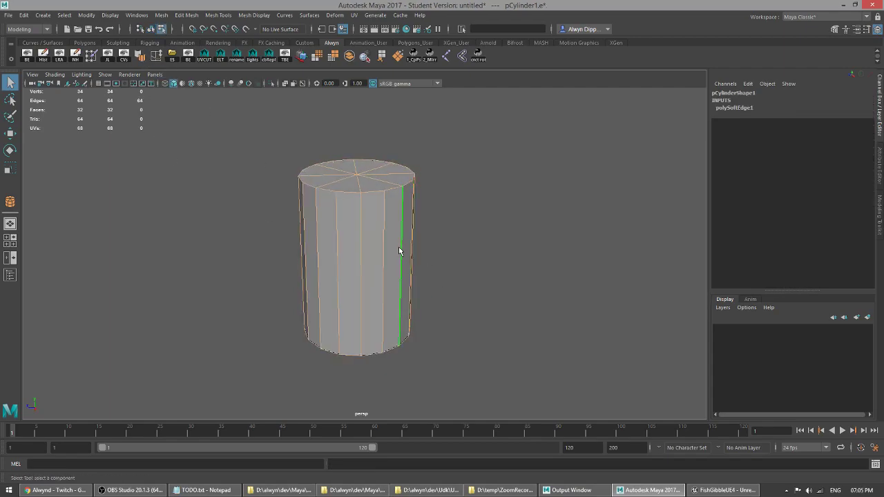
left_click_drag(461, 228, 457, 228, "alt")
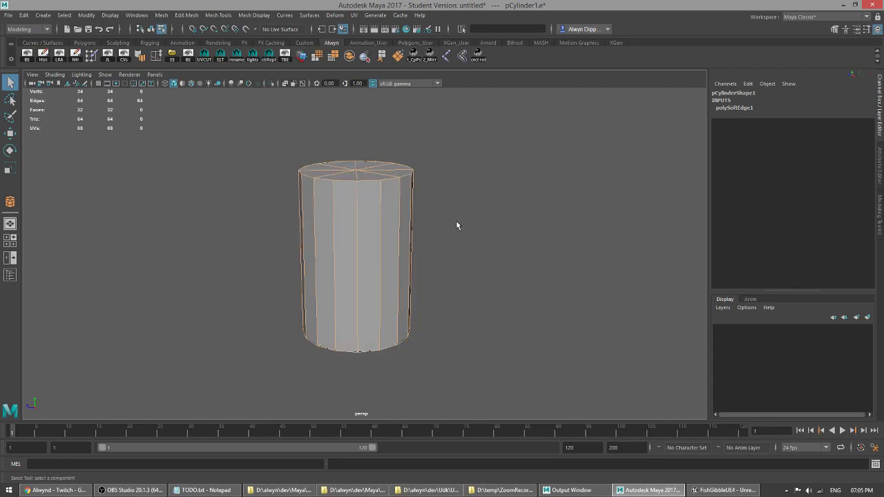
Step: Insert three horizontal edge loops around the cylinder's side with Multi-Cut, one near mid-height, one above and one below it
key("F8")
key("ctrl+shift+x")
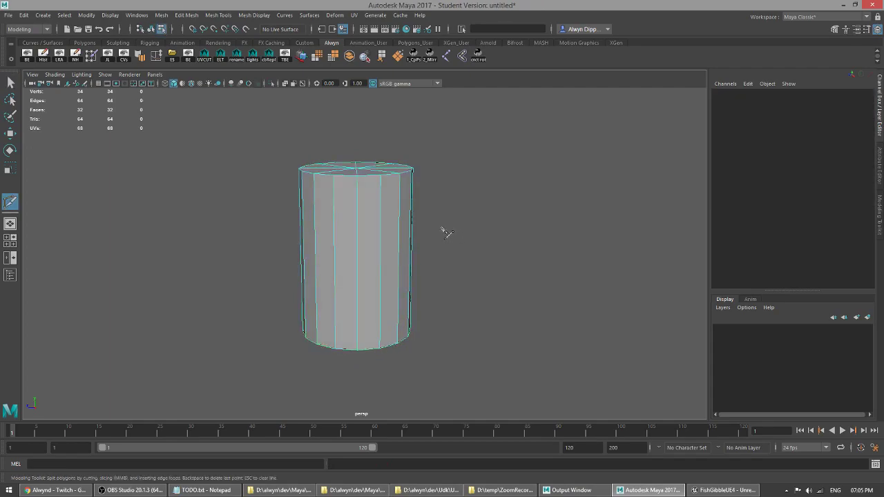
left_click(383, 246, "ctrl")
left_click_drag(391, 251, 396, 222, "alt")
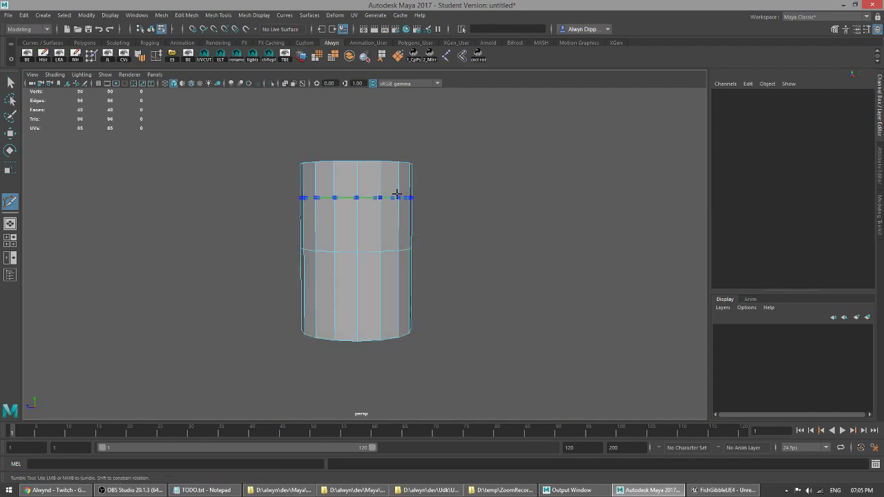
left_click(395, 205, "ctrl")
left_click(399, 300, "ctrl")
left_click_drag(485, 289, 464, 282, "alt")
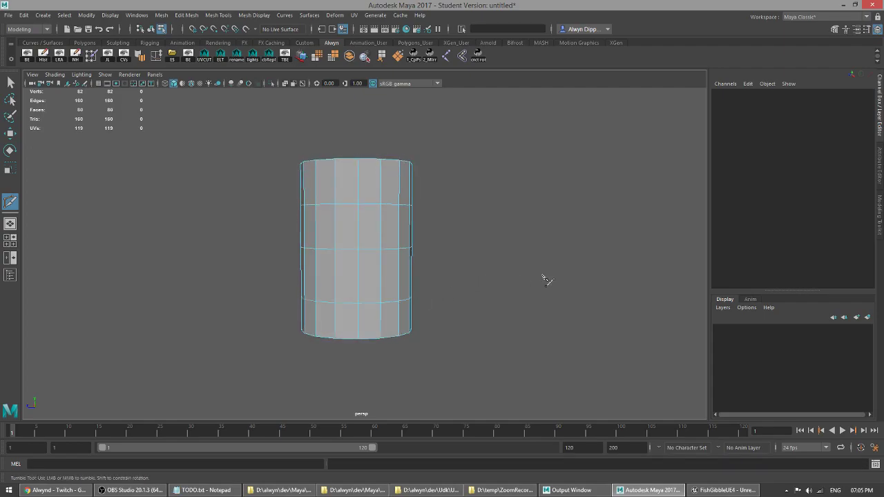
Step: Insert four more horizontal edge loops around the cylinder's side with Multi-Cut, one within each existing band between the current loops and rims
left_click(400, 270, "ctrl")
left_click_drag(483, 244, 451, 242, "alt")
left_click(404, 233, "ctrl")
left_click(407, 179, "ctrl")
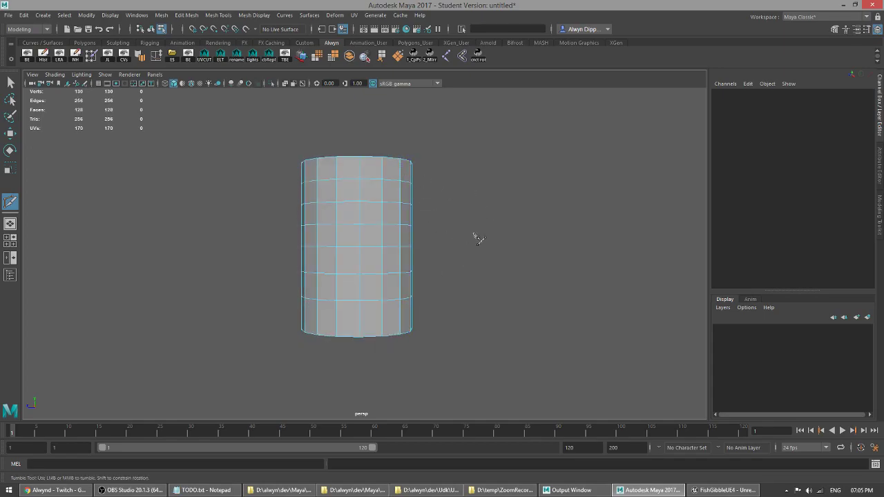
left_click(413, 322, "ctrl")
left_click_drag(480, 268, 468, 288, "alt")
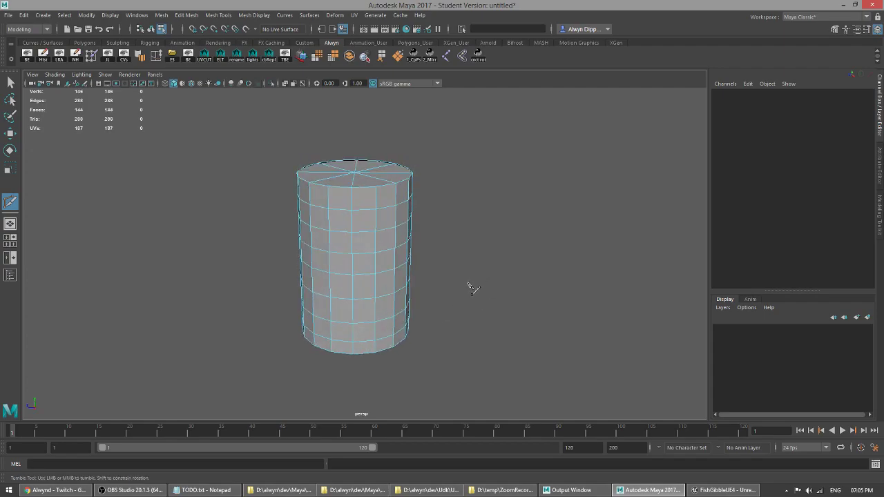
Step: Leave Multi-Cut, return to object selection and delete the cylinder's construction history
key("q")
key("F8")
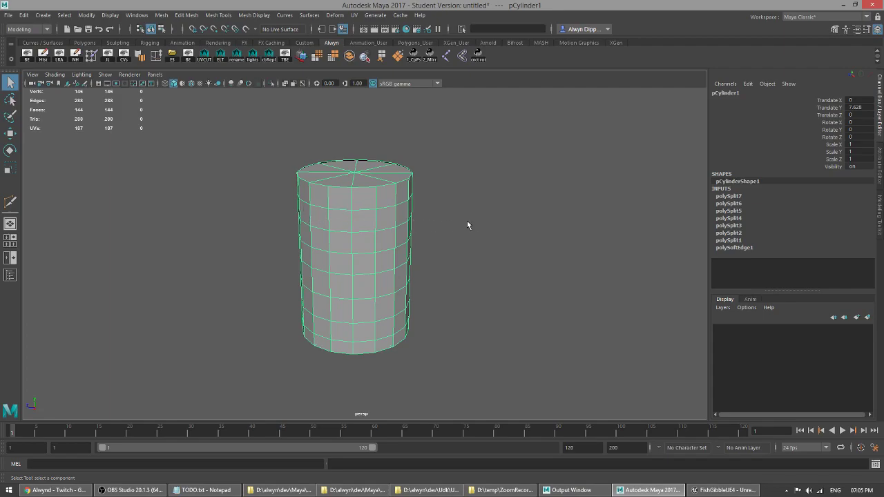
left_click_drag(437, 249, 480, 261, "alt")
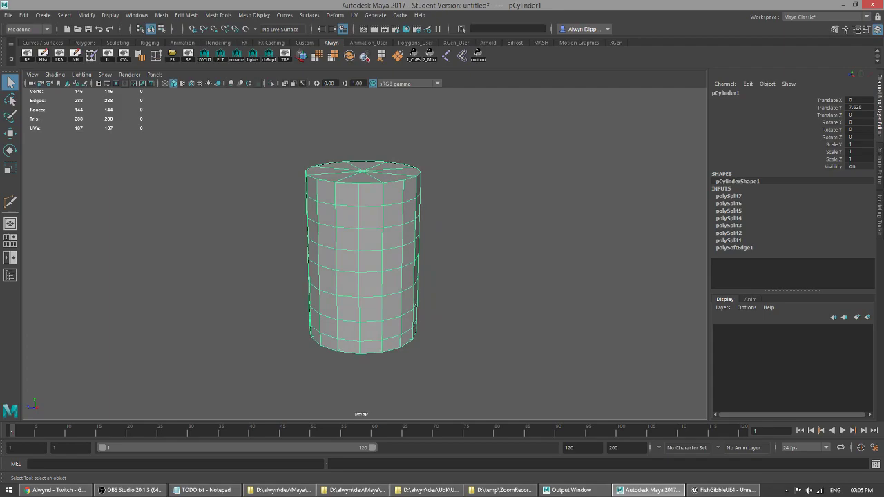
left_click_drag(446, 187, 482, 230, "alt")
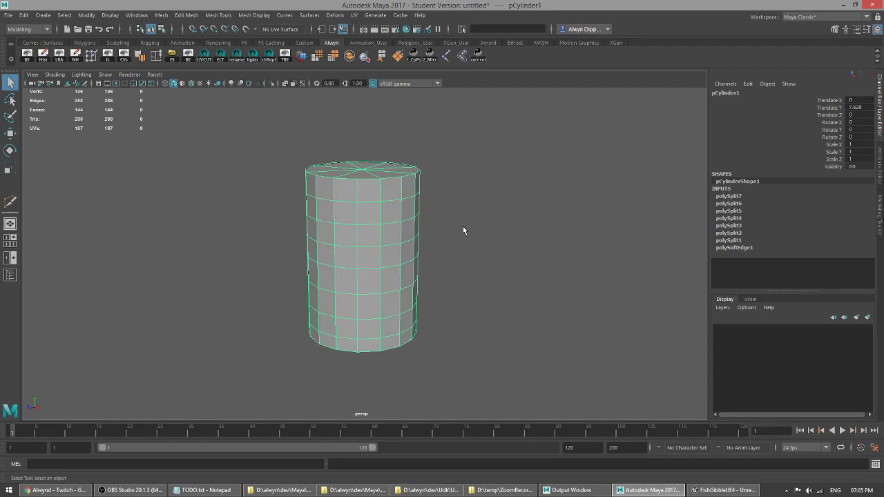
left_click_drag(462, 230, 465, 246, "alt")
left_click(43, 55)
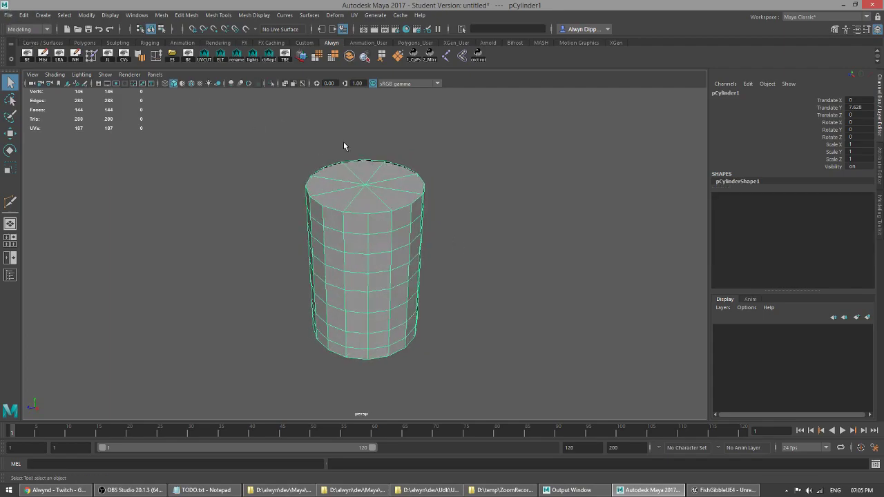
Step: Harden all edges of the cylinder, including the new loops, and return to object mode with the Move tool
left_click_drag(488, 213, 454, 244, "alt")
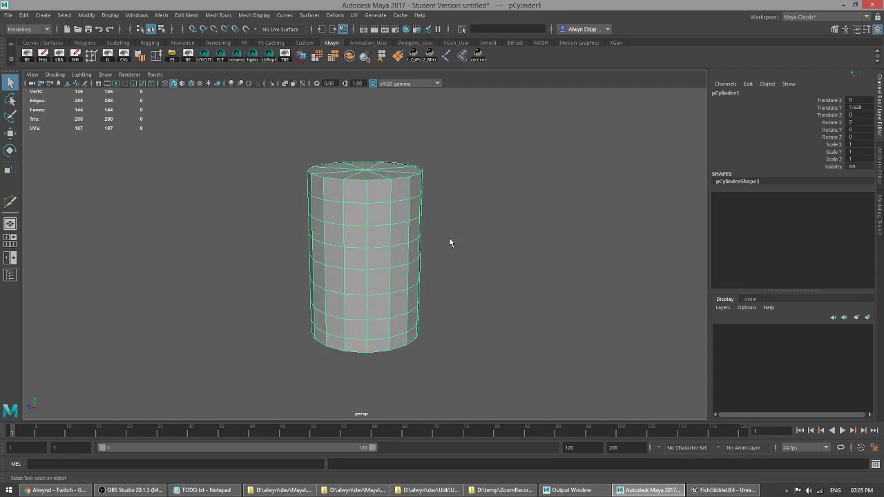
left_click(140, 55)
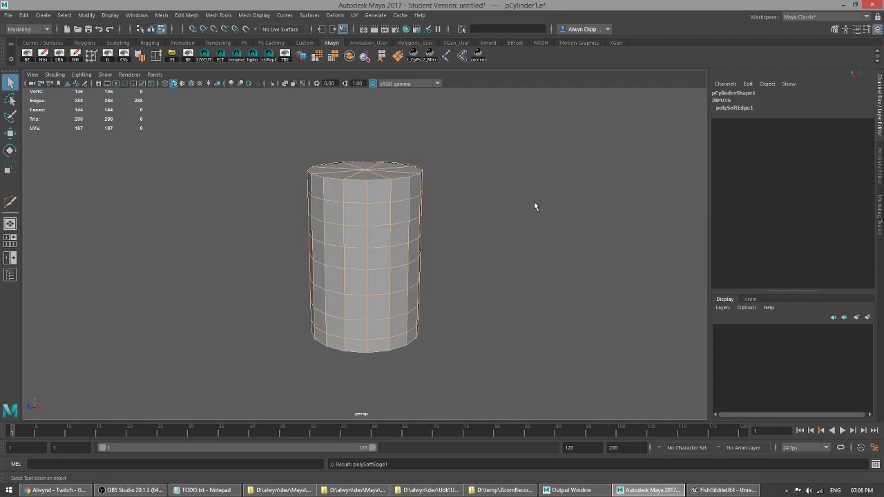
left_click_drag(453, 207, 481, 219, "alt")
key("w")
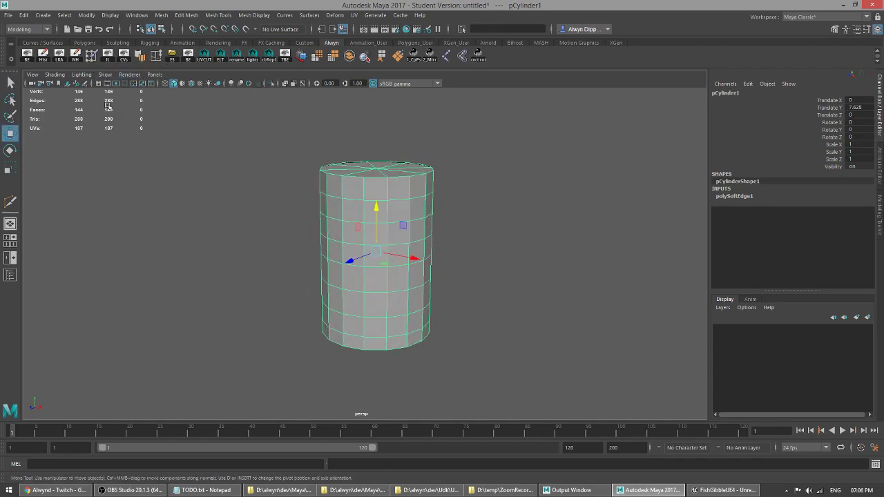
Step: Show the ground grid and move the cylinder's pivot down to the centre of its base, snapped to the grid
left_click_drag(484, 306, 463, 251, "alt")
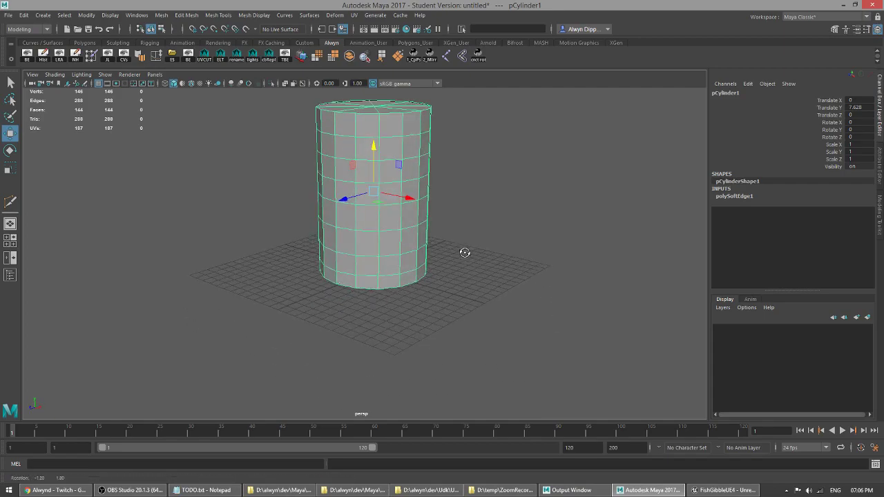
key("d")
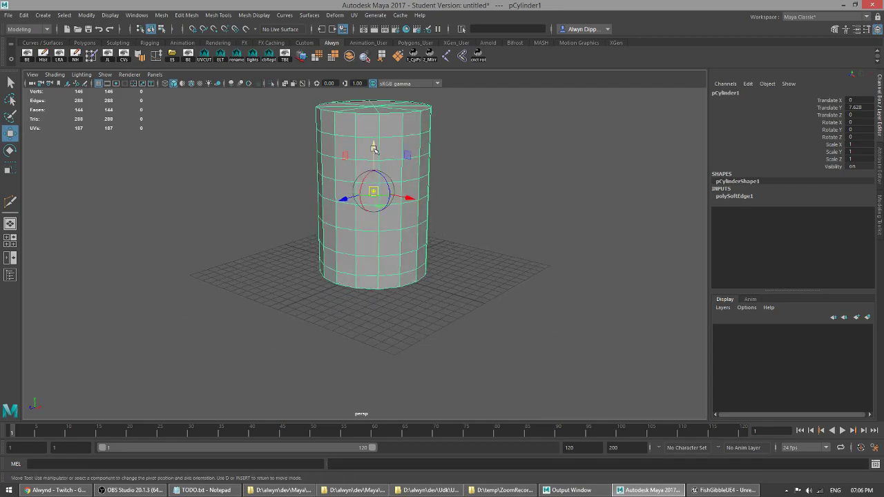
left_click_drag(370, 154, 373, 236)
key("space")
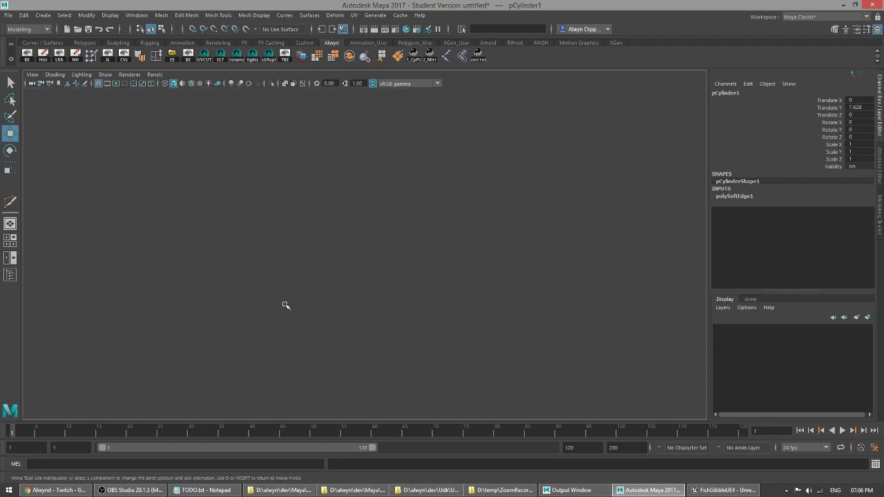
mouse_move(193, 342)
left_mouse_down()
mouse_move(192, 293)
mouse_move(196, 331)
left_mouse_up()
key("x")
key("ctrl+z")
key("ctrl+z")
key("x")
left_click_drag(192, 272, 193, 341)
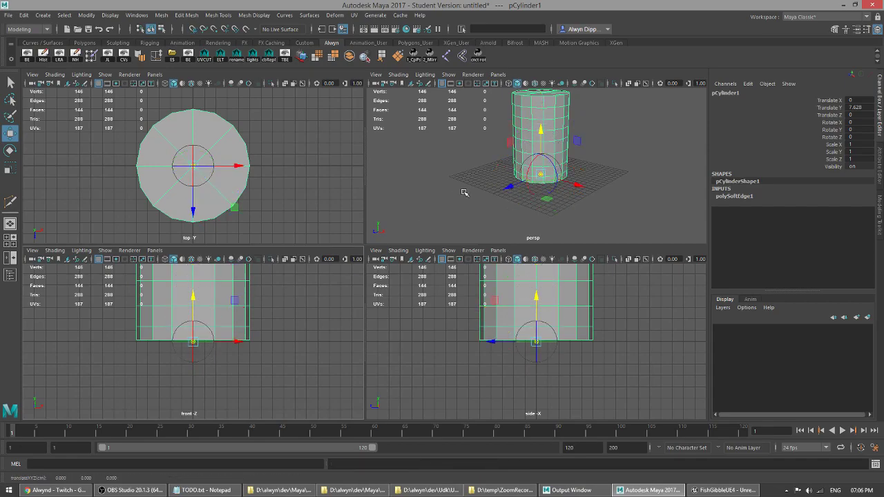
key("space")
left_click_drag(482, 225, 452, 263, "alt")
key("space")
key("space")
right_click_drag(454, 247, 449, 254, "alt")
middle_click_drag(449, 254, 438, 282, "alt")
left_click_drag(438, 282, 442, 274, "alt")
middle_click_drag(444, 242, 434, 285, "alt")
key("ctrl+d")
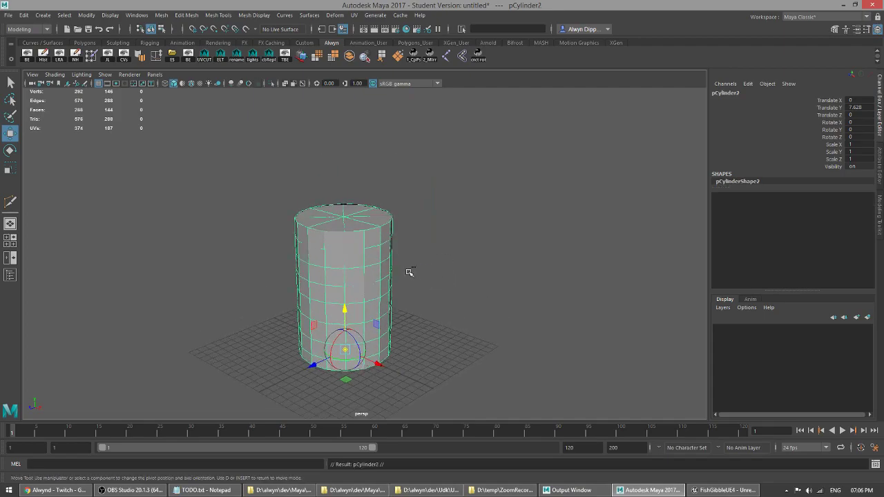
left_click_drag(345, 314, 367, 140)
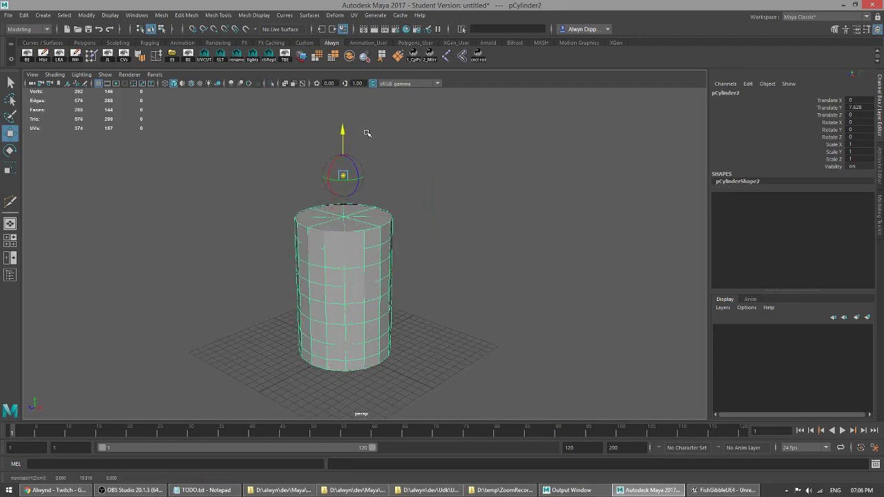
key("ctrl+z")
key("ctrl+z")
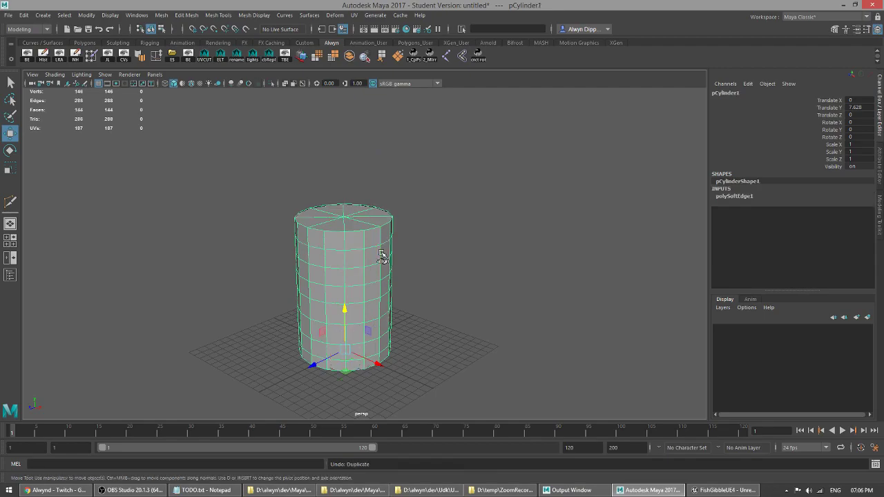
left_click_drag(345, 315, 342, 149)
key("ctrl+z")
Step: Show the Outliner, then duplicate the cylinder and raise the copy to Translate Y 22.837, stacked on top of the original
key("shift+o")
left_click(363, 269)
key("ctrl+d")
left_click_drag(341, 312, 363, 183)
middle_click_drag(427, 238, 432, 285, "alt")
scroll(433, 290, "down", 2)
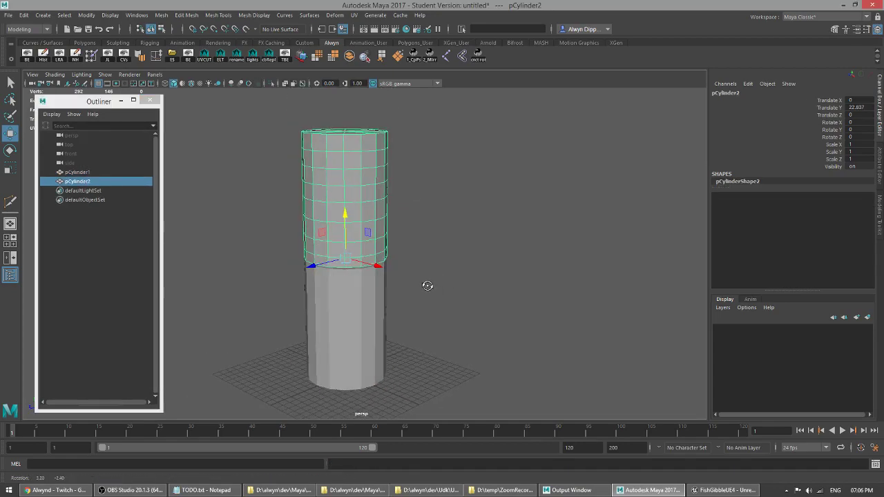
Step: Rename the lower cylinder test_rig_geo_01 and the upper cylinder test_rig_geo_02
double_click(78, 172)
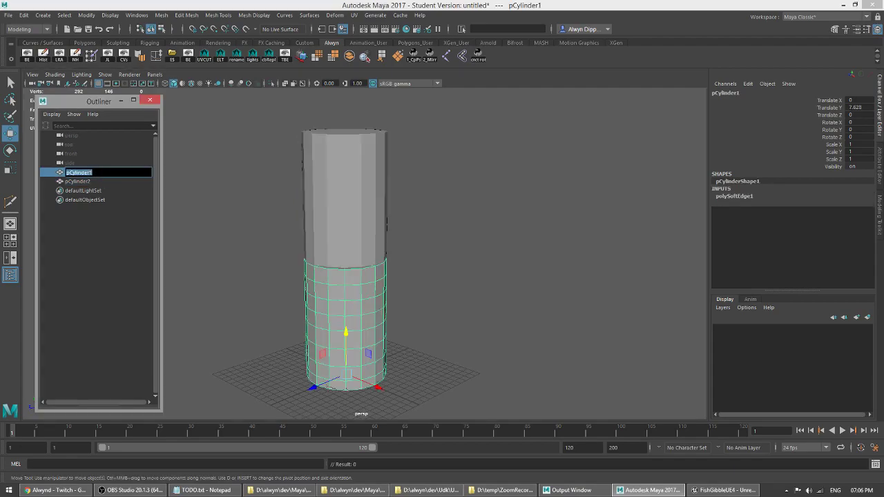
type("te")
left_click(100, 181)
double_click(100, 184)
type("test_rig_geo_01")
key("Return")
Step: Group both cylinders and name the group test_rig_grp
left_click(106, 174, "ctrl")
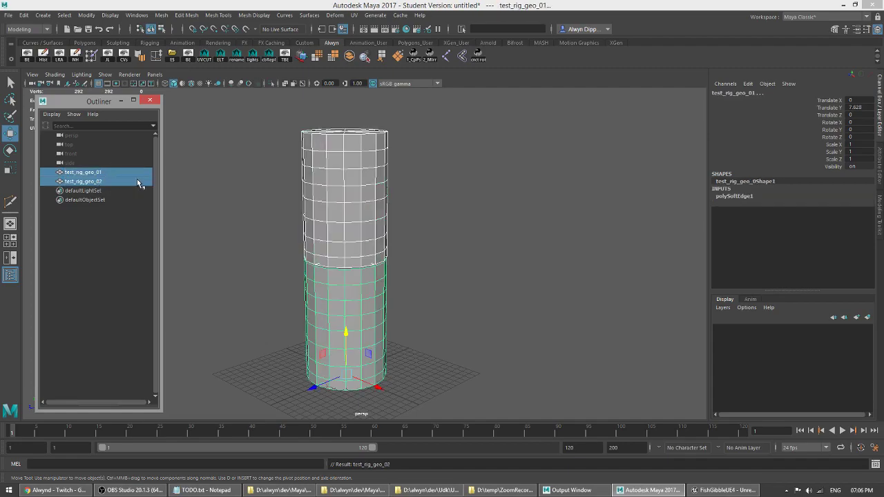
key("ctrl+g")
double_click(101, 173)
type("test_rig_")
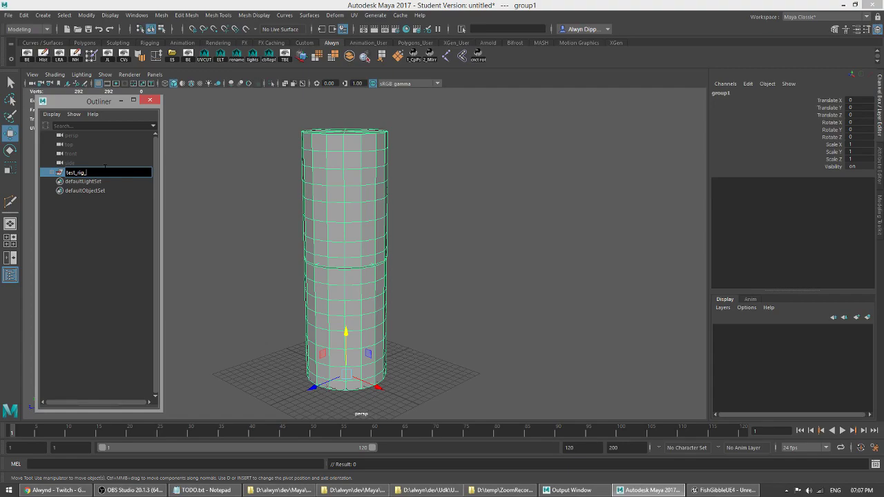
type("rp")
key("Return")
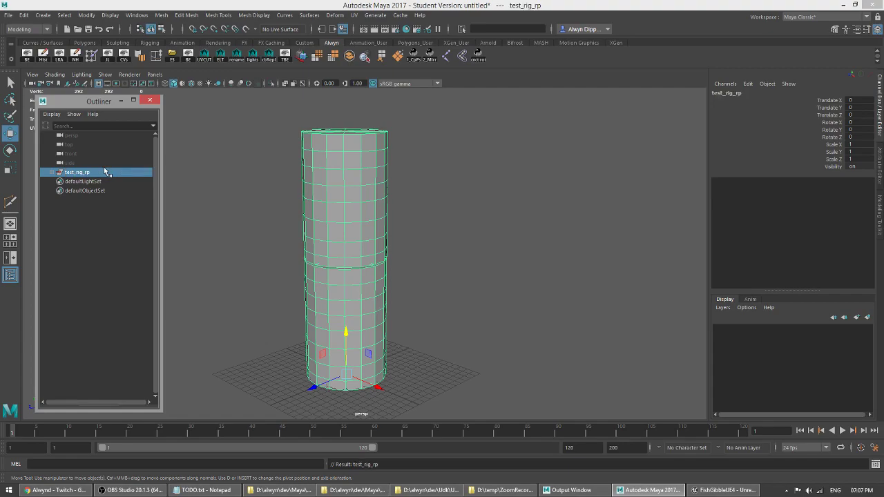
double_click(105, 171)
key("End")
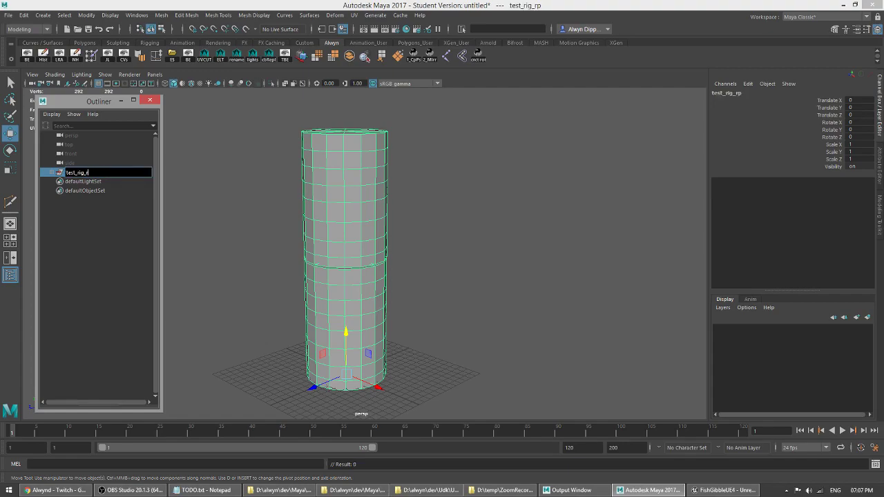
key("Return")
Step: Create a display layer containing both cylinders of the group and name it geo_lyr
left_click(51, 172)
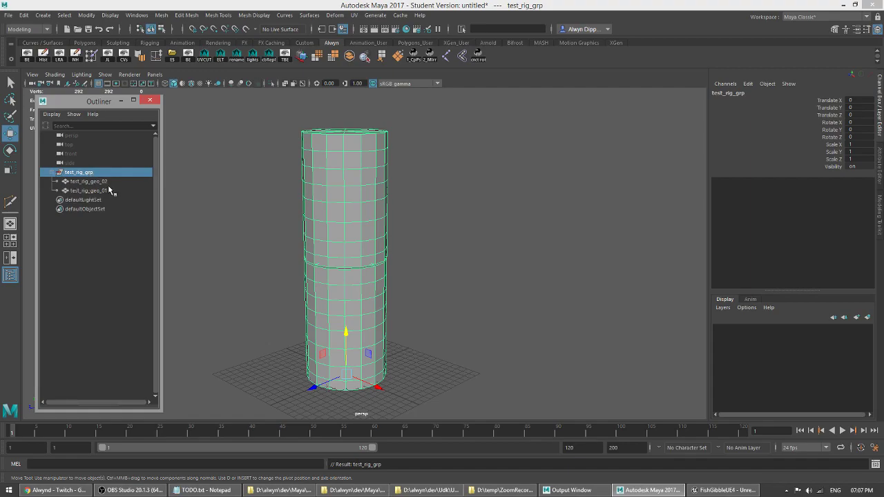
left_click(109, 181)
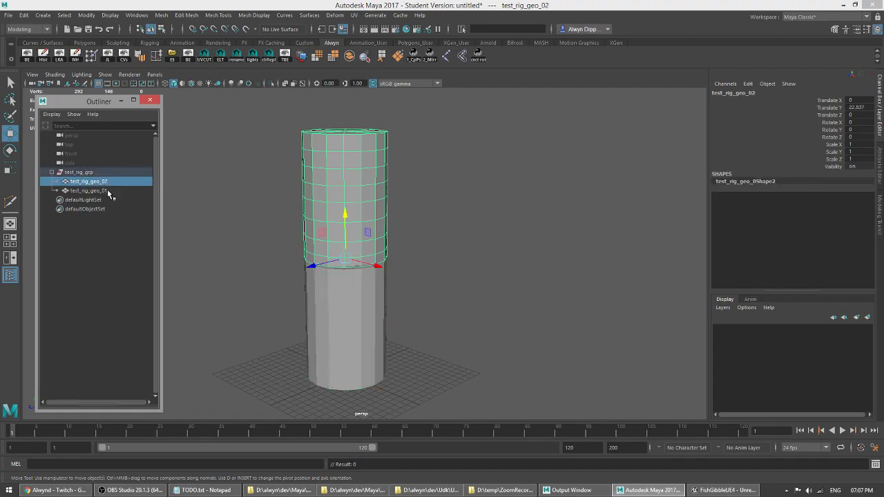
left_click(109, 191, "shift")
left_click(868, 317)
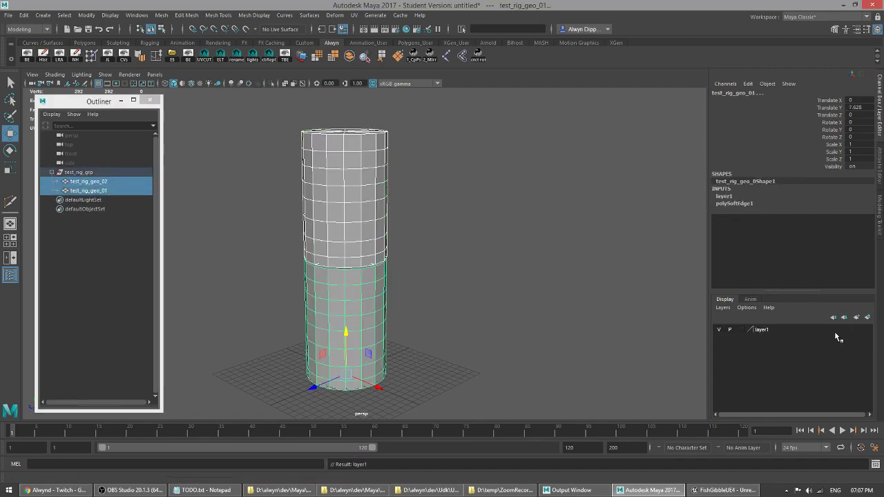
double_click(789, 330)
left_click_drag(351, 183, 303, 186)
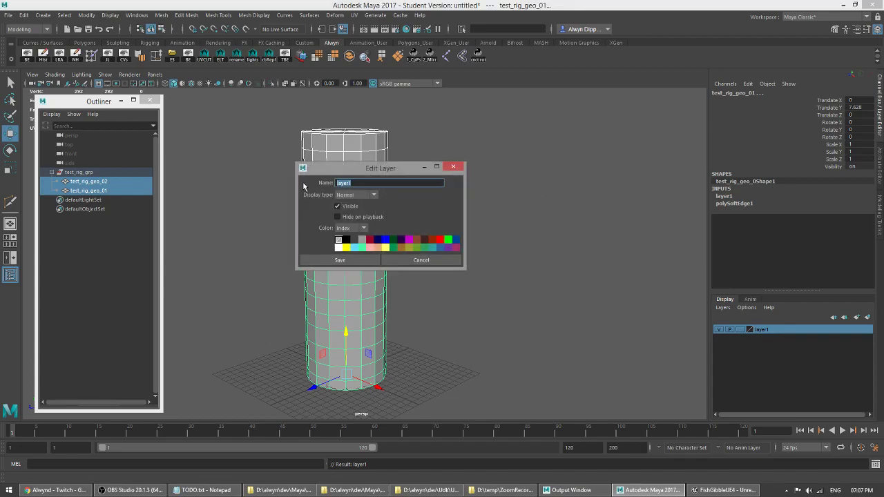
type("te")
type("o_lyr")
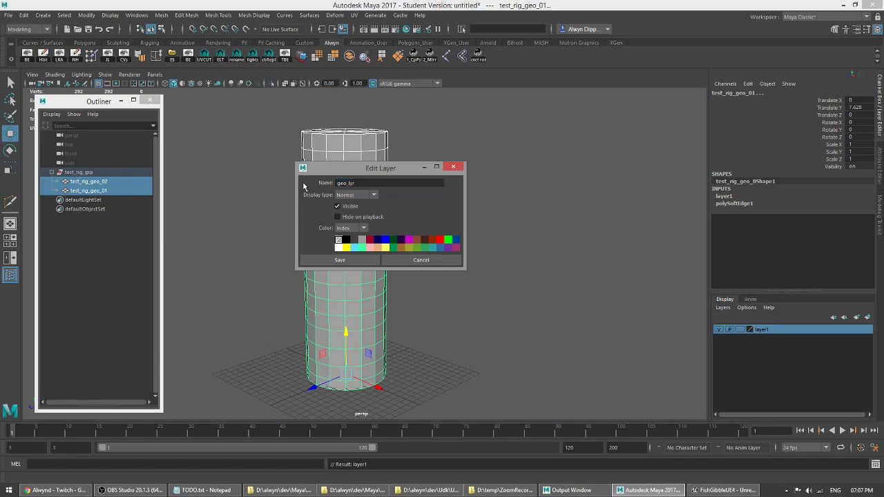
left_click(340, 260)
Step: Freeze the transformations of both cylinders, and select each one in turn to check its transform values and pivot
left_click_drag(508, 254, 451, 299, "alt")
left_click(444, 289)
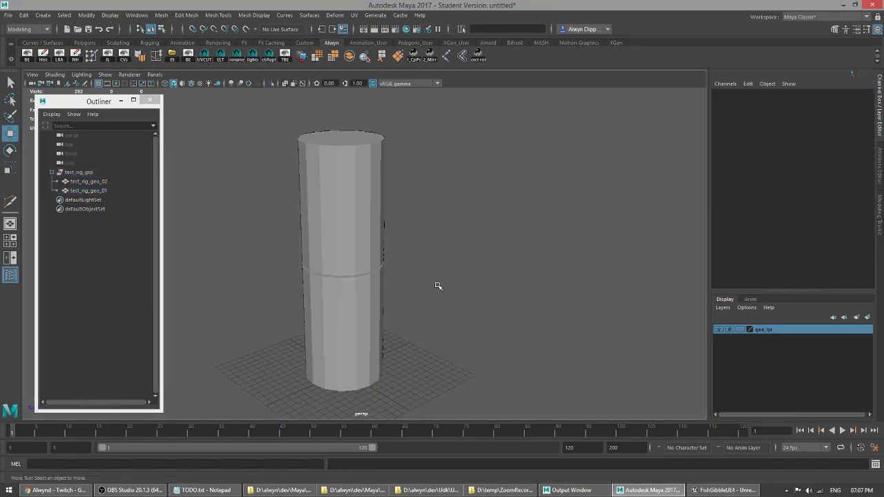
middle_click_drag(353, 265, 386, 241, "alt")
left_click(387, 186)
left_click(380, 310, "shift")
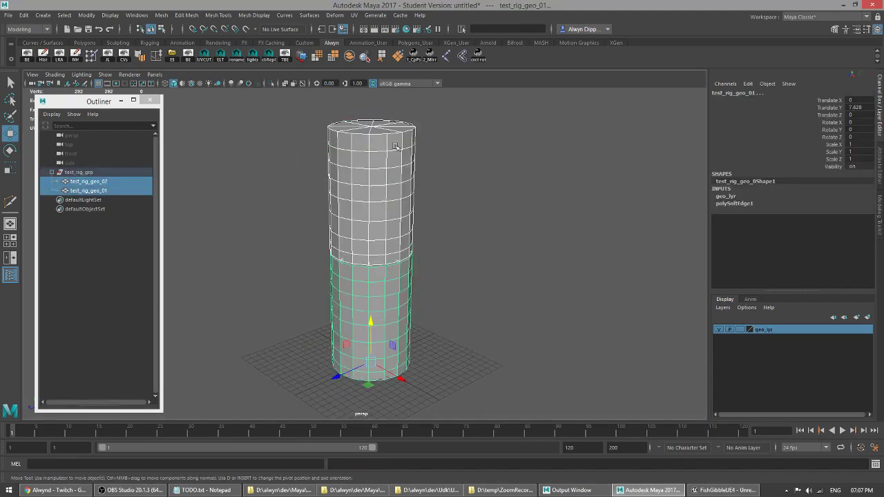
left_click(88, 15)
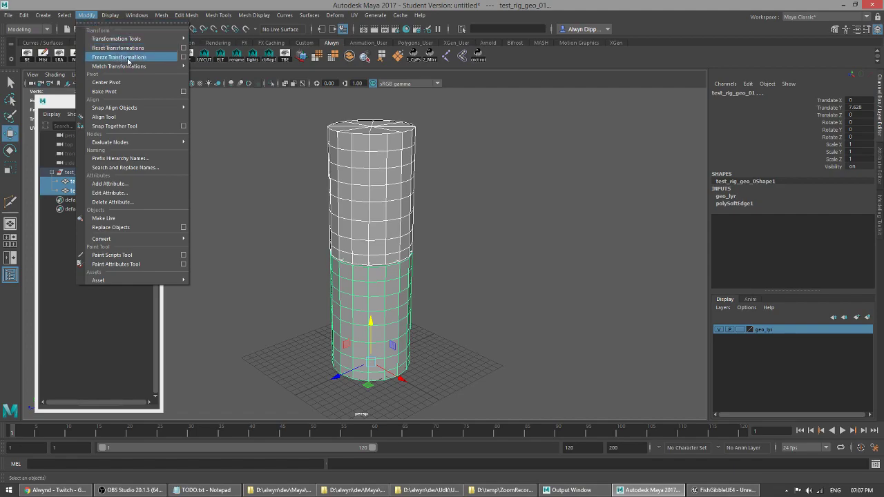
left_click(114, 55)
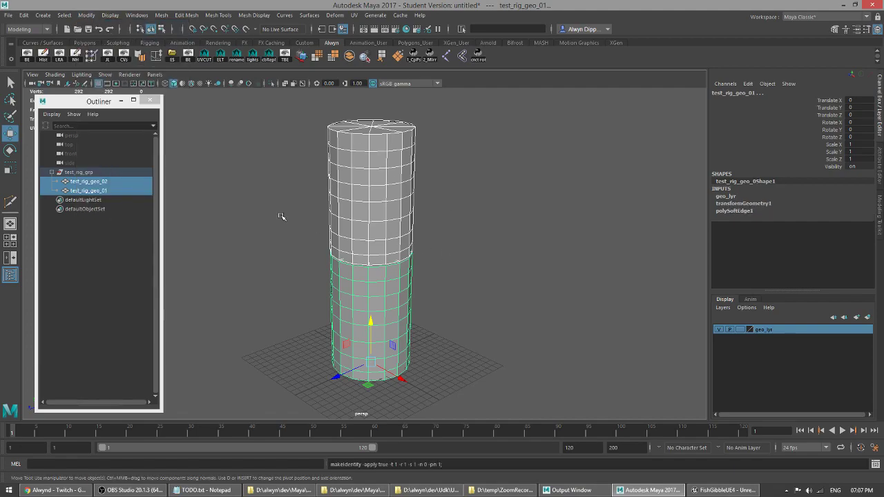
left_click(543, 277)
left_click(384, 187)
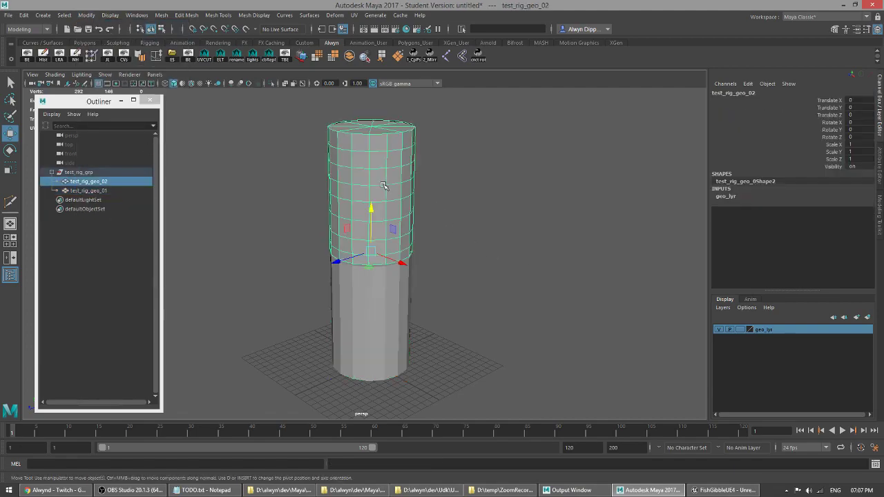
left_click(388, 309)
left_click_drag(460, 222, 457, 225, "alt")
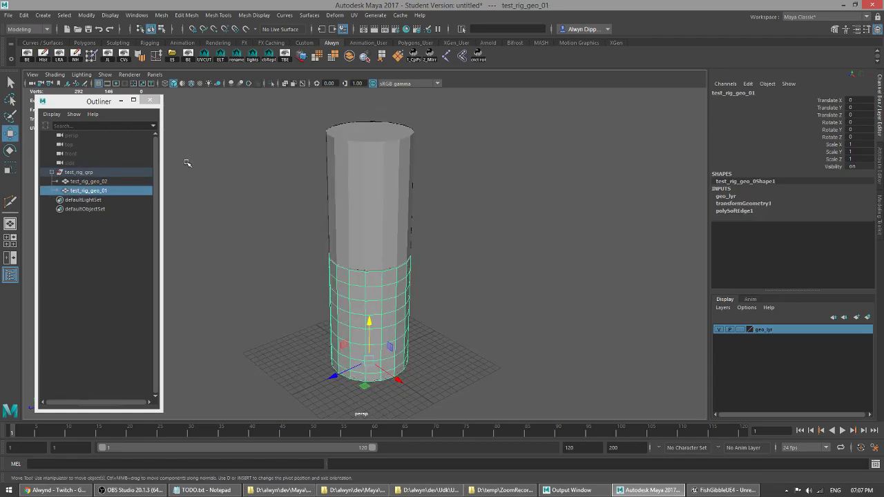
Step: Apply Soften Edge to both cylinders together and inspect their shading
middle_click_drag(485, 255, 491, 241, "alt")
scroll(494, 243, "down", 2)
left_click_drag(475, 244, 468, 243, "alt")
left_click(467, 243)
left_click_drag(297, 185, 412, 255)
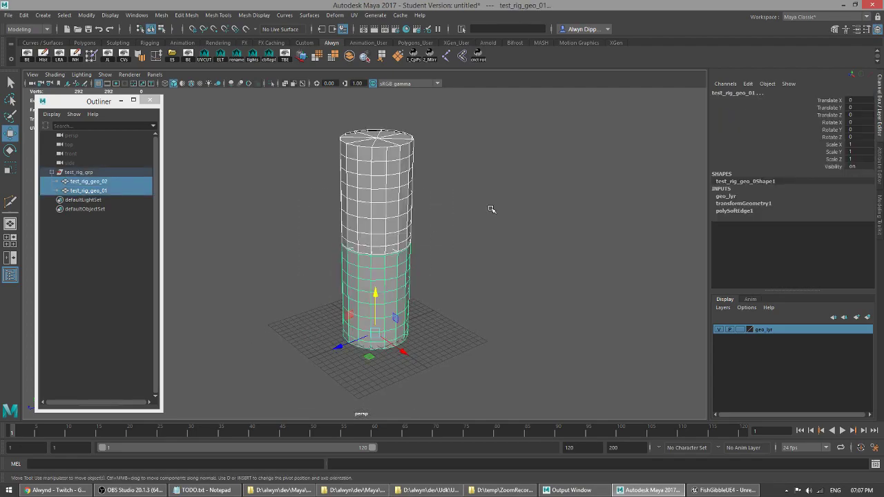
left_click(252, 15)
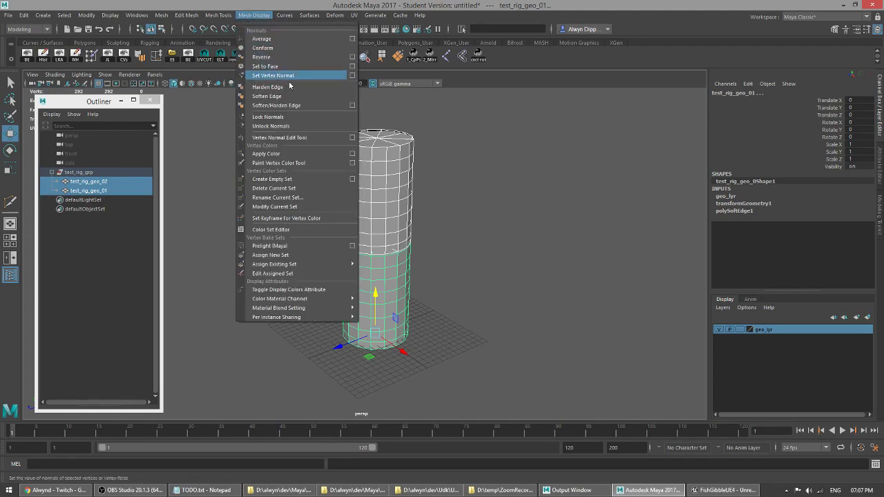
left_click(290, 99)
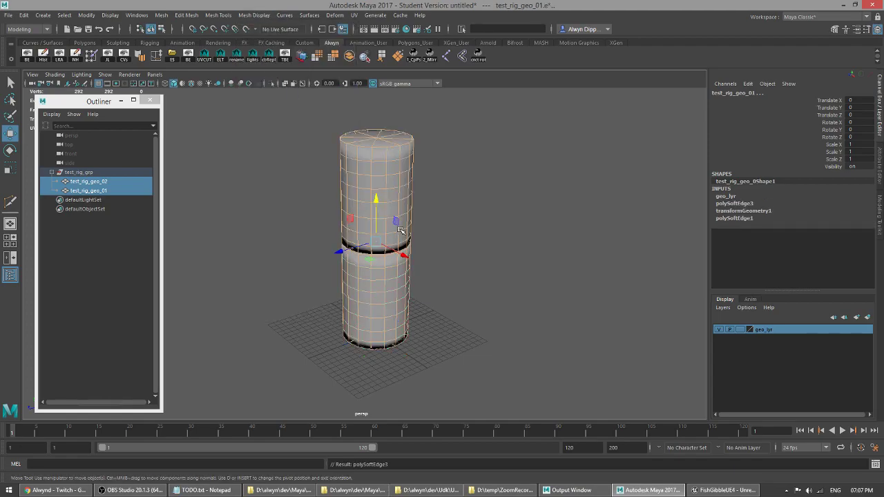
left_click(452, 270)
mouse_move(452, 269)
left_mouse_down("alt")
mouse_move(451, 258)
mouse_move(526, 266)
mouse_move(446, 275)
left_mouse_up("alt")
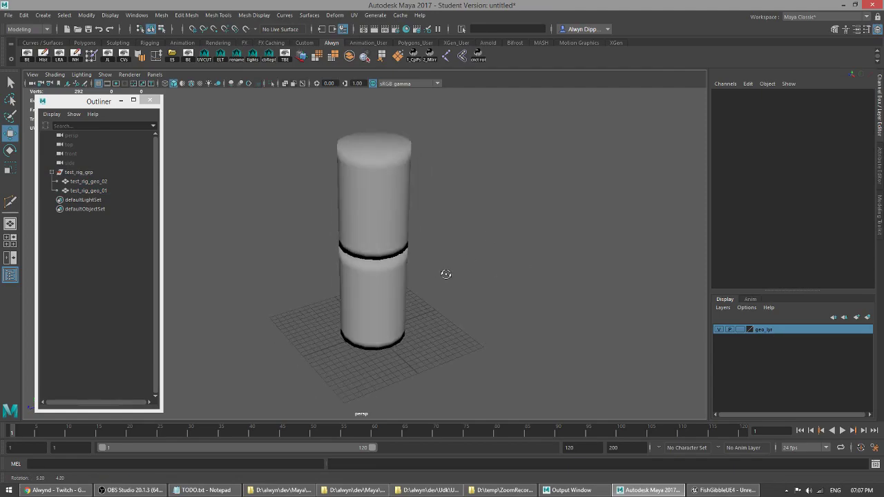
Step: Unlock the normals of both cylinders and keep the two meshes selected as objects
left_click(395, 205)
left_click(371, 314, "shift")
left_click(254, 14)
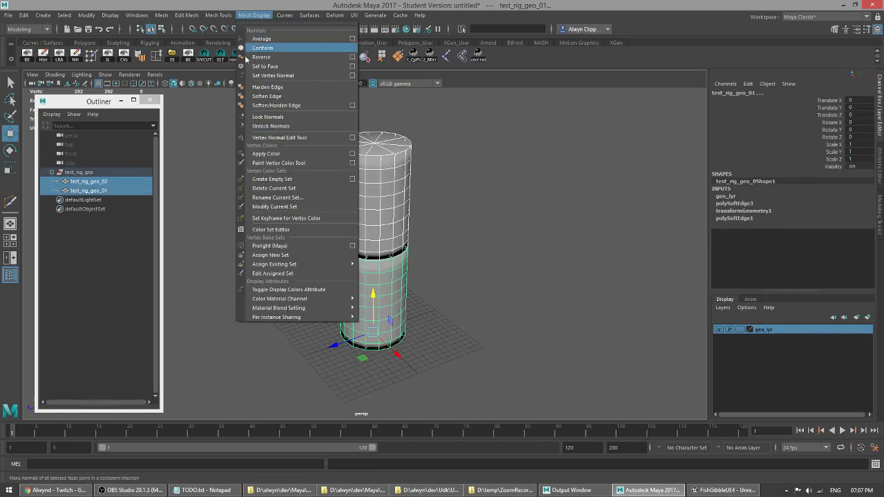
left_click(301, 124)
key("F10")
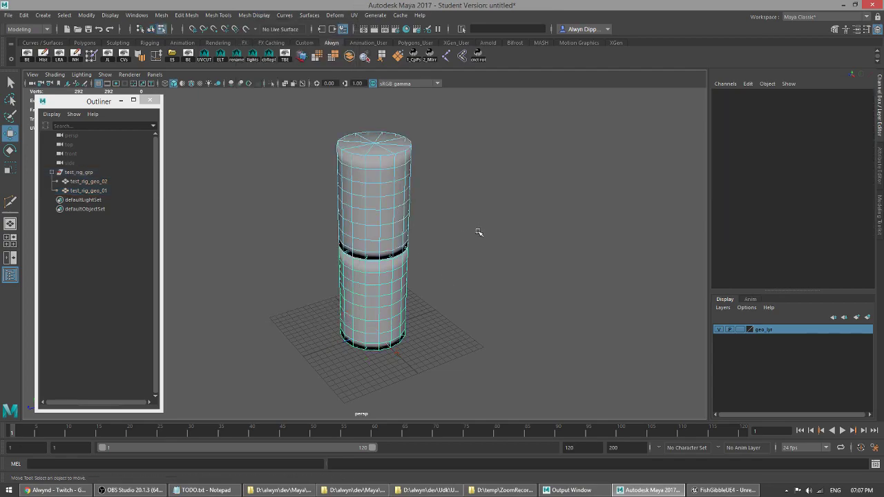
key("F8")
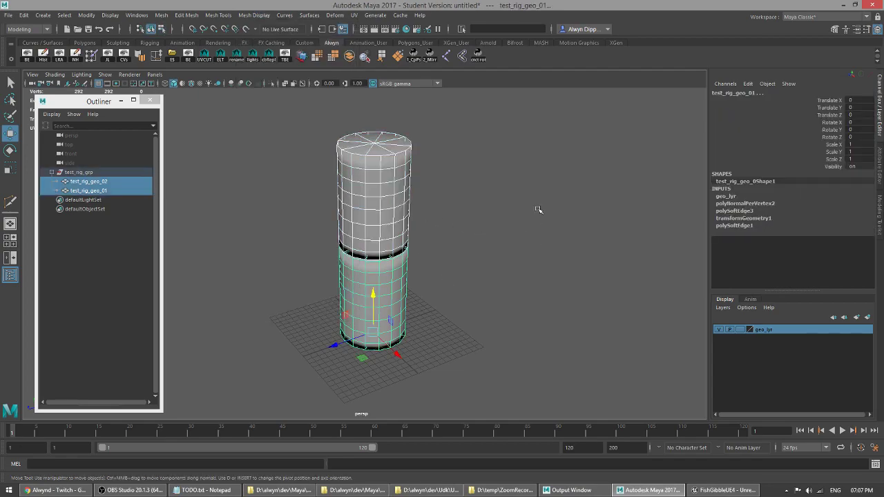
Step: Delete the construction history of both cylinders and select each one in turn to check its inputs
left_click(43, 55)
left_click(480, 244)
left_click_drag(459, 245, 452, 246, "alt")
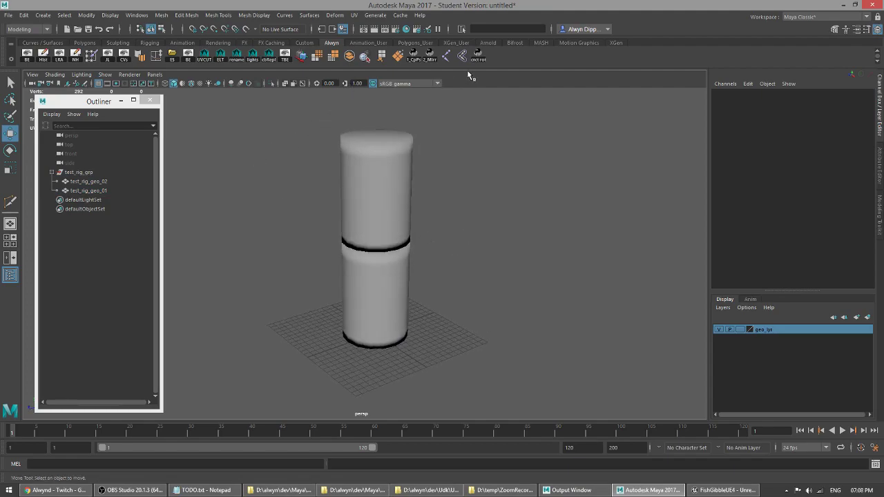
left_click_drag(426, 235, 430, 256, "alt")
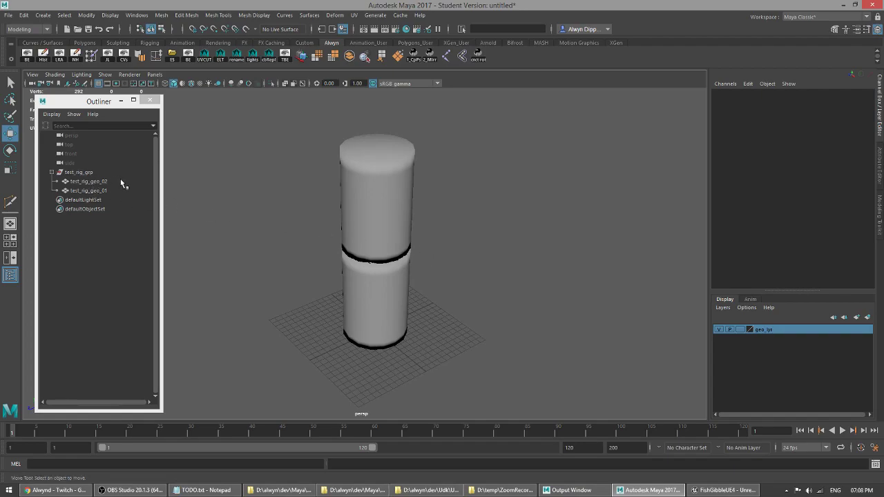
left_click(381, 216)
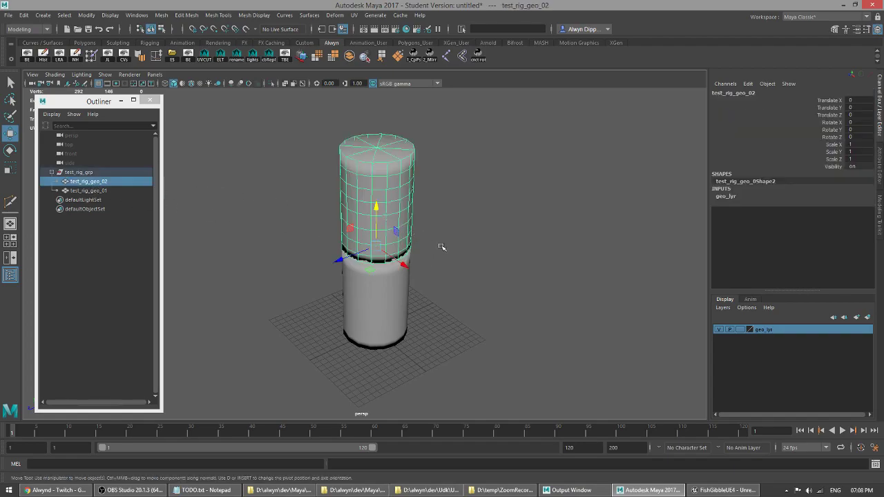
left_click(391, 297)
key("q")
Step: Save the scene as test_rig2 in Maya Binary format in the project's scenes folder
left_click(531, 228)
key("ctrl+shift+s")
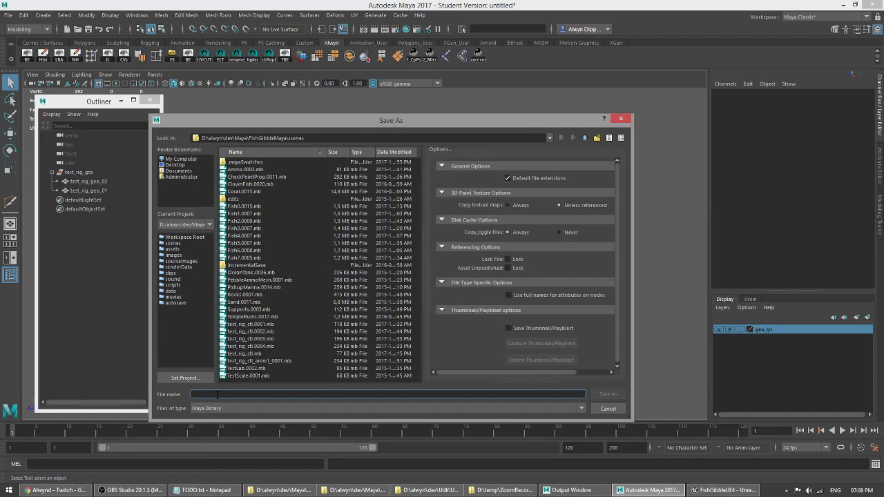
type("test_")
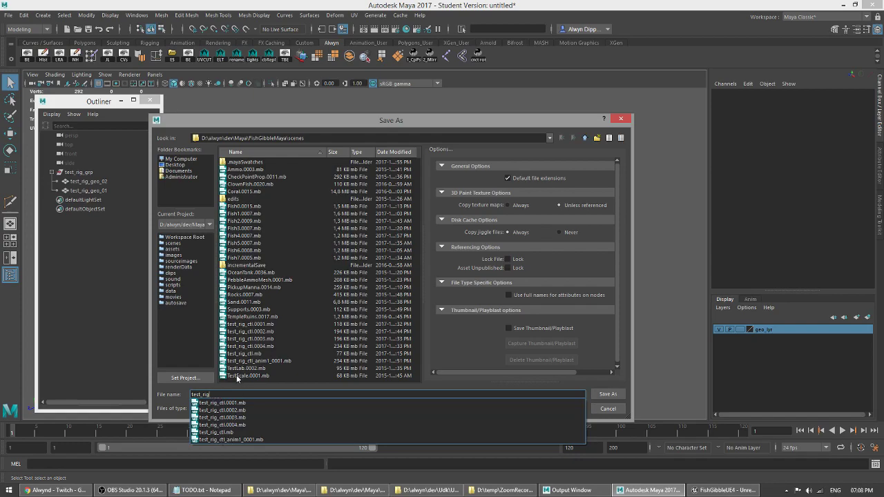
type("rig2")
key("Return")
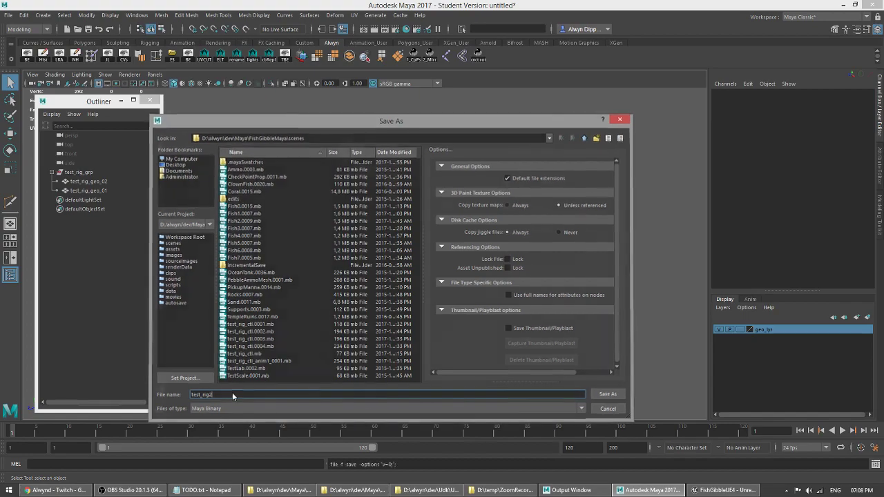
left_click(422, 255)
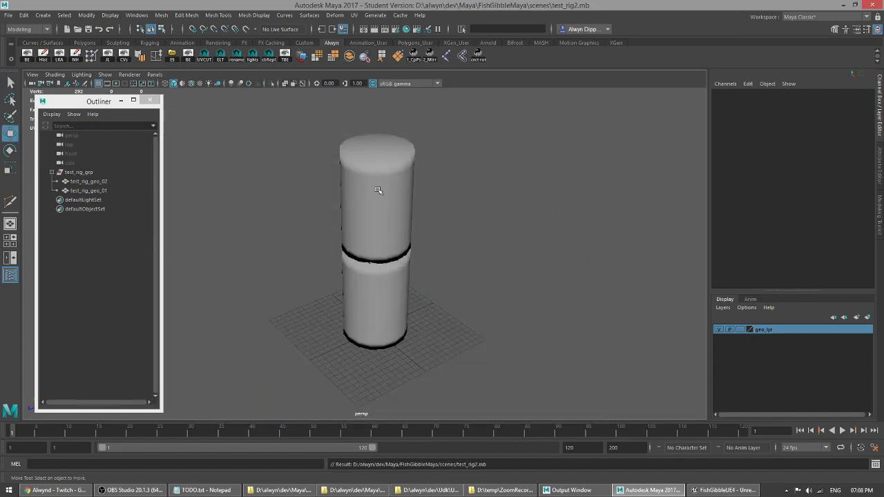
key("w")
key("alt+Tab")
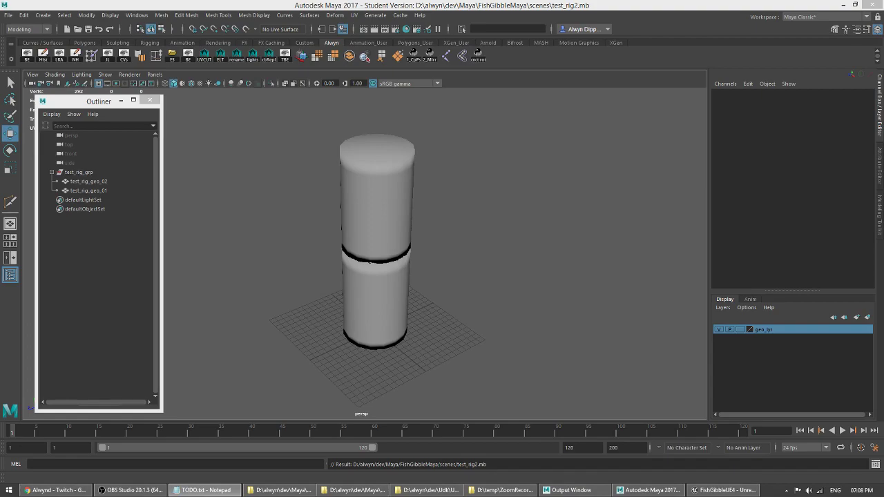
key("alt+Tab")
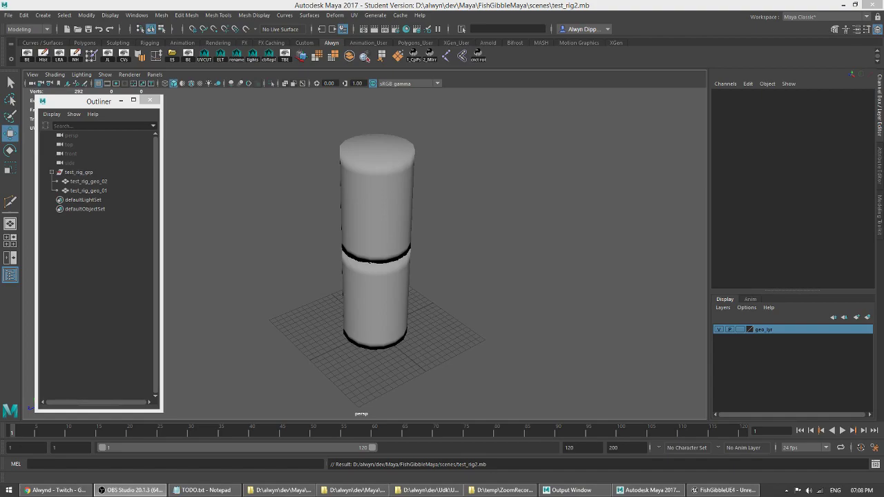
key("alt+Tab")
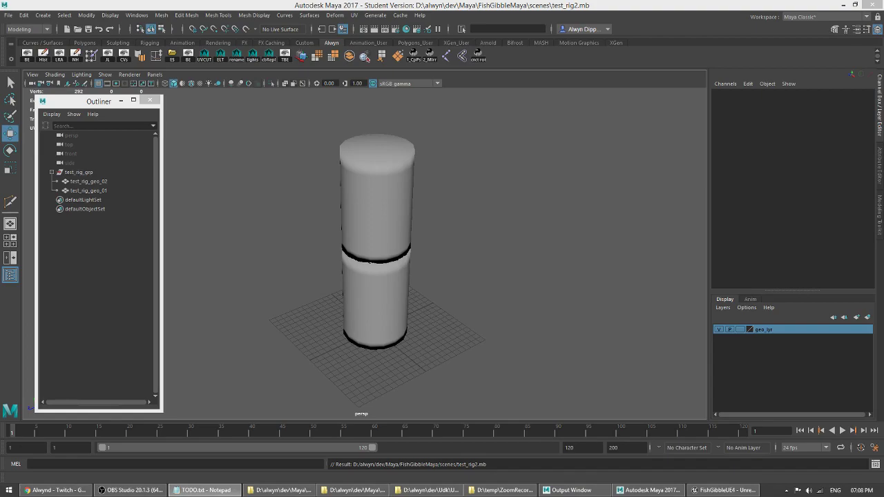
key("alt+Tab")
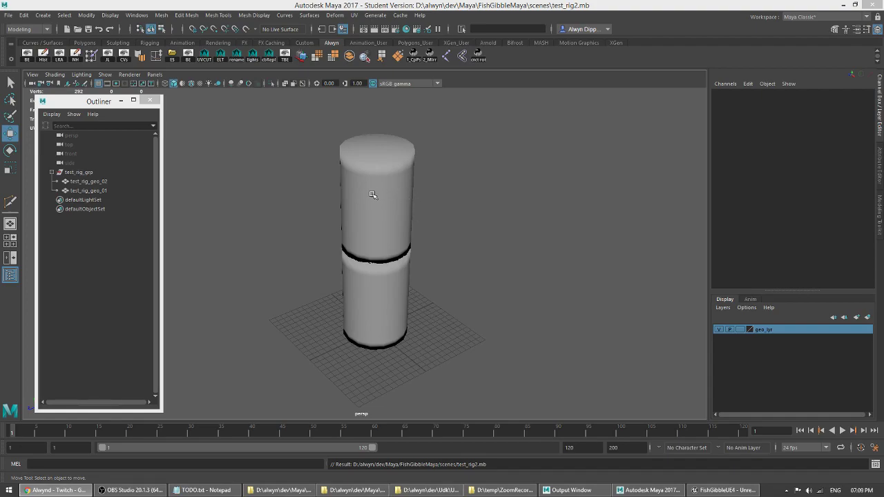
Step: Review the geometry and animation options for exporting a selection as FBX, without exporting anything
left_click(172, 56)
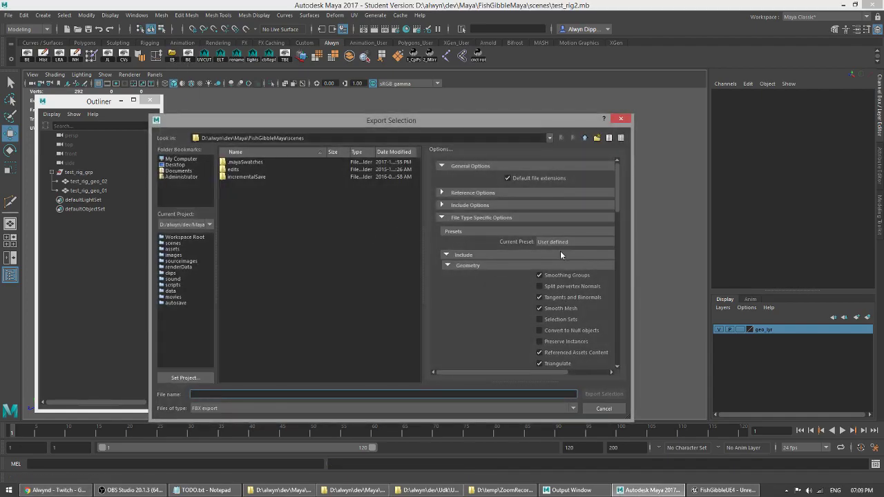
scroll(574, 278, "down", 5)
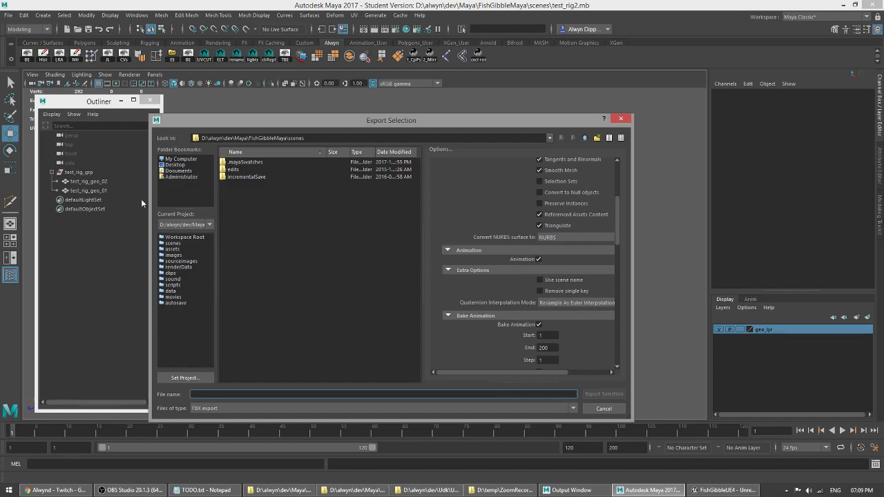
left_click(603, 408)
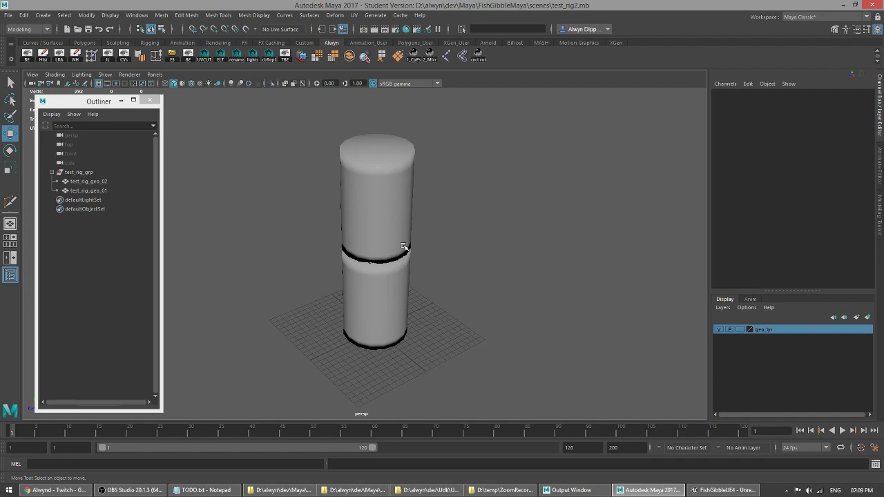
Step: Place a root joint with the Joint Tool, snapped to the grid origin at the lower cylinder's base, in the wireframe side view
mouse_move(462, 237)
left_mouse_down("alt")
mouse_move(483, 227)
mouse_move(474, 239)
left_mouse_up("alt")
left_click(366, 206)
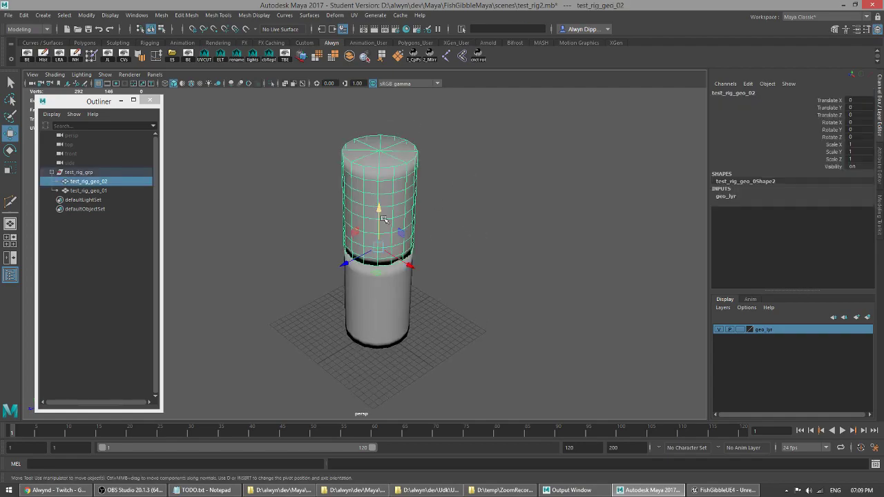
left_click(446, 55)
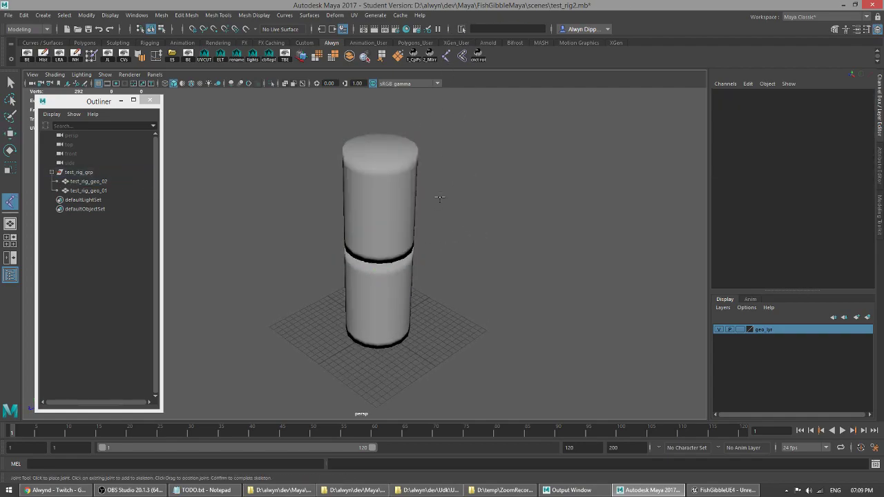
key("space")
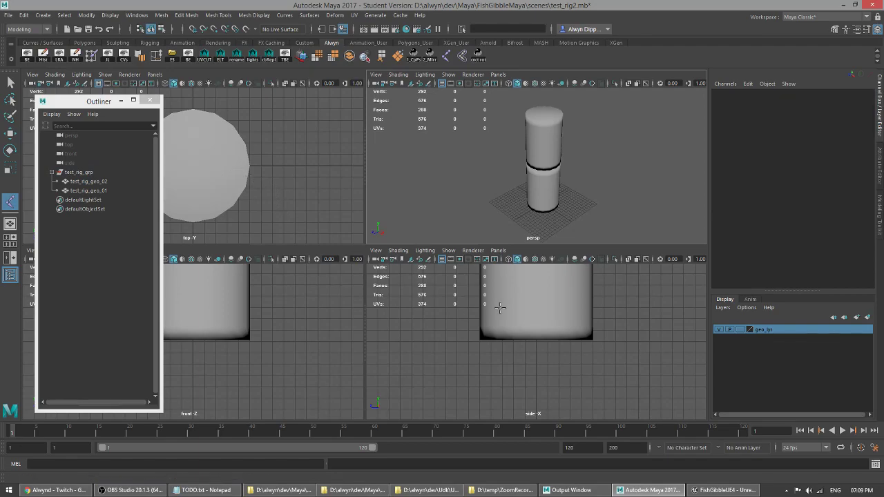
key("shift+a")
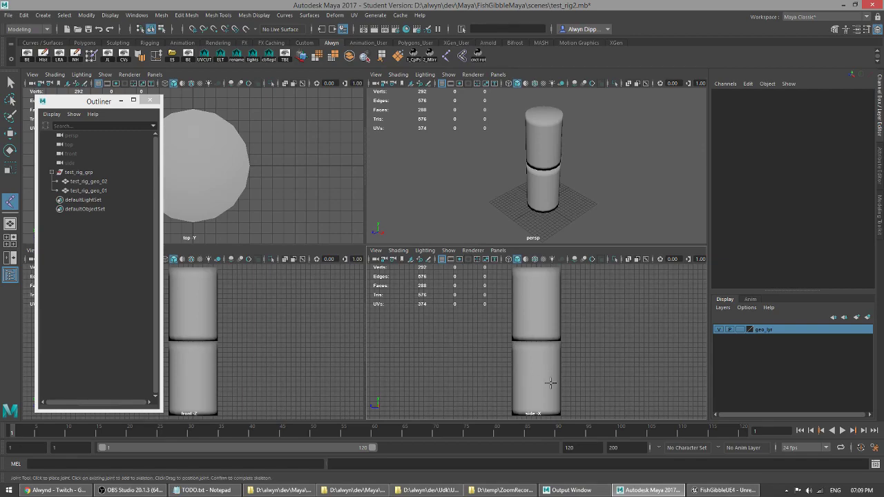
key("space")
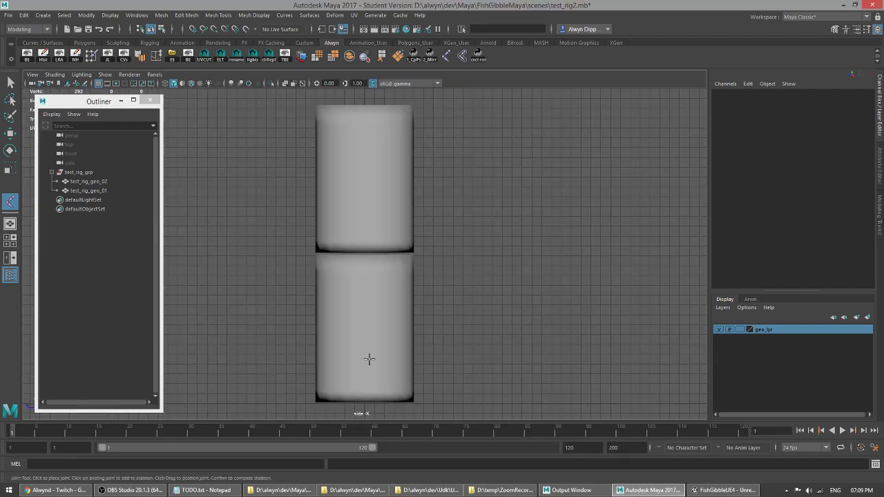
key("4")
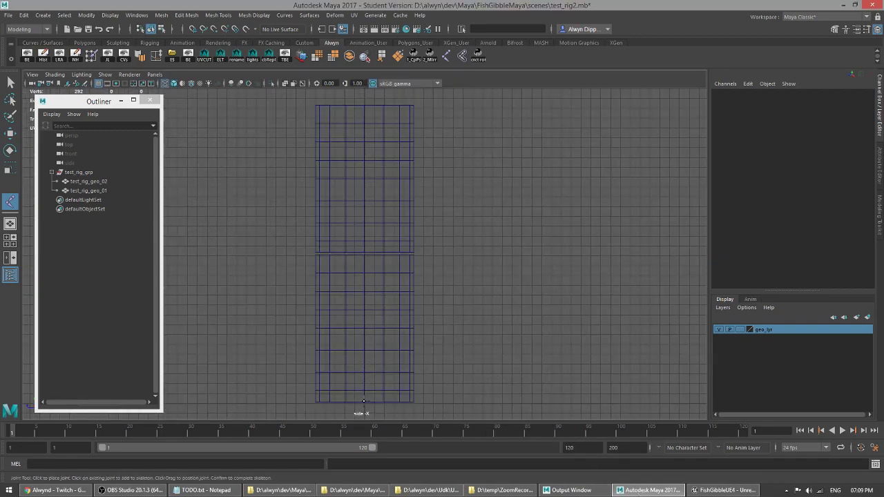
key("x")
left_click(361, 403)
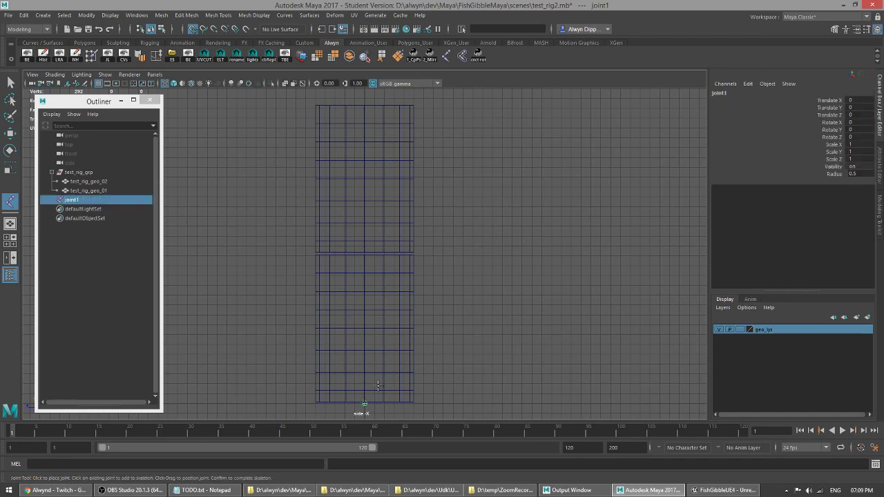
Step: Try placing a second joint 9, 15 and 10 units above the root joint, undoing each attempt
left_click(365, 315)
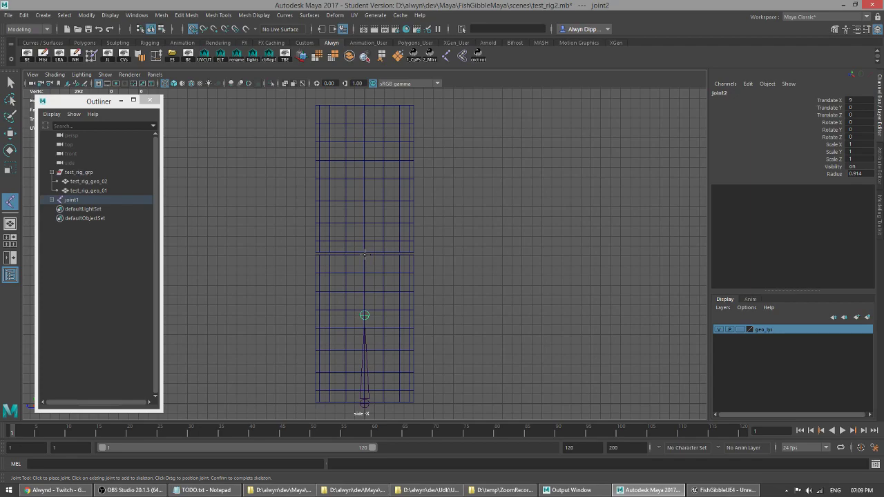
key("ctrl+z")
left_click(365, 255)
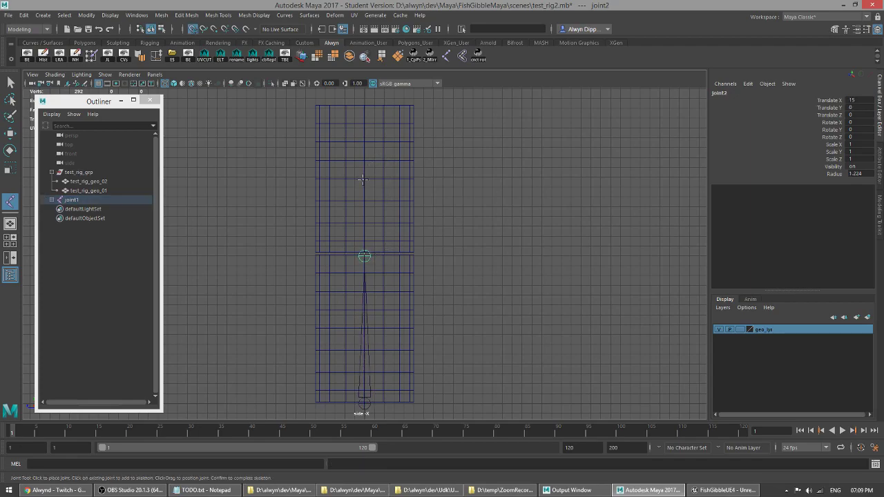
key("ctrl+z")
left_click(364, 305)
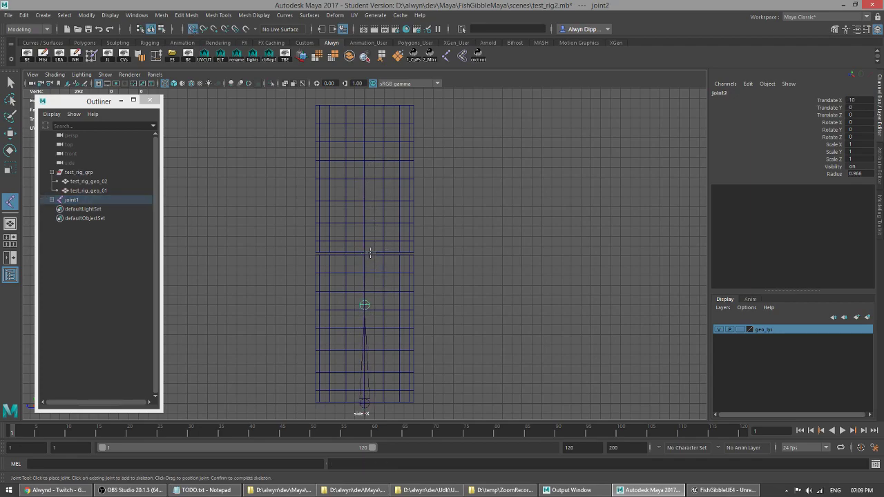
key("ctrl+z")
Step: Try a chain of four more joints up the centre line to the upper cylinder's top, and undo all four
left_click(365, 335)
left_click(367, 256)
left_click(365, 157)
left_click(366, 108)
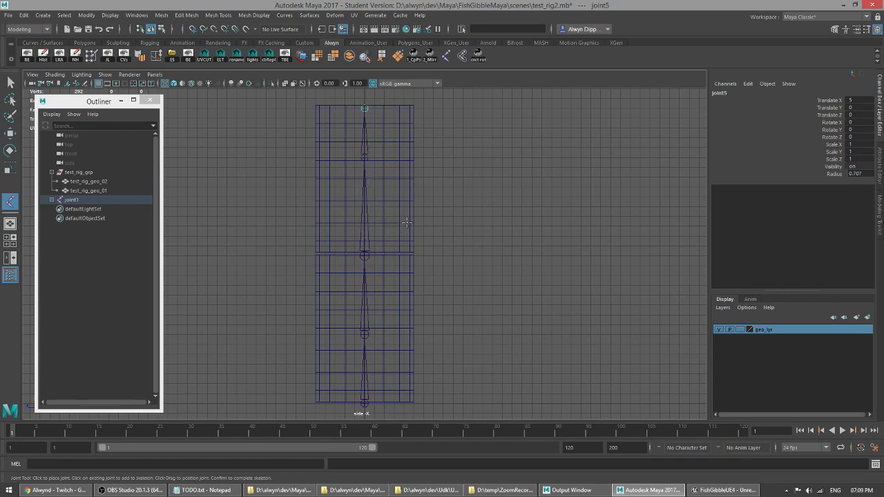
key("ctrl+z")
key("ctrl+z")
key("ctrl+z")
key("ctrl+z")
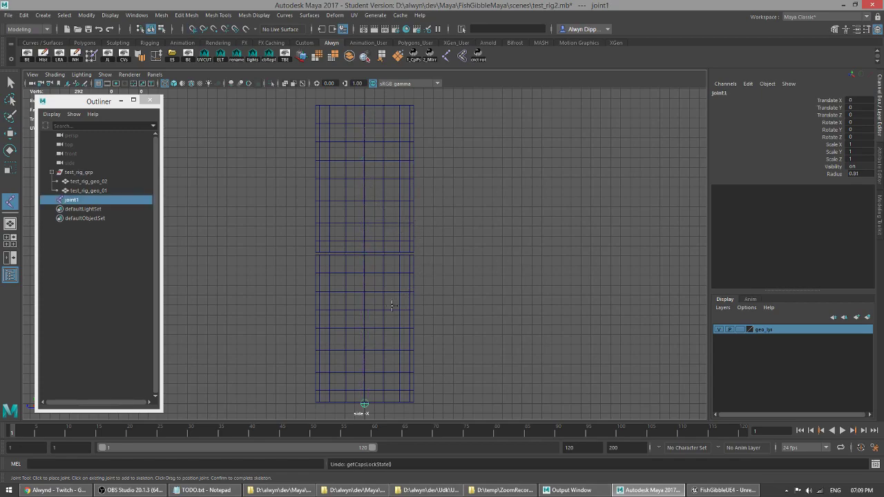
Step: Try placing the second joint at the seam between the cylinders, 15 units above the root, and undo it
left_click(365, 256)
key("ctrl+z")
left_click(365, 256)
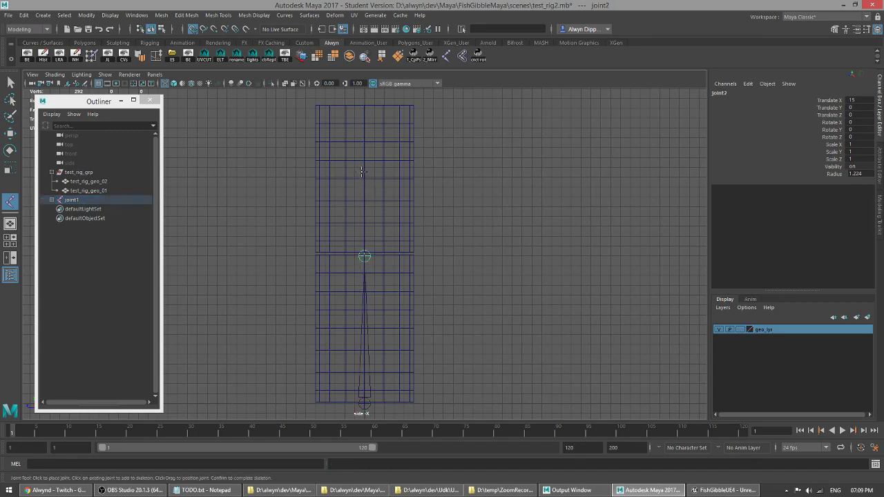
key("ctrl+z")
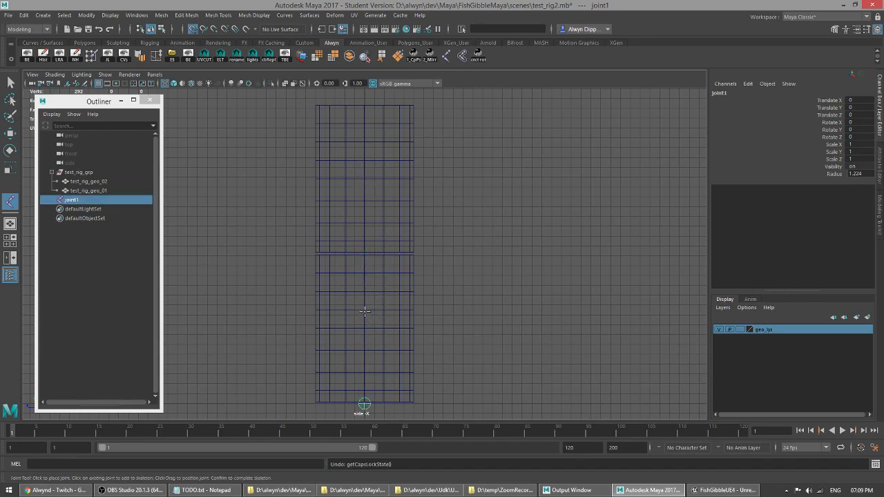
Step: Try extending the root with four joints up the centre line to the upper cylinder's top, and undo all four
left_click(365, 315)
left_click(365, 255)
left_click(365, 178)
left_click(364, 109)
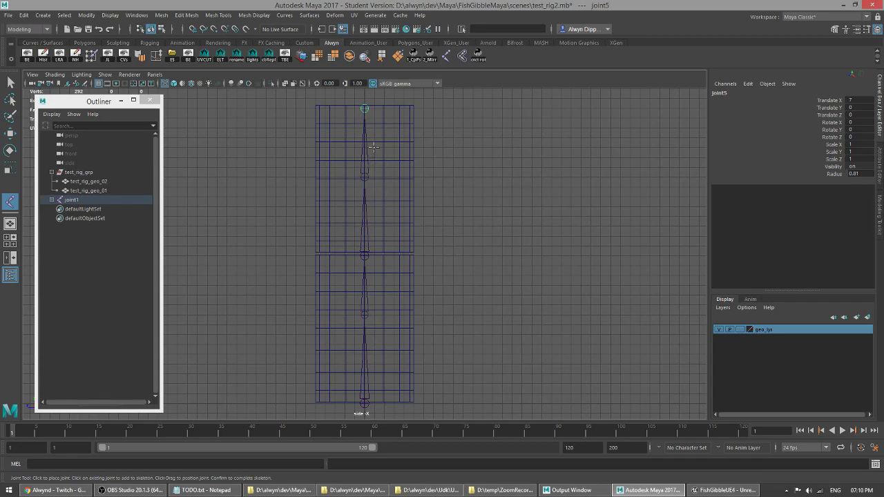
key("ctrl+z")
key("ctrl+z")
key("ctrl+z")
key("ctrl+z")
Step: Try placing a single second joint at the seam, 15 units above the root, and undo it
key("x")
left_click(364, 256)
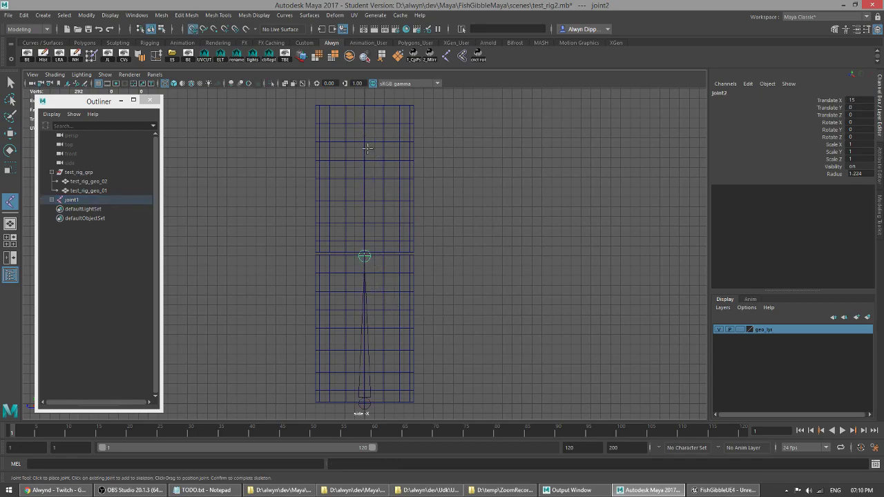
key("ctrl+z")
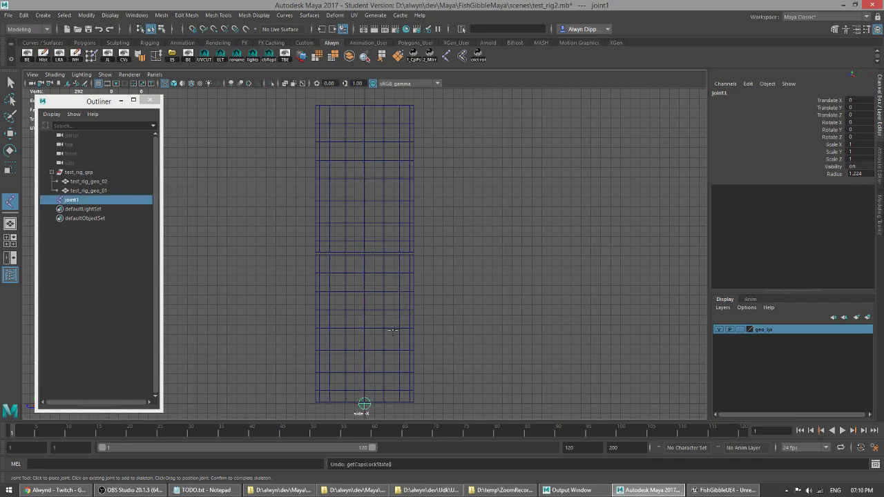
Step: Place four more joints up the centre line: 10 units above the root, at the seam, inside the upper cylinder, and 6 units higher at its top
left_click(366, 307)
left_click(364, 256)
left_click(365, 168)
left_click(364, 106)
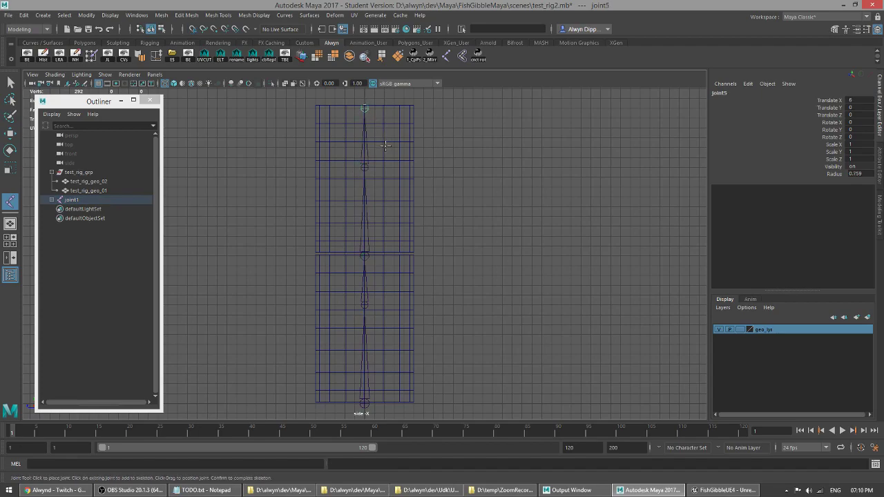
key("q")
Step: Switch to the full-size perspective view and display the joints through the cylinders with X-ray joints
key("space")
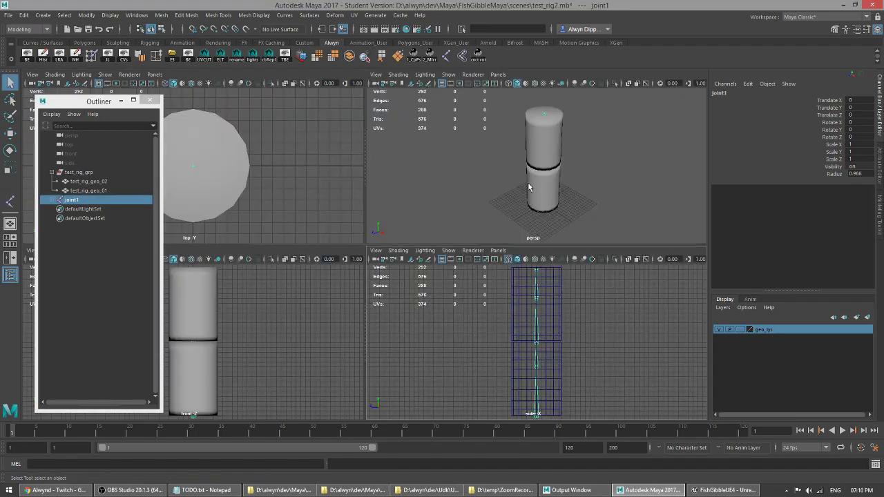
key("space")
left_click(302, 83)
left_click_drag(463, 223, 482, 288, "alt")
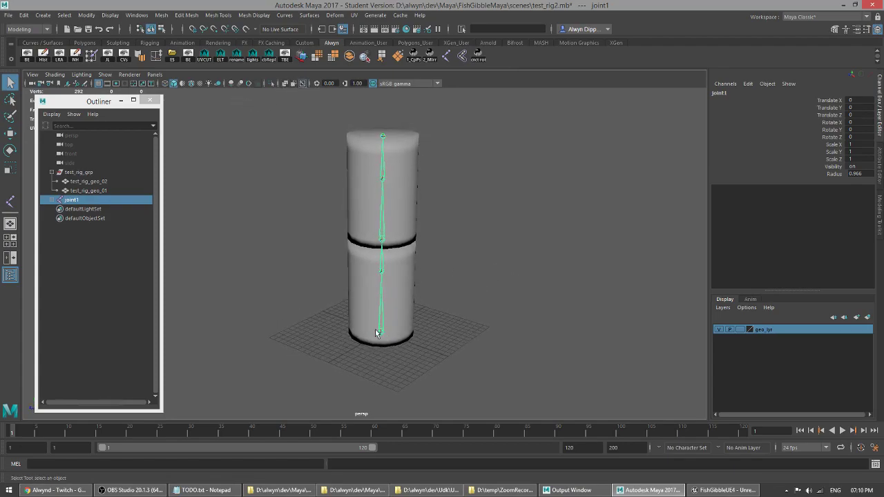
Step: Expand the complete joint hierarchy under joint1 in the Outliner
left_click(55, 200)
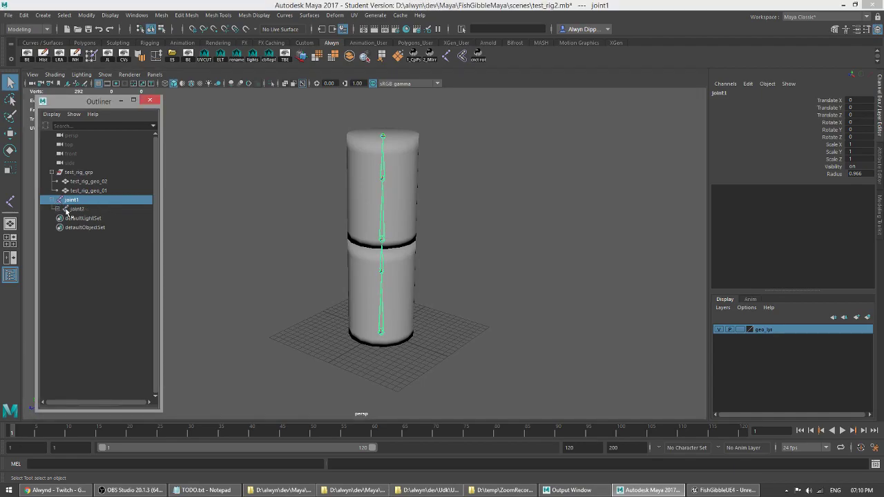
left_click(55, 201)
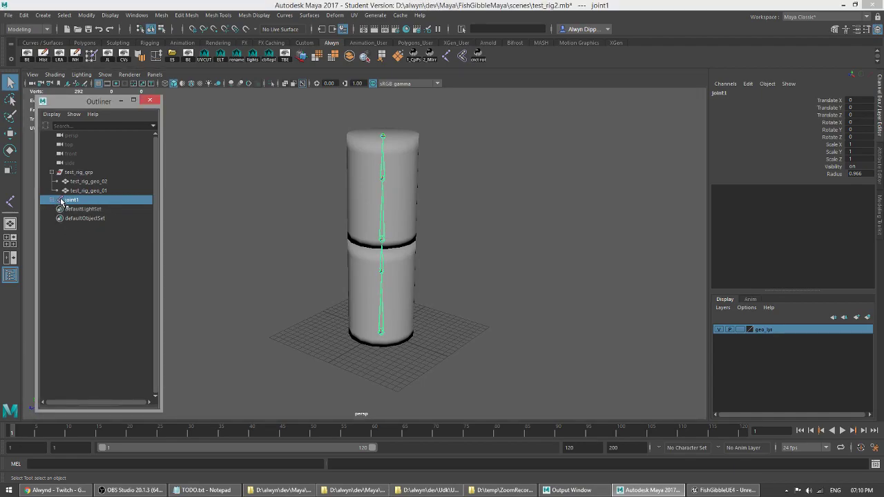
left_click(54, 200, "shift")
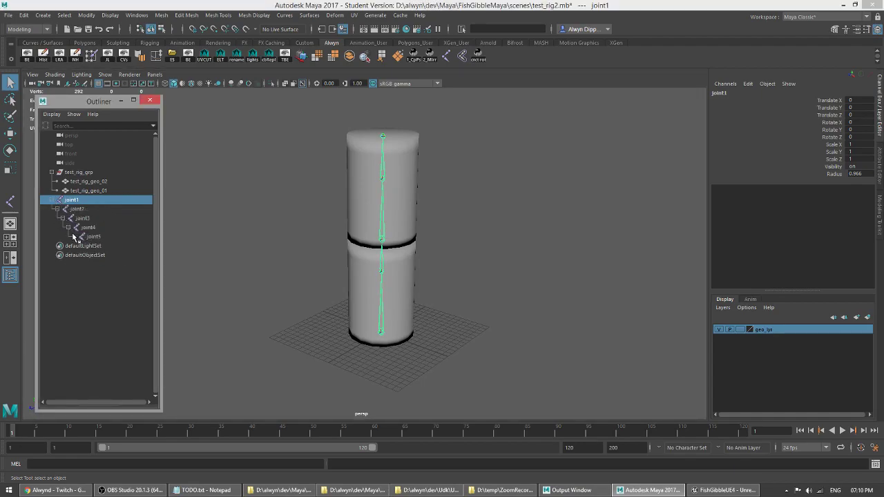
left_click_drag(446, 280, 430, 255, "alt")
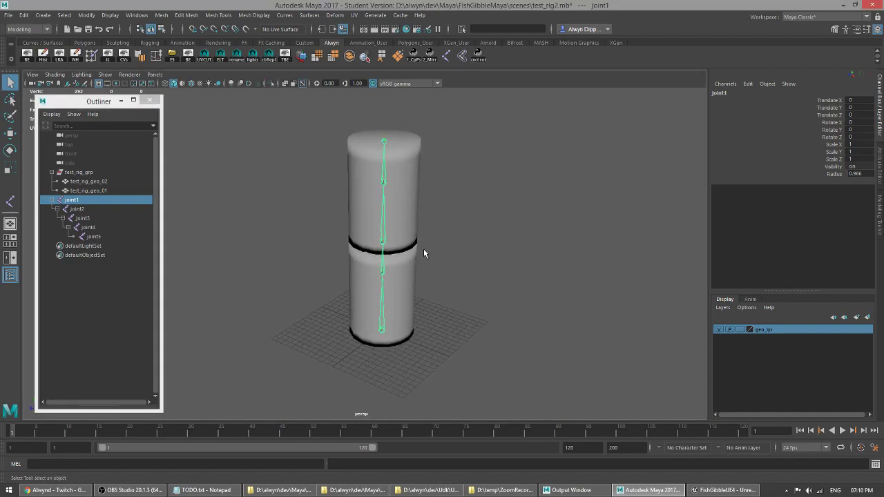
Step: Activate the Move Tool on joint1 and save the scene, overwriting test_rig2.mb
key("w")
mouse_move(431, 299)
left_mouse_down("alt")
mouse_move(458, 288)
mouse_move(442, 294)
left_mouse_up("alt")
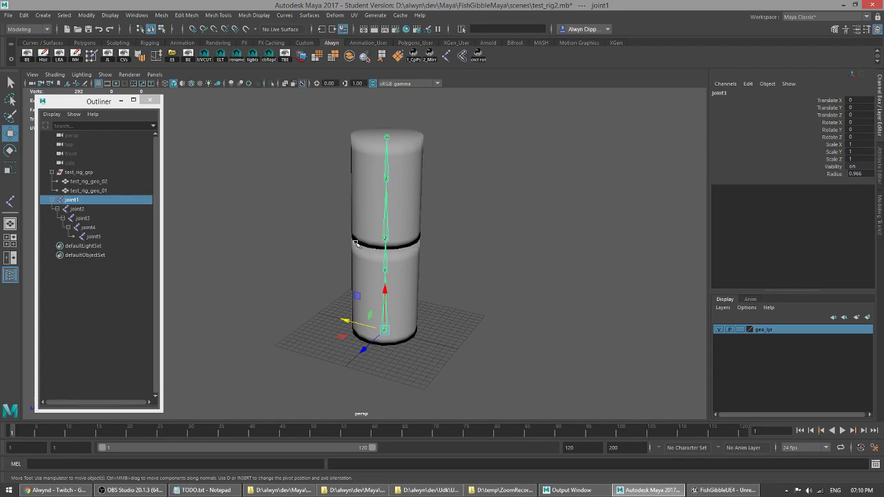
key("ctrl+s")
key("Return")
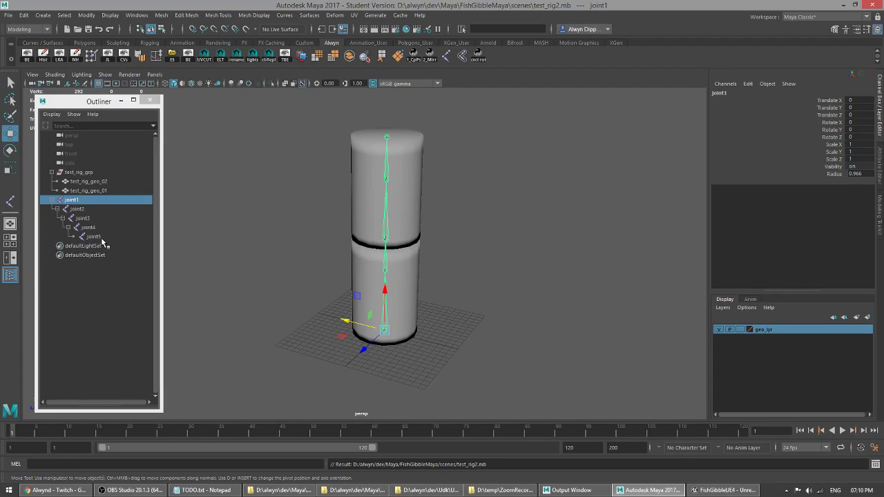
Step: Select all five joints, display their local rotation axes, and clear the selection
key("shift+Down")
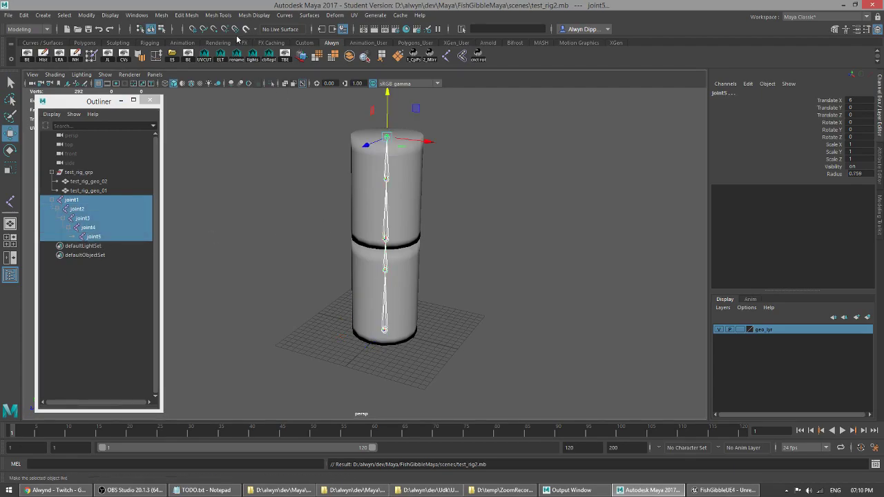
left_click(59, 55)
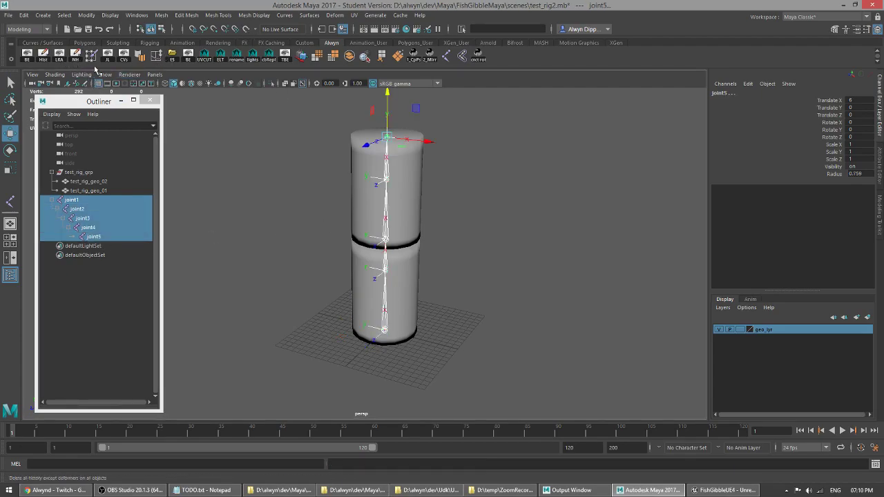
left_click(499, 230)
left_click_drag(468, 193, 457, 237, "alt")
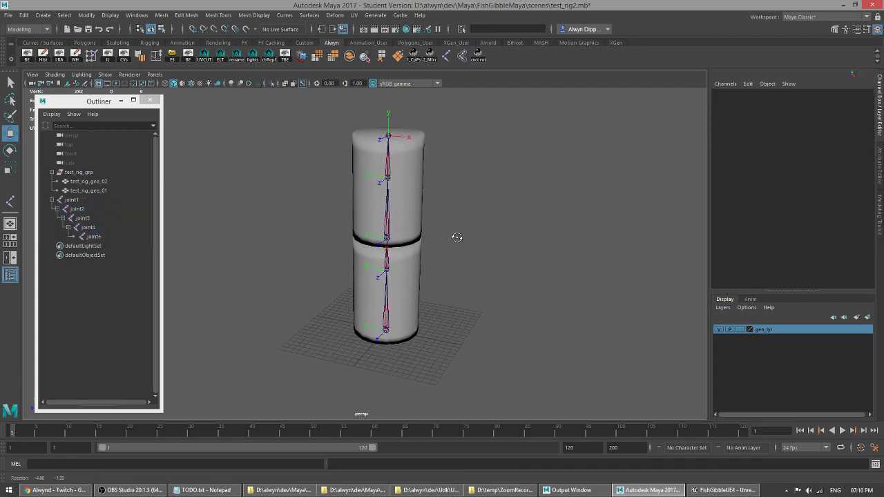
Step: Hide the geo_lyr layer and the perspective grid so only the joint chain is displayed
left_click(719, 330)
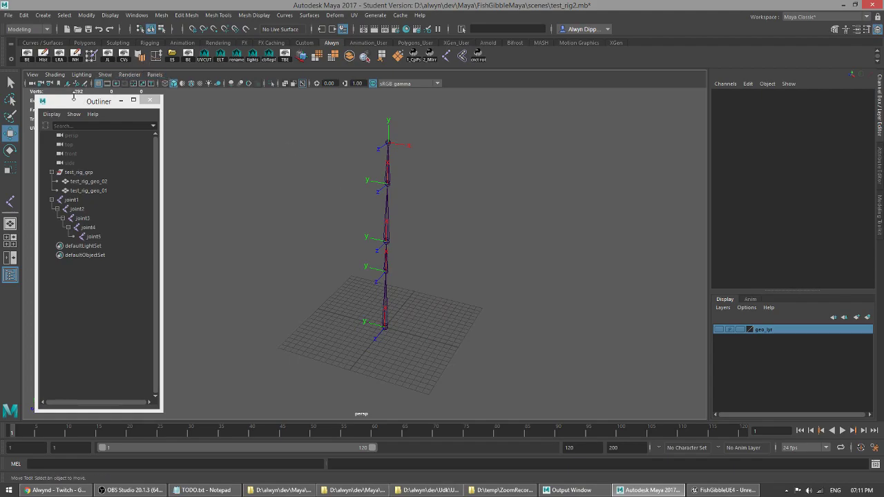
left_click(99, 83)
left_click_drag(394, 286, 453, 277, "alt")
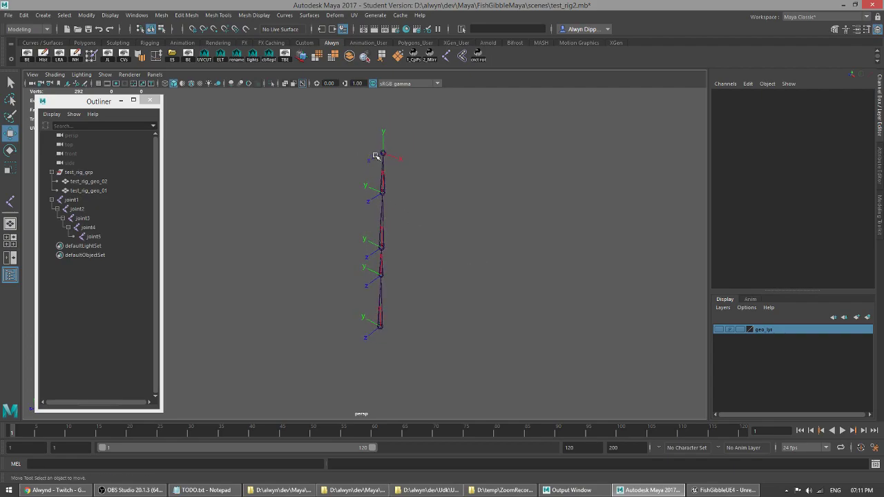
Step: Orient the end joint, joint5, with Orient Joint set to Orient Joint to World, then deselect it
left_click(94, 236)
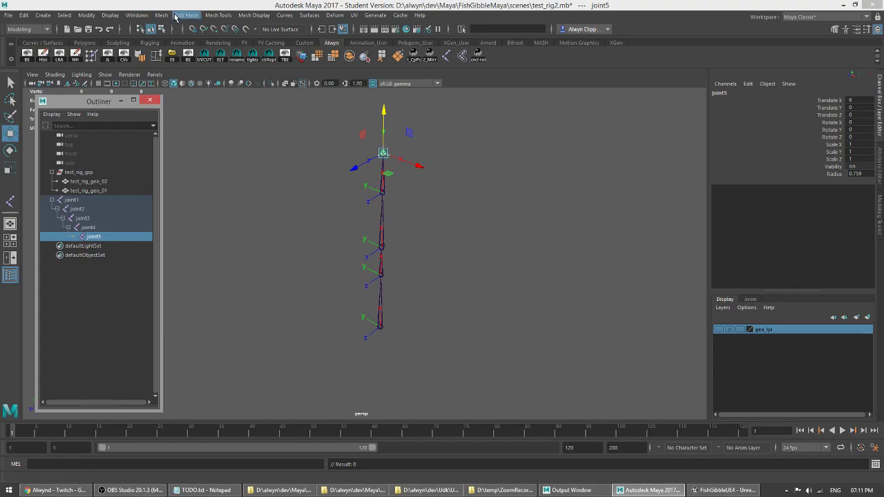
key("F3")
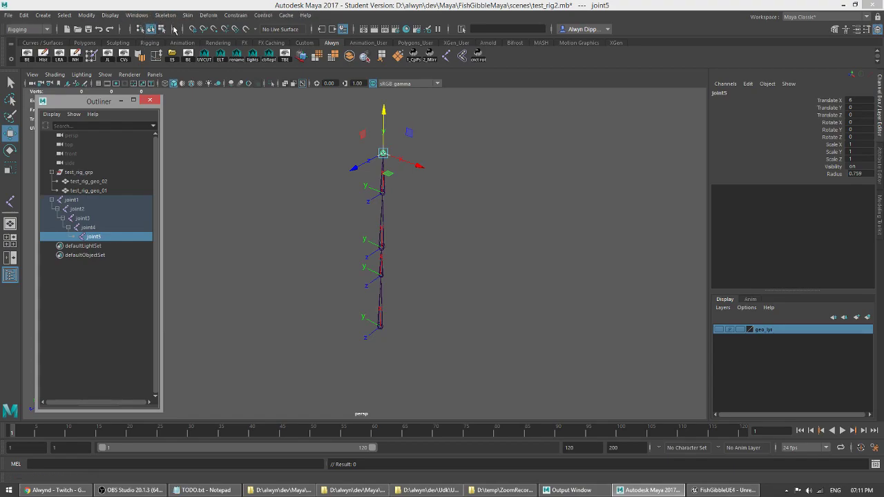
left_click(186, 15)
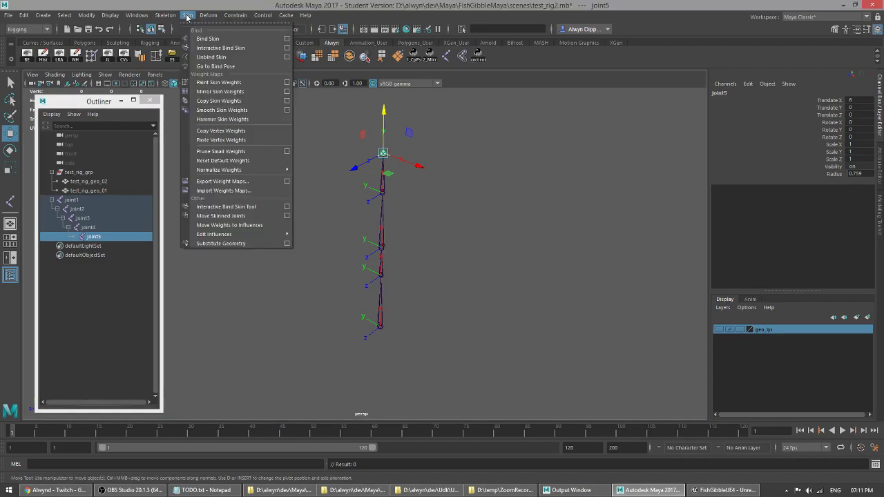
mouse_move(198, 18)
mouse_move(165, 15)
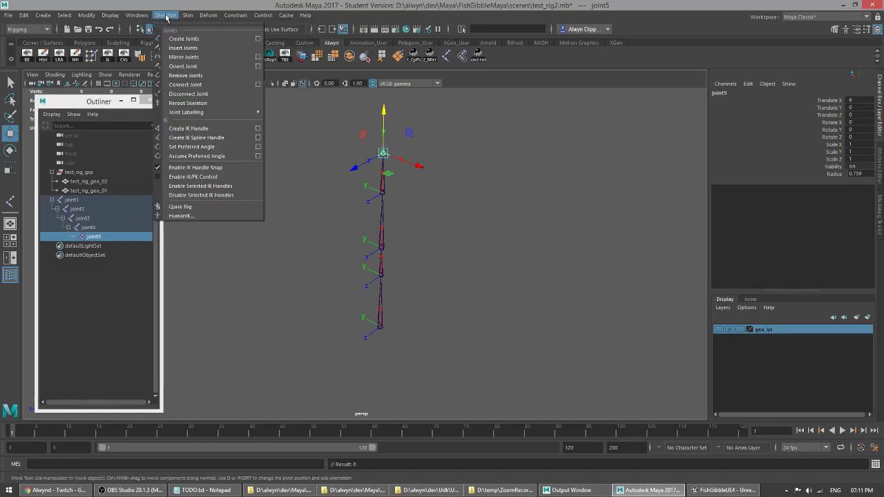
left_click(257, 67)
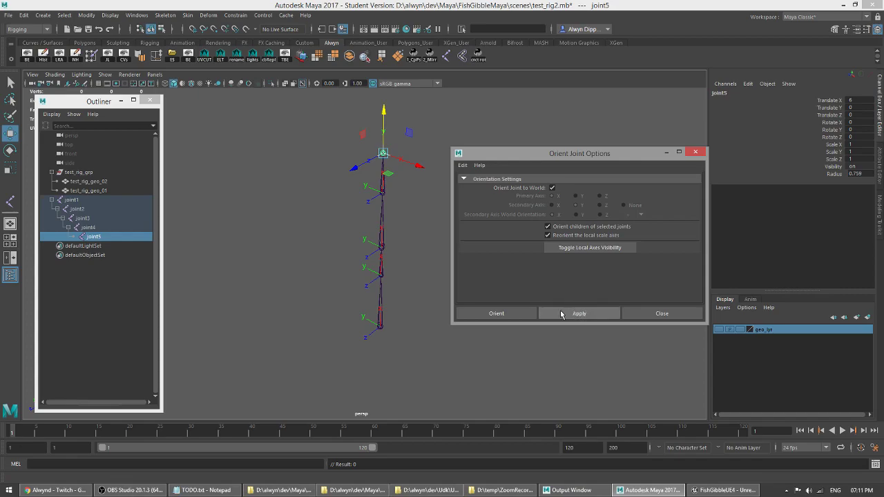
left_click(497, 314)
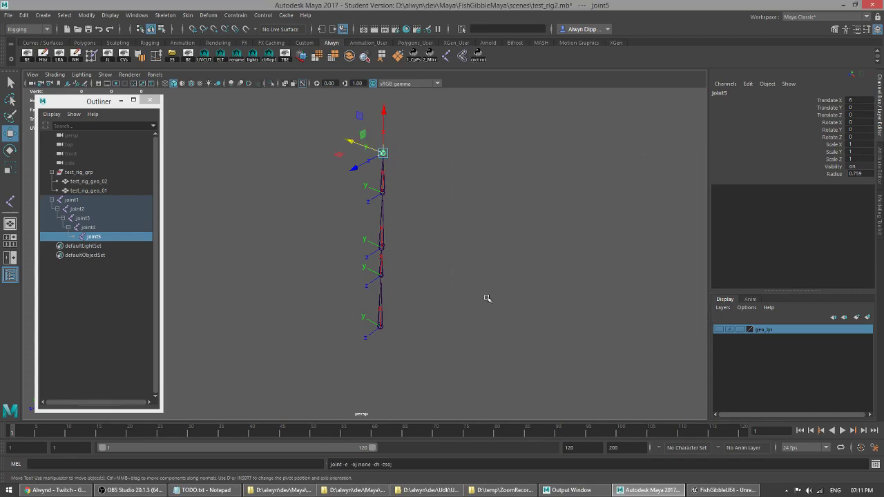
left_click(478, 259)
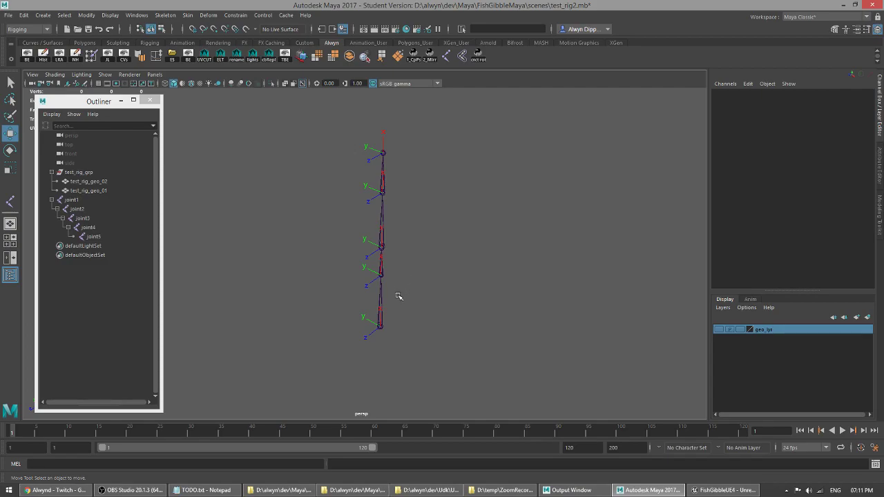
Step: Inspect the joints' axes from several angles and make the geo_lyr layer visible again
left_click_drag(429, 305, 454, 287, "alt")
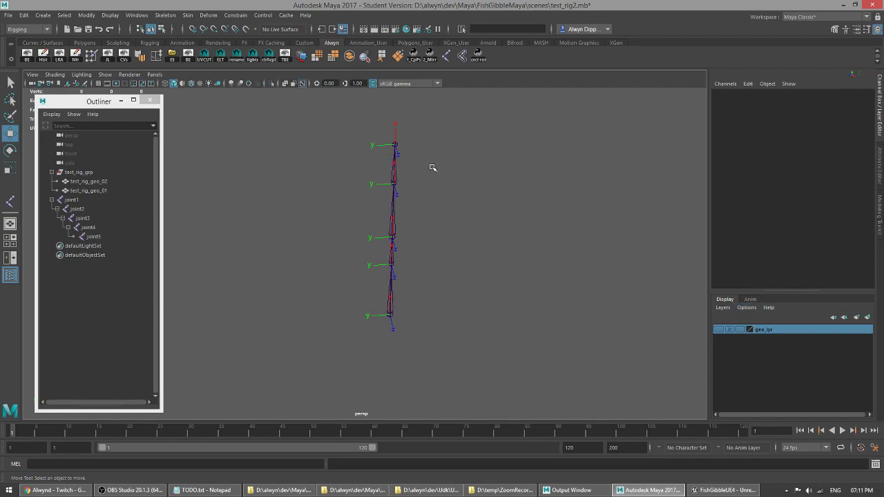
left_click_drag(441, 225, 435, 226, "alt")
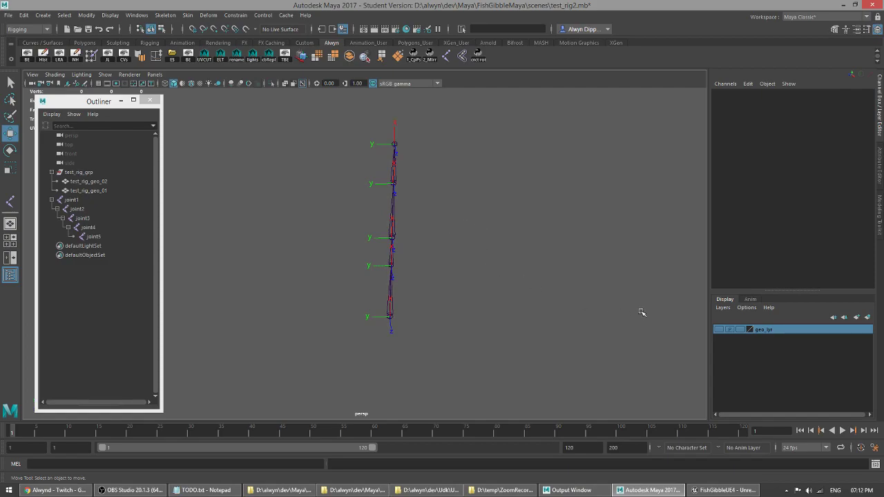
left_click(719, 330)
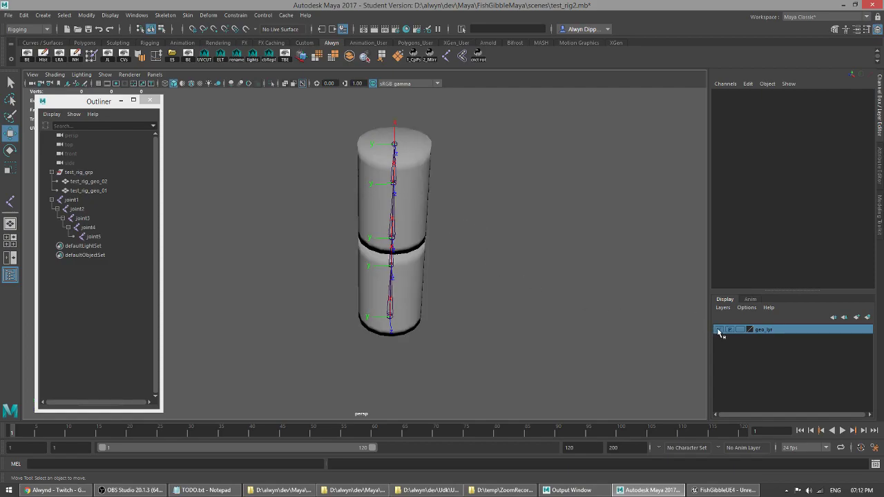
left_click_drag(511, 254, 489, 278, "alt")
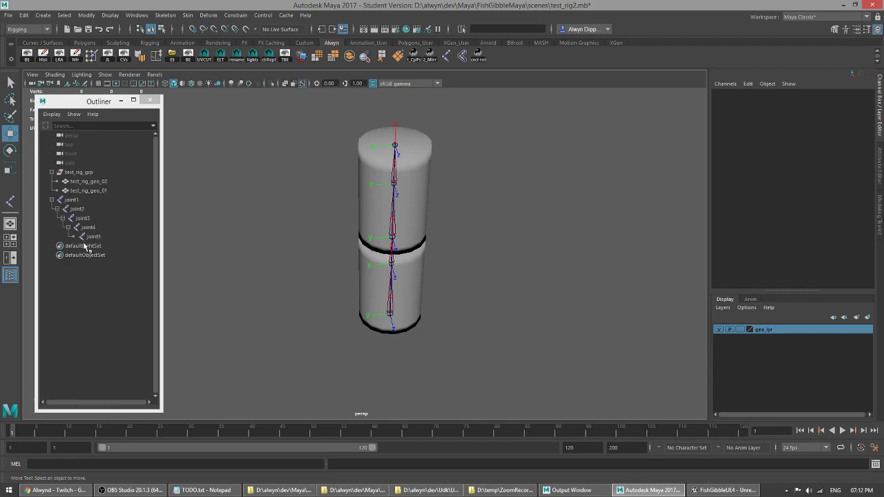
Step: Rename the root joint as jnt_mid_spine_01
double_click(71, 200)
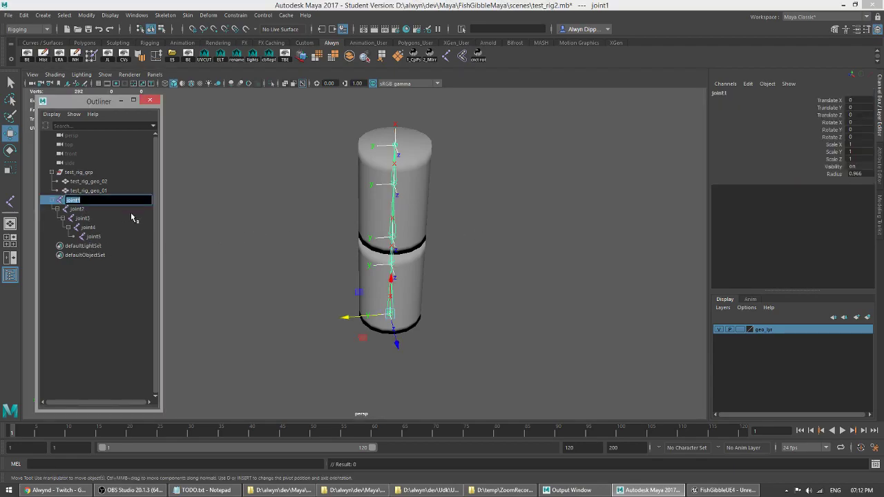
type("jnt_mid_spine_0")
key("Return")
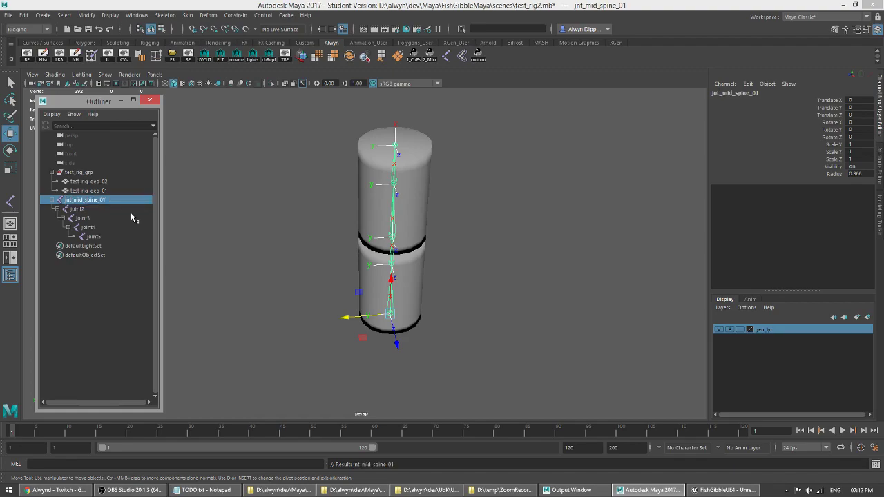
Step: Give the four child joints, joint2 to joint5, the same name jnt_mid_spine_01
double_click(90, 209)
type("jnt_mid_spine_01")
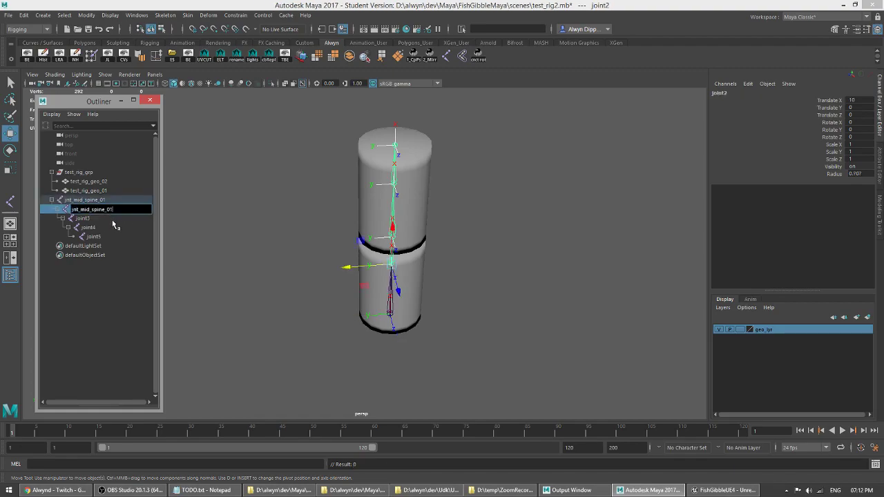
double_click(114, 219)
type("jnt_mid_spine_01")
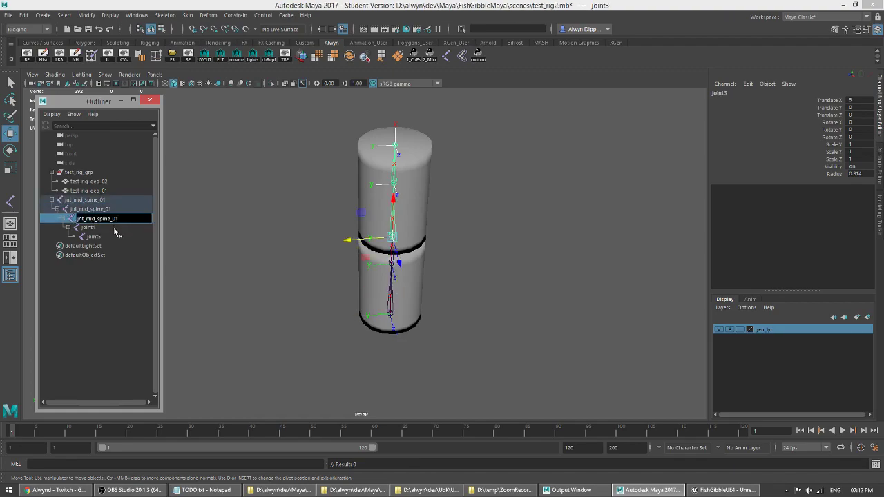
key("Return")
double_click(115, 228)
type("jnt_mid_spine_01")
key("Return")
double_click(119, 237)
type("jnt_mid_spine_01")
key("Return")
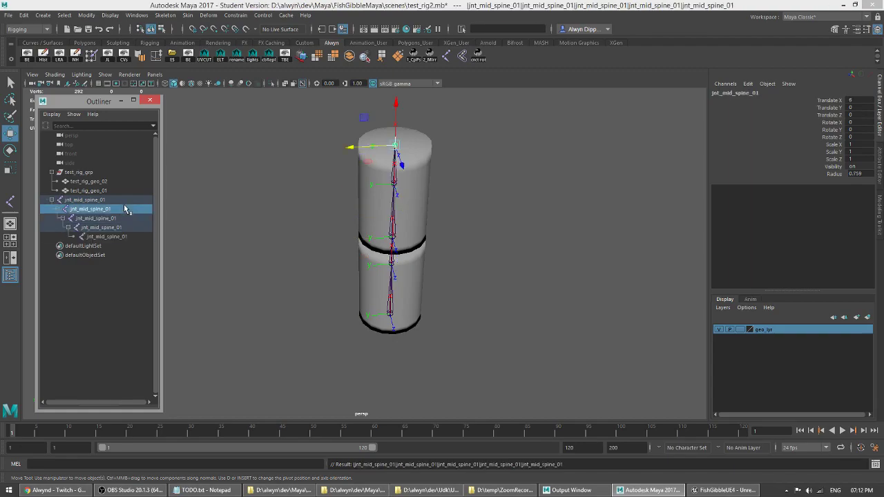
Step: Renumber the second and third joints of the chain as jnt_mid_spine_02 and jnt_mid_spine_03
double_click(126, 209)
key("End")
key("BackSpace")
type("2")
key("Return")
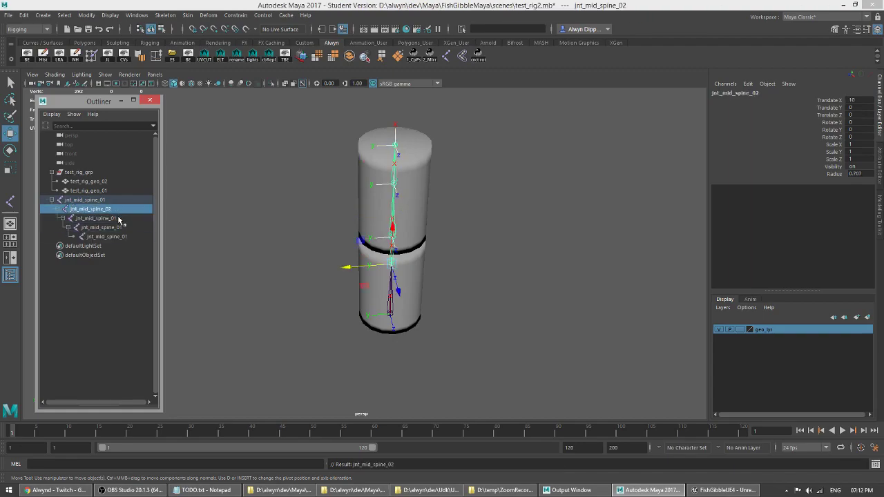
double_click(119, 220)
key("End")
key("BackSpace")
type("3")
key("Return")
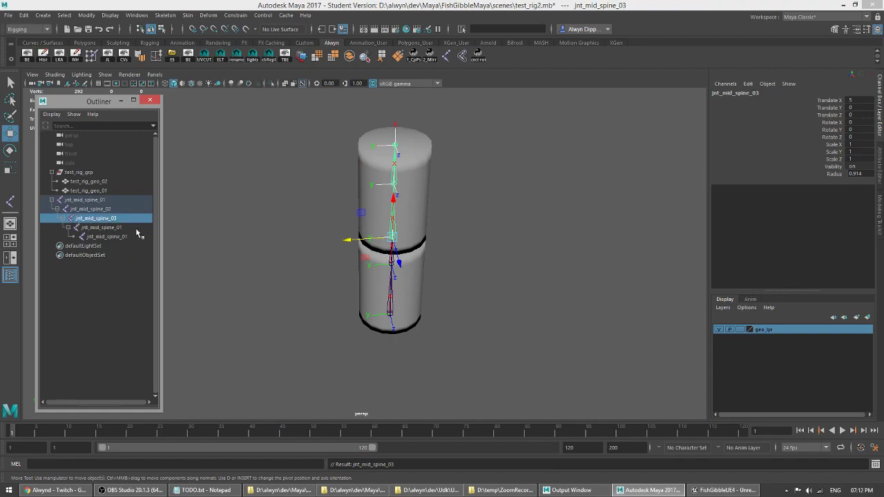
Step: Renumber the fourth and fifth joints of the chain as jnt_mid_spine_04 and jnt_mid_spine_05
double_click(136, 229)
key("End")
key("BackSpace")
type("4")
key("Return")
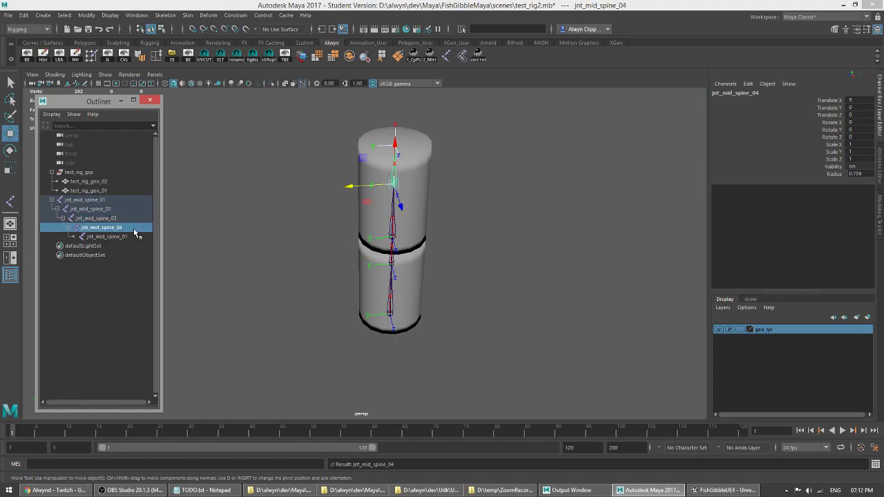
double_click(136, 237)
key("End")
key("BackSpace")
type("5")
key("Return")
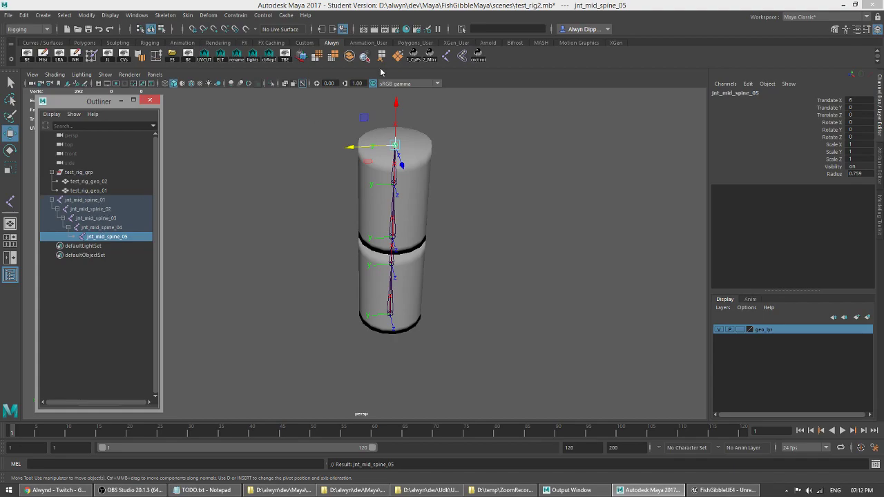
Step: Hide the local rotation axes of all five jnt_mid_spine joints and save the scene
left_click(499, 26)
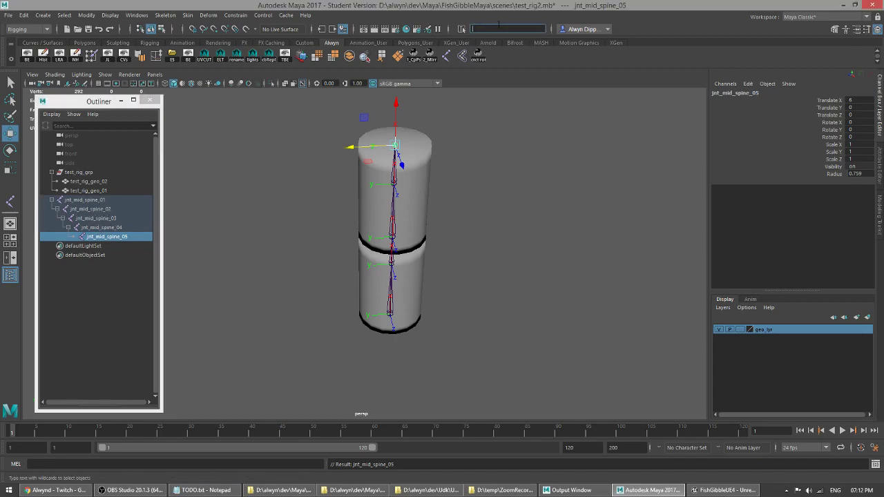
key("Return")
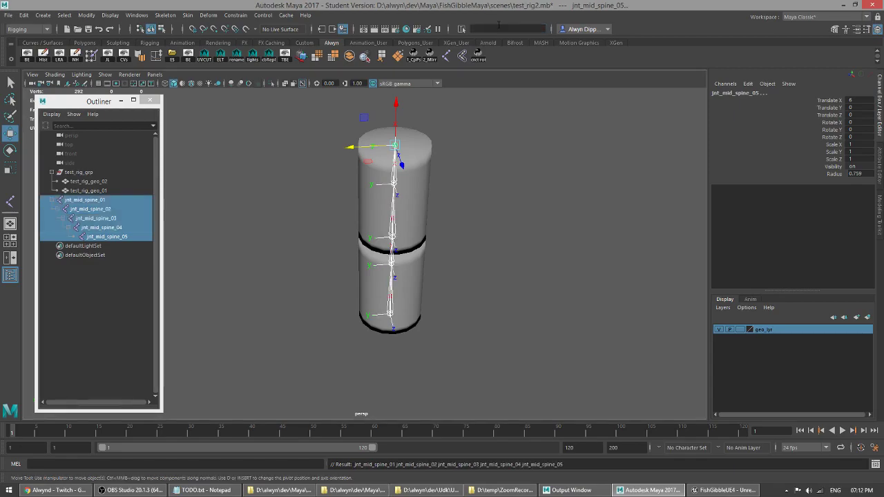
left_click(484, 246)
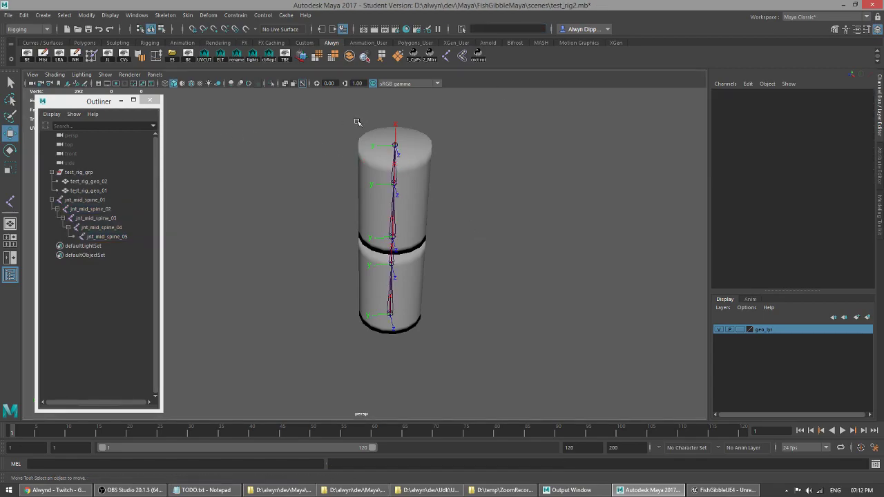
left_click(83, 200)
key("ctrl+shift+h")
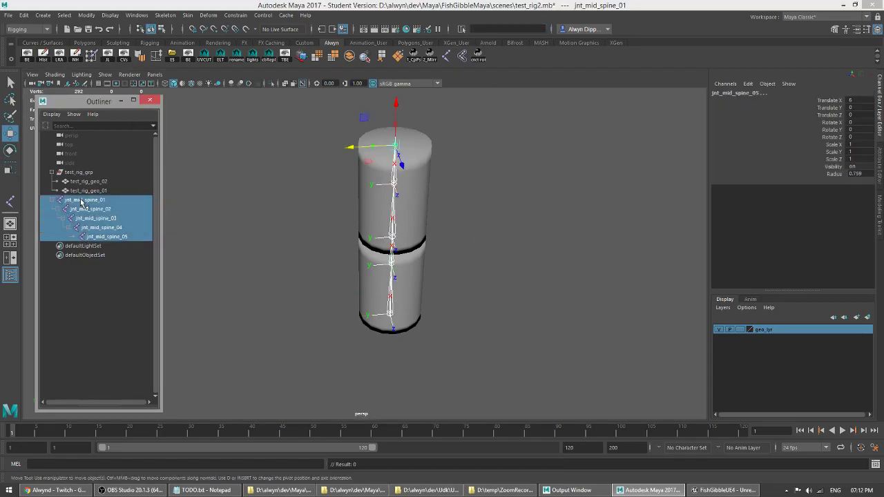
left_click(59, 59)
left_click(499, 260)
left_click_drag(500, 260, 486, 245, "alt")
key("ctrl+s")
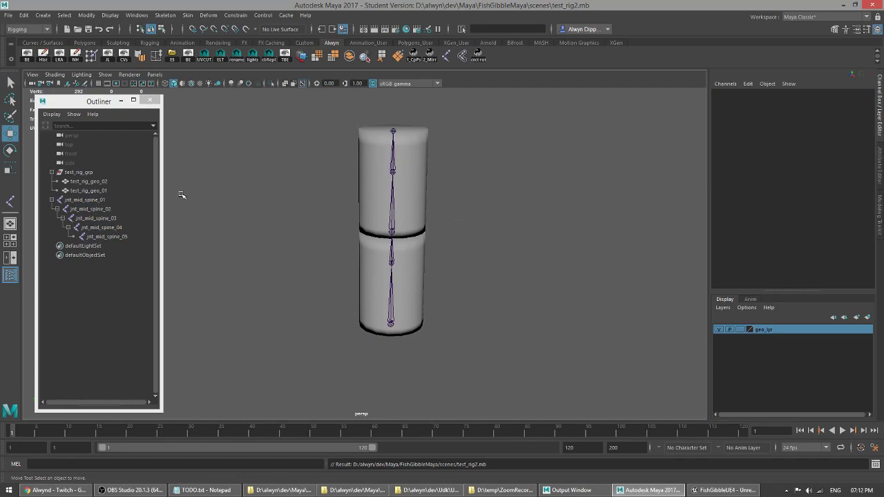
Step: Examine individual spine joints and the upper cylinder by selecting them in turn, ending with the root joint
left_click(409, 207)
mouse_move(493, 275)
left_mouse_down("alt")
mouse_move(507, 296)
mouse_move(491, 279)
left_mouse_up("alt")
left_click(393, 160)
left_click_drag(455, 217, 461, 231, "alt")
left_click(393, 226)
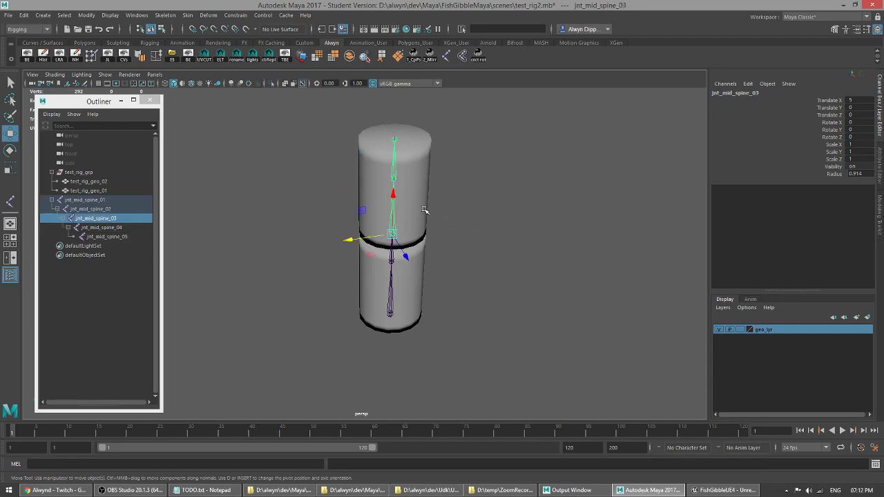
left_click(420, 215)
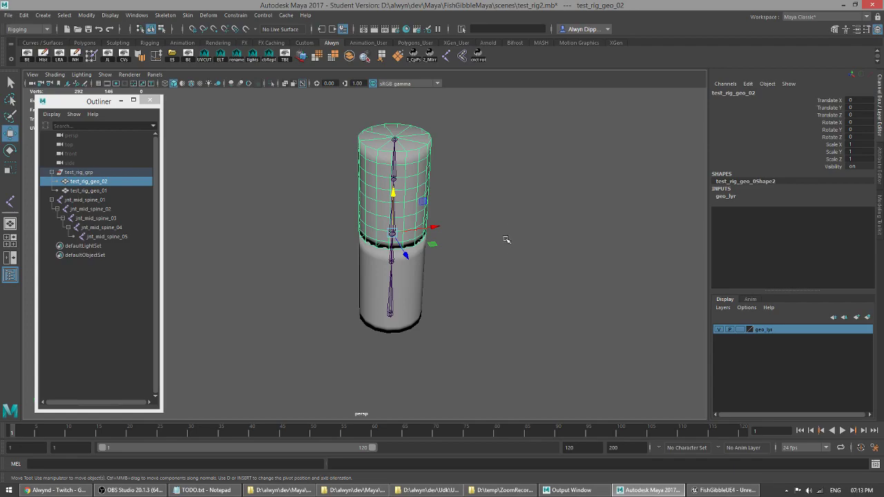
left_click(86, 200)
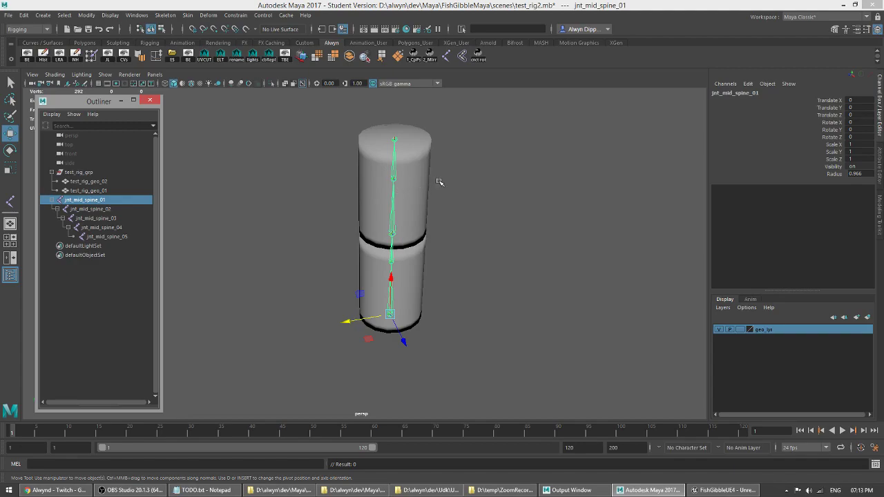
left_click(490, 200)
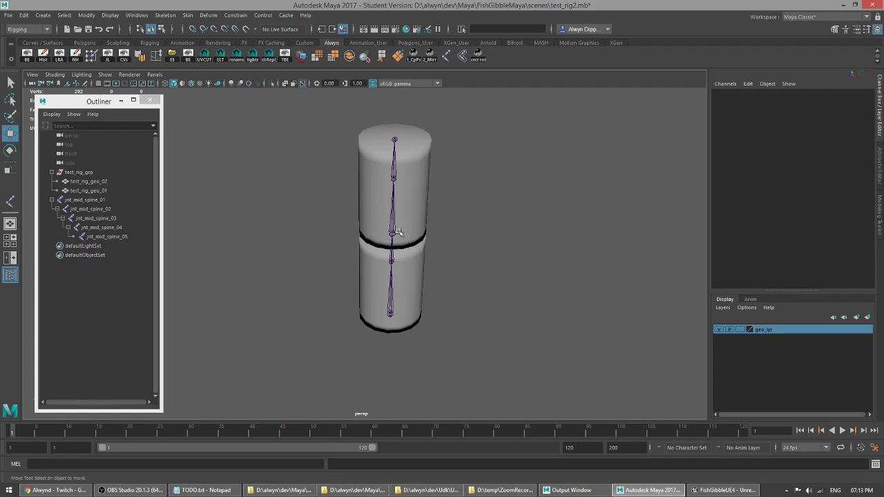
Step: Walk down the joint chain from the root to the end joint and collapse jnt_mid_spine_04 in the Outliner
left_click(392, 305)
key("Down")
key("Down")
key("Down")
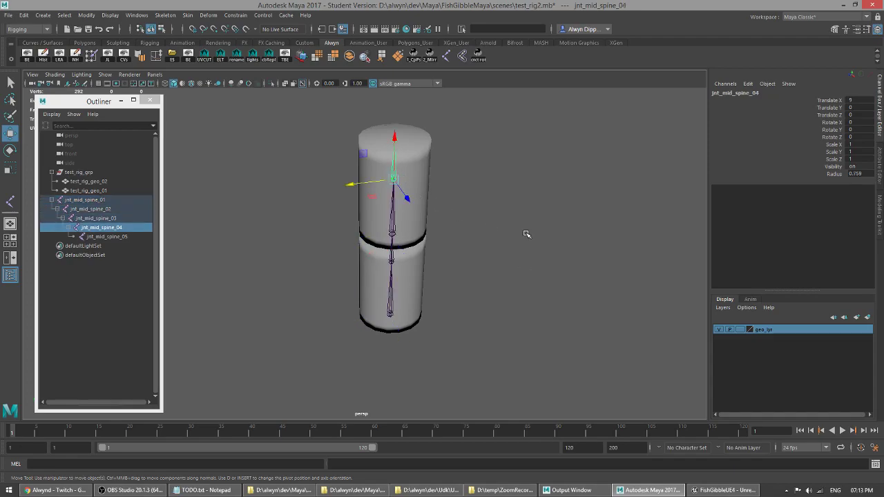
left_click(107, 237)
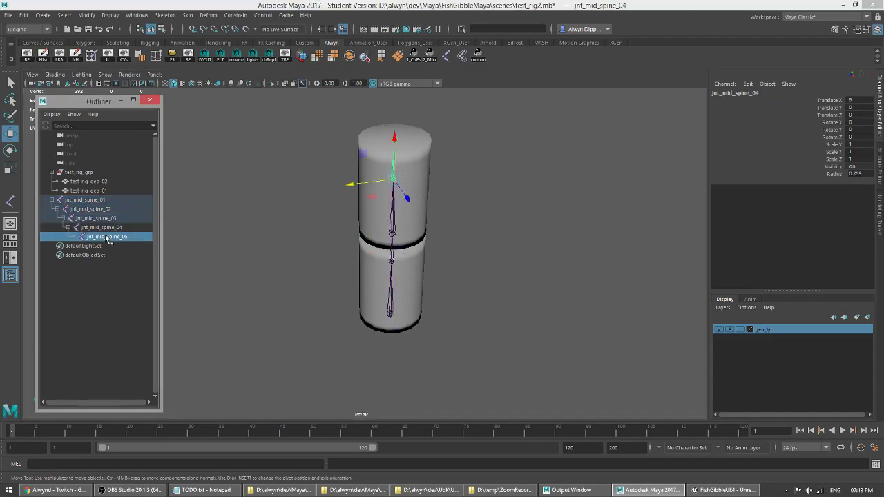
left_click(69, 228)
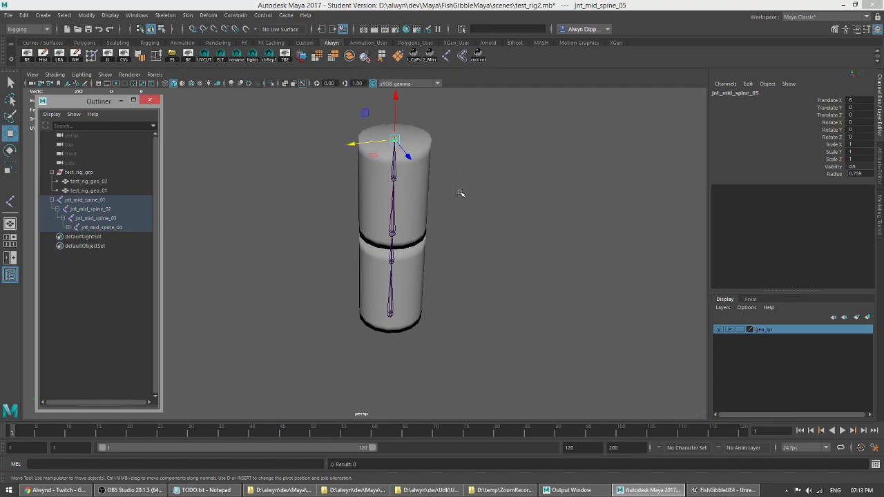
left_click(393, 298)
mouse_move(484, 300)
left_mouse_down("alt")
mouse_move(481, 274)
mouse_move(493, 297)
left_mouse_up("alt")
left_click(509, 236)
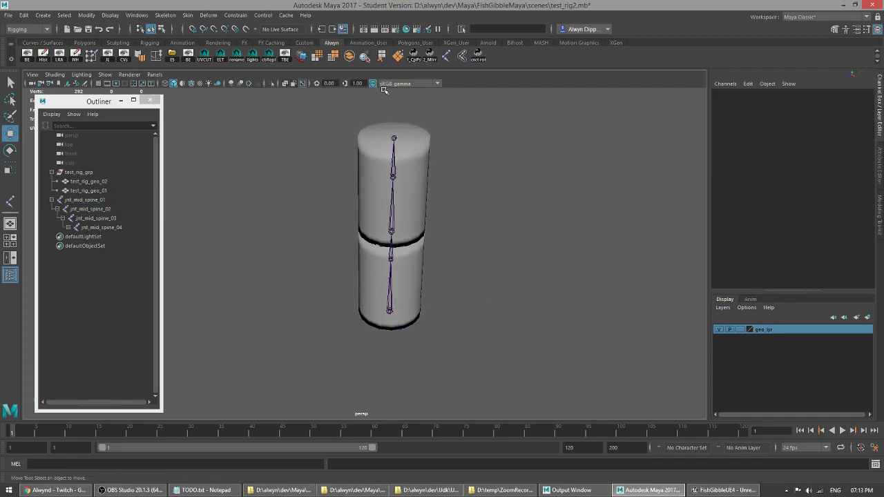
Step: Create a NURBS sphere at the origin and set its radius to 10
left_click(33, 17)
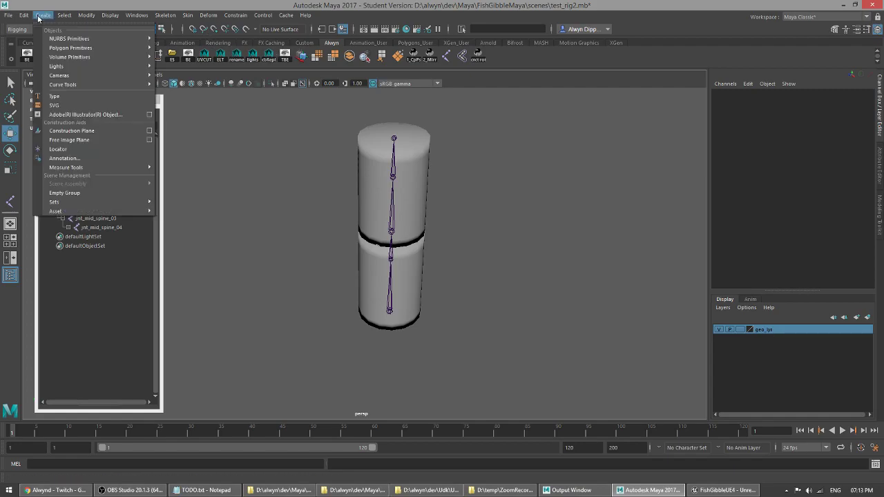
mouse_move(94, 40)
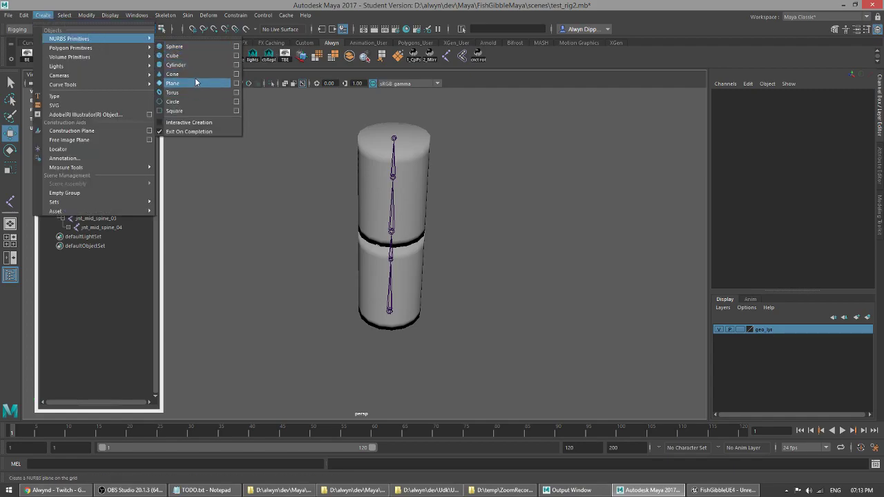
left_click(200, 45)
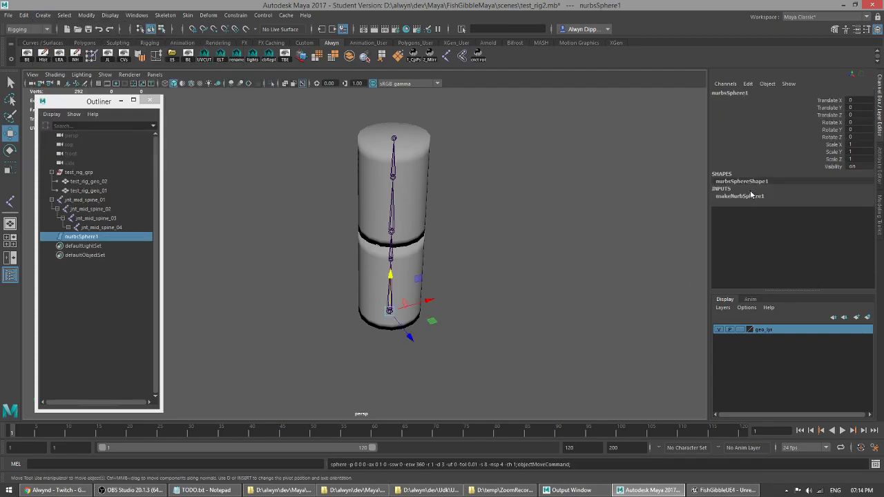
left_click(751, 196)
left_click(835, 203)
middle_click_drag(560, 252, 641, 257)
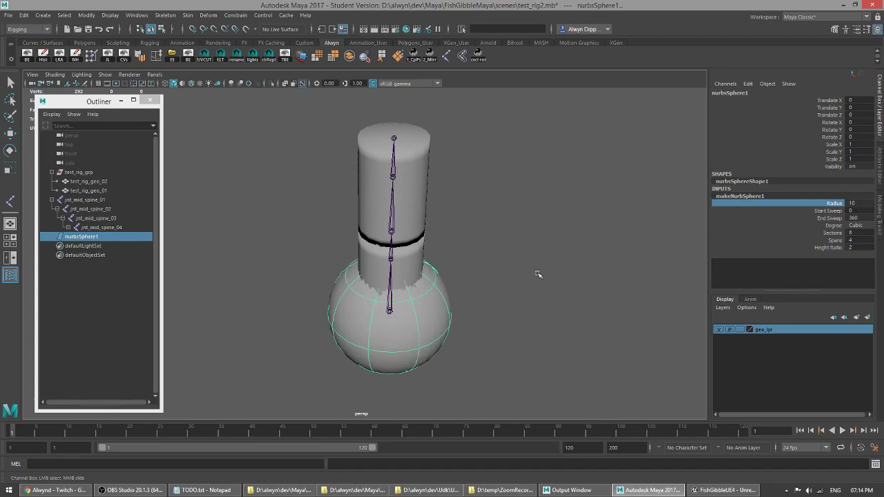
middle_click_drag(500, 281, 574, 266)
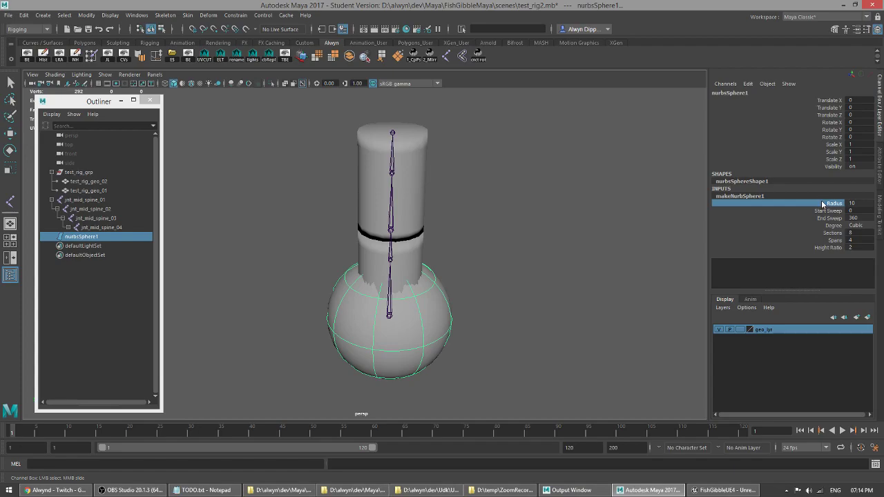
left_click_drag(565, 246, 557, 248, "alt")
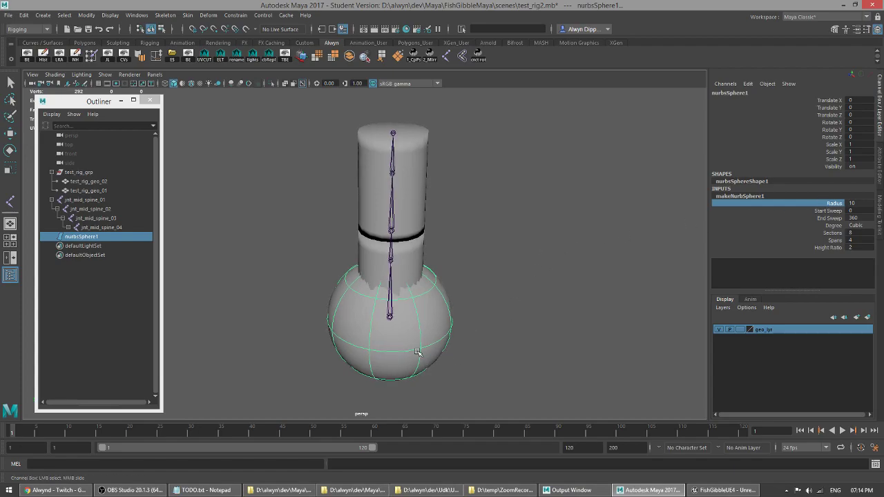
Step: Scale the NURBS sphere uniformly to about 0.636 and raise it to about 4.784 in Y
key("r")
left_click_drag(391, 318, 344, 321)
key("w")
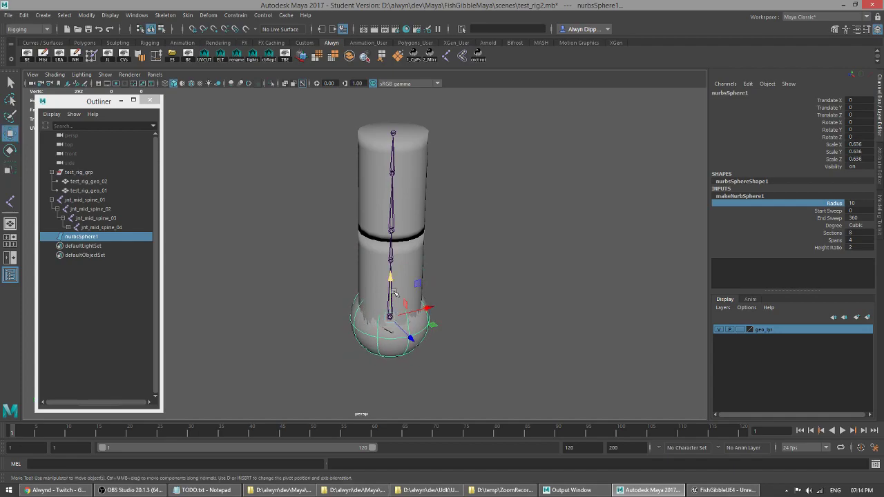
left_click_drag(395, 293, 395, 266)
Step: Examine from several angles how the sphere surrounds the lower cylinder and root bone
left_click_drag(522, 342, 606, 329, "alt")
key("q")
left_click_drag(543, 322, 425, 334, "alt")
scroll(437, 353, "up", 5)
scroll(459, 354, "up", 1)
middle_click_drag(459, 352, 416, 279, "alt")
left_click_drag(416, 280, 416, 324, "alt")
scroll(416, 320, "down", 6)
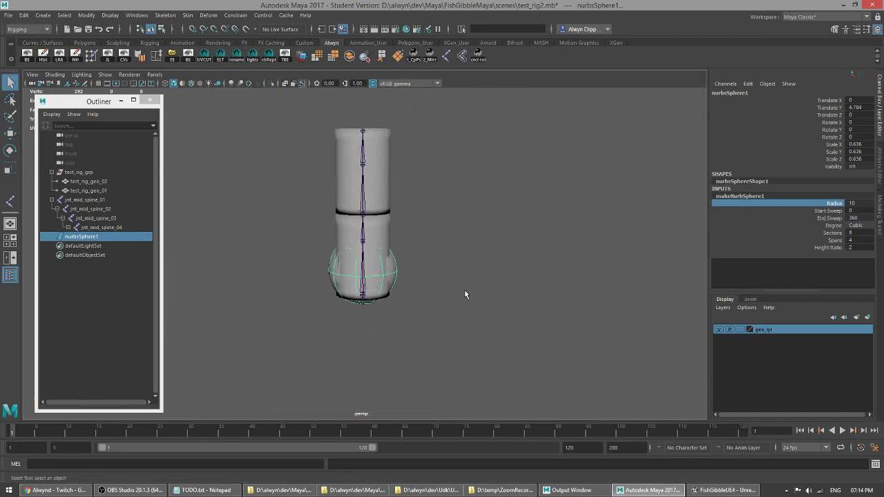
middle_click_drag(465, 290, 461, 322, "alt")
left_click_drag(419, 319, 445, 319, "alt")
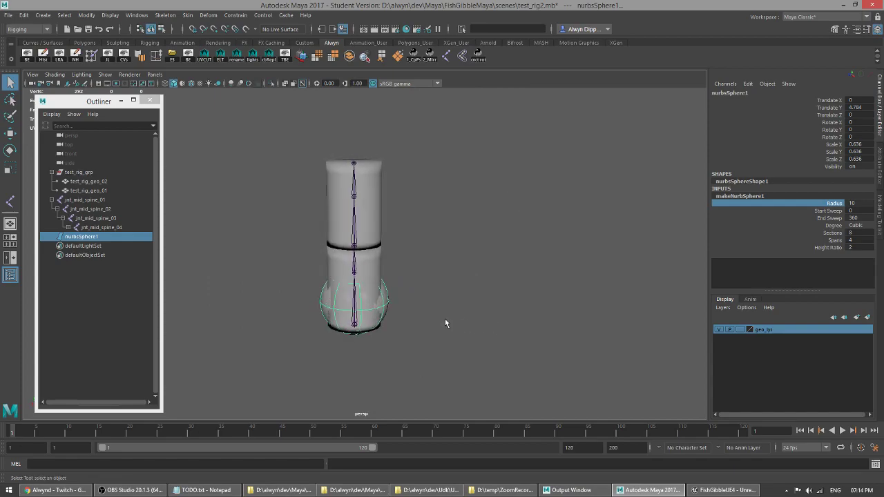
Step: Turn off X-ray joints and check how the root joint, lower cylinder and sphere can be picked where they overlap
left_click(302, 84)
left_click_drag(451, 253, 398, 281, "alt")
left_click(463, 260)
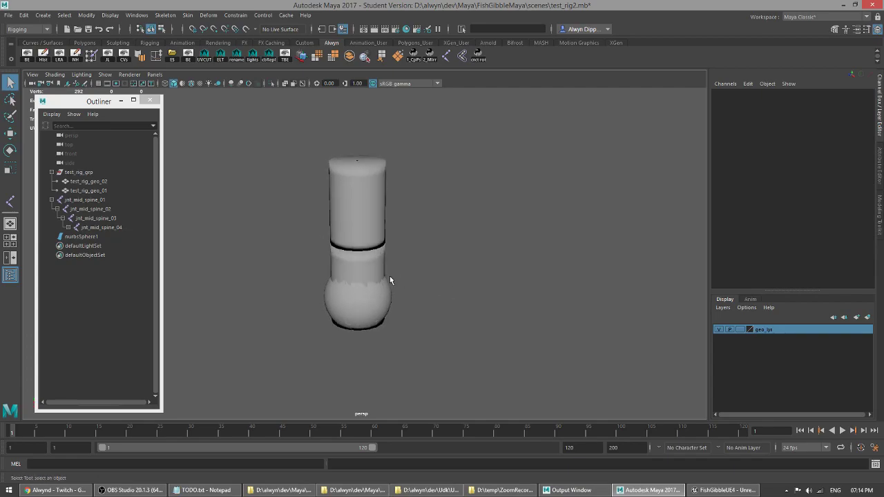
left_click(396, 282)
left_click_drag(456, 264, 380, 280, "alt")
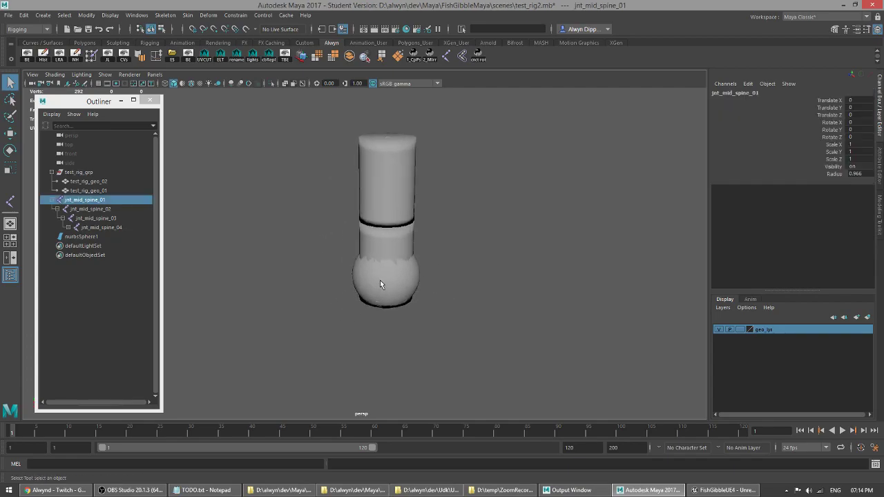
left_click(380, 280)
left_click_drag(474, 291, 368, 282, "alt")
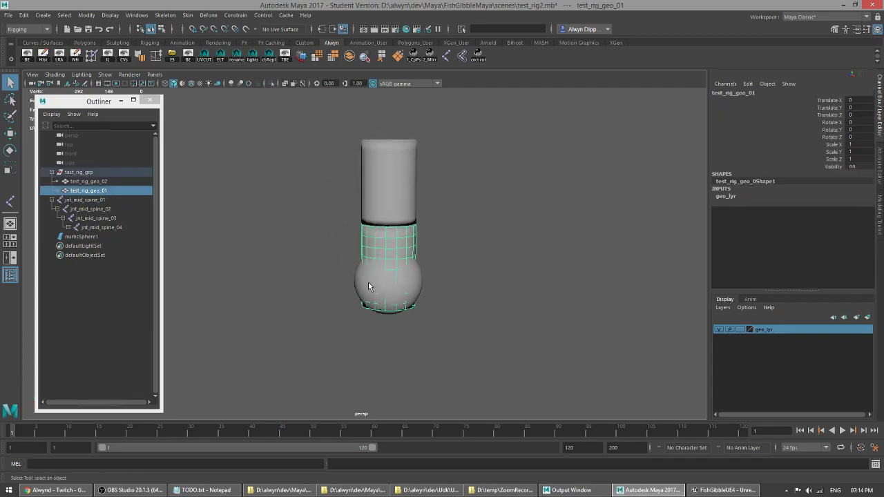
left_click(420, 283)
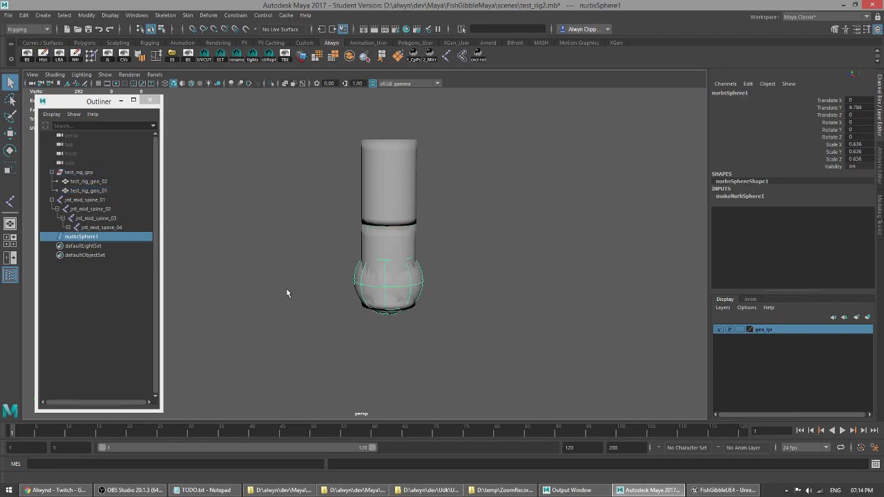
Step: Set the geo_lyr display layer to Reference so the cylinders cannot be selected
left_click_drag(279, 283, 319, 306, "alt")
left_click(741, 330)
left_click(740, 330)
left_click_drag(504, 292, 481, 303, "alt")
Step: Scale the NURBS sphere uniformly to about 0.692
left_click(383, 268)
left_click(381, 270)
key("r")
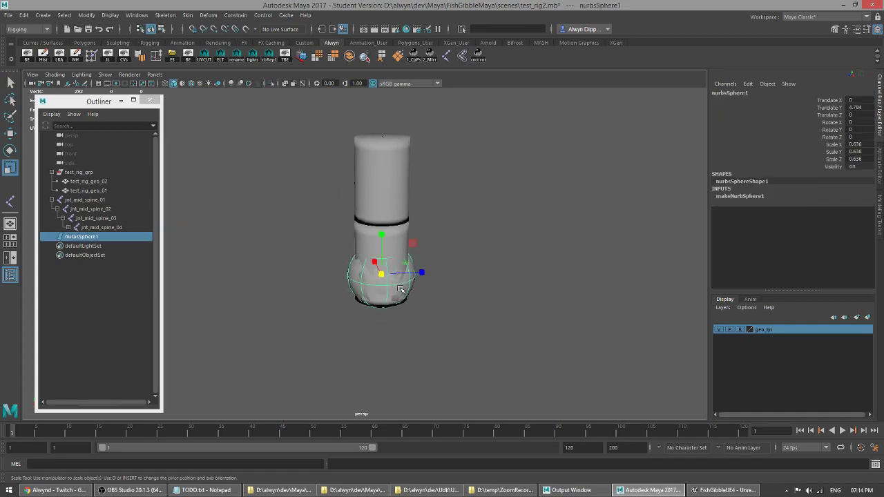
mouse_move(381, 274)
left_mouse_down()
mouse_move(425, 289)
mouse_move(381, 277)
mouse_move(391, 281)
left_mouse_up()
Step: Pick the root joint inside the sphere, try moving it and undo the move
left_click(451, 301)
left_click_drag(450, 301, 379, 277, "alt")
left_click(384, 278)
left_click(483, 308)
left_click_drag(483, 310, 410, 277, "alt")
left_click(387, 285)
key("w")
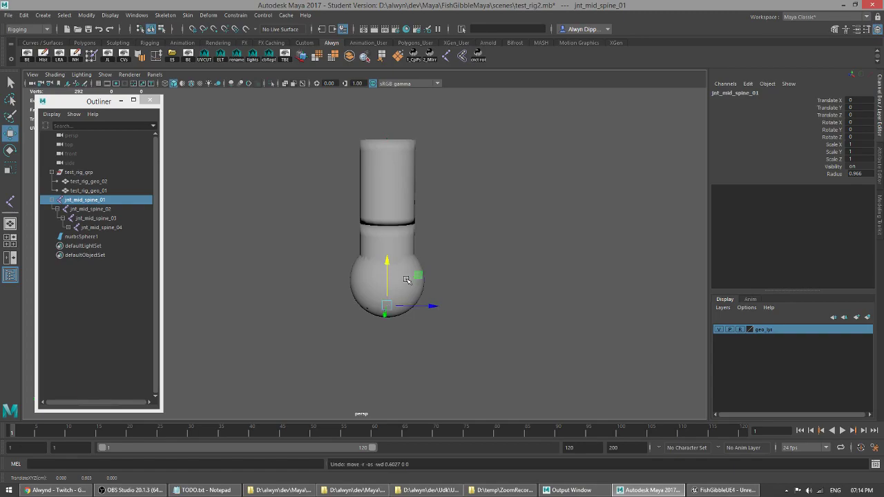
Step: Turn X-ray joints back on and position the sphere around the root bone at about 5.593 in Y
left_click(408, 279)
left_click_drag(388, 235, 387, 227)
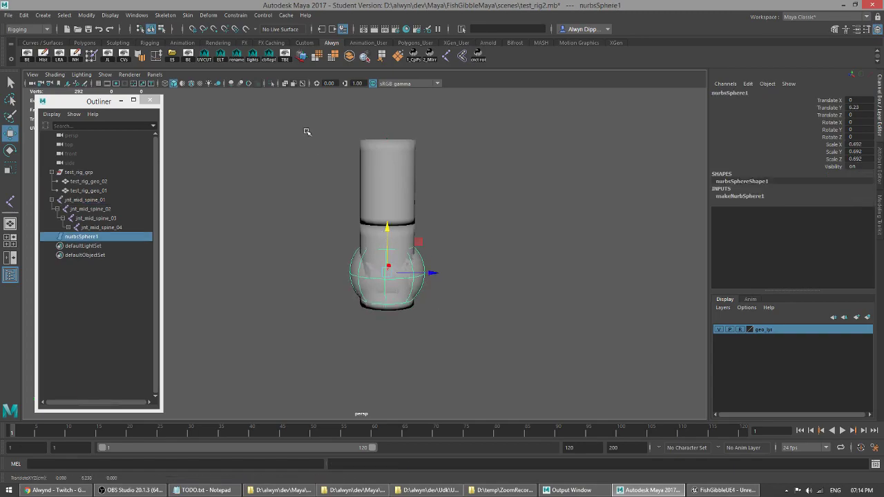
left_click(303, 84)
scroll(521, 304, "up", 4)
mouse_move(521, 299)
left_mouse_down("alt")
mouse_move(529, 290)
mouse_move(520, 292)
left_mouse_up("alt")
left_click_drag(404, 254, 405, 254)
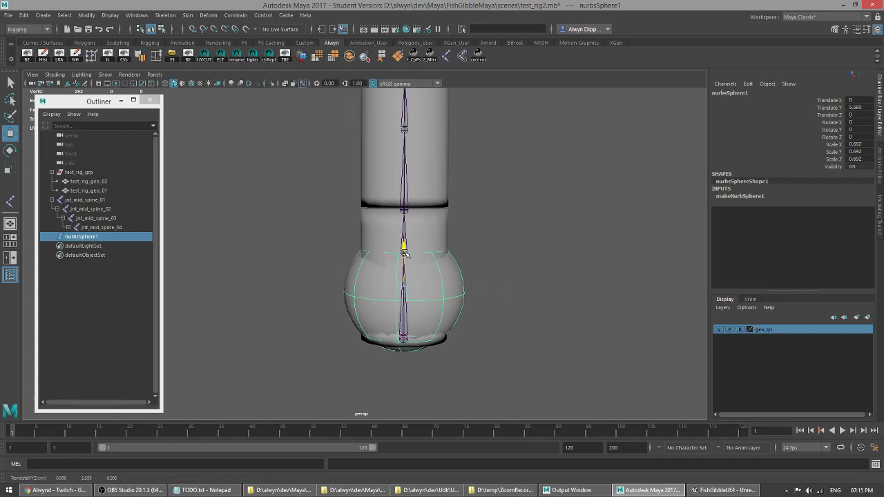
Step: Open the Hypershade and create a new Phong material
scroll(460, 278, "down", 5)
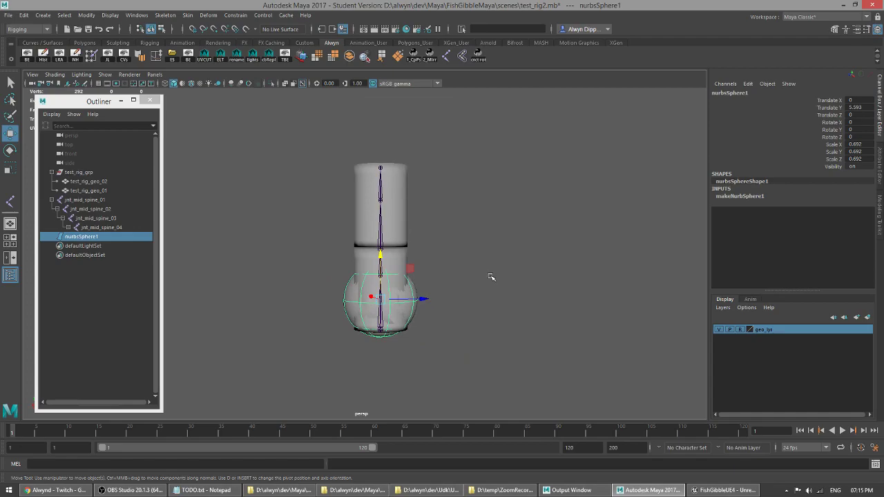
scroll(485, 276, "up", 4)
scroll(505, 284, "down", 3)
mouse_move(487, 279)
left_mouse_down("alt")
mouse_move(513, 286)
mouse_move(471, 282)
mouse_move(503, 291)
mouse_move(483, 269)
left_mouse_up("alt")
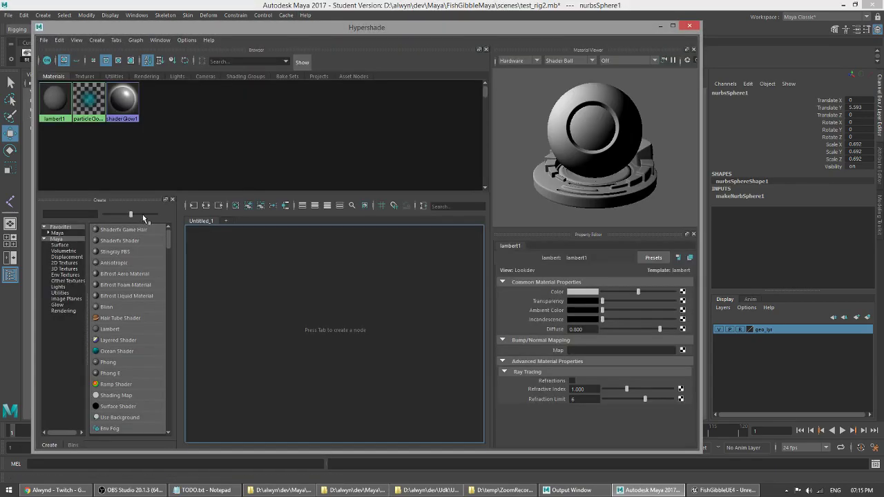
left_click(120, 361)
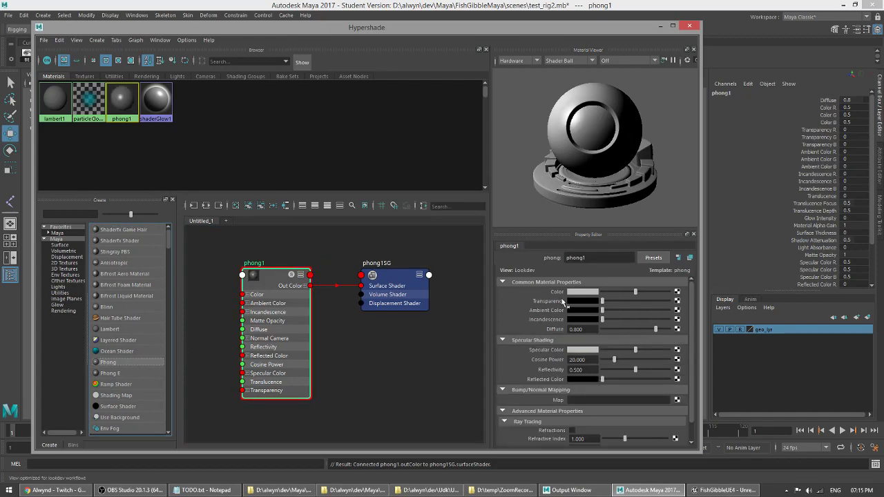
Step: Rename the Phong material rig_material and raise its transparency to about 0.545
type("n")
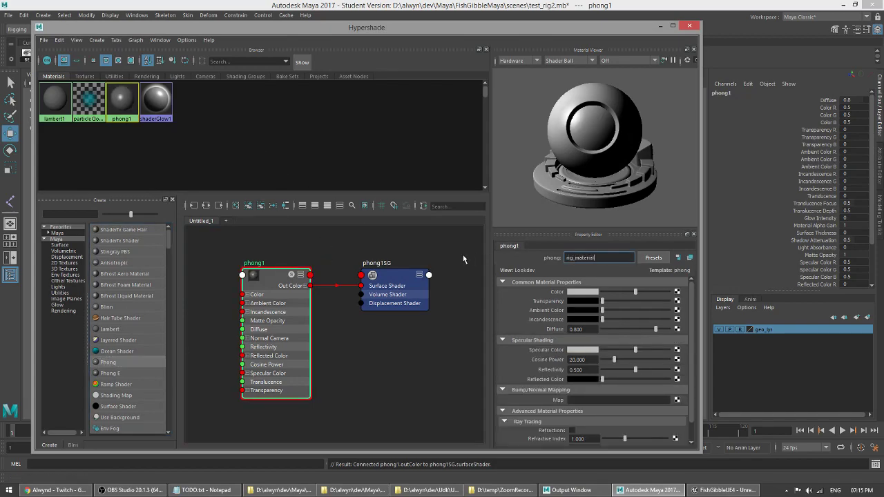
key("Return")
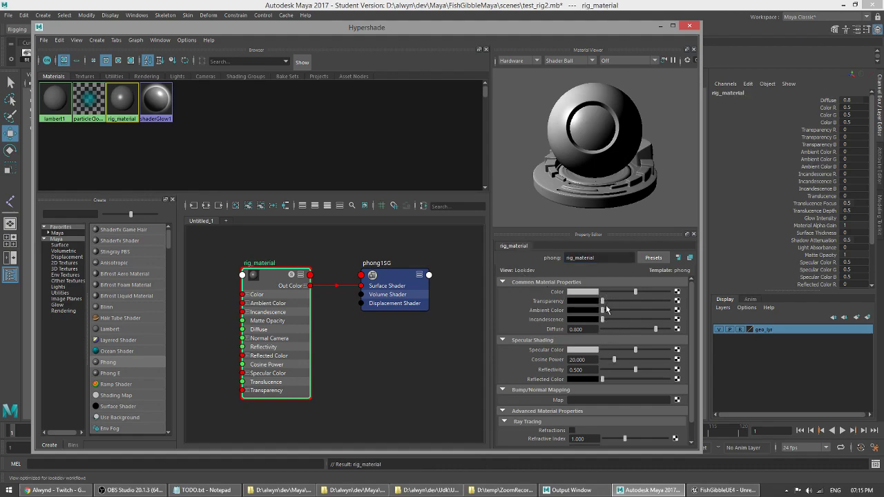
left_click_drag(603, 302, 638, 301)
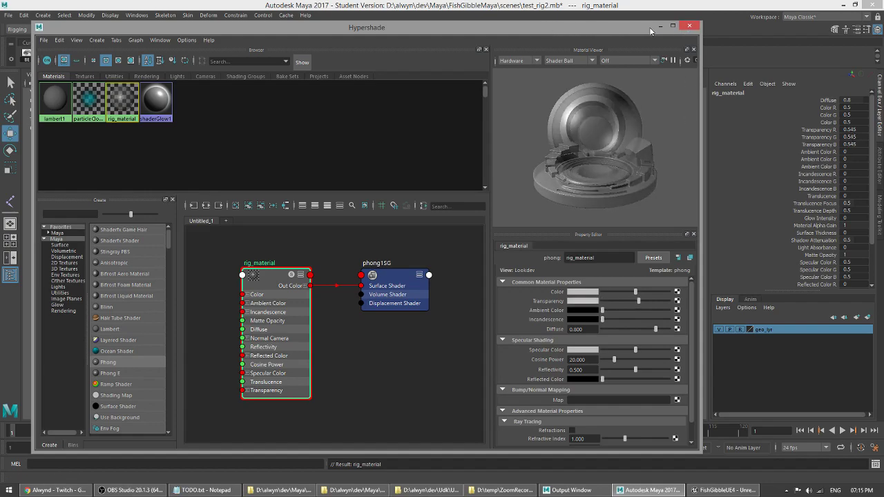
Step: Shrink the Hypershade window, place it beside the sphere and set rig_material's colour to a dark olive brown
left_click(701, 22)
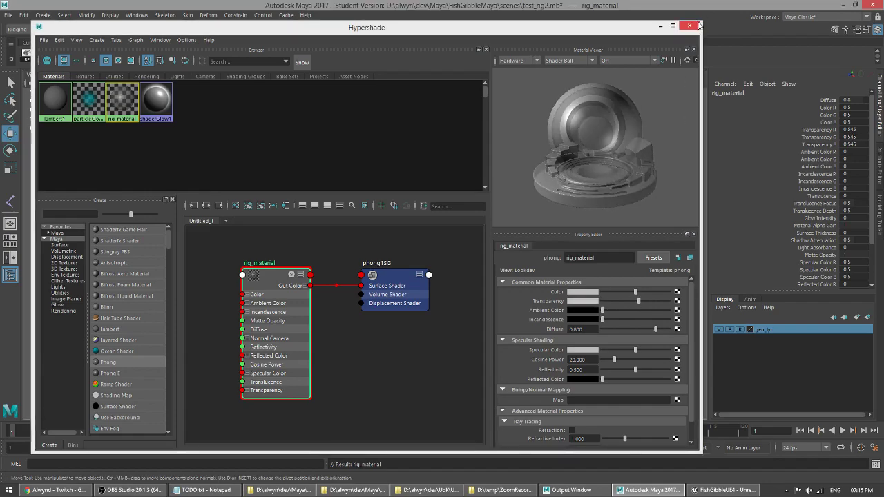
left_click_drag(702, 23, 543, 163)
left_click_drag(397, 171, 708, 79)
middle_click_drag(304, 202, 143, 242, "alt")
left_click_drag(181, 220, 242, 162, "alt")
scroll(260, 257, "up", 3)
middle_click_drag(260, 259, 304, 243, "alt")
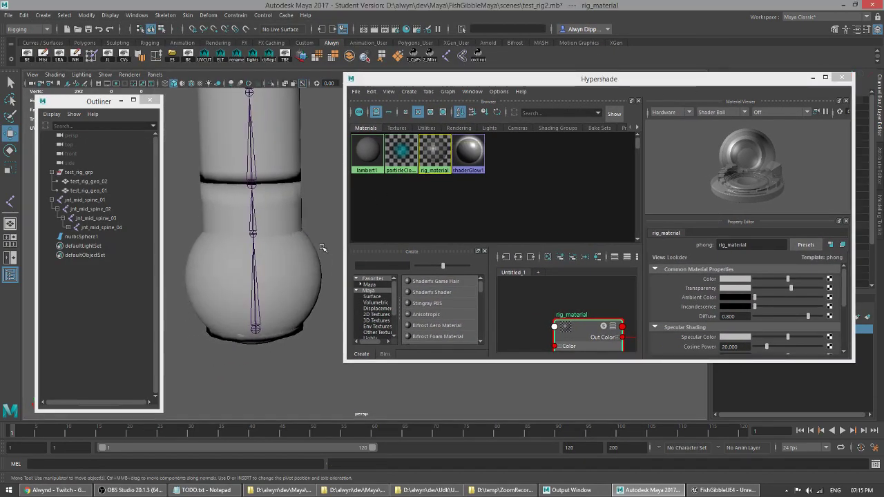
left_click(746, 278)
mouse_move(815, 268)
left_mouse_down()
mouse_move(836, 269)
mouse_move(813, 287)
left_mouse_up()
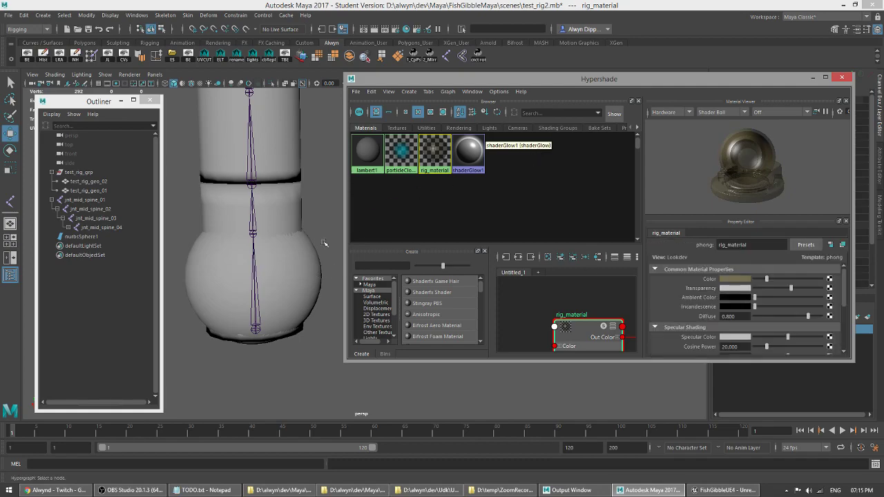
Step: Assign the existing rig_material to the NURBS sphere and clear the selection
left_click(293, 264)
right_click(304, 253)
mouse_move(335, 477)
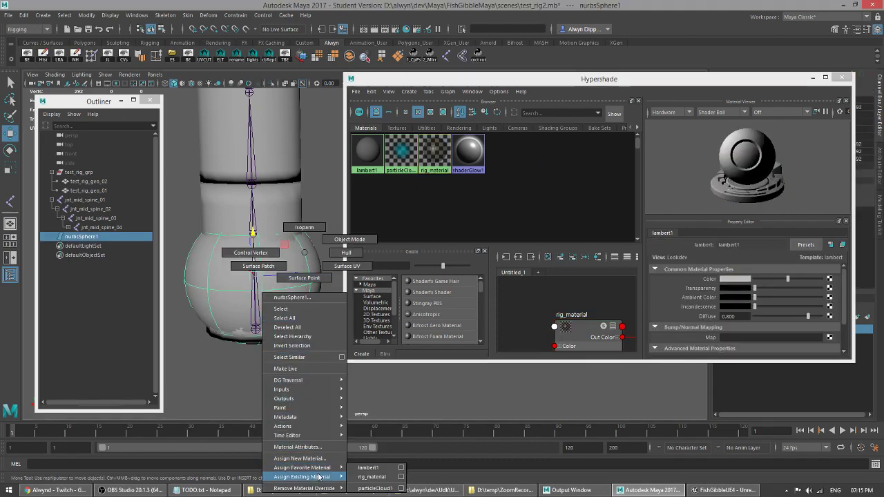
left_click(390, 478)
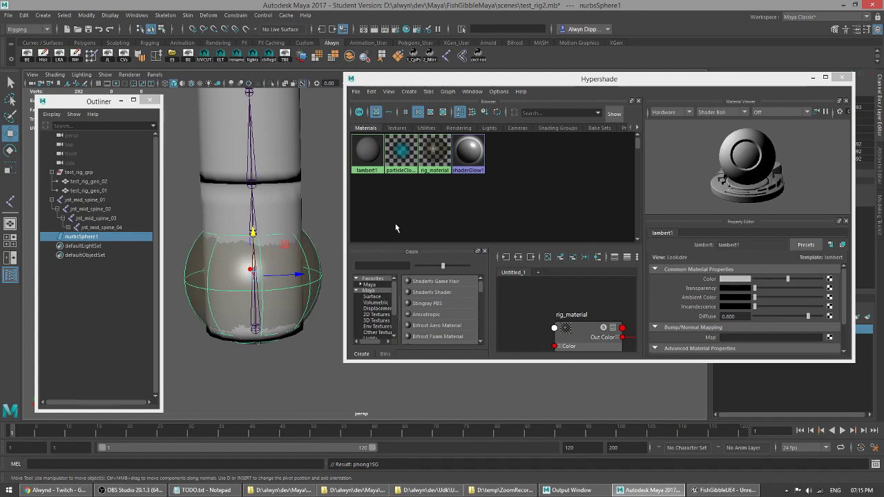
left_click(338, 198)
left_click_drag(290, 221, 279, 244, "alt")
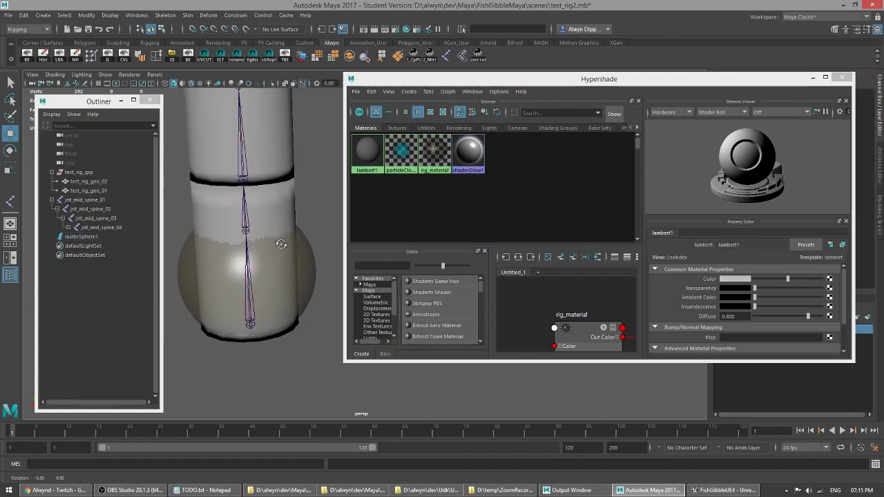
Step: Scale the NURBS sphere uniformly down to about 0.627 and deselect it
left_click(293, 269)
key("r")
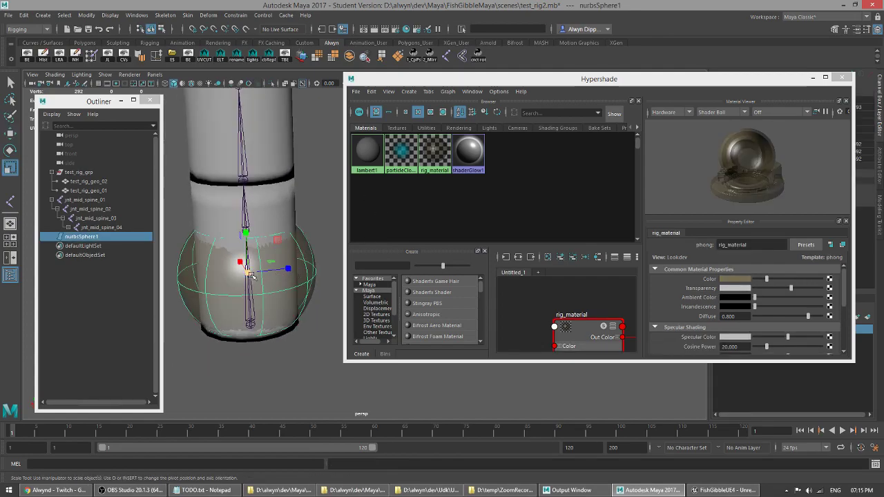
left_click(335, 233)
left_click_drag(334, 232, 312, 239, "alt")
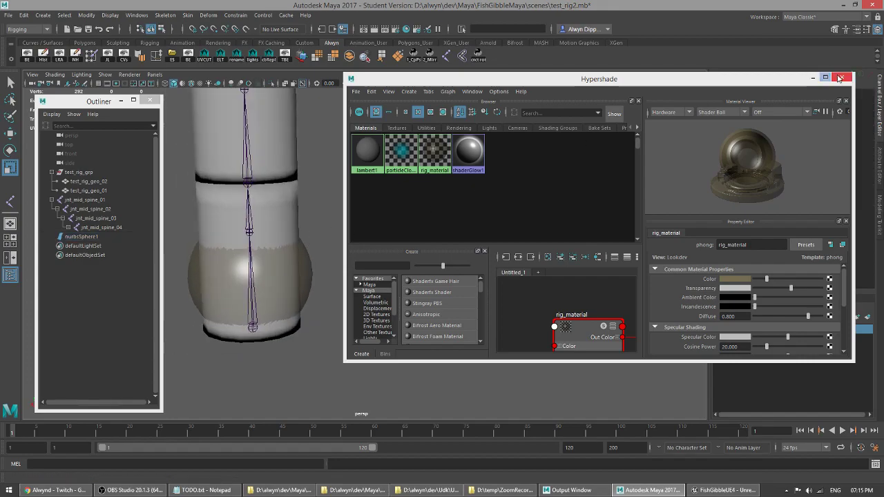
Step: Close the Hypershade window and bring the whole rig into view
left_click(842, 77)
left_click_drag(435, 266, 450, 272, "alt")
middle_click_drag(450, 272, 531, 304, "alt")
scroll(533, 298, "down", 4)
mouse_move(454, 278)
left_mouse_down("alt")
mouse_move(432, 284)
mouse_move(443, 270)
left_mouse_up("alt")
Step: Examine the semi-transparent sphere around the cylinder and joints from several sides, testing its selection
left_click(375, 301)
right_click_drag(415, 307, 405, 268, "alt")
left_click(405, 268)
left_click_drag(430, 278, 374, 270, "alt")
left_click(365, 318)
left_click_drag(425, 303, 445, 304, "alt")
scroll(456, 261, "down", 5)
middle_click_drag(456, 242, 463, 252, "alt")
scroll(466, 256, "up", 3)
key("q")
left_click_drag(458, 295, 445, 282, "alt")
left_click(442, 284)
left_click(369, 299)
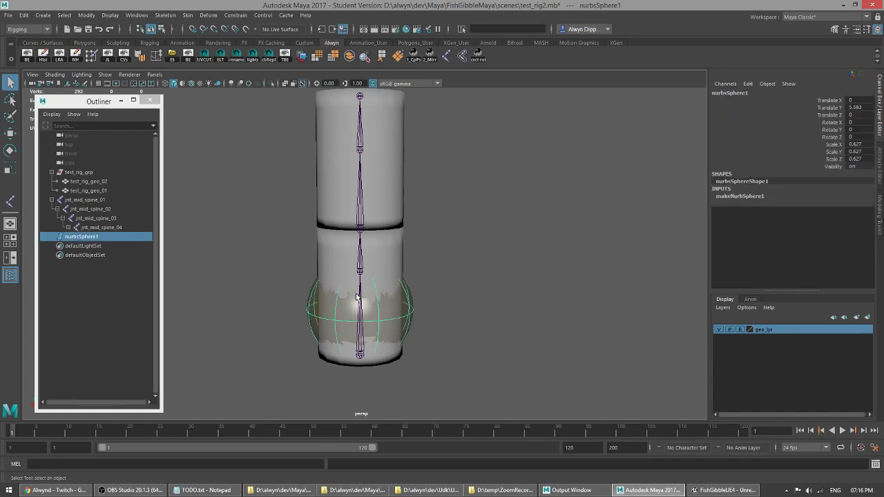
Step: Rename the NURBS sphere ctl_mid_spine_01, reusing the root joint's name with the jnt prefix replaced by ctl
double_click(90, 200)
key("ctrl+c")
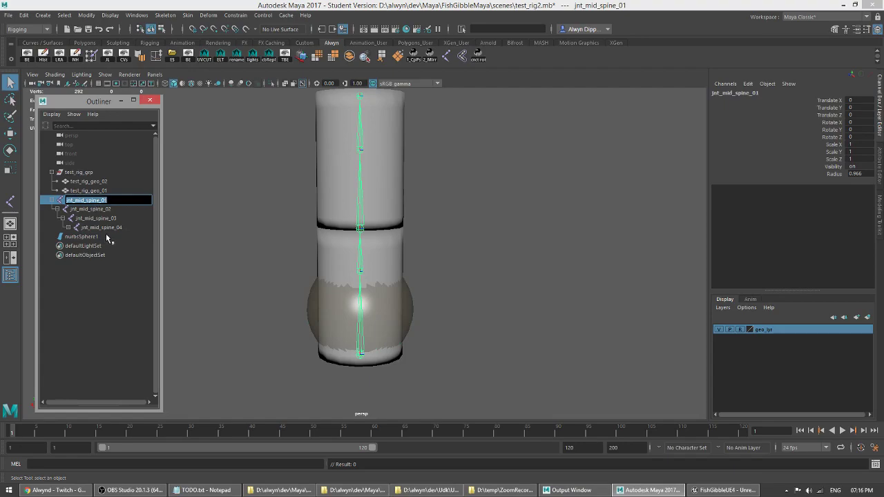
double_click(105, 236)
key("ctrl+v")
key("Delete")
key("Delete")
key("Delete")
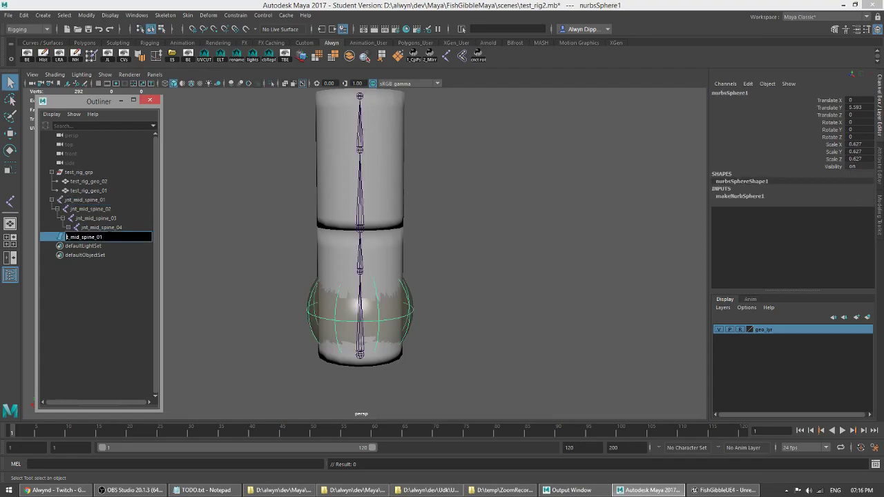
type("ctl")
key("Return")
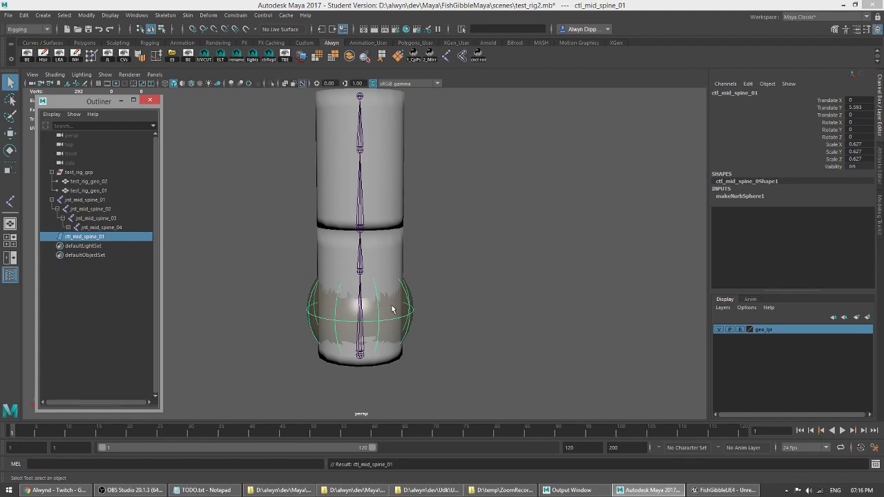
key("w")
mouse_move(453, 301)
left_mouse_down("alt")
mouse_move(464, 308)
mouse_move(438, 295)
left_mouse_up("alt")
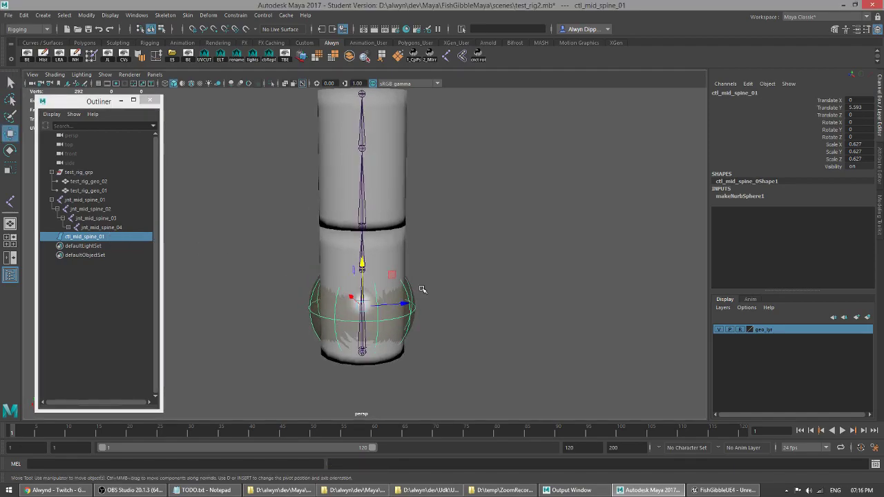
Step: Add the root joint jnt_mid_spine_01 to a new display layer named jnt_lyr
left_click(84, 199)
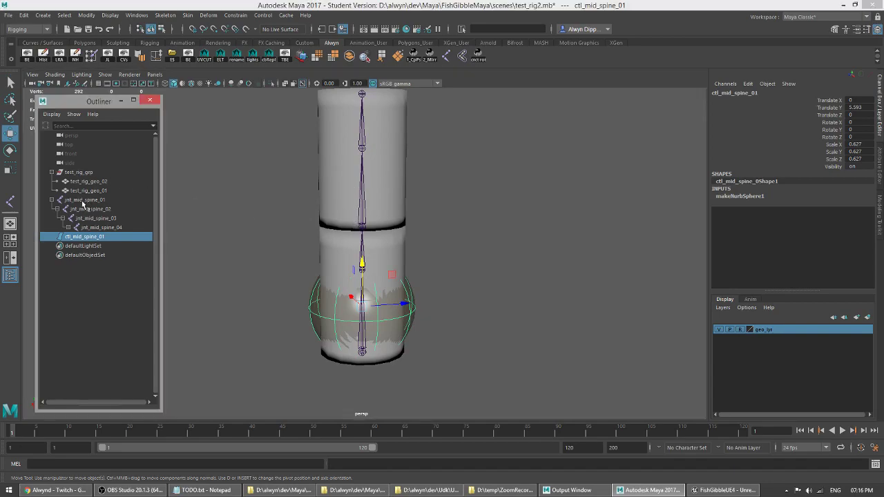
left_click(867, 317)
double_click(792, 330)
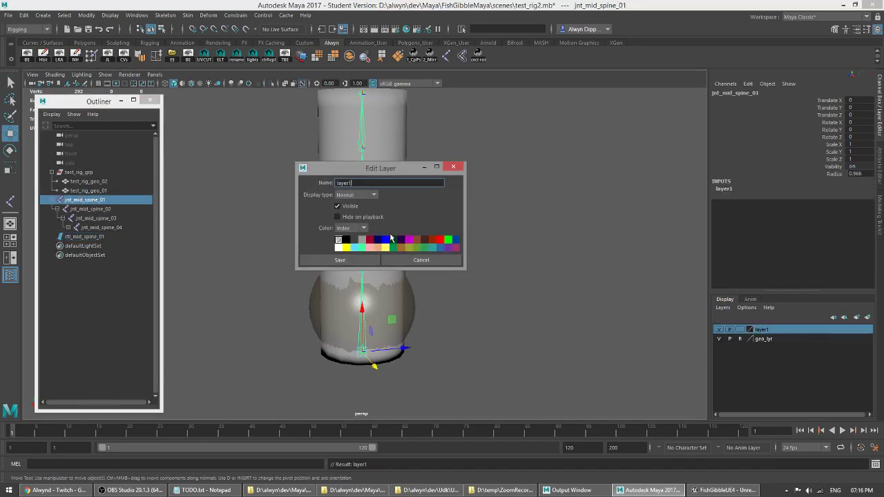
double_click(378, 183)
left_click(332, 259)
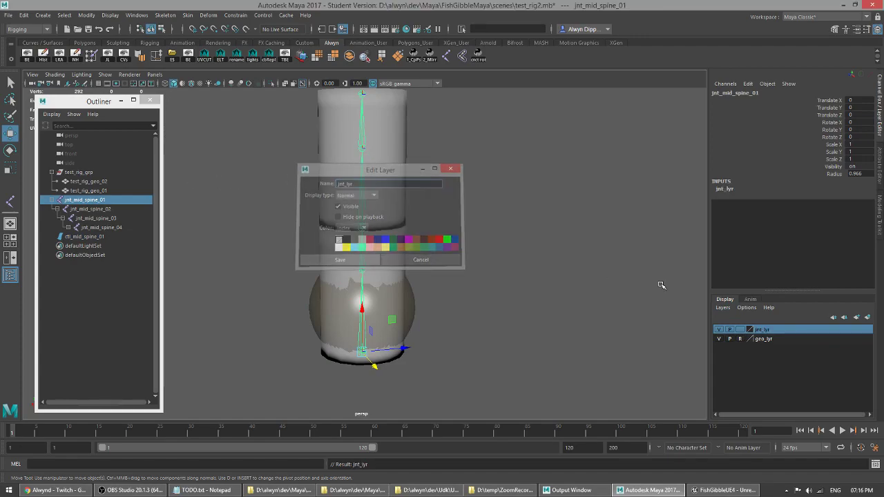
left_click_drag(452, 235, 465, 278, "alt")
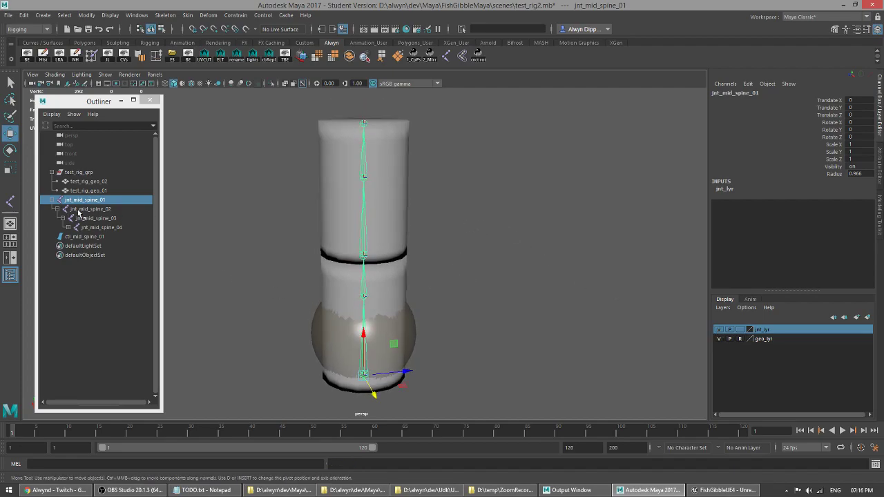
Step: Compare the pivot position and axis orientation of ctl_mid_spine_01 with those of the root joint
left_click(84, 237)
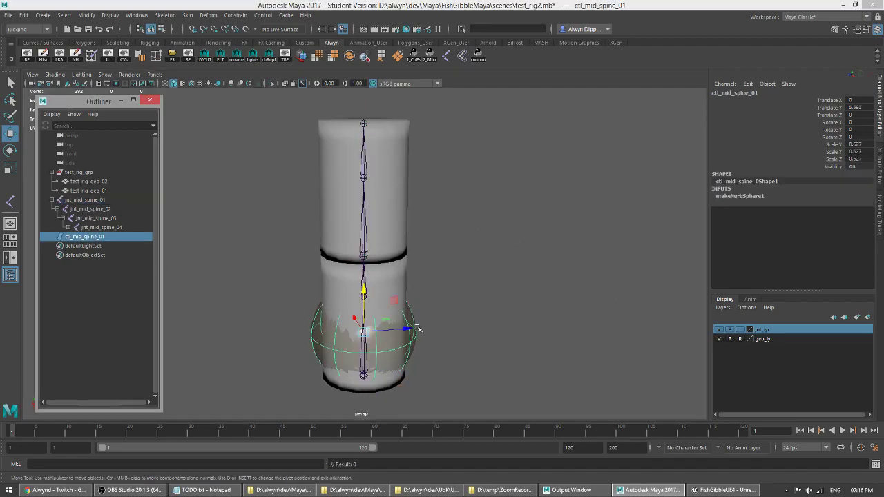
left_click_drag(432, 320, 450, 306, "alt")
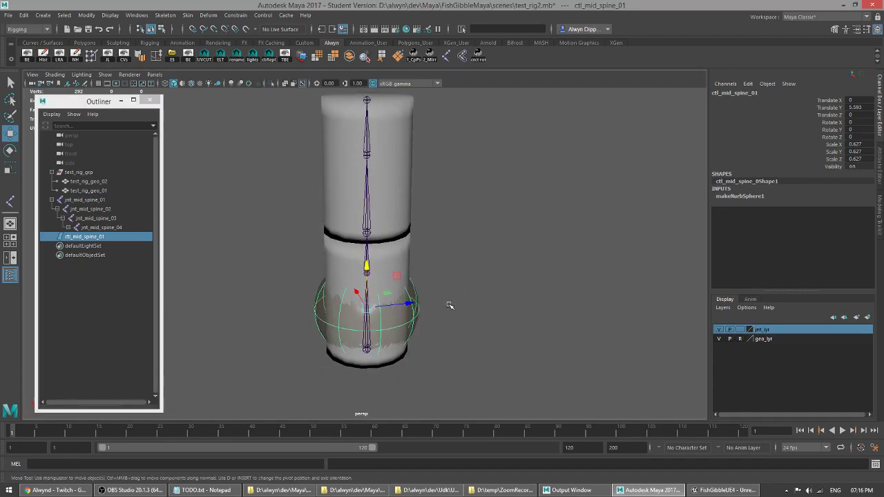
left_click(97, 201)
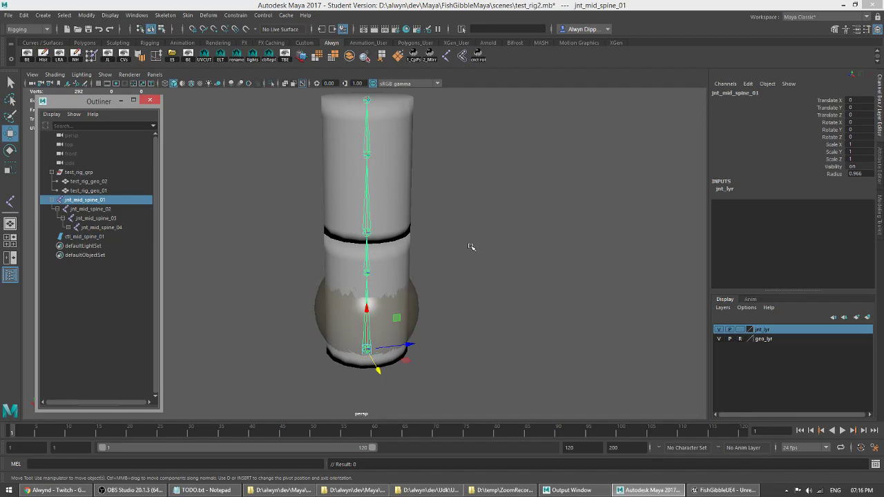
left_click(94, 238)
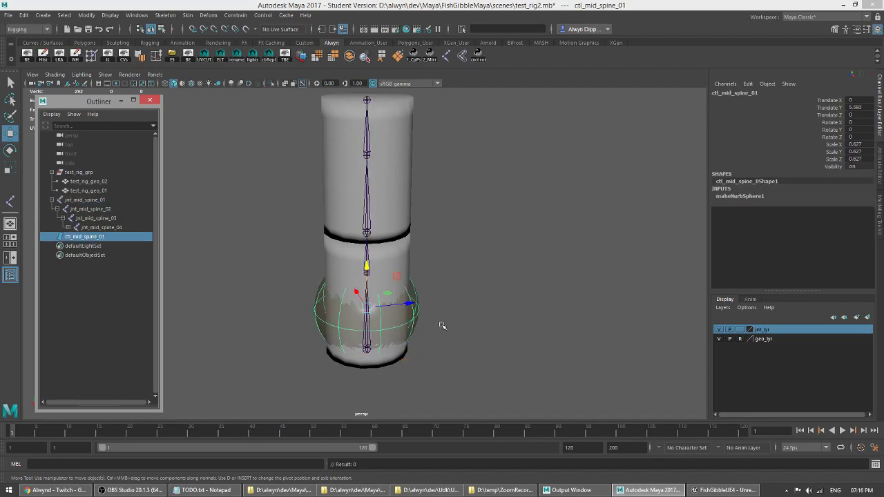
Step: Try rotating the control sphere freely with the Rotate tool and undo the rotation
mouse_move(462, 312)
left_mouse_down("alt")
mouse_move(489, 300)
mouse_move(456, 315)
mouse_move(466, 308)
left_mouse_up("alt")
key("e")
mouse_move(377, 322)
left_mouse_down()
mouse_move(378, 333)
mouse_move(381, 319)
left_mouse_up()
key("ctrl+z")
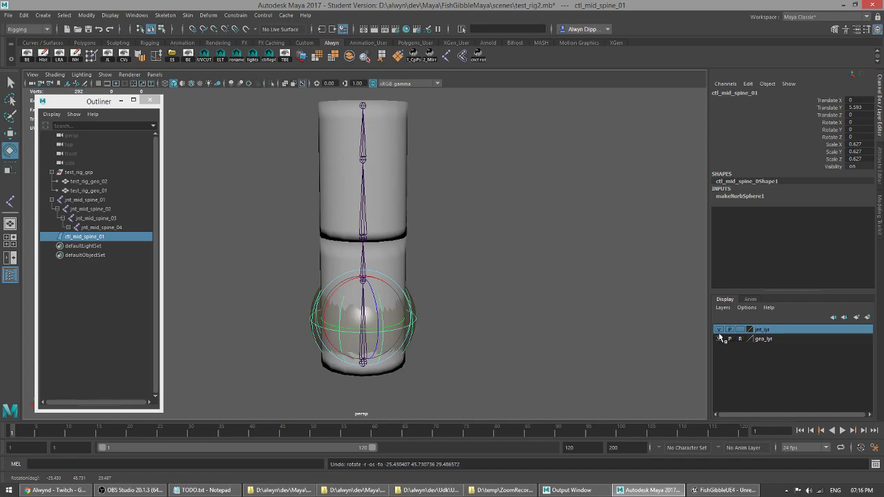
Step: Hide the geo_lyr display layer and view the control sphere with only the joints
left_click(720, 339)
left_click_drag(529, 326, 508, 306, "alt")
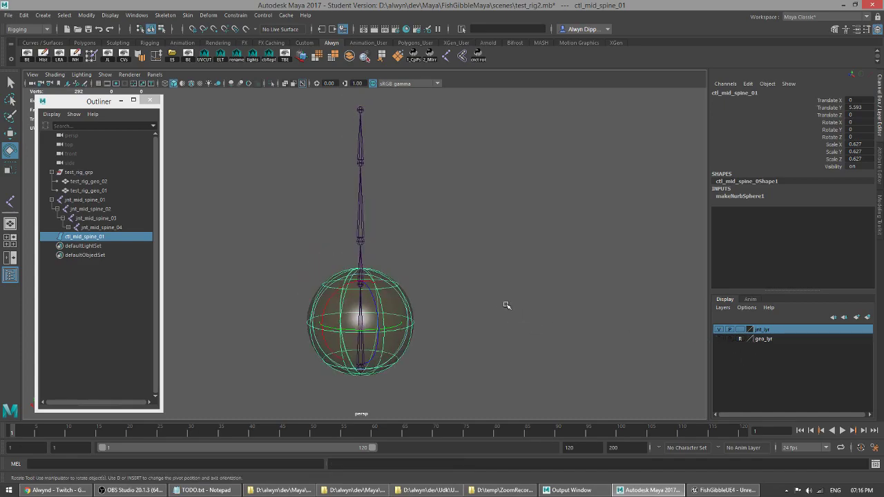
key("q")
left_click_drag(461, 321, 479, 330, "alt")
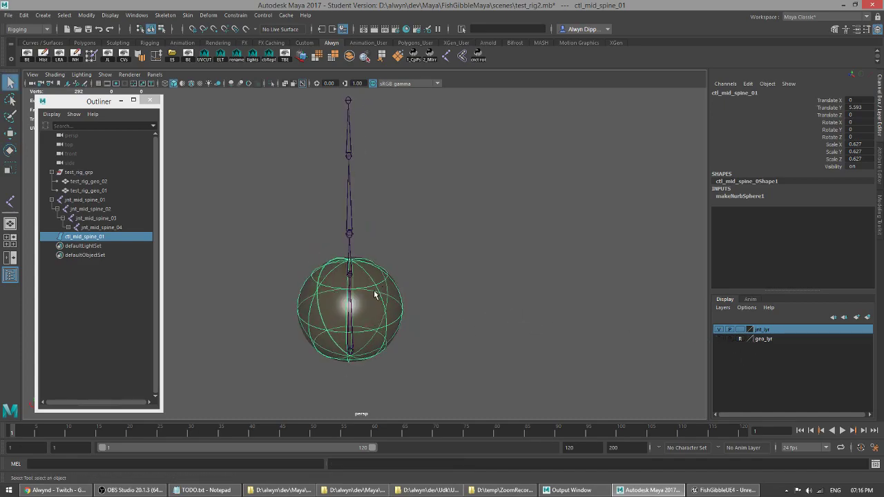
Step: Try rotating the reselected control sphere around the bare joints, undo it and show geo_lyr again
left_click(461, 306)
left_click(389, 304)
key("e")
left_click_drag(378, 298, 357, 312)
key("ctrl+z")
middle_click_drag(500, 303, 508, 277, "alt")
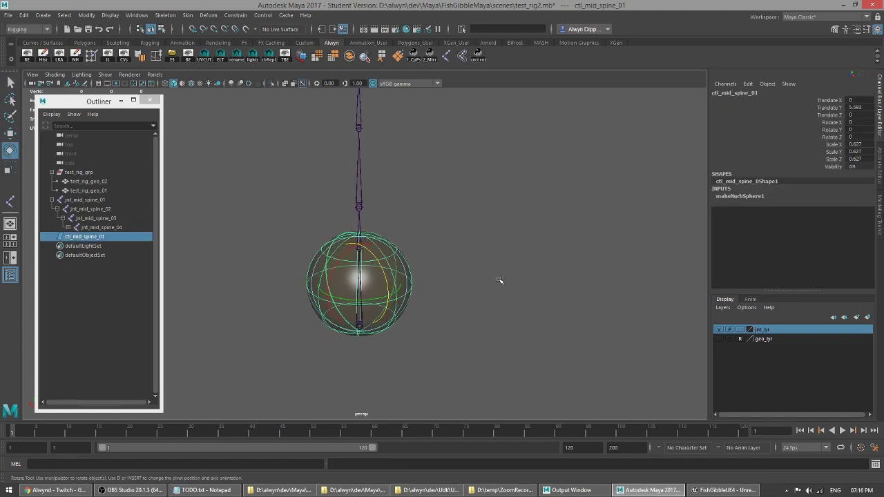
left_click_drag(508, 276, 454, 283, "alt")
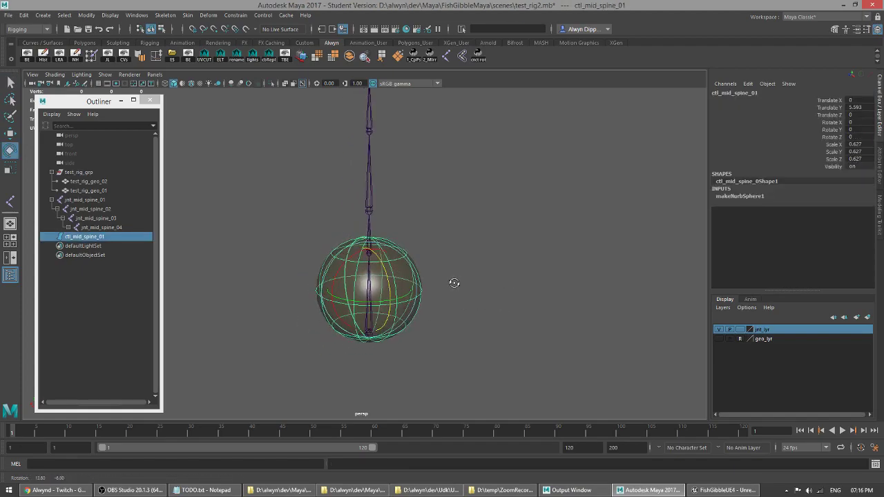
left_click(719, 338)
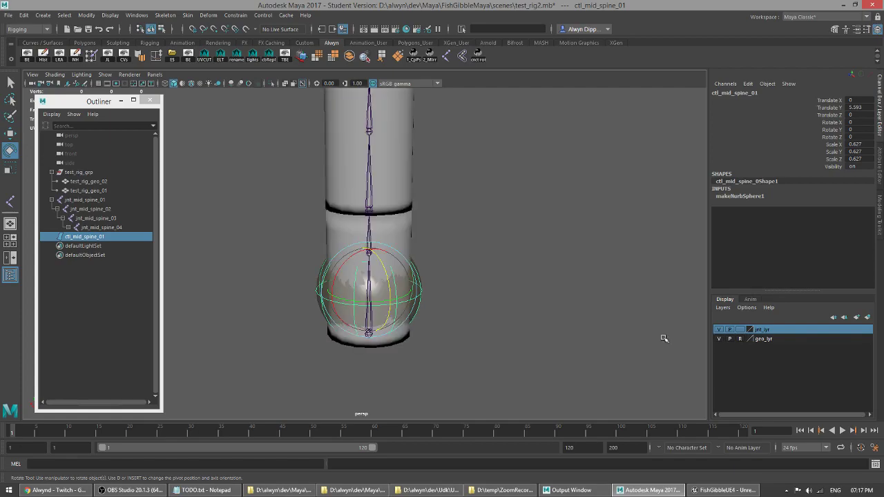
Step: Try scaling the control sphere uniformly to about 0.588 and undo the change
key("r")
mouse_move(372, 280)
left_mouse_down()
mouse_move(379, 284)
mouse_move(364, 291)
left_mouse_up()
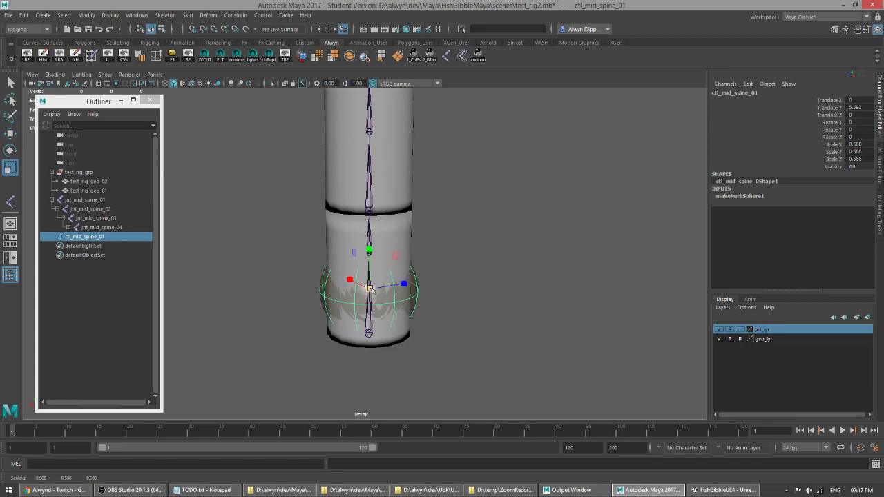
key("ctrl+z")
Step: Try flattening the control sphere to about 0.277 in Y scale and undo the flattening
left_click_drag(369, 254, 369, 276)
left_click_drag(429, 288, 396, 283, "alt")
key("q")
left_click(425, 292)
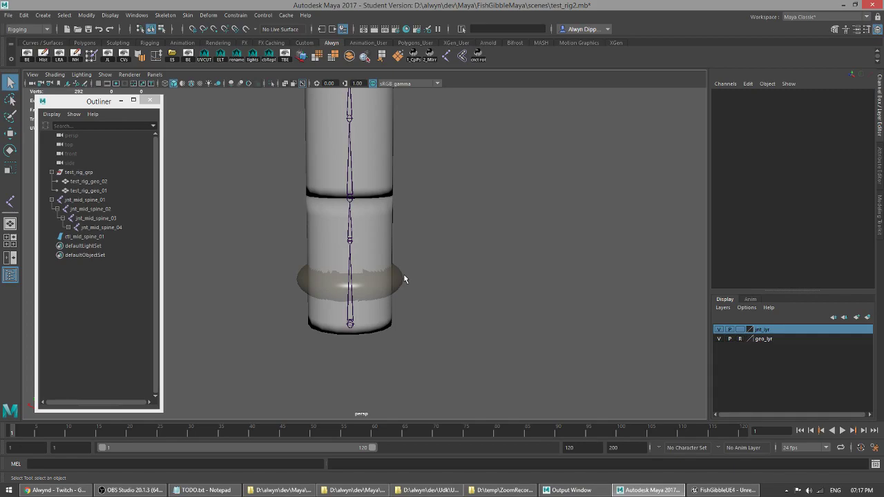
left_click(384, 289)
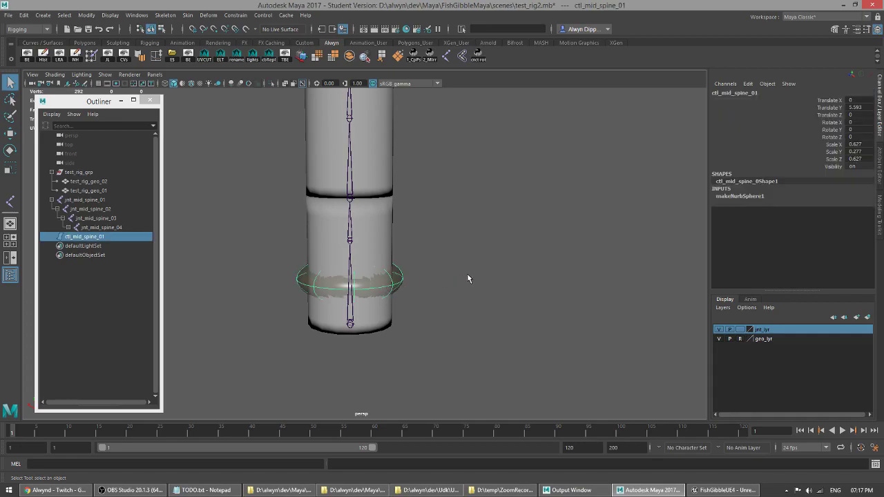
key("ctrl+z")
key("ctrl+z")
key("ctrl+z")
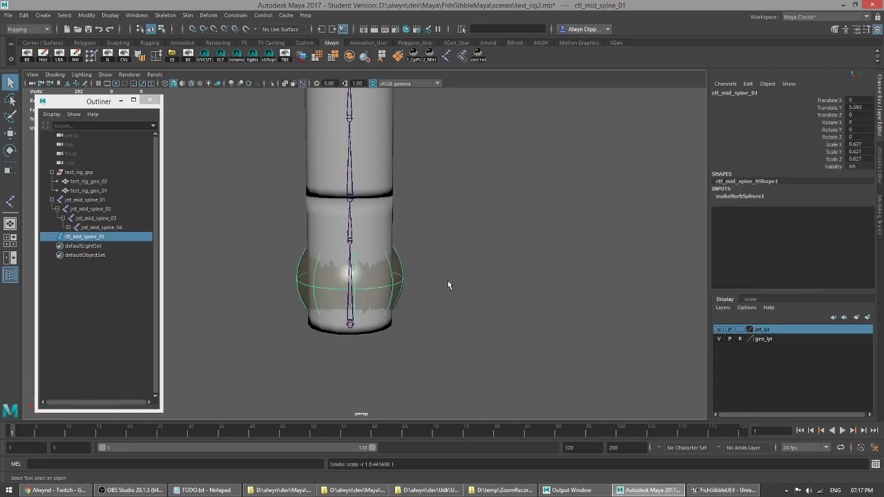
Step: Set the radius in the control sphere's makeNurbSphere1 input to 1
left_click(761, 196)
left_click(835, 203)
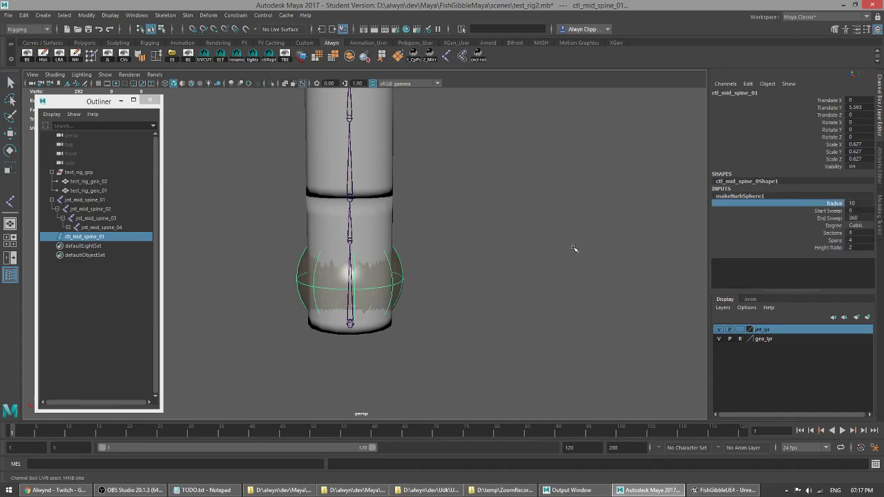
middle_click_drag(603, 246, 525, 262)
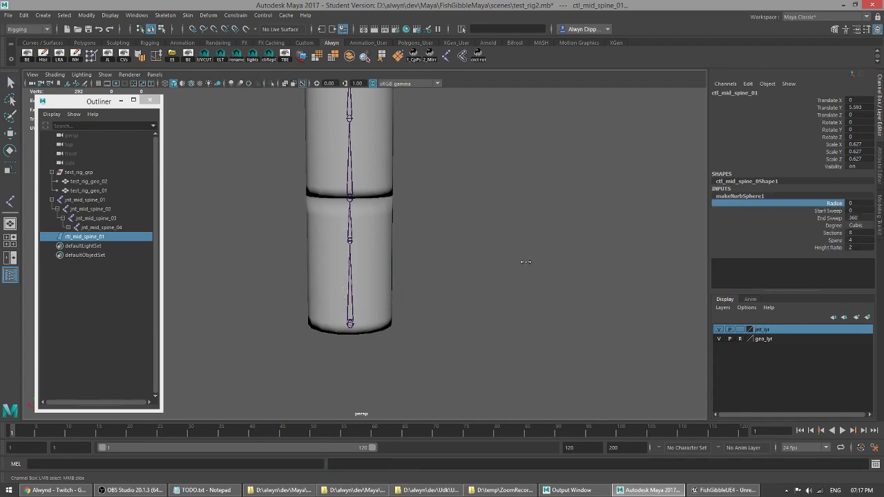
left_click(857, 203)
type("1")
key("Return")
type("r")
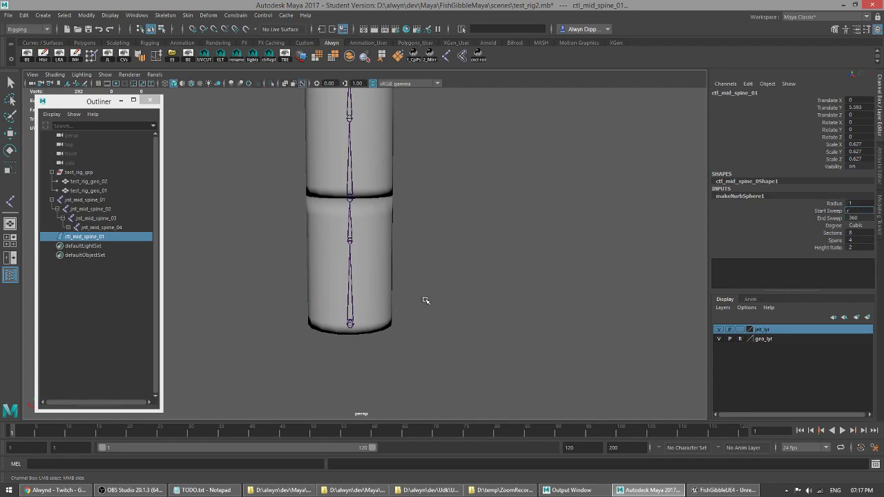
key("Return")
Step: Scale the control sphere uniformly to about 6.336 so it wraps around the lower cylinder
key("r")
middle_click_drag(368, 288, 448, 279)
left_click_drag(449, 296, 437, 273, "alt")
key("q")
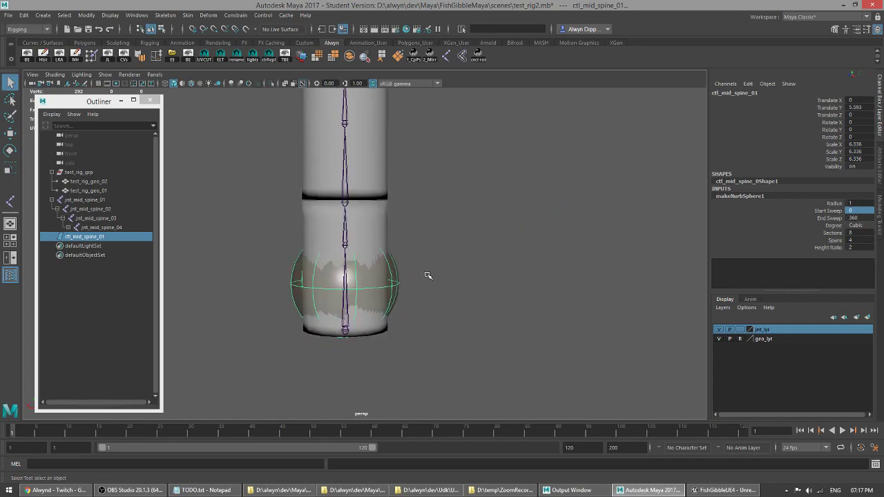
Step: Flatten the control sphere slightly by reducing its Y scale to about 5.378
key("r")
left_click_drag(345, 243, 345, 261)
left_click_drag(441, 293, 424, 287, "alt")
left_click_drag(339, 243, 341, 222)
left_click_drag(459, 276, 406, 279, "alt")
key("q")
key("w")
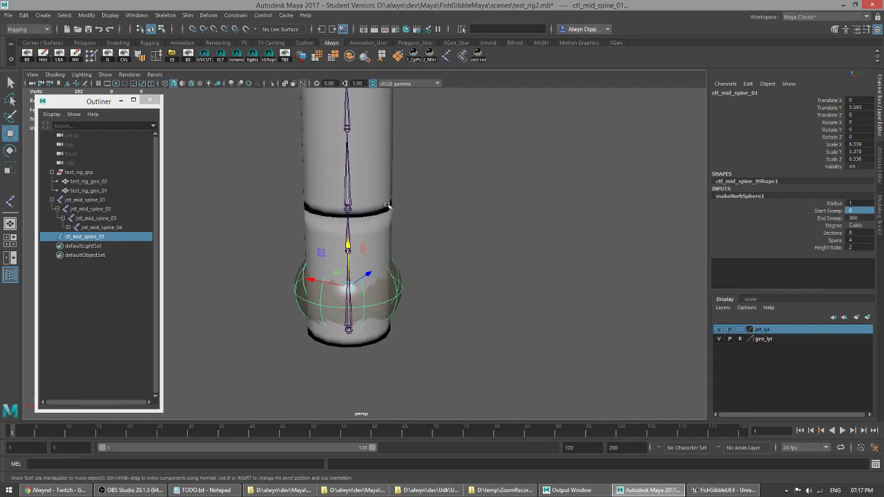
Step: Hide geo_lyr and compare the axis orientation of jnt_mid_spine_03 with that of the control sphere
left_click(720, 339)
left_click(348, 184)
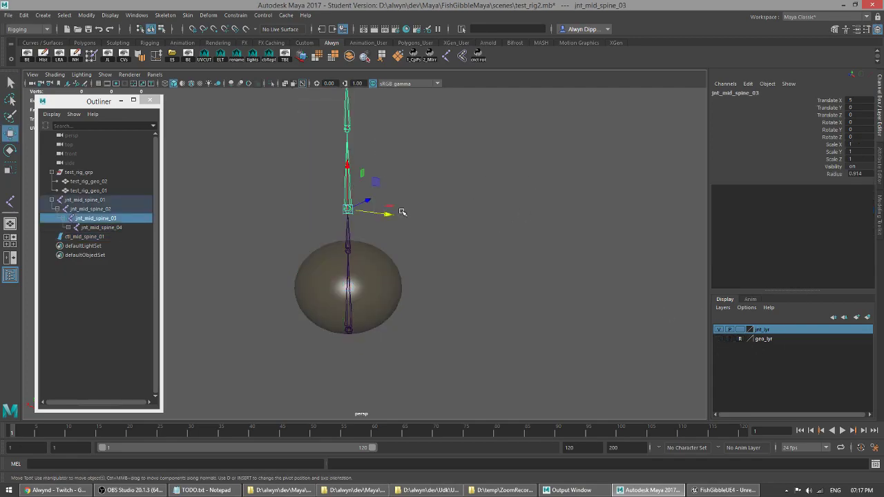
left_click_drag(461, 247, 433, 256, "alt")
left_click(378, 272)
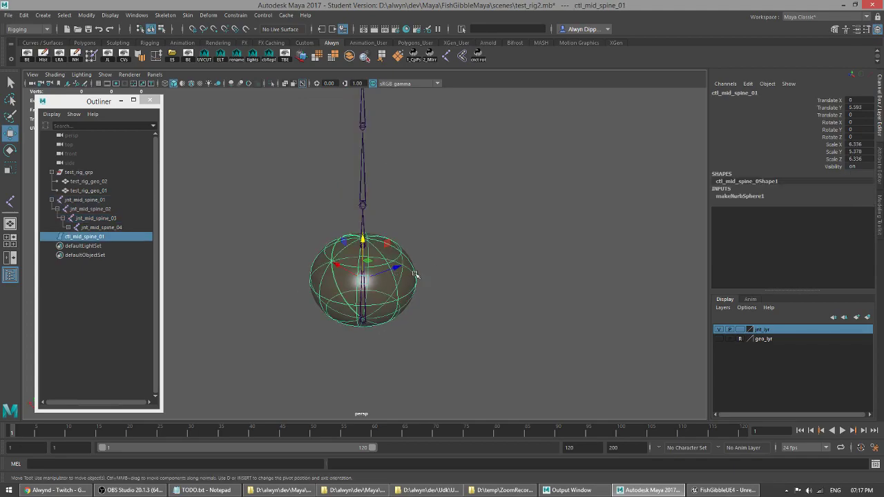
left_click_drag(491, 264, 432, 252, "alt")
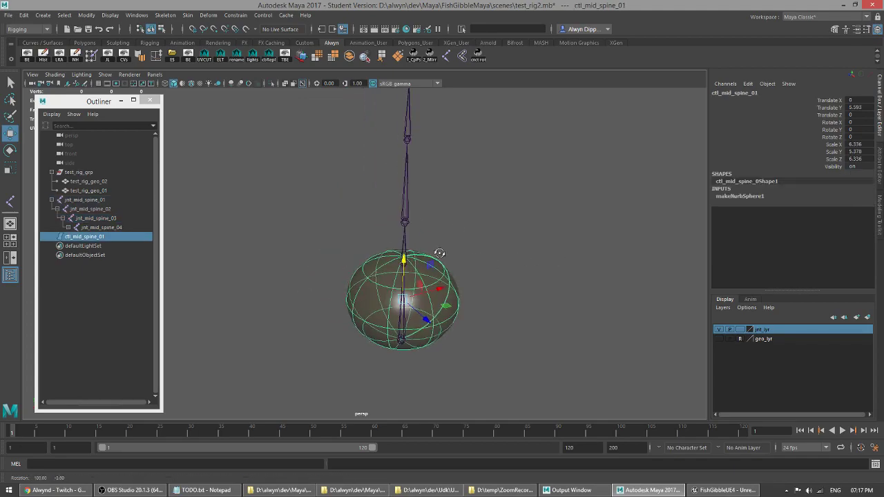
left_click(412, 208)
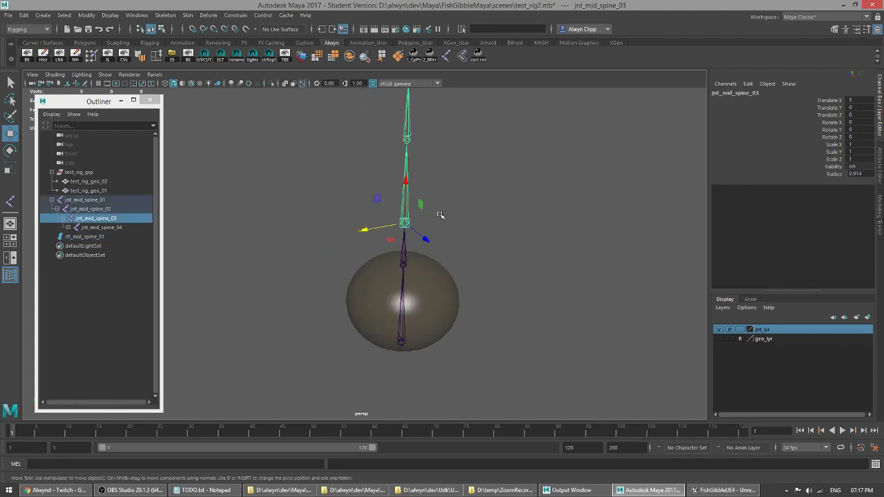
left_click(432, 294)
left_click_drag(404, 296, 415, 236, "alt")
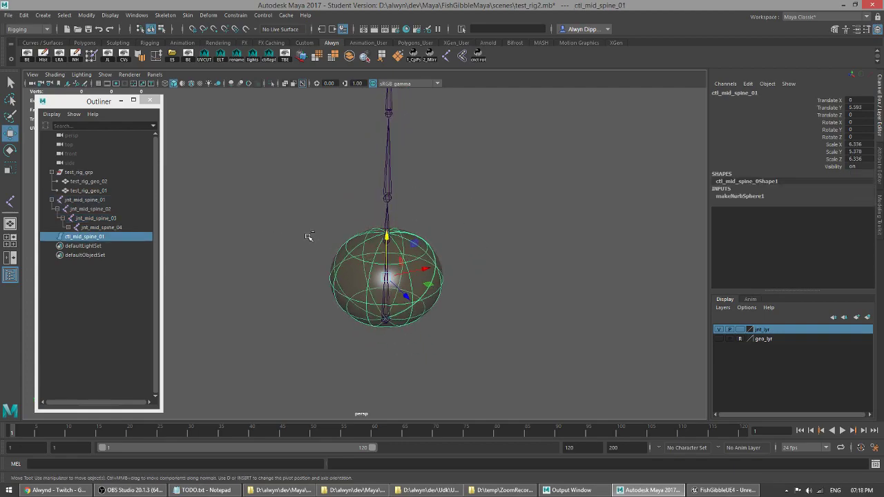
Step: Group the control sphere and rename the new group _ctl_grp
key("ctrl+g")
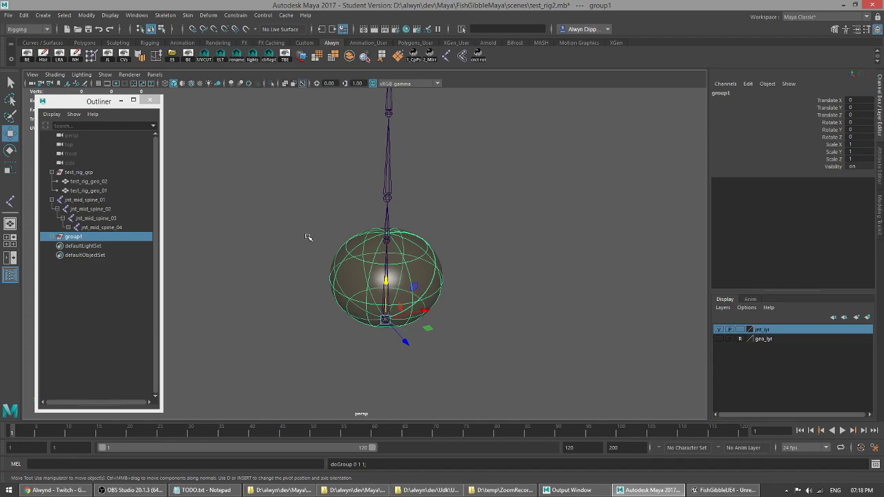
left_click(53, 237)
double_click(85, 238)
type("dtl")
key("Menu")
key("Escape")
type("jnt_mid_spine_01")
key("ctrl+a")
key("BackSpace")
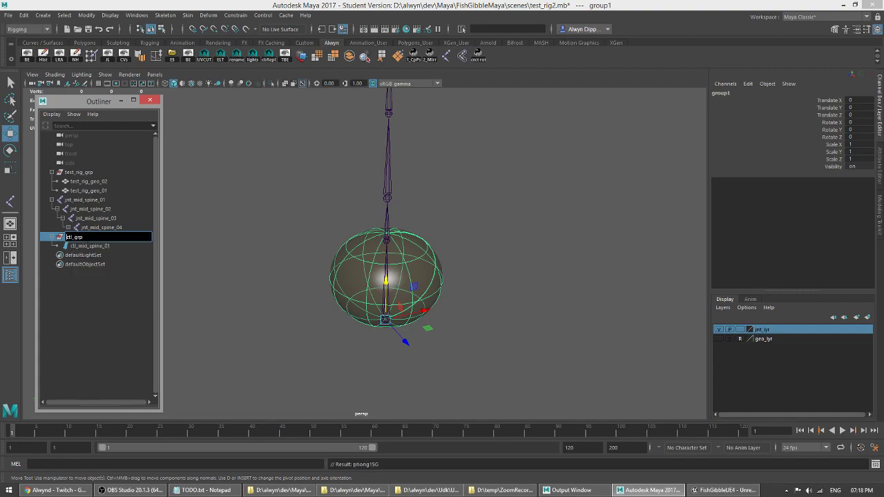
type("_")
key("Return")
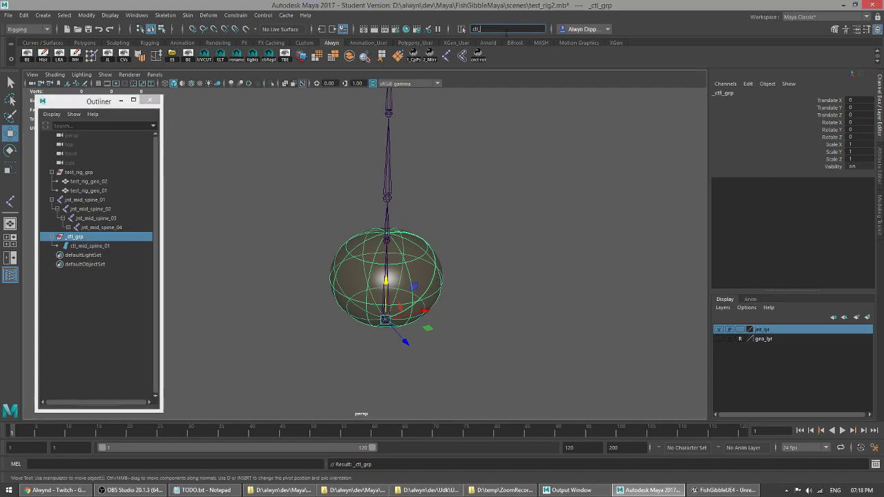
Step: Compare the pivots and axes of the control sphere, _ctl_grp and jnt_mid_spine_02
key("Return")
left_click(480, 245)
left_click(405, 274)
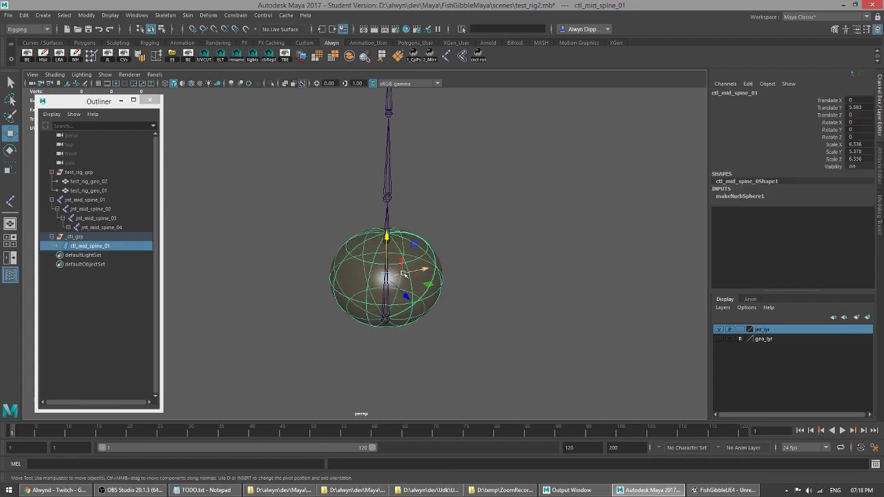
left_click(80, 237)
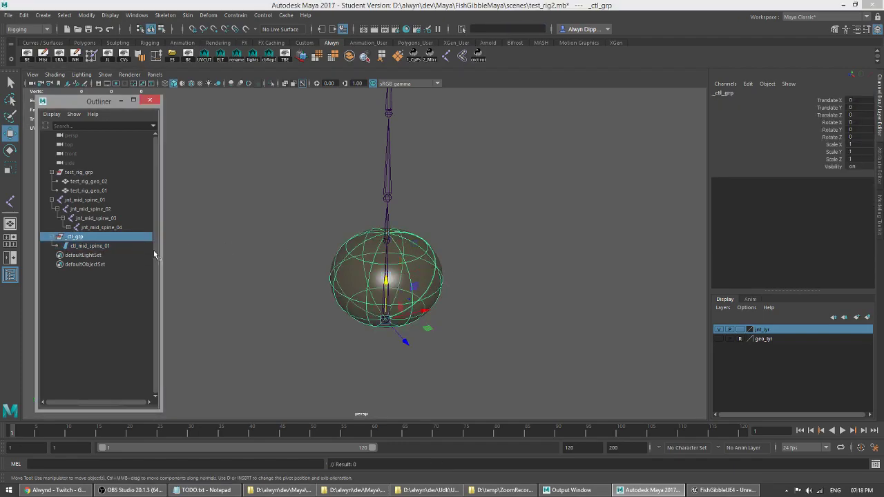
left_click(388, 225)
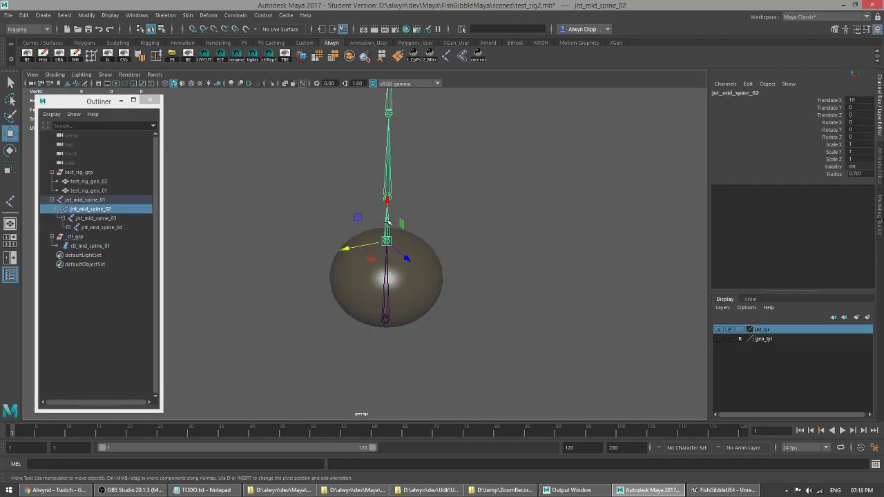
left_click(409, 288)
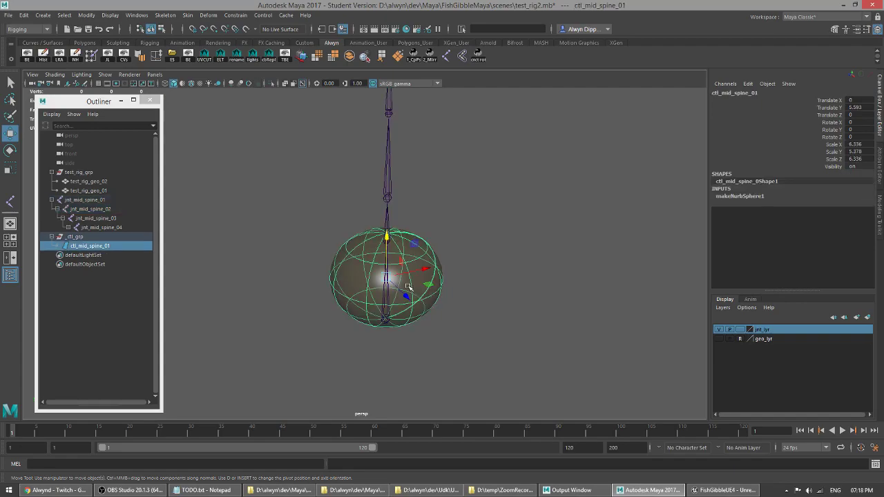
Step: Try matching the rotation of _ctl_grp to jnt_mid_spine_01
left_click(96, 236)
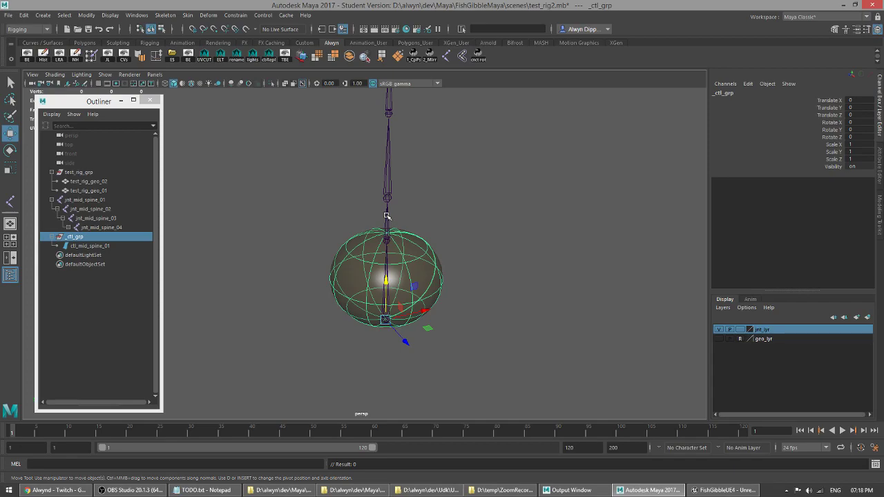
left_click(91, 200, "ctrl")
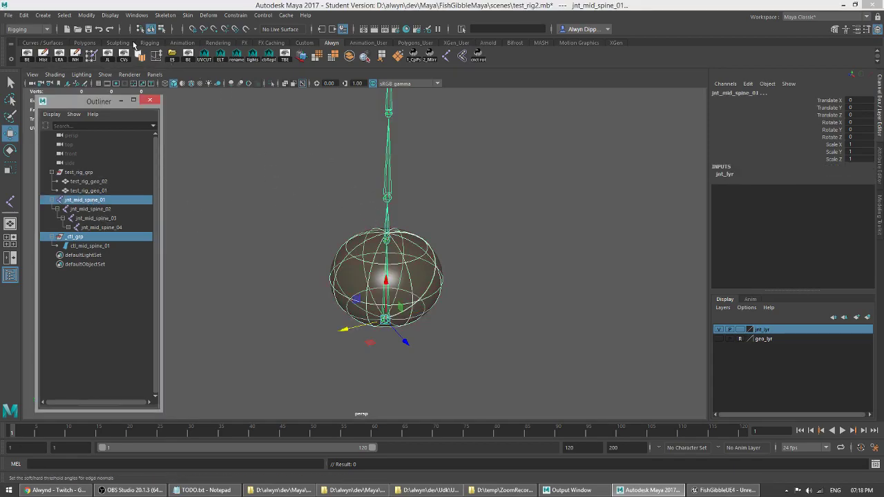
left_click(86, 14)
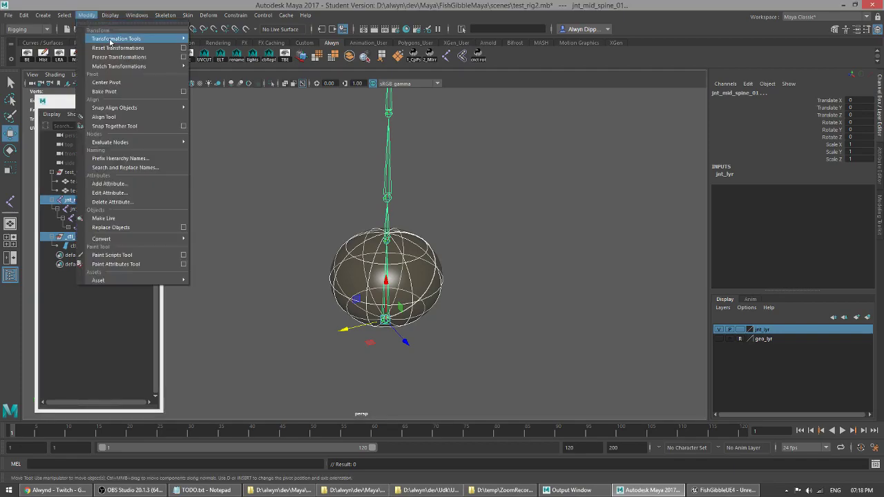
mouse_move(118, 67)
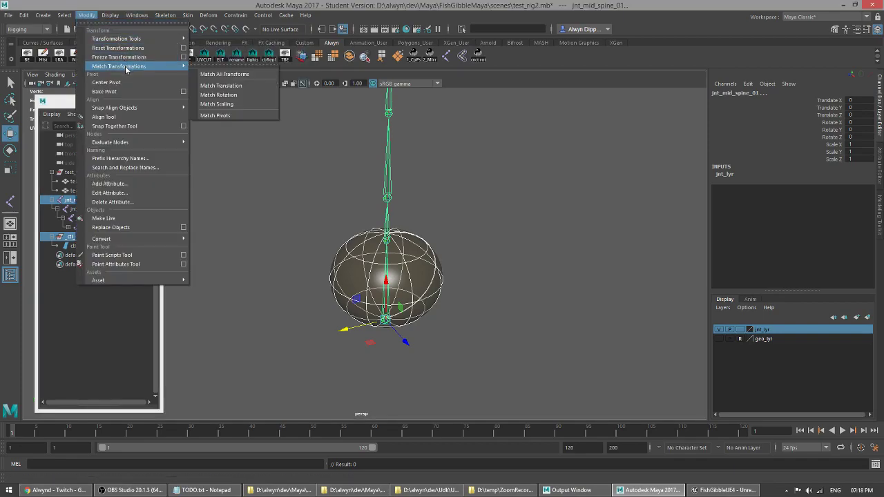
left_click(243, 96)
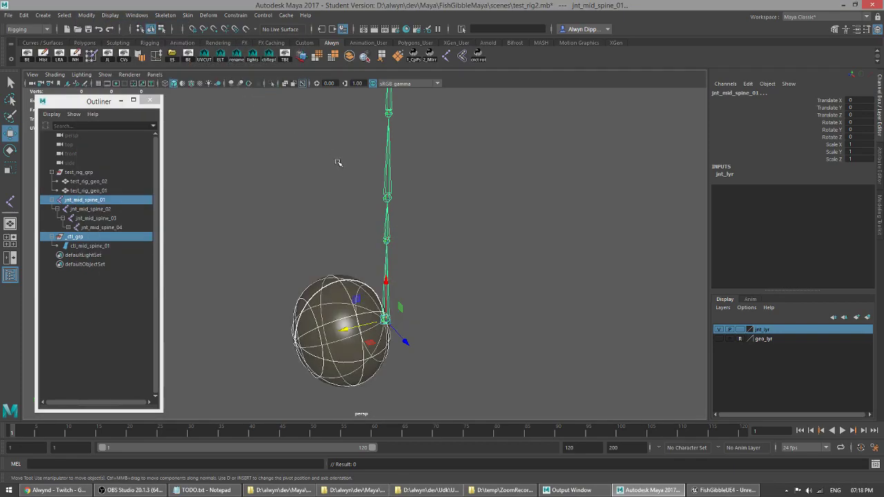
Step: Reset the control sphere's X, Y and Z scale to 1
left_click(413, 270)
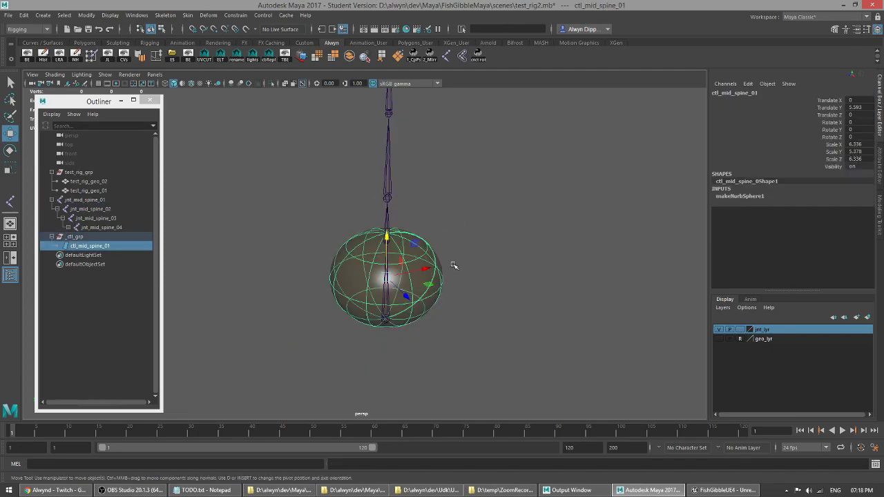
left_click(873, 144)
type("1")
key("Tab")
type("1")
key("Tab")
type("1")
key("Tab")
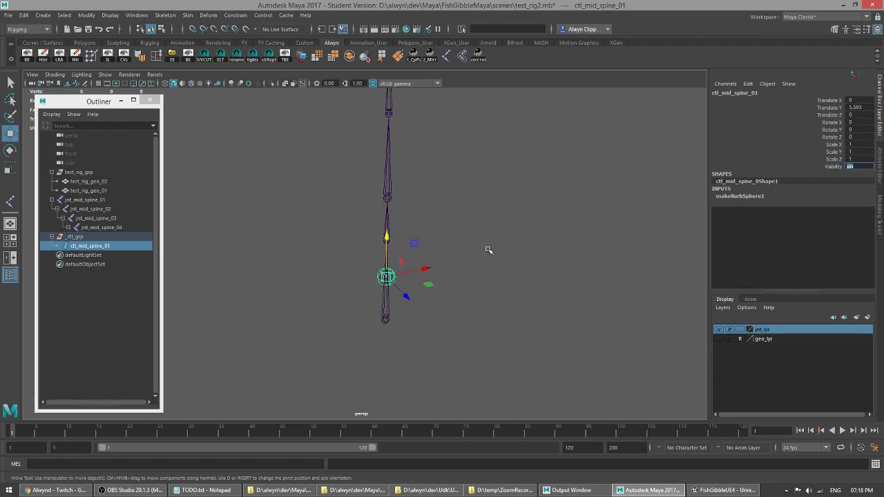
Step: Show geo_lyr again and scale the control sphere uniformly to about 6.218, larger than the cylinder's width
left_click_drag(448, 300, 466, 264, "alt")
key("r")
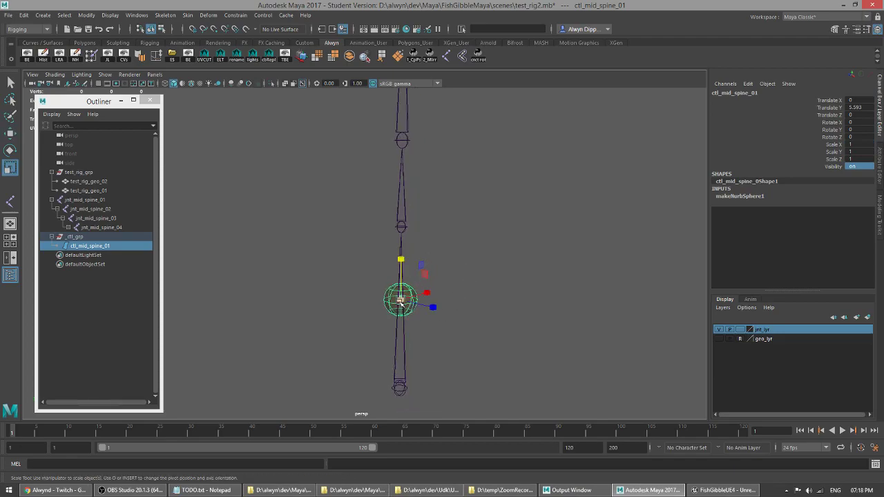
left_click_drag(400, 298, 519, 333)
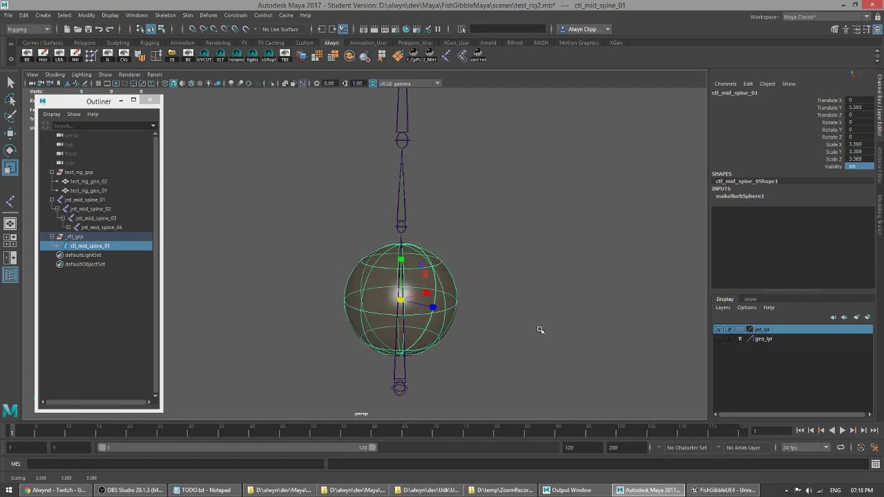
middle_click_drag(498, 284, 483, 250, "alt")
left_click_drag(489, 261, 503, 272, "alt")
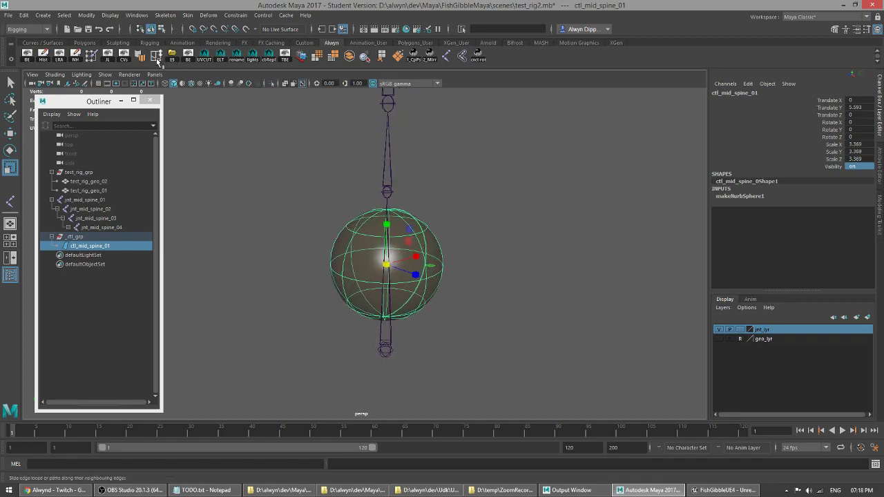
left_click(719, 339)
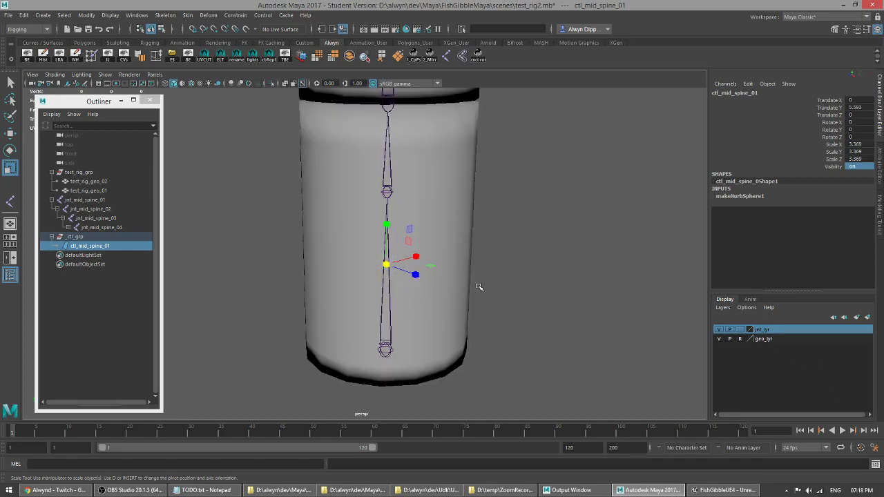
left_click_drag(389, 265, 485, 277)
scroll(532, 308, "down", 5)
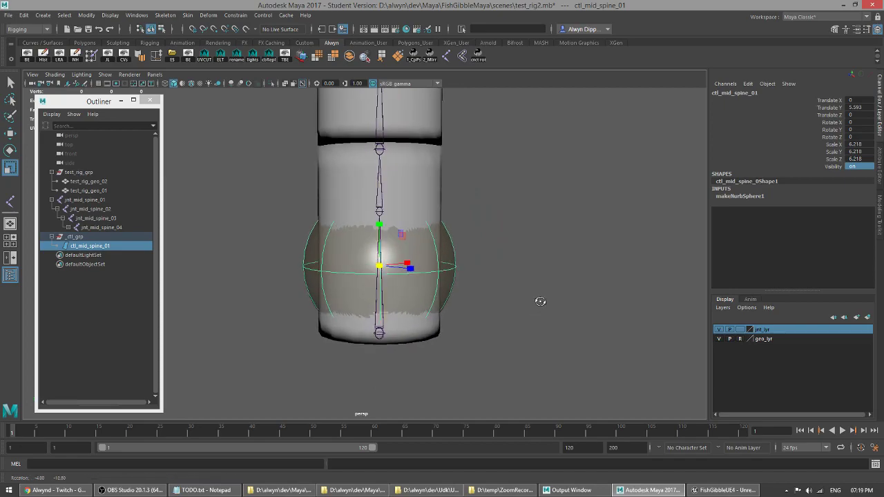
Step: Lower the control sphere to about 2.851 in Y and enlarge it uniformly to about 6.444
key("w")
left_click_drag(380, 225, 384, 258)
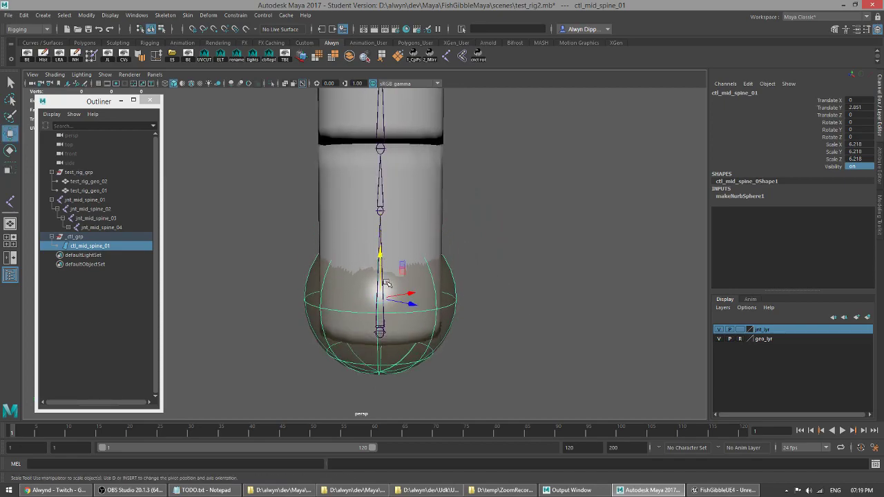
key("r")
left_click_drag(380, 299, 389, 300)
key("q")
left_click_drag(491, 277, 472, 293, "alt")
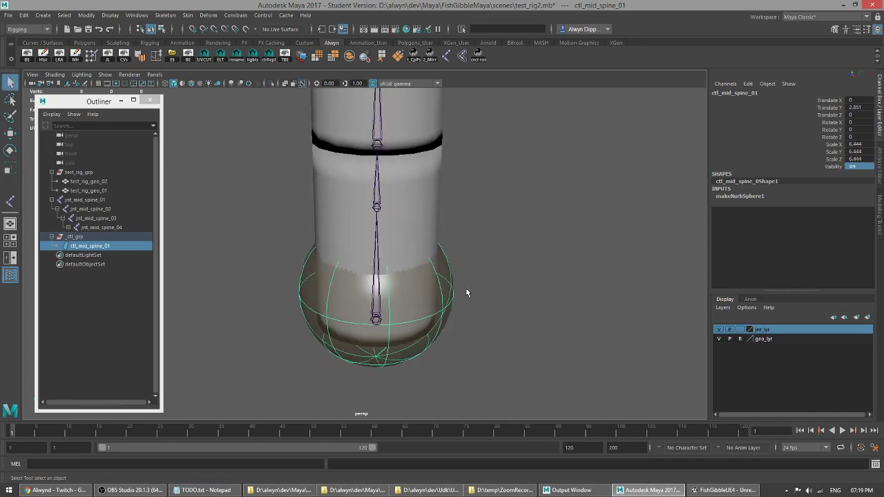
key("w")
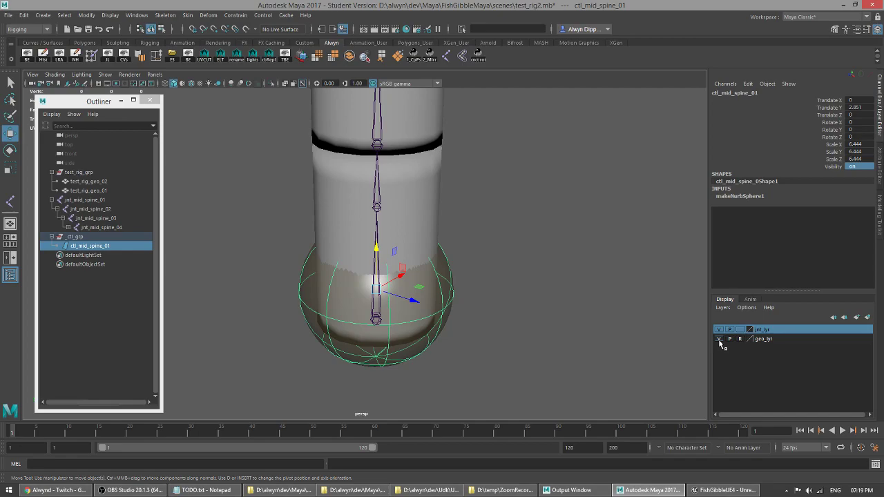
Step: Hide geo_lyr and center the pivot of _ctl_grp
left_click(719, 339)
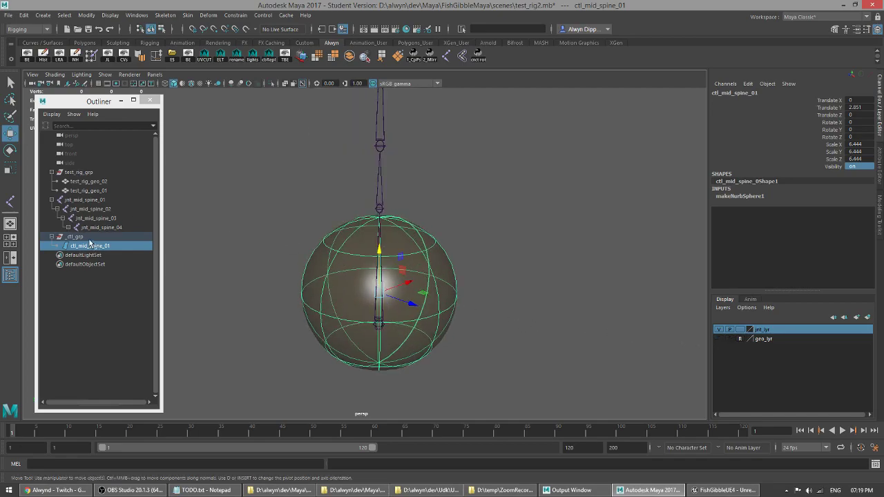
left_click(119, 237)
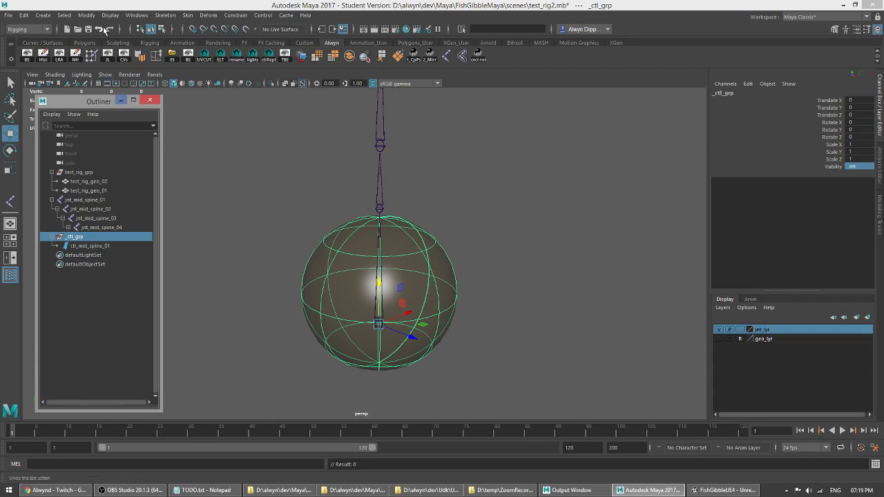
left_click(87, 14)
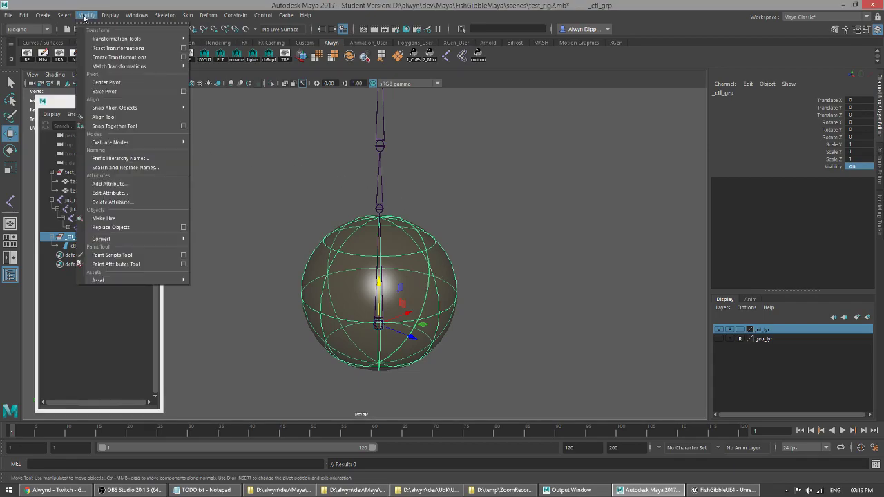
left_click(136, 82)
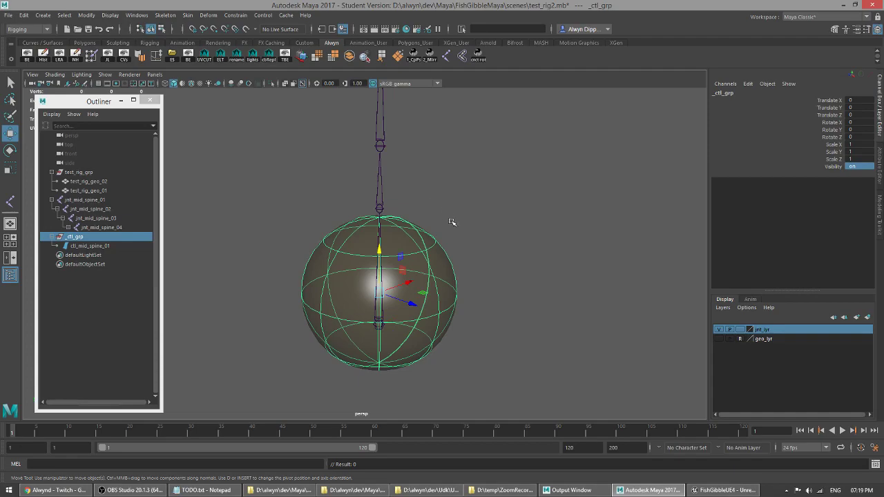
Step: Compare the axis orientation of jnt_mid_spine_02 with that of the control sphere
left_click_drag(469, 266, 373, 272, "alt")
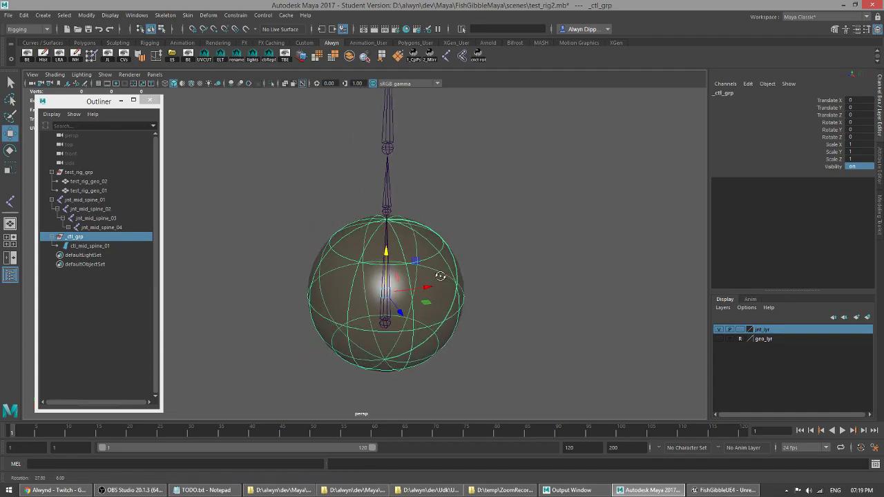
left_click(389, 187)
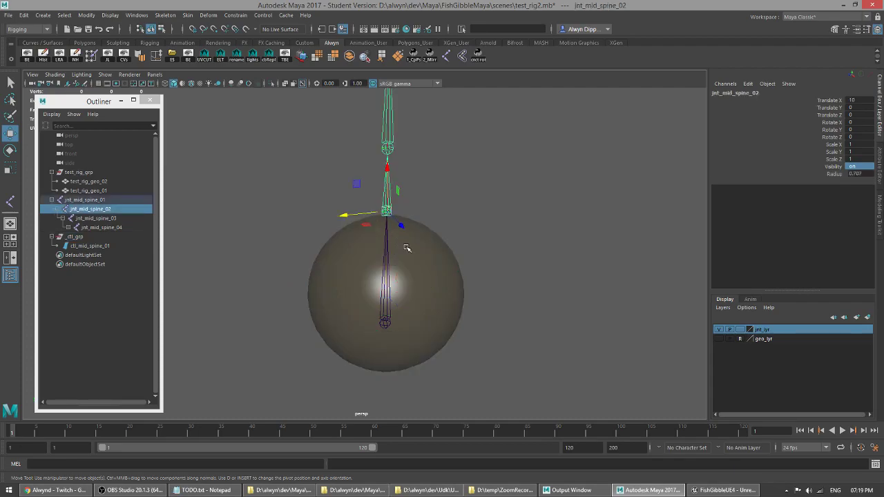
key("w")
left_click_drag(89, 101, 127, 98)
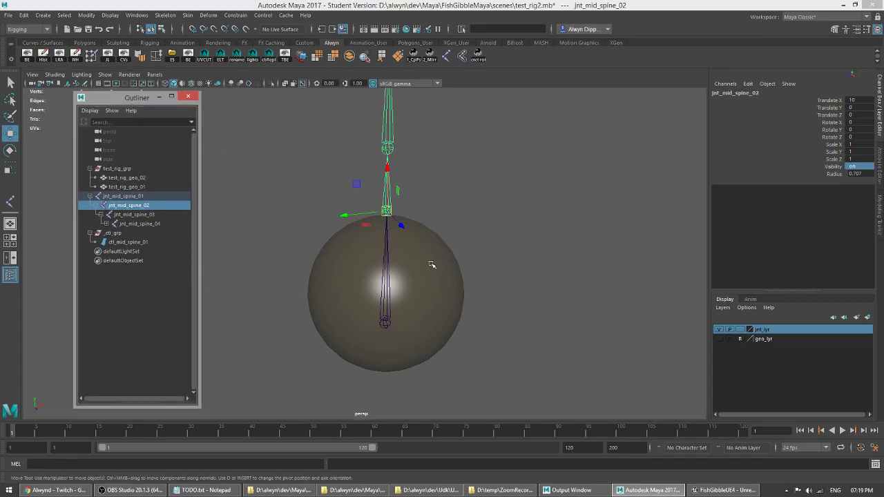
left_click(425, 297)
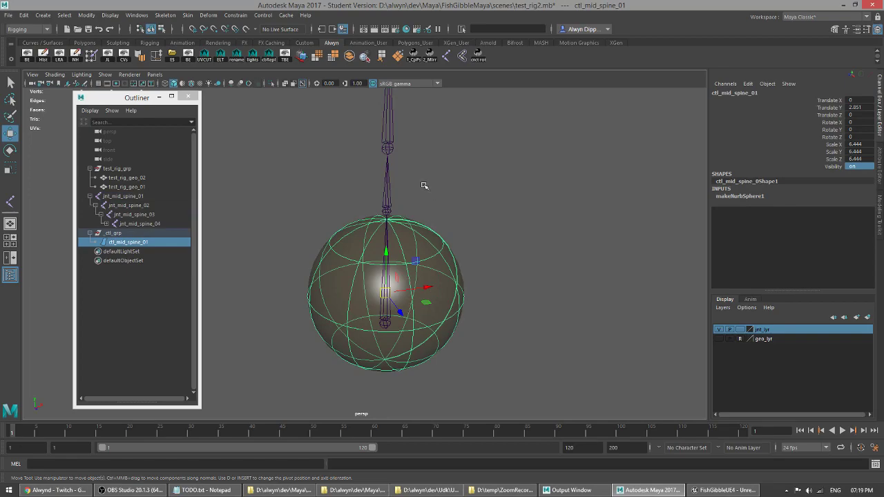
left_click(389, 172)
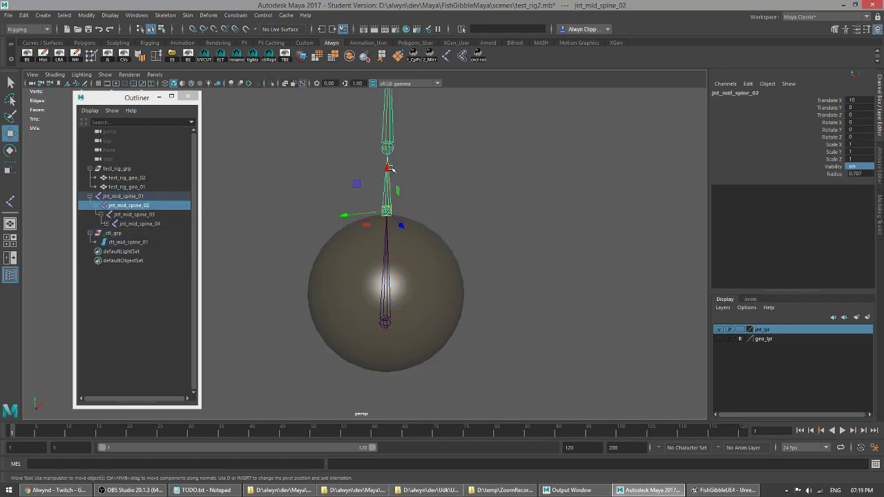
Step: Rotate ctl_mid_spine_01 by 90 degrees in Z
left_click(424, 291)
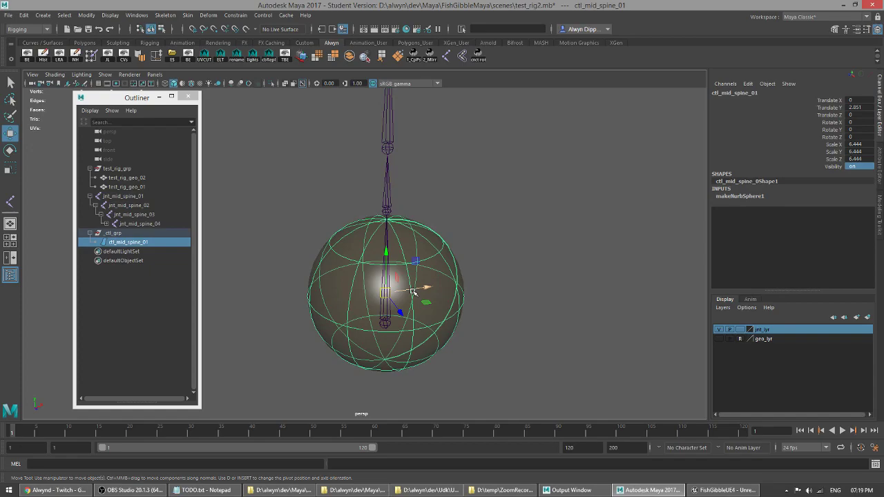
key("e")
left_click_drag(378, 262, 314, 311)
key("w")
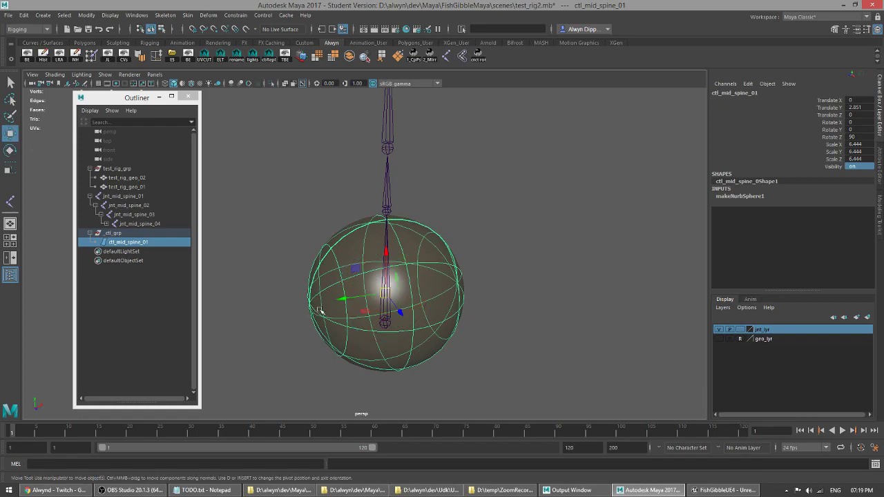
Step: Check the axes of jnt_mid_spine_02, the rotated control sphere and _ctl_grp against each other
left_click(387, 180)
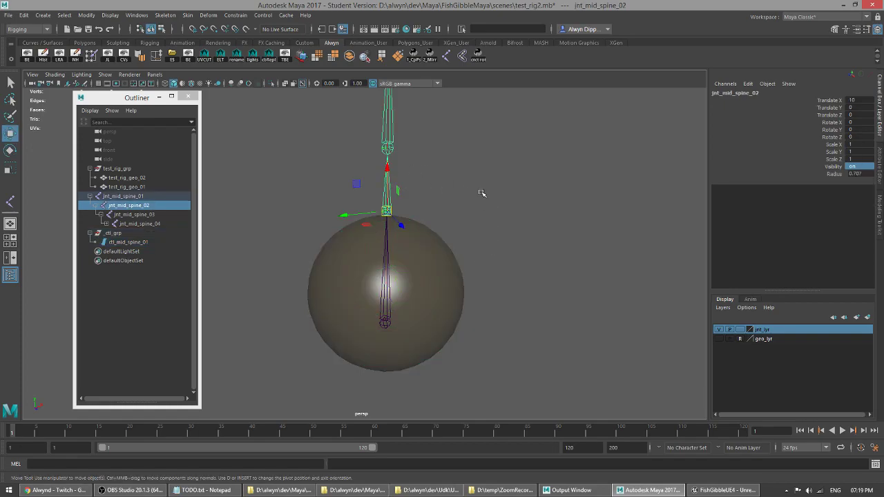
left_click(446, 260)
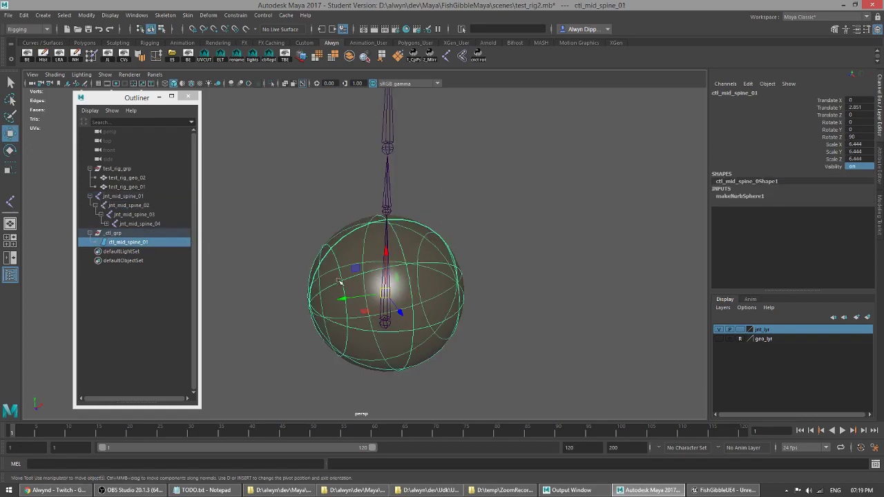
left_click(145, 235)
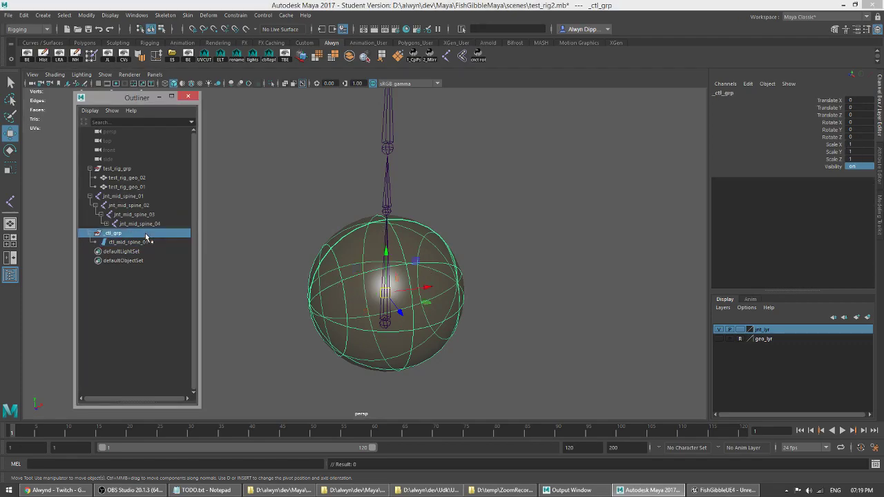
left_click(161, 243)
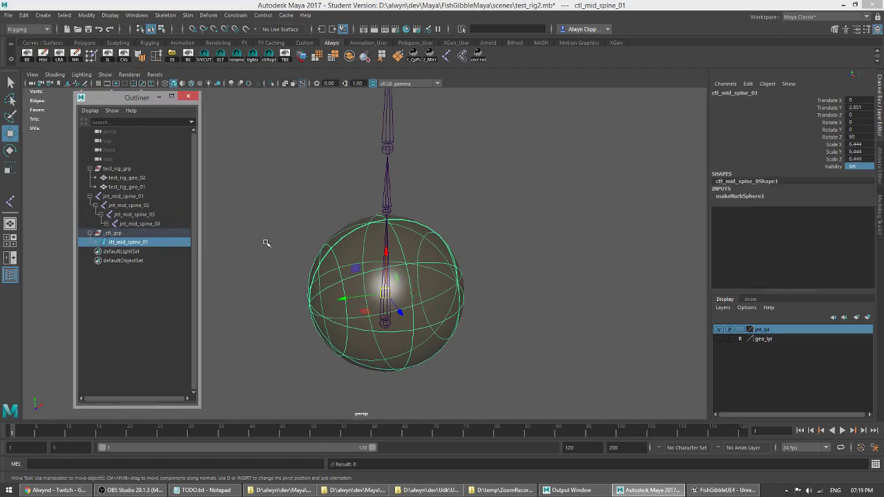
key("ctrl+z")
left_click(149, 241)
key("ctrl+z")
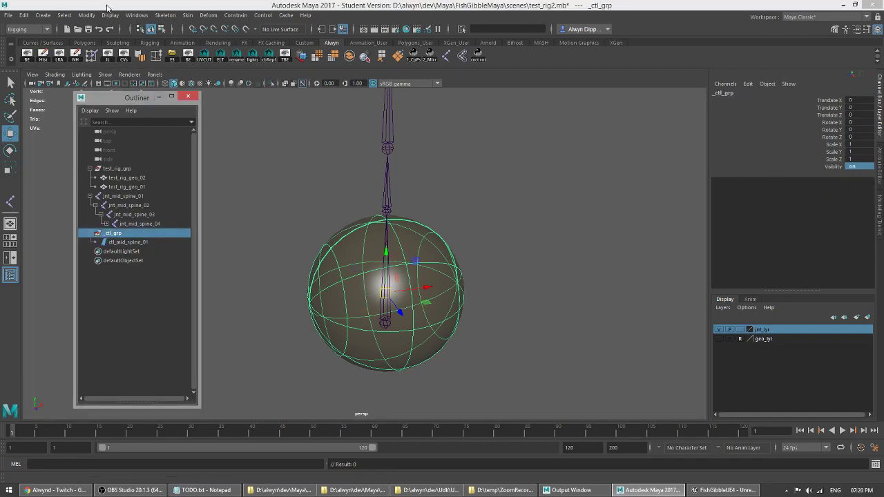
Step: Try picking the control sphere in hierarchy selection mode and return to object selection mode
left_click(140, 32)
left_click(523, 251)
left_click(437, 260)
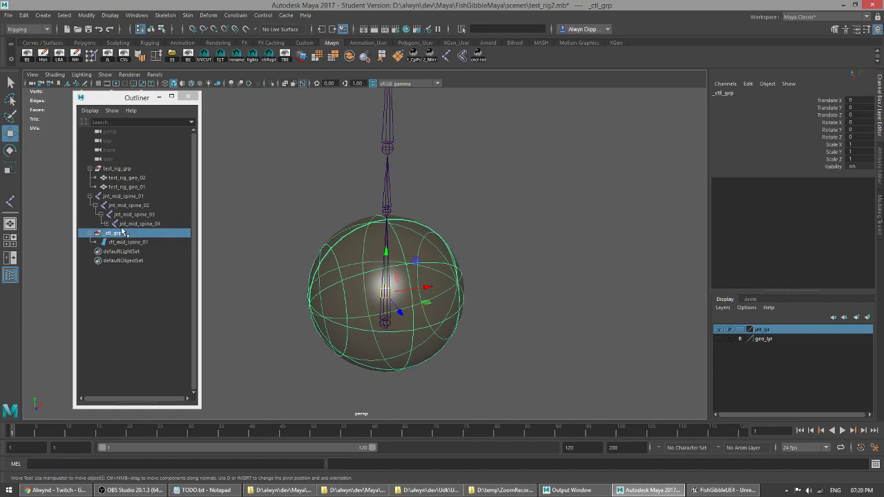
left_click(150, 32)
left_click(452, 257)
left_click(424, 258)
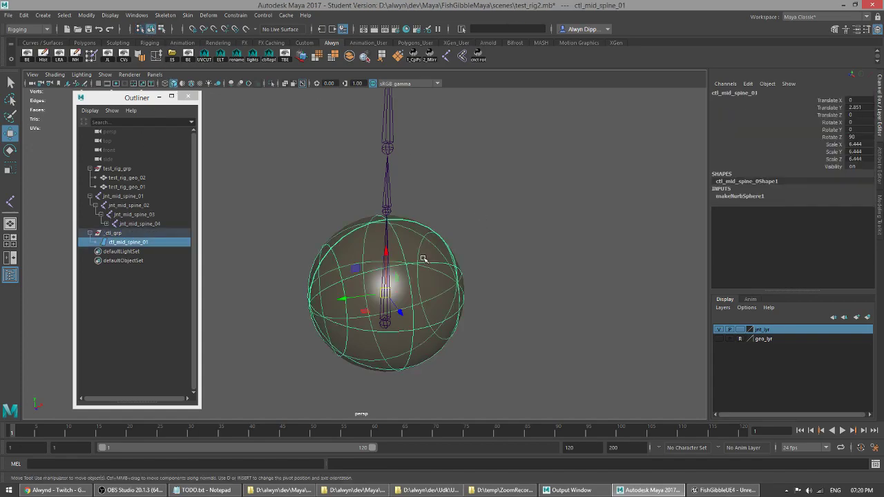
Step: Rotate _ctl_grp by 90 degrees in Z
left_click(114, 233)
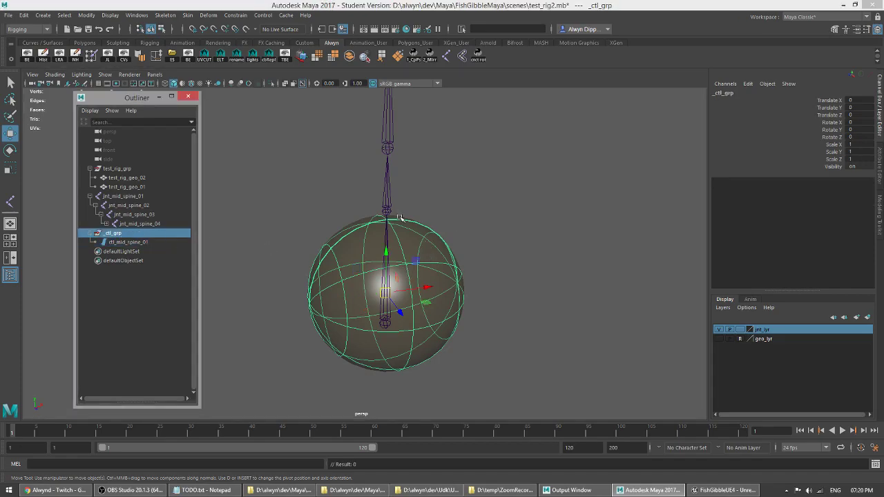
left_click(495, 244)
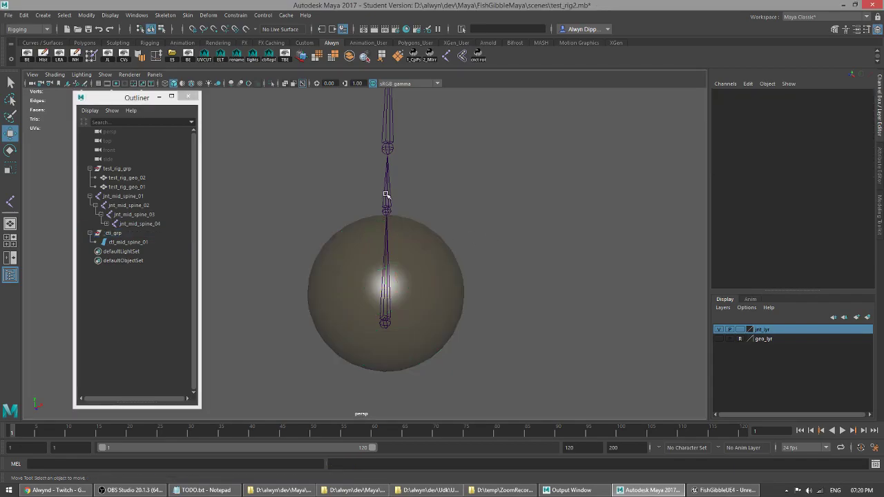
left_click(387, 197)
left_click(417, 264)
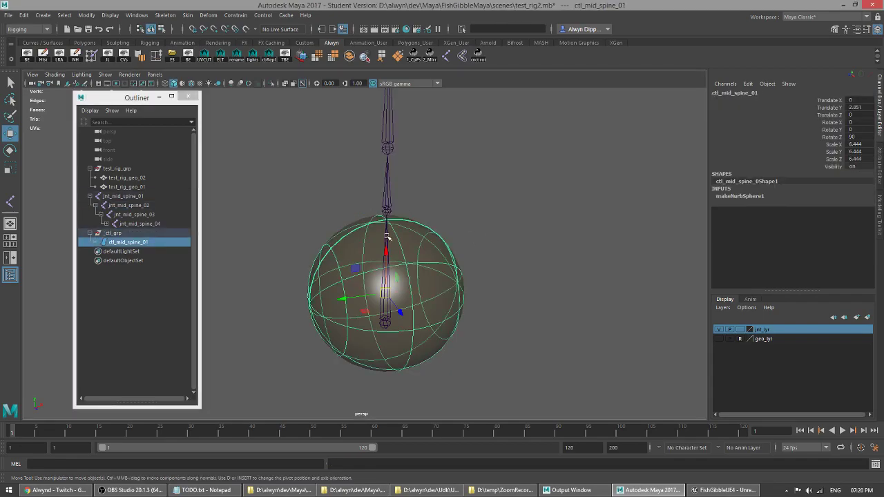
left_click(135, 234)
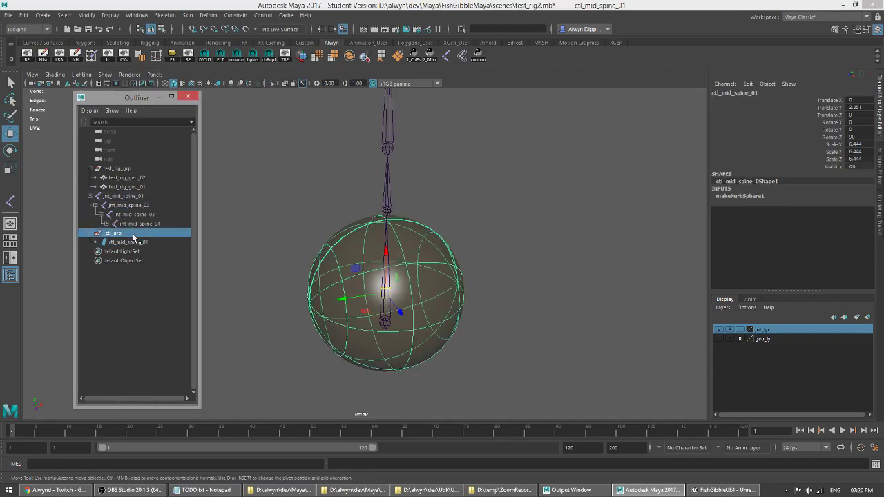
key("e")
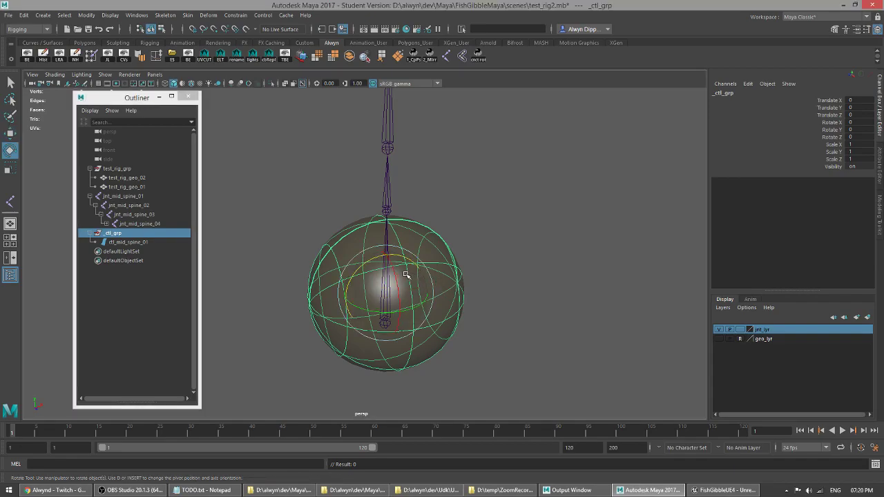
left_click_drag(375, 260, 317, 295)
key("w")
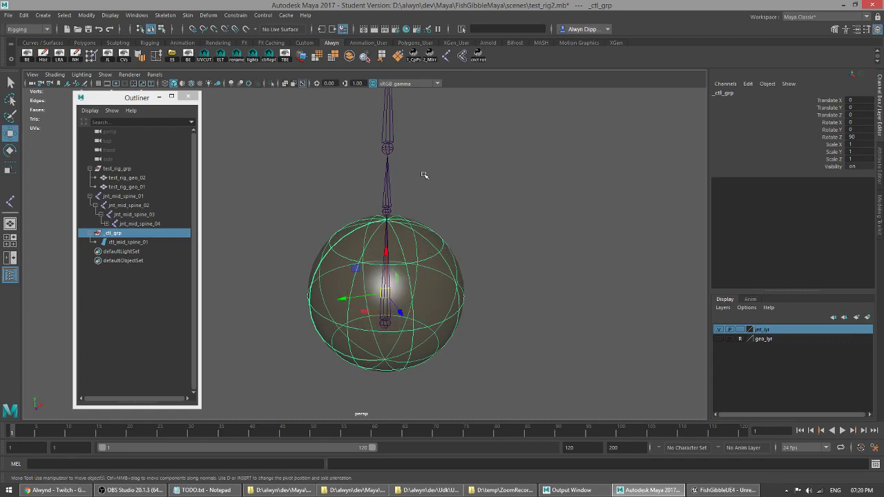
Step: Freeze the transformations of ctl_mid_spine_01 and check its axes against jnt_mid_spine_02
left_click(161, 243)
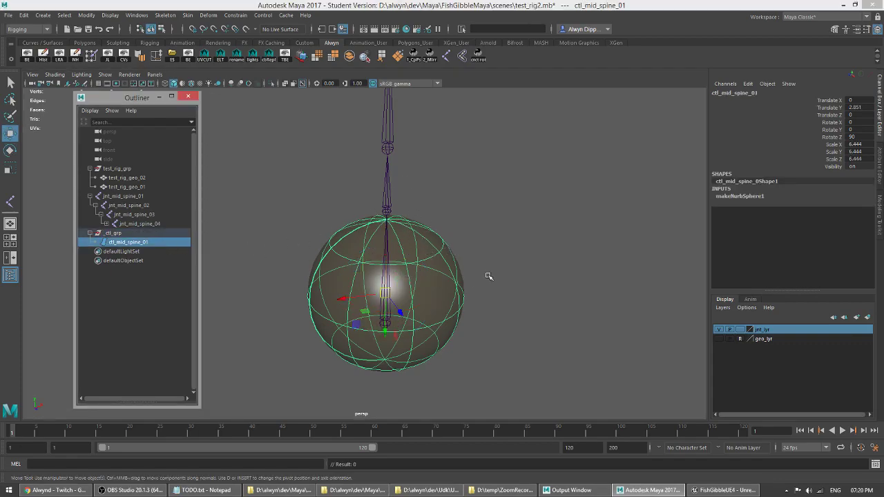
left_click(86, 14)
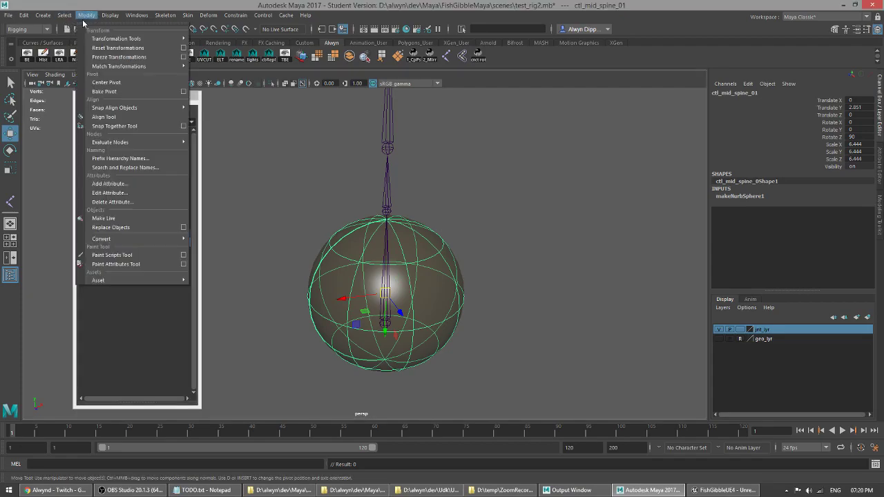
left_click(114, 54)
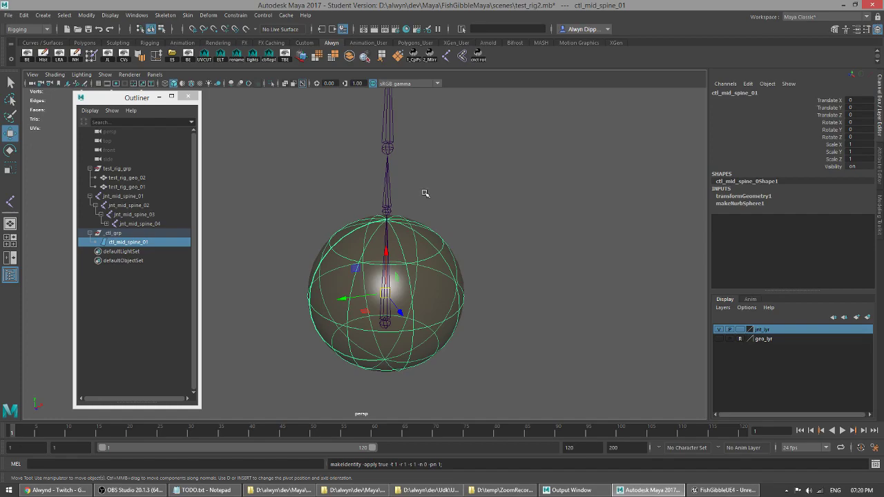
left_click(388, 184)
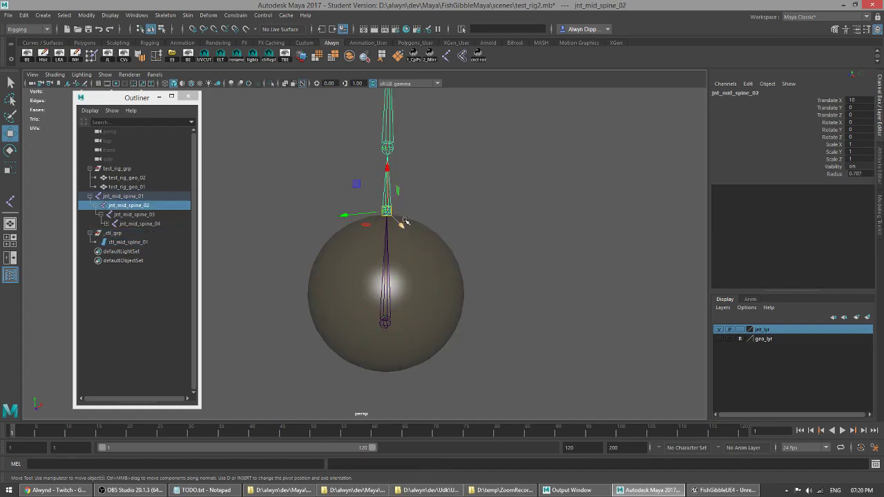
left_click(435, 261)
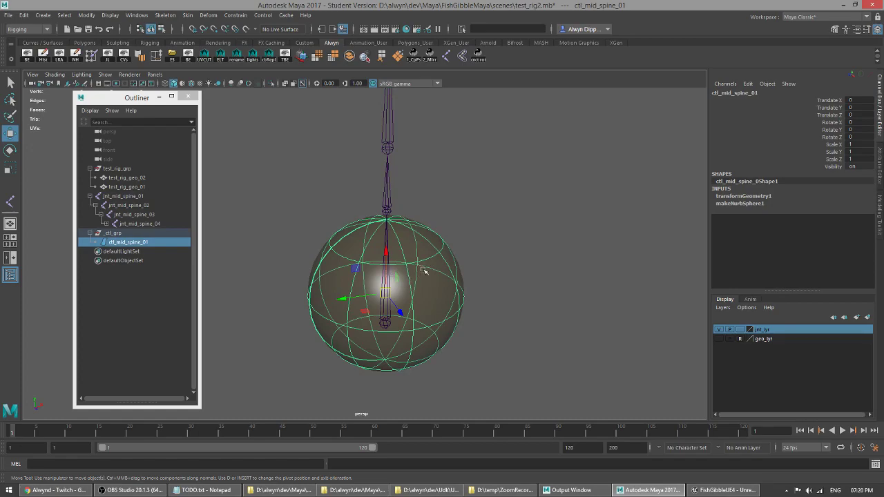
Step: With geo_lyr shown, lower ctl_mid_spine_01 to about -1.895 in X and freeze its transformations
left_click_drag(512, 278, 504, 258, "alt")
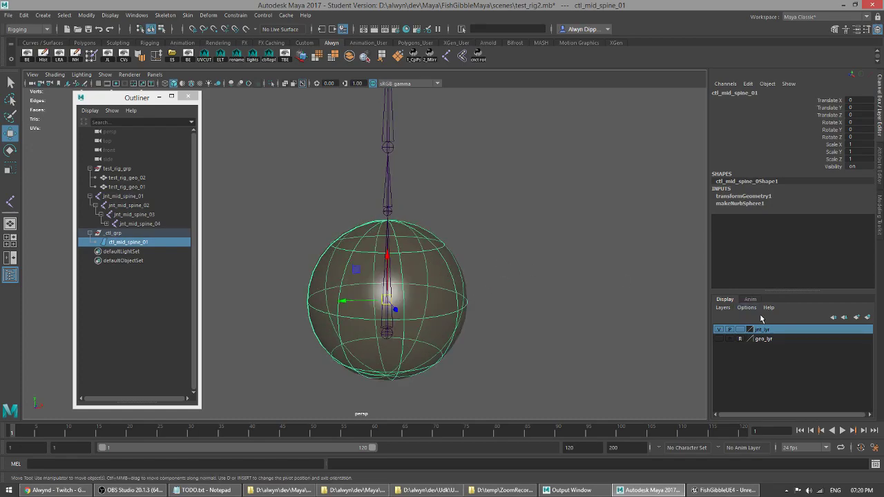
left_click(719, 339)
left_click(532, 289)
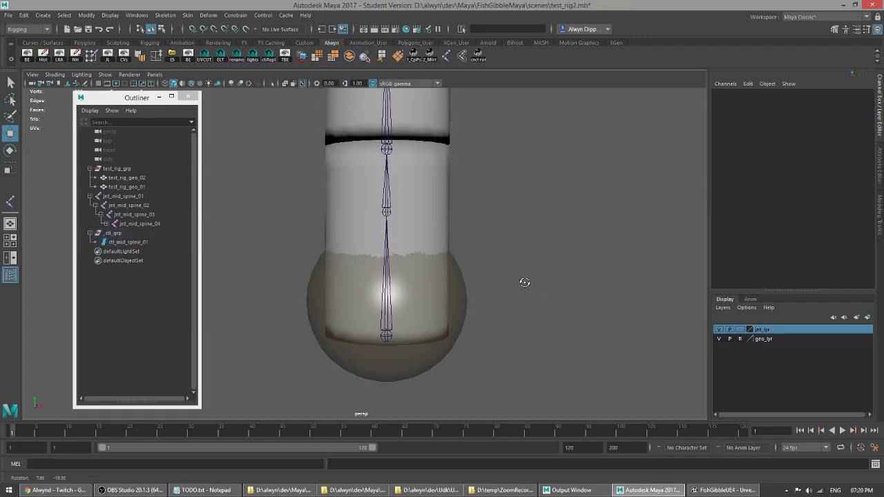
left_click(431, 296)
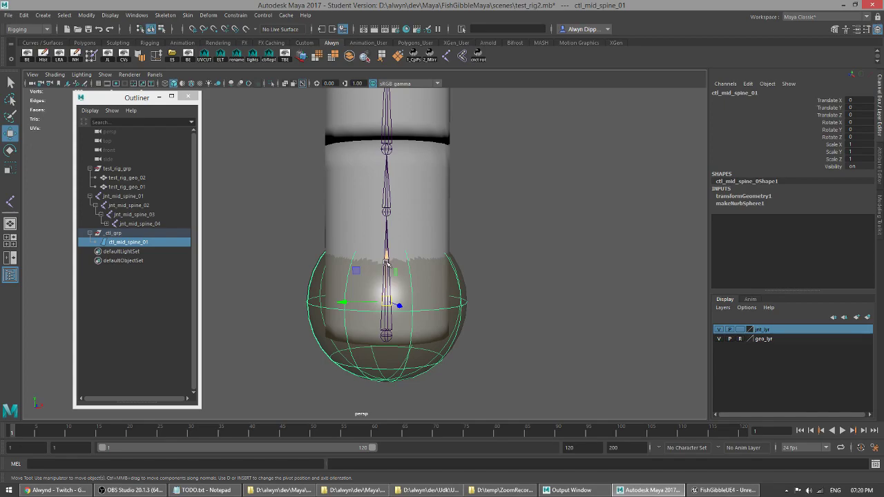
left_click_drag(386, 265, 385, 287)
scroll(507, 288, "down", 2)
left_click_drag(516, 284, 492, 272, "alt")
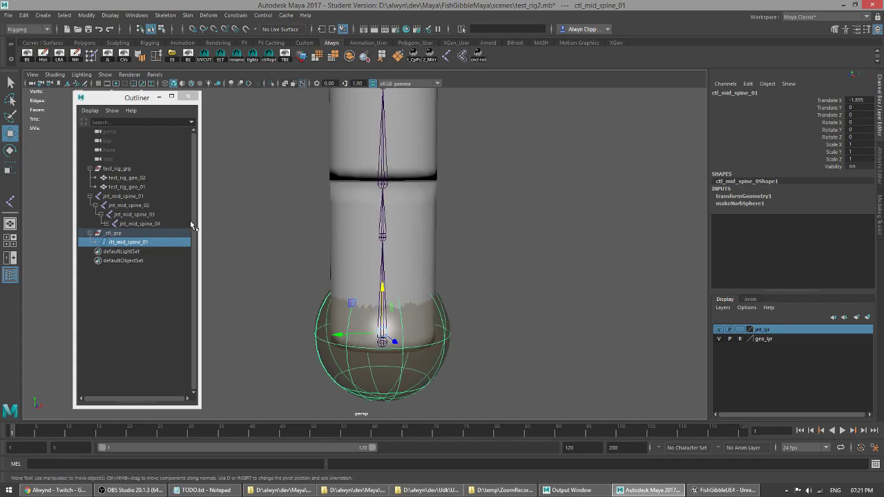
left_click(86, 14)
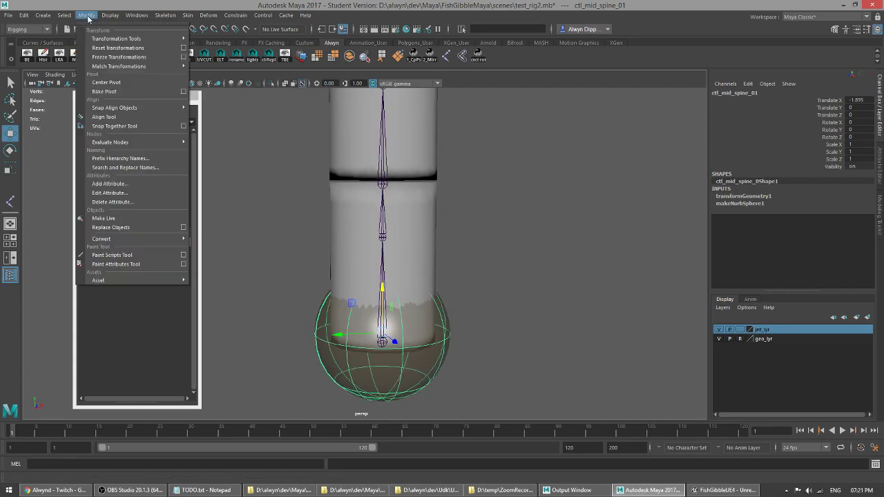
left_click(121, 54)
Step: Duplicate ctl_mid_spine_01 and raise the copy to about 9.503 in X, level with jnt_mid_spine_02
key("ctrl+d")
left_click_drag(382, 302, 377, 193)
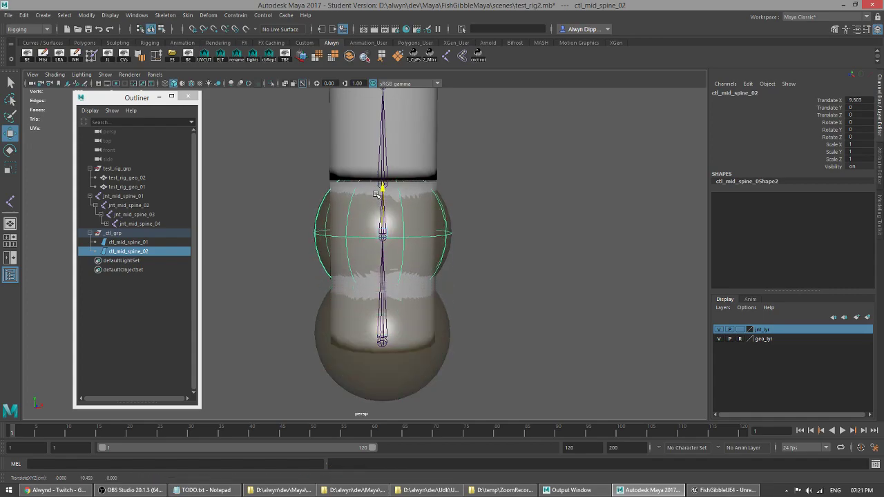
Step: Scale ctl_mid_spine_02 uniformly to about 0.87 and freeze its transformations
key("r")
left_click_drag(381, 233, 365, 235)
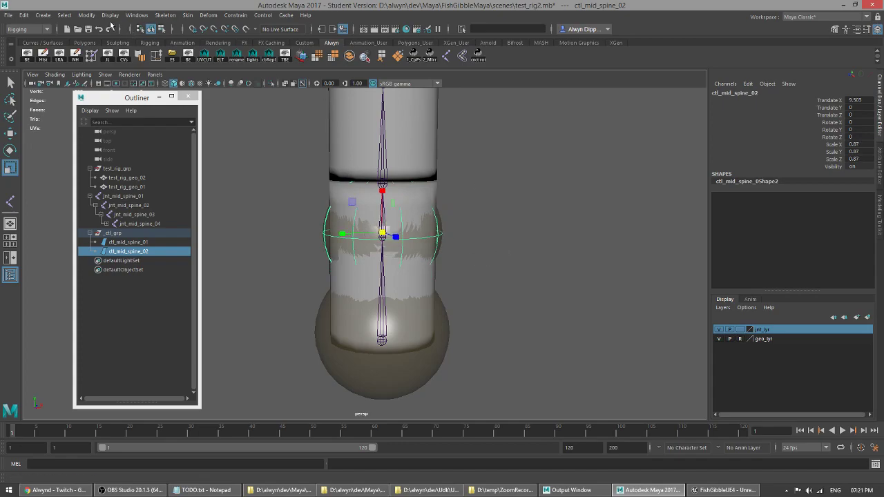
left_click(86, 15)
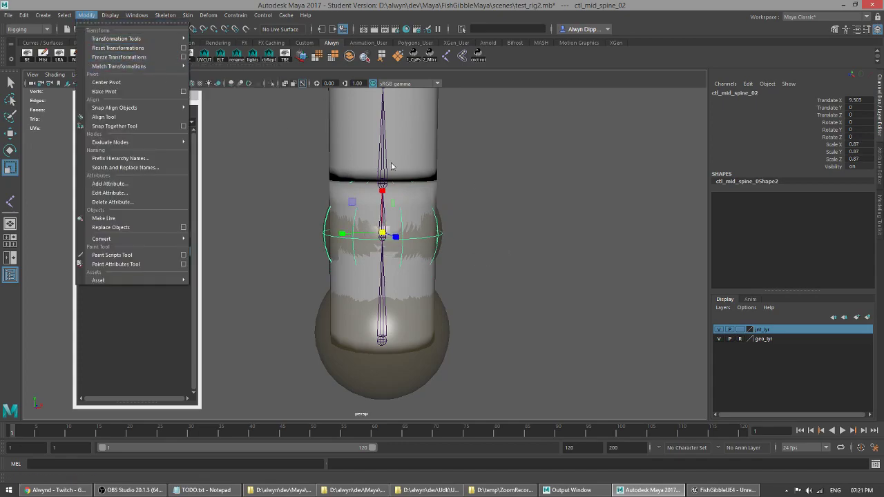
left_click(127, 58)
Step: Duplicate ctl_mid_spine_02 and raise the copy to about 9.22 in X, into the lower part of the upper cylinder
key("w")
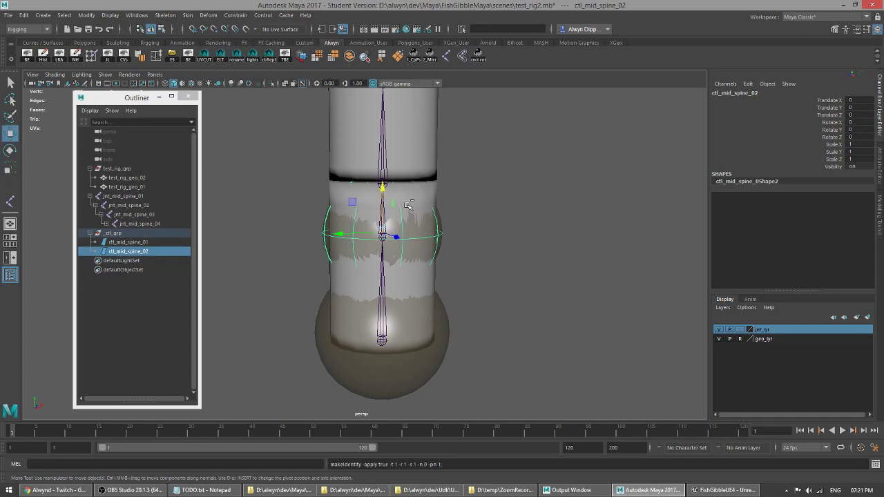
key("ctrl+d")
middle_click_drag(497, 209, 489, 303, "alt")
left_click_drag(370, 297, 387, 235)
Step: Scale ctl_mid_spine_03 uniformly to about 1.124, lower it to about 8.884 in X and freeze its transformations
key("r")
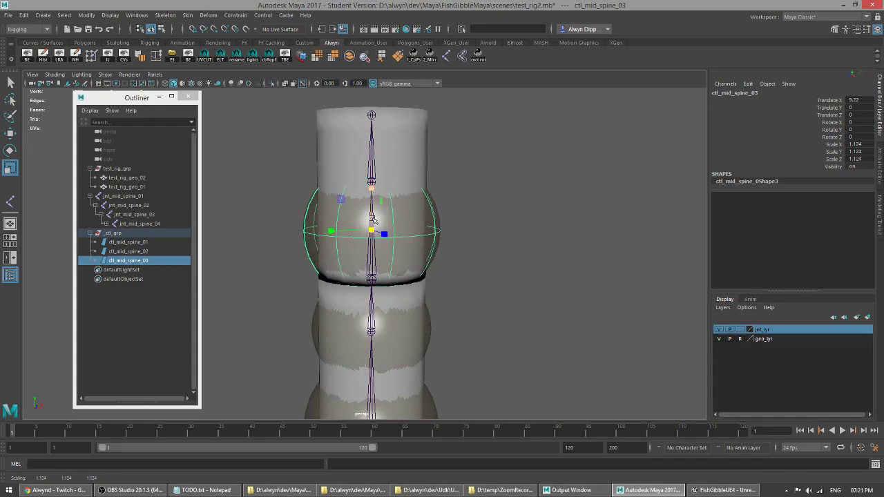
key("w")
left_click_drag(373, 202, 372, 207)
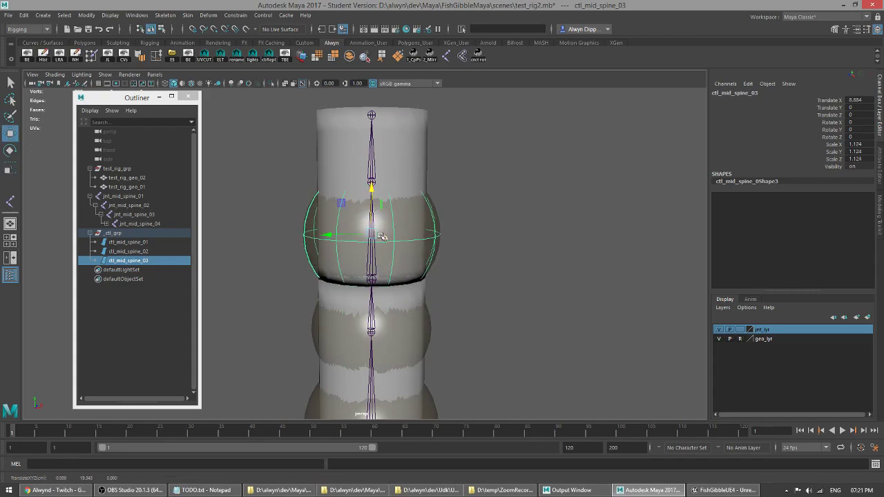
left_click(87, 14)
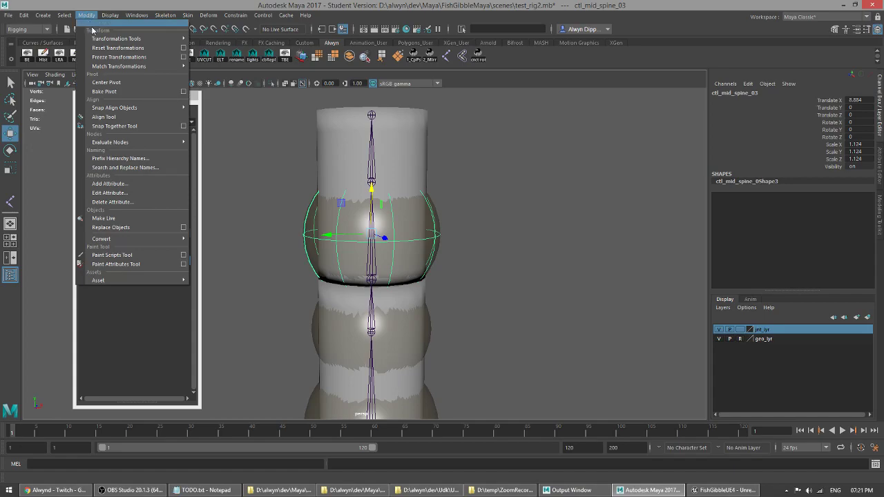
left_click(121, 58)
Step: Duplicate ctl_mid_spine_03 and raise the copy to about 8.173 in X, around the top end of the joint chain
key("ctrl+d")
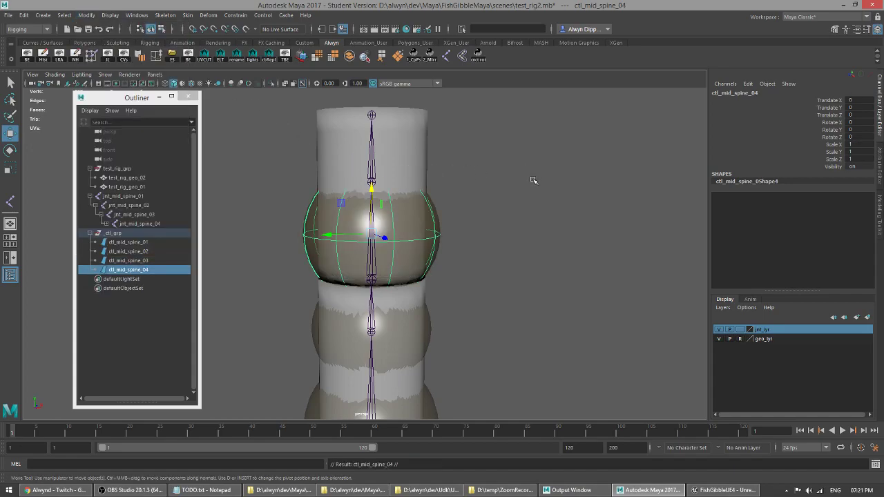
middle_click_drag(533, 175, 531, 208, "alt")
left_click_drag(368, 226, 371, 133)
mouse_move(518, 221)
middle_mouse_down("alt")
mouse_move(549, 233)
mouse_move(523, 208)
middle_mouse_up("alt")
right_click_drag(523, 209, 501, 205, "alt")
left_click_drag(501, 205, 478, 253, "alt")
right_click_drag(478, 253, 491, 256, "alt")
left_click_drag(463, 196, 463, 227, "alt")
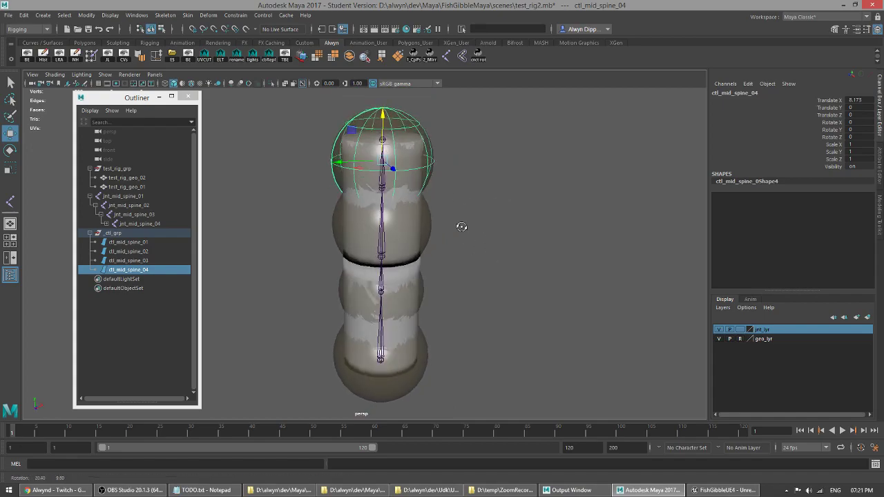
Step: Scale ctl_mid_spine_04 uniformly to about 0.973
key("r")
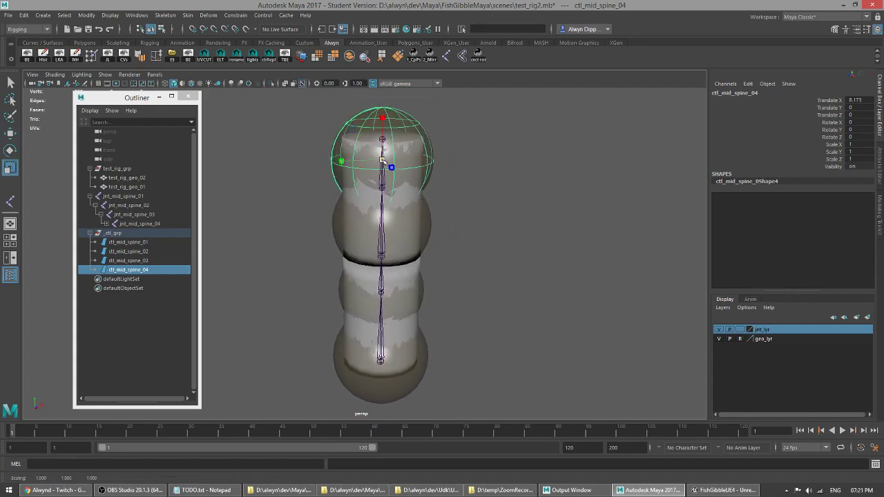
left_click_drag(383, 175, 376, 175)
left_click(510, 203)
left_click_drag(525, 203, 505, 208, "alt")
Step: Enlarge ctl_mid_spine_02 uniformly and fine-tune its size to roughly match the neighbouring control spheres
left_click(424, 300)
left_click_drag(381, 290, 411, 294)
left_click(488, 299)
left_click_drag(488, 299, 499, 291, "alt")
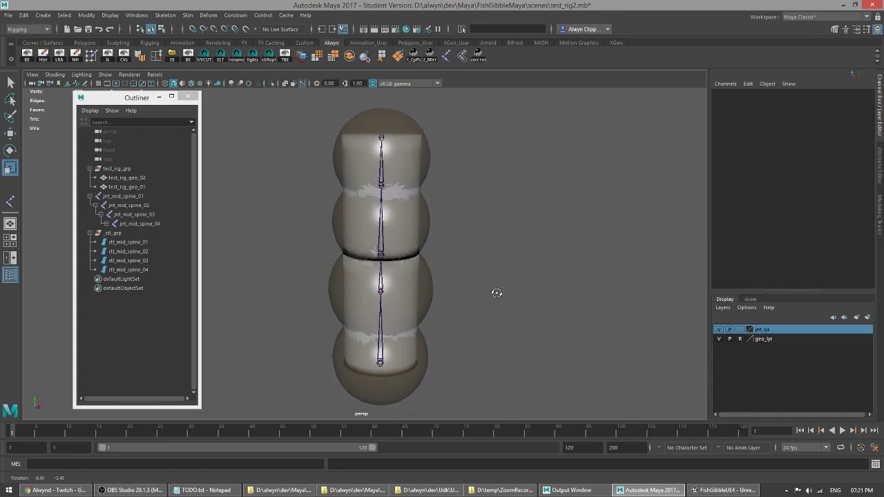
left_click(412, 229)
left_click(466, 337)
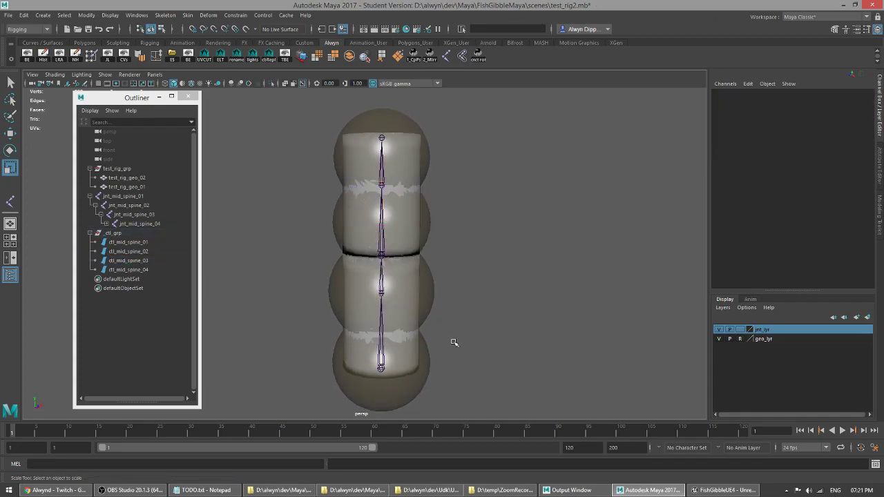
left_click_drag(459, 330, 491, 288, "alt")
left_click(425, 288)
left_click_drag(383, 290, 381, 291)
left_click(505, 267)
left_click_drag(505, 267, 506, 251, "alt")
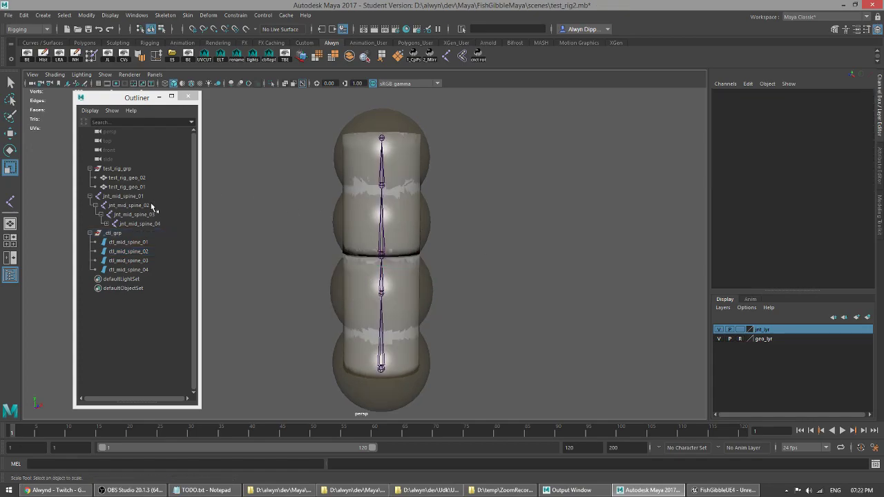
Step: Freeze the transformations of all four ctl_mid_spine controls together
left_click_drag(500, 205, 488, 206, "alt")
left_click(408, 128)
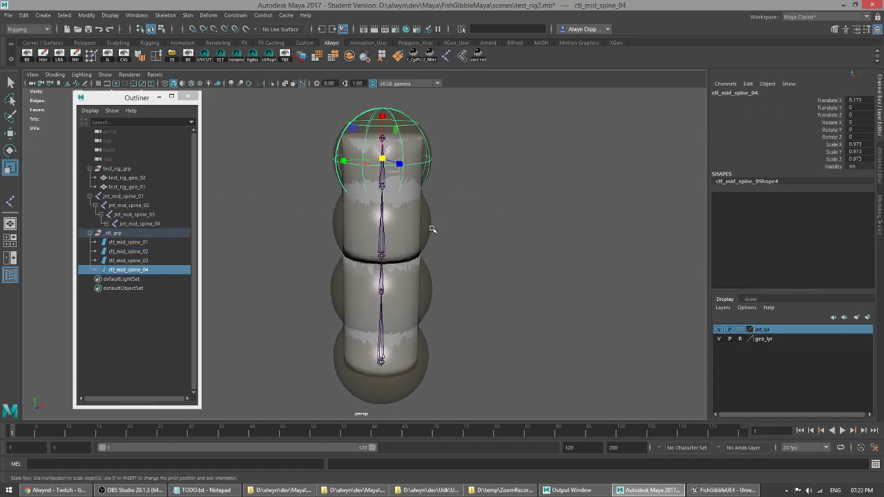
left_click(434, 228, "shift")
left_click(431, 290, "shift")
left_click(421, 356, "shift")
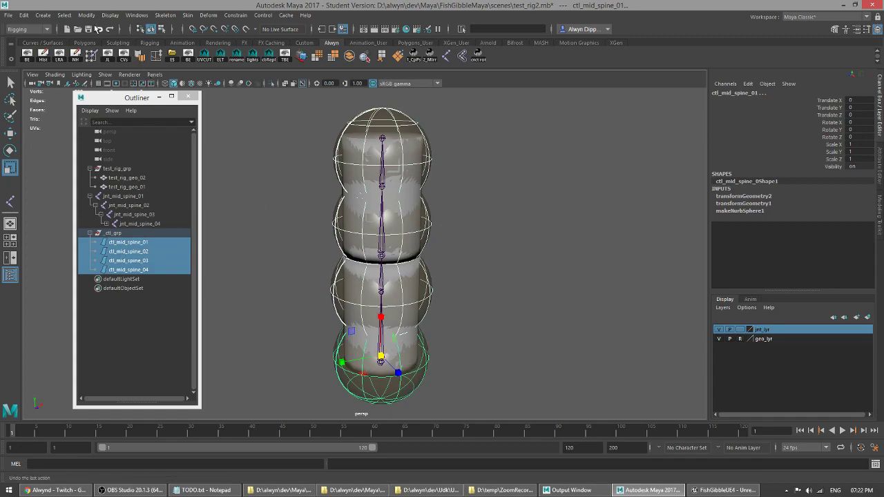
left_click(87, 14)
left_click(125, 56)
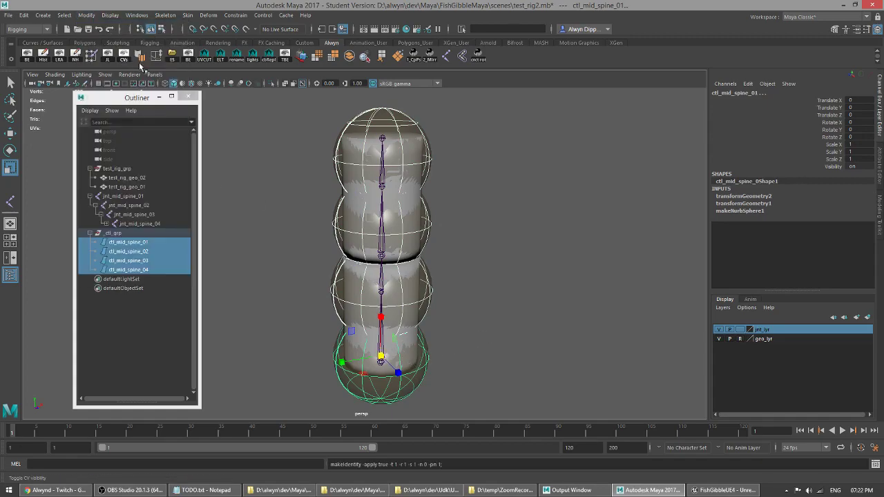
Step: Select only ctl_mid_spine_01, the lowest control sphere
left_click(512, 192)
left_click(418, 360)
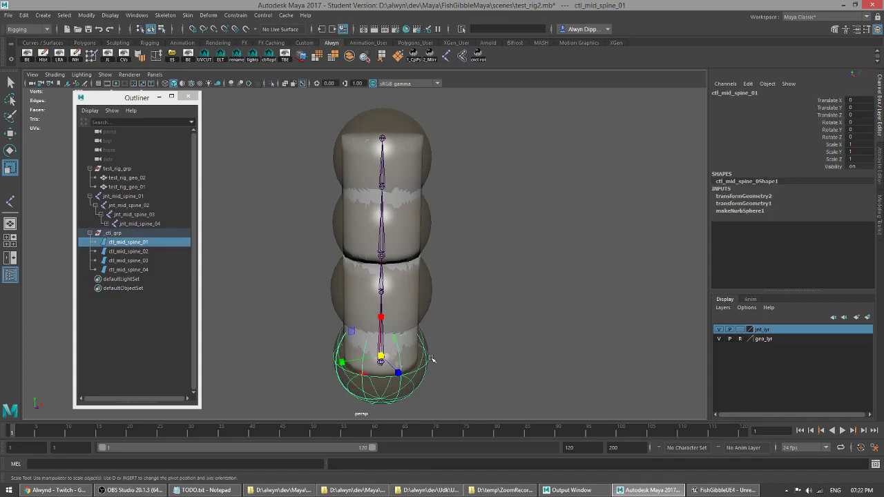
Step: Clear the selection and save the test_rig2.mb scene over the existing file
key("w")
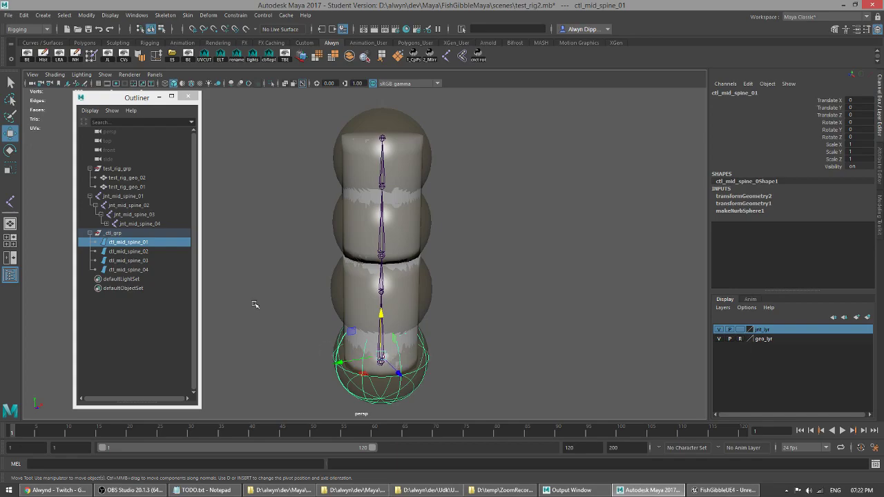
mouse_move(137, 100)
left_mouse_down()
mouse_move(211, 101)
mouse_move(131, 102)
left_mouse_up()
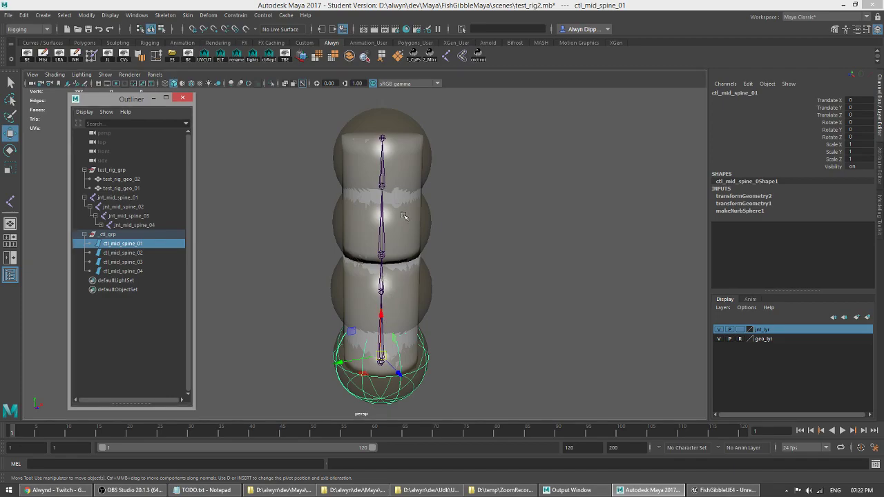
left_click(382, 176)
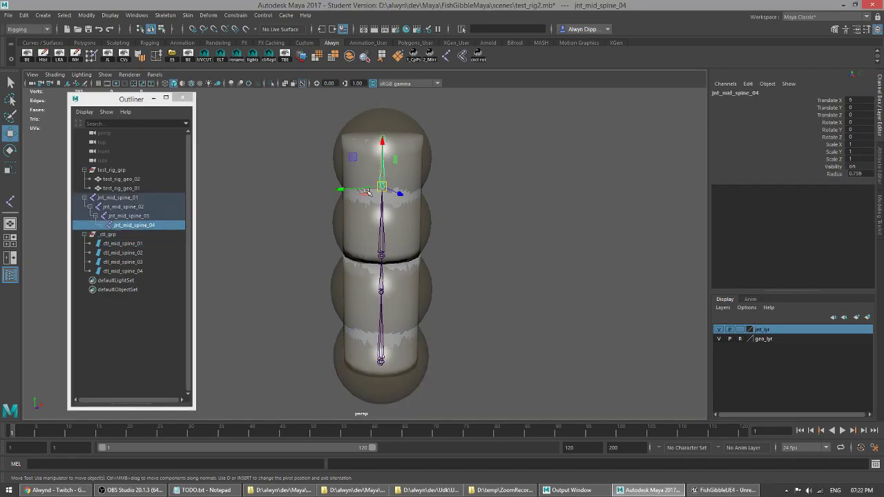
left_click(547, 256)
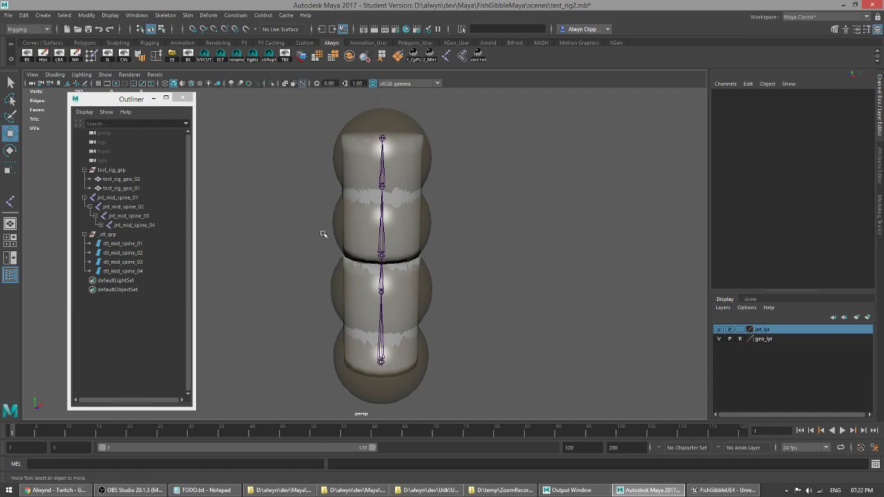
key("ctrl+s")
key("Return")
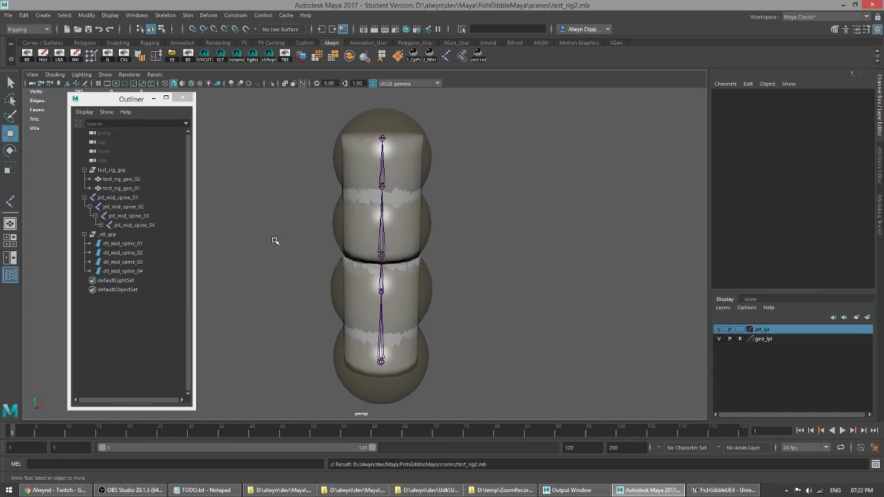
Step: Inspect the four spine control spheres around the mesh, selecting ctl_mid_spine_01 to ctl_mid_spine_04 together and clearing the selection
left_click(153, 244)
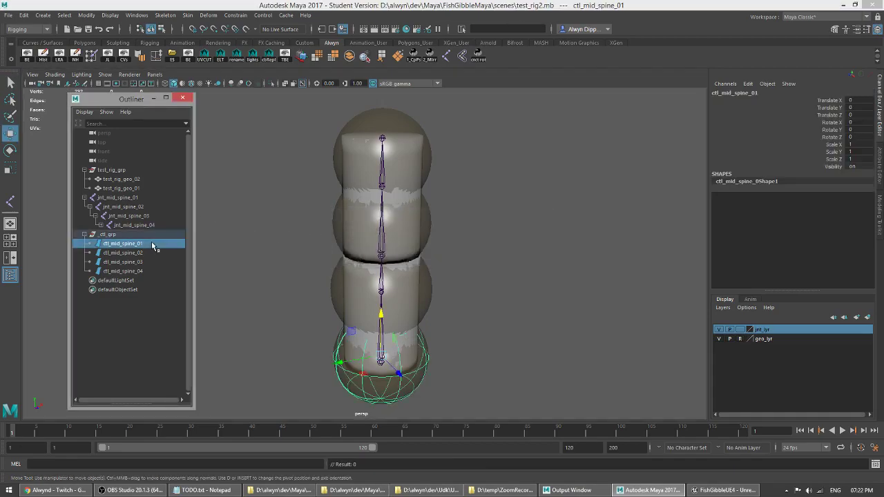
left_click(392, 374)
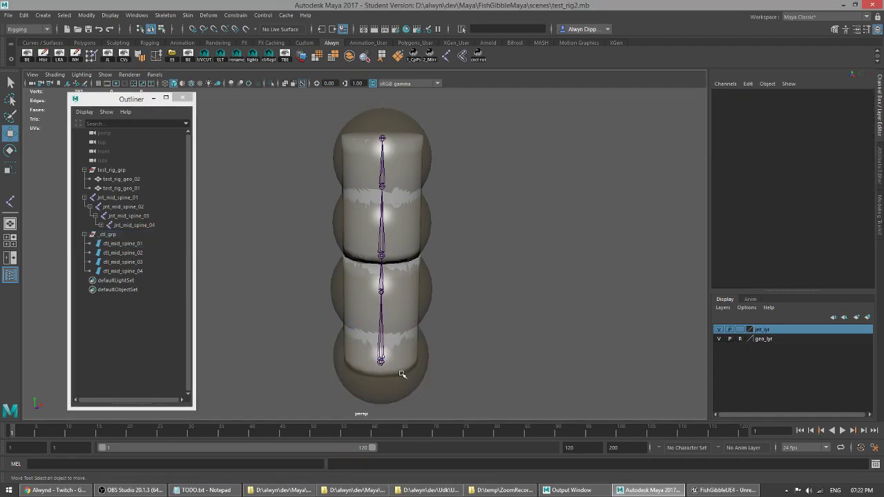
middle_click_drag(436, 314, 434, 306, "alt")
scroll(436, 307, "down", 1)
left_click_drag(435, 307, 448, 304, "alt")
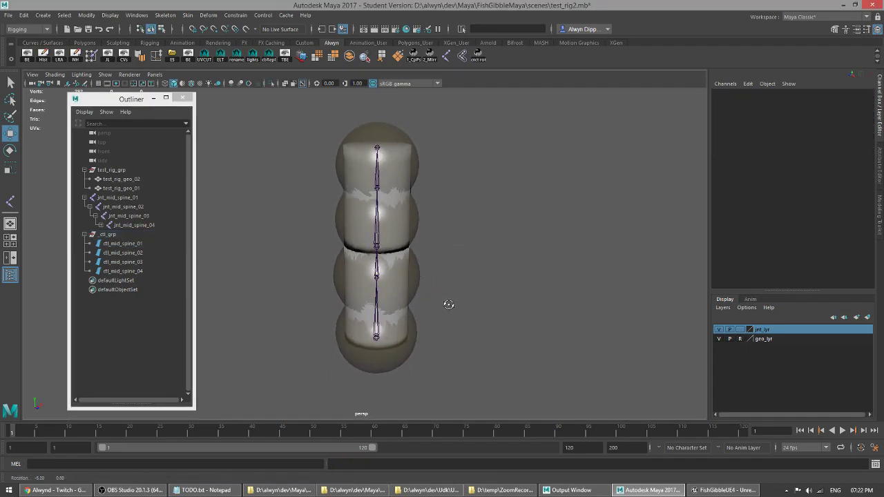
left_click(406, 345)
left_click(422, 288, "shift")
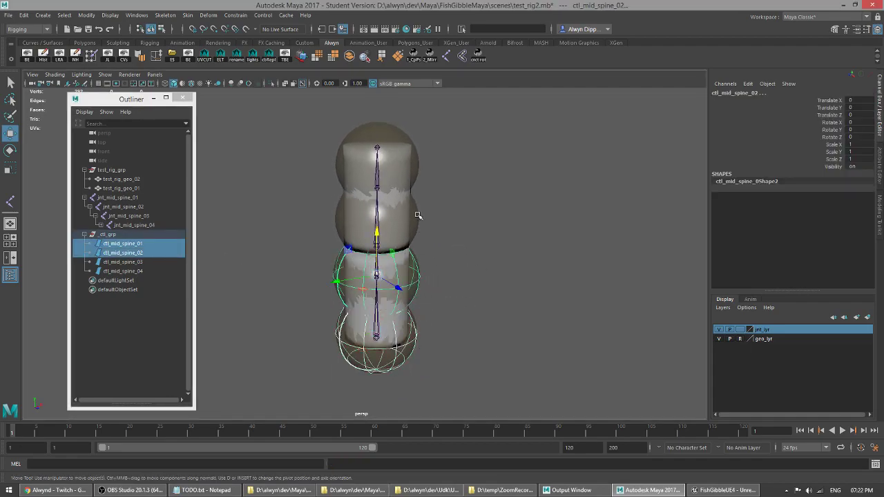
left_click(420, 217, "shift")
left_click(392, 132, "shift")
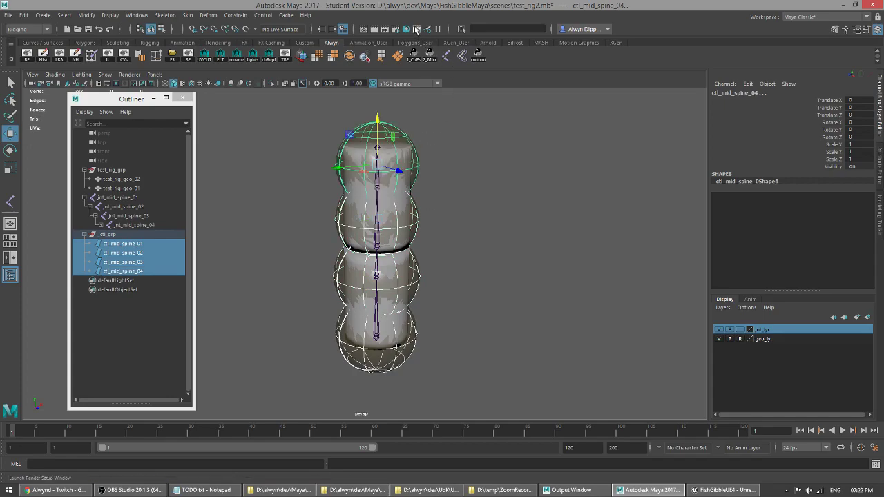
left_click(415, 114)
Step: Open the Hypershade and change rig_material's color to olive green with hue about 75, saturation 0.667 and value 0.181
left_click(406, 29)
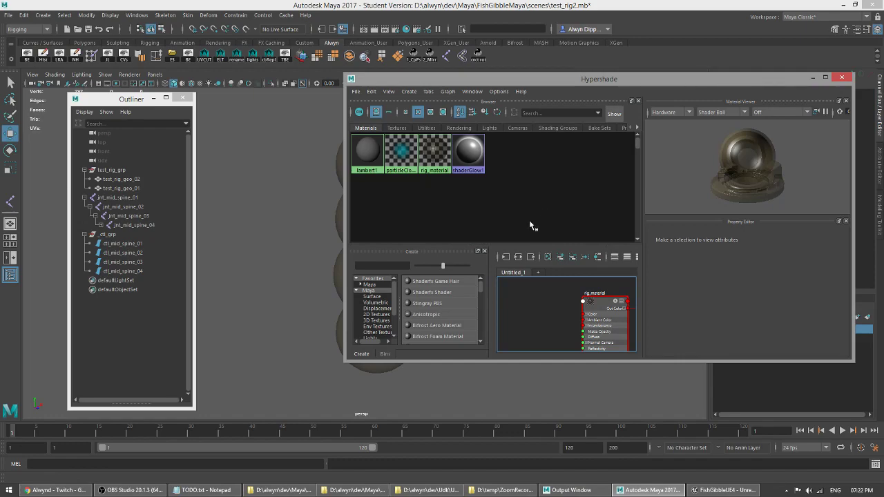
double_click(605, 80)
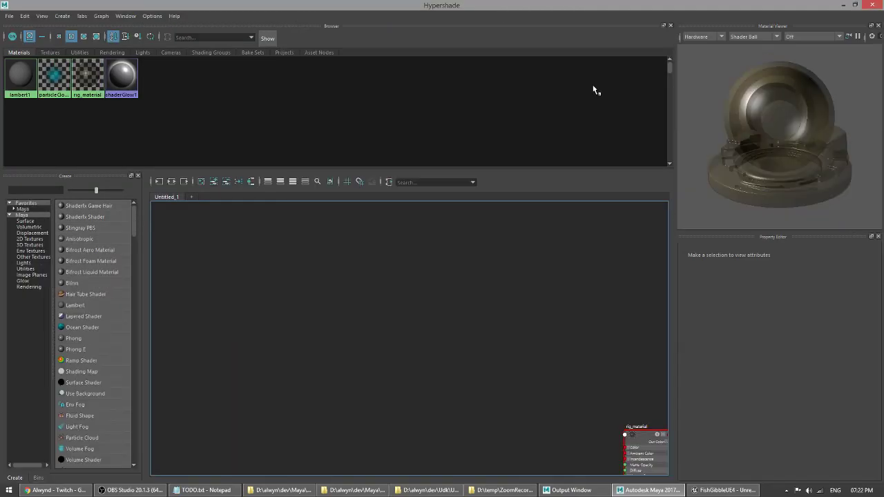
left_click(87, 78)
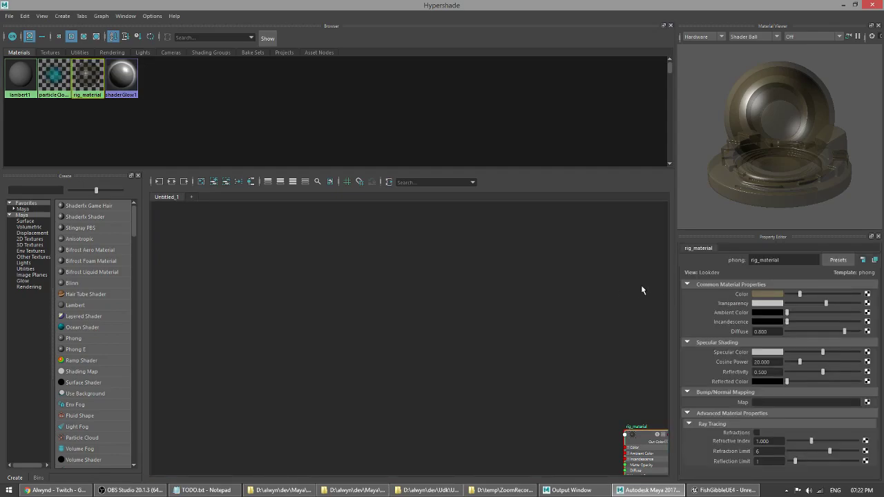
left_click(767, 295)
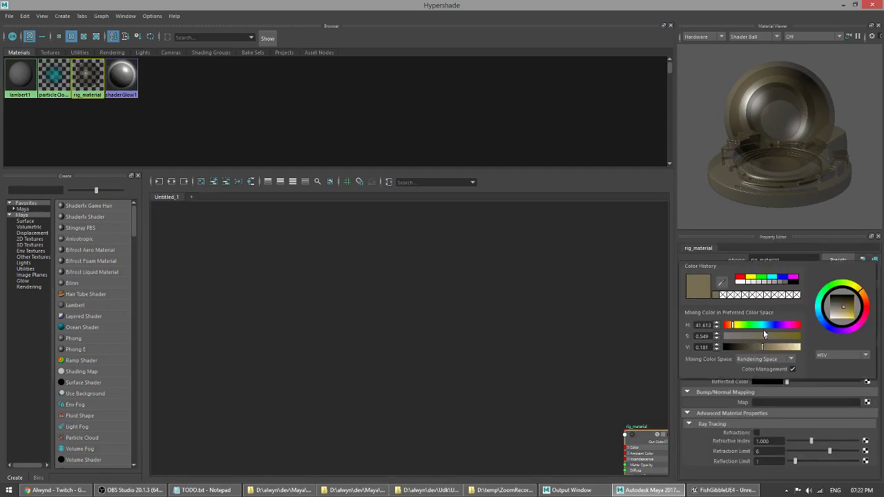
left_click_drag(850, 293, 847, 283)
double_click(744, 4)
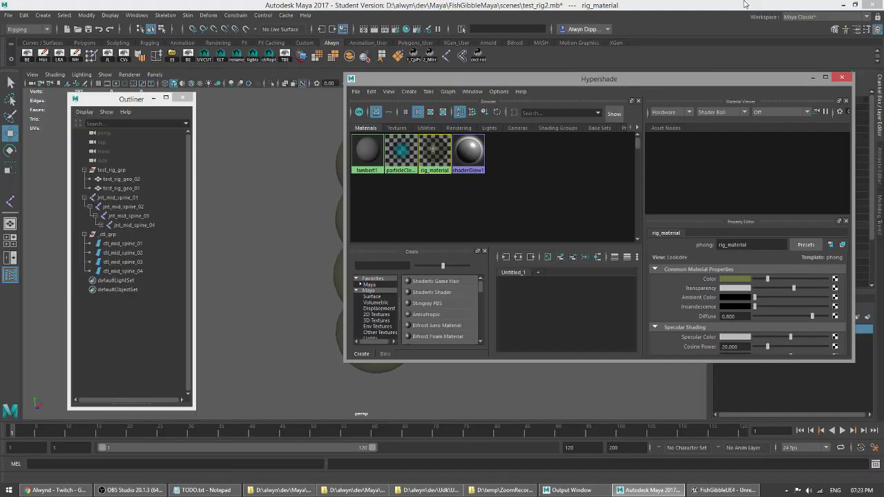
Step: Brighten rig_material's color to a pale yellow, about RGB 0.54, 0.54, 0.22, and close the Hypershade
middle_click_drag(225, 217, 221, 218, "alt")
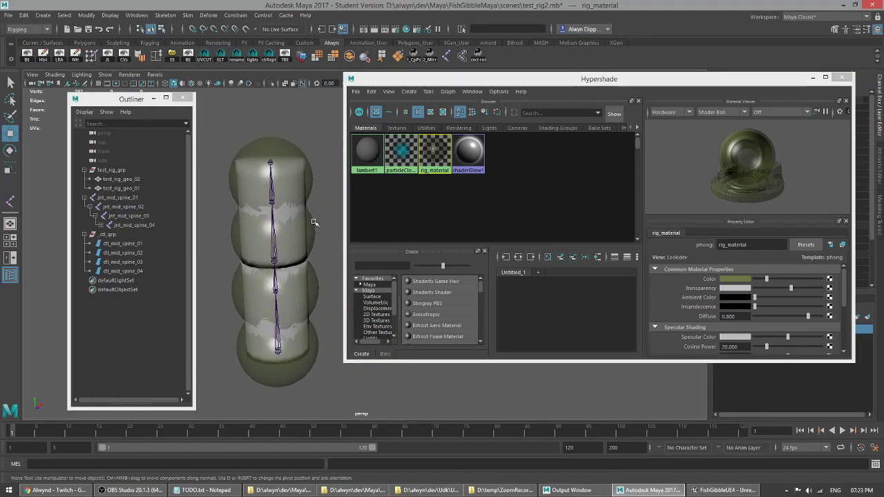
left_click(736, 279)
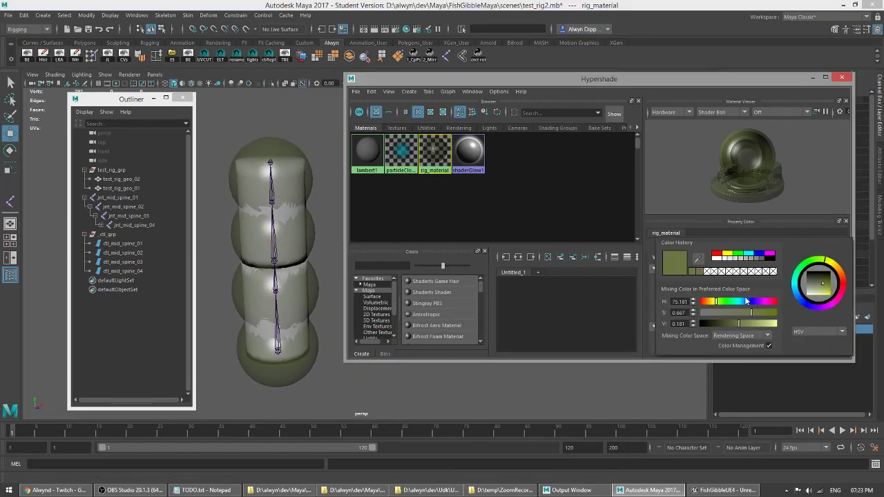
left_click_drag(825, 262, 819, 294)
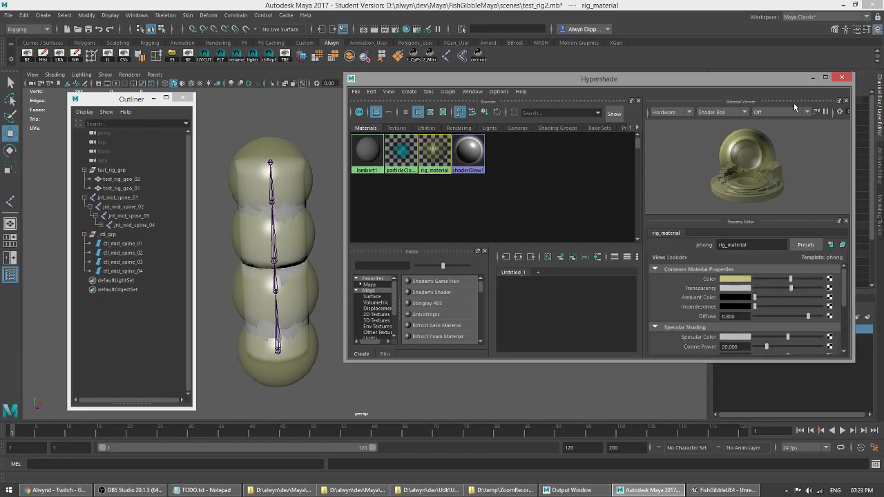
left_click(844, 78)
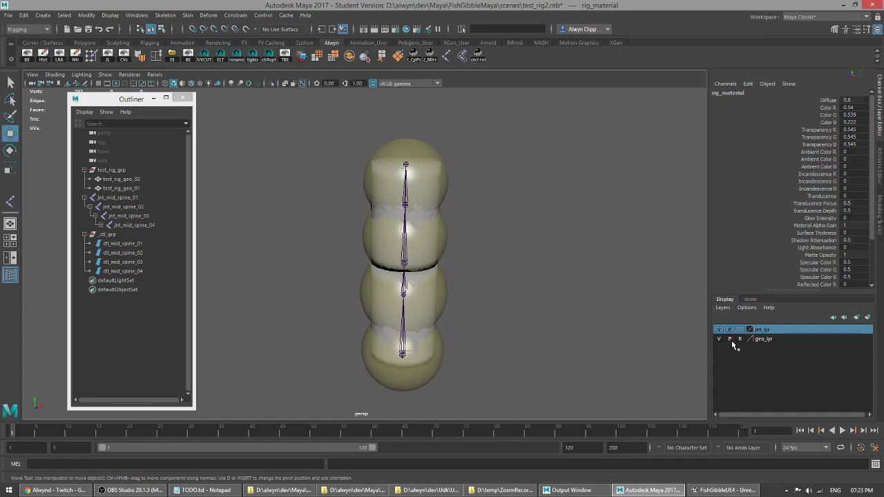
Step: Create a new display layer from the four controls ctl_mid_spine_01 to ctl_mid_spine_04
left_click(123, 243)
left_click(124, 270, "shift")
left_click(867, 319)
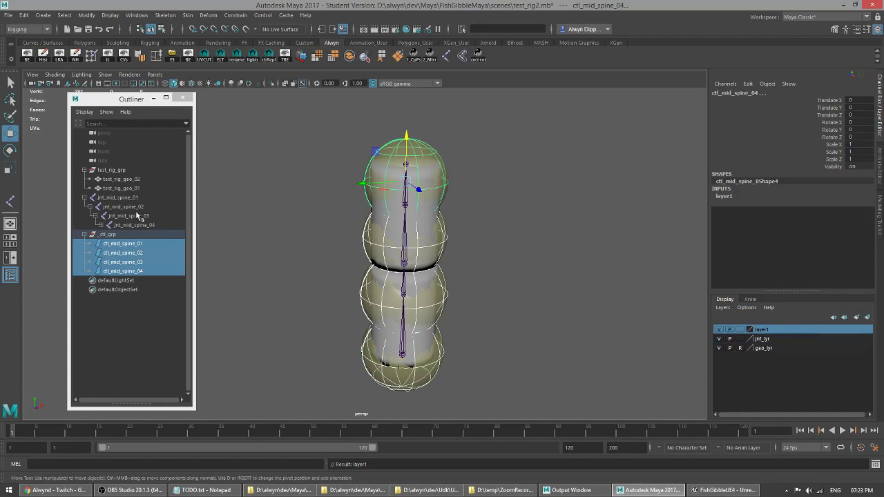
Step: Add the _ctl_grp group to the layer1 display layer
left_click(119, 235)
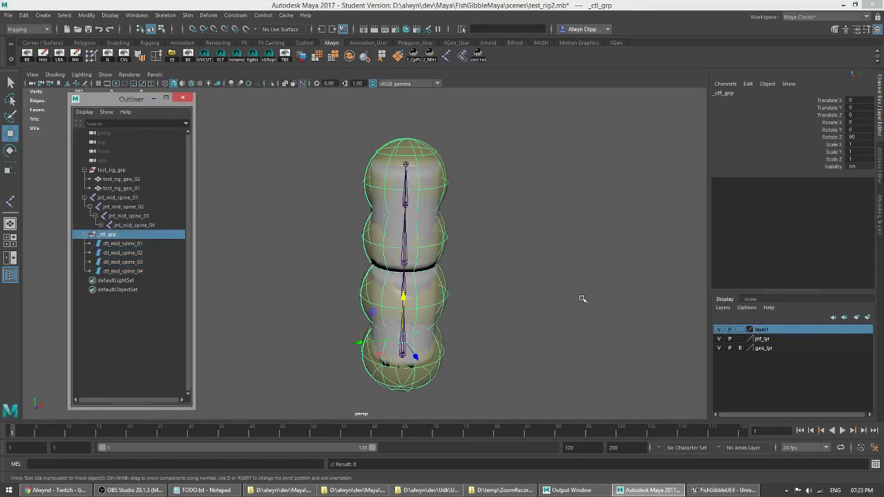
right_click(785, 338)
left_click(818, 349)
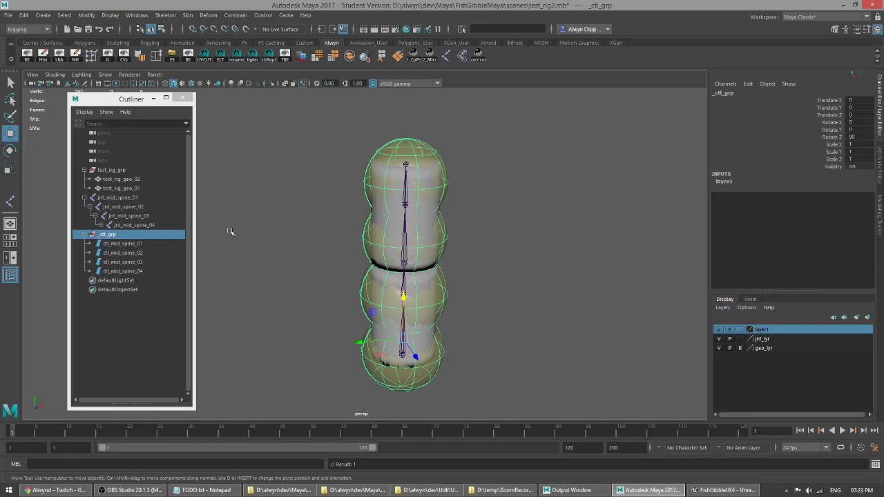
Step: Remove the four spine controls and the _ctl_grp group from the layer1 display layer
left_click(131, 244)
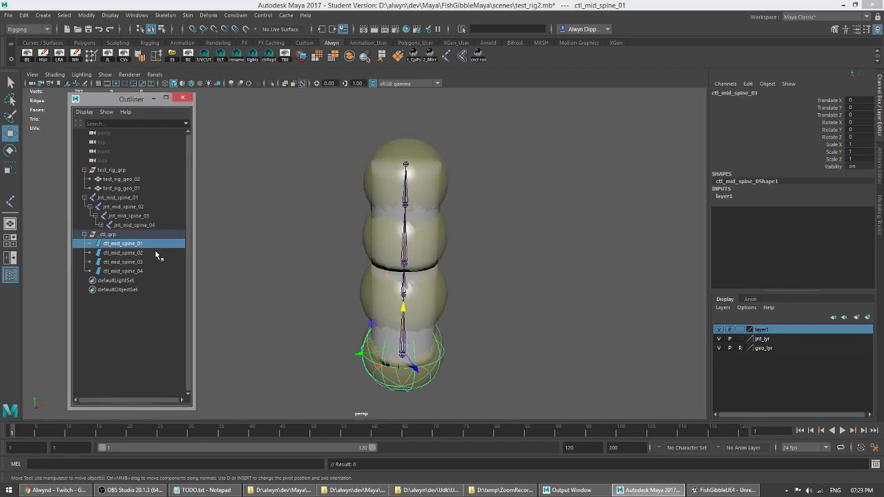
right_click(785, 335)
left_click(832, 362)
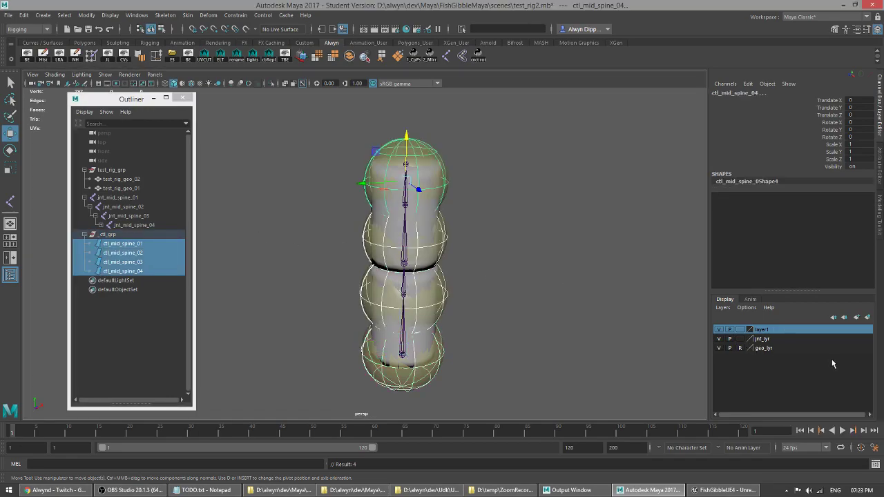
left_click(122, 243)
left_click(108, 235)
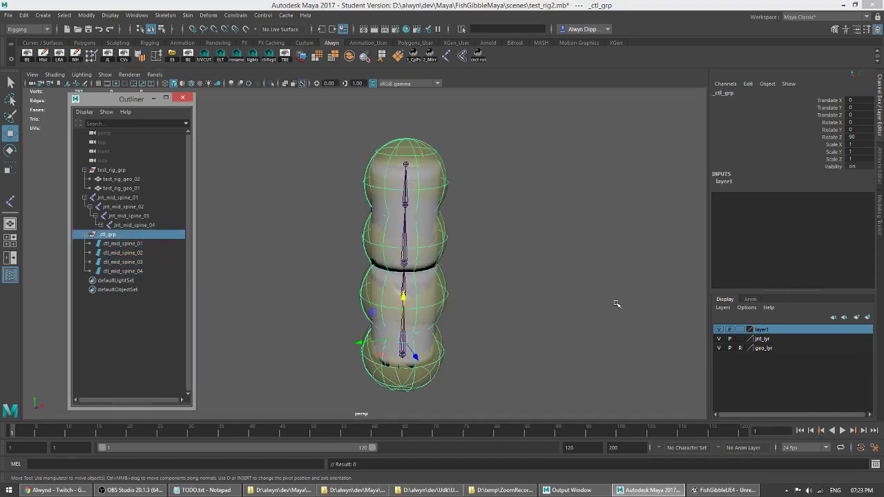
right_click(812, 336)
left_click(819, 362)
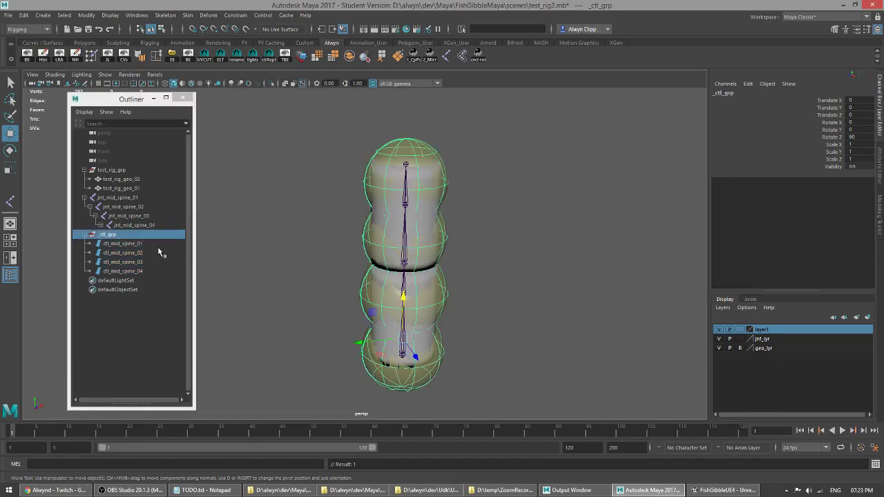
Step: Add the controls ctl_mid_spine_01 to ctl_mid_spine_04, without their group, to the layer1 display layer
left_click(154, 246)
left_click(142, 271, "shift")
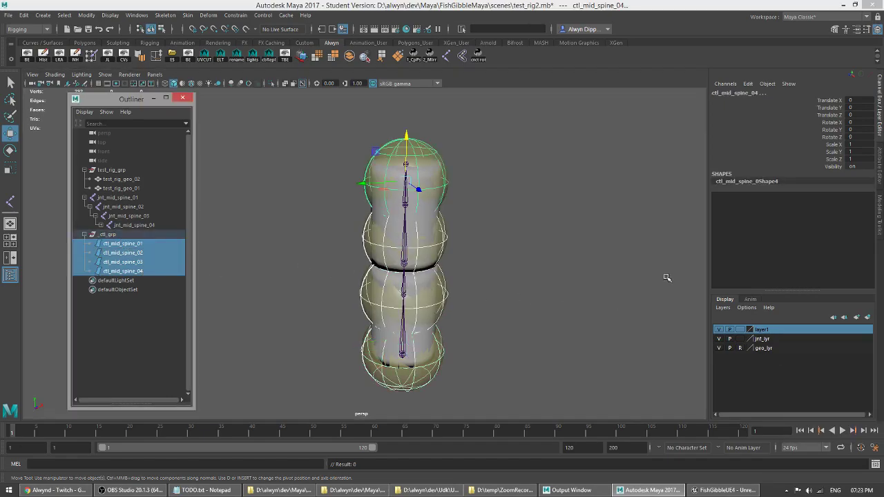
right_click(777, 330)
left_click(819, 348)
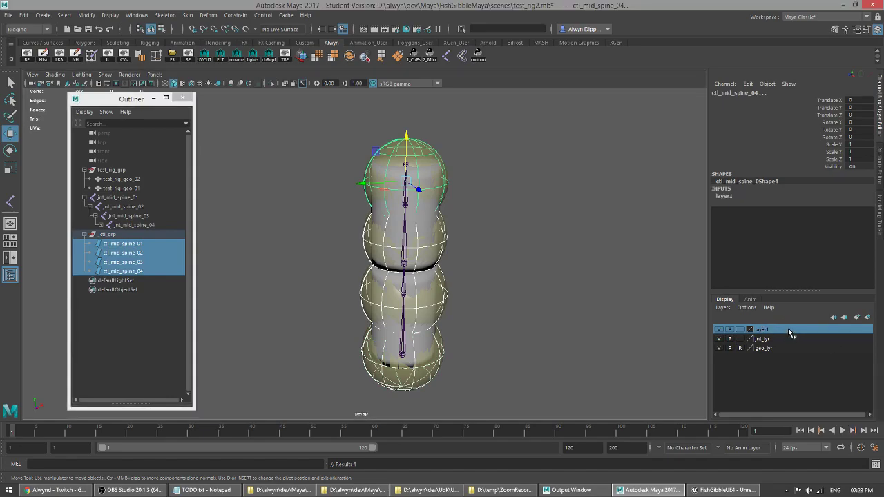
Step: Rename the display layer layer1 as ctl_grp
double_click(788, 329)
left_click_drag(379, 182, 317, 180)
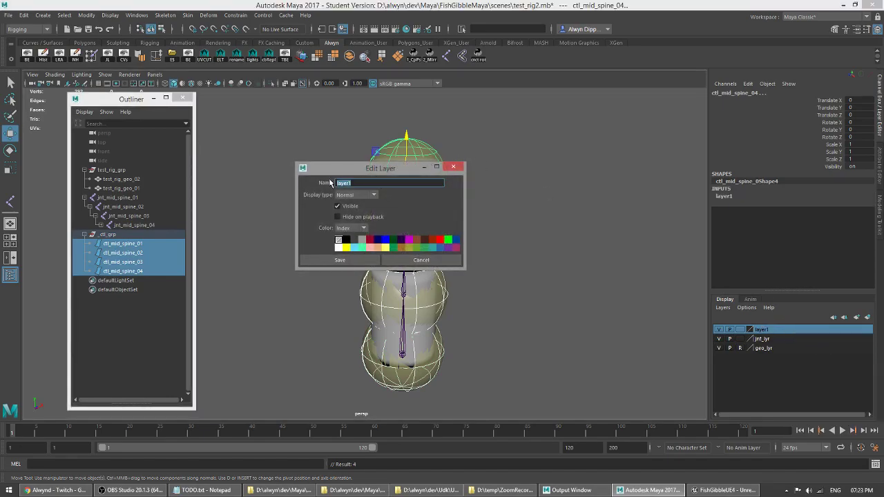
type("ctl_grp")
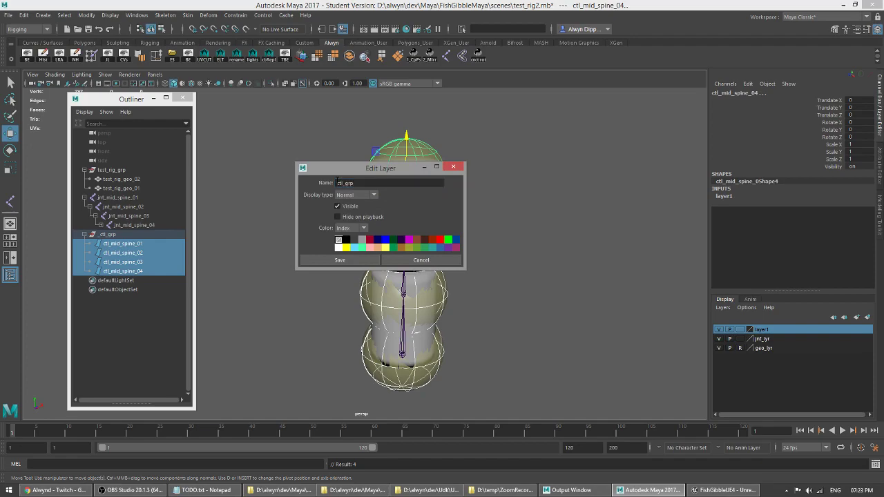
left_click(340, 259)
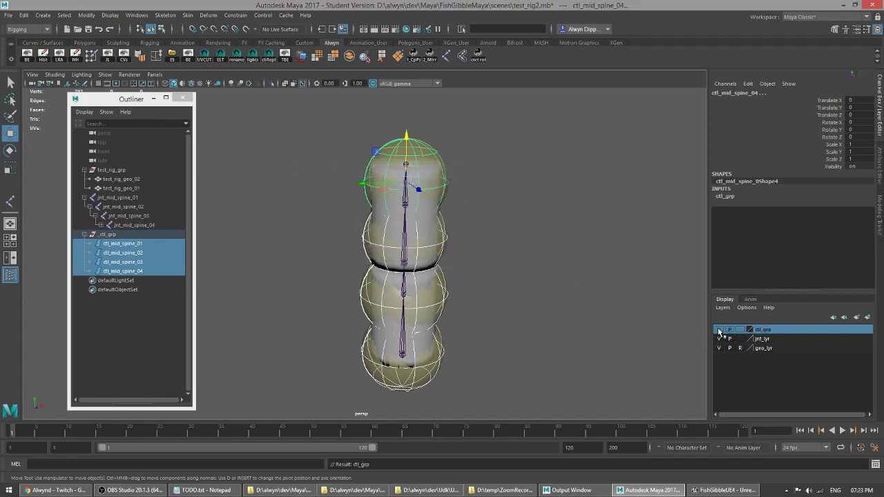
Step: Check the ctl_grp layer's contents by hiding it and showing it again, and frame the rig
left_click(719, 329)
left_click(560, 271)
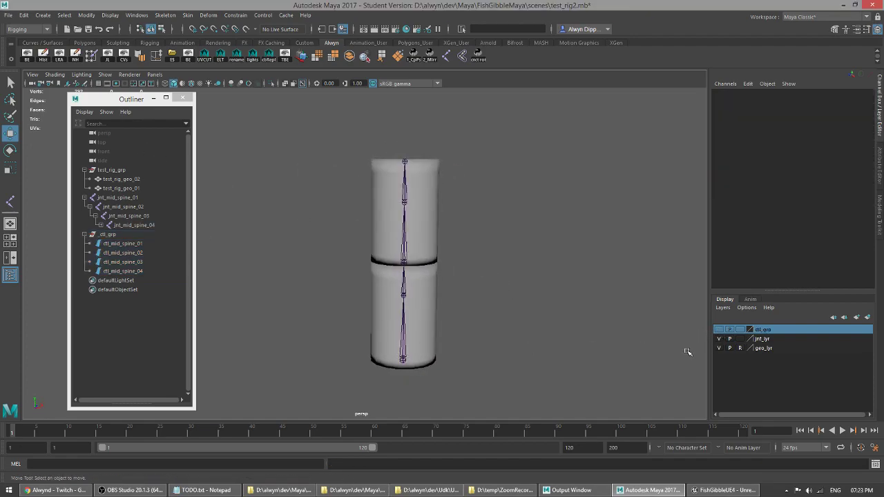
left_click(720, 329)
key("f")
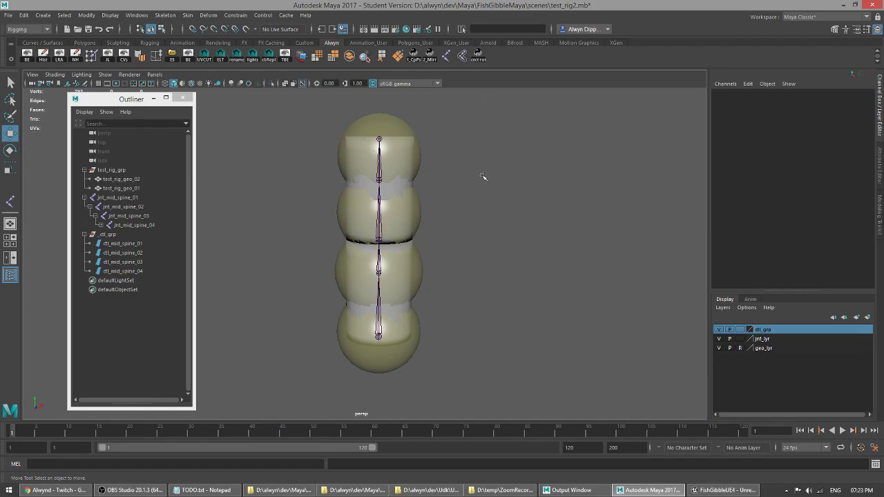
Step: Try rotating the control ctl_mid_spine_01 to see whether the rig follows, and undo the rotation
left_click(389, 353)
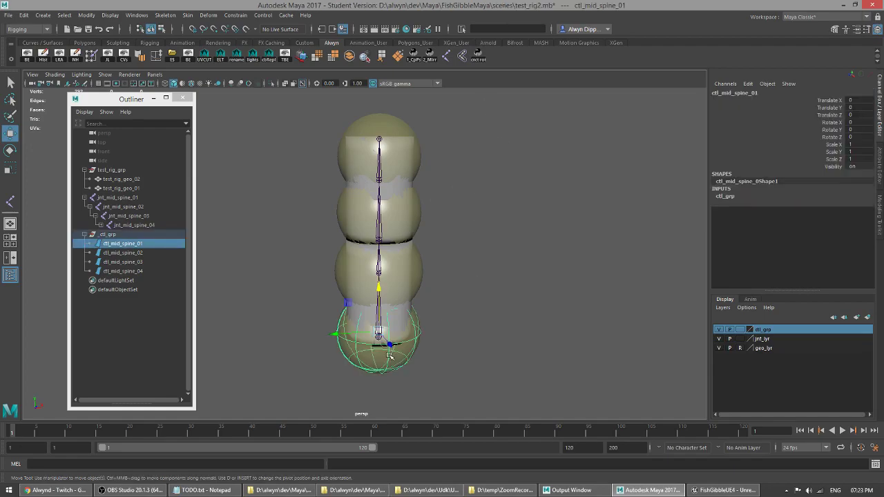
key("e")
mouse_move(396, 329)
left_mouse_down()
mouse_move(410, 350)
mouse_move(383, 326)
left_mouse_up()
key("ctrl+z")
Step: Try rotating the joint jnt_mid_spine_01 about Y with geo_lyr toggled, undo the rotation and show geo_lyr again
left_click(131, 198)
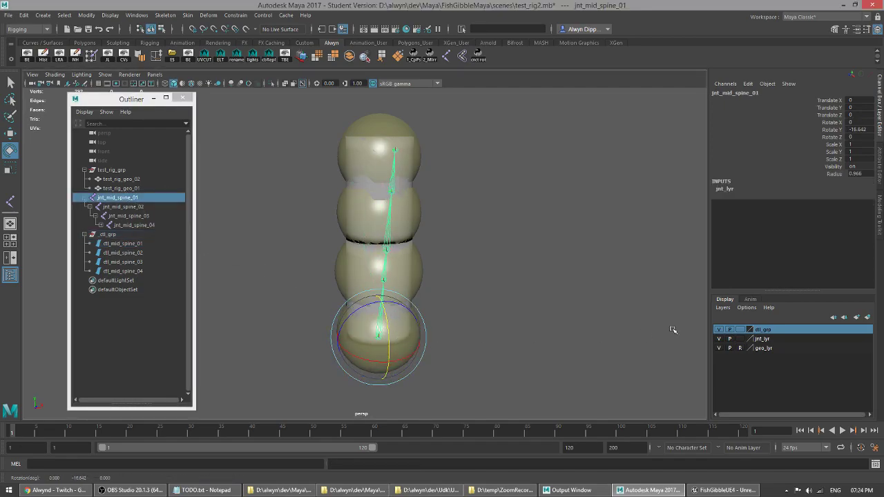
left_click(719, 348)
key("ctrl+z")
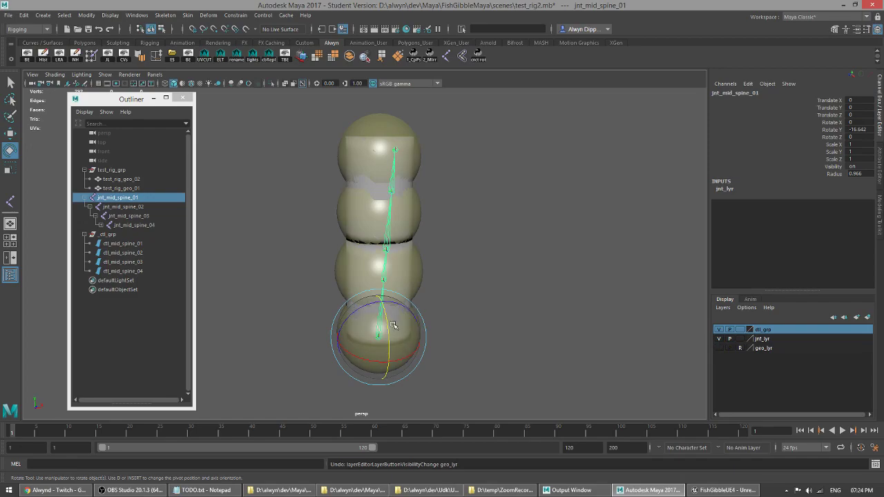
key("ctrl+z")
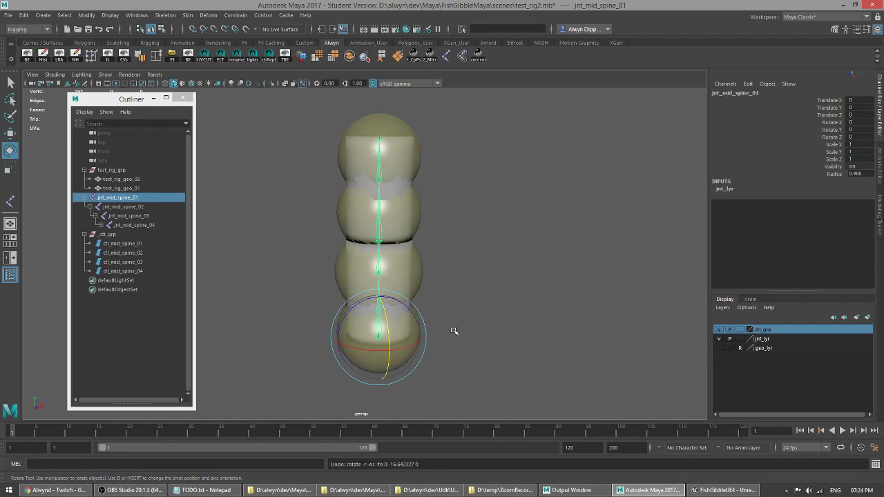
left_click(719, 348)
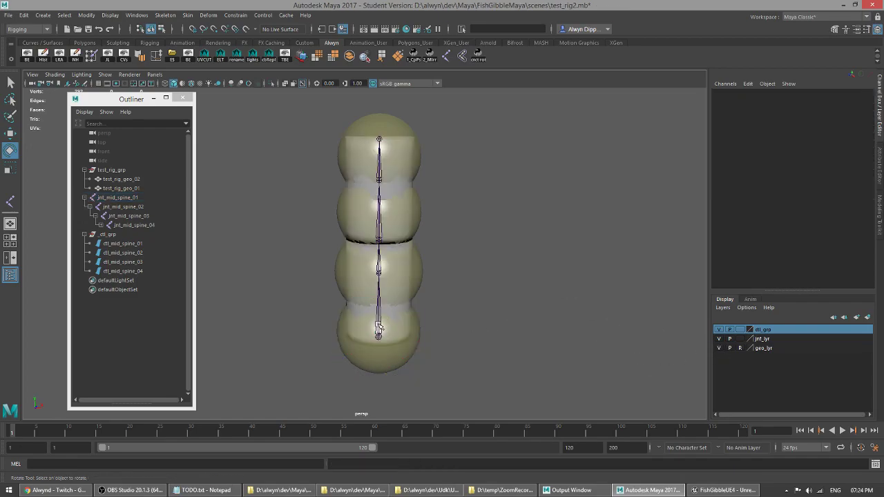
Step: Test free rotation of the joint jnt_mid_spine_01 and the control ctl_mid_spine_01 in turn, undoing each rotation
left_click_drag(403, 332, 401, 352)
key("ctrl+z")
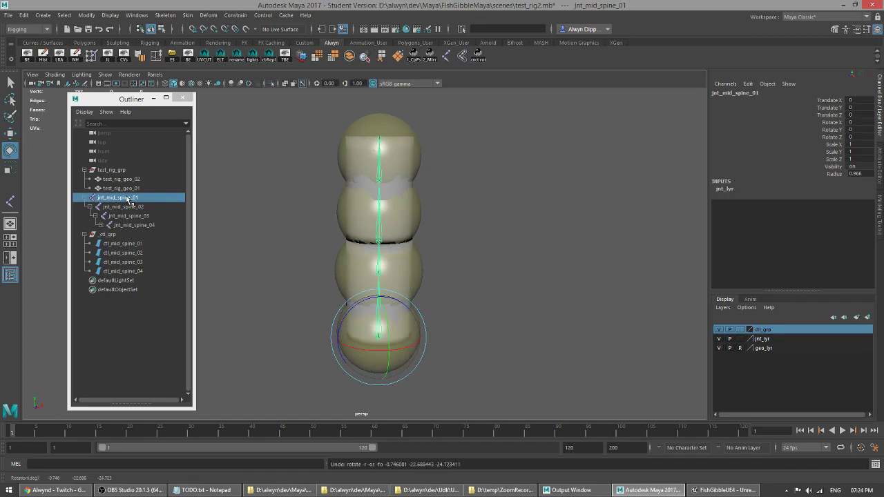
left_click(138, 243)
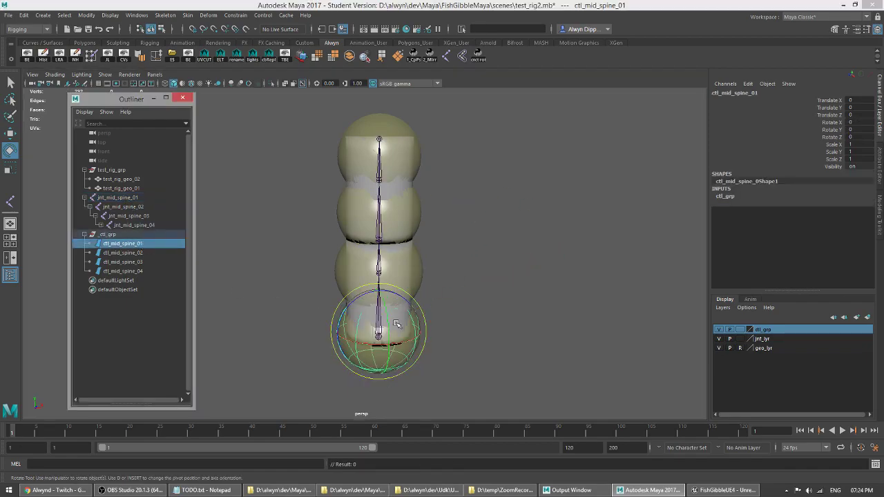
key("ctrl+z")
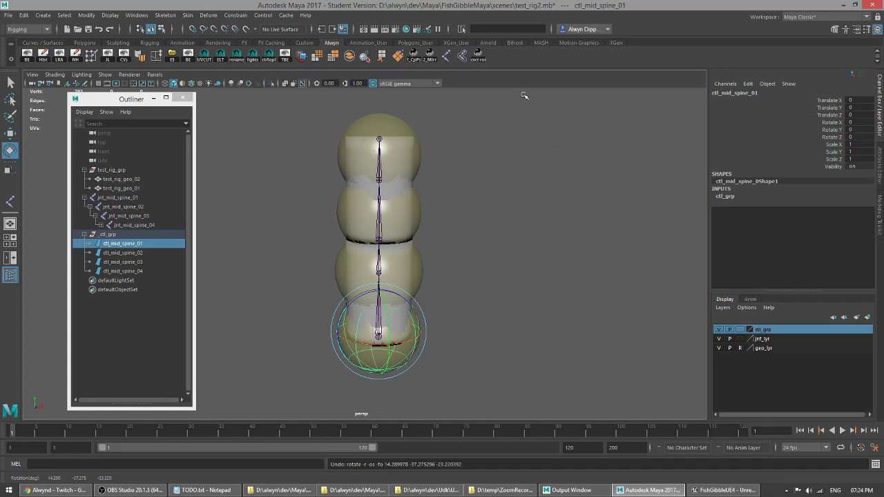
Step: Examine the connectAttr and parentConstraint calls in the Python script of the cnct rot shelf command, and close the Shelf Editor
right_click(478, 55)
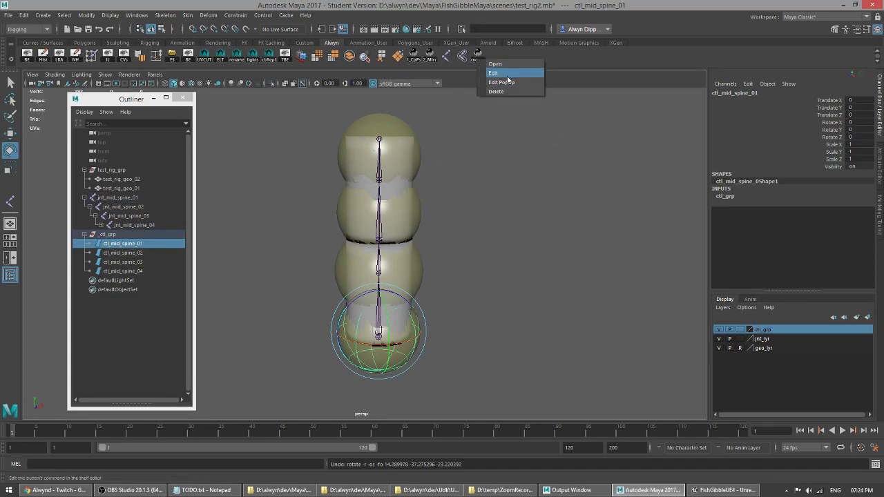
left_click(499, 74)
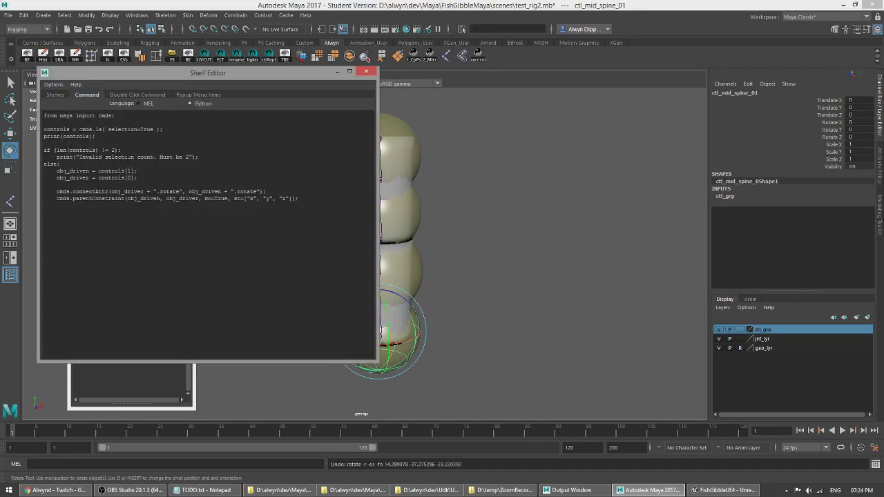
key("ctrl+a")
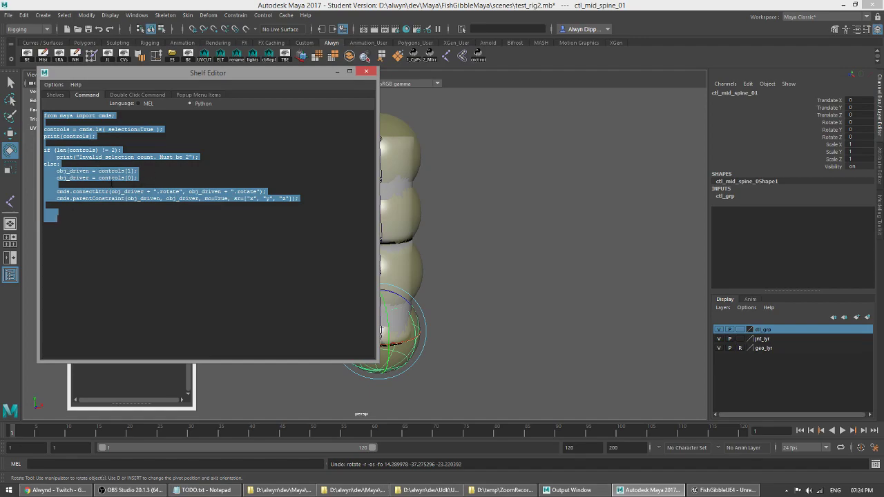
double_click(87, 192)
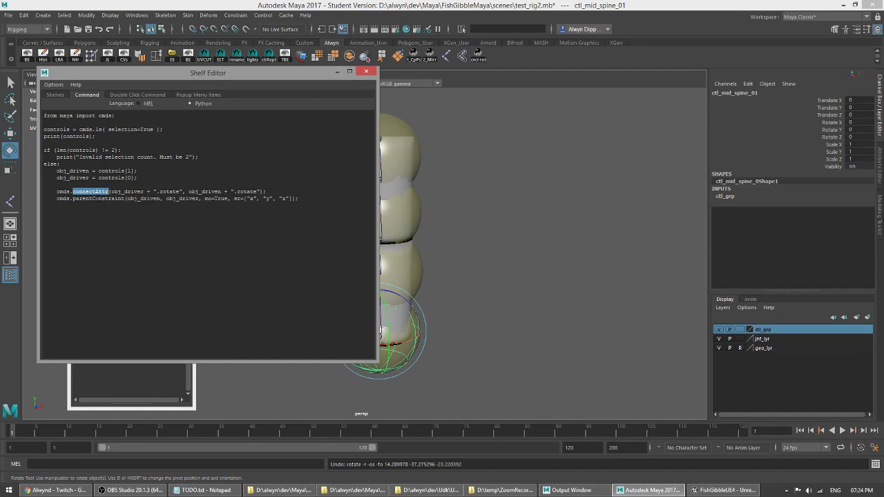
double_click(98, 198)
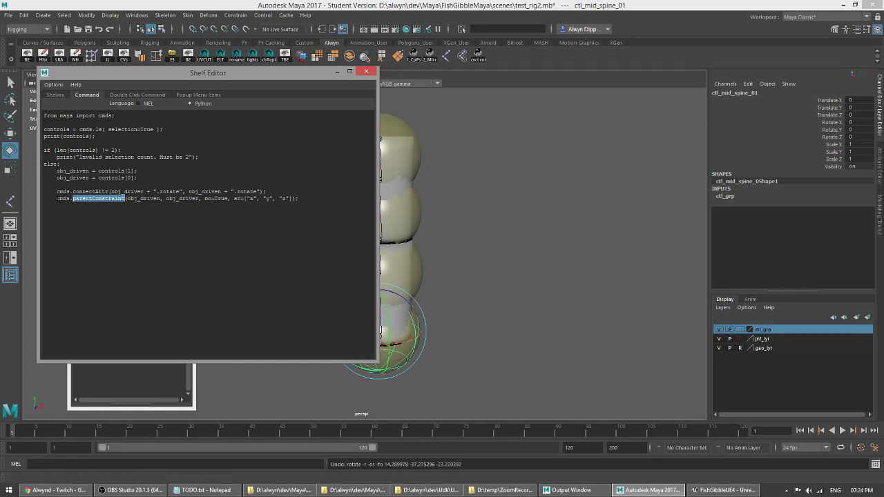
left_click(372, 73)
left_click(587, 260)
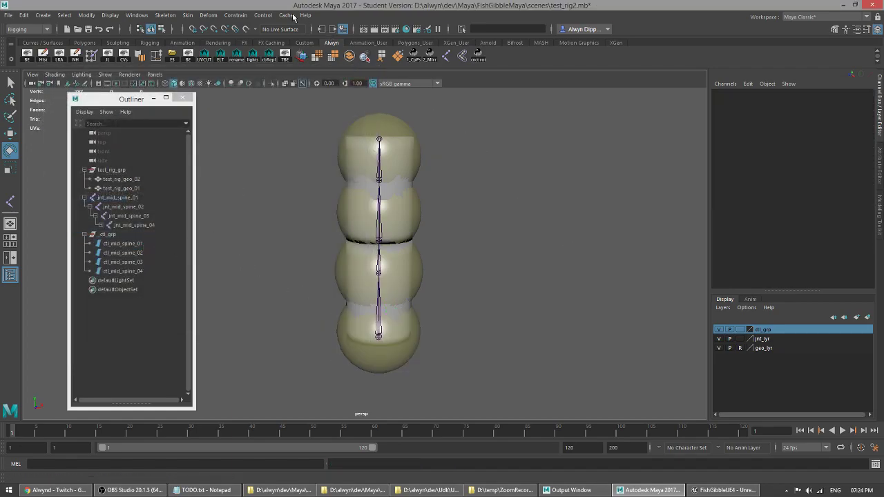
Step: Open the Node Editor and add the control ctl_mid_spine_01 and the joint jnt_mid_spine_01 to its graph
left_click(86, 14)
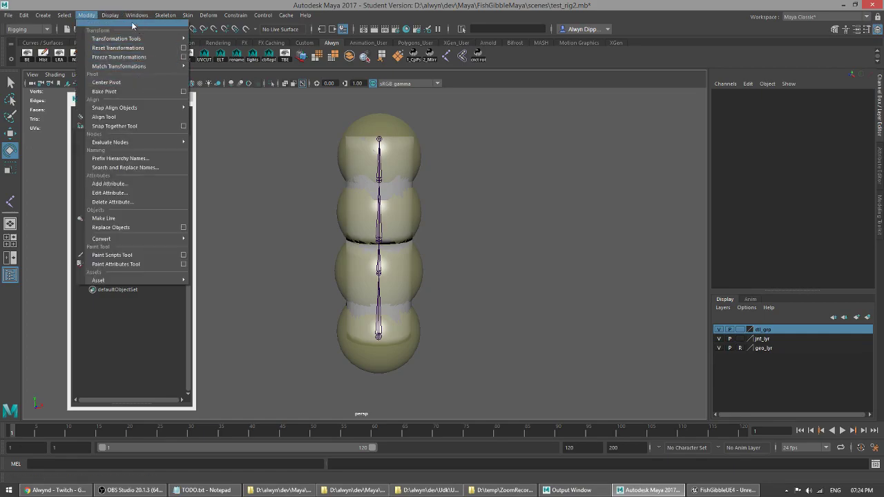
mouse_move(137, 14)
mouse_move(190, 48)
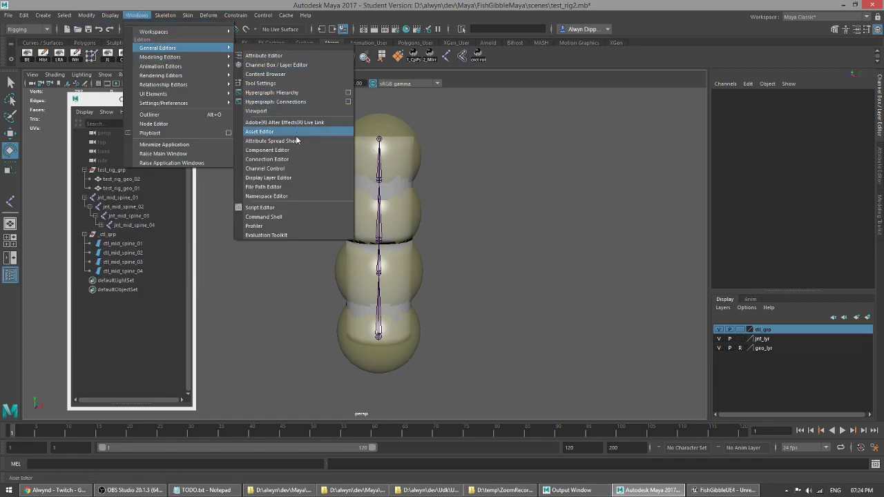
left_click(169, 125)
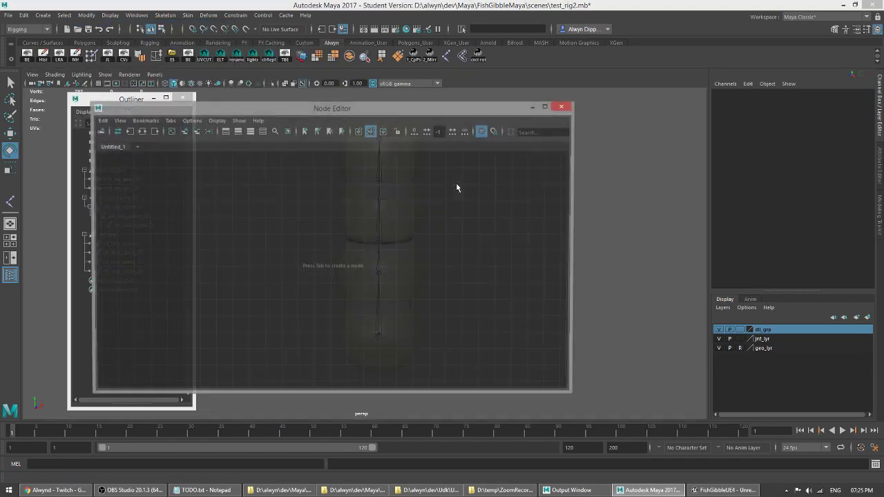
left_click_drag(296, 109, 478, 98)
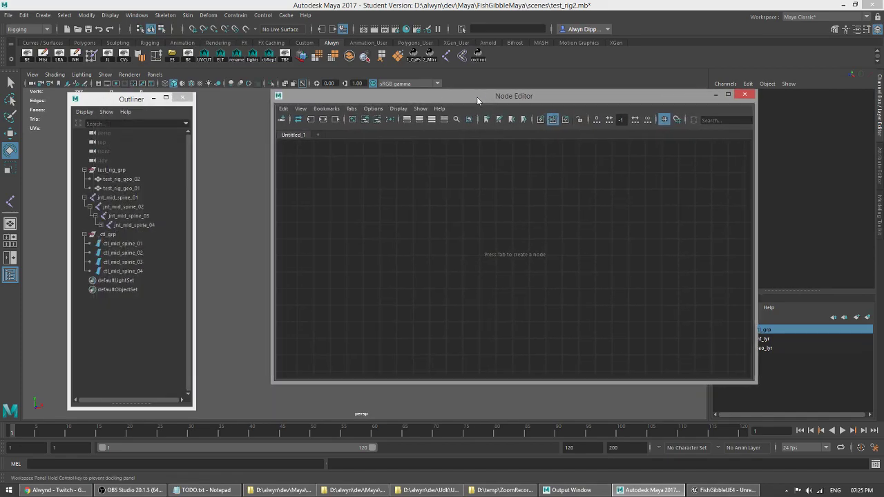
left_click(124, 244)
left_click(145, 198, "ctrl")
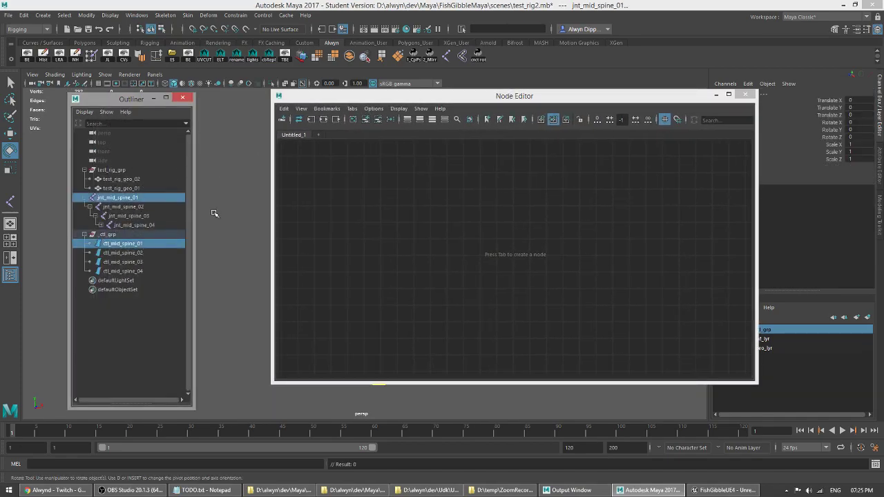
left_click(365, 119)
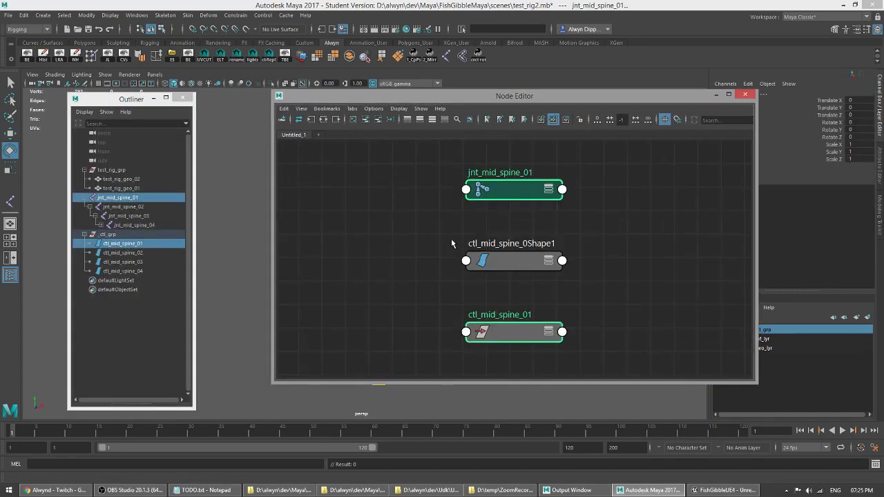
Step: Remove the ctl_mid_spine_0Shape1 node from the Node Editor graph
middle_click_drag(596, 235, 518, 233)
left_click(469, 257)
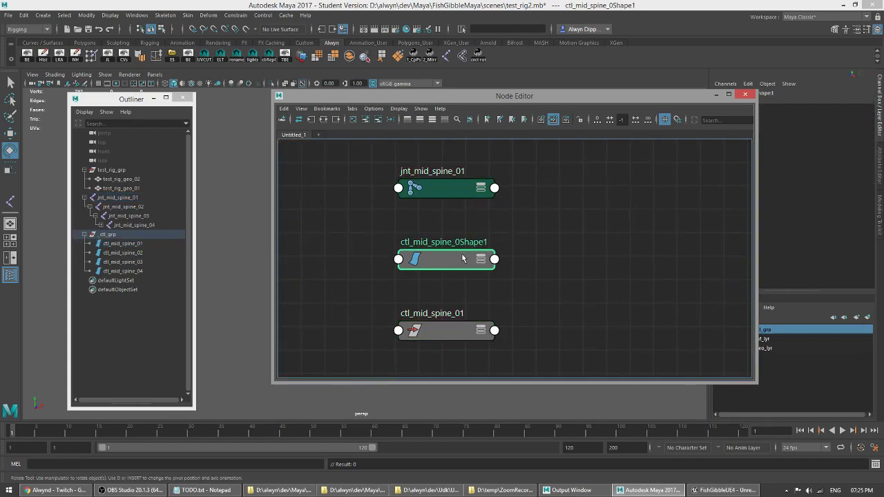
left_click(378, 120)
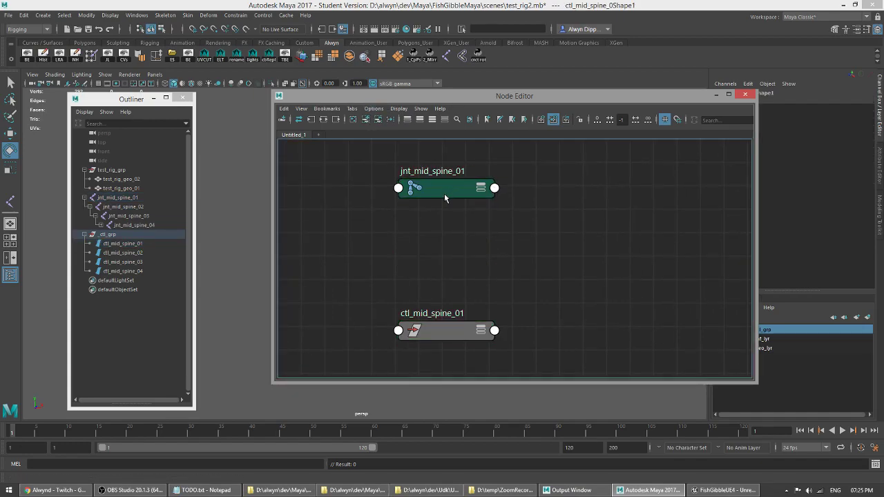
Step: Arrange the ctl_mid_spine_01 and jnt_mid_spine_01 nodes side by side, control before joint, and expand both to show their attributes
left_click_drag(451, 183, 583, 275)
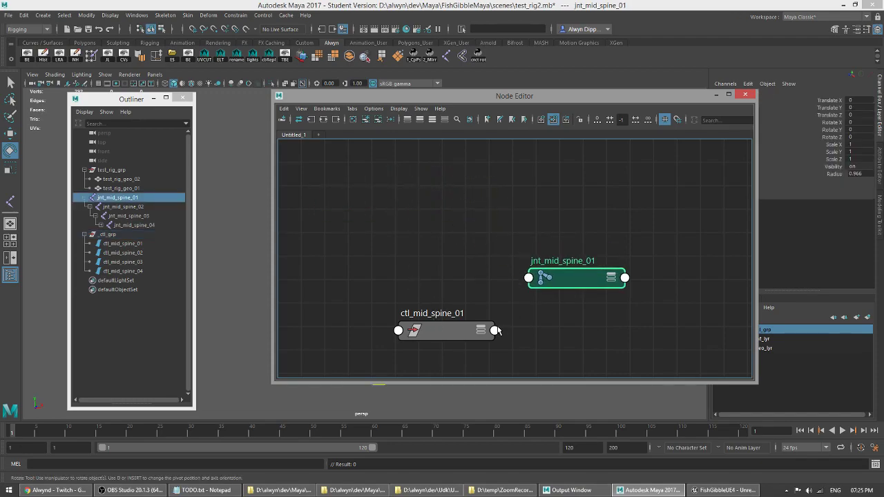
left_click_drag(462, 324, 376, 243)
left_click(399, 250)
left_click(399, 250)
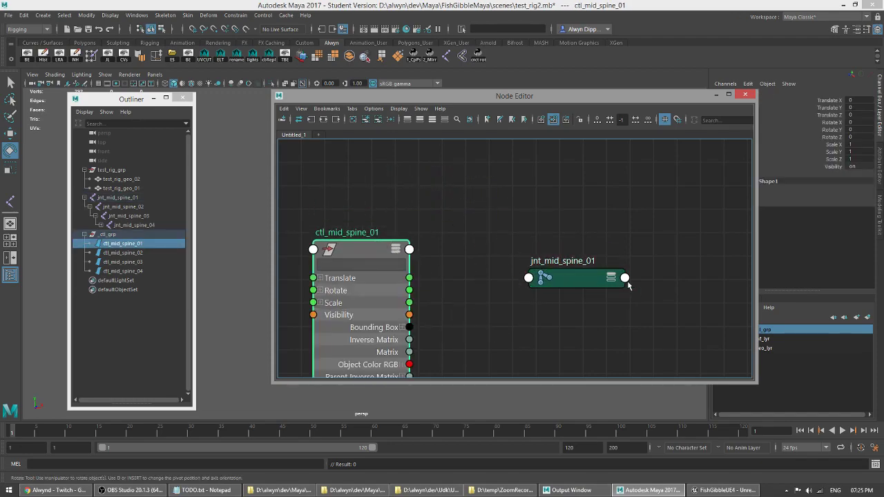
left_click(612, 277)
left_click(612, 278)
left_click_drag(569, 281, 566, 203)
left_click_drag(361, 246, 364, 198)
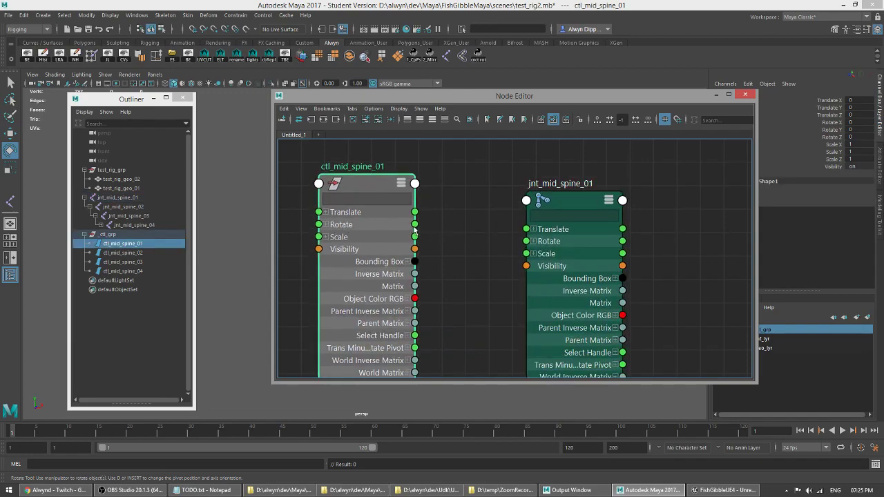
Step: Connect the Rotate output of ctl_mid_spine_01 to the Rotate input of jnt_mid_spine_01 and close the Node Editor
left_click_drag(415, 224, 461, 220)
left_click_drag(415, 224, 527, 241)
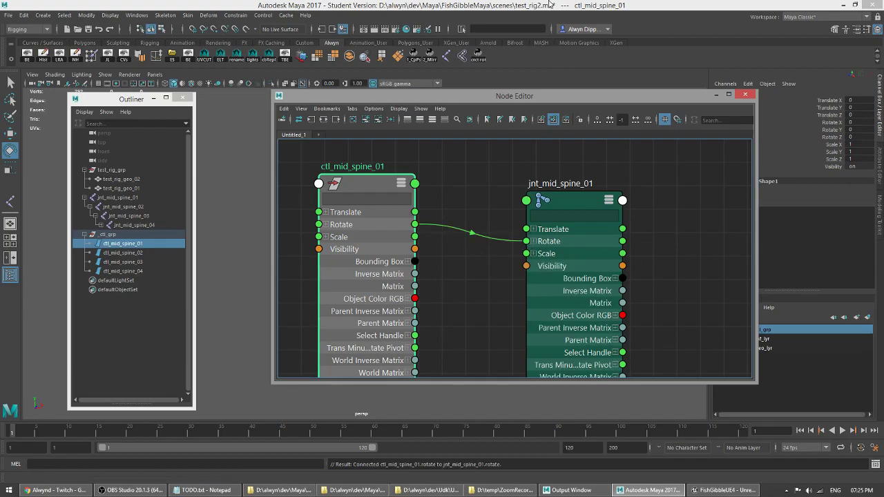
left_click(745, 94)
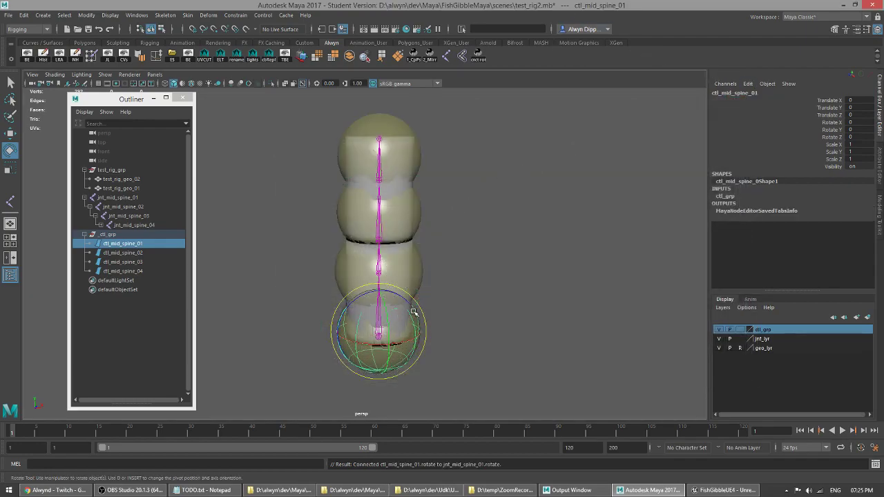
Step: Test the rotate connection by rotating ctl_mid_spine_01 freely, and undo the rotations
left_click(171, 251)
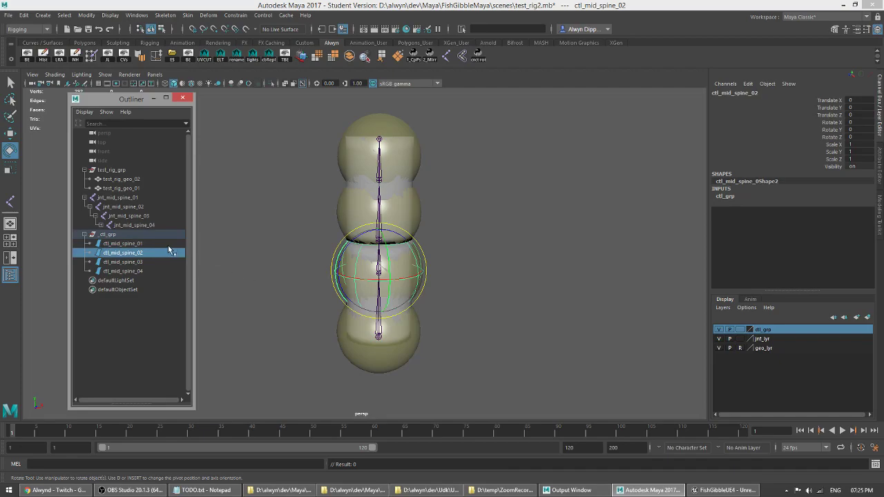
left_click(170, 243)
left_click_drag(395, 315, 376, 349)
key("ctrl+z")
key("ctrl+z")
key("ctrl+z")
key("ctrl+z")
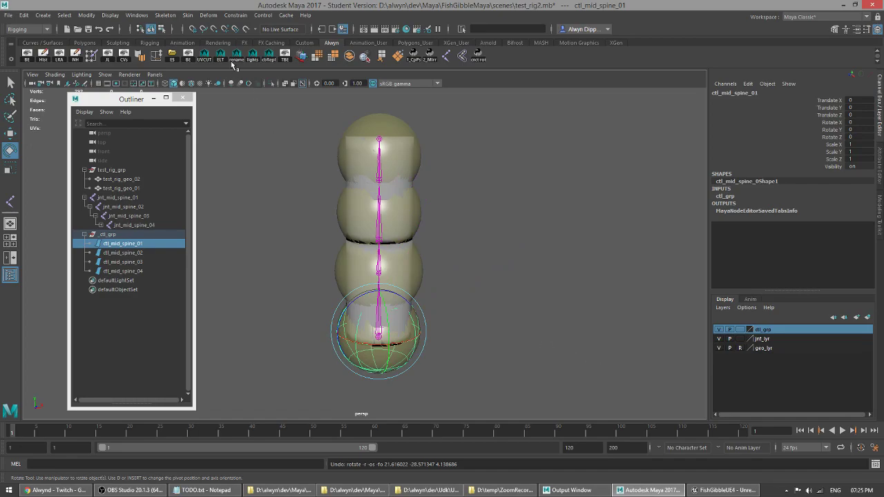
Step: Reopen the Node Editor and add the control ctl_mid_spine_02 and the joint jnt_mid_spine_02 to the existing graph
left_click(87, 15)
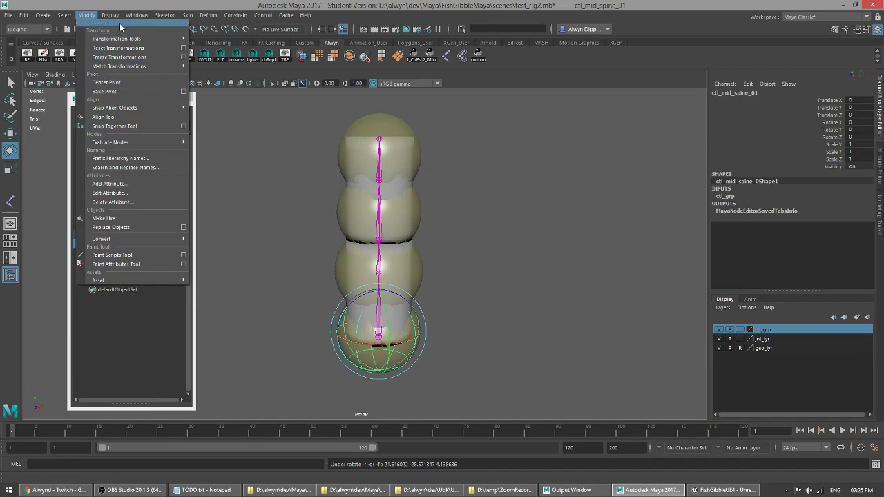
left_click(166, 130)
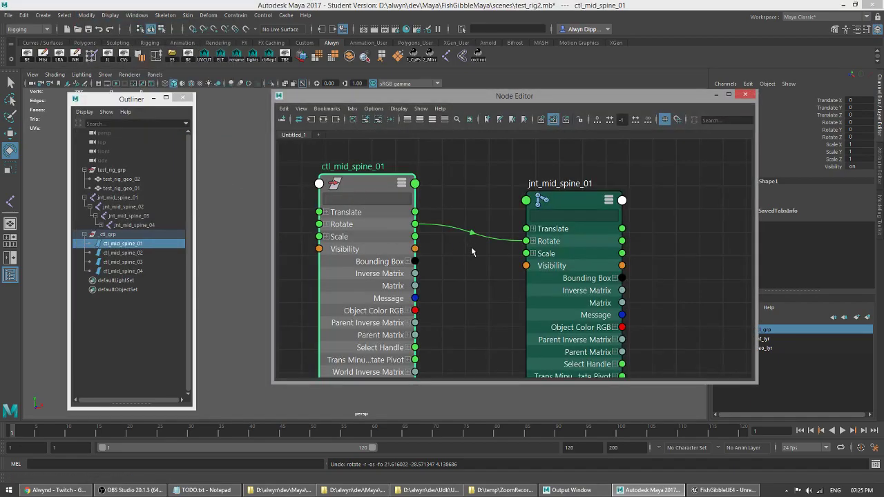
scroll(649, 249, "down", 6)
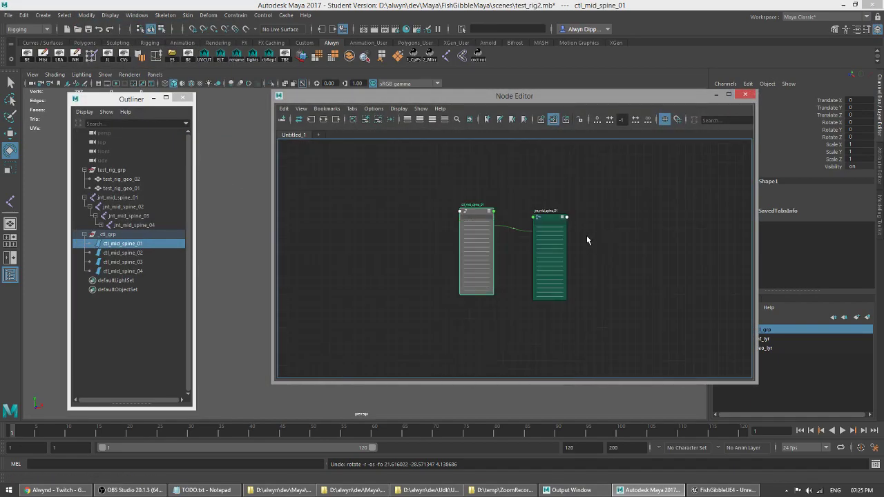
left_click(126, 253)
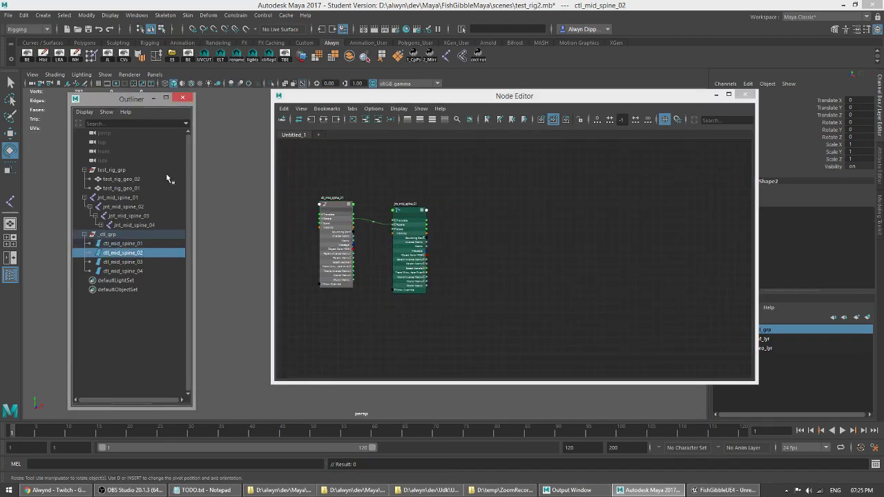
left_click(149, 209, "ctrl")
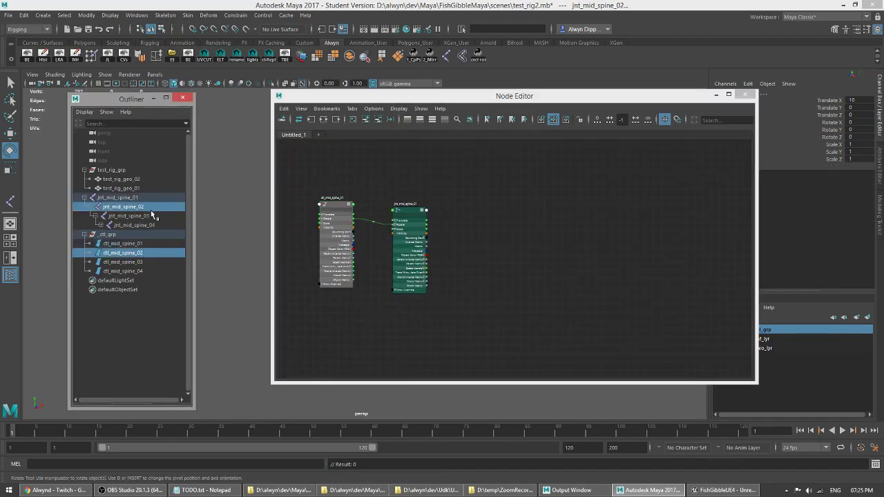
left_click(366, 120)
middle_click_drag(592, 243, 487, 247, "alt")
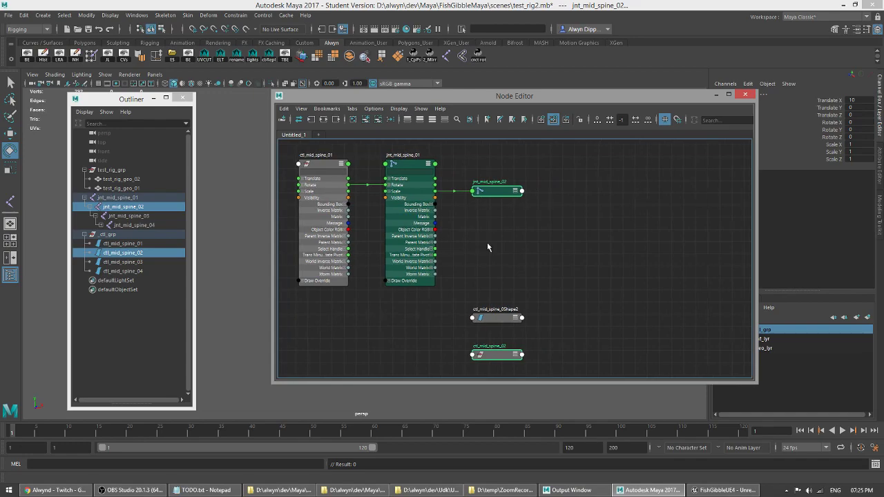
Step: Spread the jnt_mid_spine_02 and ctl_mid_spine_02 nodes apart and remove the control's shape node from the graph
left_click(503, 229)
left_click_drag(493, 192, 511, 223)
middle_click_drag(518, 246, 388, 219, "alt")
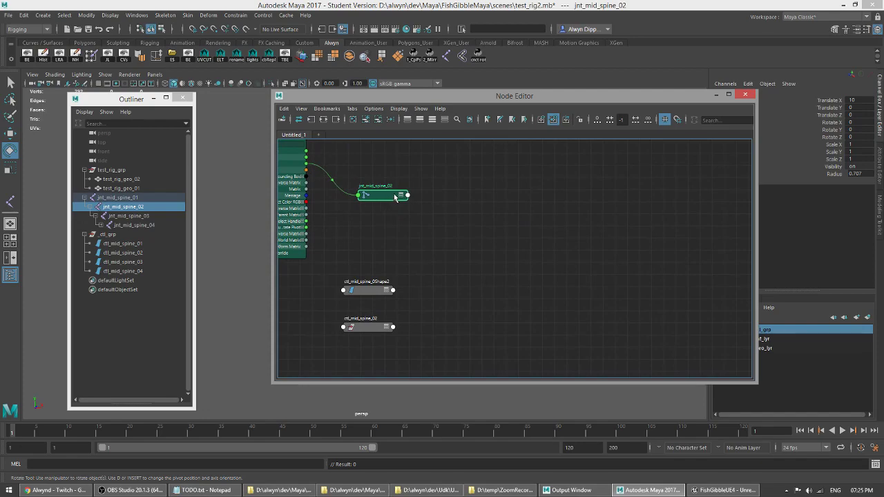
left_click_drag(364, 333, 446, 244)
left_click(368, 291)
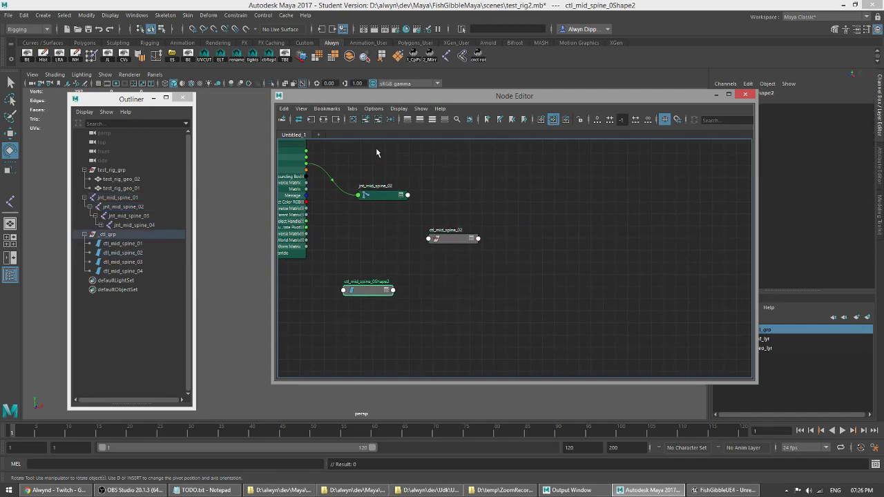
left_click(378, 120)
Step: Expand ctl_mid_spine_02 and jnt_mid_spine_02 side by side, connect the control's Rotate output to the joint's Rotate input, and close the Node Editor
left_click(468, 241)
left_click(469, 239)
left_click_drag(460, 244, 384, 234)
left_click_drag(386, 198, 501, 197)
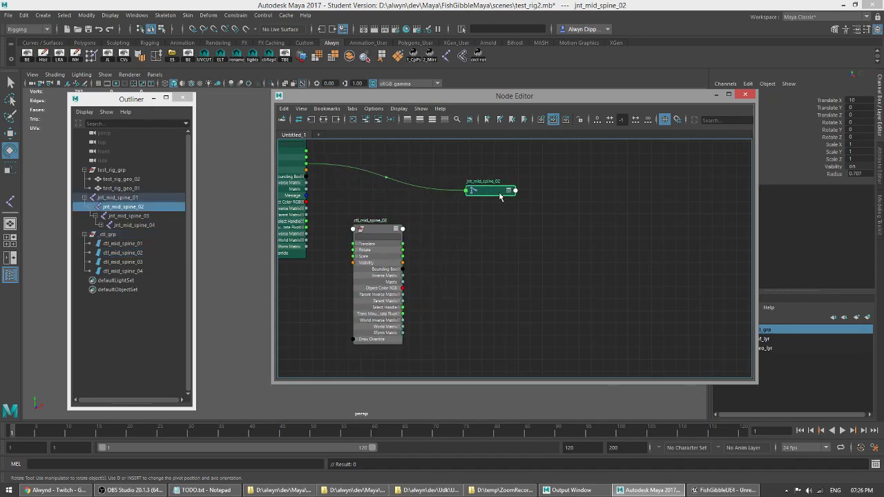
left_click(510, 192)
left_click_drag(402, 250, 467, 212)
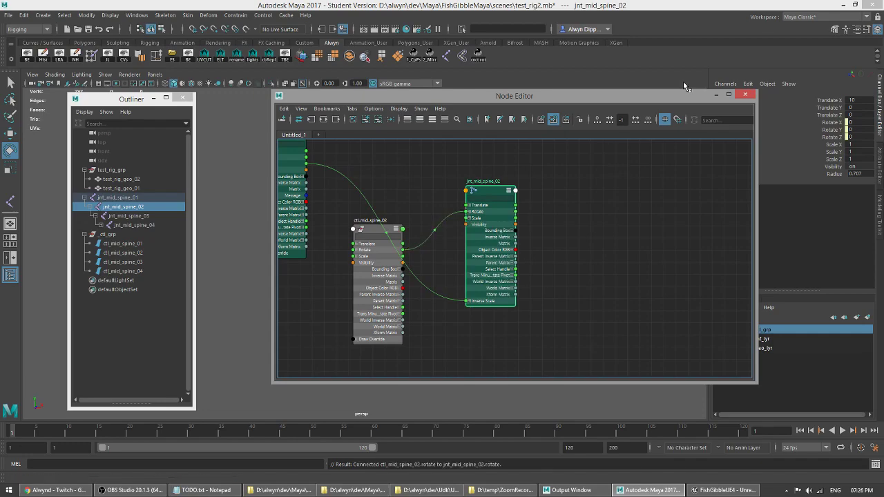
left_click(744, 95)
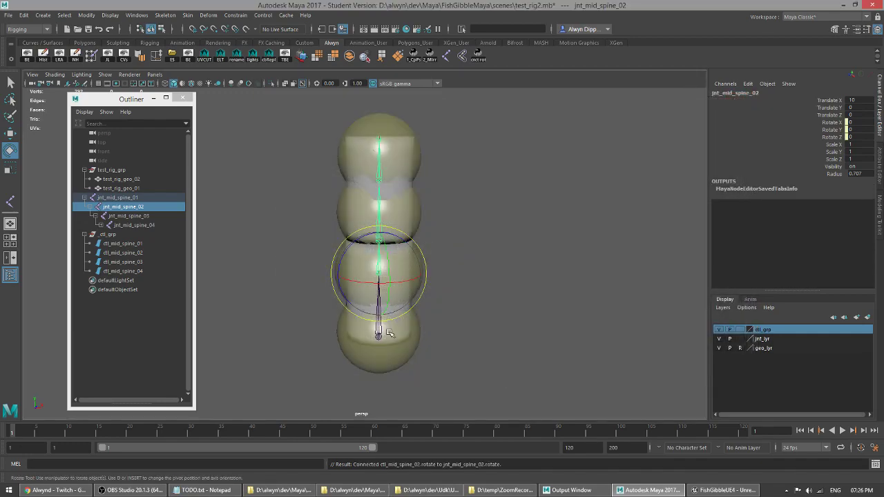
Step: Test the rotate connections by freely rotating ctl_mid_spine_01 and ctl_mid_spine_02, undoing each rotation
left_click(403, 355)
mouse_move(395, 322)
left_mouse_down()
mouse_move(415, 340)
mouse_move(417, 323)
mouse_move(393, 335)
mouse_move(387, 326)
mouse_move(394, 331)
mouse_move(397, 309)
left_mouse_up()
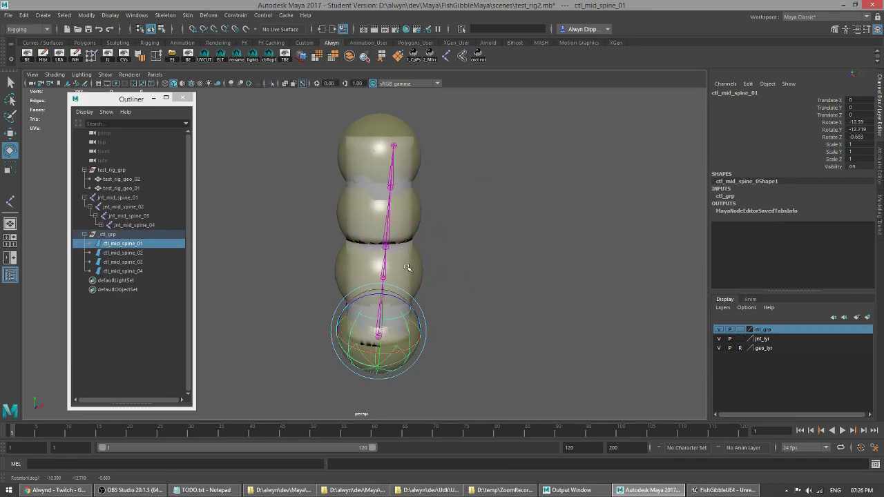
key("ctrl+z")
left_click(405, 267)
left_click_drag(399, 261, 430, 297)
key("ctrl+z")
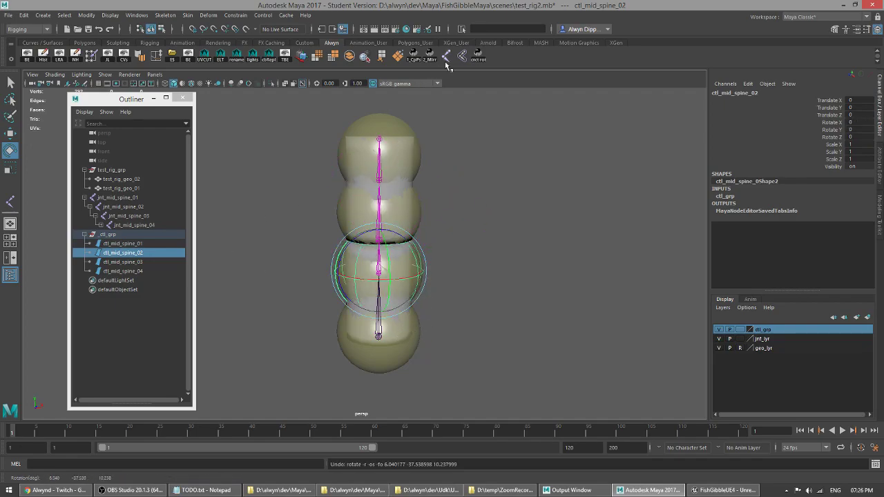
Step: Examine the parentConstraint line in the Python command of the cnct rot shelf script, then close the Shelf Editor
right_click(482, 58)
left_click(500, 69)
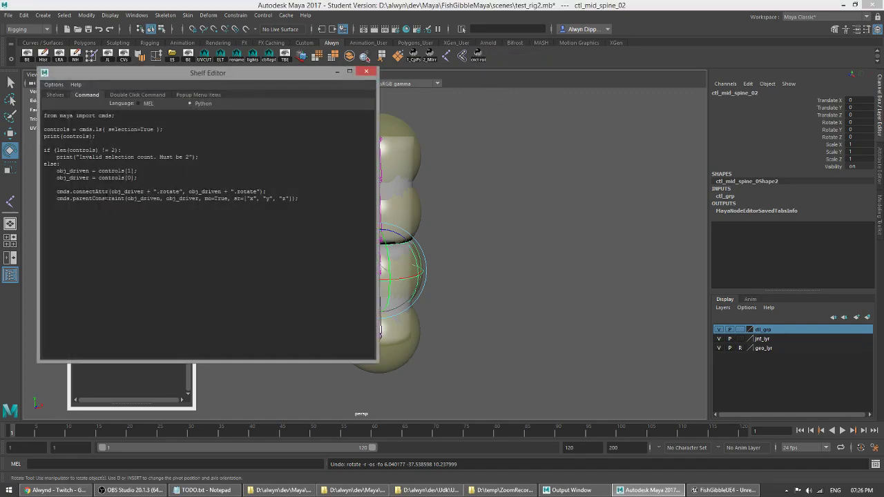
double_click(106, 198)
left_click(365, 73)
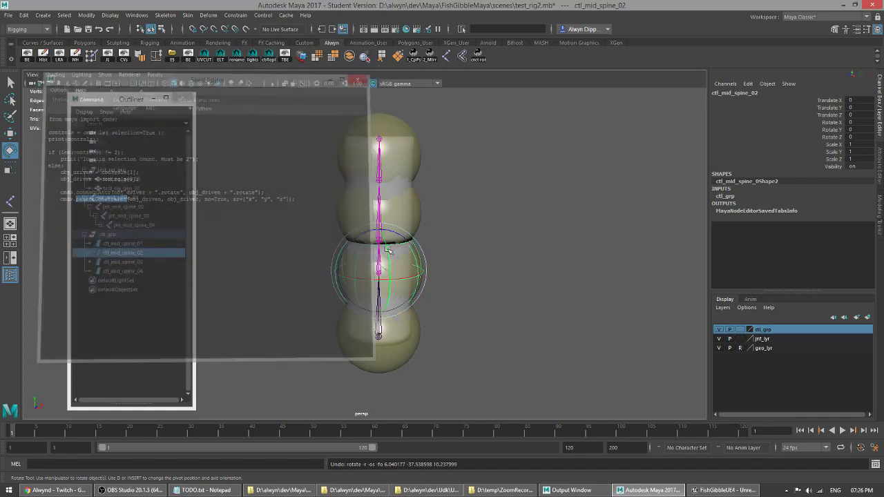
Step: Rotate ctl_mid_spine_01 once more to check the joint chain, undo the rotation, and clear the selection
left_click(406, 338)
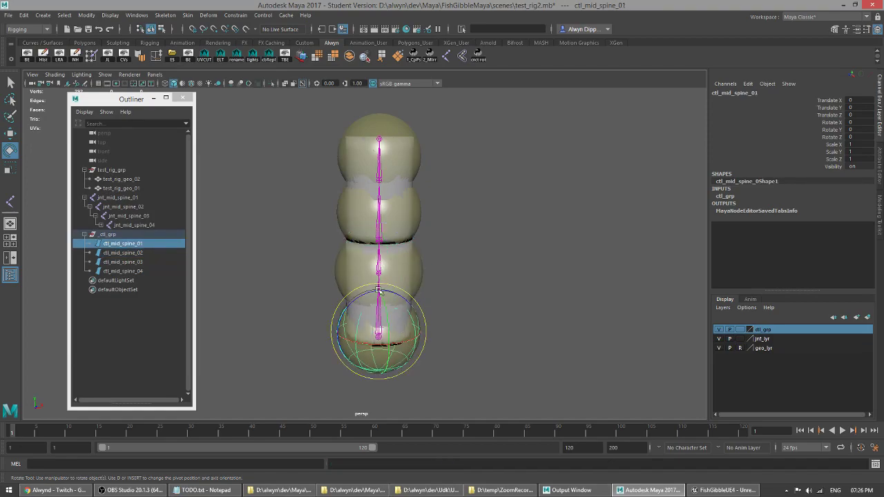
left_click_drag(398, 310, 395, 324)
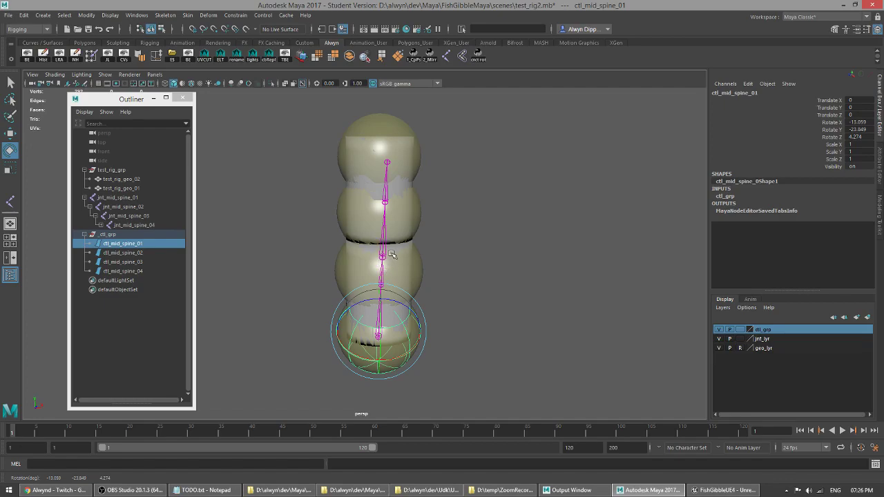
key("ctrl+z")
left_click(490, 305)
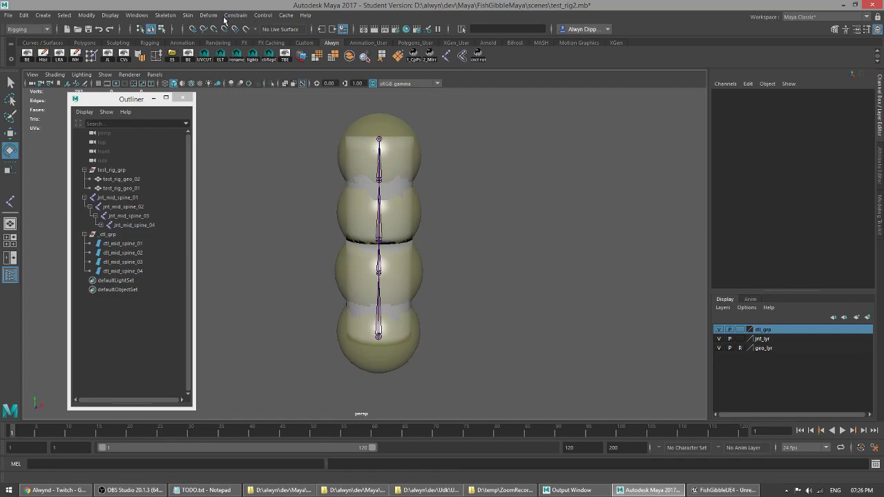
Step: Reopen the Node Editor and delete the Rotate connections from ctl_mid_spine_02 and ctl_mid_spine_01 to their joints
left_click(136, 15)
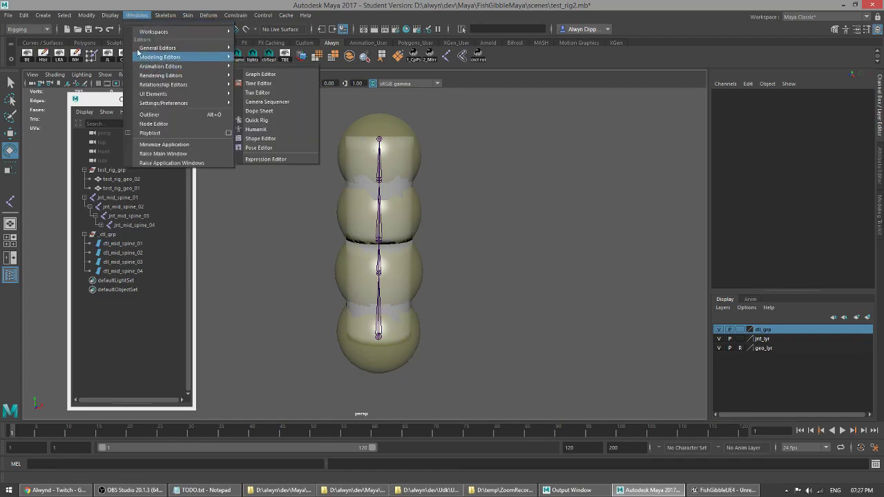
mouse_move(86, 15)
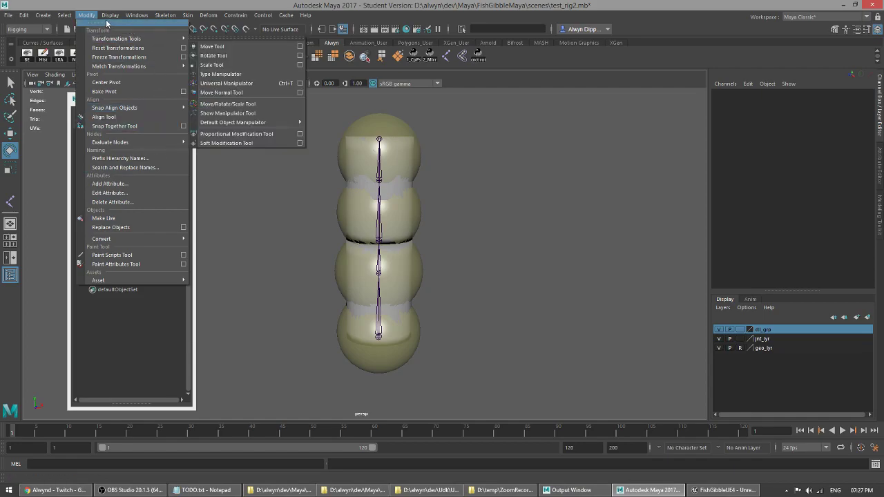
mouse_move(131, 15)
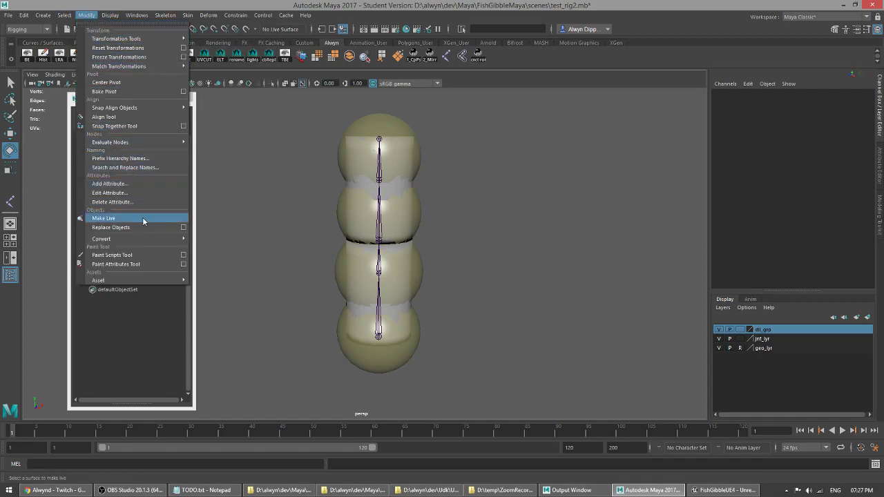
mouse_move(140, 239)
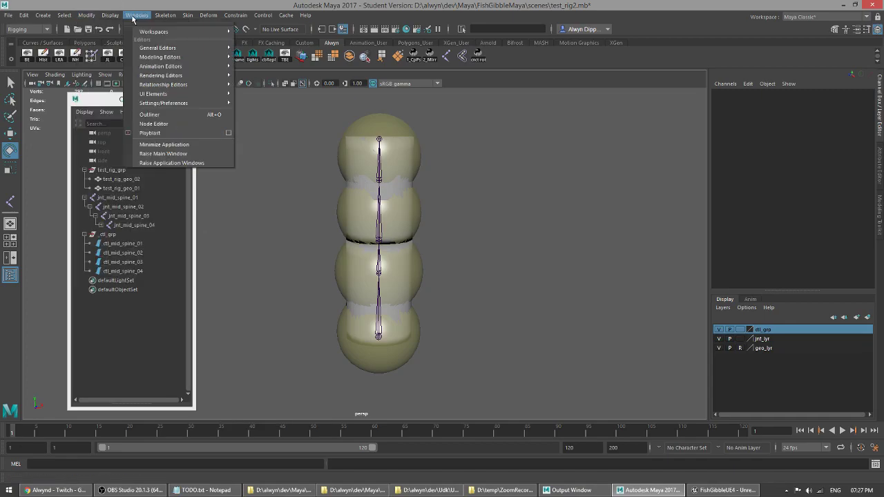
left_click(169, 123)
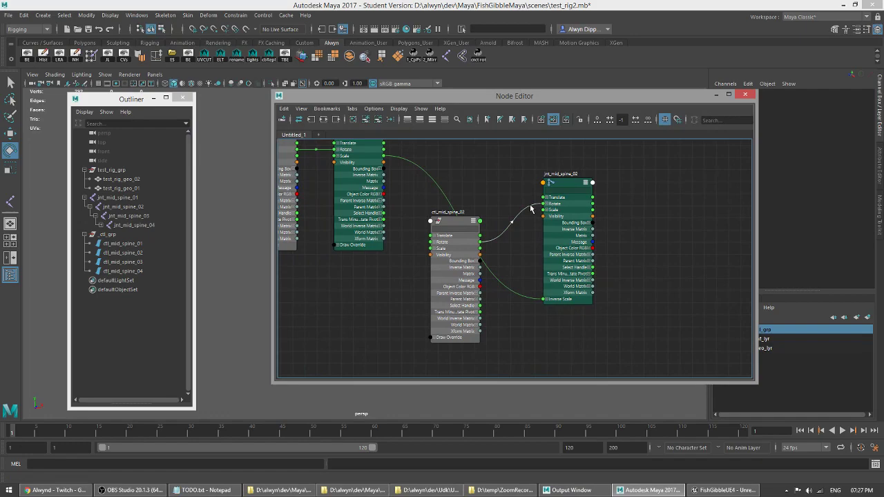
key("Delete")
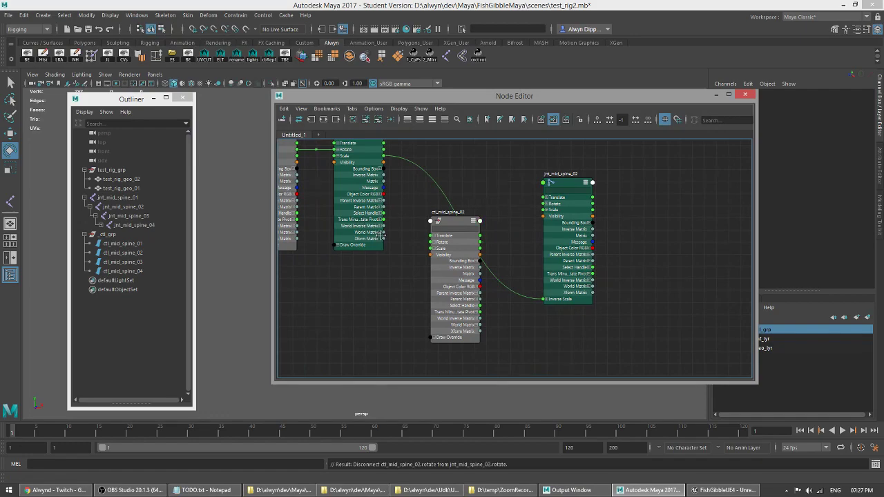
middle_click_drag(369, 227, 458, 257, "alt")
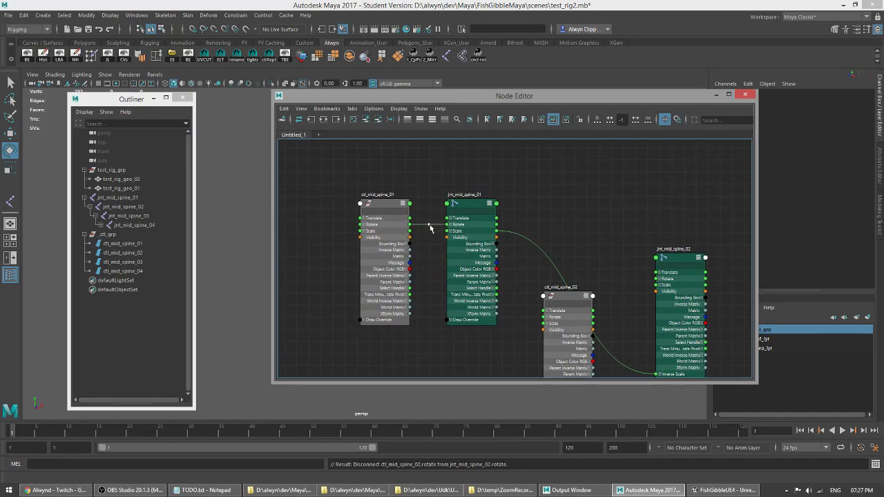
middle_click_drag(602, 273, 575, 243, "alt")
Step: Remove all control, joint and shape nodes from the Node Editor graph and close the editor
left_click_drag(309, 152, 698, 325)
left_click(366, 119)
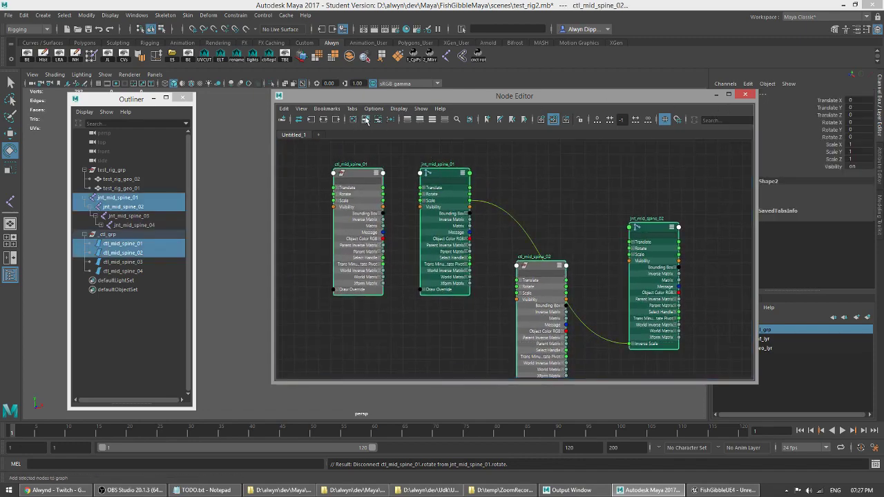
left_click(378, 120)
left_click(689, 241)
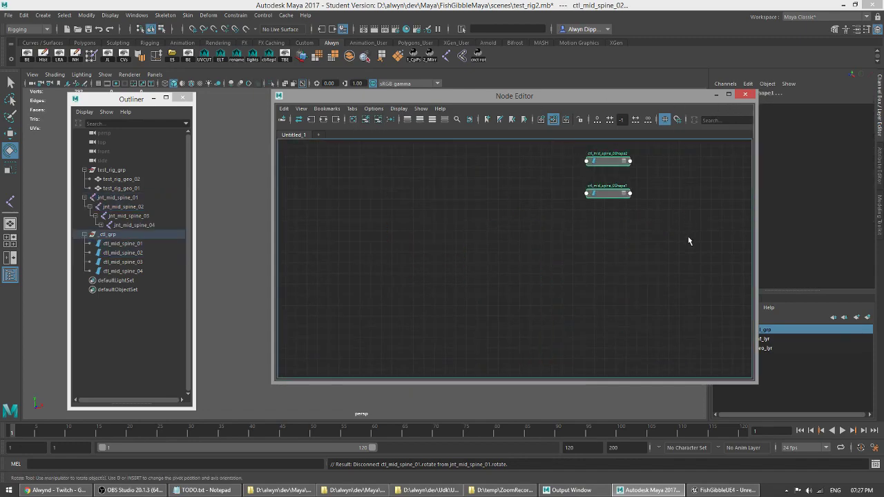
left_click(366, 119)
left_click(377, 120)
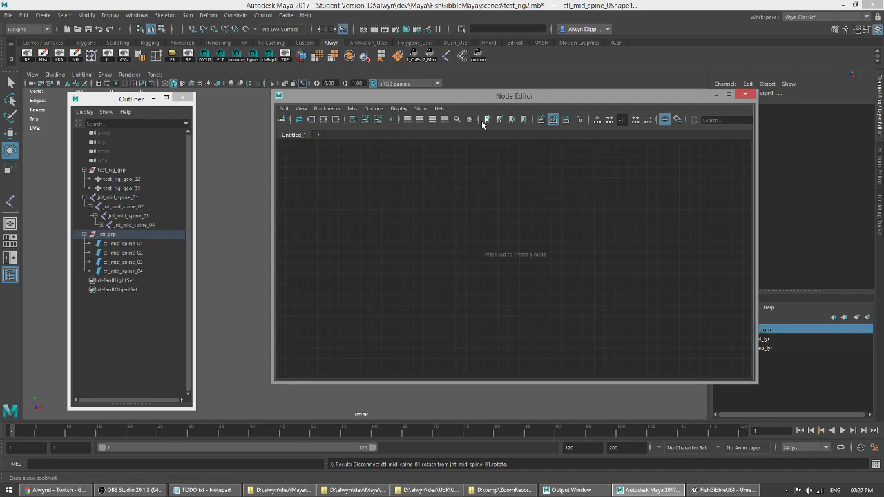
left_click(740, 98)
Step: Check that the joints are disconnected by rotating ctl_mid_spine_01 and ctl_mid_spine_02 freely, undoing each rotation
left_click(326, 270)
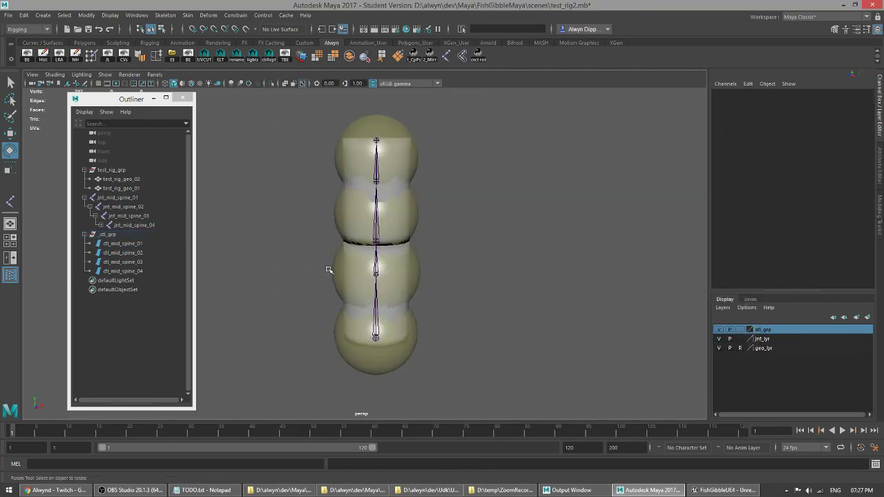
left_click(391, 330)
left_click_drag(380, 315, 425, 321)
key("ctrl+z")
left_click(401, 275)
left_click_drag(389, 275, 397, 278)
key("ctrl+z")
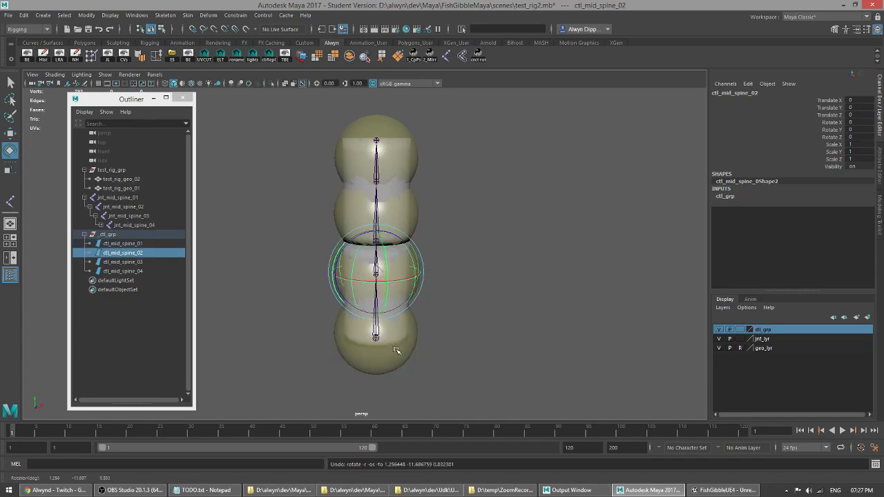
Step: Review the connectAttr and parentConstraint lines and the sr argument in the cnct rot script, then close the Shelf Editor
right_click(484, 58)
left_click(498, 70)
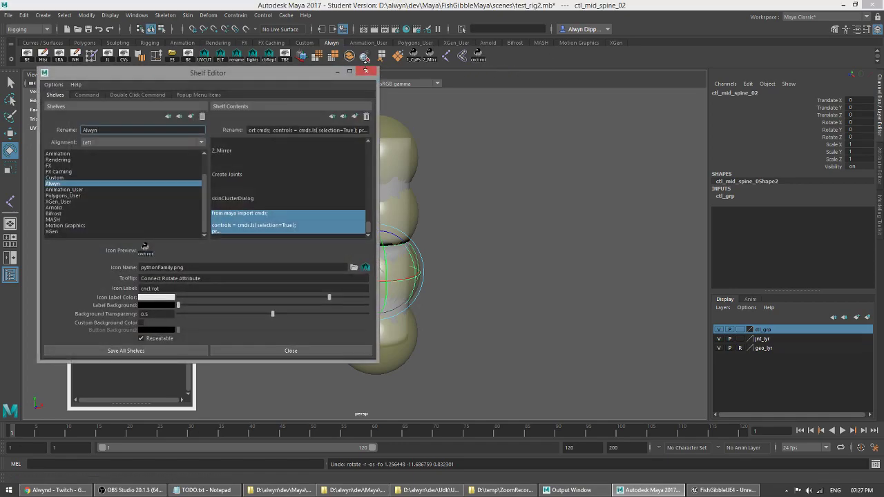
right_click(484, 58)
left_click(504, 70)
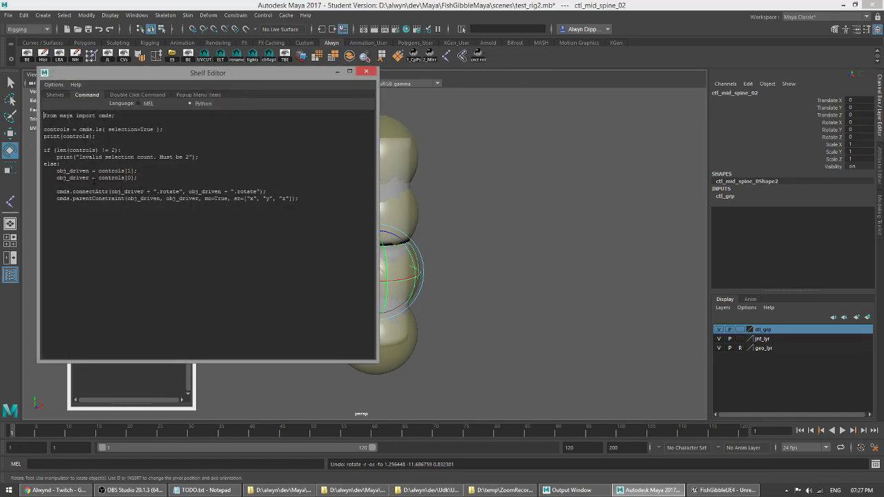
left_click_drag(53, 191, 314, 192)
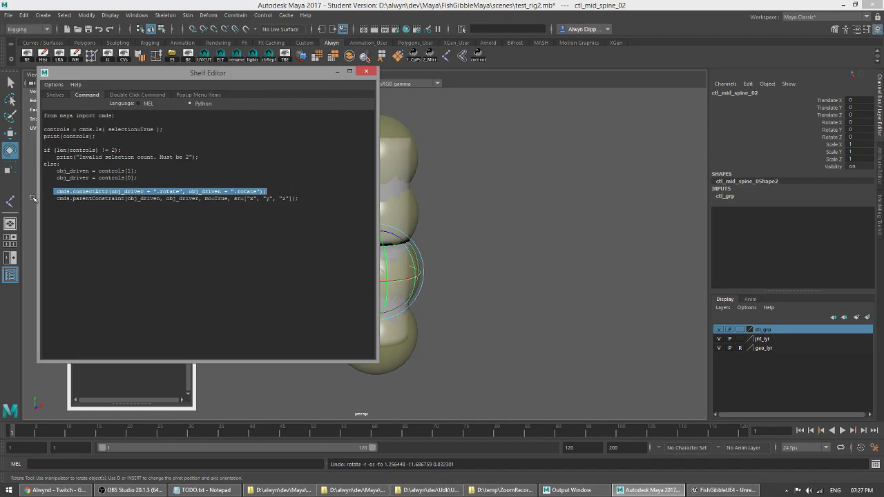
left_click_drag(53, 199, 298, 198)
left_click(260, 200)
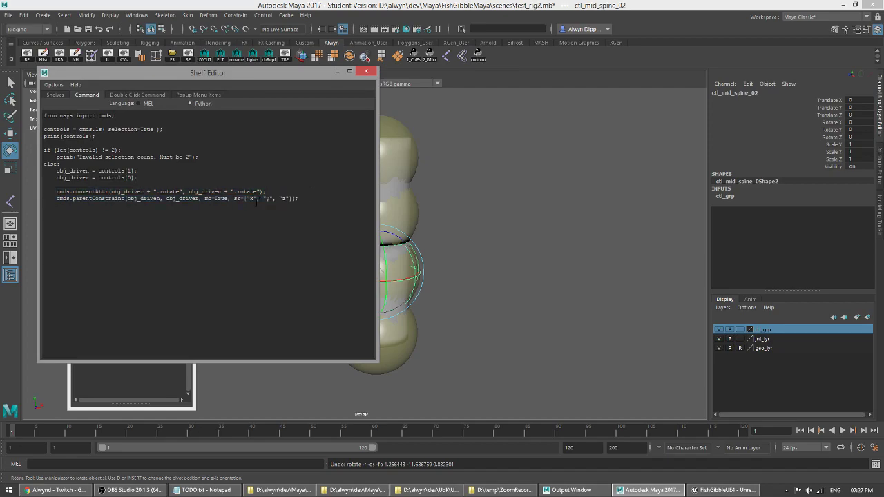
left_click_drag(231, 199, 324, 198)
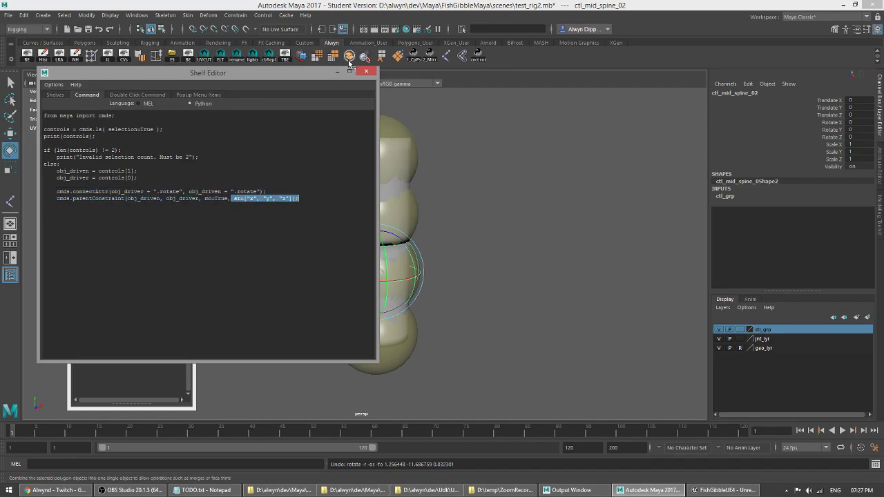
left_click(367, 71)
Step: Select ctl_mid_spine_01 followed by jnt_mid_spine_01 and run the Connect Rotate Attribute script on them
left_click(414, 322)
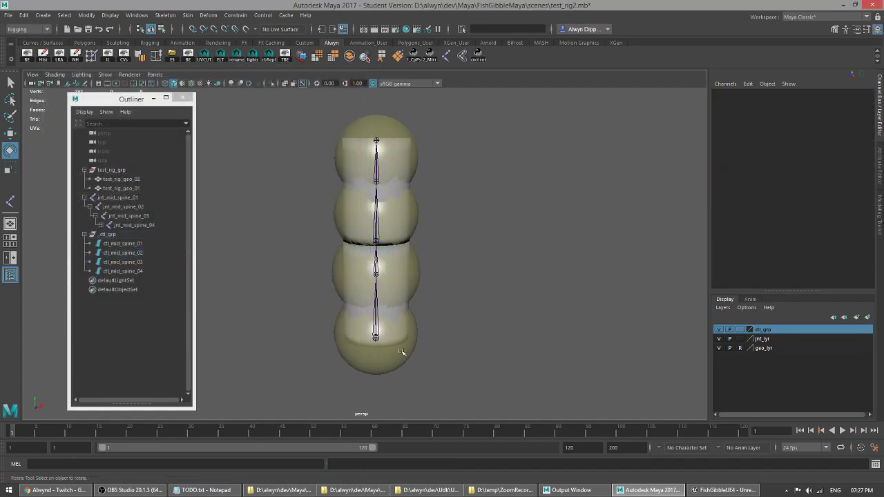
left_click(127, 244)
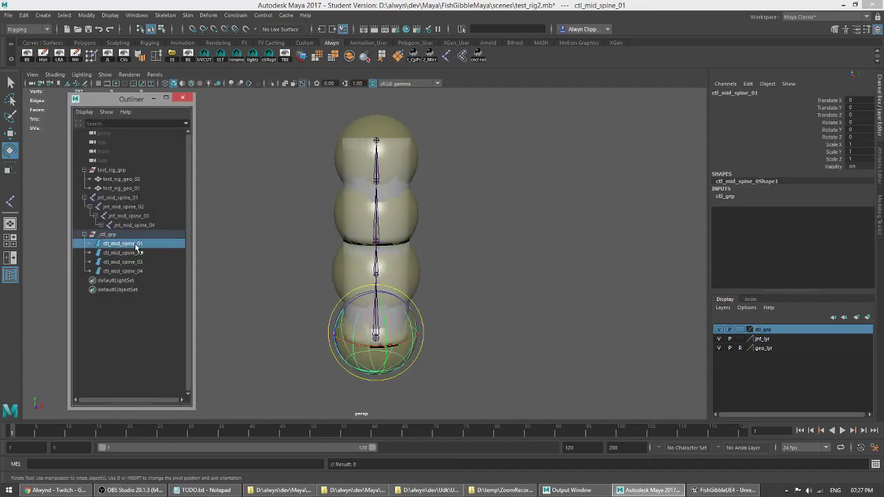
left_click(125, 198, "ctrl")
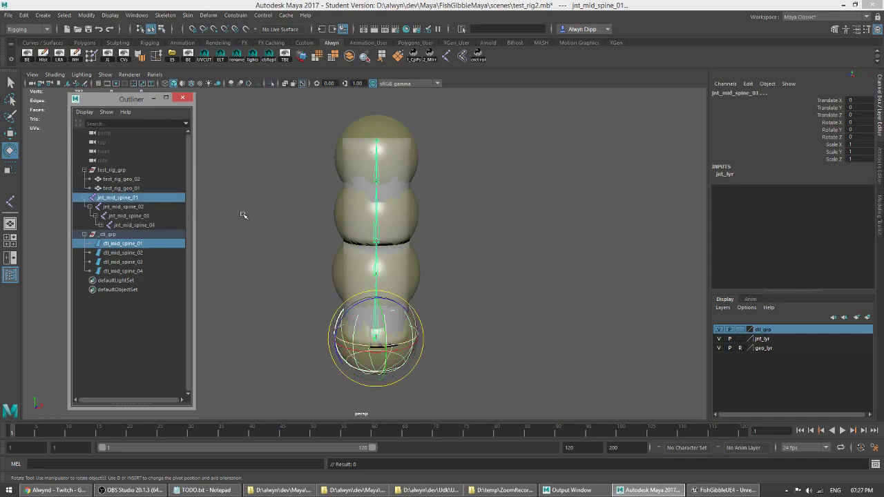
left_click(480, 58)
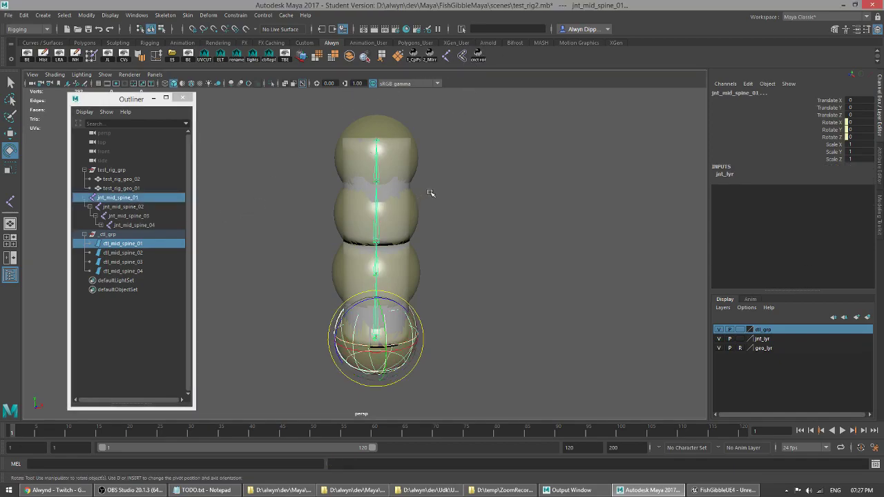
Step: Run the Connect Rotate Attribute script on ctl_mid_spine_02, 03 and 04, each paired with its matching jnt_mid_spine joint
left_click(137, 254)
left_click(154, 207, "ctrl")
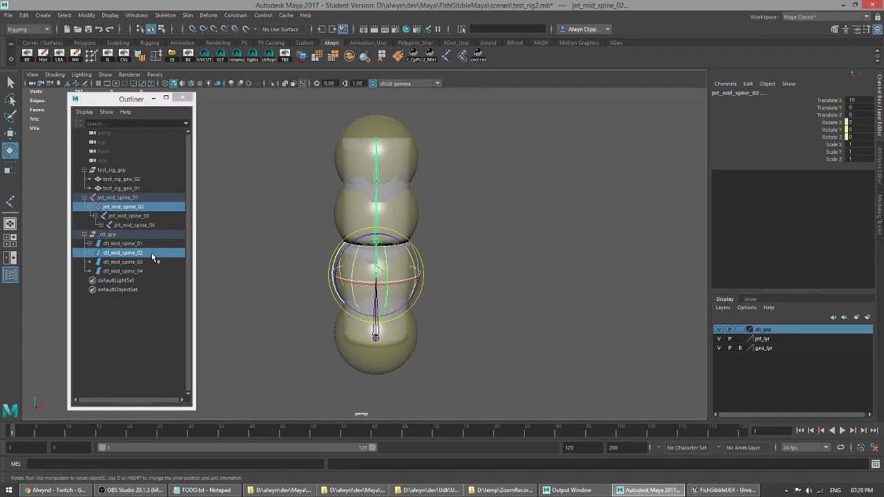
left_click(150, 262)
left_click(149, 217, "ctrl")
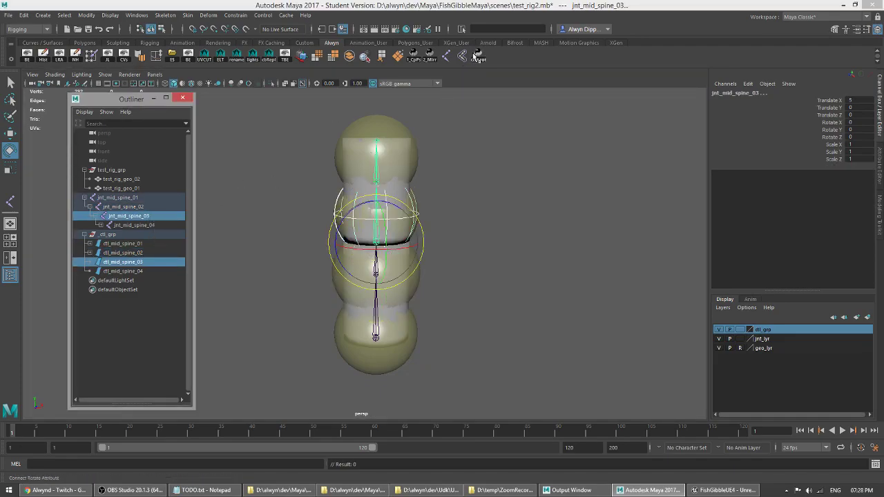
left_click(141, 271)
left_click(160, 225, "ctrl")
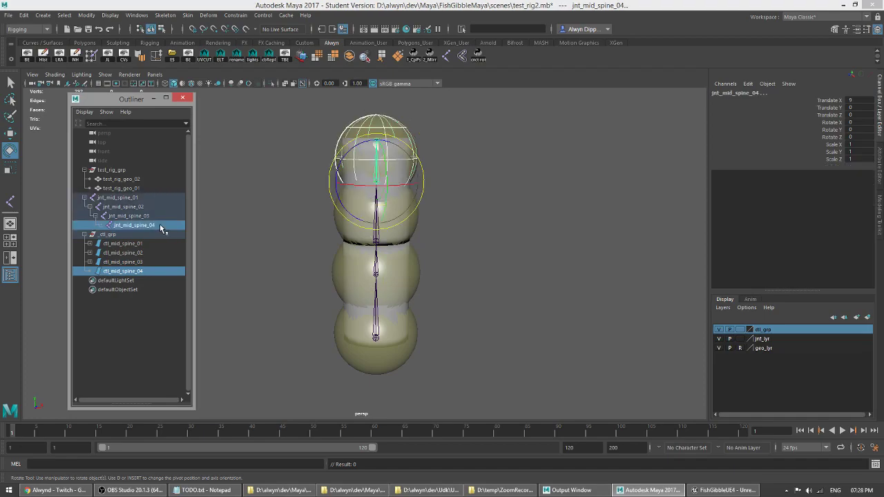
left_click(478, 58)
left_click(500, 239)
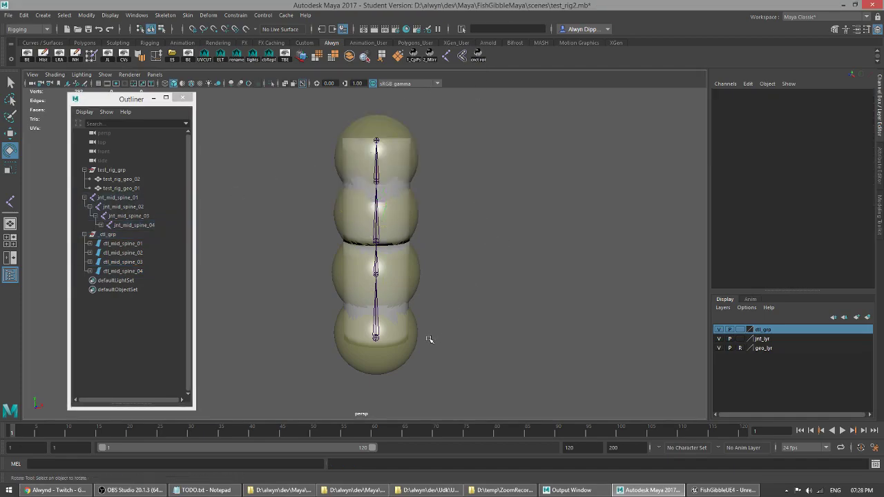
Step: Test-rotate each of the four spine controls in the viewport to check its joint link, undoing every rotation
left_click(386, 351)
left_click_drag(386, 352, 395, 319)
key("ctrl+z")
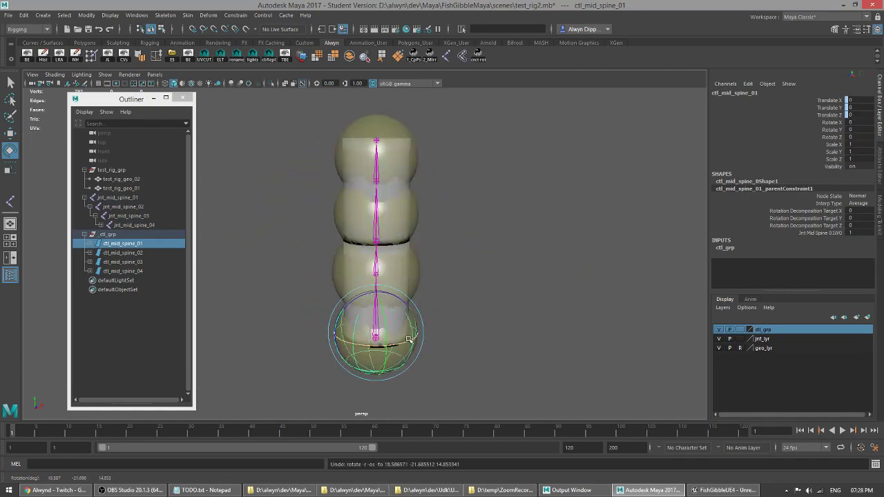
left_click(410, 269)
left_click_drag(400, 274, 399, 309)
key("ctrl+z")
left_click(407, 216)
left_click_drag(405, 205, 396, 147)
key("ctrl+z")
left_click(401, 145)
key("ctrl+z")
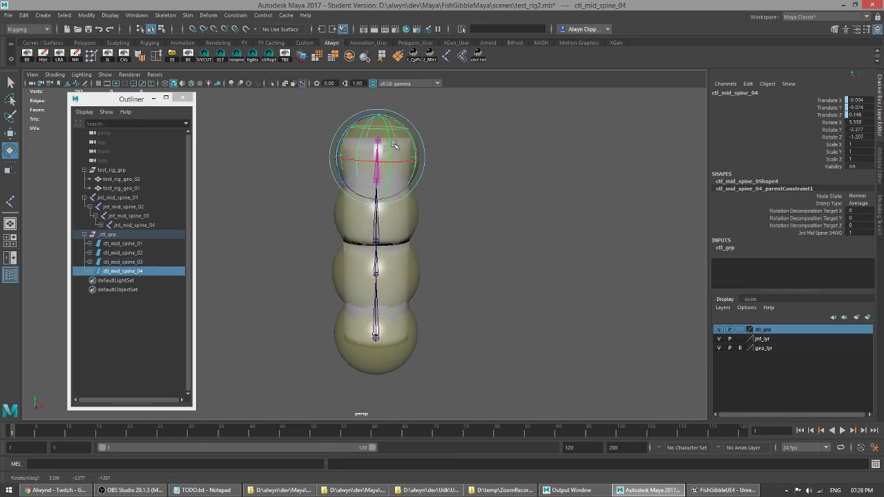
Step: Select all four spine controls and rotate them together to curl the joint chain over, and inspect the bend
left_click(407, 353)
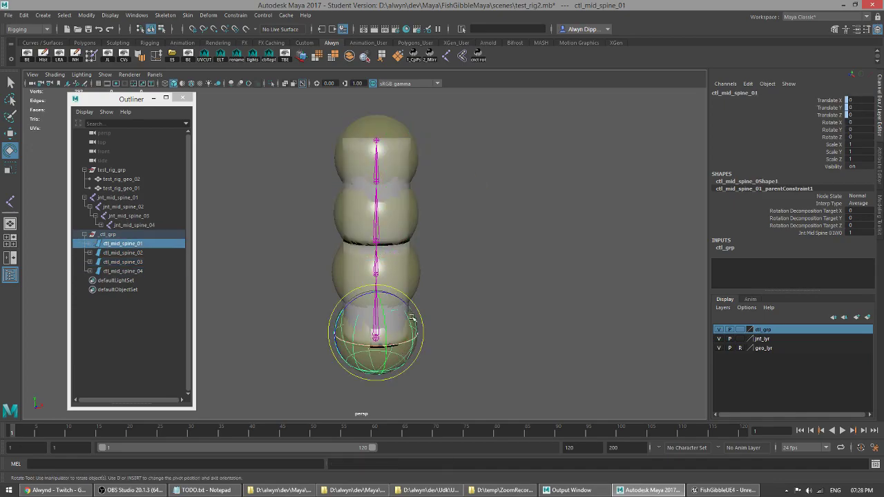
left_click(416, 275, "shift")
left_click(404, 211, "shift")
left_click(409, 159, "shift")
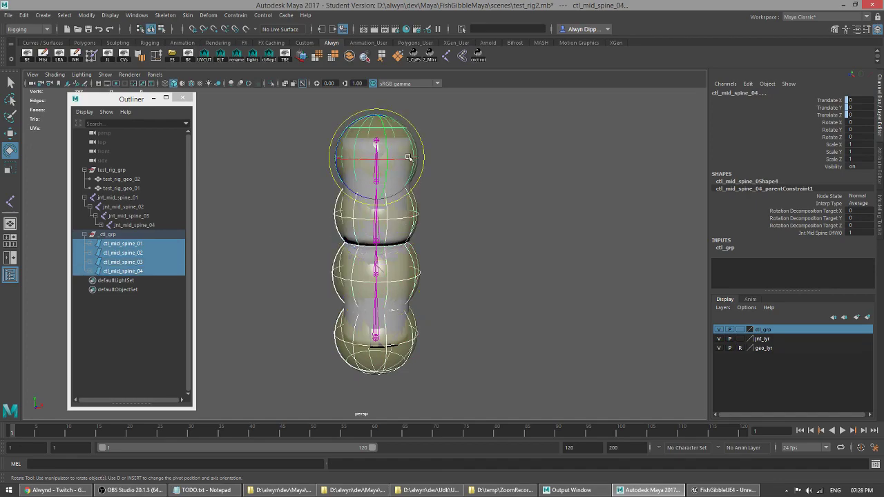
left_click_drag(395, 154, 414, 179)
key("q")
left_click(545, 283)
left_click_drag(545, 282, 551, 238, "alt")
middle_click_drag(544, 237, 546, 259, "alt")
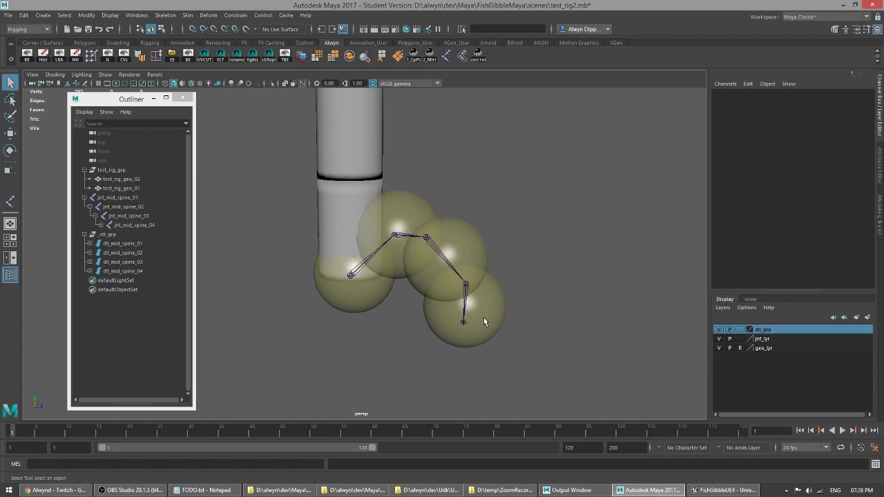
middle_click_drag(457, 220, 469, 265, "alt")
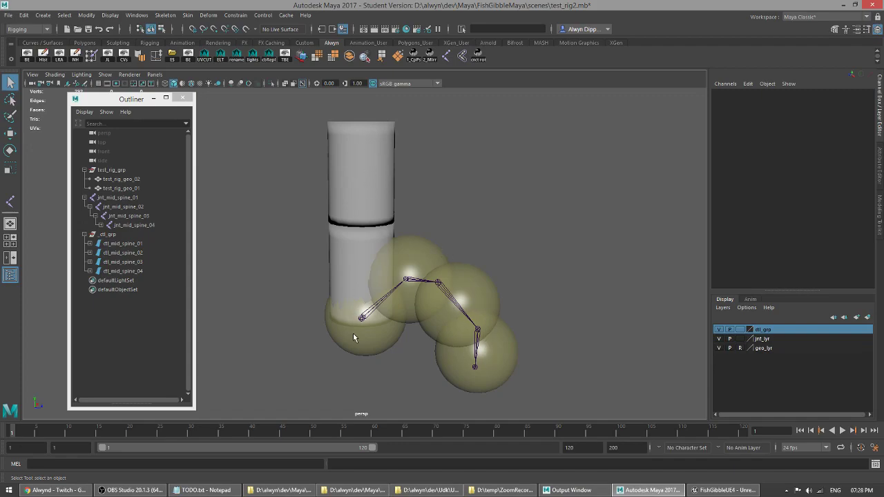
Step: Set Rotate Y to 0 on all four spine controls to straighten the chain
left_click(122, 243)
left_click(123, 271, "shift")
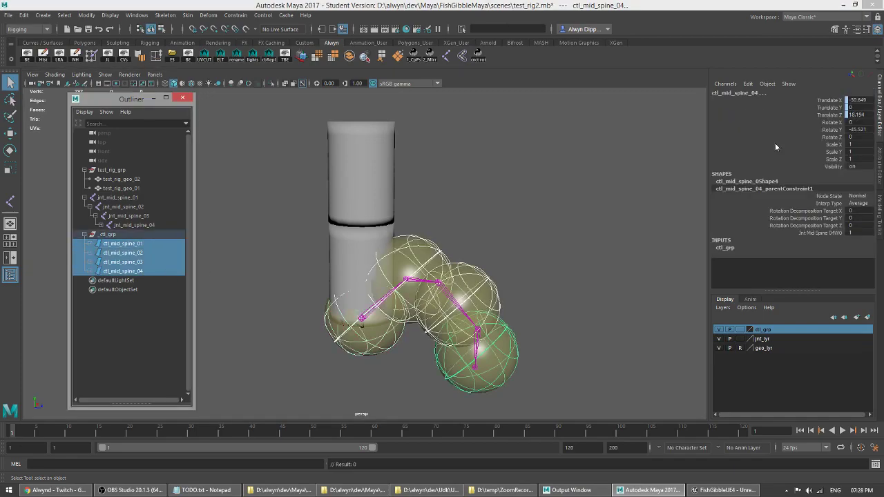
left_click(861, 128)
type("0")
key("Return")
left_click(521, 291)
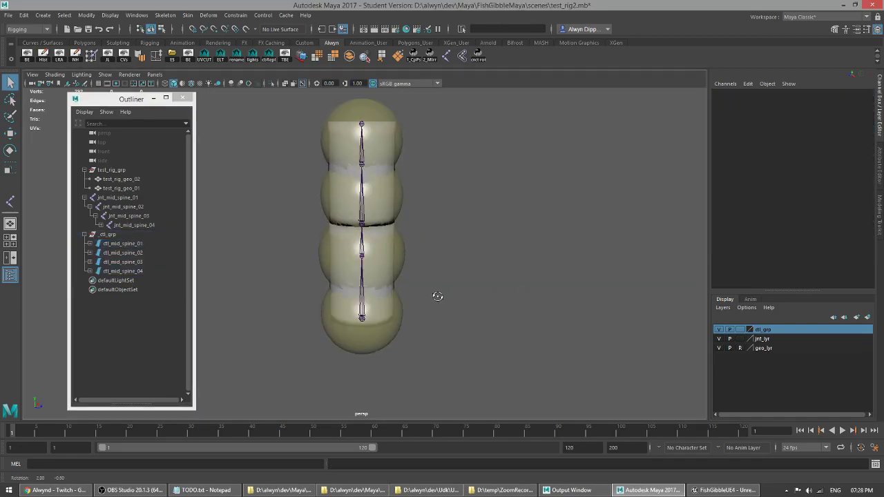
Step: Check the transform channels of all four spine controls and save the scene
left_click(138, 244)
left_click(147, 269, "shift")
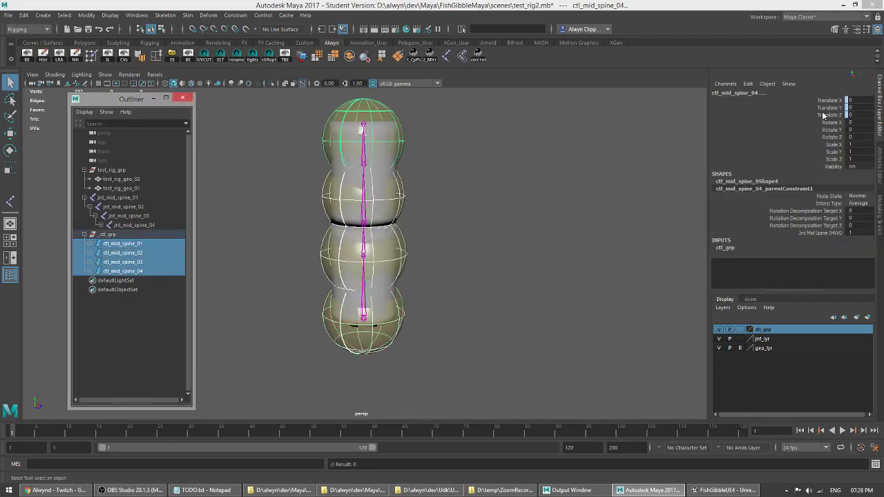
key("ctrl+h")
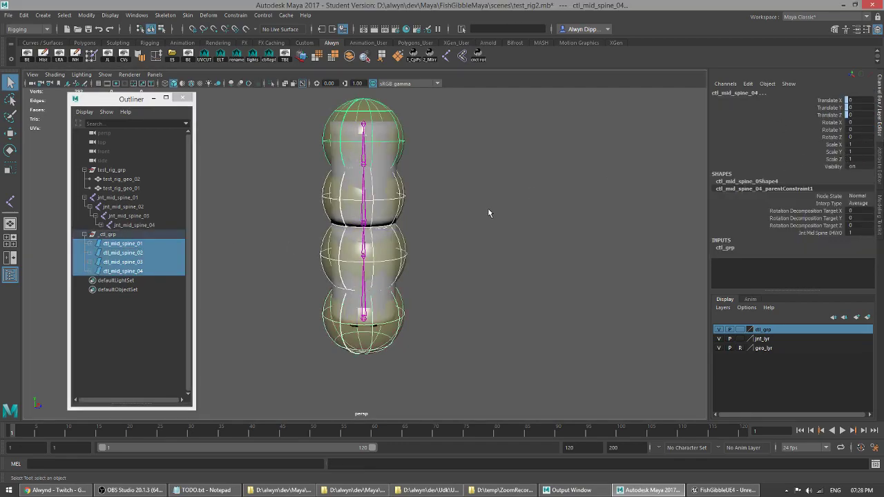
left_click_drag(230, 220, 262, 218, "alt")
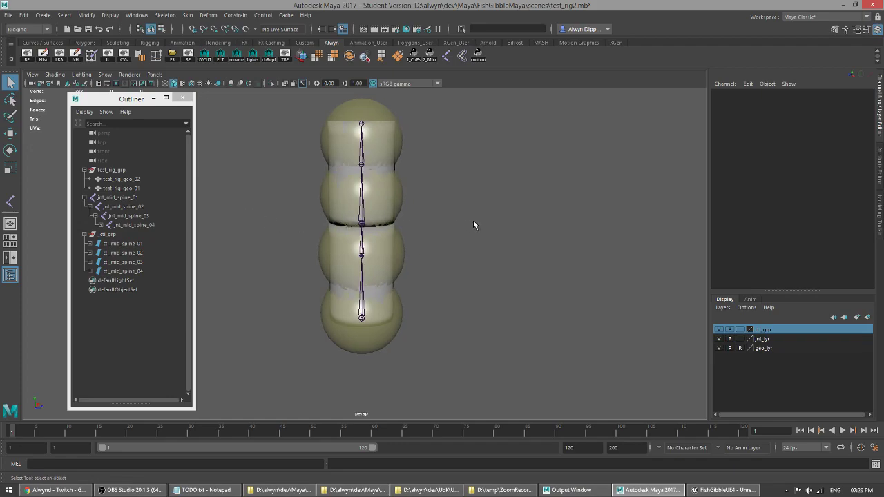
left_click_drag(460, 222, 457, 222, "alt")
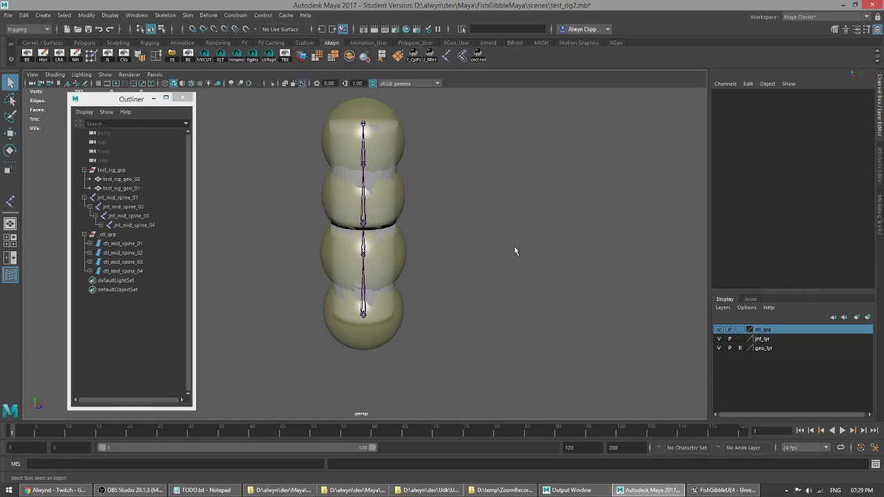
key("ctrl+s")
key("Return")
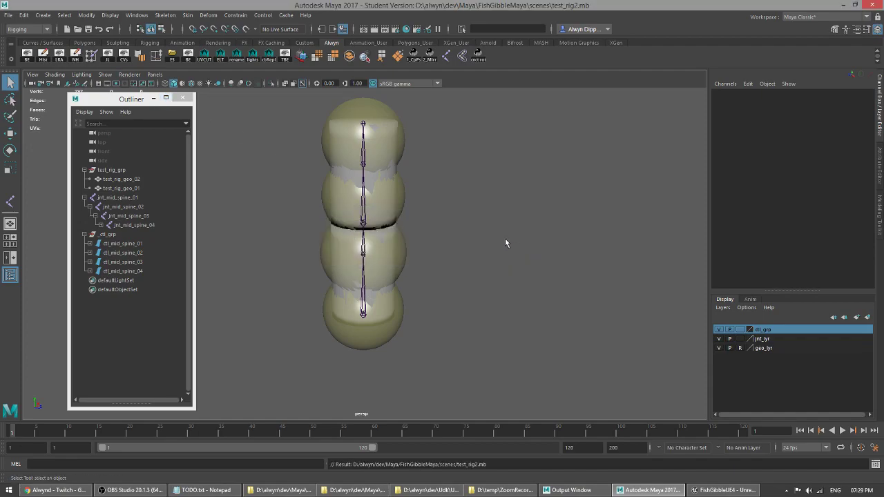
Step: Test-rotate ctl_mid_spine_01 once more and undo the rotation
left_click(408, 309)
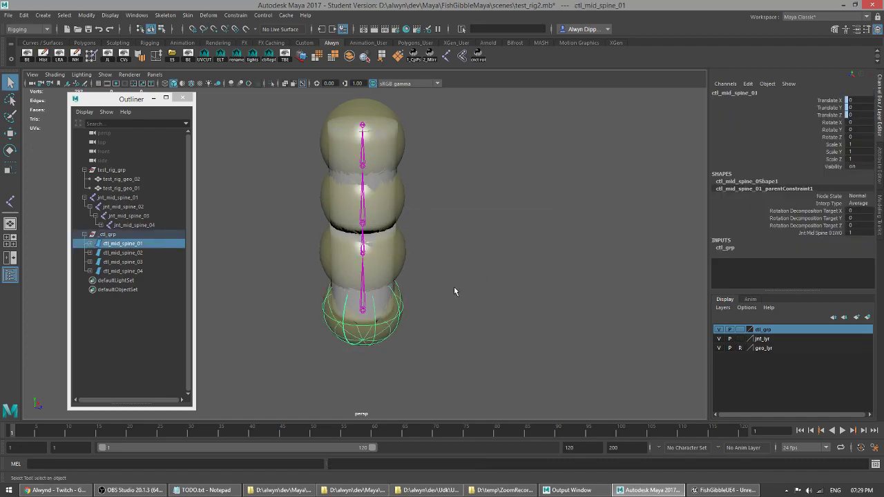
key("e")
left_click_drag(375, 306, 375, 297)
key("ctrl+z")
left_click(500, 302)
left_click_drag(498, 302, 489, 301, "alt")
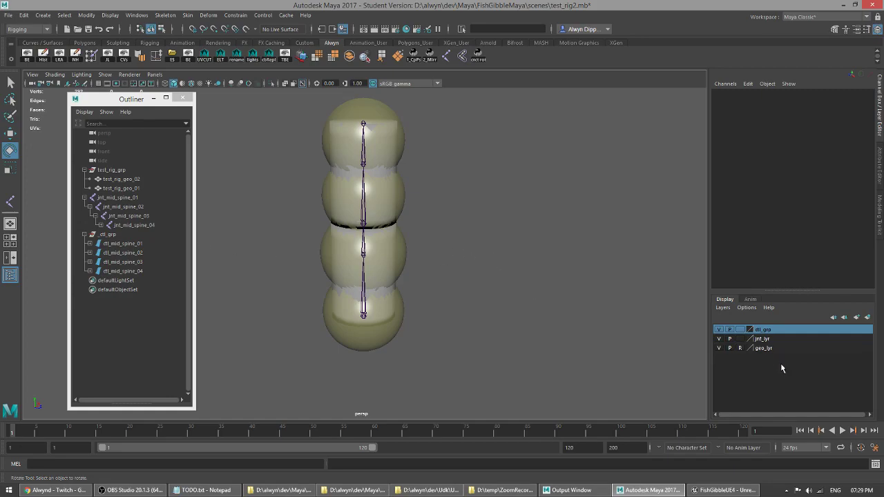
Step: Hide the ctl_grp layer, take geo_lyr out of reference mode and check that the lower cylinder can be selected
left_click(719, 330)
right_click_drag(479, 247, 444, 262, "alt")
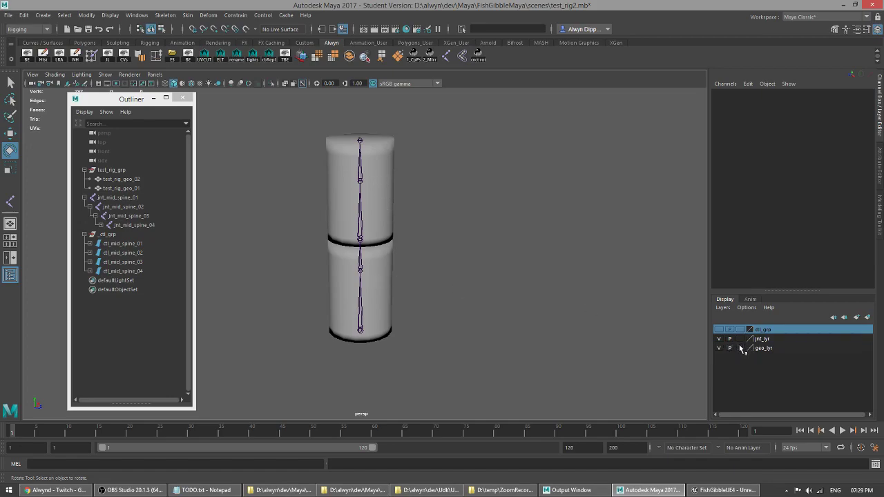
left_click(384, 277)
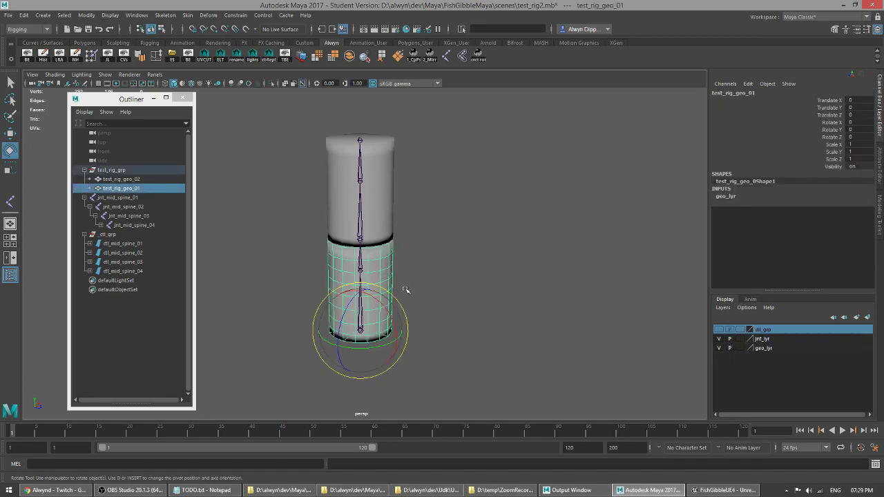
left_click(481, 254)
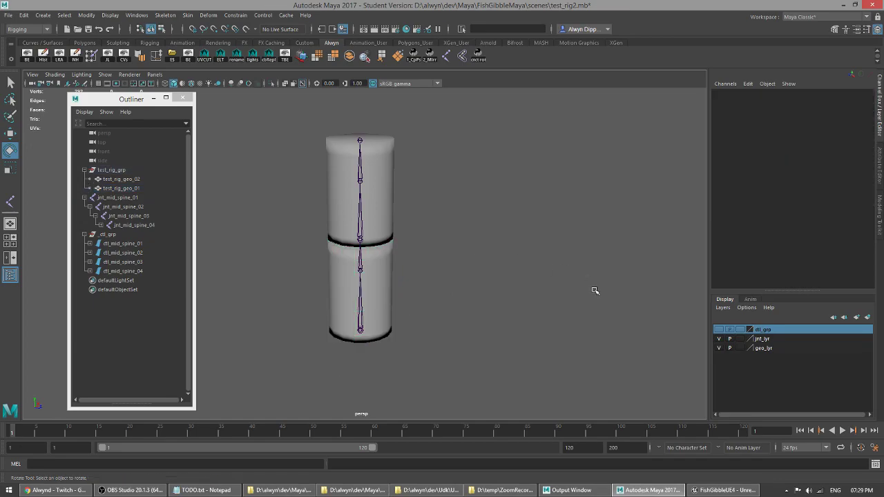
left_click(382, 274)
key("q")
left_click(479, 271)
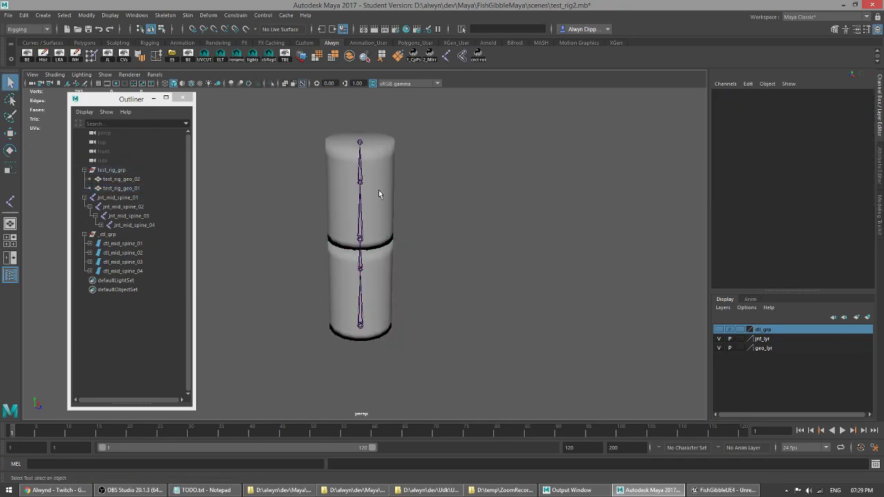
Step: Reset and freeze the transformations of test_rig_geo_02 and test_rig_geo_01
left_click(379, 195)
left_click(382, 276, "shift")
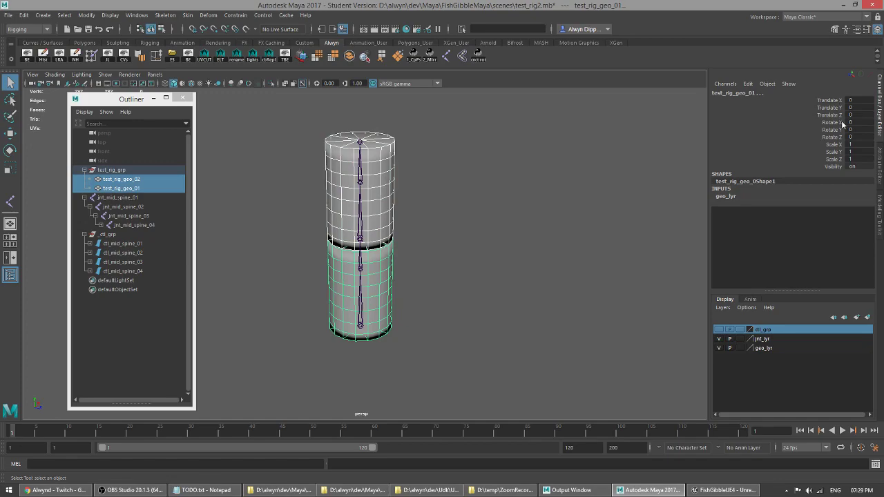
left_click(87, 15)
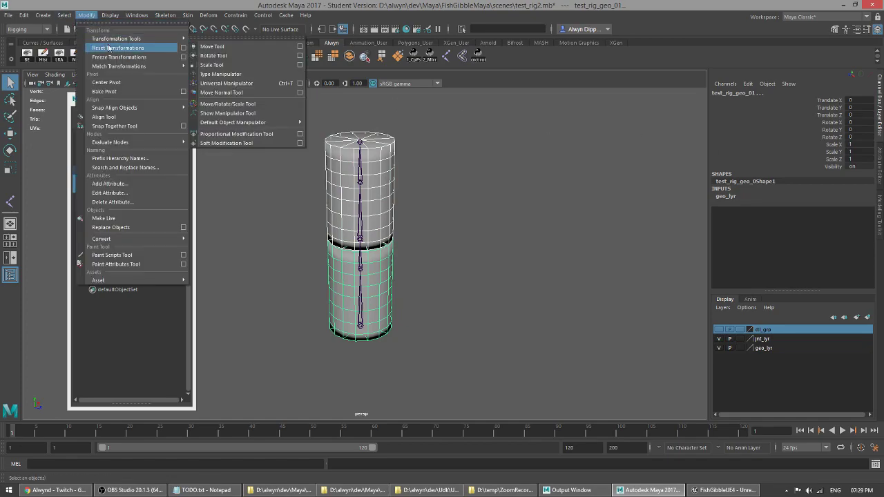
left_click(124, 48)
left_click(86, 15)
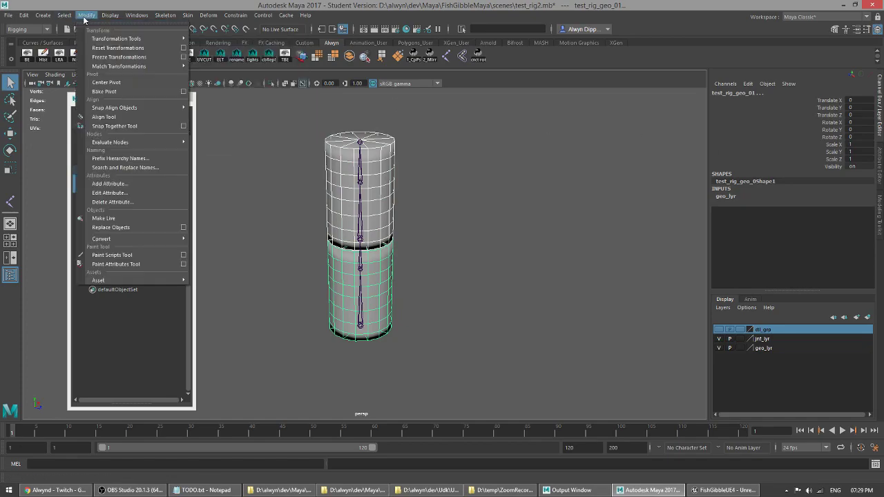
left_click(121, 56)
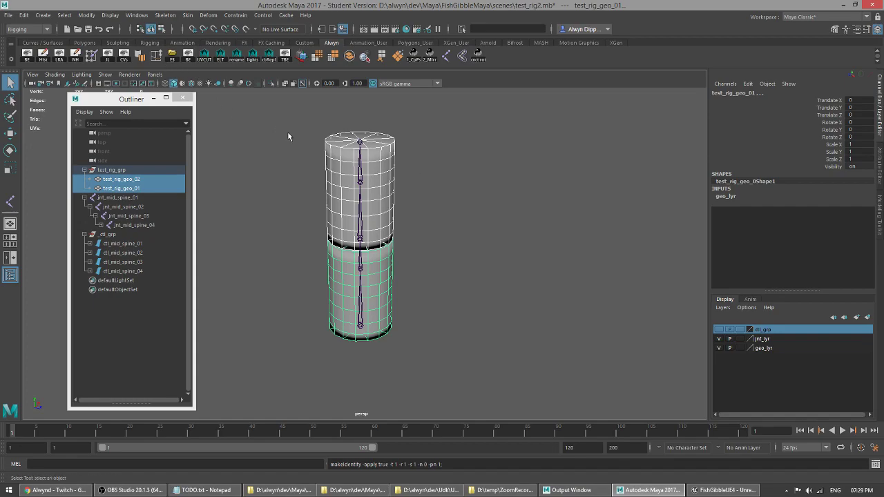
Step: Undo the deselection of the two cylinders and save the scene
left_click(464, 168)
key("ctrl+z")
key("ctrl+s")
key("Return")
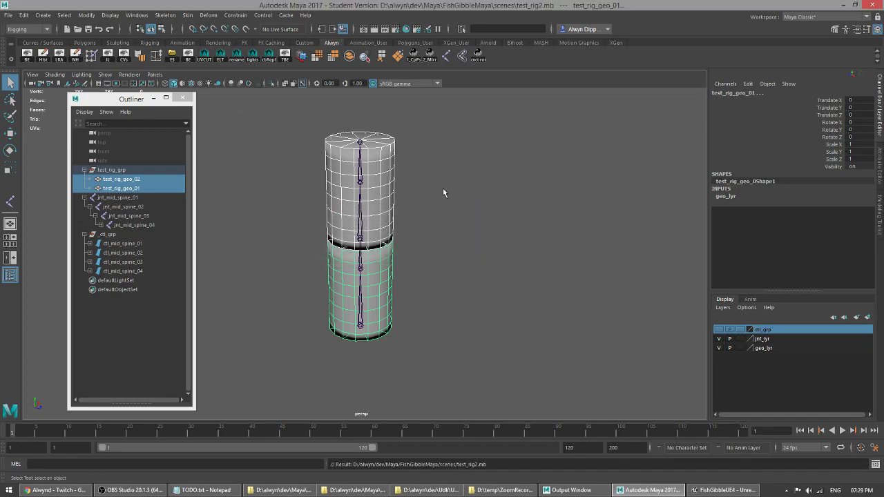
Step: Bind test_rig_grp to the jnt_mid_spine_01 joint hierarchy with closest distance, classic linear skinning, 4 max influences and a 4.0 dropoff rate
left_click(172, 182)
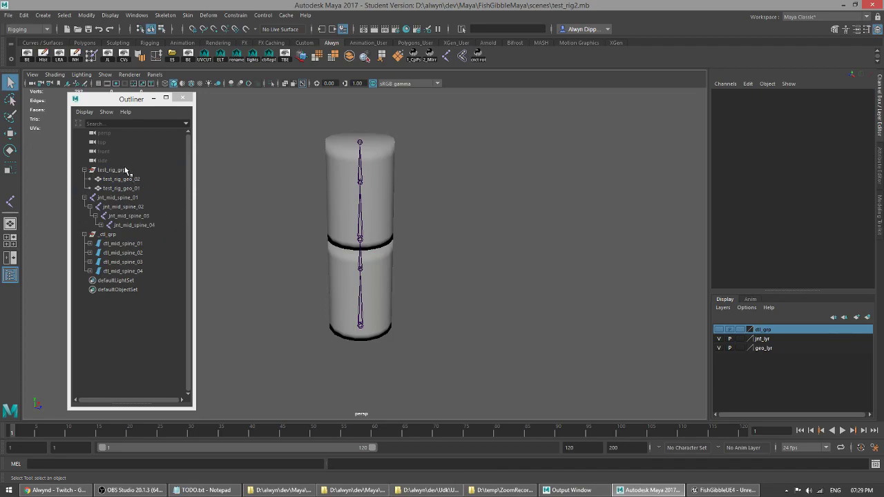
left_click(122, 170)
left_click(134, 199, "ctrl")
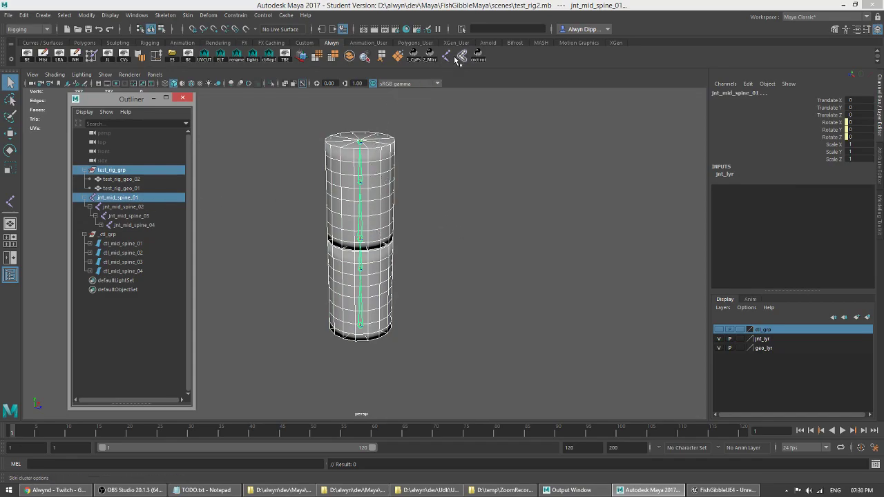
left_click(462, 60)
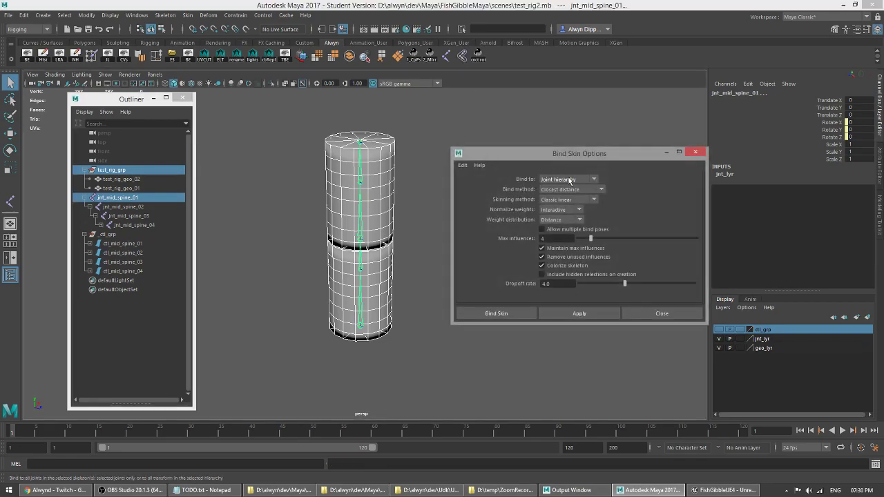
left_click(595, 180)
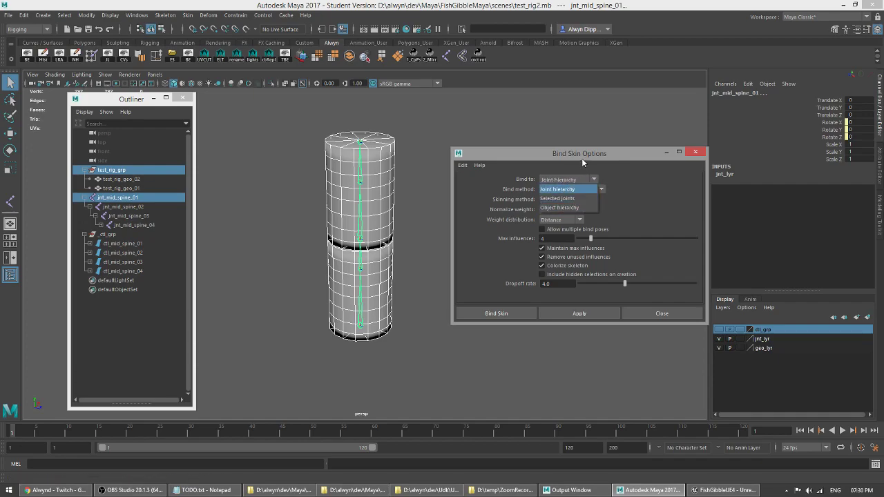
left_click(574, 179)
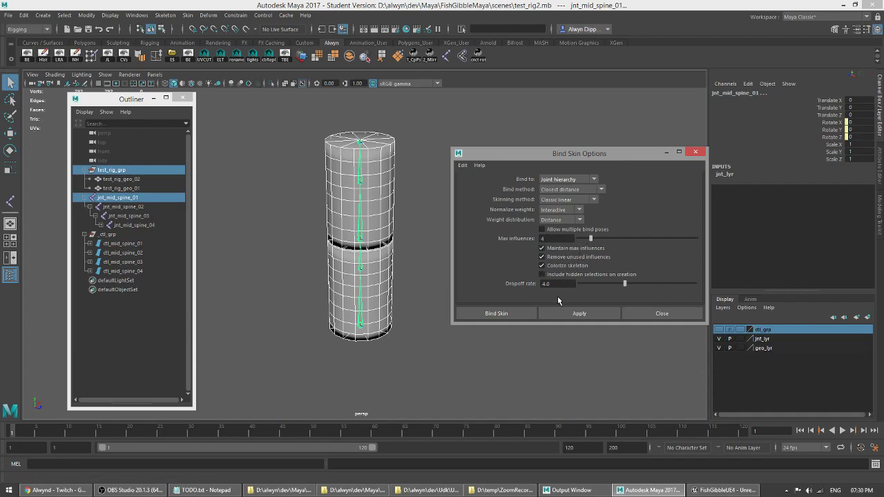
left_click(511, 315)
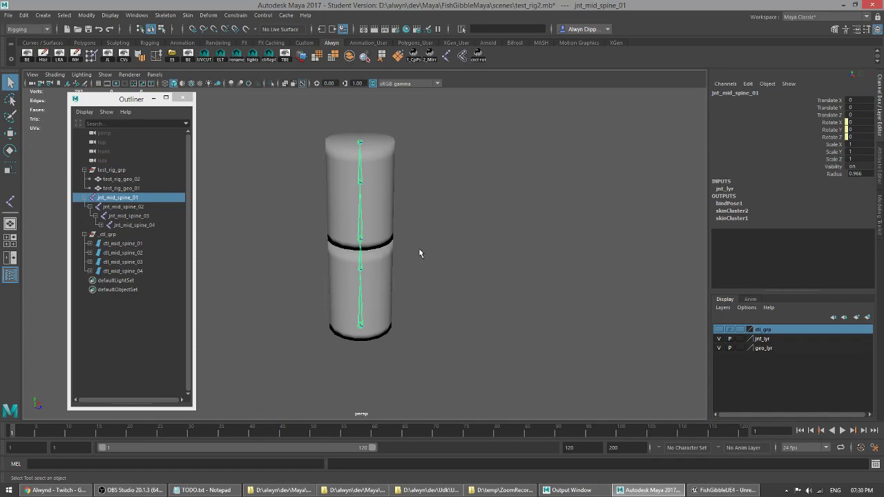
Step: Show the ctl_grp layer and put geo_lyr back into reference mode
left_click(138, 262)
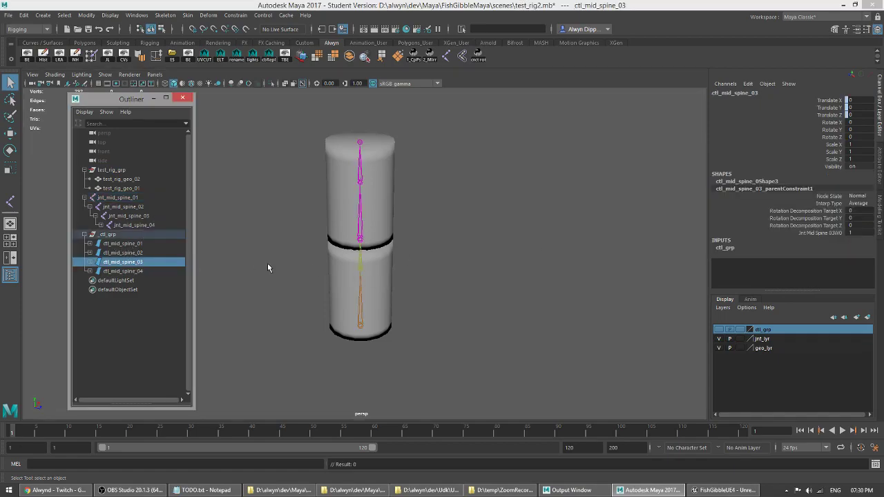
left_click(719, 330)
left_click(386, 211)
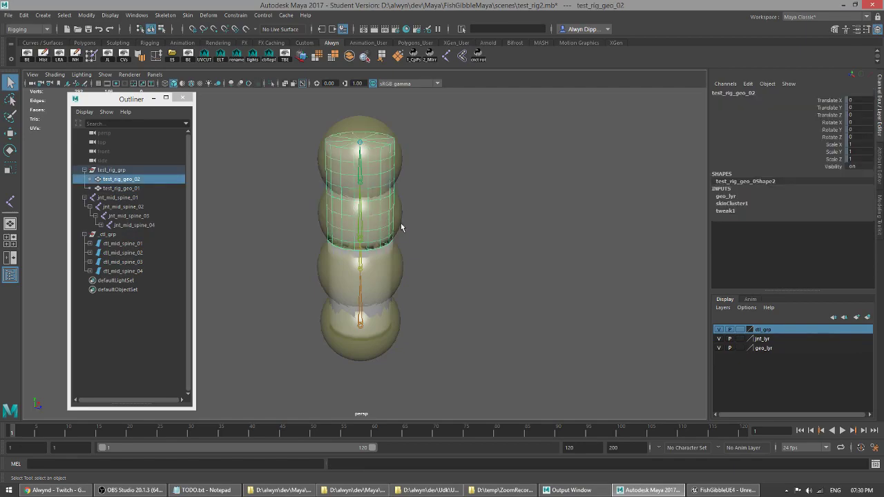
left_click(426, 214)
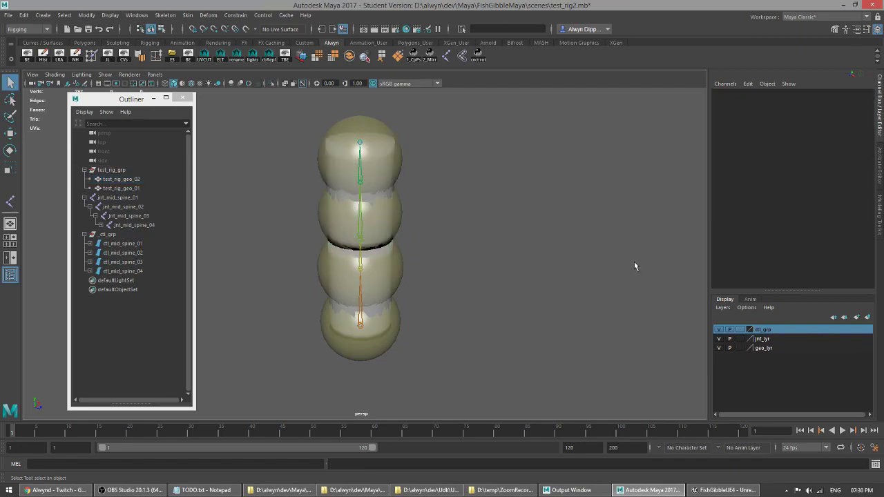
left_click(739, 348)
left_click(740, 349)
Step: Try rotating the ctl_mid_spine_03 control and undo the rotation
left_click(398, 228)
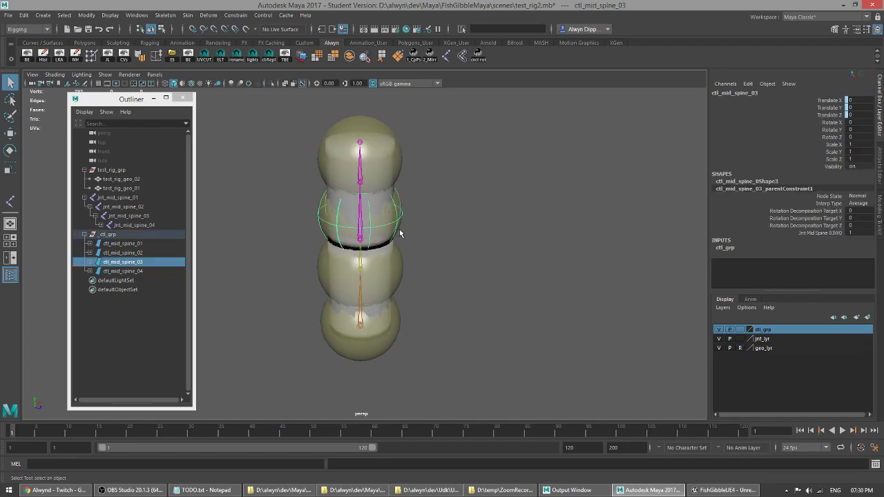
key("e")
left_click_drag(386, 221, 408, 216)
key("ctrl+z")
Step: Rotate all four spine controls together to about -1, -26 and 7 degrees in X, Y and Z to bend the rig
left_click(395, 324)
left_click(397, 262, "shift")
left_click(393, 210, "shift")
left_click(393, 156, "shift")
left_click_drag(376, 148, 452, 200)
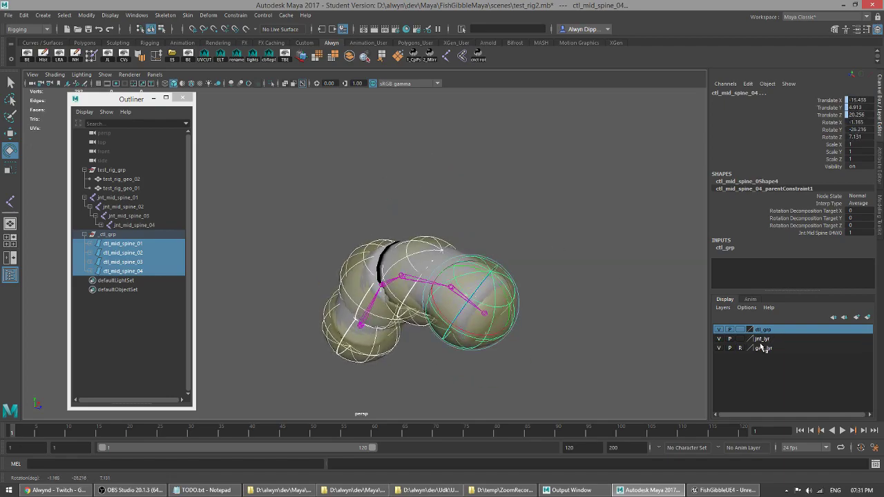
Step: Inspect the bent cylinders' deformation with the ctl_grp layer hidden and wireframe on shaded toggled, and show the controls again
left_click(721, 329)
left_click_drag(592, 331, 443, 172, "alt")
left_click(191, 85)
left_click_drag(361, 201, 488, 182, "alt")
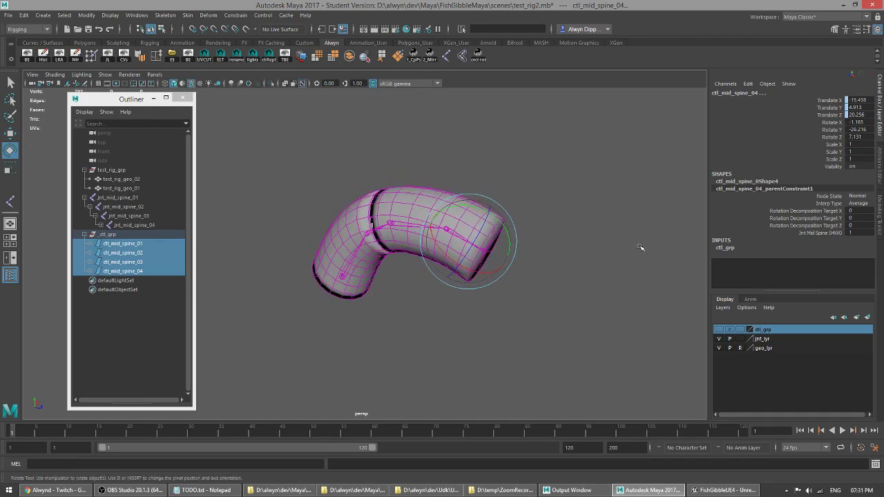
left_click(191, 84)
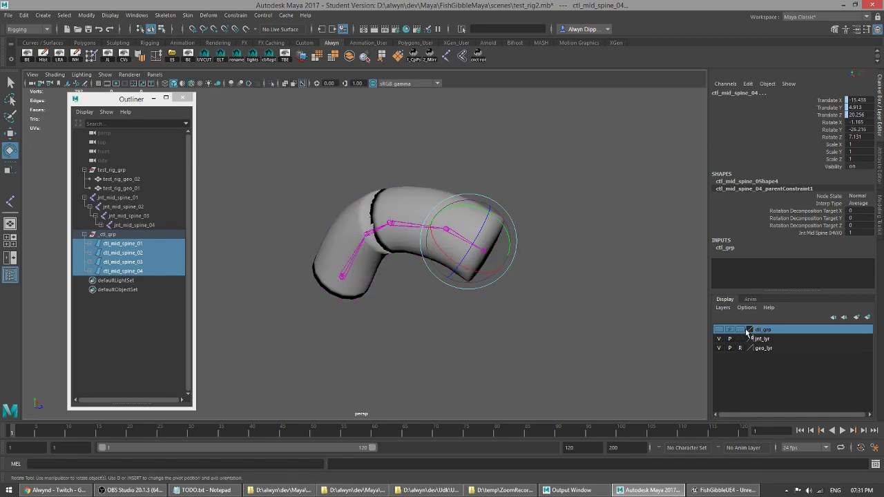
left_click(720, 329)
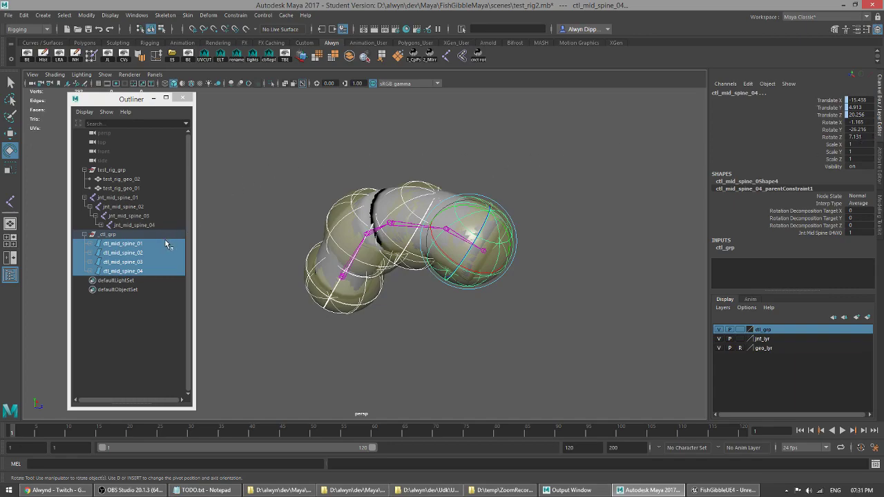
Step: Reset Rotate X, Y and Z of all four spine controls to 0, deselect them and save the scene
left_click_drag(863, 122, 857, 137)
type("0")
key("Return")
key("q")
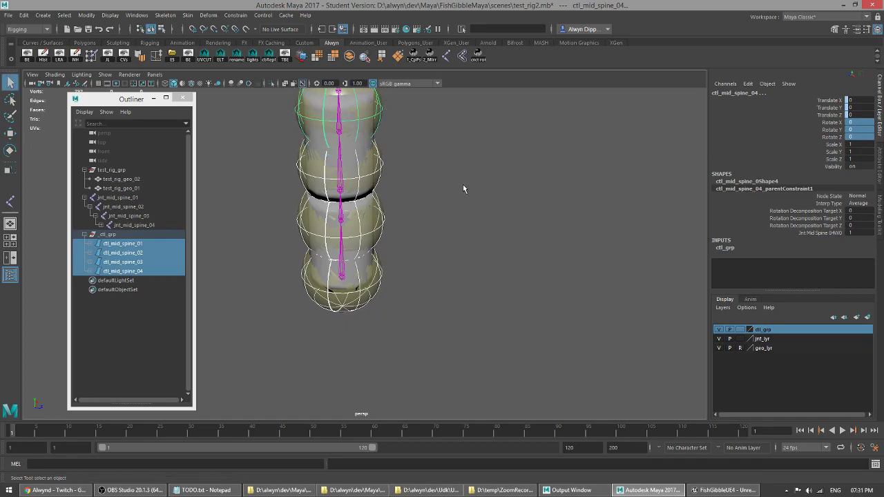
middle_click_drag(463, 186, 491, 244, "alt")
left_click(494, 243)
left_click_drag(492, 243, 482, 247, "alt")
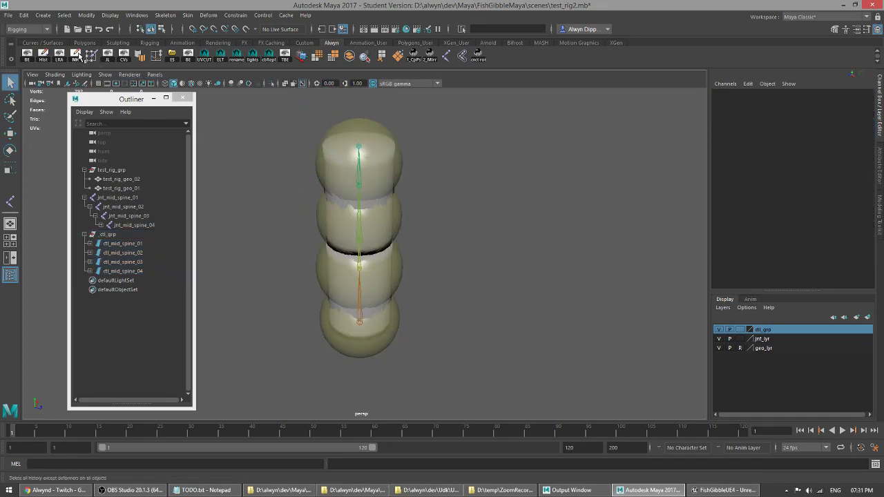
key("ctrl+s")
key("Return")
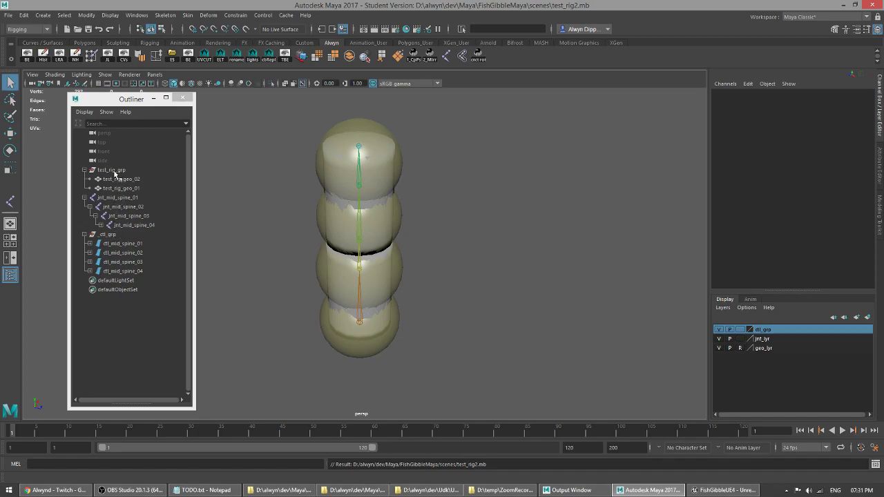
Step: Set up an FBX export of test_rig_grp and jnt_mid_spine_01 to the project's assets folder, named test_rig2
left_click(113, 170)
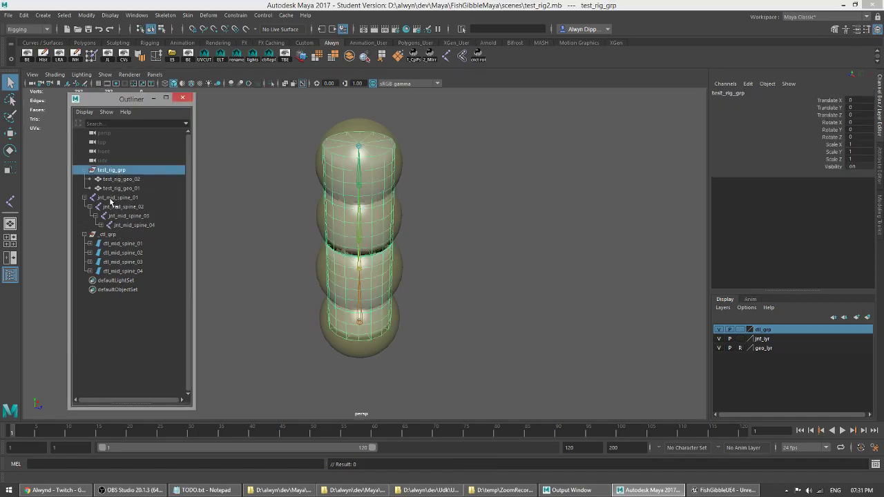
left_click(110, 198, "ctrl")
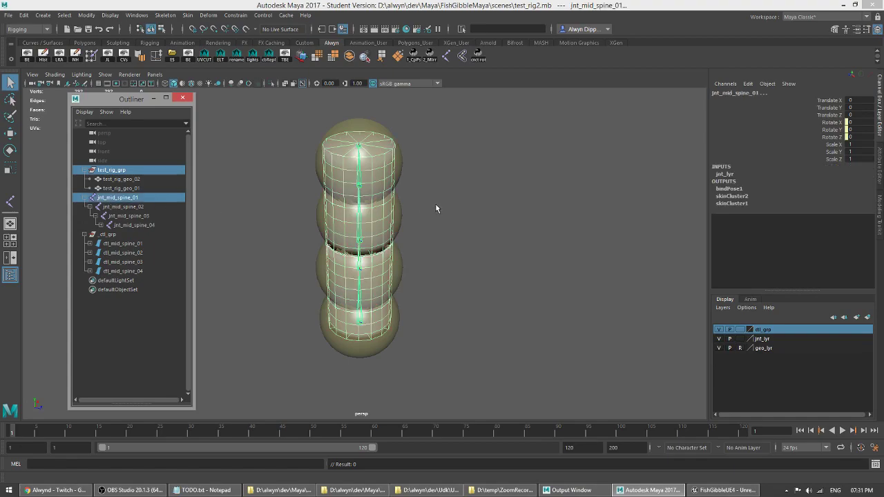
left_click(142, 57)
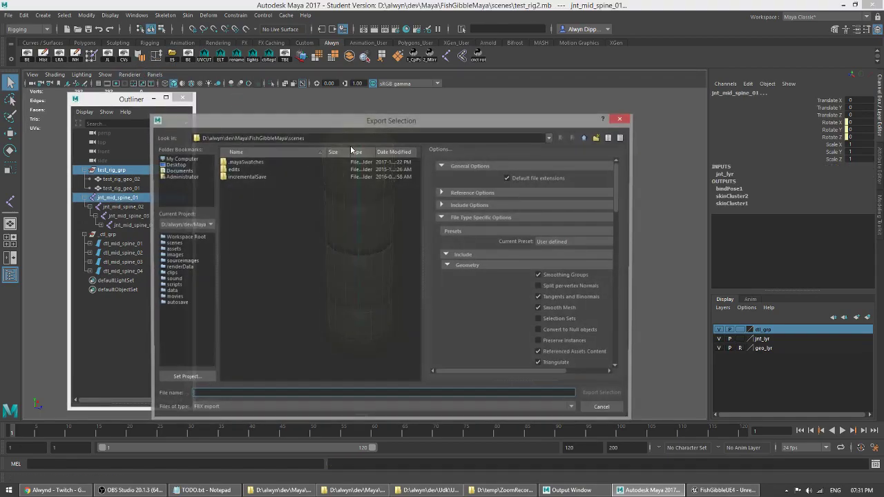
left_click(172, 250)
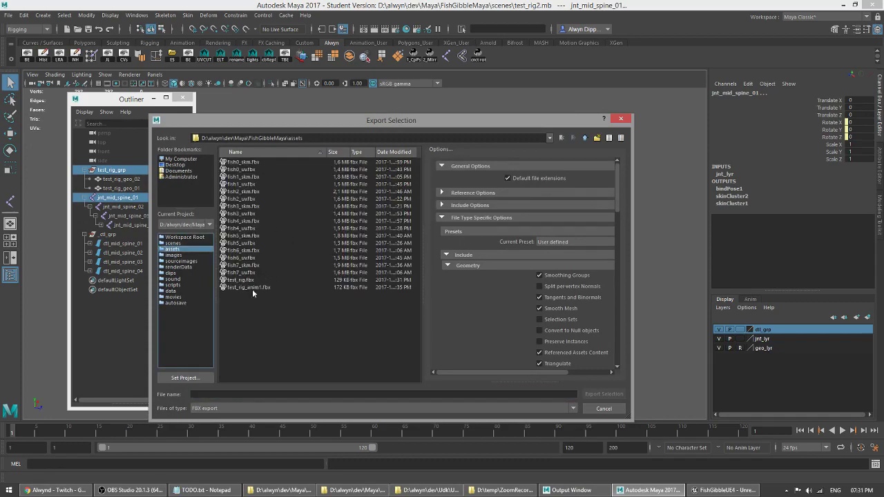
left_click(226, 393)
type("test_rig2")
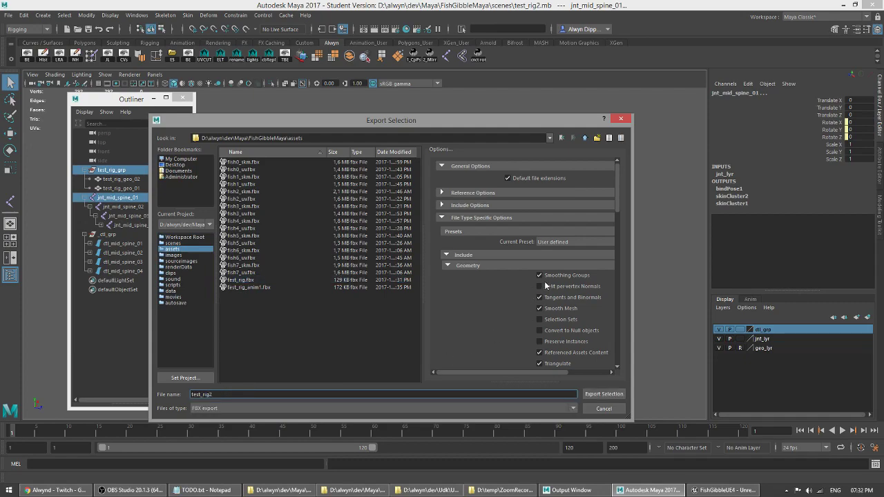
Step: Turn off Bake Animation in the FBX options and export the selection
scroll(544, 281, "down", 7)
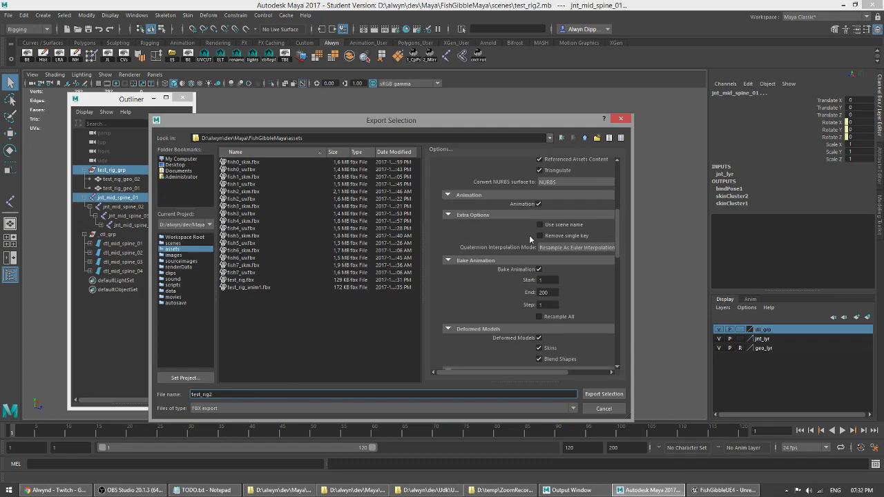
left_click(539, 270)
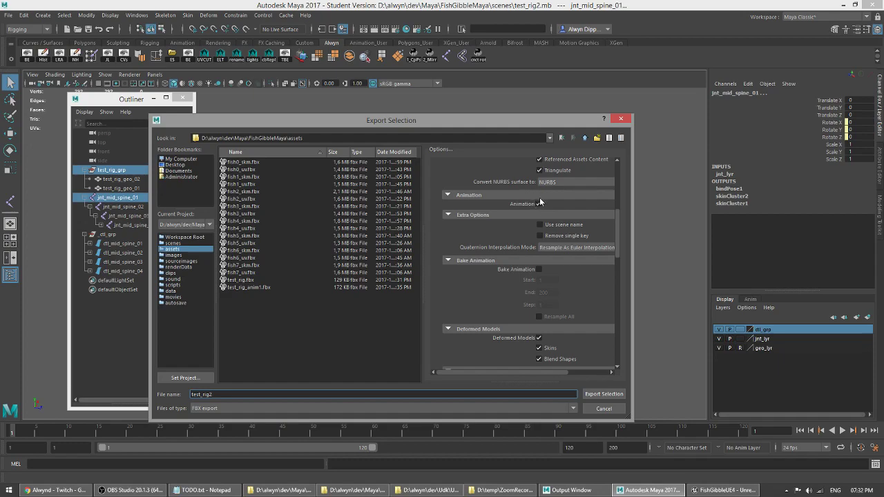
scroll(551, 270, "down", 2)
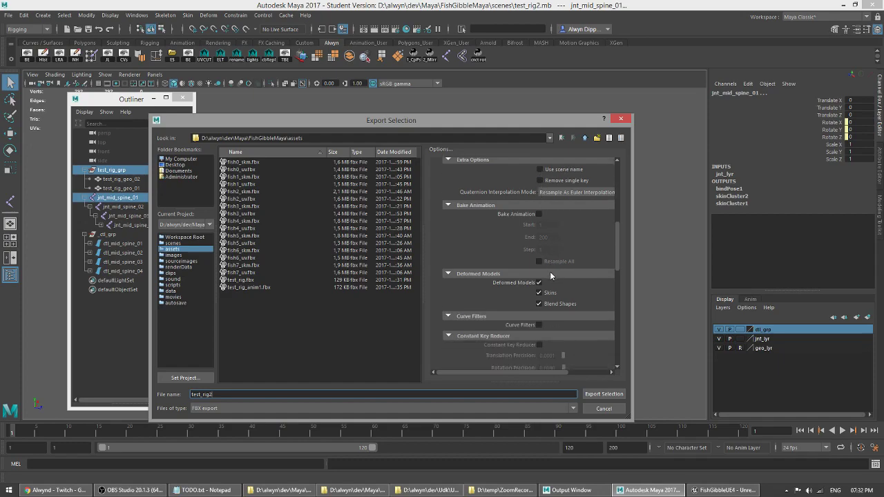
scroll(558, 278, "up", 2)
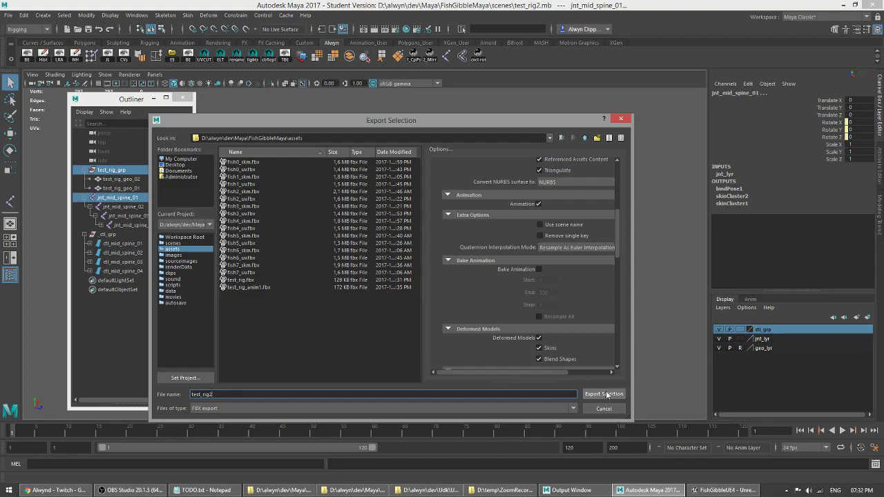
scroll(513, 263, "up", 6)
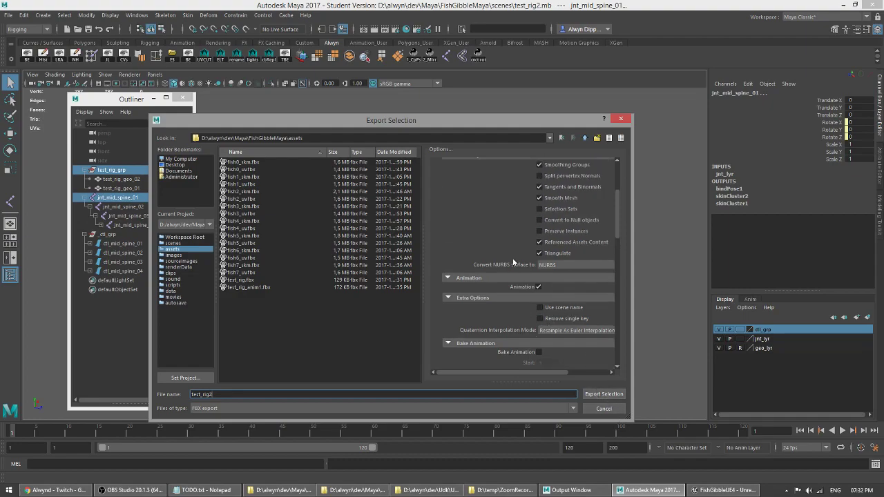
left_click(605, 394)
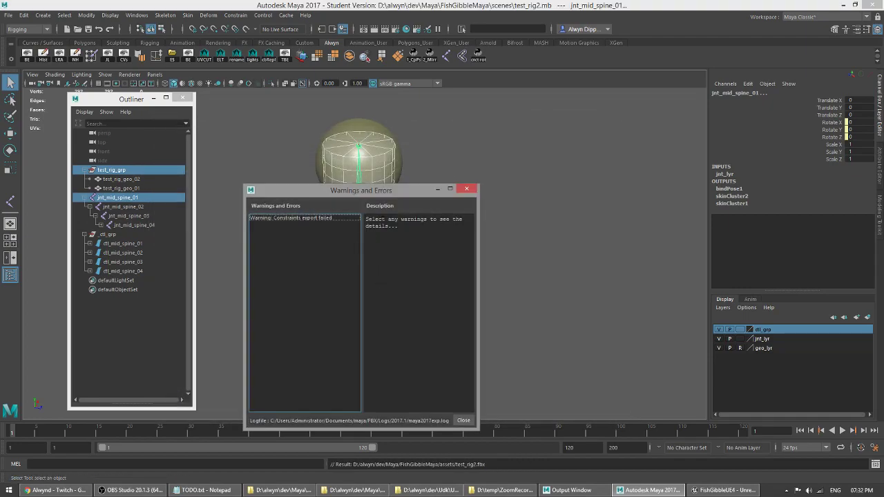
Step: Read the description of the constraints warning and close the Warnings and Errors report
left_click(303, 219)
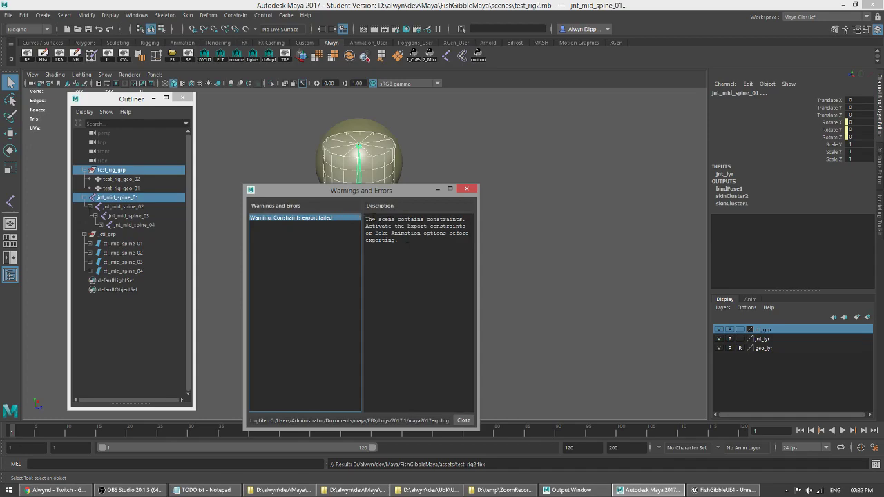
left_click_drag(365, 219, 399, 247)
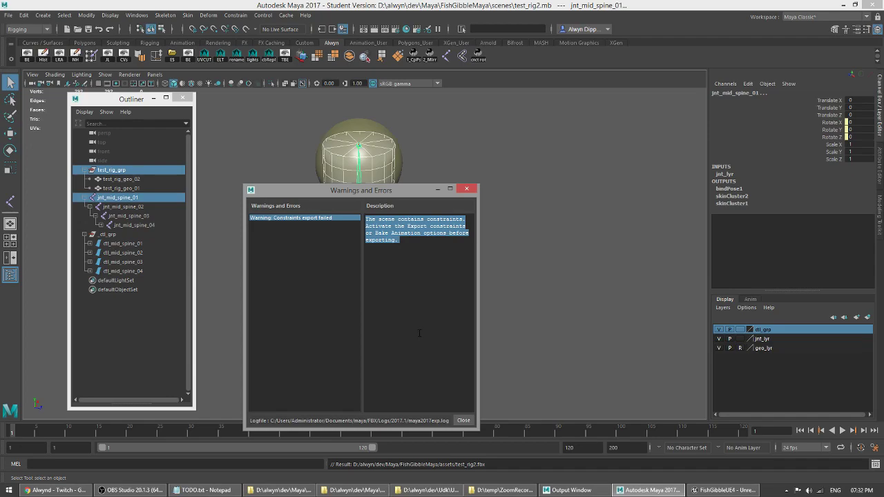
left_click(464, 420)
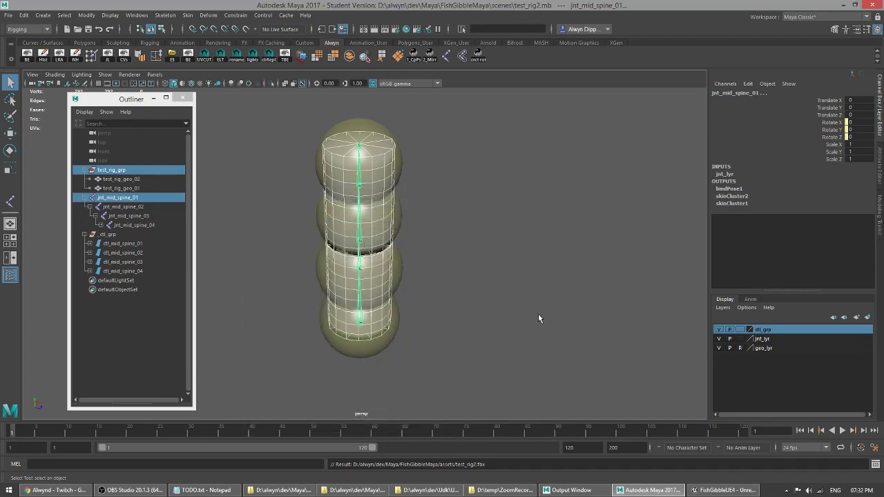
Step: Bring up Unreal Editor and select test_rig2.fbx in the FishGibbleMaya assets folder in File Explorer
left_click(724, 491)
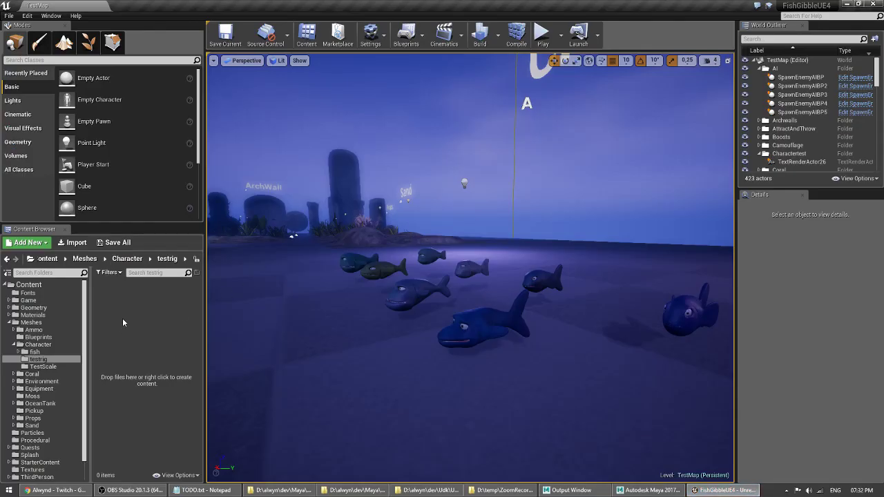
key("alt+Tab")
key("Tab")
key("Tab")
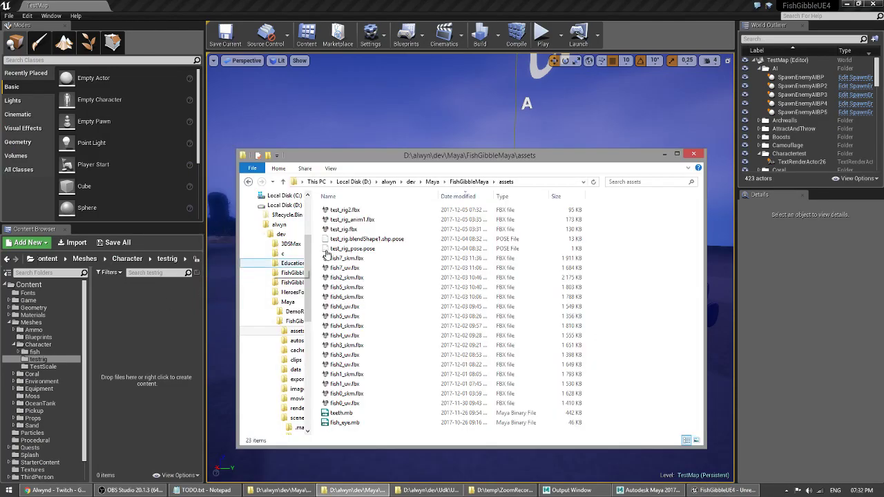
left_click(380, 210)
Step: Switch back to Maya and inspect the ctl_mid_spine_01 control's hierarchy
key("alt+Tab")
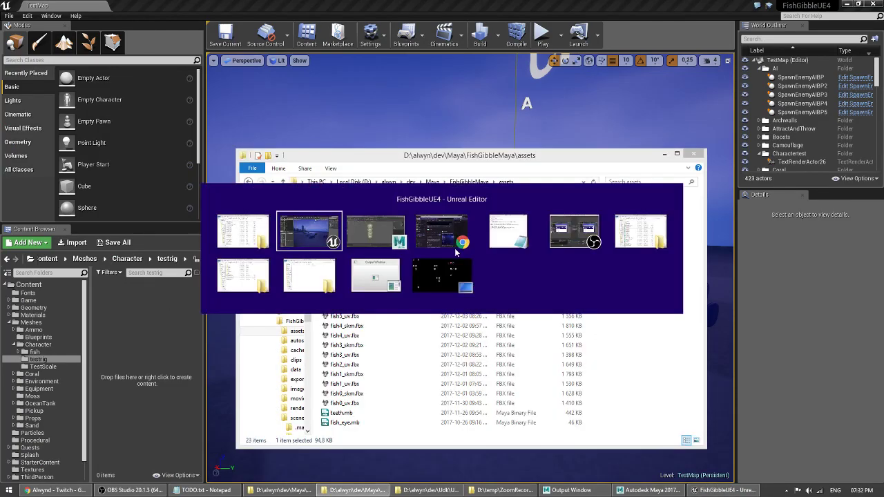
key("alt+Tab")
key("Tab")
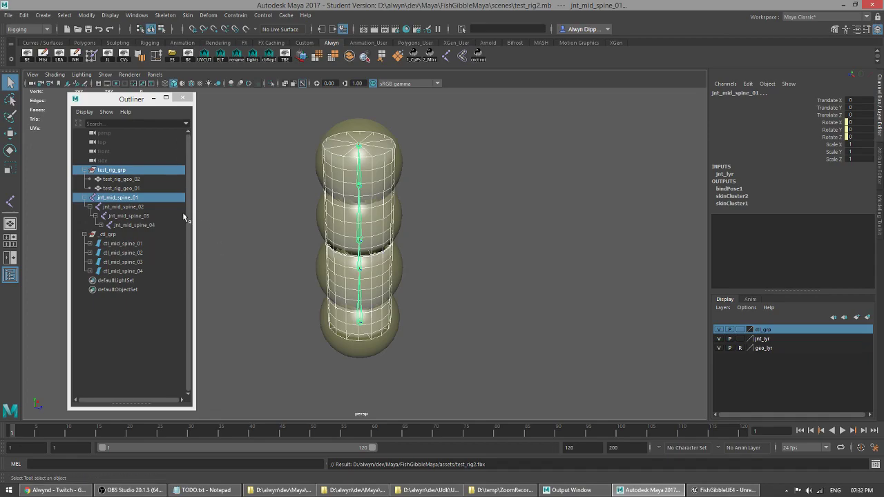
left_click(90, 243)
Step: Import test_rig2.fbx from File Explorer into Unreal's testrig folder as a skeletal mesh with Import Animations enabled, and close the message log
key("alt+Tab")
key("alt+Tab")
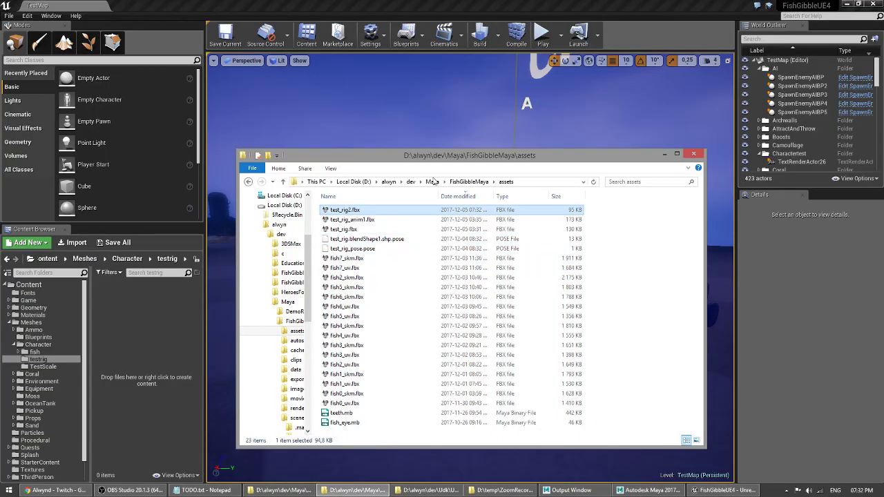
left_click_drag(353, 211, 141, 314)
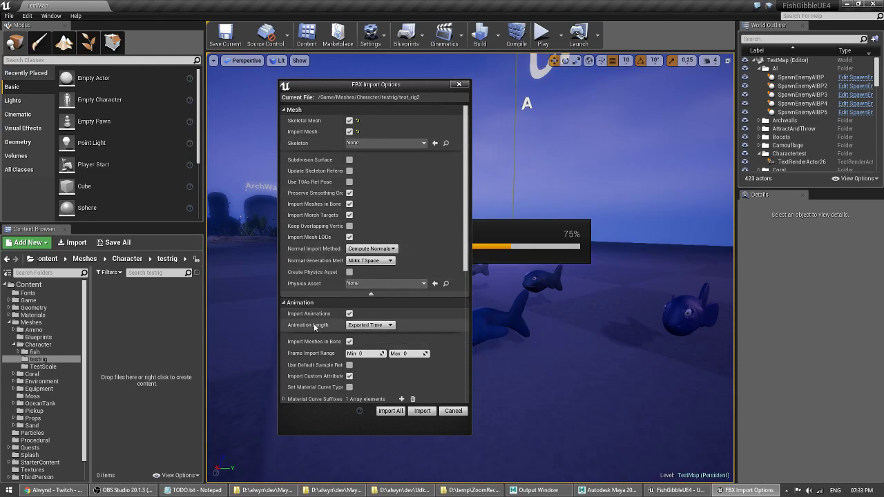
left_click(422, 411)
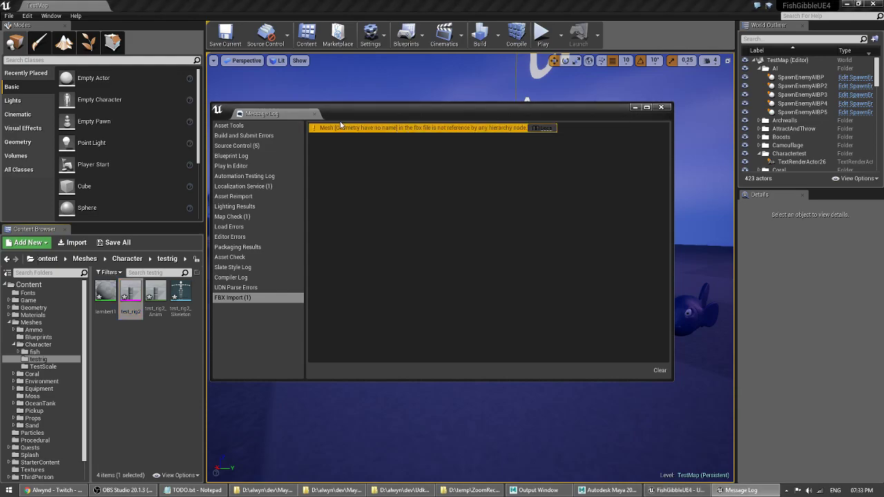
left_click(661, 107)
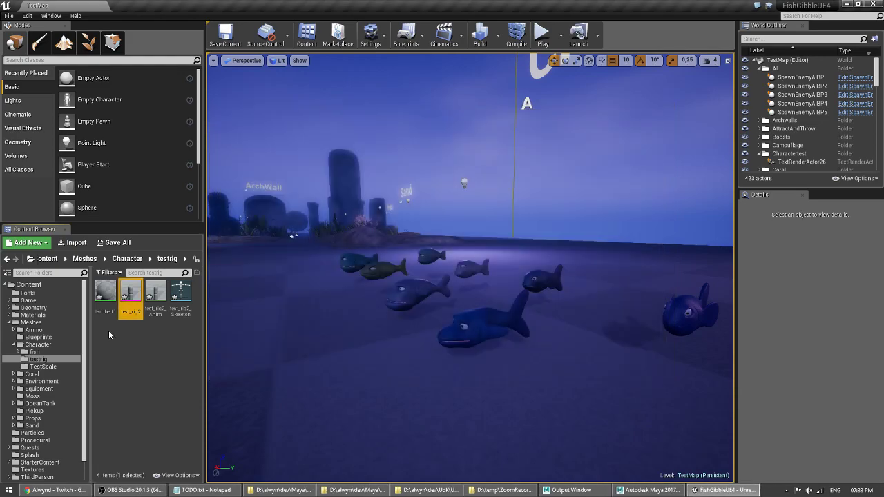
Step: Save the four imported assets in the testrig folder
left_click(180, 294, "shift")
key("ctrl+s")
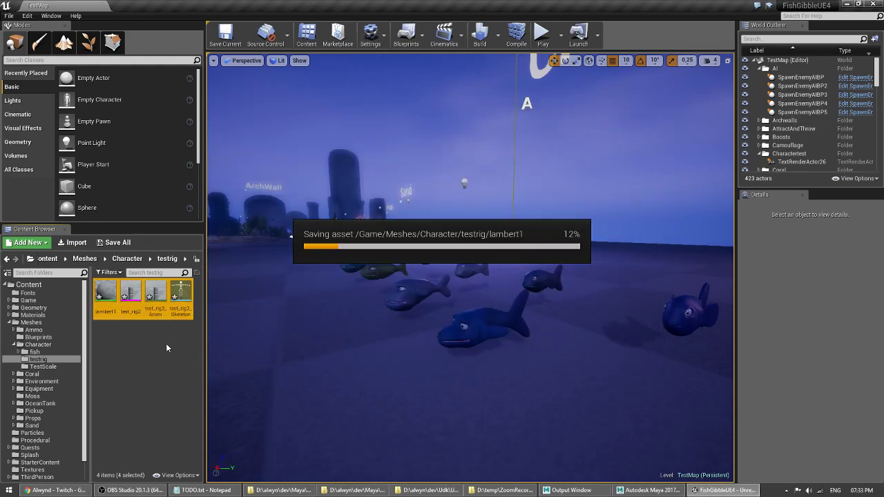
left_click(156, 291)
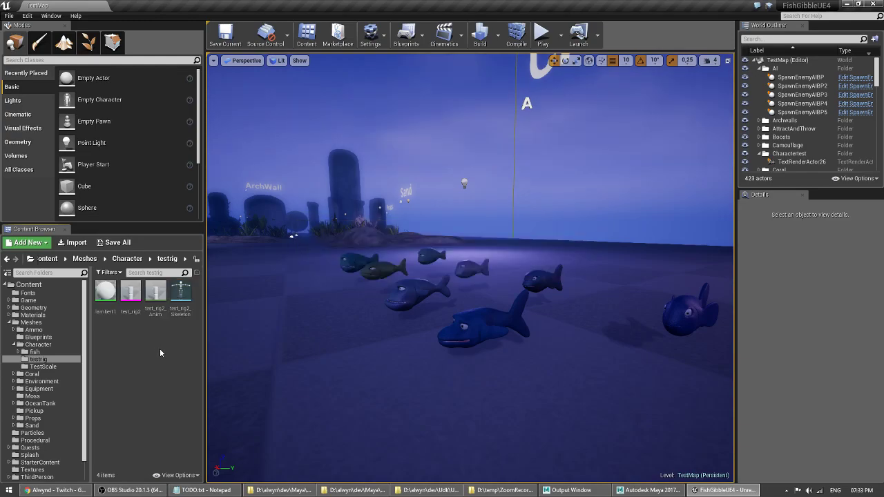
Step: Preview the test_rig2_Anim animation in the testrig folder and close its editor
double_click(154, 294)
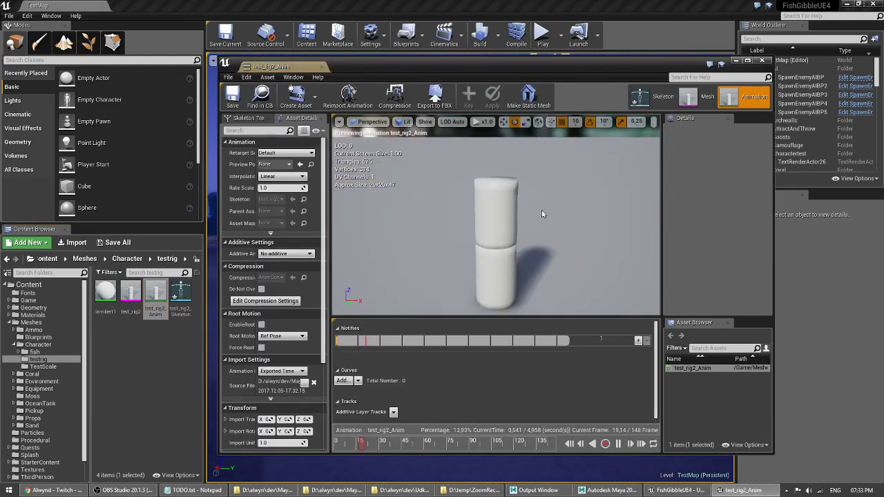
left_click(762, 61)
Step: Switch to Maya and inspect the spine joint chain from jnt_mid_spine_01 to jnt_mid_spine_04 in the hierarchy
key("alt+Tab")
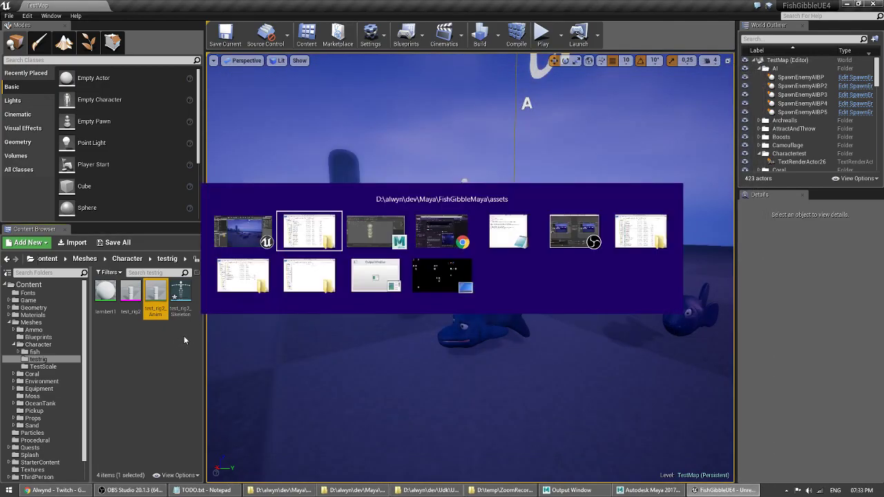
mouse_move(27, 435)
left_mouse_down()
mouse_move(360, 434)
mouse_move(12, 431)
left_mouse_up()
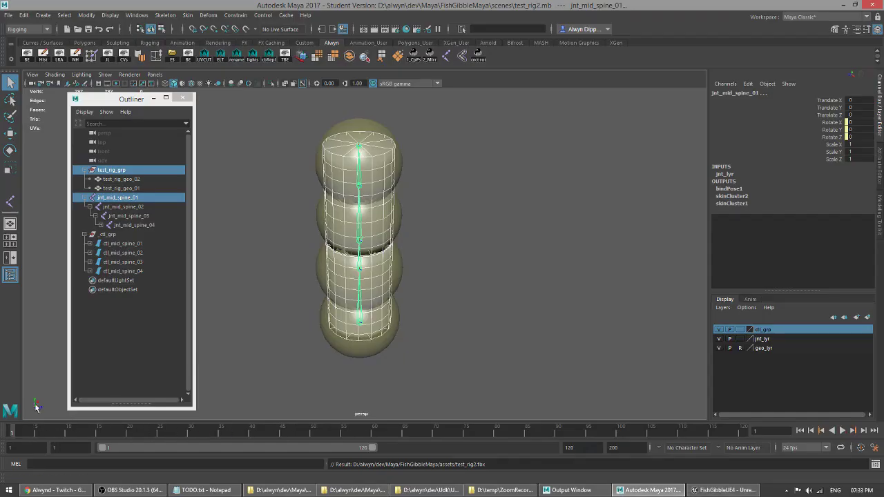
left_click(151, 199)
left_click(152, 224, "shift")
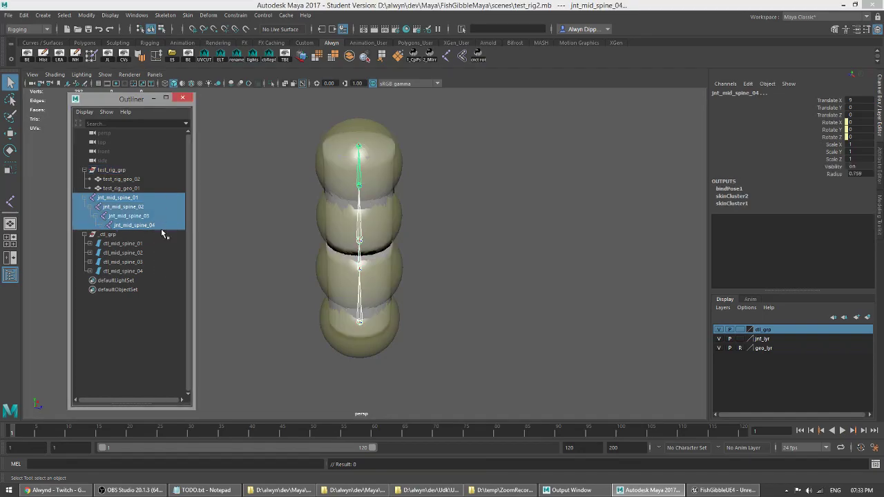
Step: Return to Unreal Editor and force delete lambert1, test_rig2, test_rig2_Anim and test_rig2_Skeleton from the testrig folder
key("alt+Tab")
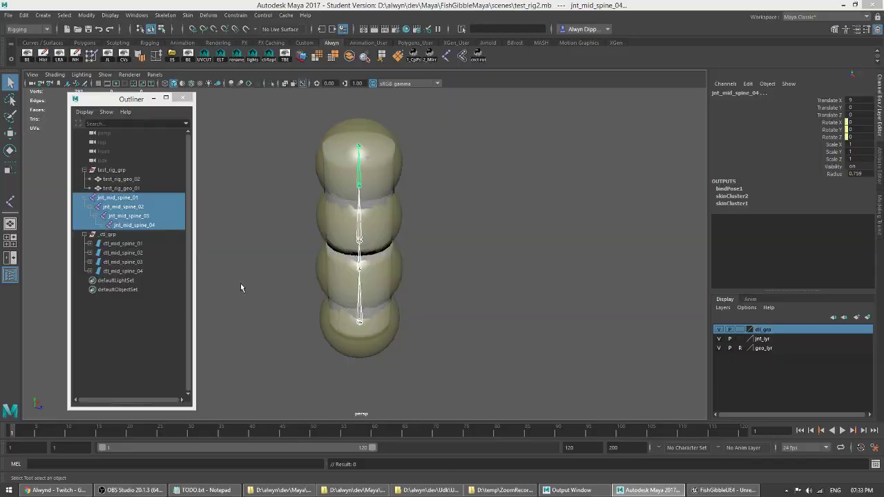
key("alt+Tab")
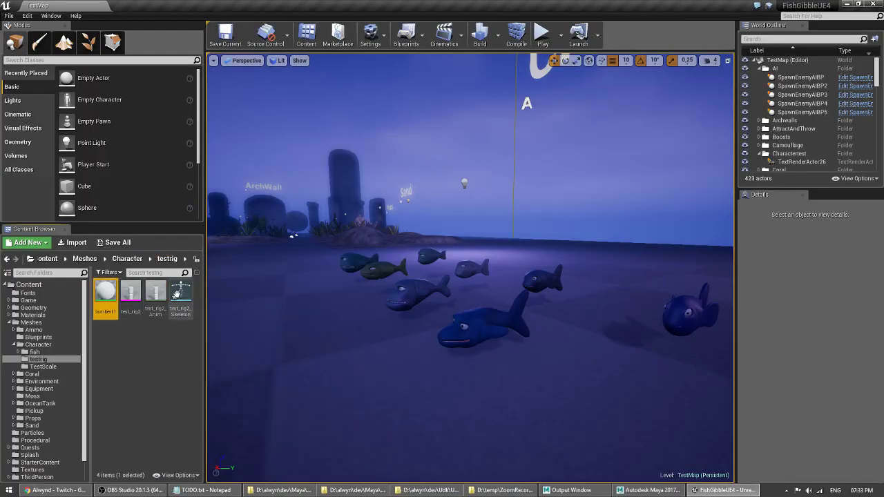
left_click(177, 293, "shift")
key("Delete")
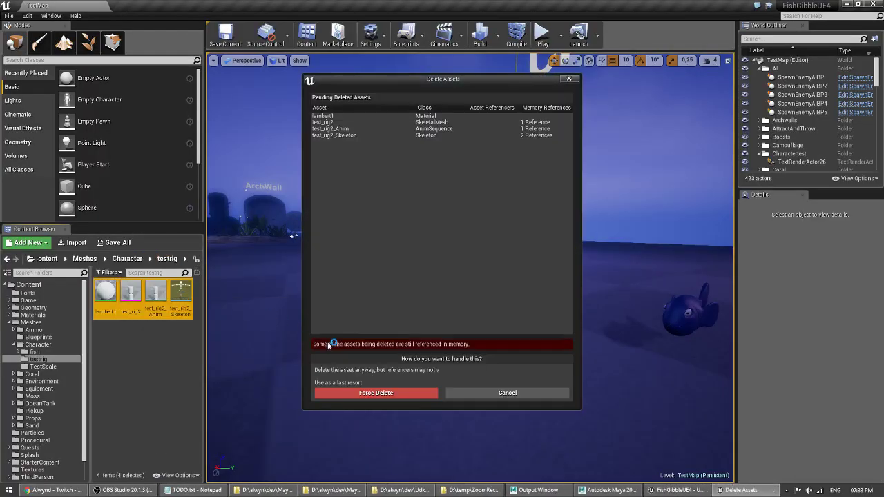
left_click(367, 394)
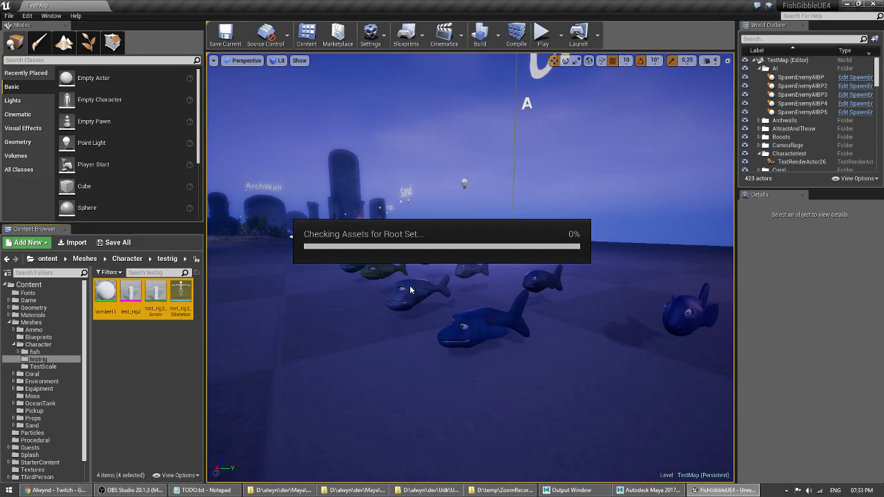
Step: Import test_rig2.fbx from File Explorer into the testrig folder as a skeletal mesh with Import Animations disabled, and close the message log
key("alt+Tab")
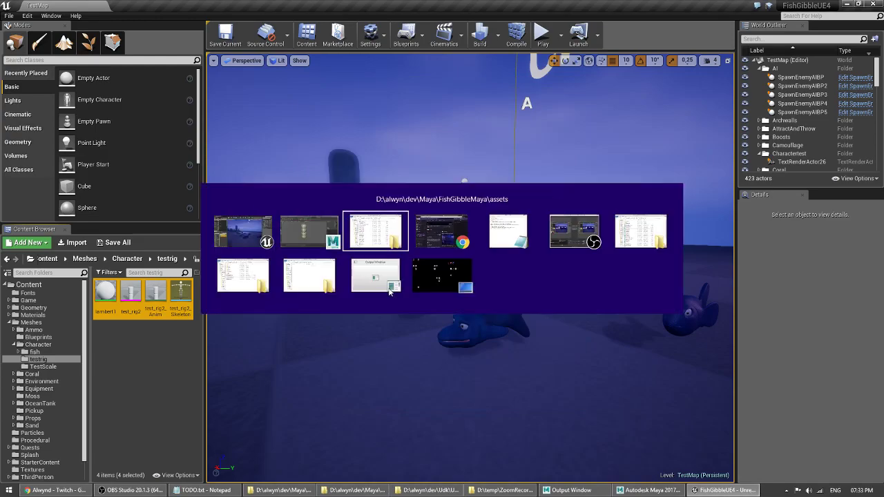
left_click_drag(374, 210, 143, 305)
key("alt+Tab")
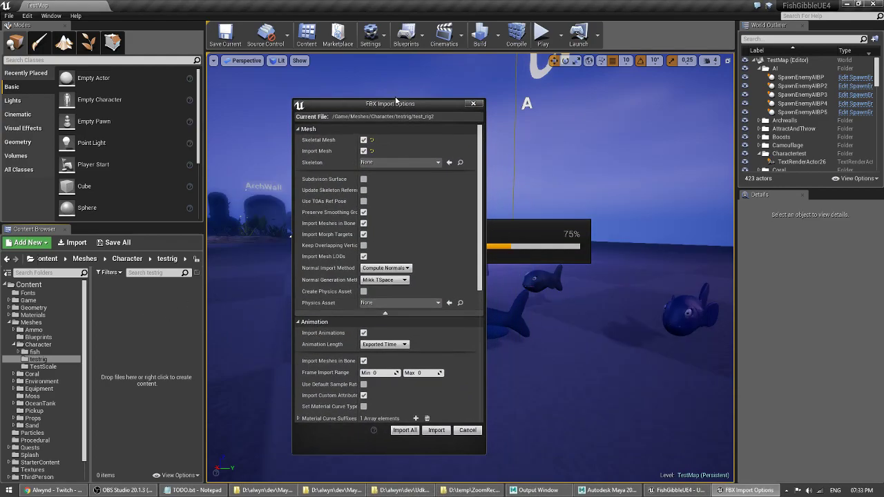
left_click(361, 326)
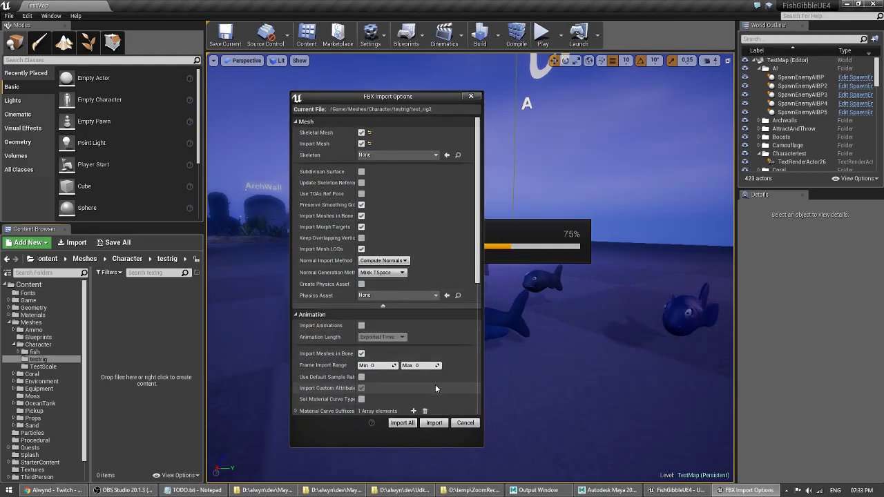
left_click(433, 422)
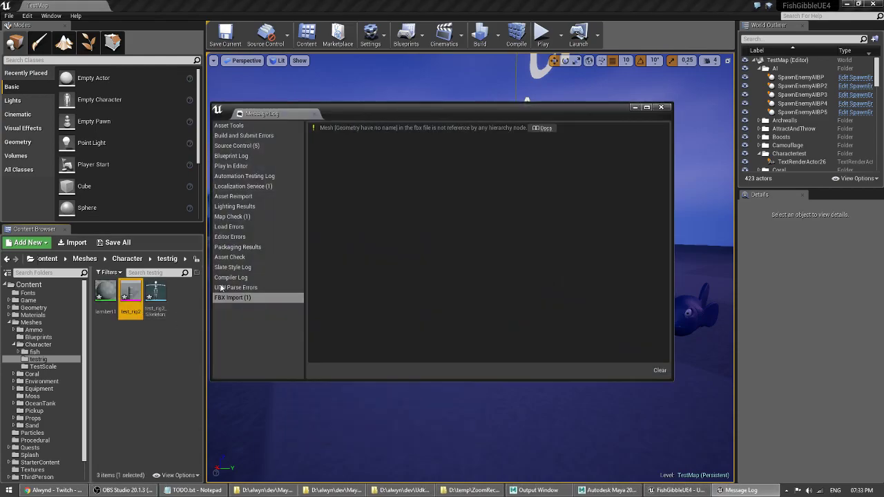
left_click(661, 108)
Step: Save the imported lambert1, test_rig2 and test_rig2_Skeleton assets in the testrig folder
left_click(106, 293)
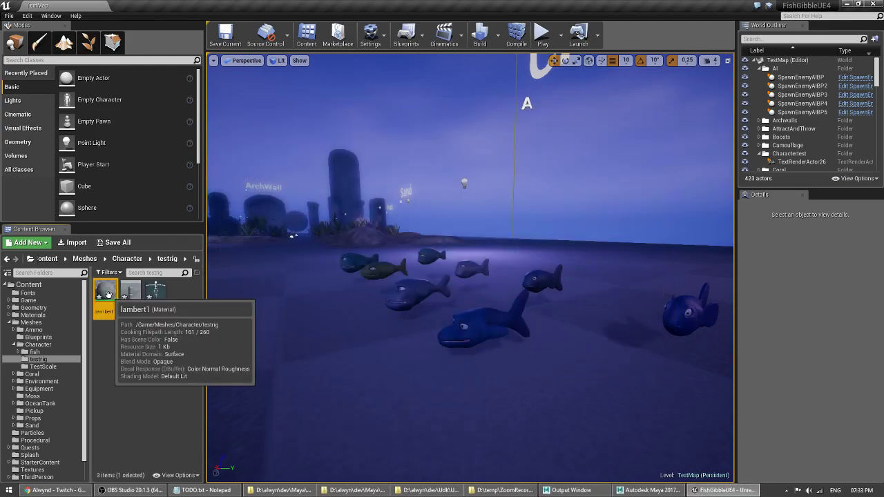
left_click(156, 294, "shift")
key("ctrl+s")
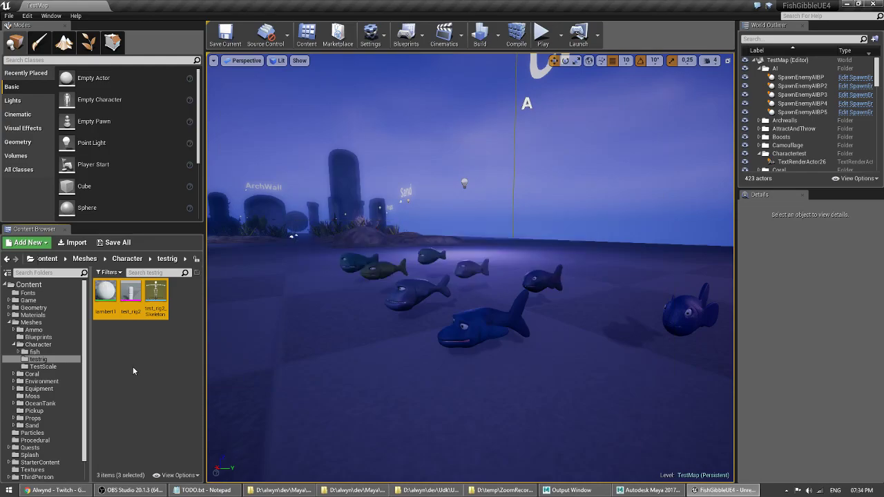
Step: Examine the test_rig2 mesh and the test_rig2_Skeleton joint hierarchy in their editors, closing each one
left_click(132, 366)
double_click(132, 302)
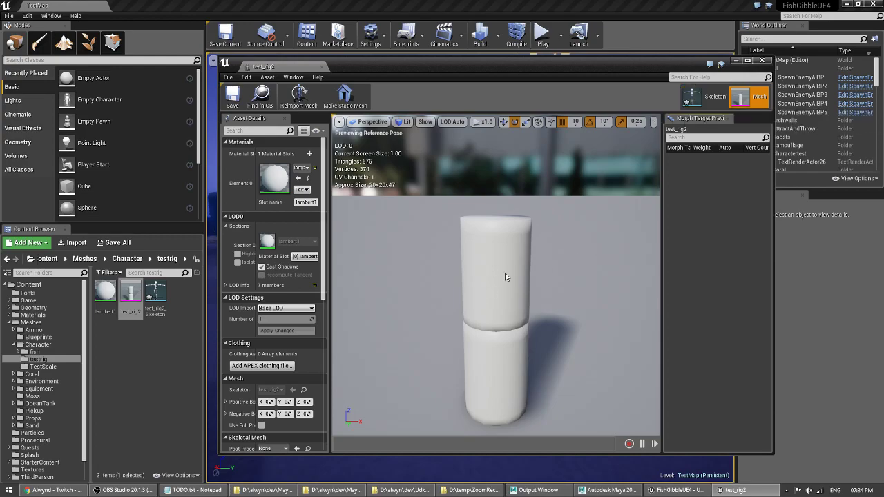
left_click(761, 60)
left_click(155, 291)
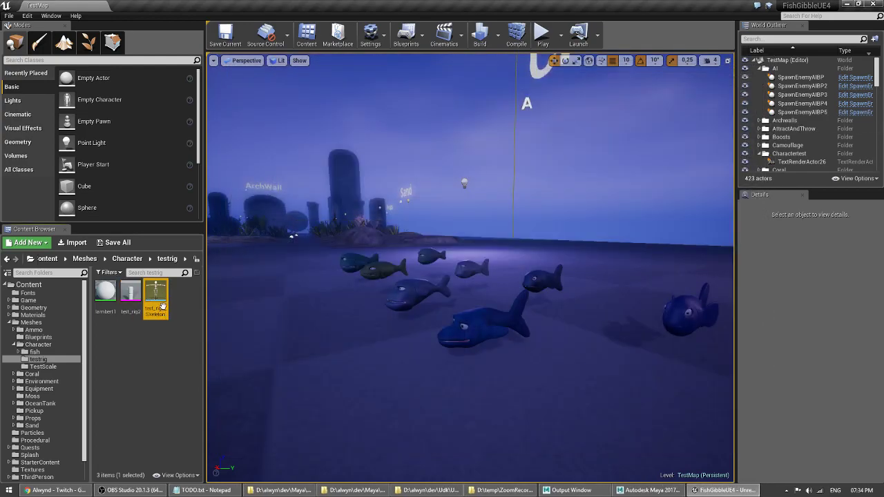
double_click(155, 291)
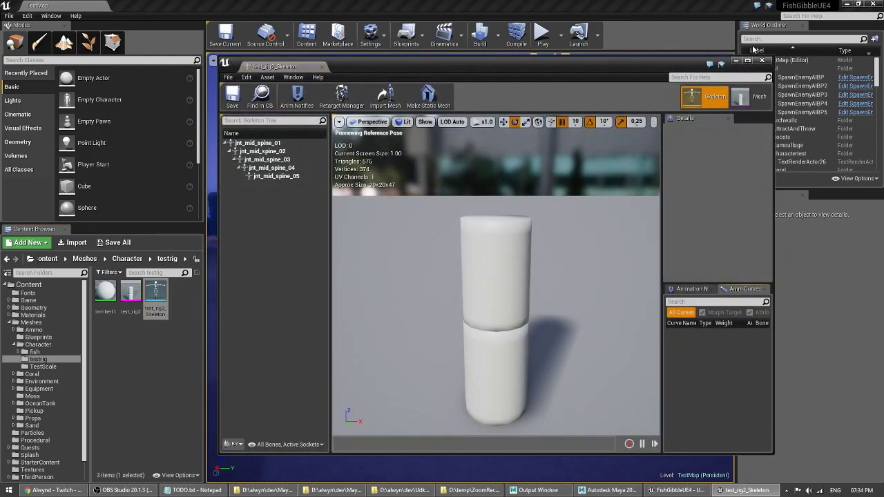
left_click(762, 60)
Step: Force delete the lambert1, test_rig2 and test_rig2_Skeleton assets from the testrig folder
left_click(107, 293, "shift")
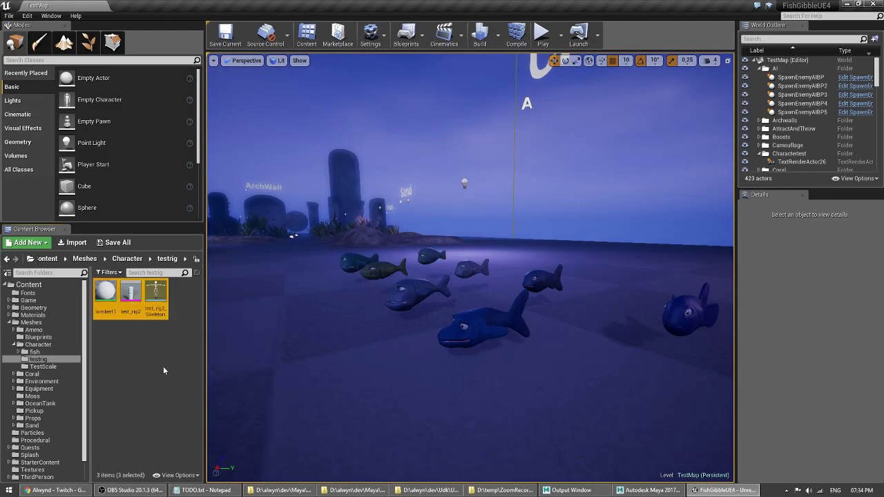
key("Delete")
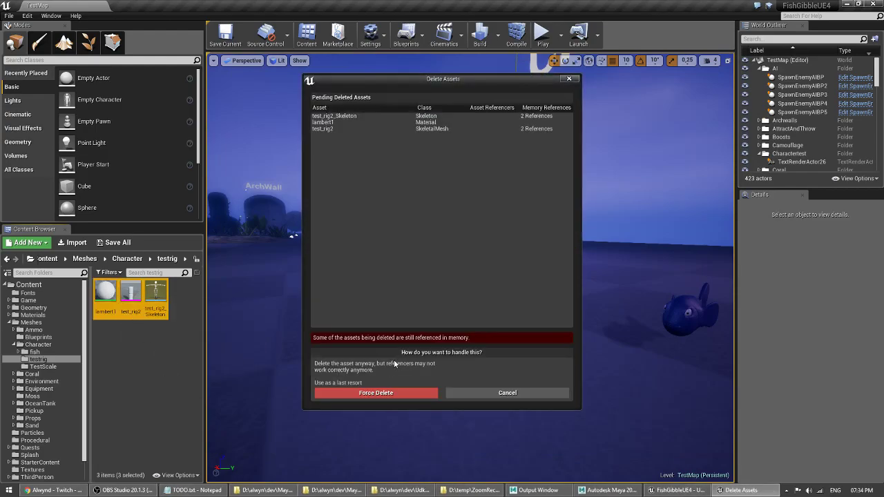
left_click(395, 391)
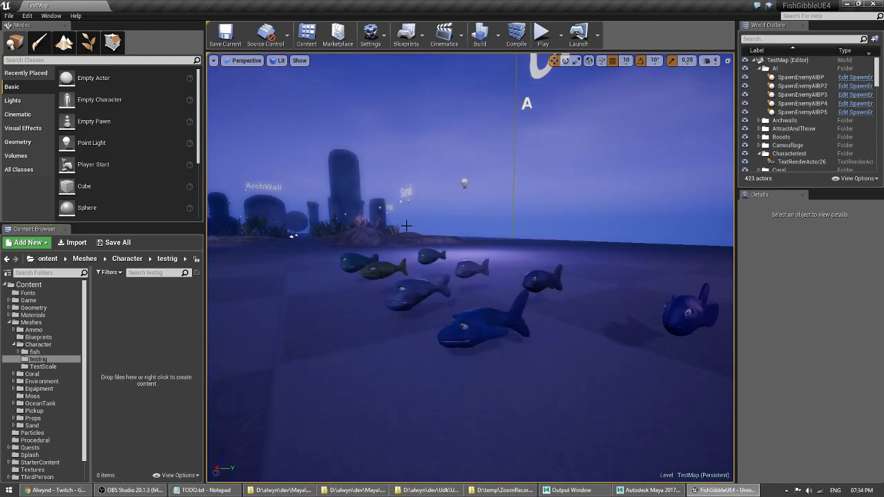
Step: Switch to Maya and turn off the X-ray joint display in the perspective view
key("alt+Tab")
key("alt+Tab")
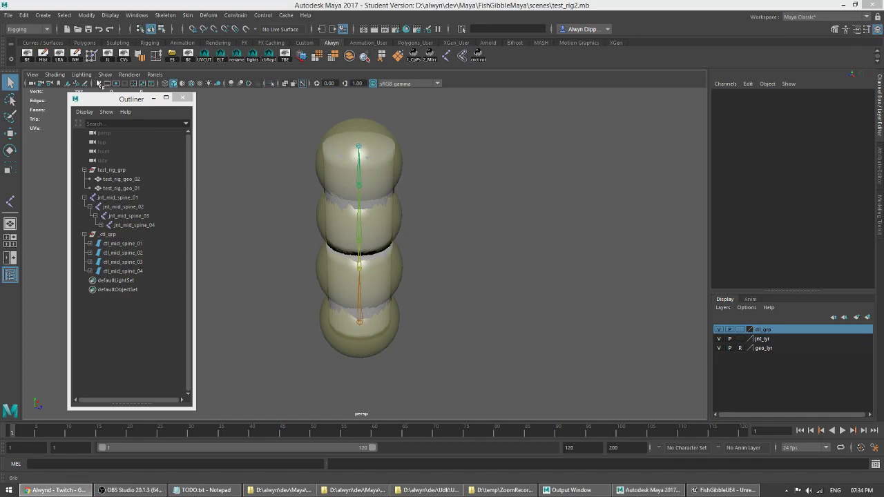
left_click(490, 230)
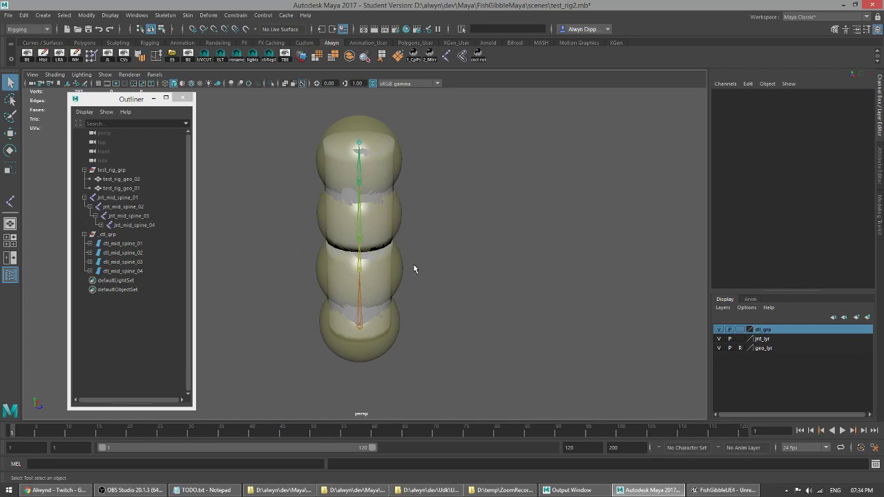
left_click(138, 198)
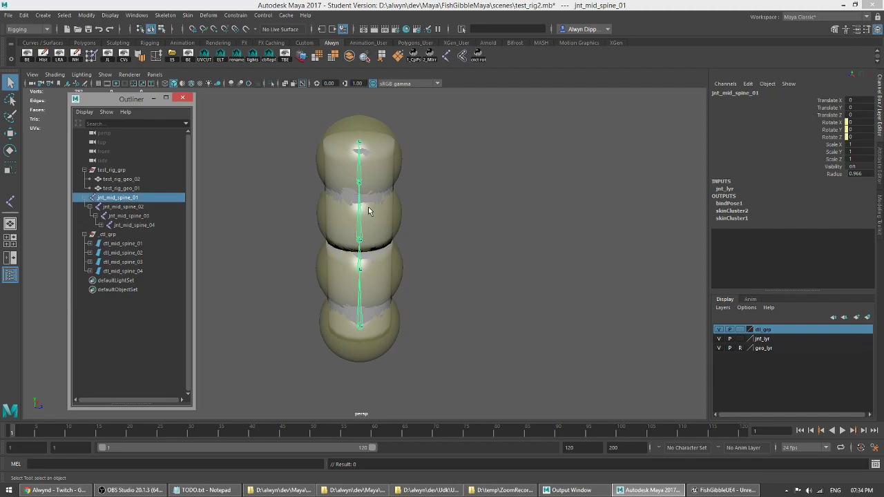
left_click(526, 249)
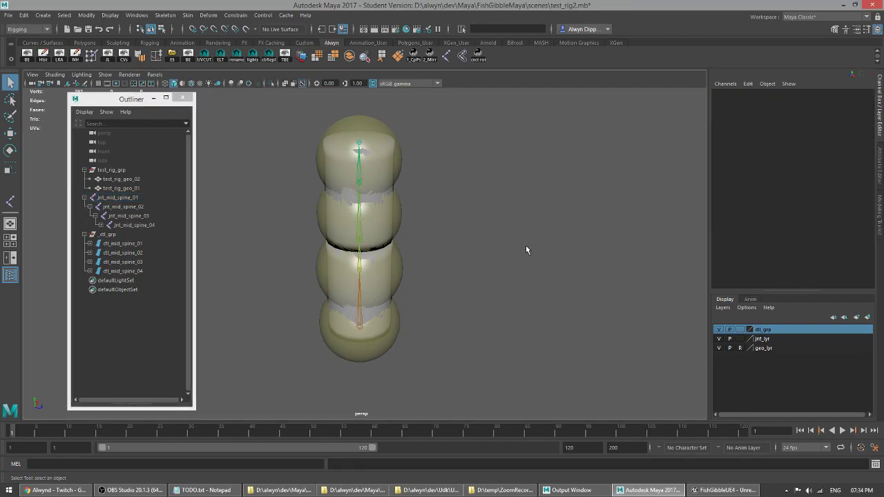
left_click(298, 84)
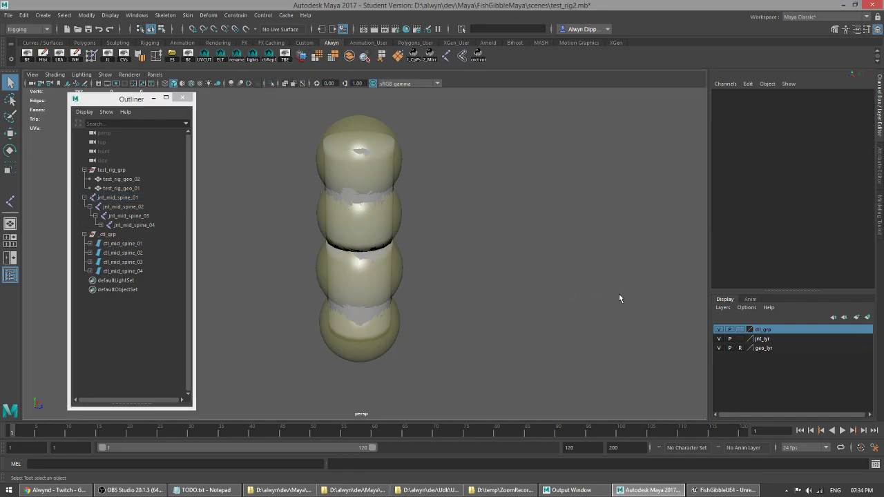
left_click_drag(471, 269, 490, 268, "alt")
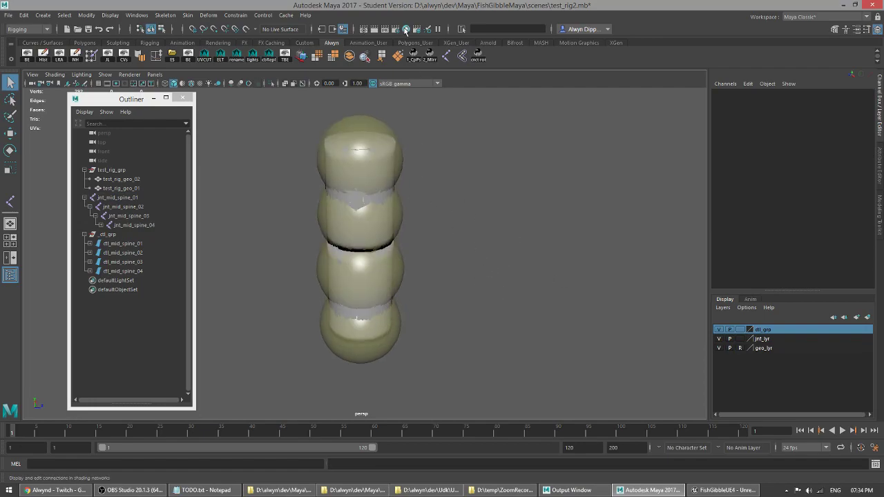
Step: Raise the transparency of rig_material to 0.923 in the Hypershade and close it
left_click(405, 29)
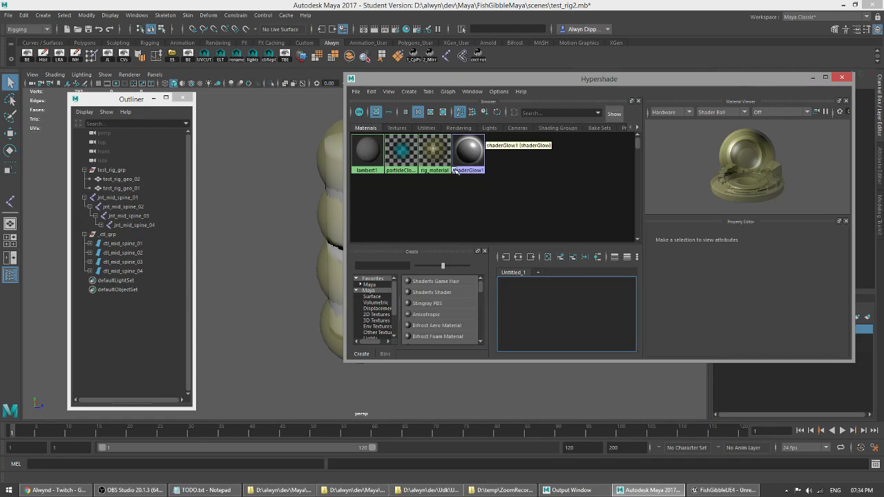
left_click(435, 152)
left_click_drag(792, 291, 795, 290)
left_click(841, 77)
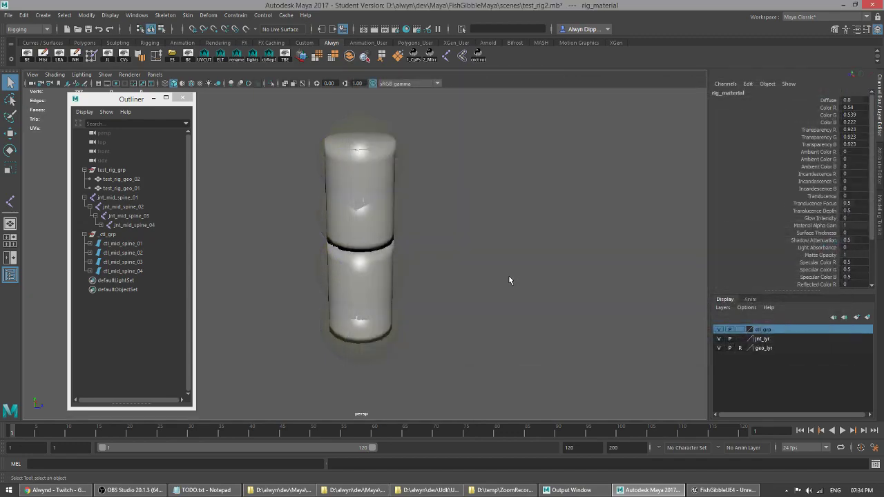
Step: Check the more transparent sphere controls by selecting ctl_mid_spine_04, ctl_mid_spine_02 and ctl_mid_spine_01 in the viewport
left_click(509, 276)
left_click(389, 186)
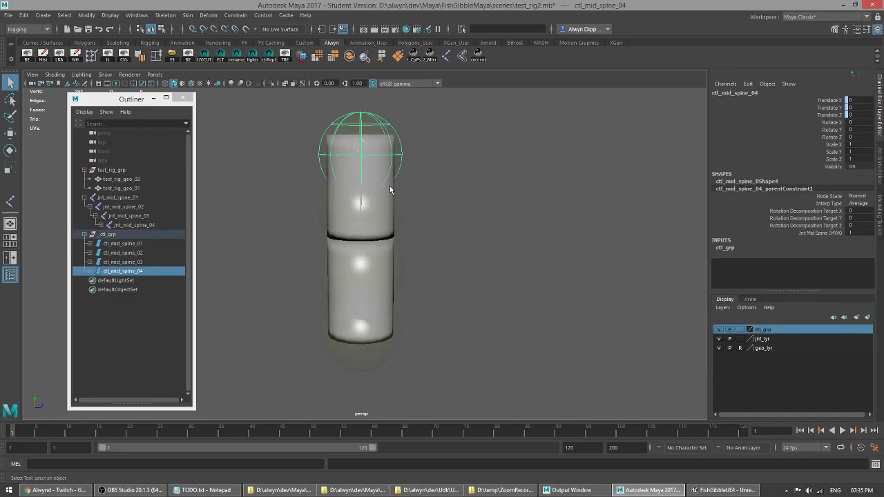
left_click(400, 272)
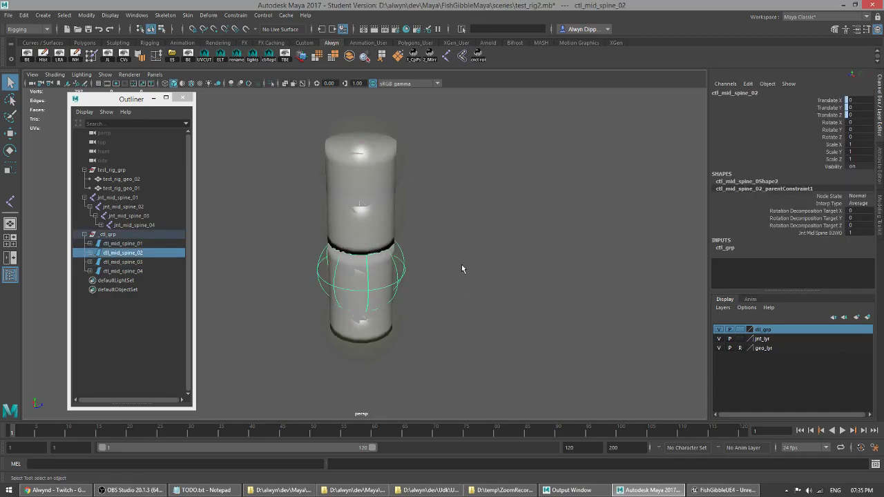
left_click(479, 277)
left_click_drag(460, 271, 479, 255, "alt")
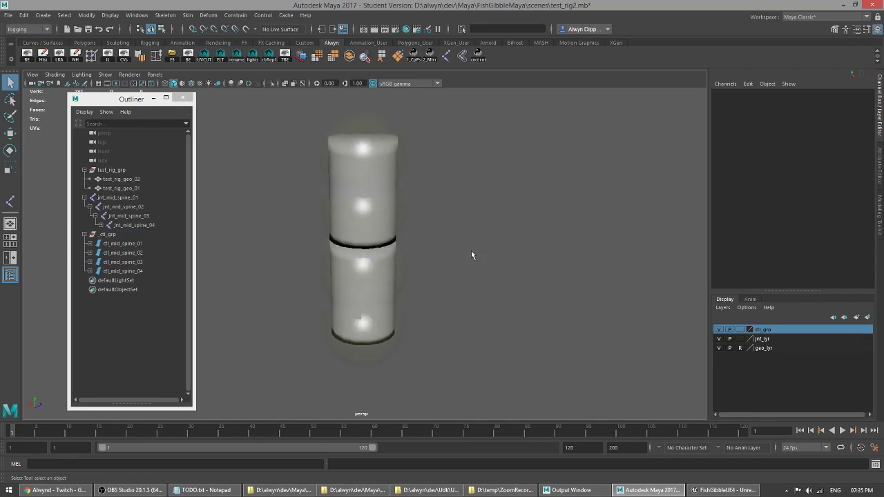
left_click(395, 339)
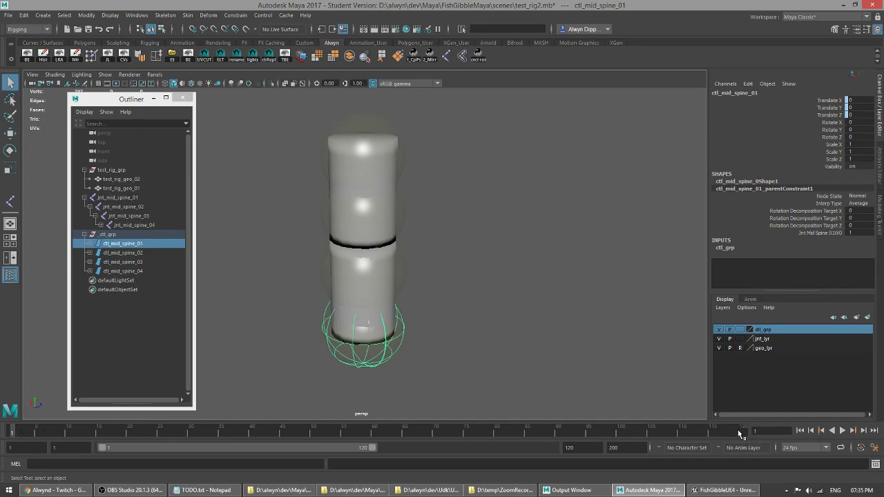
Step: Set the playback end frame to 100
left_click_drag(583, 448, 430, 451)
type("100")
key("Return")
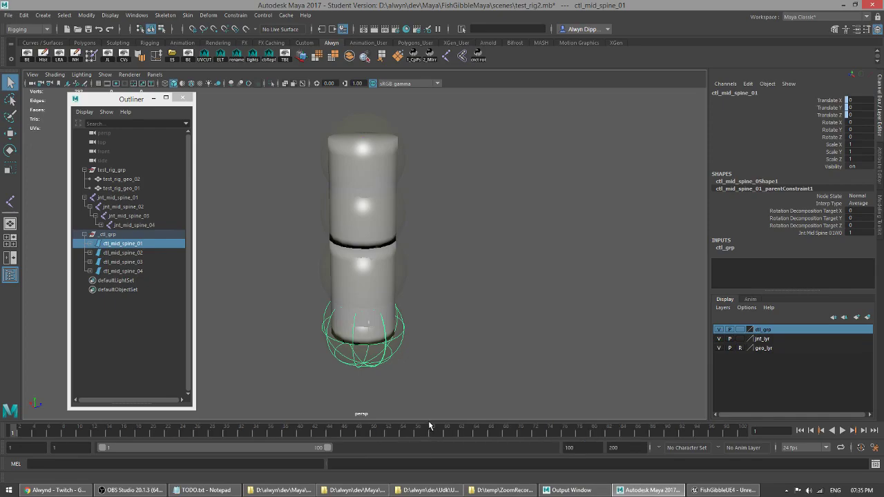
Step: Set the playback end frame to 200
left_click_drag(588, 447, 403, 452)
type("0")
key("Return")
left_click_drag(584, 447, 405, 451)
type("20")
key("Return")
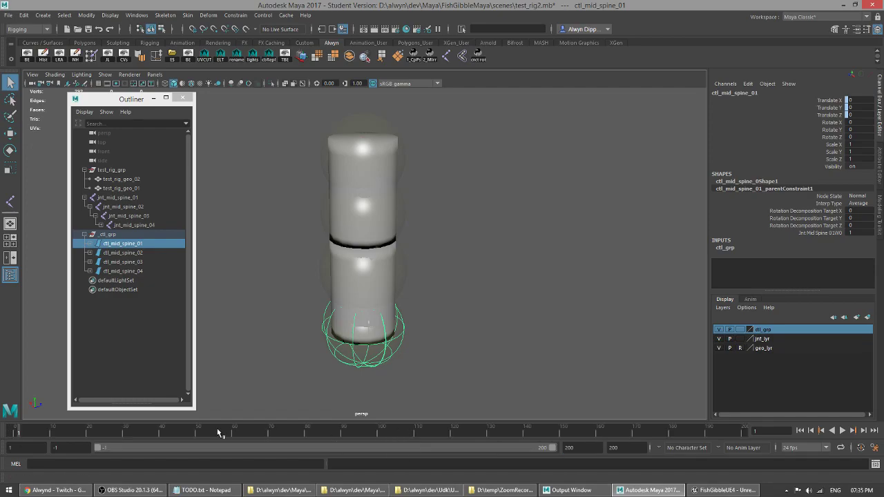
Step: Move to the start of the timeline and set the animation and playback start frame to 0
left_click_drag(40, 436, 13, 435)
left_click_drag(78, 448, 19, 449)
type("0")
key("Return")
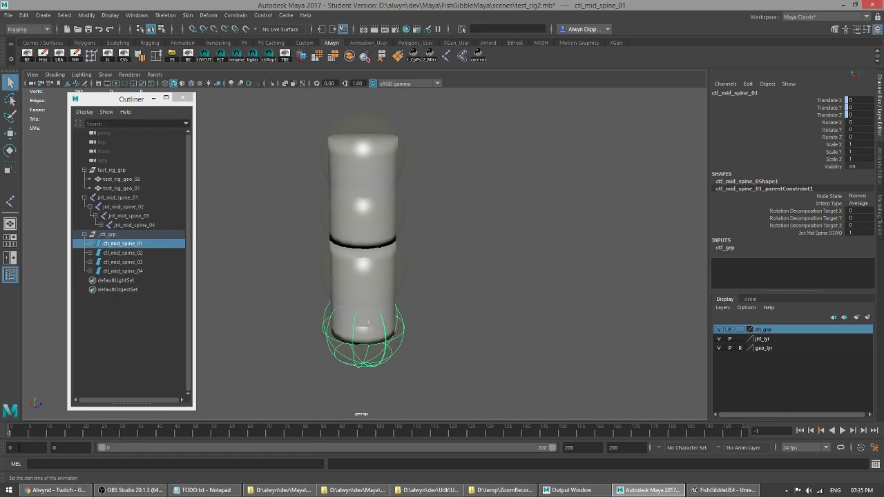
Step: Set the current time to frame 0 and review the Time Slider playback preferences
double_click(19, 434)
left_click(19, 431)
left_click_drag(31, 433, 3, 437)
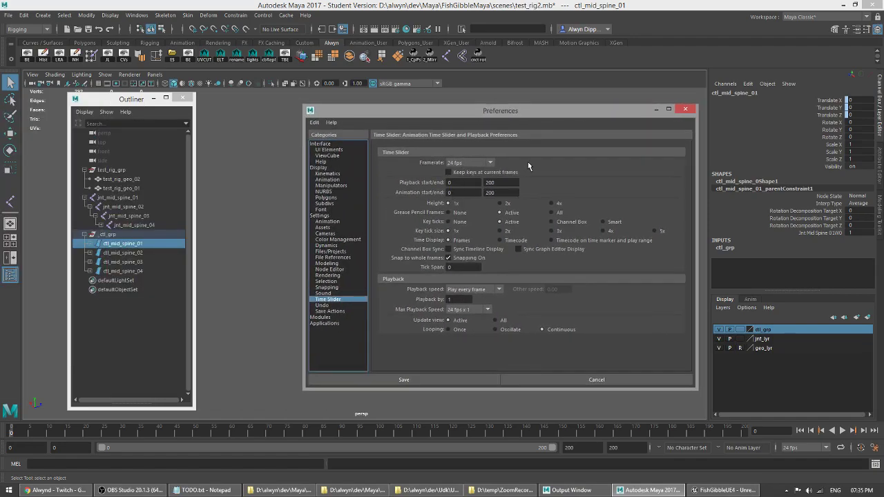
left_click(596, 380)
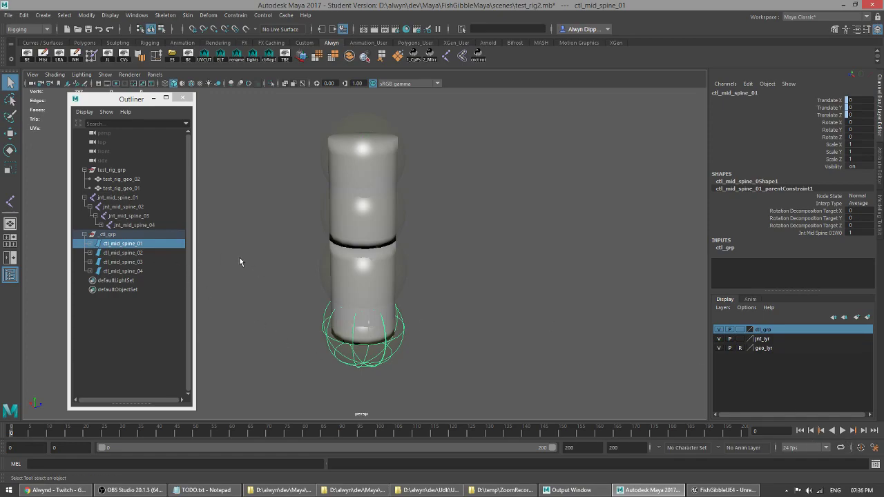
Step: Select the four spine controls, ctl_mid_spine_01 through ctl_mid_spine_04
left_click(134, 245)
left_click(147, 252, "shift")
left_click(154, 262, "shift")
left_click(155, 271, "shift")
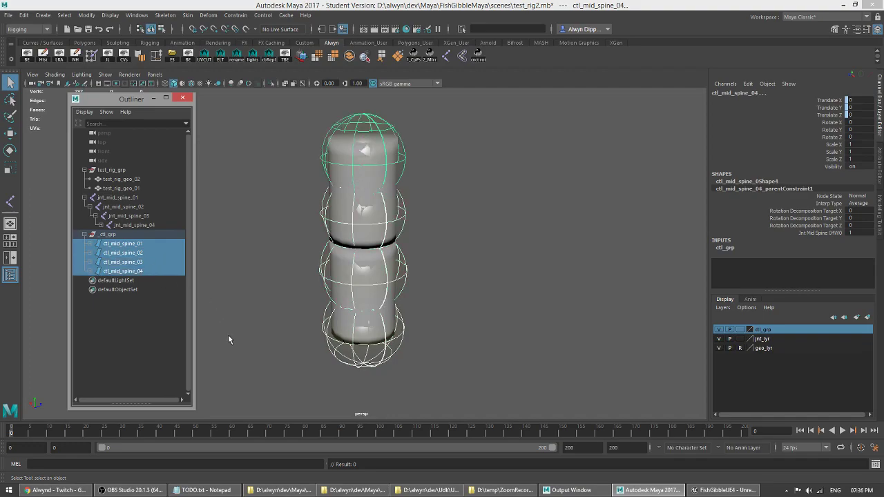
left_click_drag(831, 122, 829, 140)
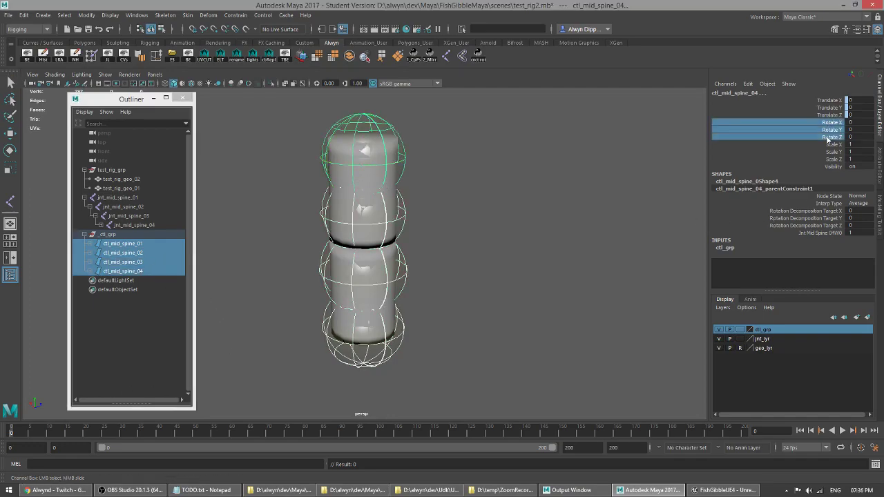
left_click(817, 100)
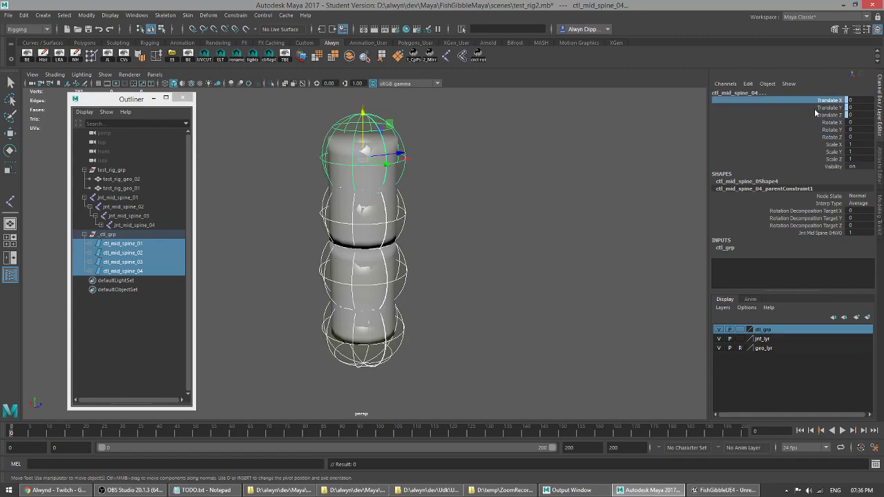
left_click(816, 115, "shift")
left_click(821, 144, "ctrl")
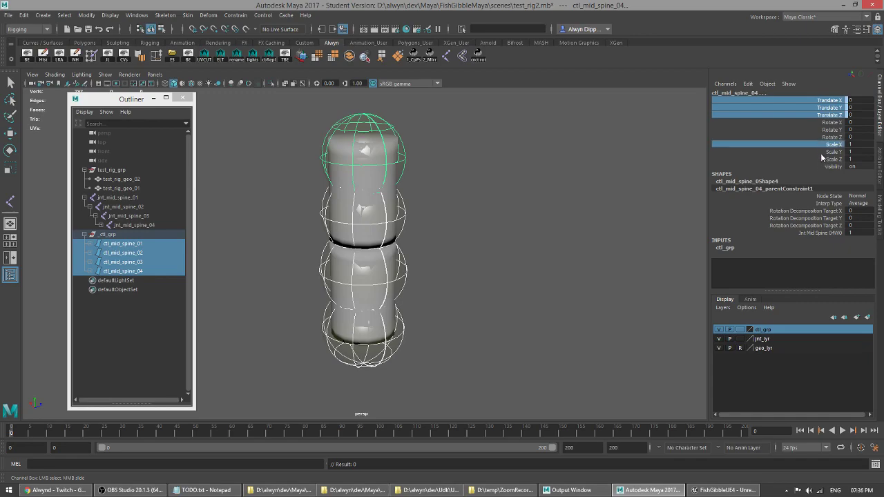
left_click_drag(819, 151, 822, 166, "ctrl")
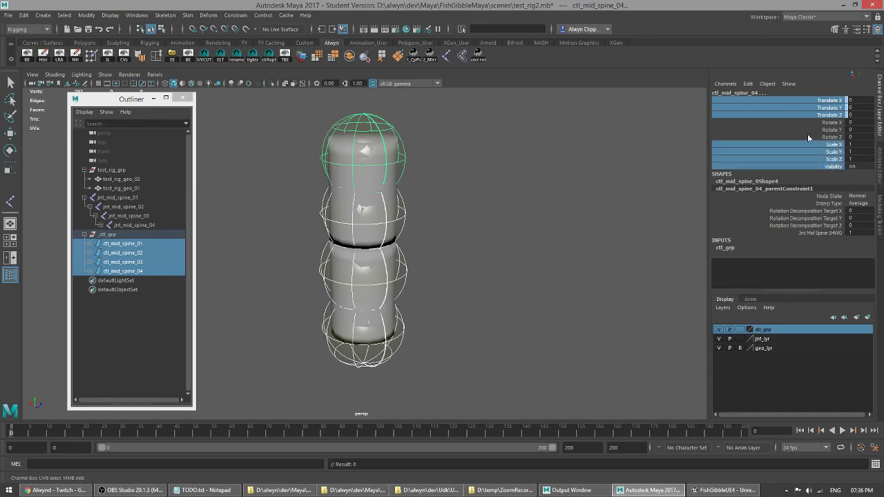
Step: Key the Rotate X, Y and Z channels of all four spine controls at frame 0
left_click_drag(805, 122, 818, 138)
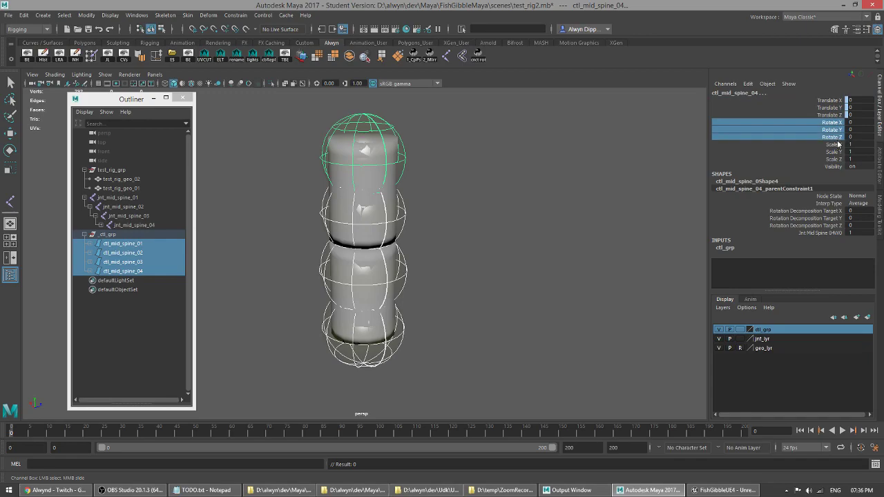
right_click(794, 124)
left_click(806, 145)
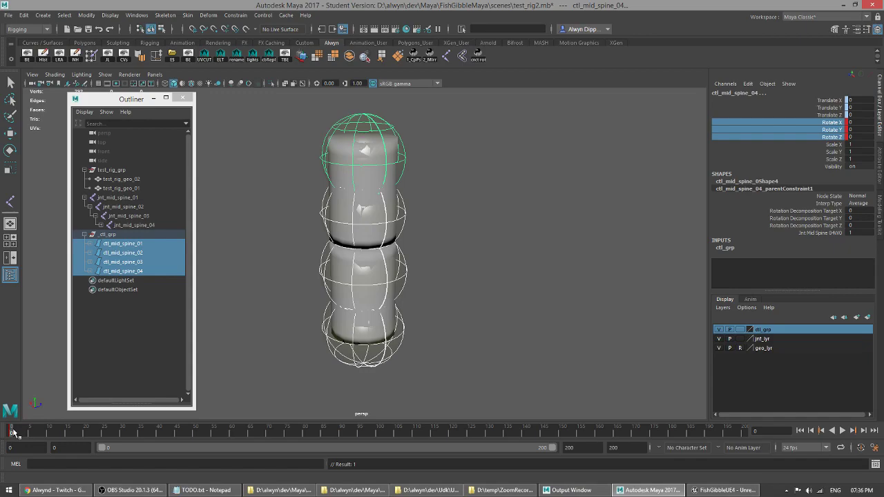
Step: At frame 30, rotate ctl_mid_spine_01 to about 6.8, 3.4 and 24.5 degrees in X, Y and Z, and key its rotation
key("alt+v")
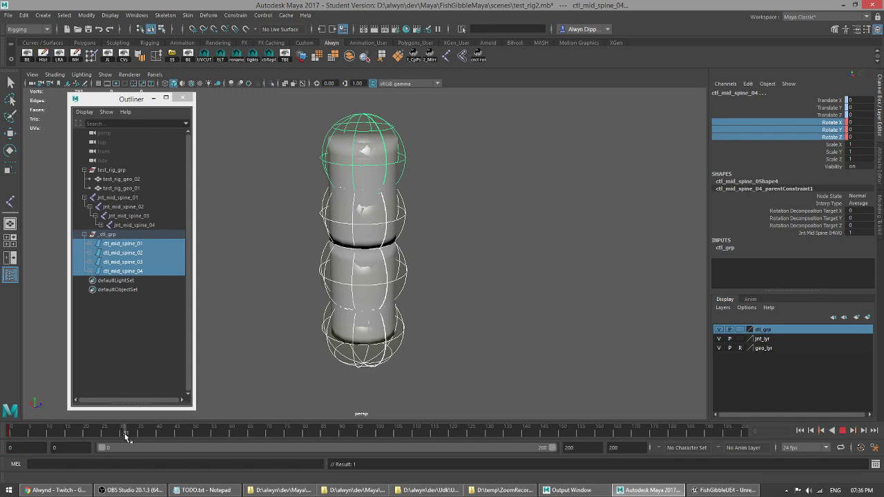
left_click(123, 434)
left_click(390, 329)
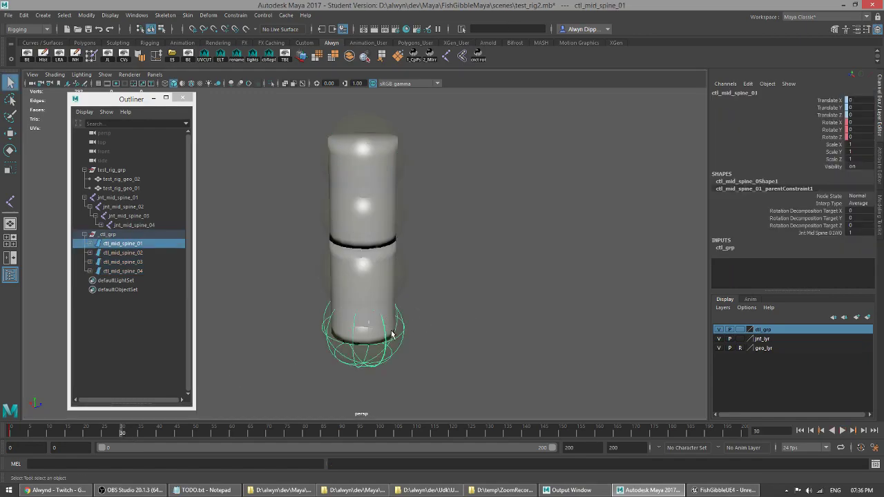
key("r")
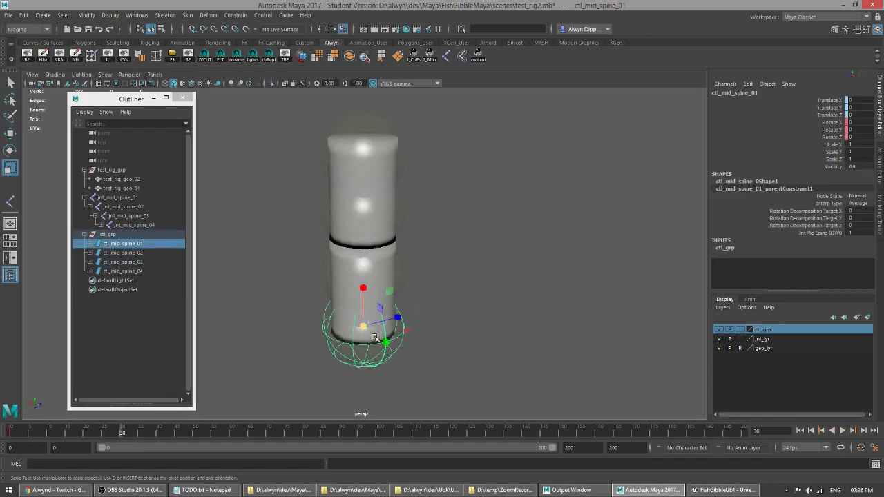
key("e")
left_click_drag(377, 337, 381, 341)
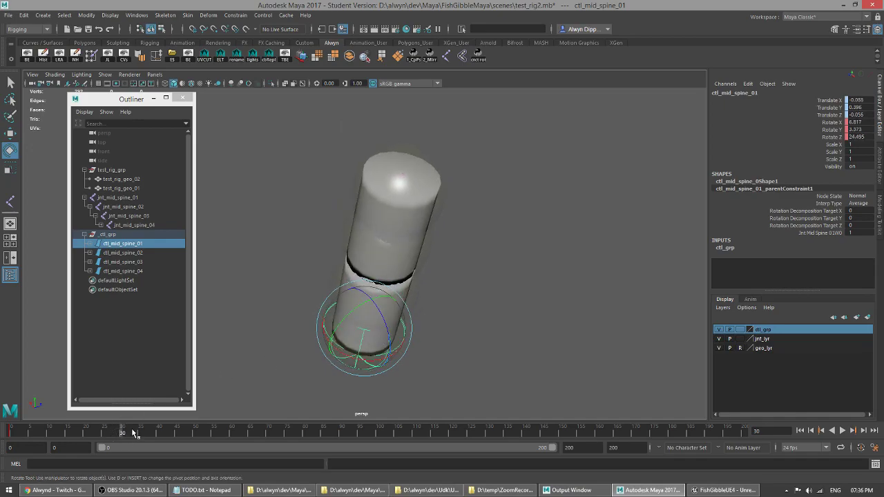
left_click_drag(821, 126, 823, 137)
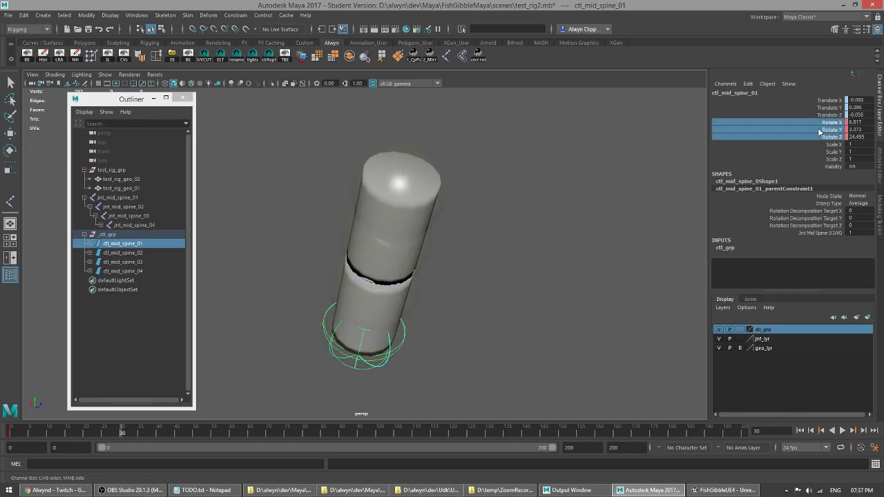
right_click(823, 137)
left_click(820, 147)
Step: Select ctl_mid_spine_02 and key its rotation channels at frame 30
left_click(416, 300)
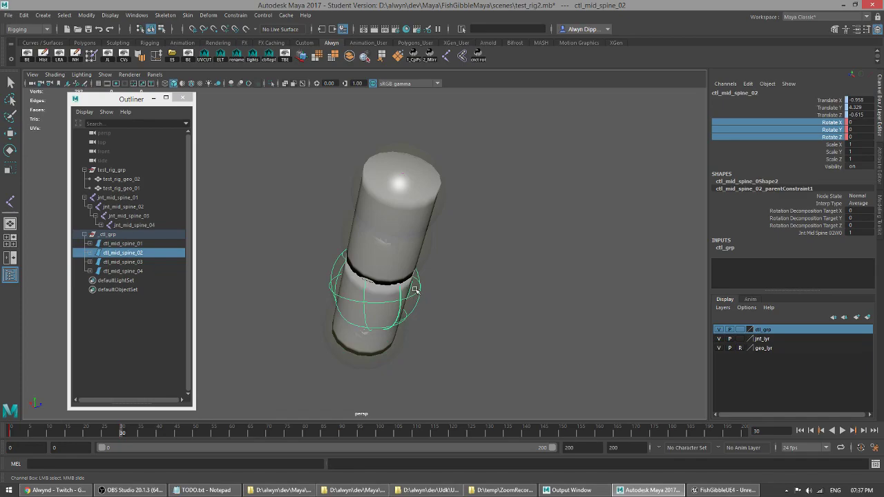
right_click(795, 130)
left_click(824, 148)
Step: At frame 45, rotate ctl_mid_spine_02 to about -8, -25.5 and 33.1 degrees in X, Y and Z, and key its rotation
mouse_move(123, 432)
left_mouse_down()
mouse_move(198, 435)
mouse_move(176, 437)
left_mouse_up()
key("e")
left_click_drag(411, 279, 405, 316)
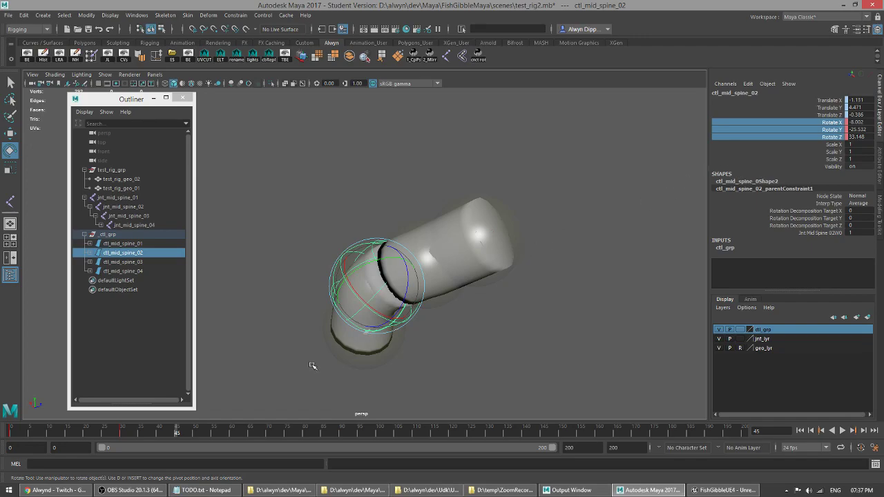
right_click(827, 127)
left_click(801, 143)
Step: At frame 65, key ctl_mid_spine_03's rotation and rotate it to about -5.3, -7.4 and -50.3 degrees in X, Y and Z
key("alt+v")
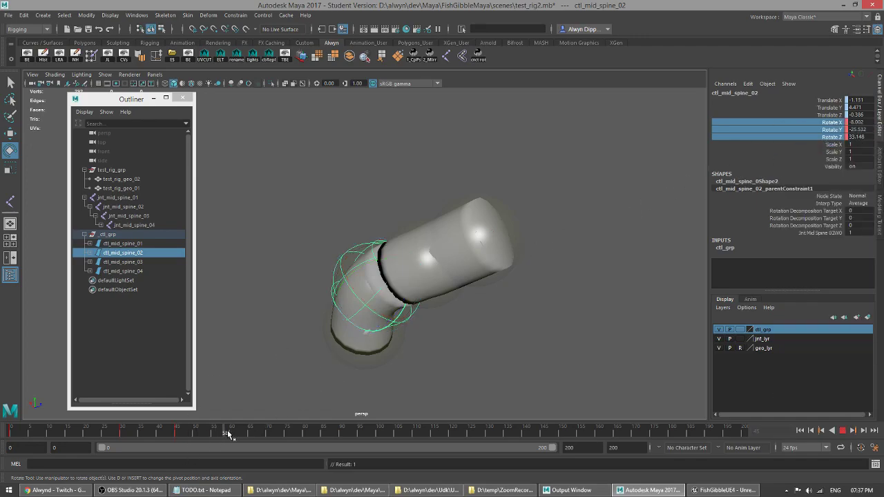
key("alt+v")
left_click(456, 298)
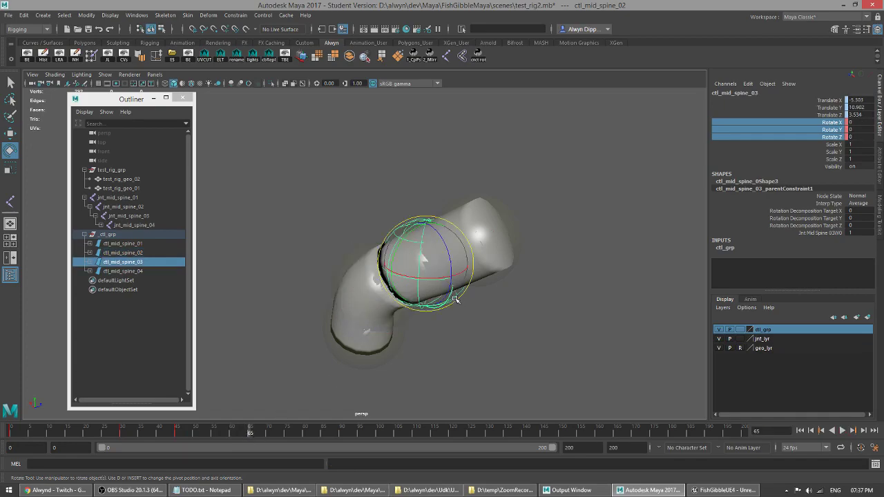
right_click(829, 133)
left_click(801, 144)
left_click_drag(451, 275, 423, 228)
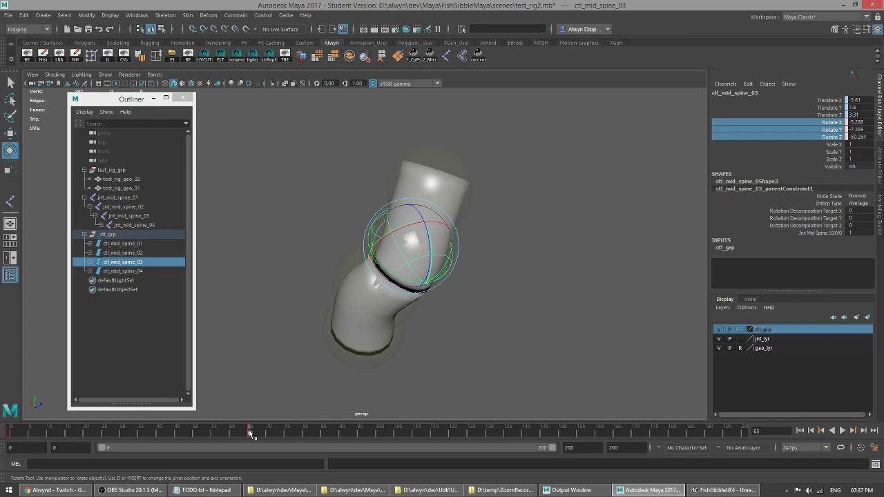
Step: Undo the latest rotations and keys on ctl_mid_spine_03 and ctl_mid_spine_02, going back to frame 30
key("ctrl+z")
key("ctrl+z")
key("ctrl+z")
key("ctrl+z")
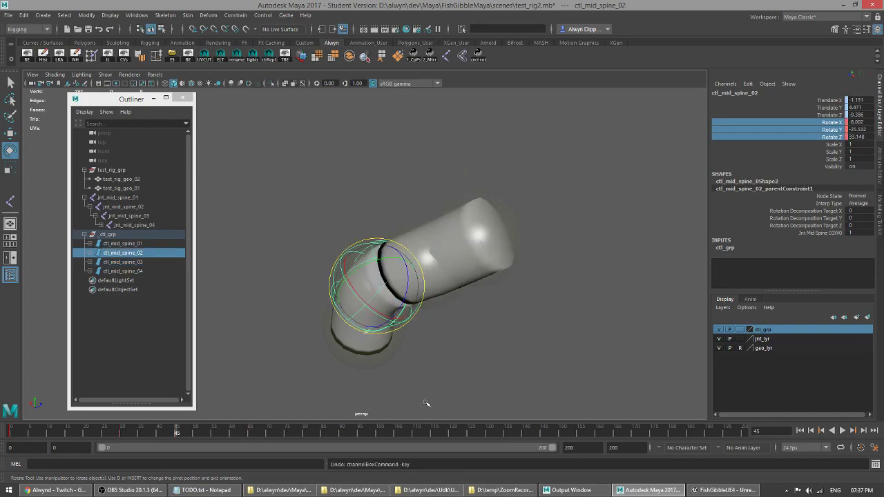
key("ctrl+z")
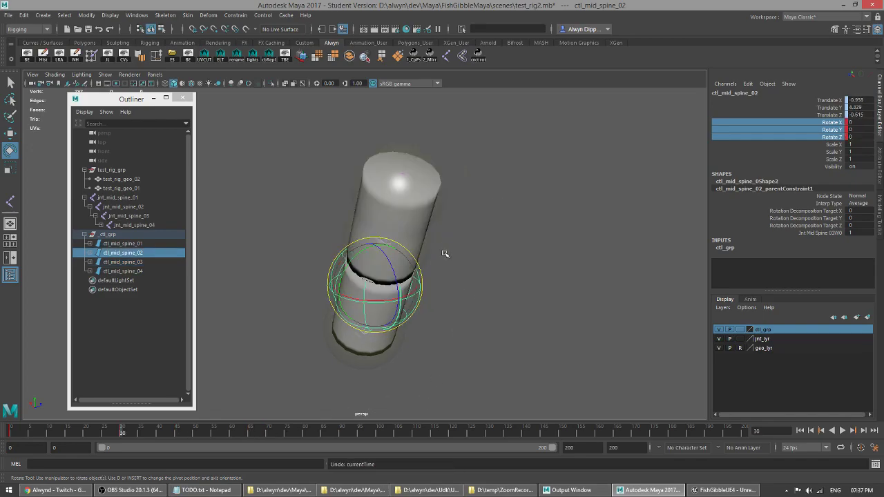
Step: Add ctl_mid_spine_03 and ctl_mid_spine_04 to the selection and key the rotation of all three selected controls at frame 30
left_click(427, 247, "shift")
left_click(443, 203, "shift")
right_click(832, 124)
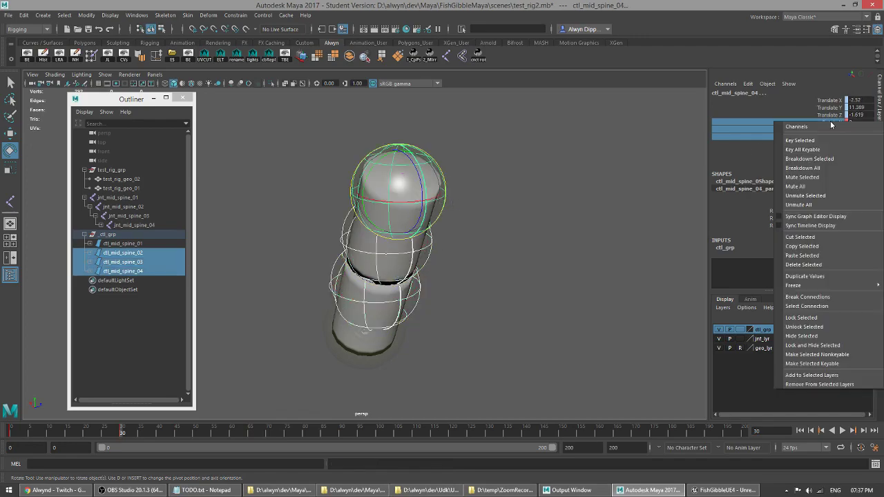
left_click(801, 140)
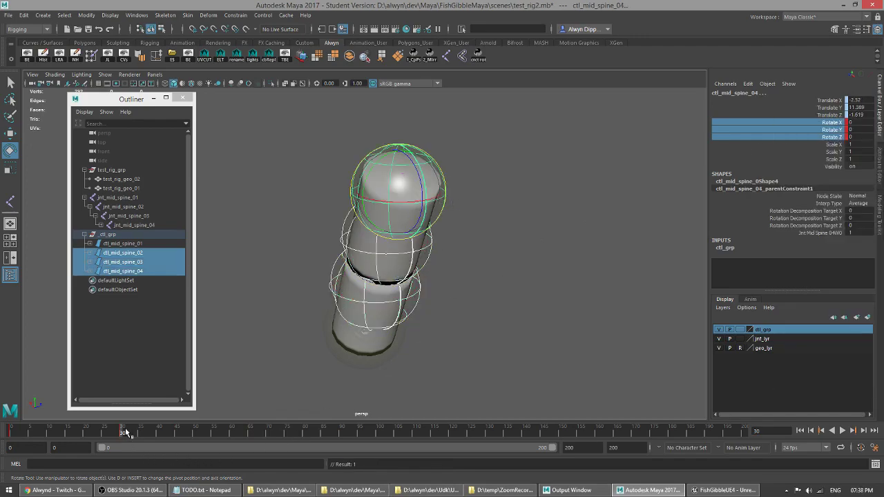
Step: At frame 50, rotate ctl_mid_spine_03 to about 6.8, -19 and 51.4 degrees, and key its rotation together with ctl_mid_spine_04's
key("alt+v")
mouse_move(163, 439)
left_mouse_down()
mouse_move(217, 442)
mouse_move(197, 443)
left_mouse_up()
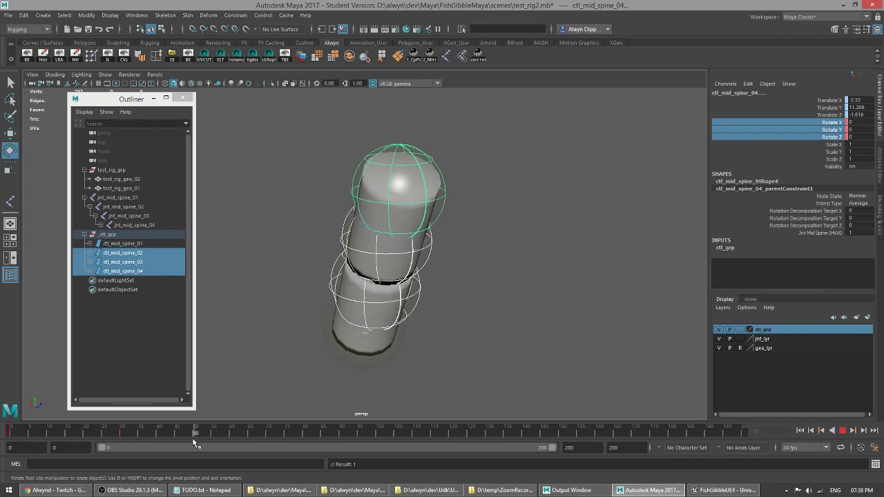
left_click(423, 262)
left_click_drag(422, 263, 419, 265)
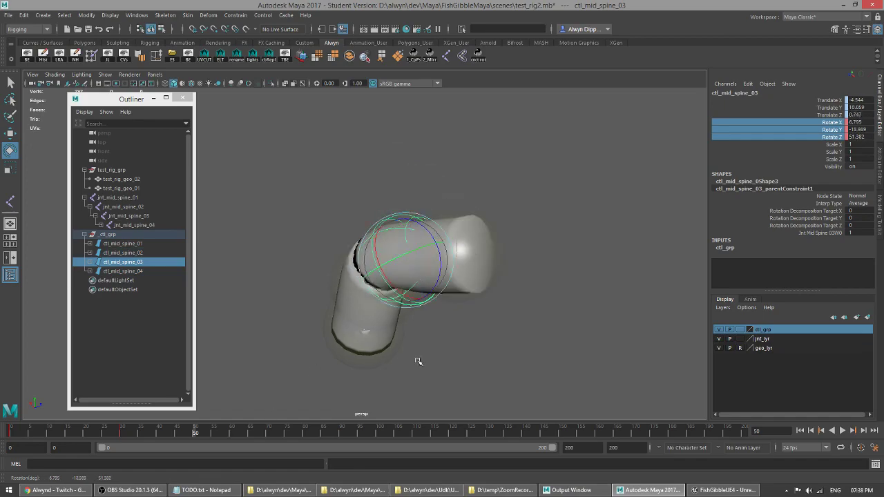
left_click(497, 238, "shift")
right_click(825, 126)
left_click(824, 142)
Step: At frame 75, rotate ctl_mid_spine_04 to about 15, -7.7 and -46.9 degrees in X, Y and Z, and key its rotation
left_click_drag(196, 435, 287, 438)
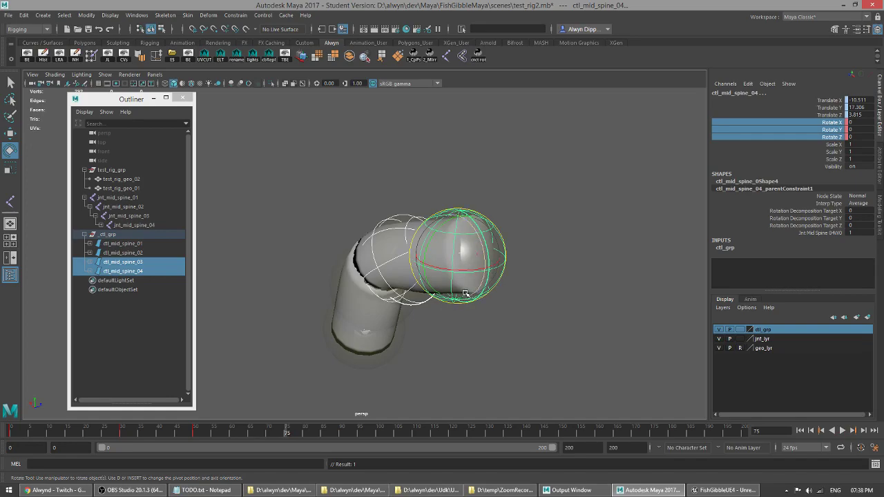
left_click(546, 256)
left_click(504, 261)
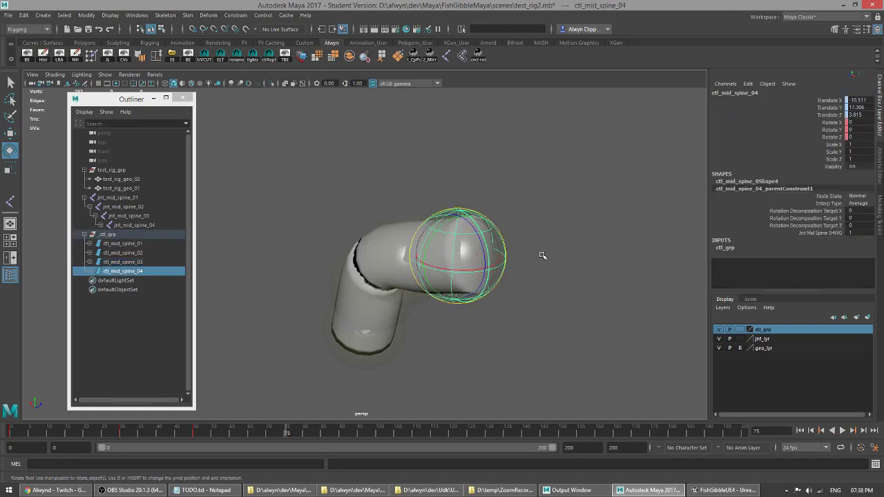
left_click_drag(822, 123, 822, 136)
right_click(820, 133)
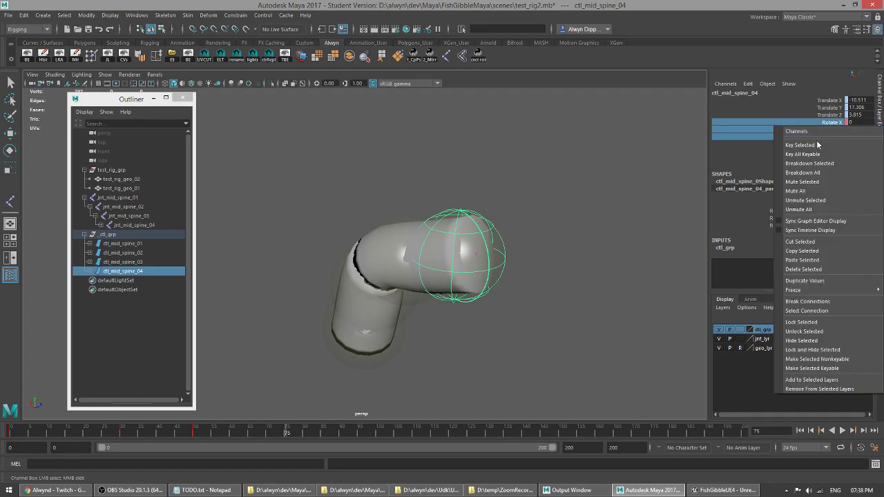
left_click(482, 246)
key("e")
left_click_drag(478, 252, 461, 233)
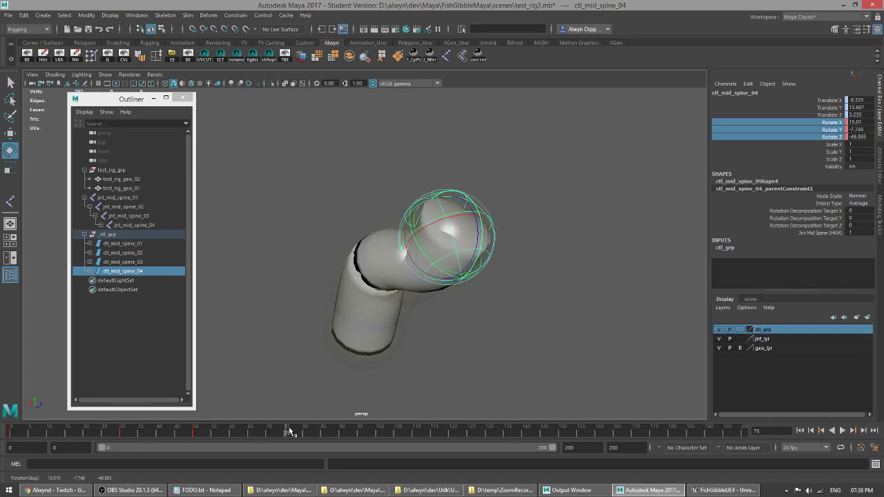
right_click(783, 156)
left_click(797, 146)
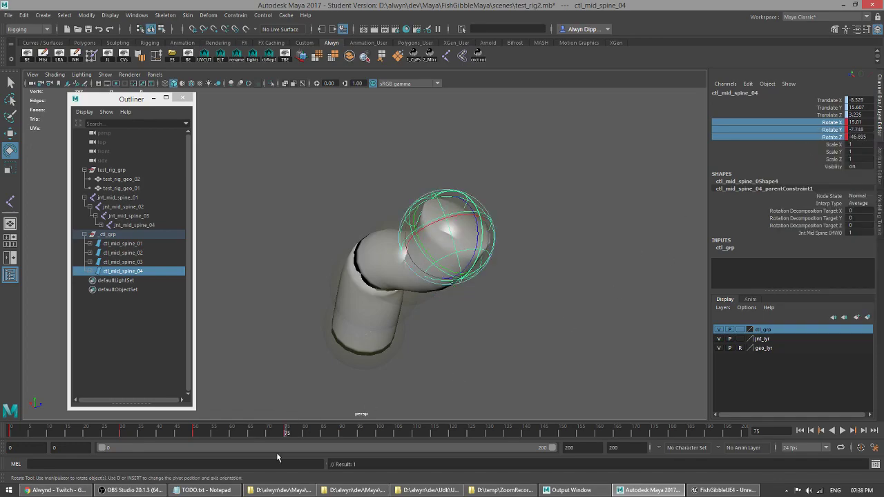
Step: Play and scrub the spine animation up to frame 95, and check the keys on ctl_mid_spine_03
key("alt+v")
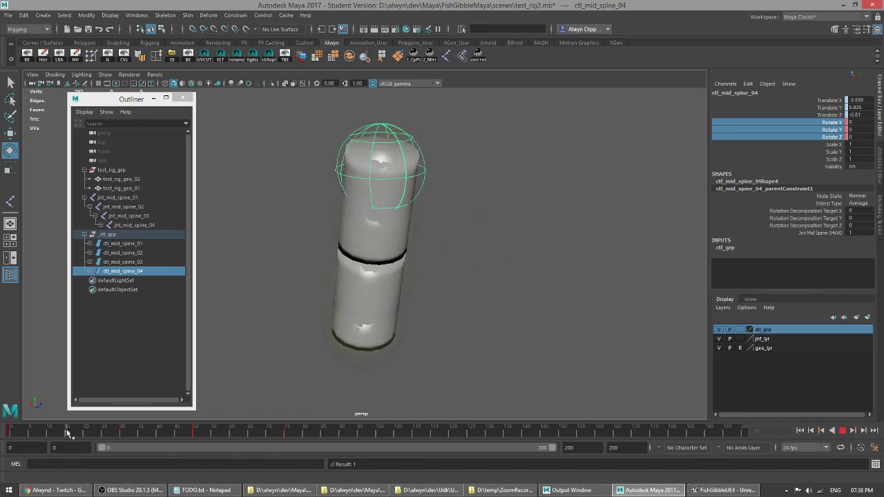
key("Escape")
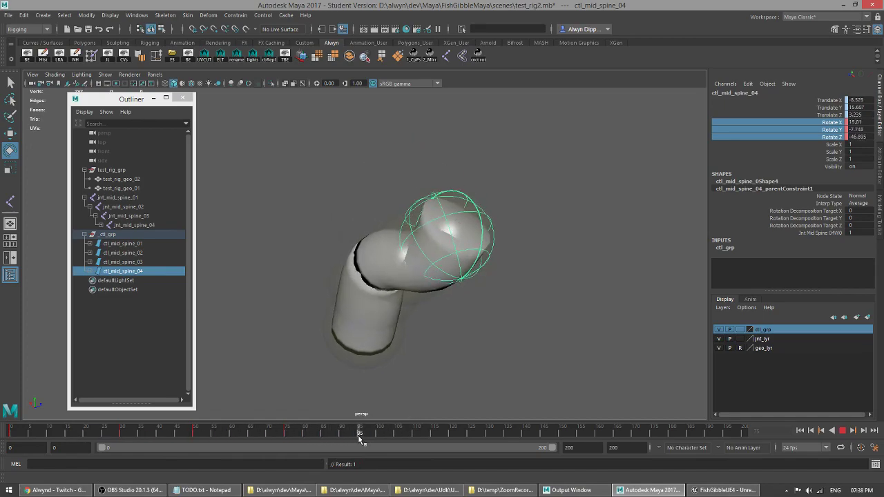
left_click(419, 287)
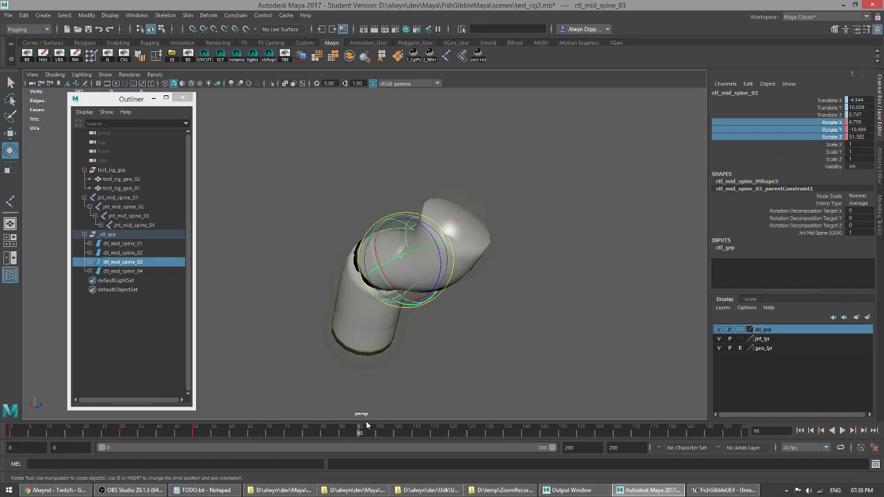
Step: Select ctl_mid_spine_04 and step through its keys to the one at frame 75
left_click(476, 254)
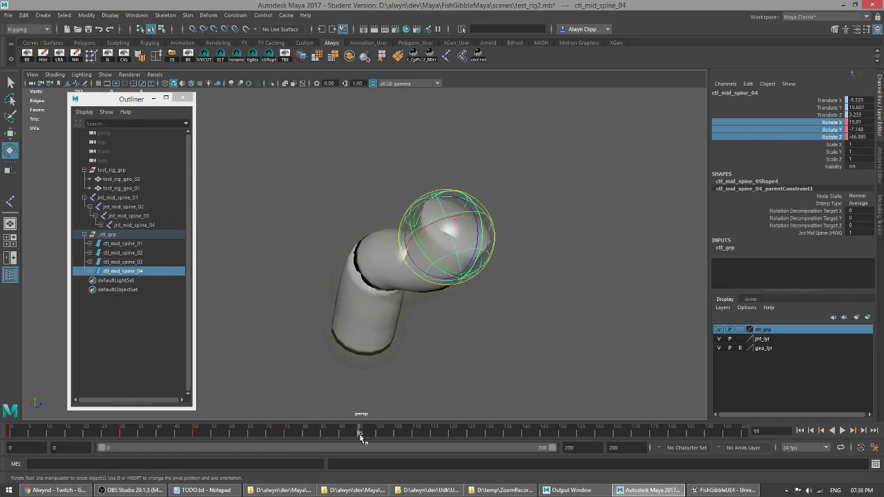
key("period")
key("period")
key("period")
key("period")
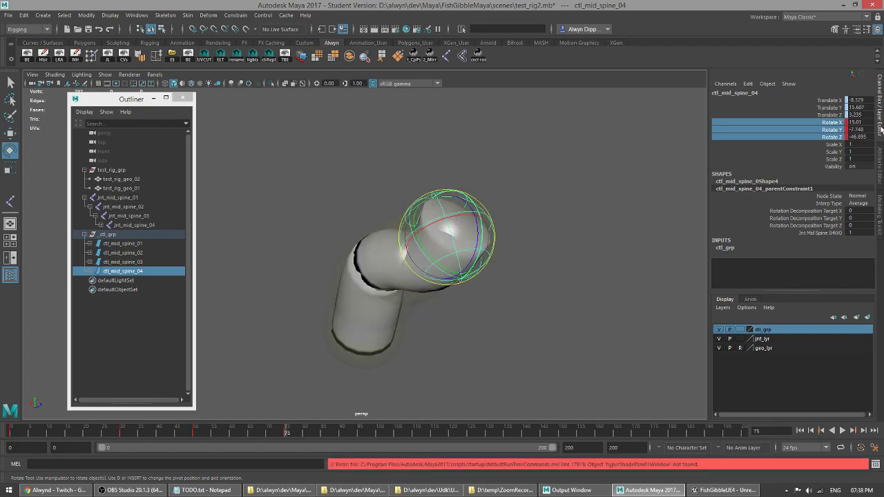
Step: At frame 75, key the rotation of ctl_mid_spine_03 and of ctl_mid_spine_02
left_click(425, 300)
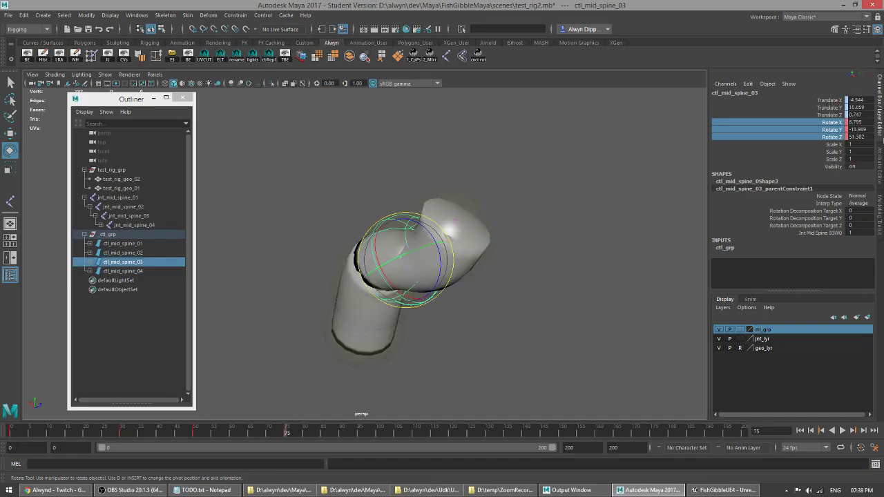
right_click(813, 126)
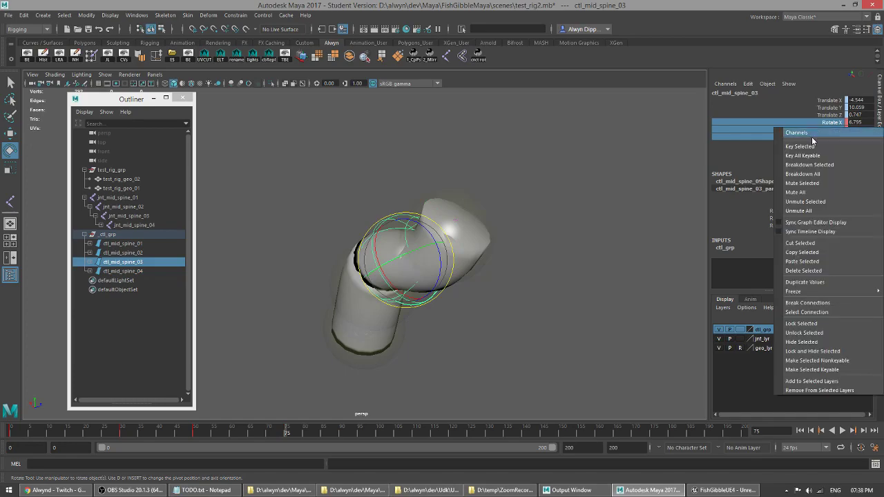
left_click(817, 148)
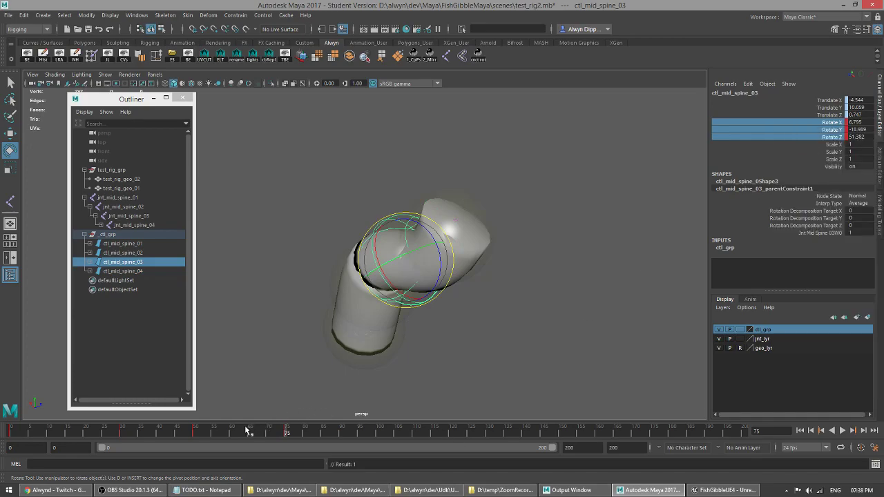
left_click(401, 322)
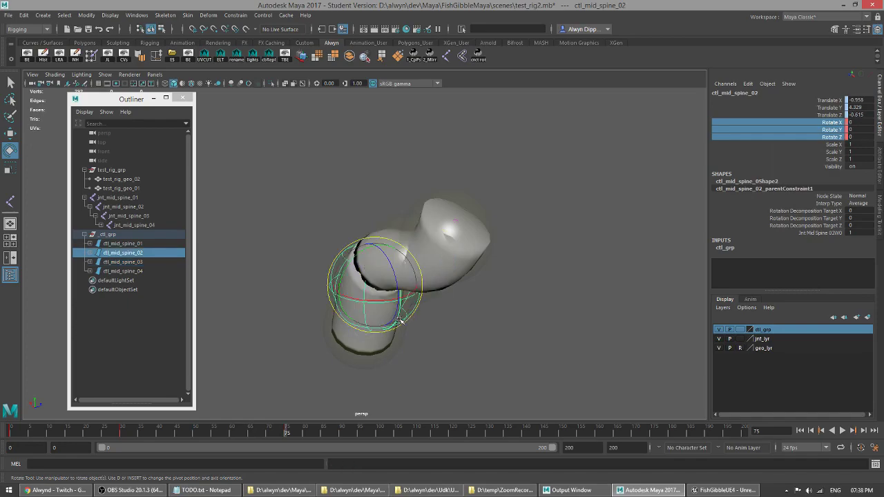
right_click(824, 131)
left_click(820, 147)
Step: Step through the keys of ctl_mid_spine_02 and play back the spine animation
key("comma")
key("period")
key("period")
key("comma")
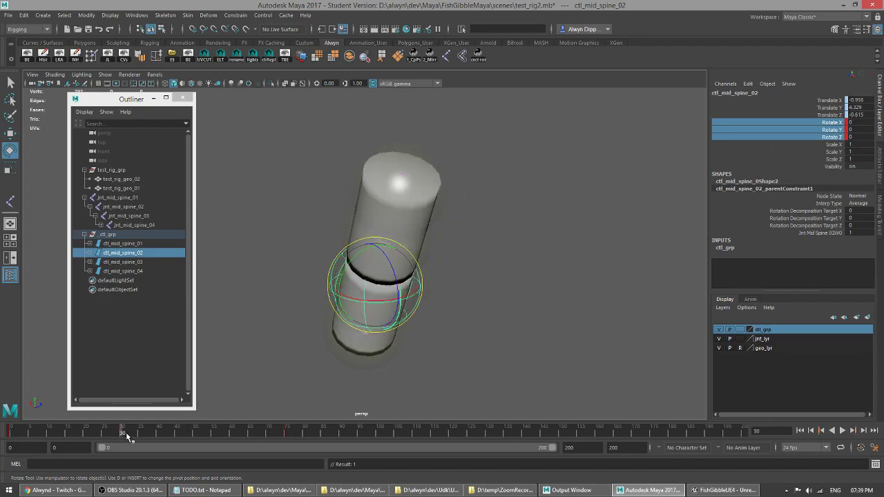
key("alt+v")
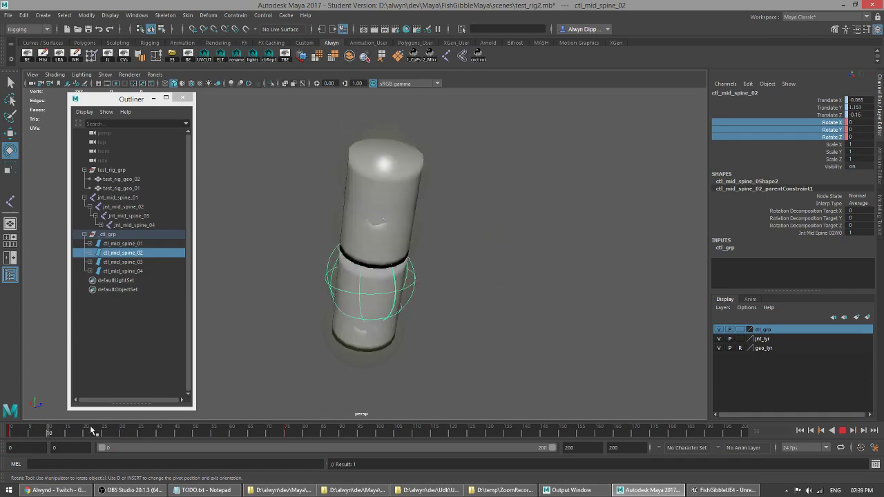
key("alt+v")
Step: At frame 55, rotate ctl_mid_spine_02 to about 4, -12.6 and -46.5 degrees in X, Y and Z, and key its rotation
left_click_drag(17, 428, 213, 431)
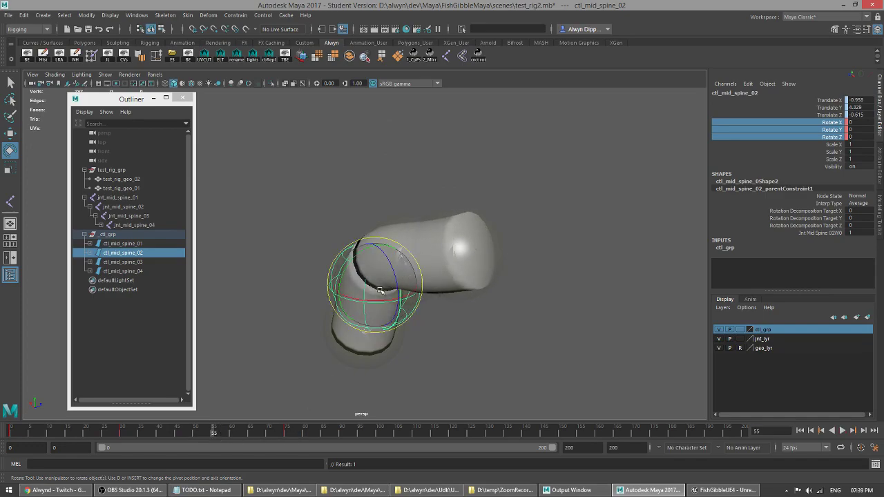
left_click_drag(382, 285, 374, 252)
right_click(805, 127)
left_click(807, 143)
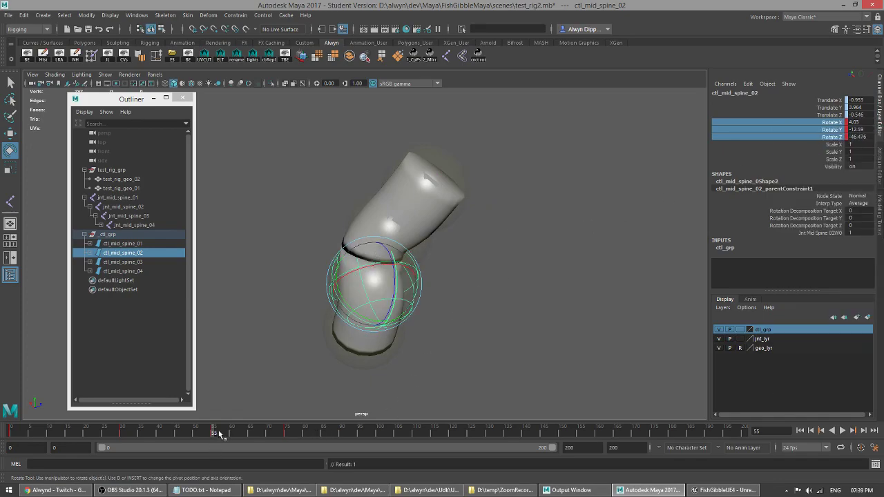
Step: Delete ctl_mid_spine_02's rotation key at frame 75 and scrub back to frame 63
left_click(286, 434)
right_click(287, 433)
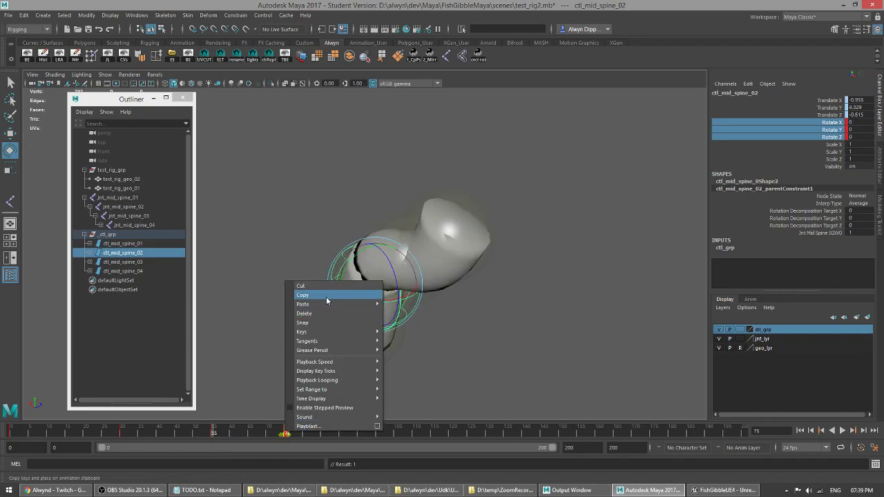
left_click(323, 319)
left_click_drag(287, 433, 243, 434)
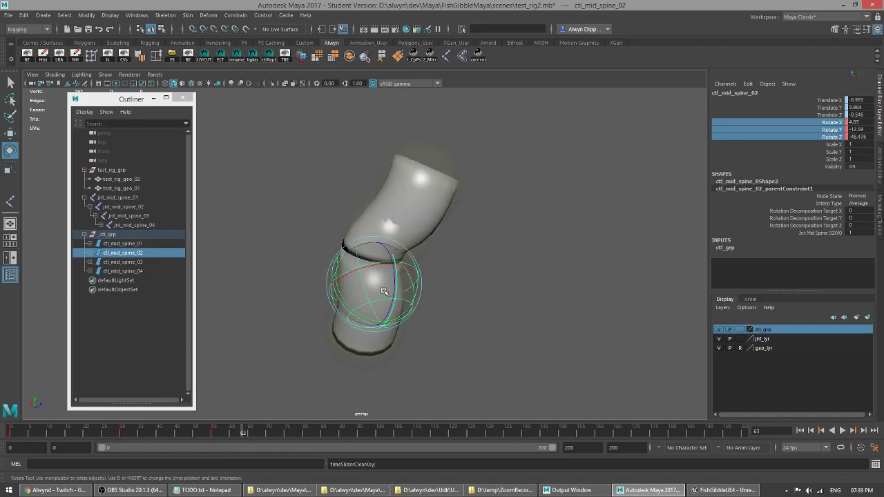
Step: Go to frame 75 using ctl_mid_spine_03's keys, and key ctl_mid_spine_02's rotation there
left_click(431, 254)
left_click(427, 253)
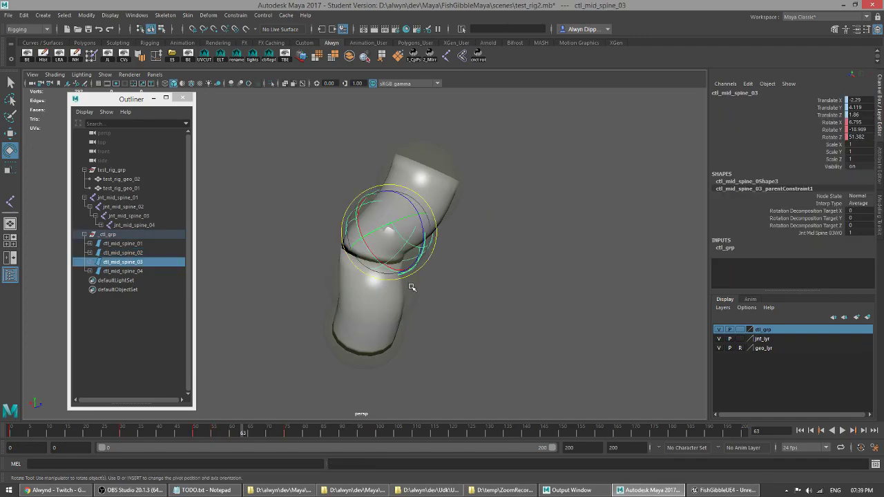
key("period")
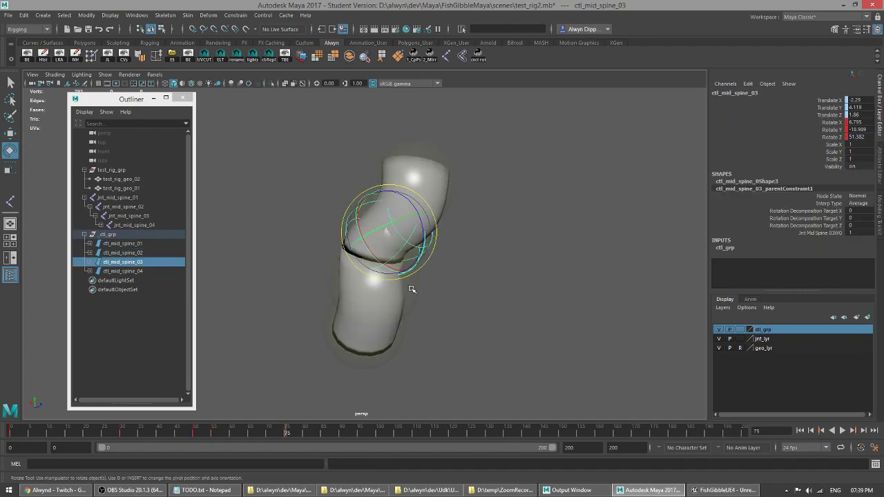
left_click_drag(826, 122, 826, 142)
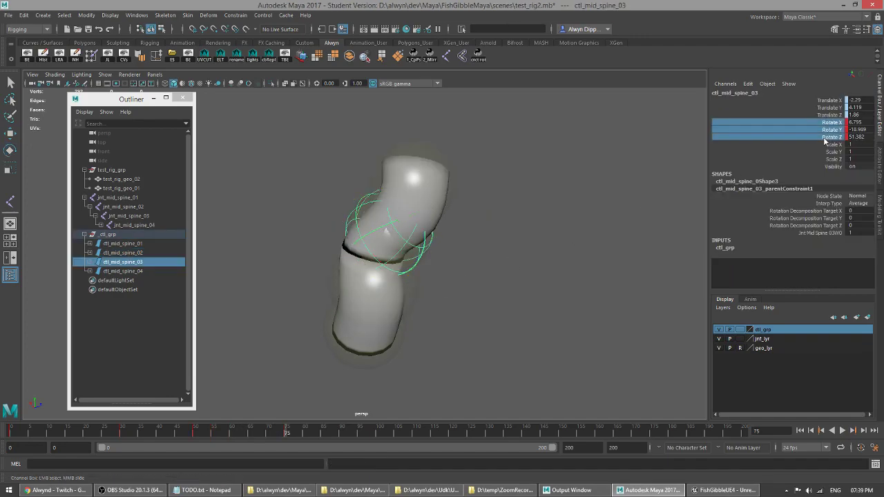
left_click(418, 288)
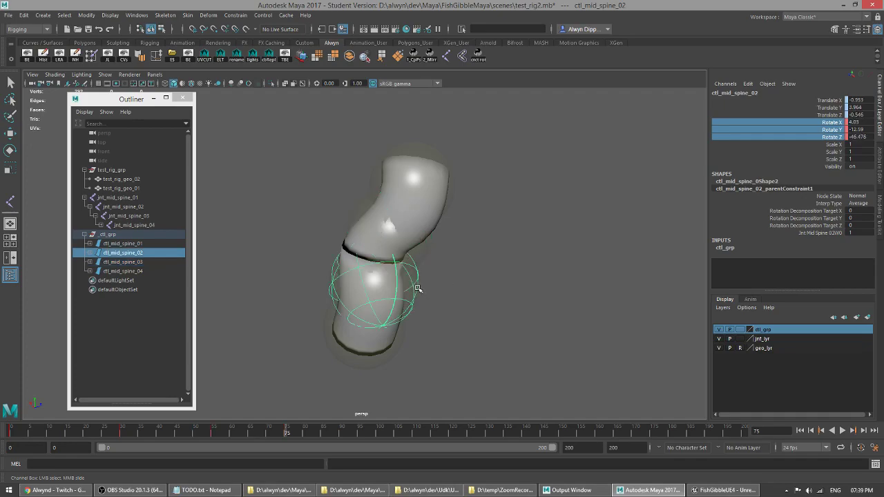
right_click(815, 133)
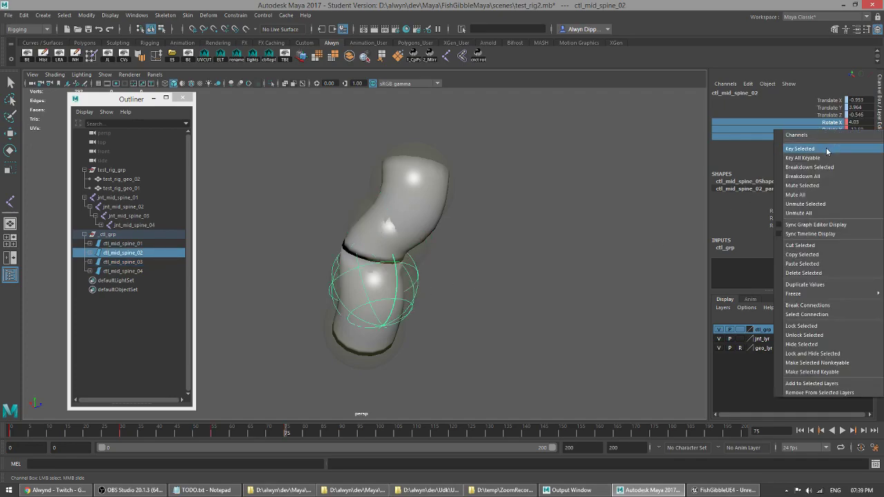
left_click(827, 148)
Step: Go to ctl_mid_spine_02's key at frame 55 and key the rotation of ctl_mid_spine_01 there
left_click(398, 348)
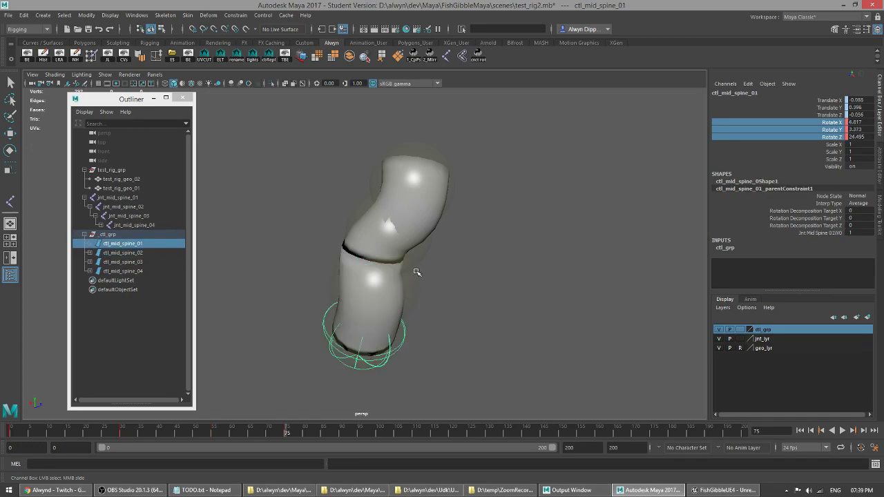
left_click(413, 293)
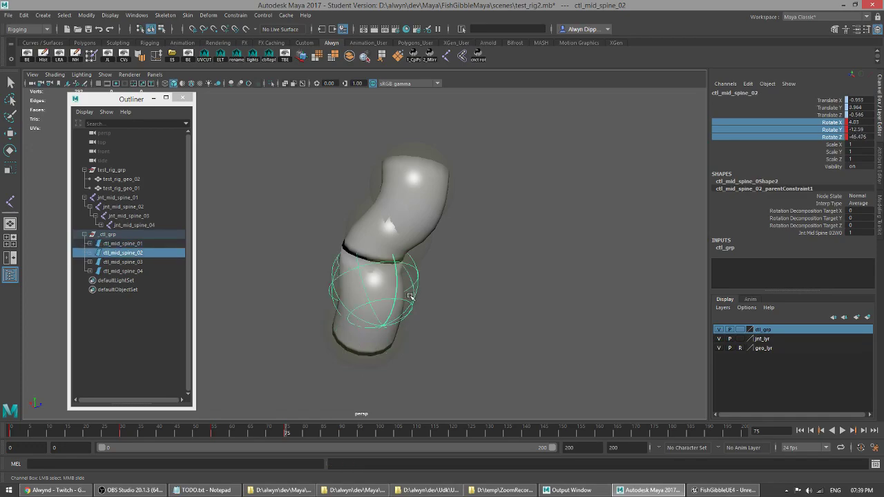
key("comma")
left_click(398, 343)
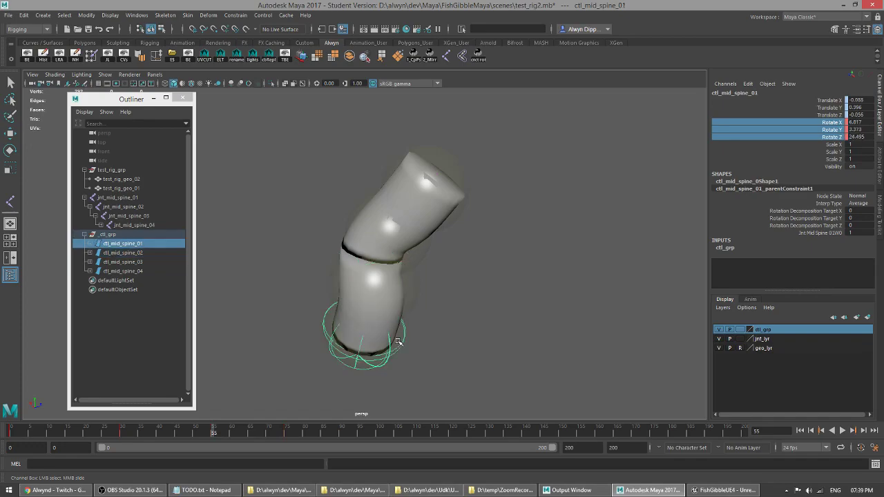
right_click(838, 132)
left_click(837, 142)
Step: Advance to ctl_mid_spine_02's key at frame 75 and key the rotation of ctl_mid_spine_01 there
left_click(414, 297)
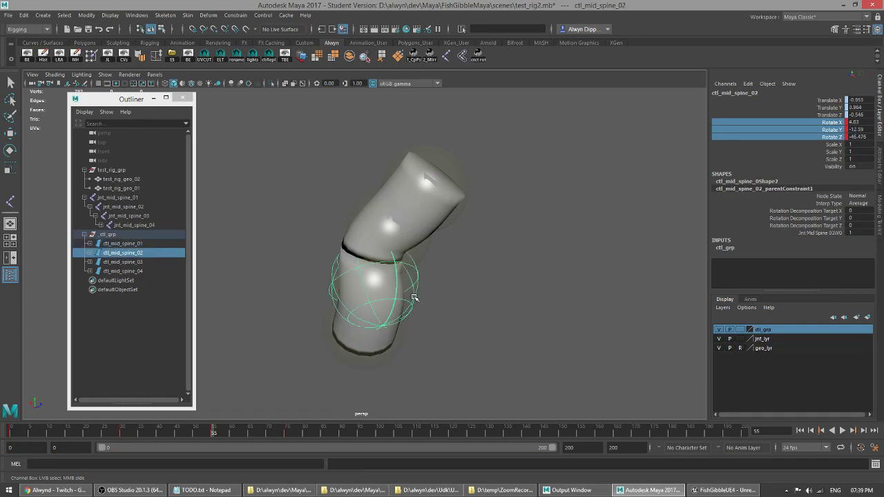
key("period")
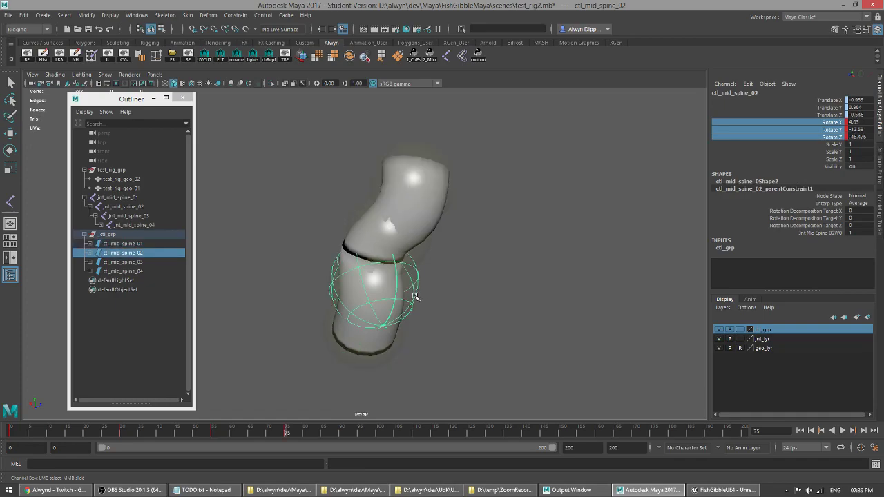
left_click(398, 345)
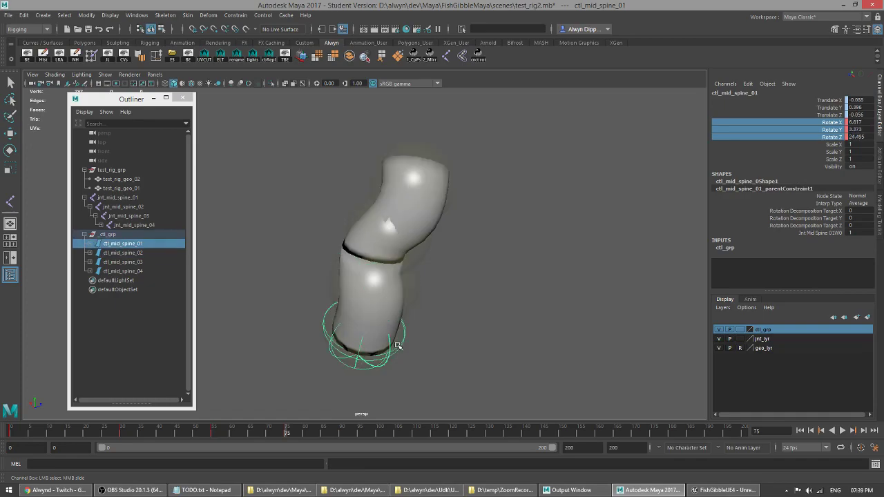
right_click(783, 134)
left_click(795, 147)
Step: Check the keys on ctl_mid_spine_02, ctl_mid_spine_03 and ctl_mid_spine_04, and play the animation
left_click(414, 285)
left_click(421, 253)
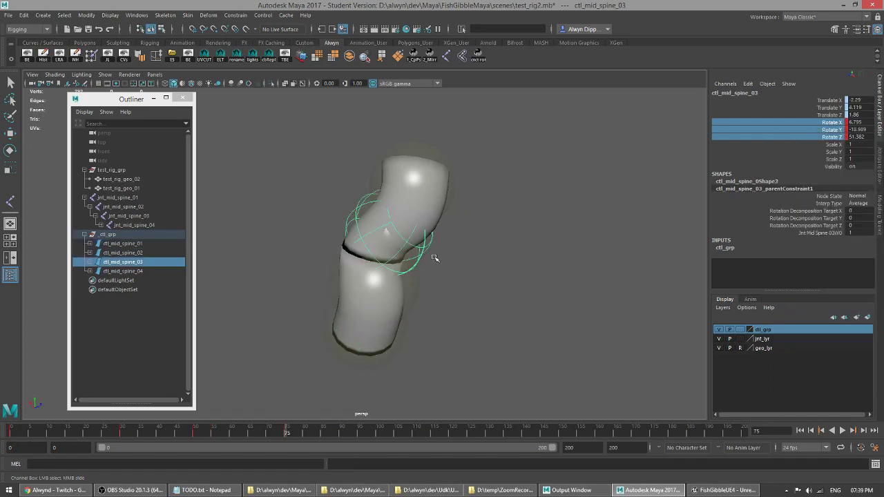
left_click(453, 201)
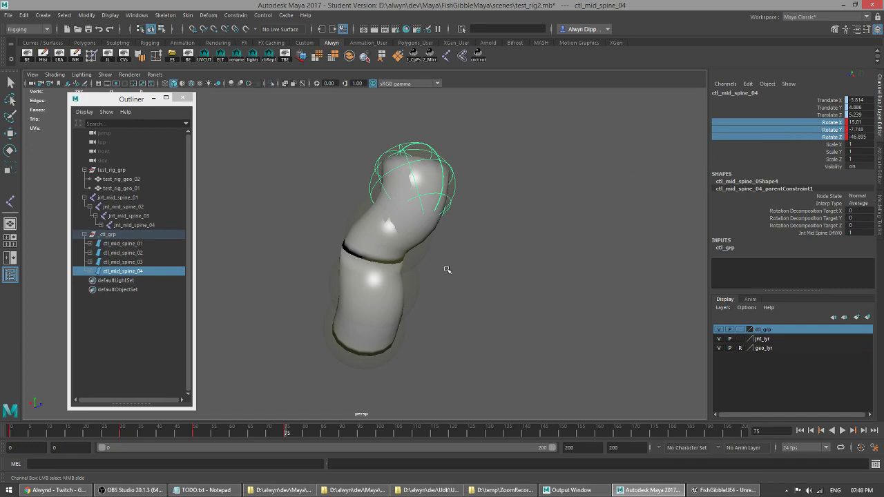
key("alt+v")
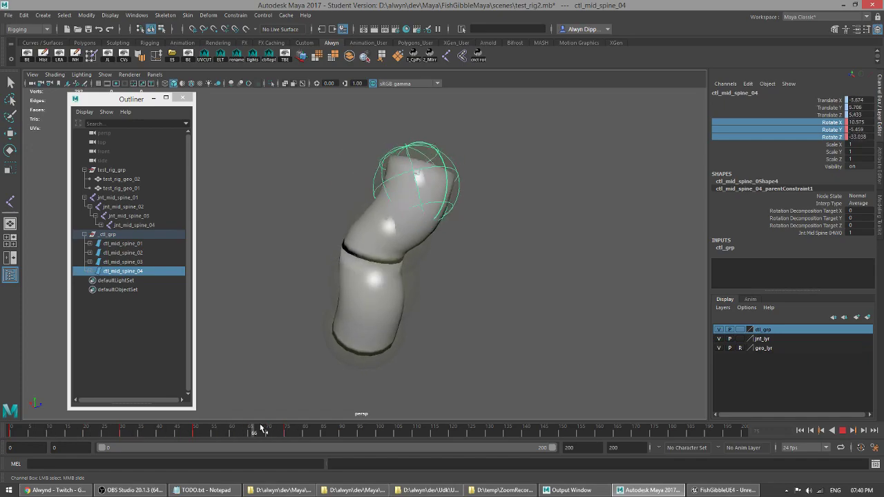
Step: At frame 50, rotate ctl_mid_spine_03 to about 18.5, -30.9 and 83.5 degrees in X, Y and Z, and key its rotation
left_click_drag(22, 429, 195, 434)
left_click(415, 288)
middle_click_drag(415, 288, 488, 282)
left_click(438, 237)
middle_click_drag(438, 237, 461, 270)
key("e")
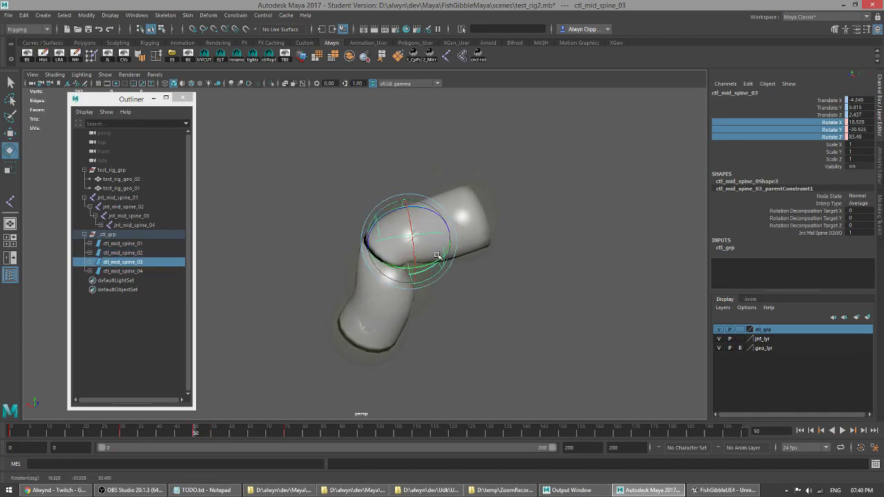
right_click(776, 129)
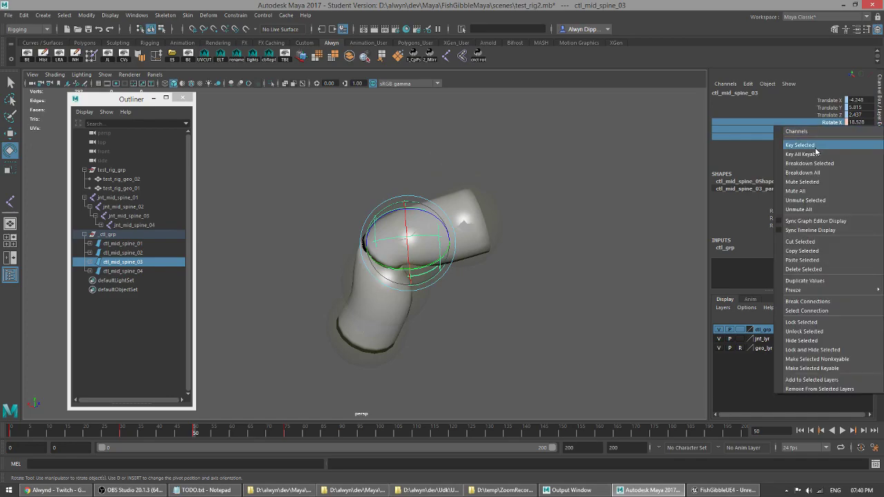
left_click(815, 147)
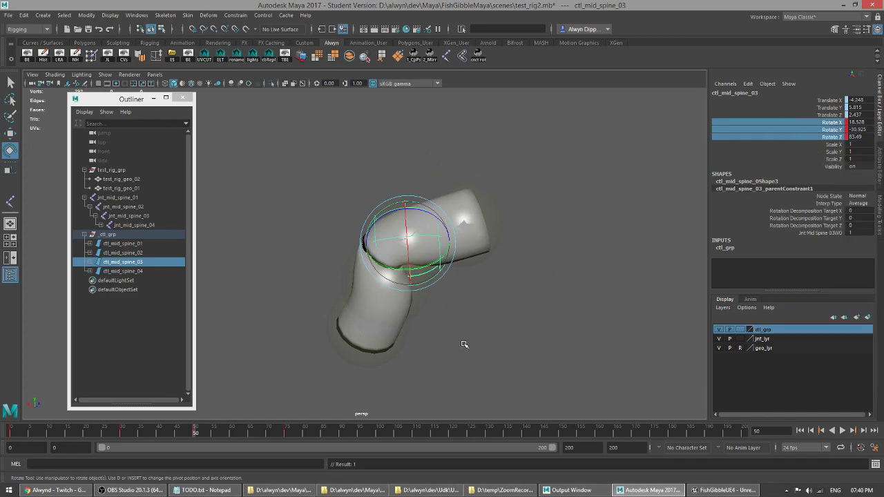
Step: Play the updated spine animation and scrub to frame 101
key("alt+v")
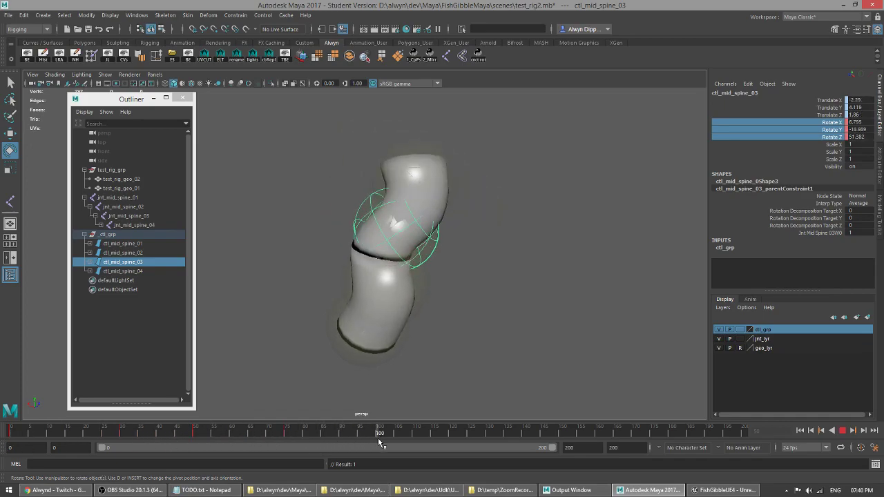
key("Escape")
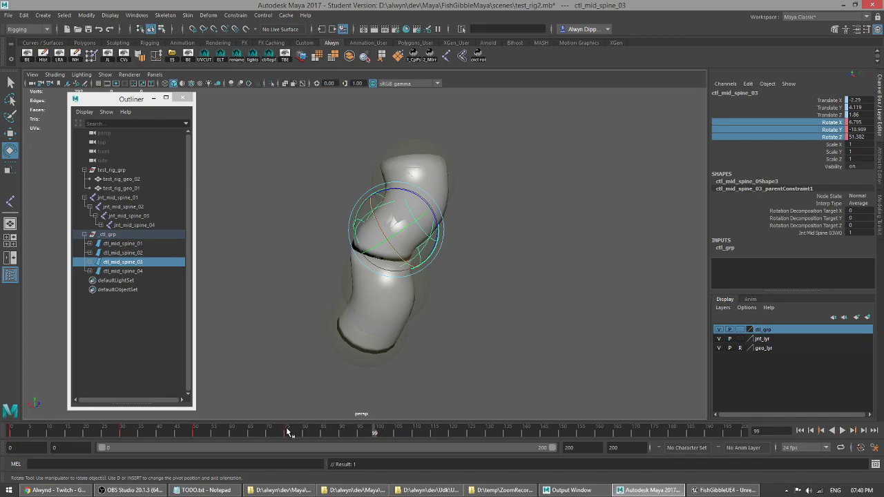
mouse_move(373, 433)
left_mouse_down()
mouse_move(284, 433)
mouse_move(383, 435)
left_mouse_up()
Step: Select all four ctl_mid_spine controls and copy their keys at frame 75
left_click(454, 177, "shift")
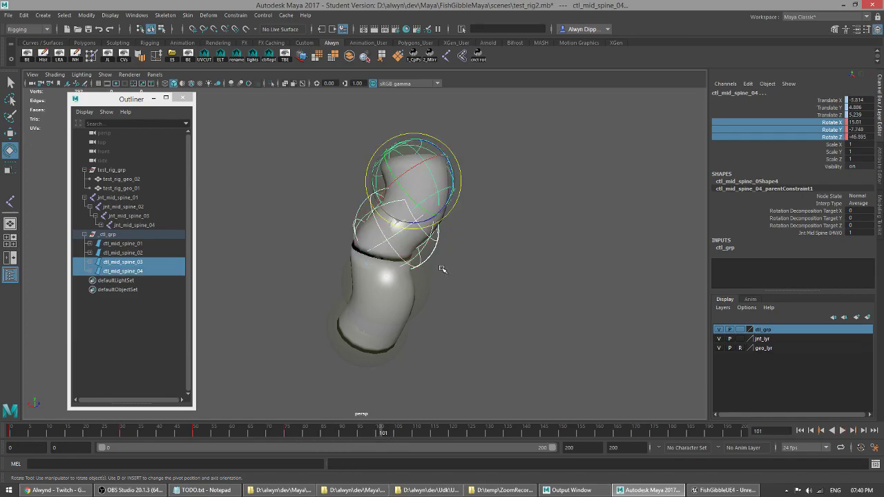
left_click(428, 294, "shift")
left_click(403, 348, "shift")
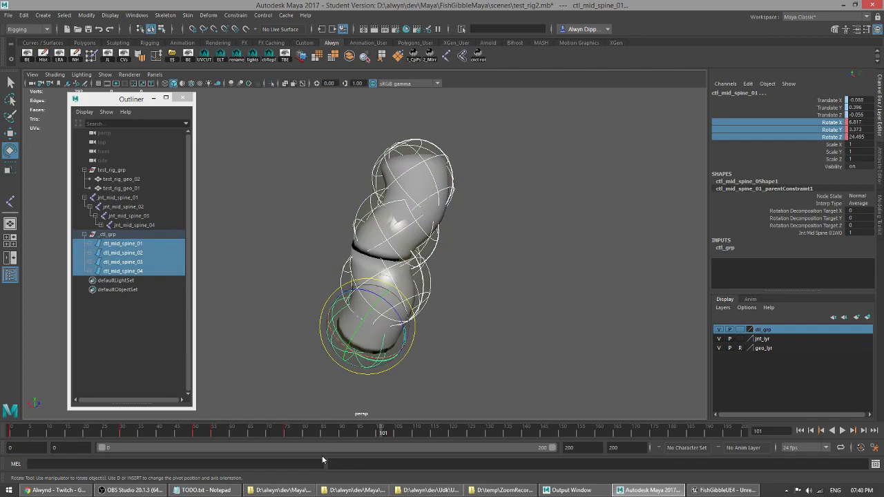
left_click(287, 431, "shift")
left_click_drag(287, 433, 20, 444, "shift")
left_click_drag(304, 434, 285, 433)
right_click(286, 433)
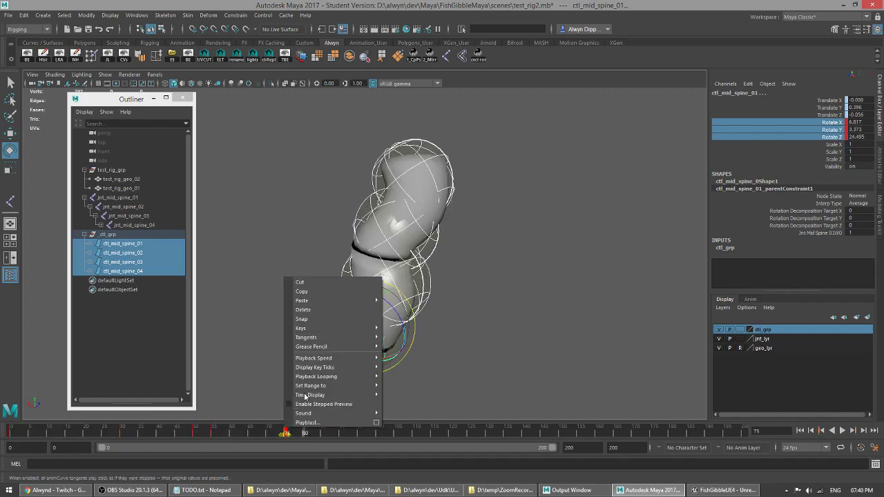
left_click(325, 294)
Step: Play the animation briefly, and copy the four selected ctl_mid_spine controls' keys from frame 55 to frame 110
key("alt+v")
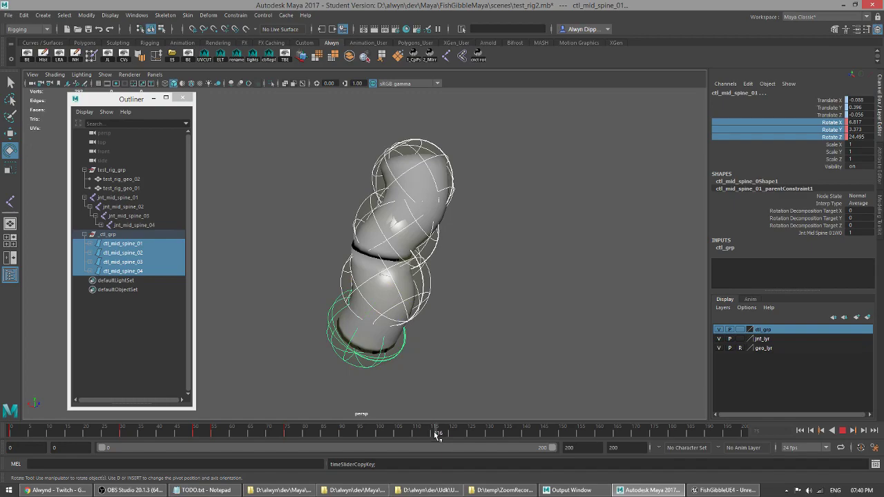
key("alt+v")
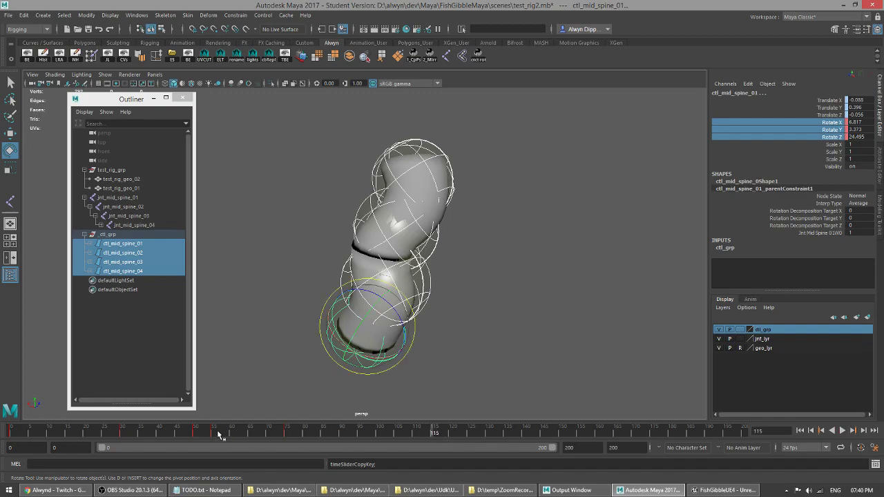
left_click(211, 435)
right_click(211, 434)
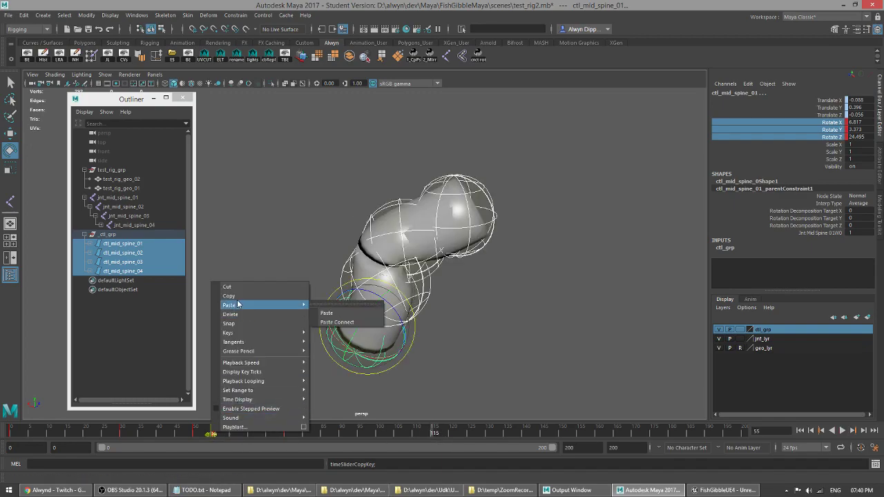
left_click(238, 296)
left_click_drag(384, 436, 415, 437)
right_click(415, 436)
mouse_move(462, 308)
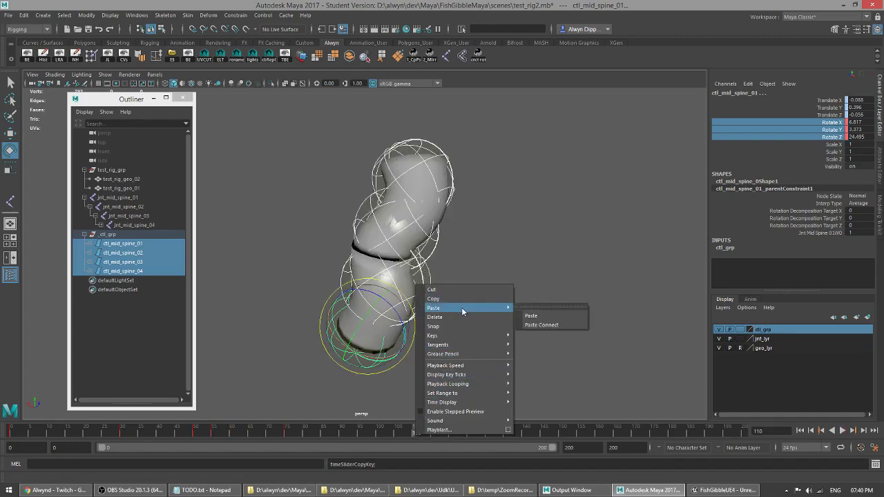
left_click(544, 316)
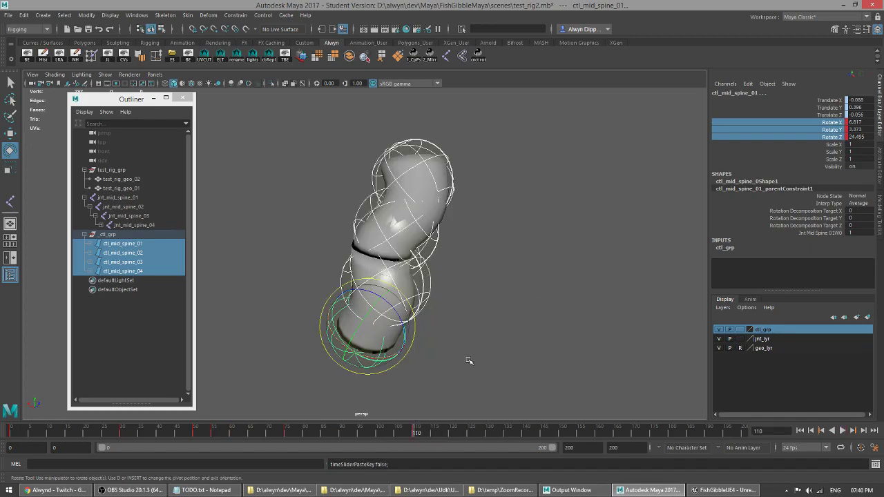
Step: Copy the selected spine controls' keys from frame 50 to frame 140, and play the animation to check it
left_click(194, 433)
right_click(194, 433)
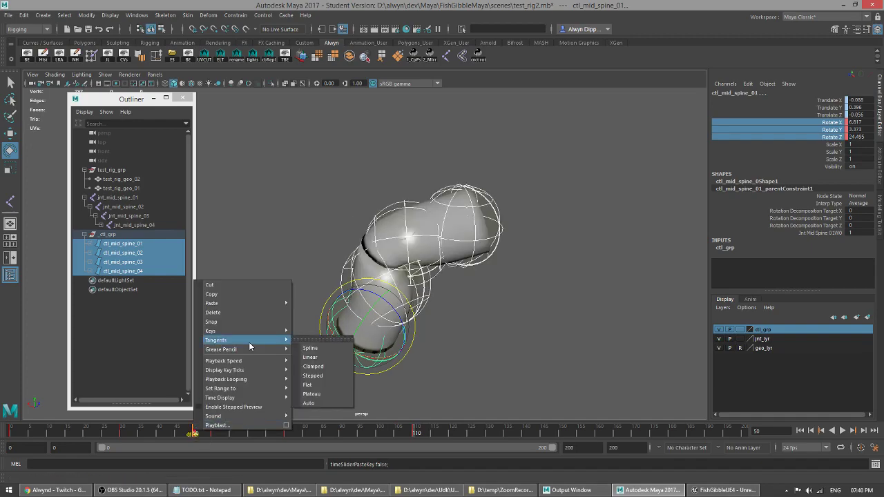
left_click(230, 295)
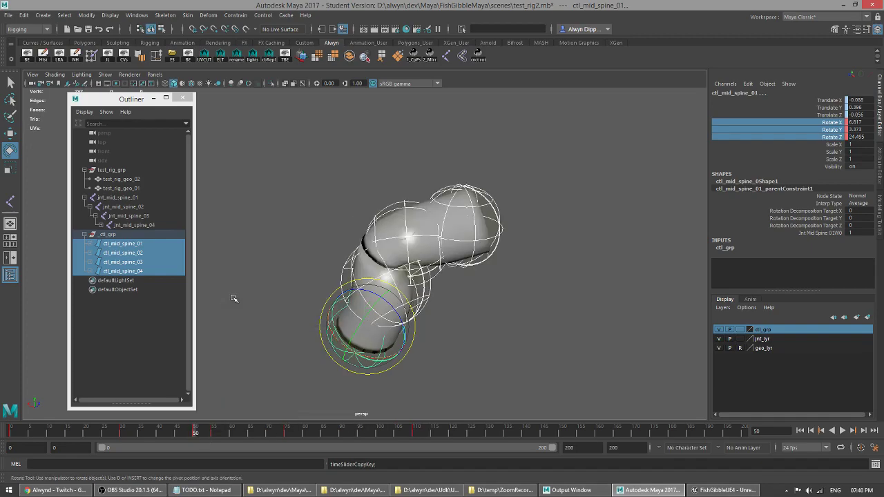
left_click_drag(233, 426, 524, 437)
right_click(524, 436)
mouse_move(560, 308)
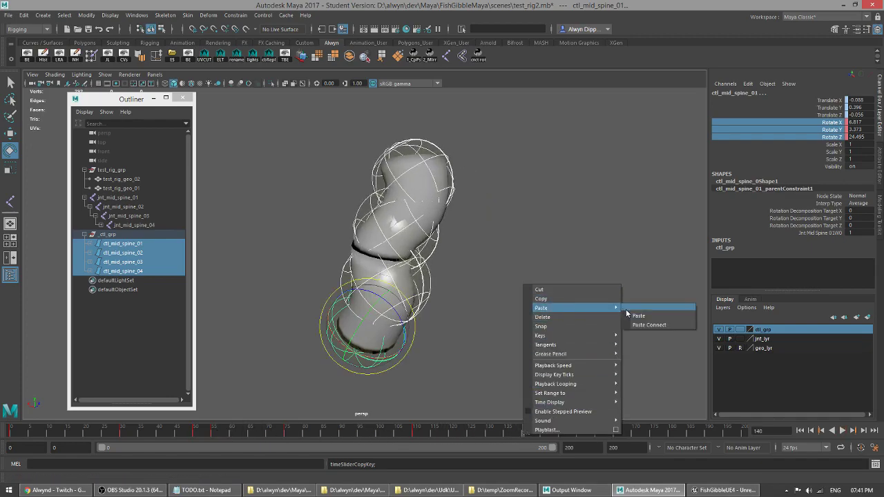
left_click(634, 323)
key("alt+v")
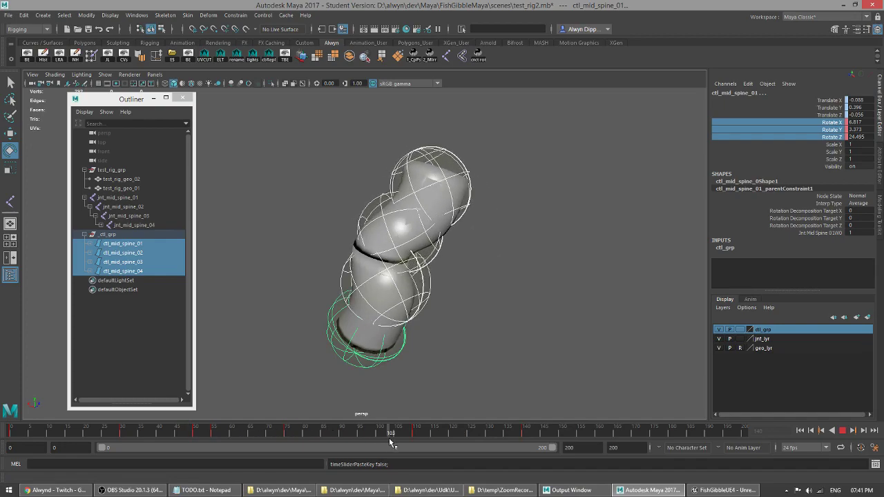
key("alt+v")
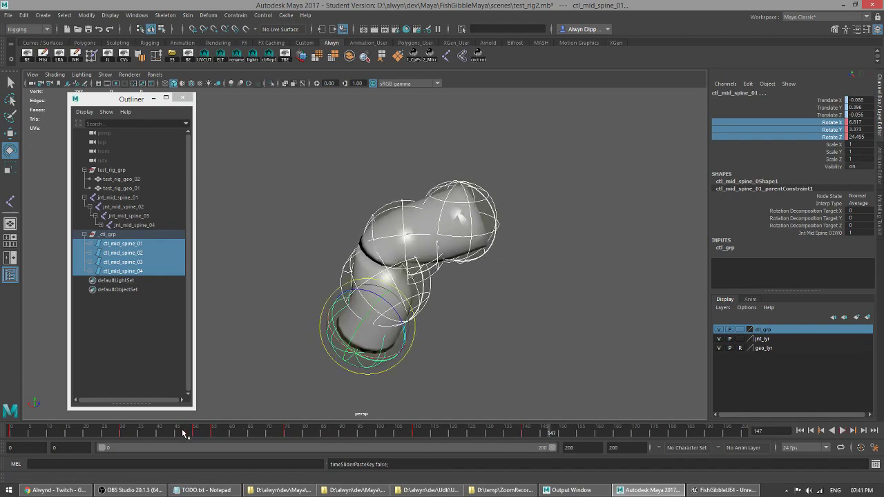
Step: Try to copy the selected spine controls' keys at frame 30 and paste at frame 170
left_click(122, 433)
right_click(122, 433)
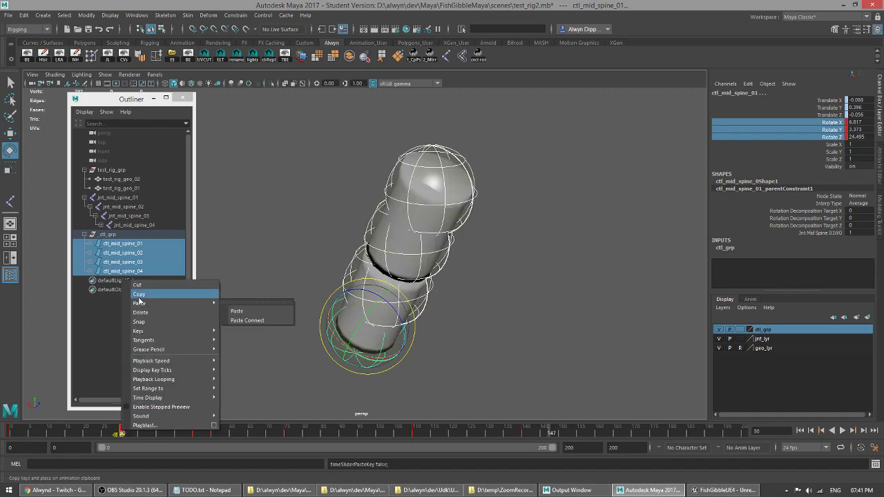
mouse_move(658, 435)
left_mouse_down()
mouse_move(665, 434)
mouse_move(636, 435)
left_mouse_up()
right_click(636, 435)
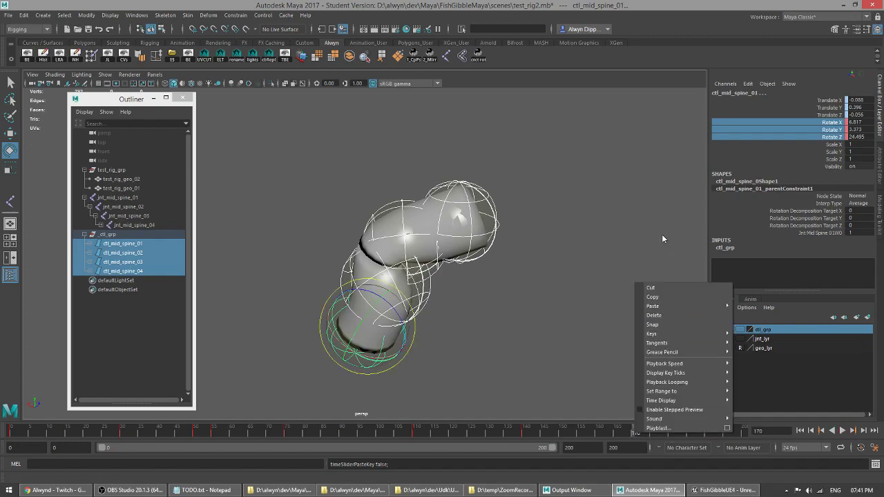
mouse_move(714, 311)
left_click(751, 314)
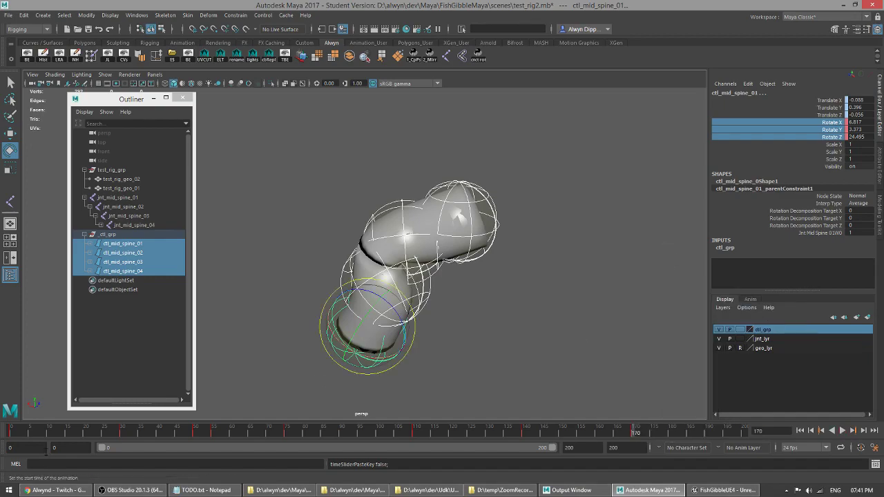
Step: Copy the spine controls' rest-pose keys from frame 0 to frame 200, and clear the selection
left_click(10, 434)
right_click(10, 434)
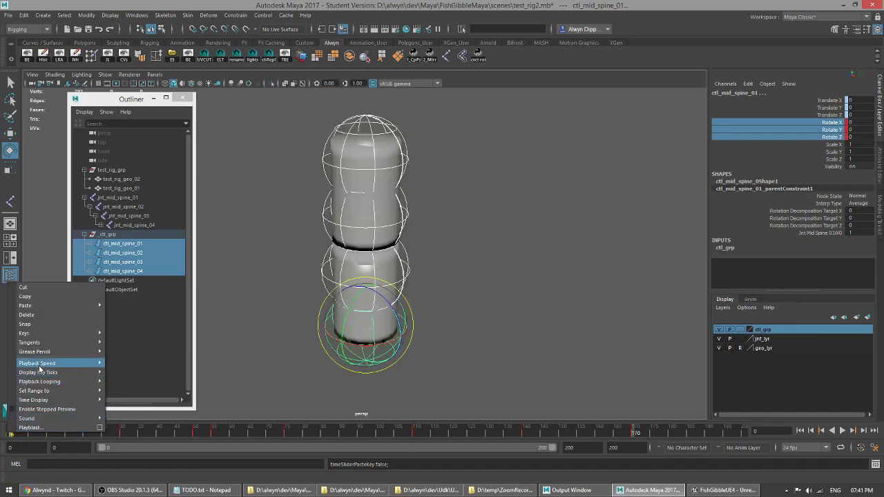
left_click(45, 299)
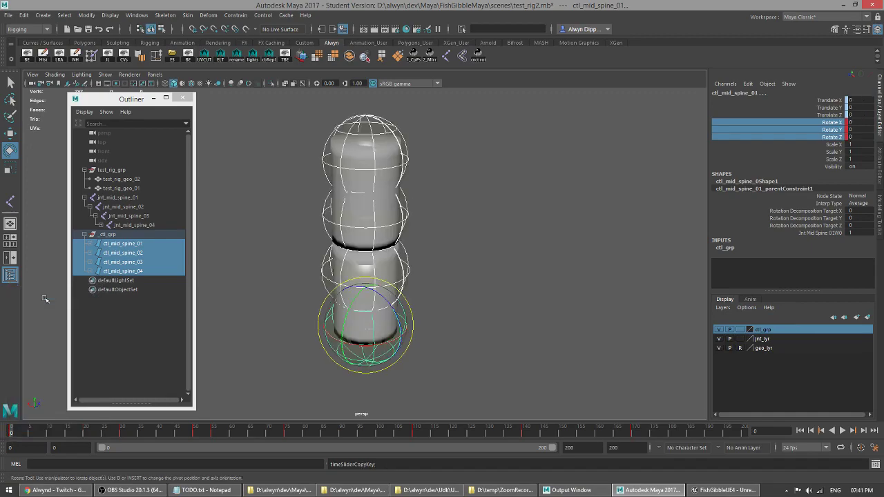
left_click(746, 431)
right_click(746, 430)
mouse_move(774, 305)
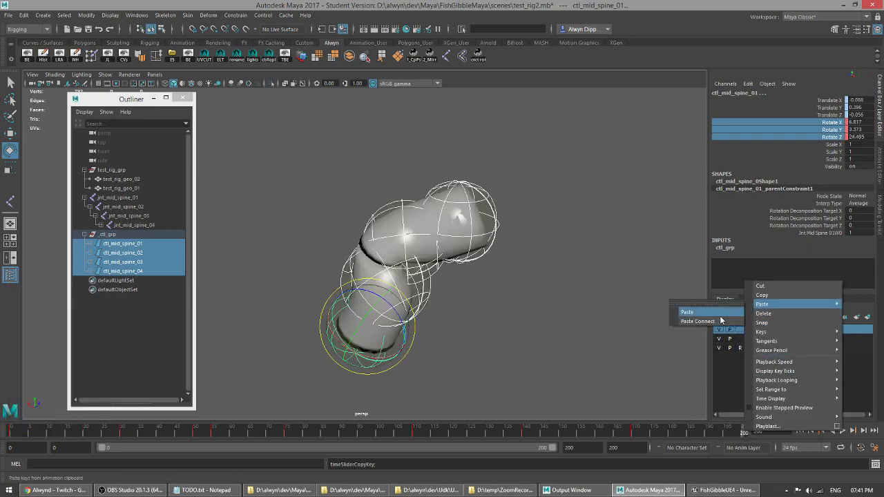
left_click(691, 312)
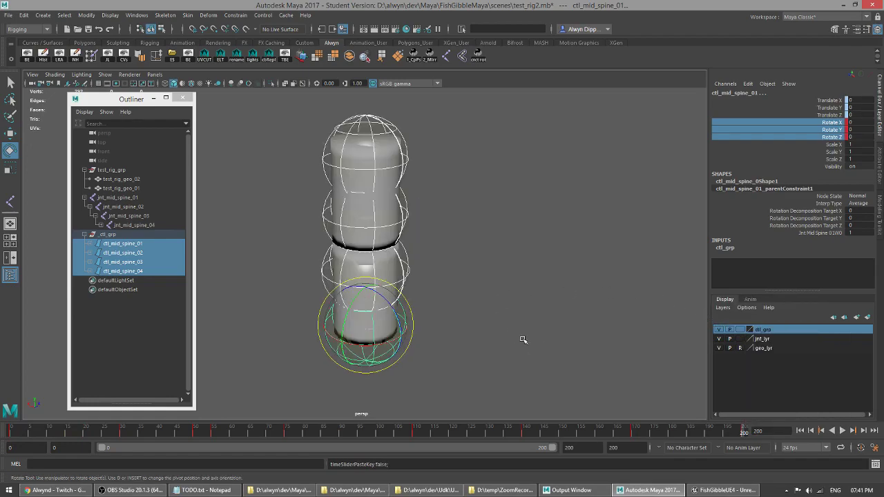
key("q")
left_click(522, 316)
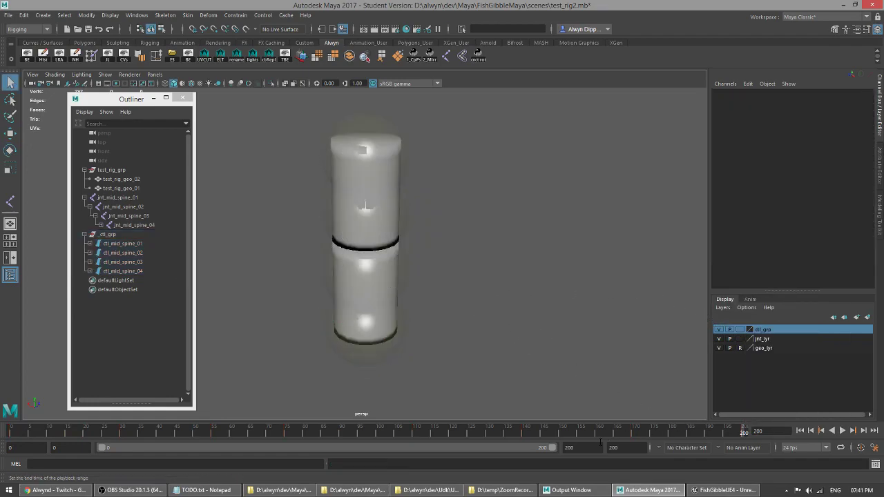
Step: Return the timeline to frame 0 and save the test_rig2 scene
left_click(800, 430)
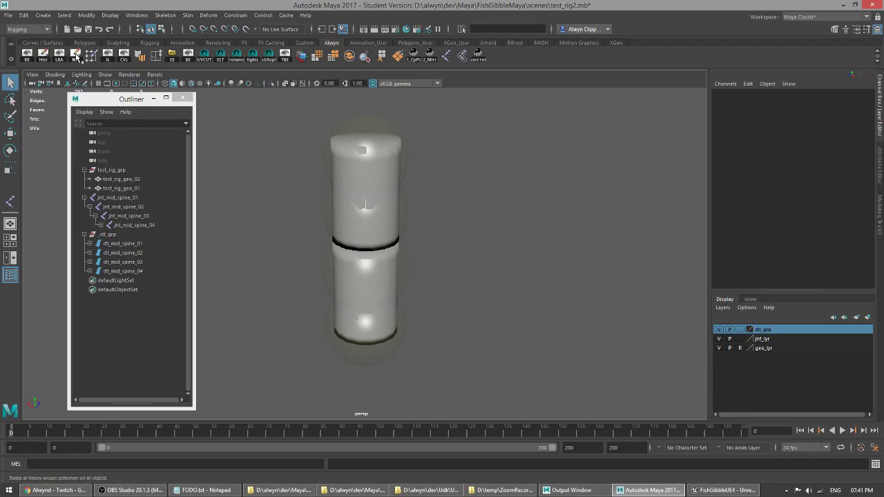
key("ctrl+s")
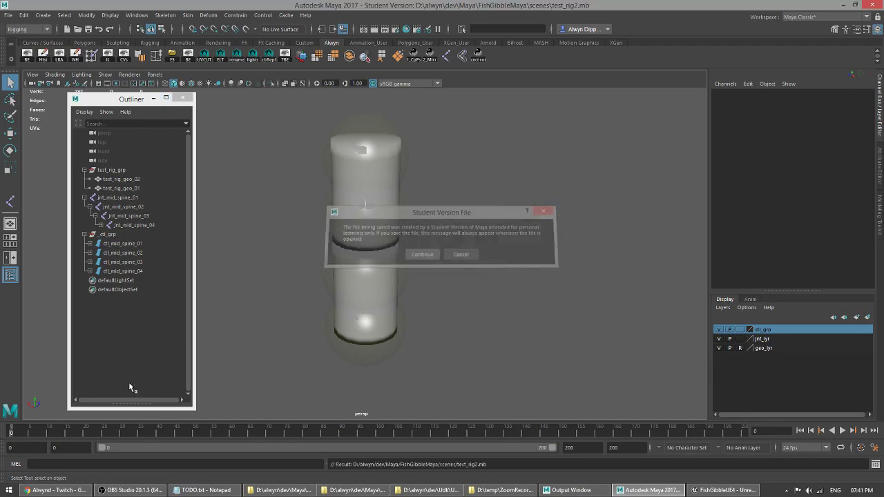
key("Return")
Step: Play the spine bend animation through the timeline and rewind it to frame 0
key("alt+v")
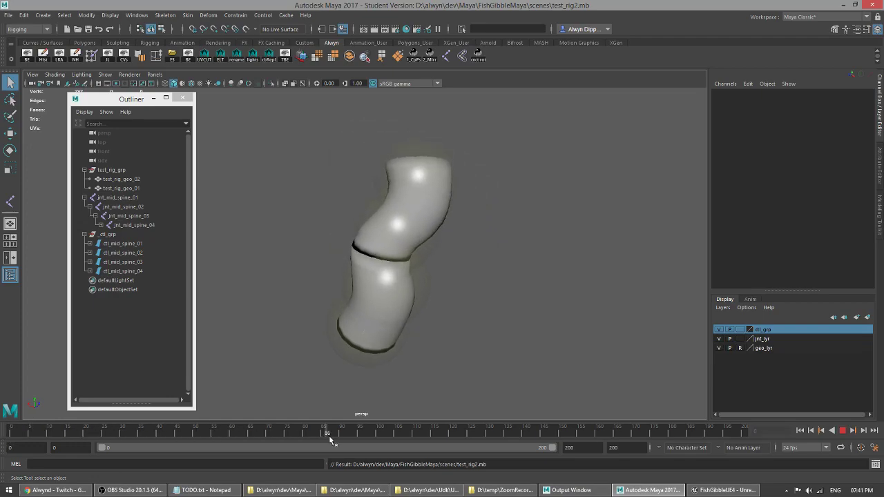
left_click(842, 430)
left_click(842, 431)
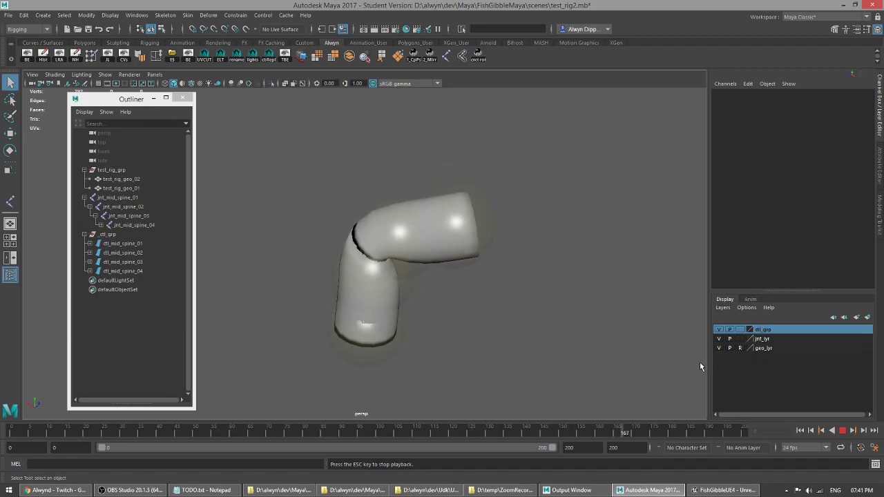
left_click(842, 431)
left_click(800, 430)
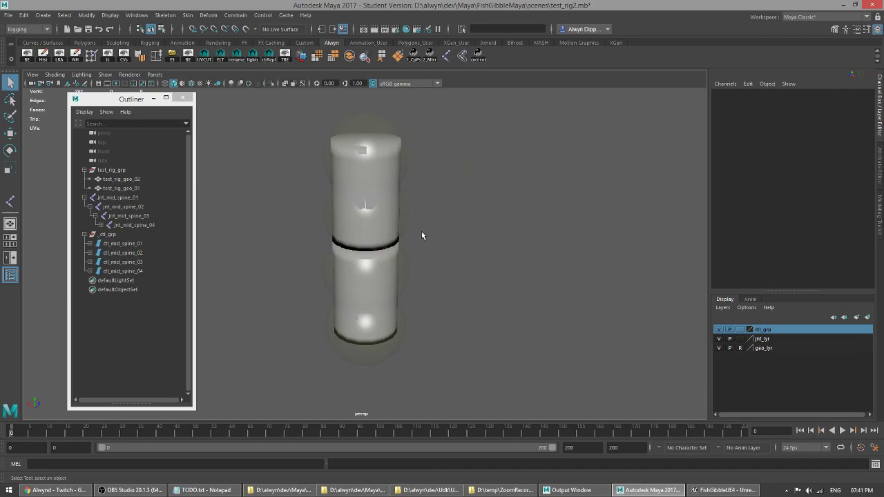
Step: Select test_rig_grp together with jnt_mid_spine_01 and make the joints visible through the mesh in the viewport
left_click(109, 235)
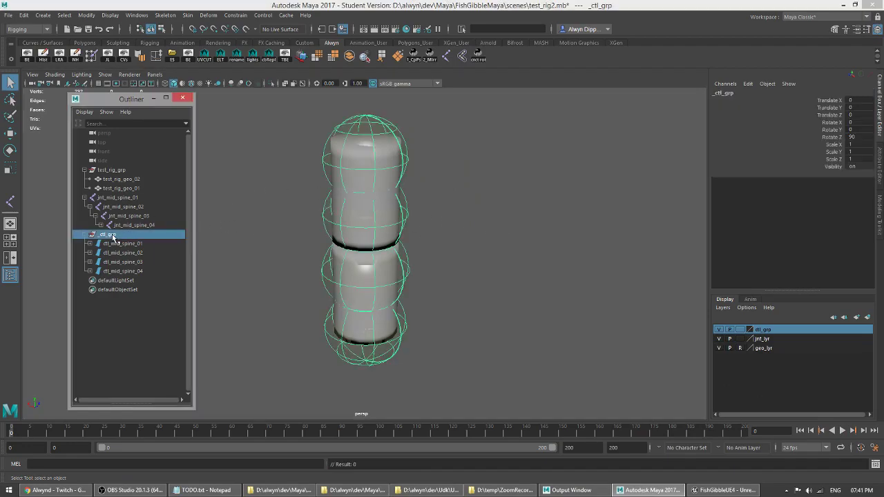
left_click(119, 171)
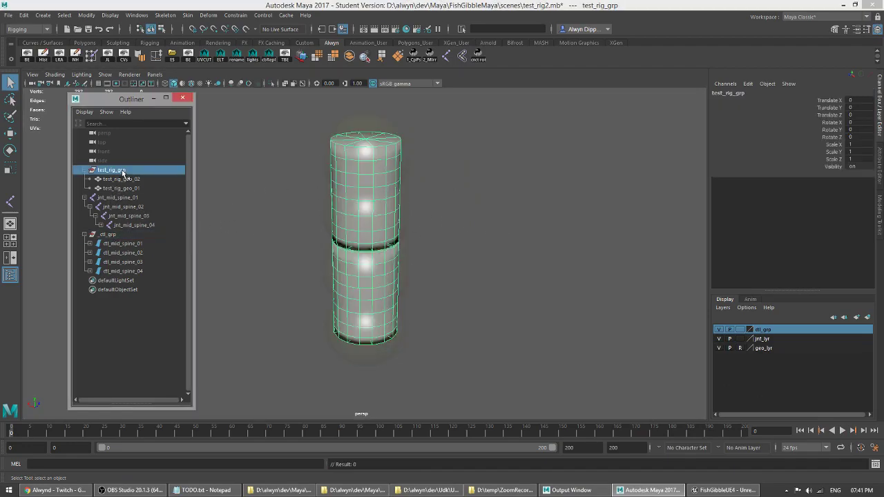
left_click(129, 199, "ctrl")
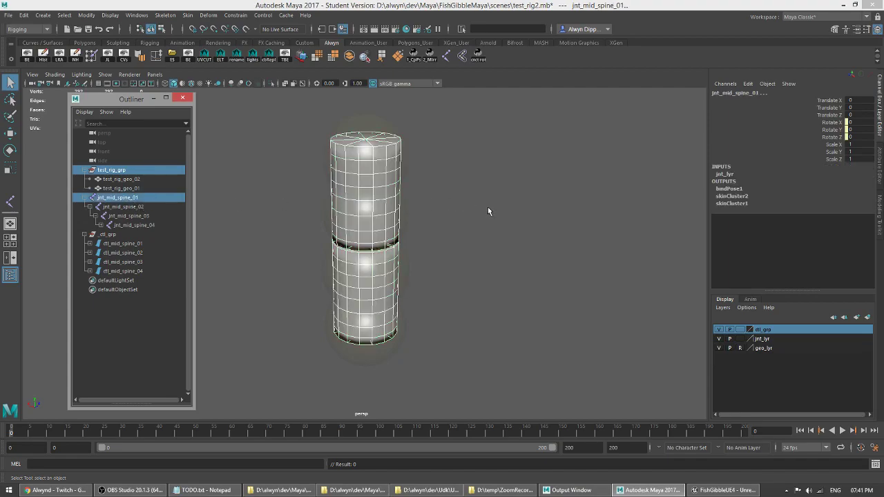
left_click(301, 83)
Step: Export the selection as FBX with Animation enabled and Bake Animation off, overwriting test_rig2.fbx in the assets folder
left_click(173, 56)
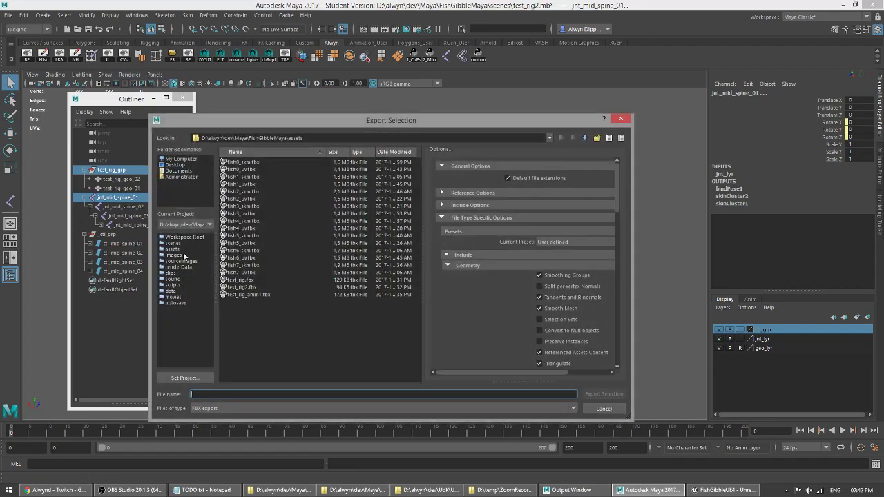
left_click(243, 288)
scroll(591, 280, "down", 4)
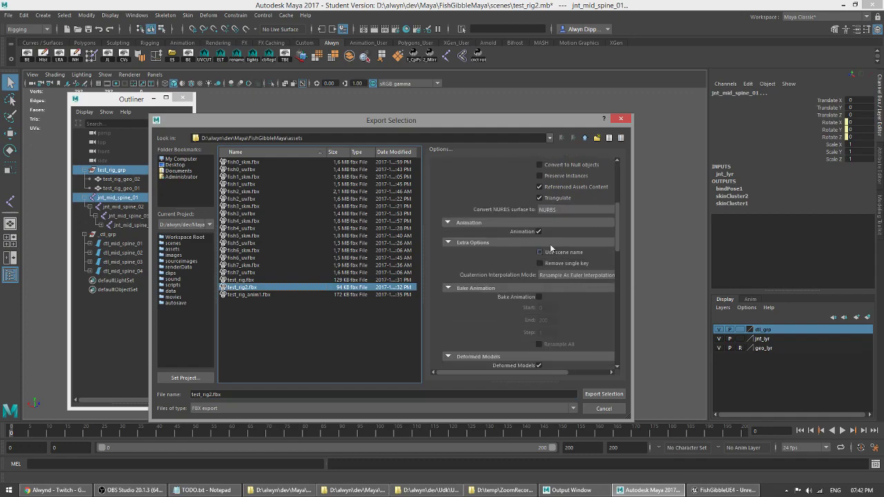
scroll(535, 237, "down", 2)
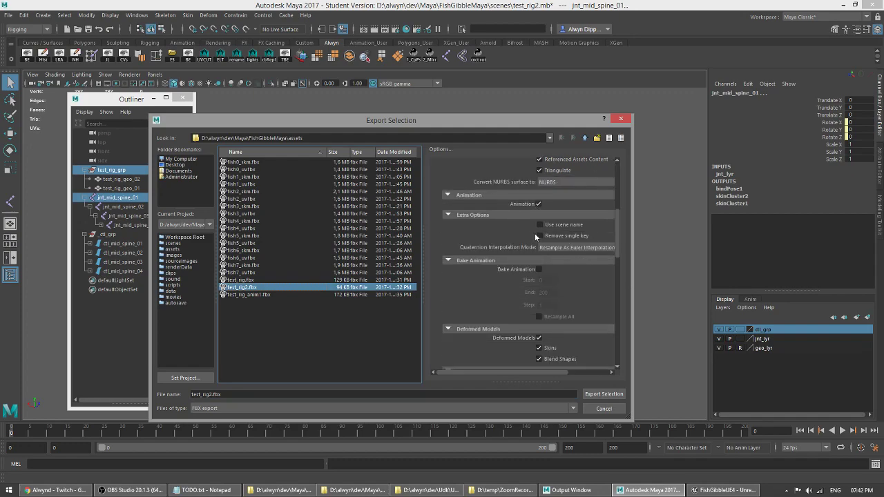
left_click(605, 395)
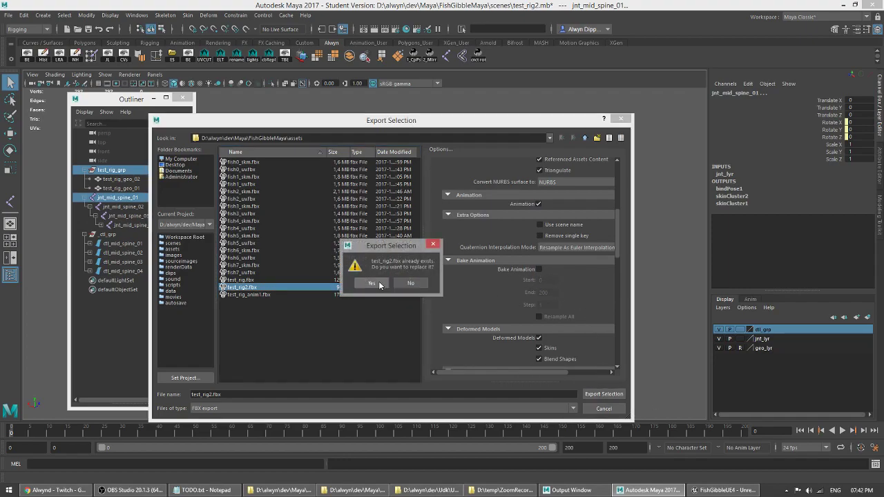
left_click(371, 283)
Step: Read the descriptions of the FBX export warnings and close the report
left_click(312, 226)
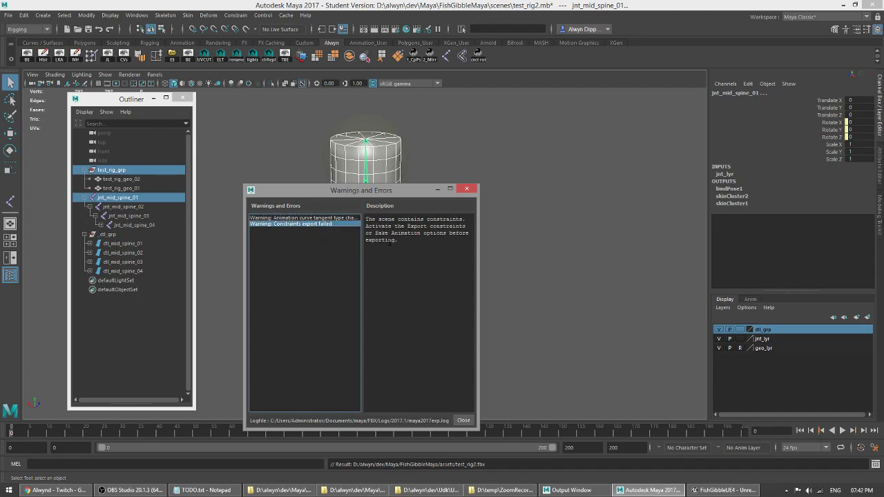
left_click_drag(366, 219, 401, 241)
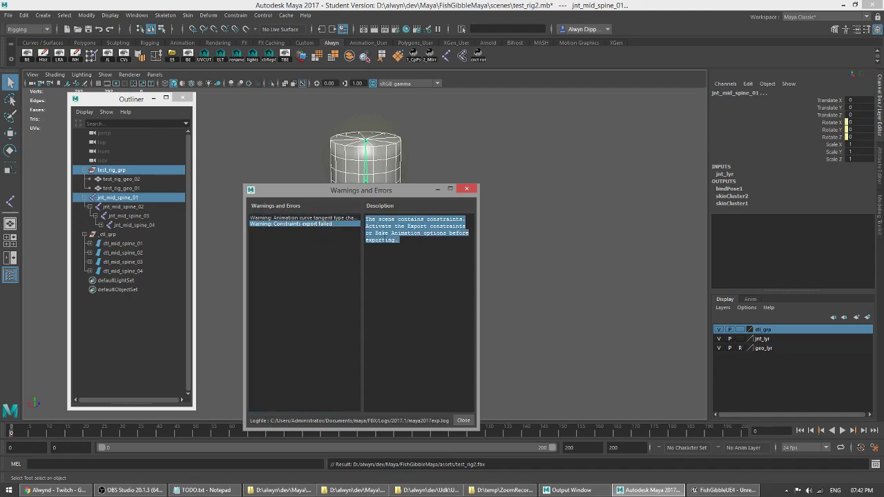
left_click(320, 218)
left_click(464, 420)
Step: Switch to Unreal Editor and import test_rig2.fbx into the testrig folder as a skeletal mesh with its animation
key("alt+Tab")
key("alt+Tab")
key("alt+Tab")
key("alt+Tab")
key("alt+Tab")
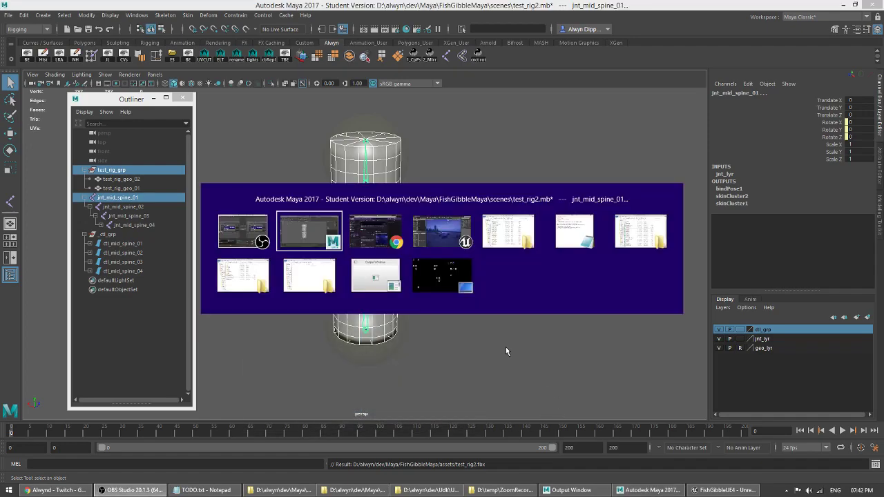
left_click(385, 232)
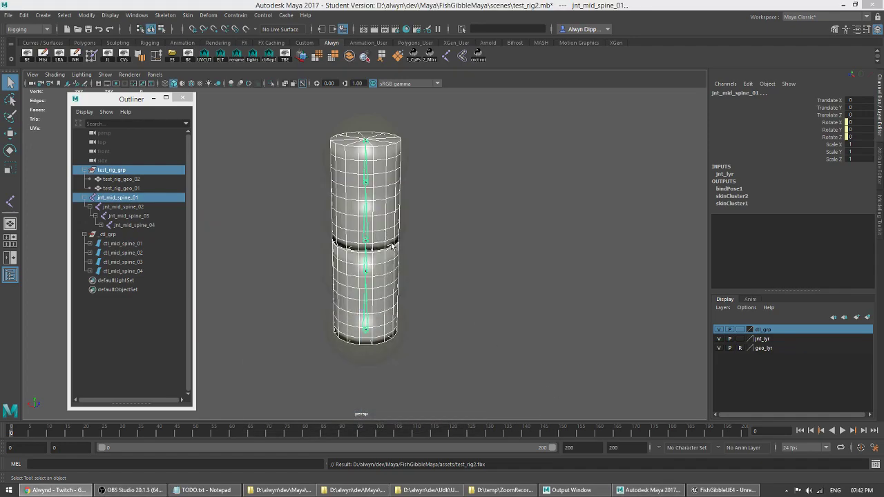
key("alt+Tab")
key("alt+Tab")
key("alt+Tab")
key("alt+Tab")
key("alt+Tab")
key("alt+Tab")
key("alt+Tab")
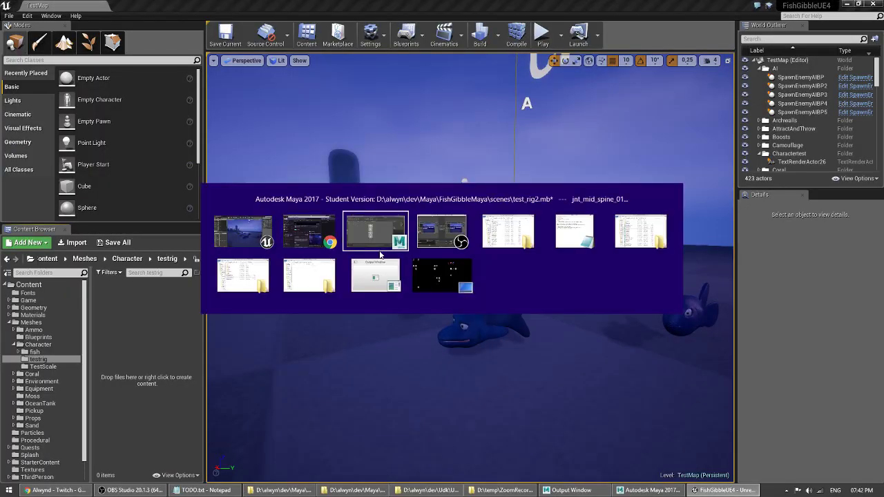
left_click_drag(325, 212, 146, 306)
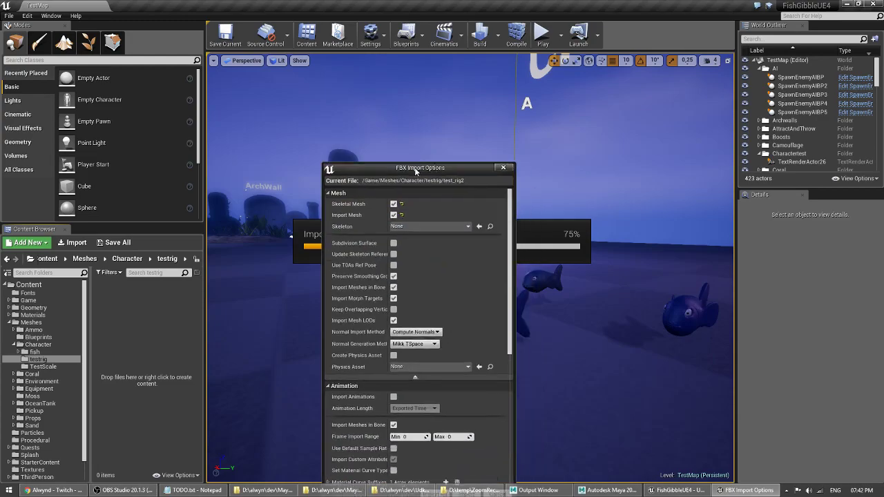
left_click(335, 305)
left_click(409, 404)
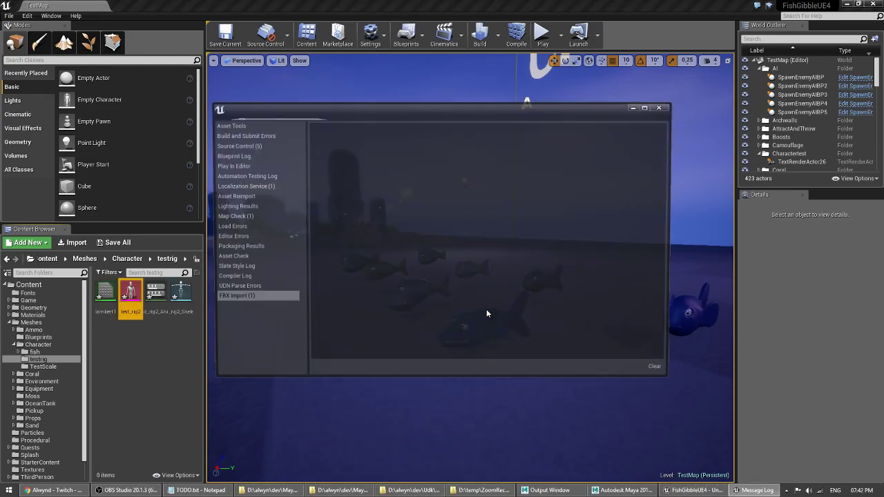
left_click(661, 107)
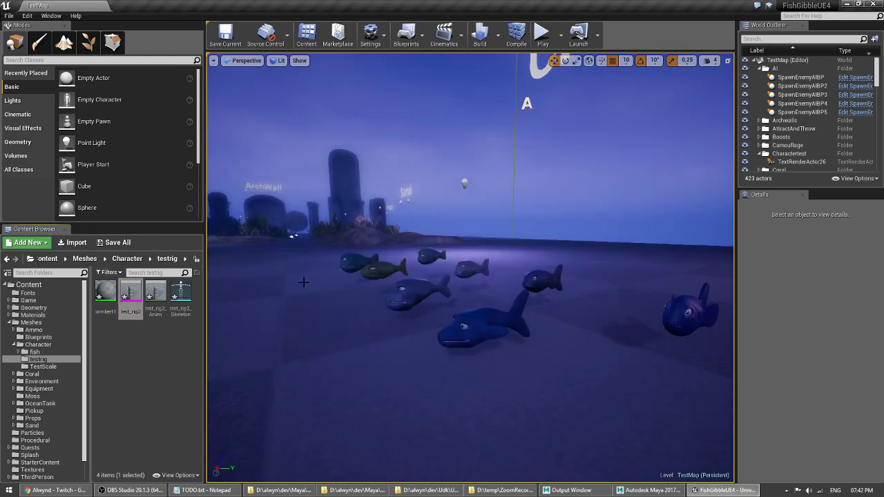
Step: Save all four imported assets in the testrig folder
left_click(105, 292)
left_click(177, 295, "shift")
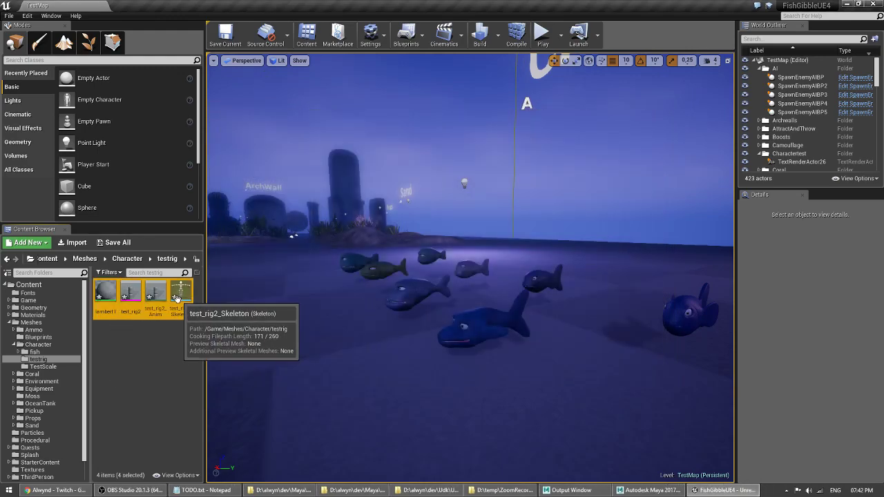
key("ctrl+s")
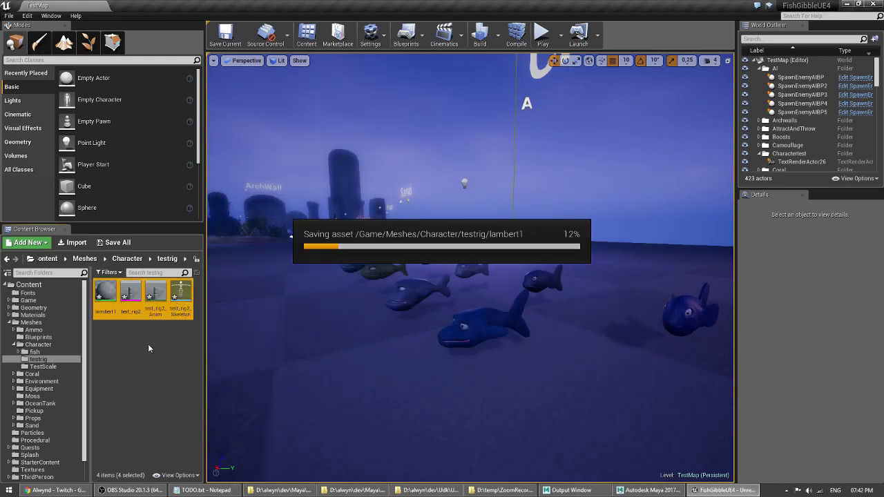
Step: Preview the test_rig2_Anim animation in its editor and close the editor
left_click(152, 347)
double_click(157, 290)
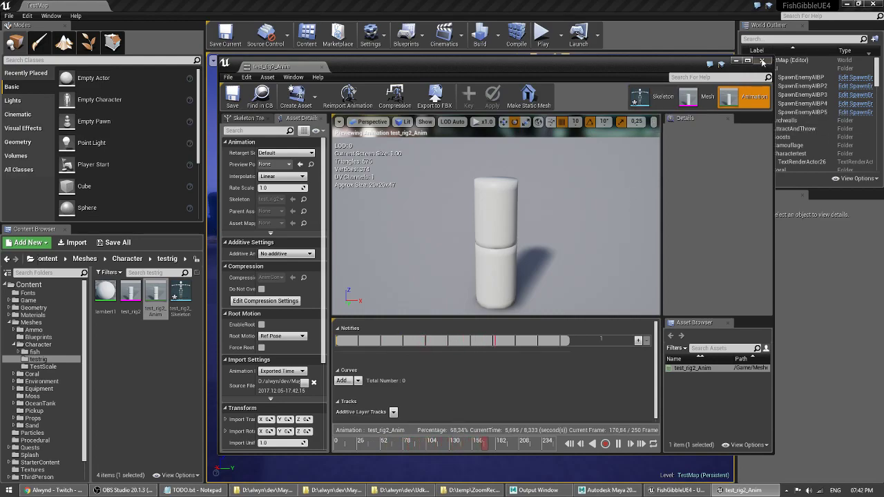
left_click(762, 61)
Step: Delete the lambert1, test_rig2, test_rig2_Anim and test_rig2_Skeleton assets from the testrig folder and save
left_click(107, 295)
left_click(181, 292, "shift")
key("Delete")
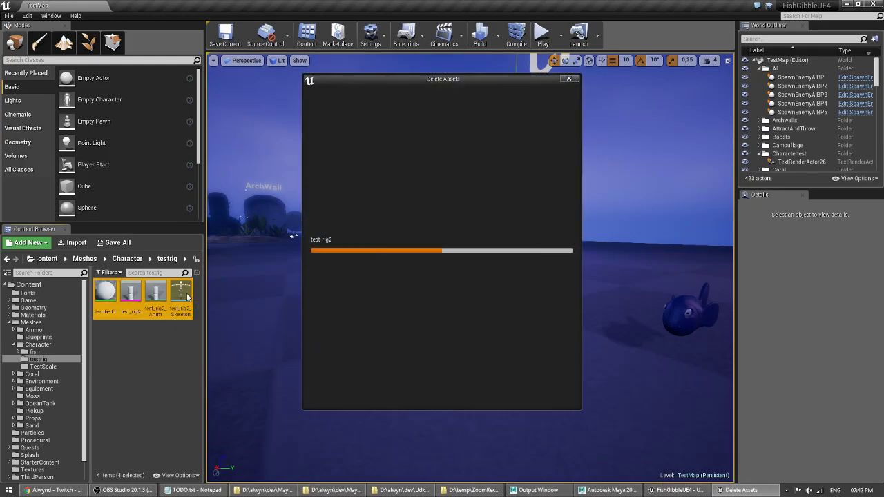
left_click(381, 393)
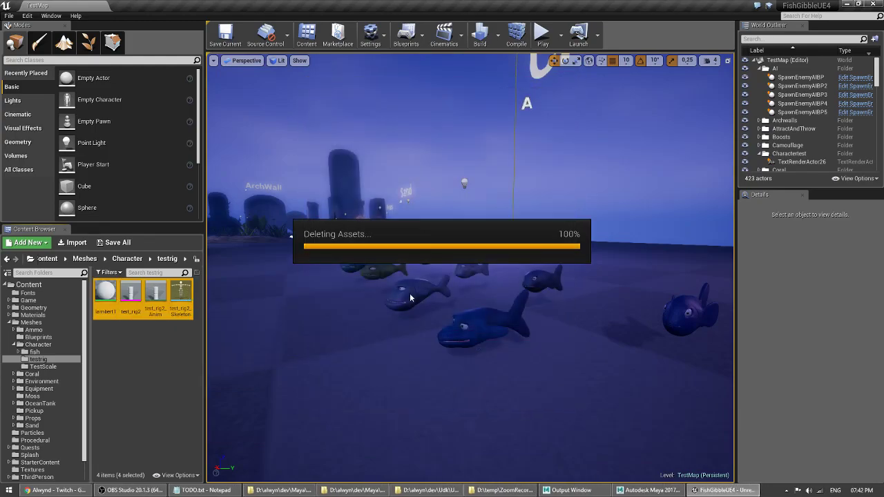
key("ctrl+s")
Step: Switch back to the test_rig2 scene in Maya
key("alt+Tab")
key("alt+Tab")
key("alt+Tab")
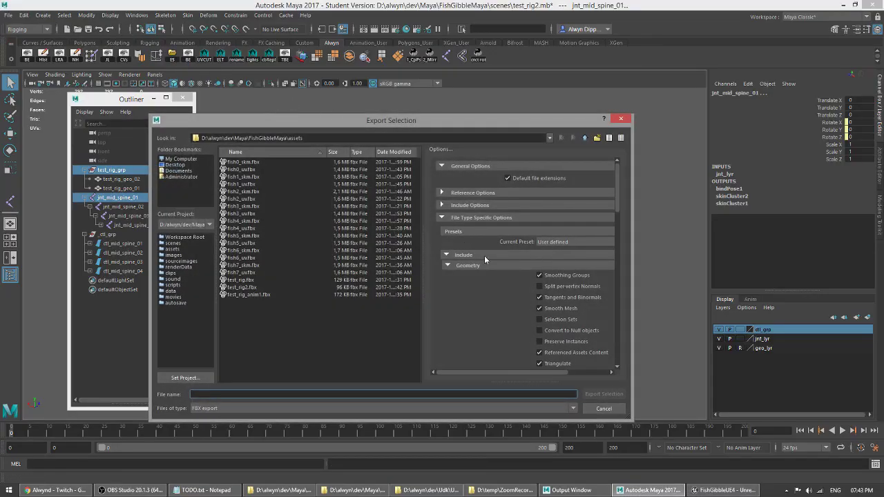
scroll(561, 253, "down", 8)
left_click(539, 242)
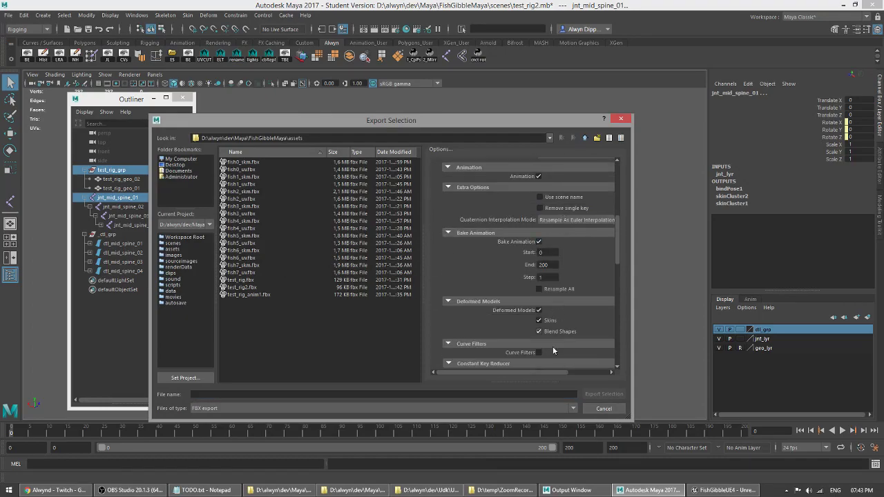
left_click(604, 408)
Step: Play the rig animation briefly, stop it and clear the selection
key("alt+v")
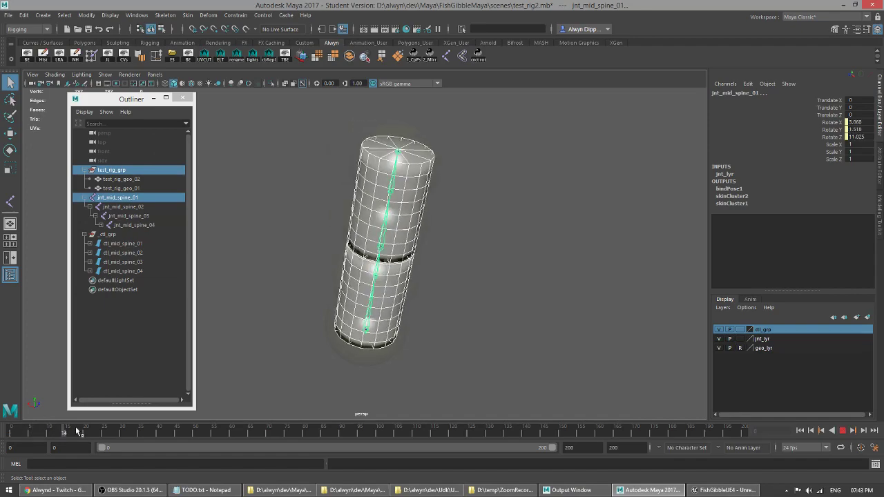
key("alt+v")
left_click(495, 305)
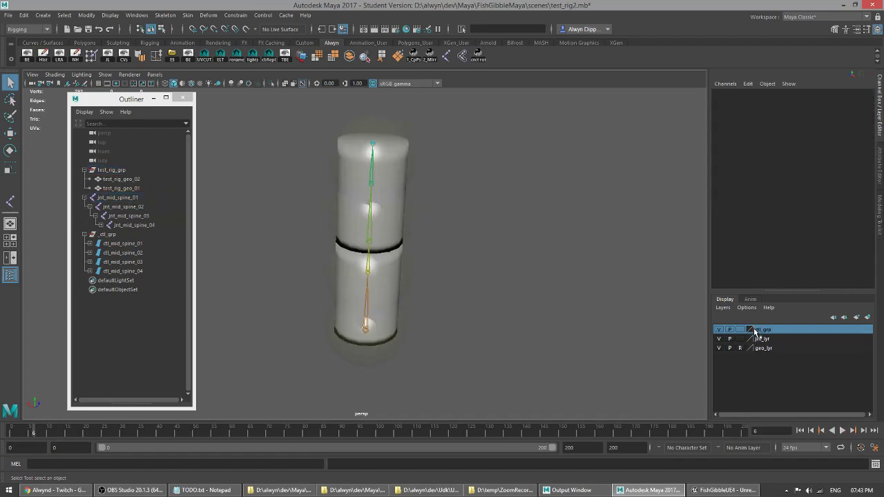
Step: Select all four spine controls to inspect their keyframes on the timeline and scrub back to frame 0
left_click(412, 277)
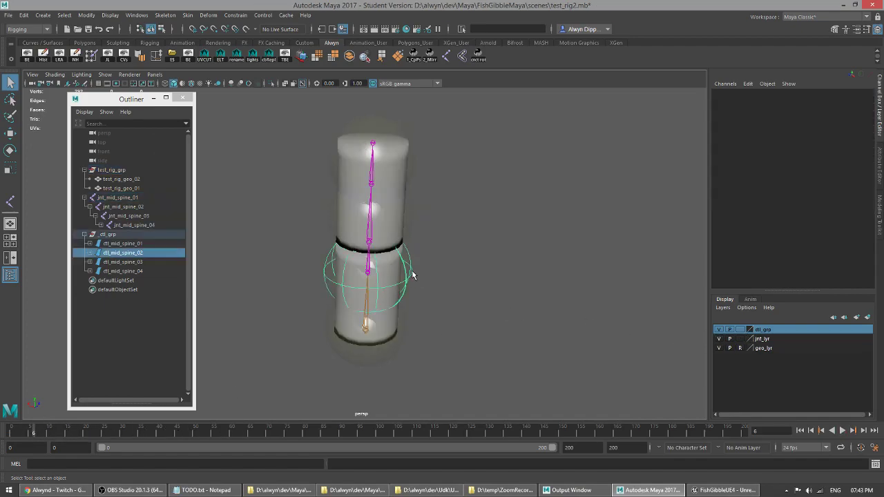
left_click(405, 332, "shift")
left_click(412, 216, "shift")
left_click(414, 166, "shift")
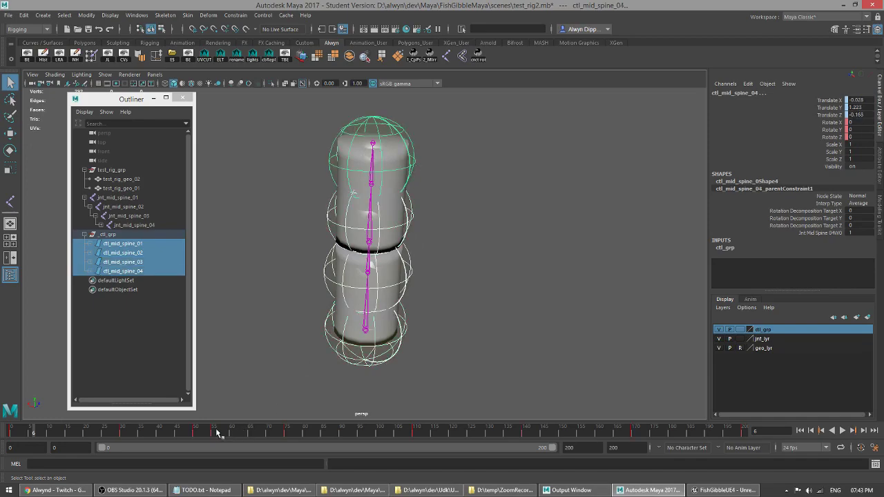
left_click_drag(43, 432, 3, 432)
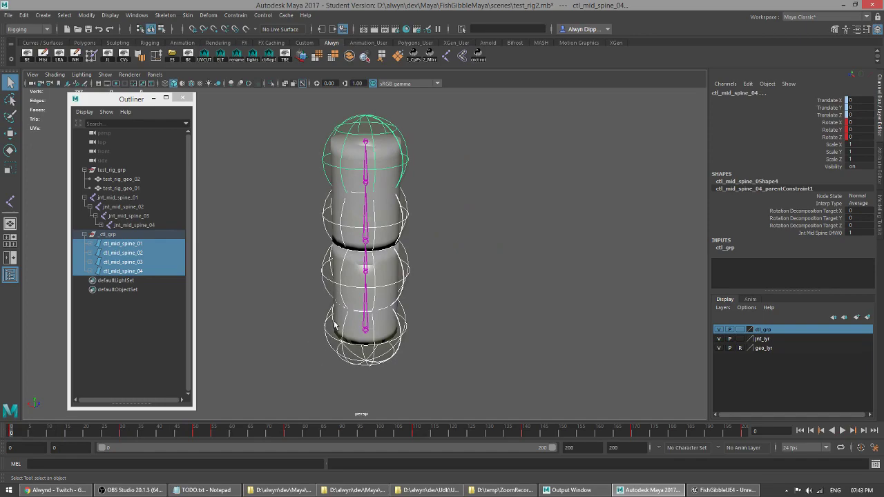
Step: Select the joints jnt_mid_spine_01 to jnt_mid_spine_04, play the animation to inspect their timeline, and scrub back to frame 0
left_click(118, 198)
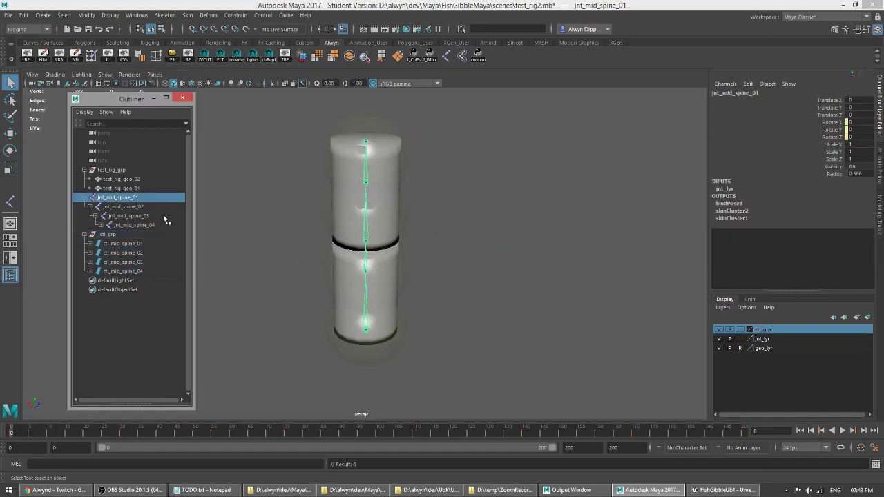
left_click(157, 225, "shift")
key("alt+v")
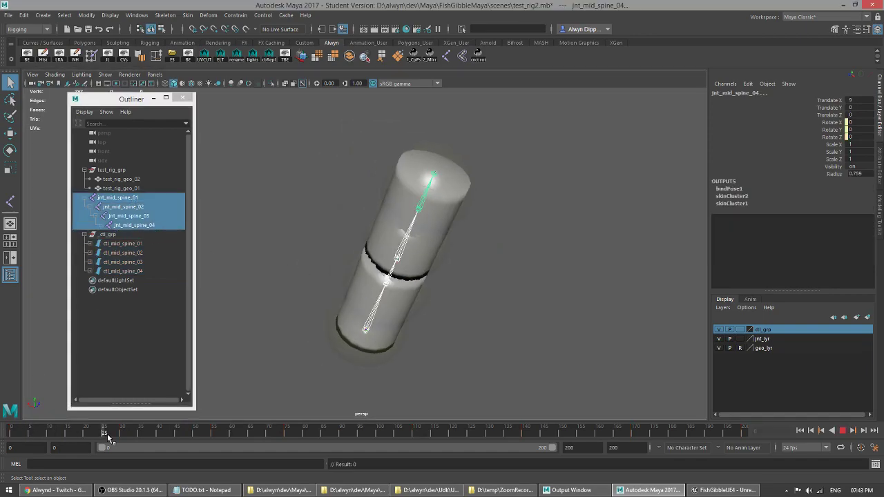
left_click_drag(268, 443, 10, 439)
Step: Select jnt_mid_spine_01 together with test_rig_grp, scrub the timeline to frame 51 to check the bend, and return to frame 0
left_click(130, 199)
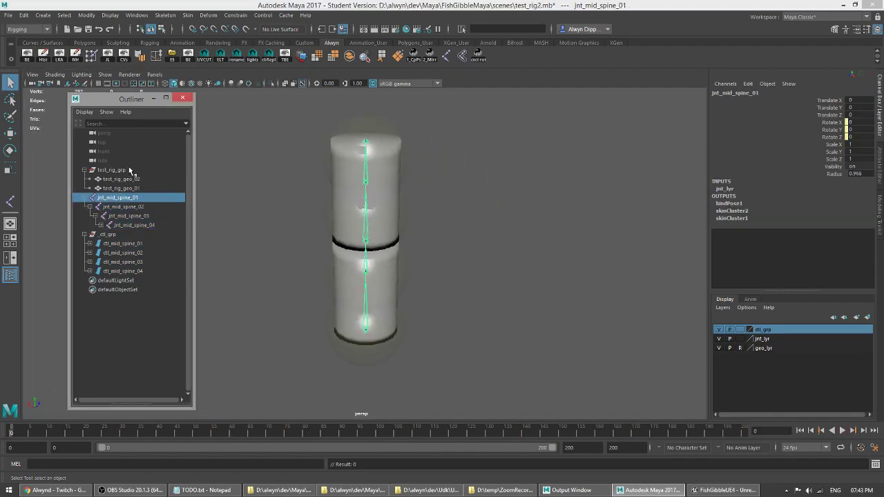
left_click(129, 170, "ctrl")
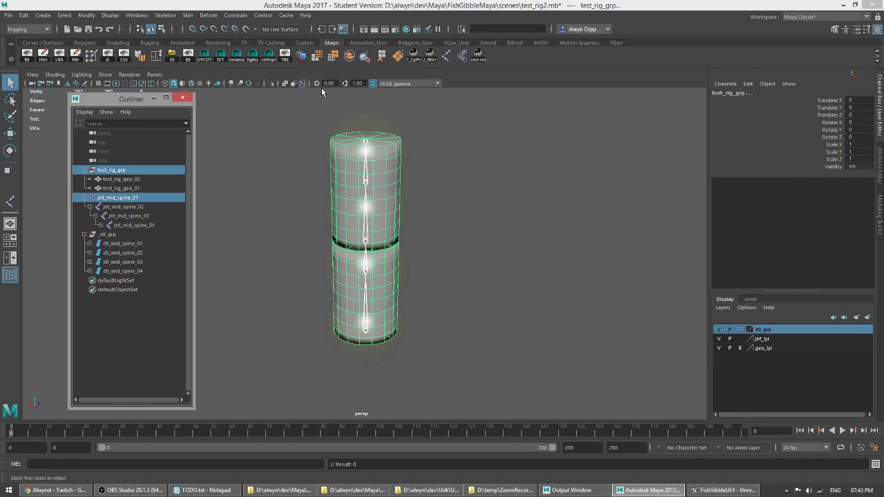
left_click(172, 57)
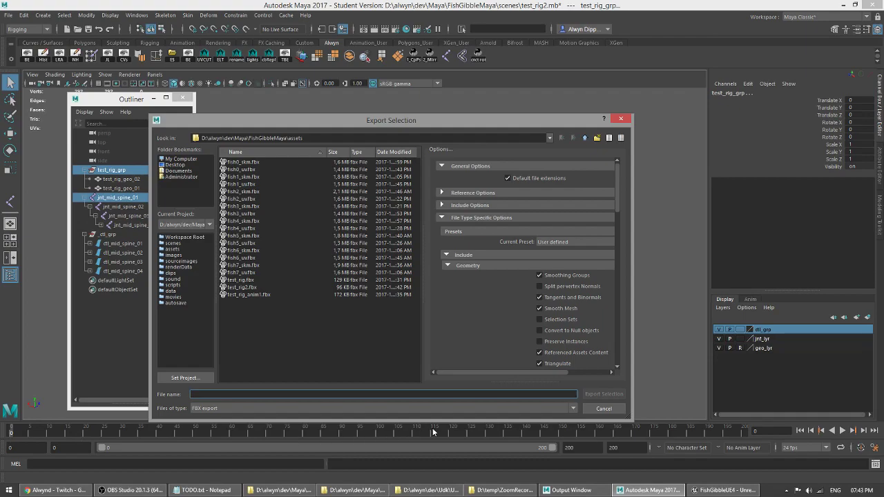
left_click(603, 409)
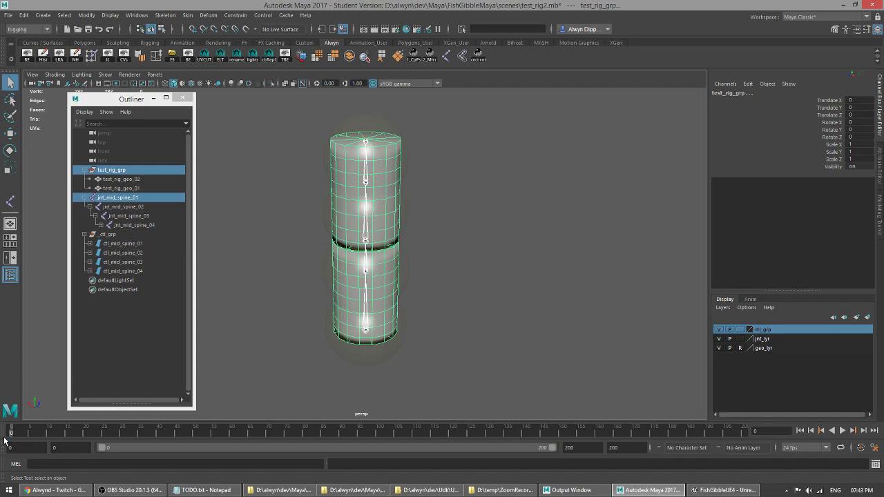
left_click_drag(11, 433, 197, 449)
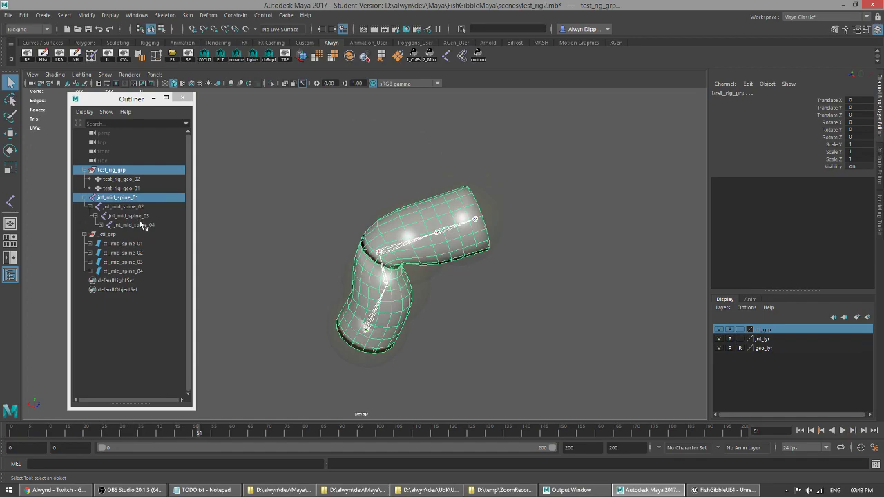
left_click_drag(197, 431, 0, 436)
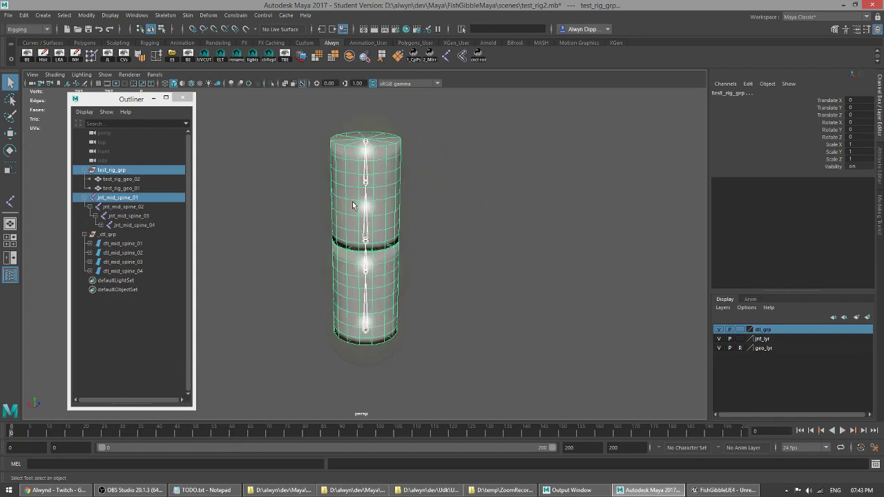
Step: Export the selection as FBX with Bake Animation enabled for frames 0 to 200, replacing the existing test_rig2.fbx
left_click(172, 55)
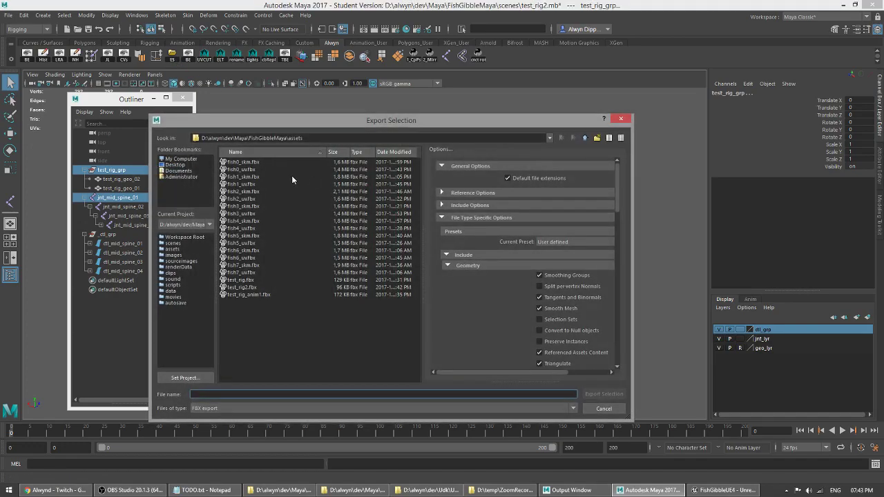
left_click(240, 287)
scroll(570, 290, "down", 10)
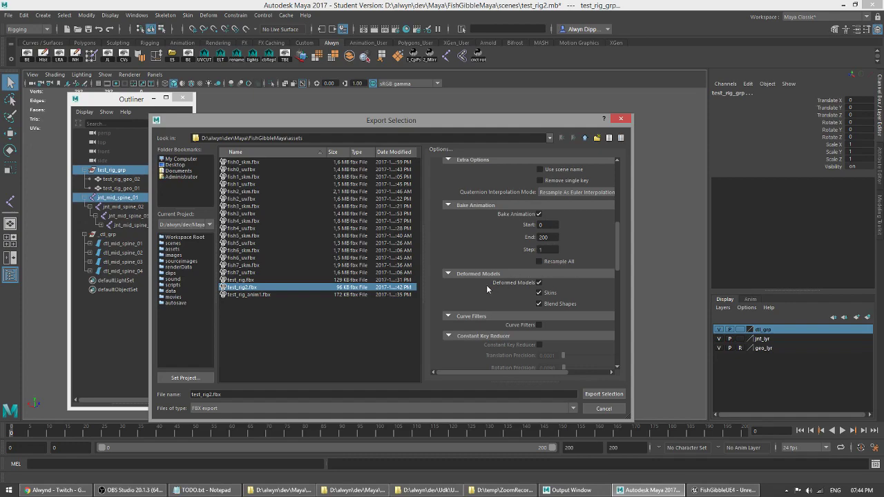
scroll(559, 252, "up", 2)
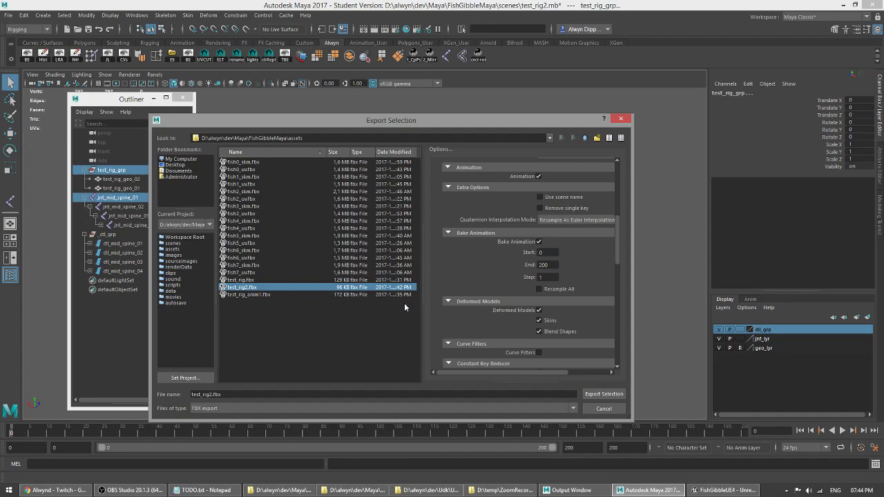
left_click(606, 395)
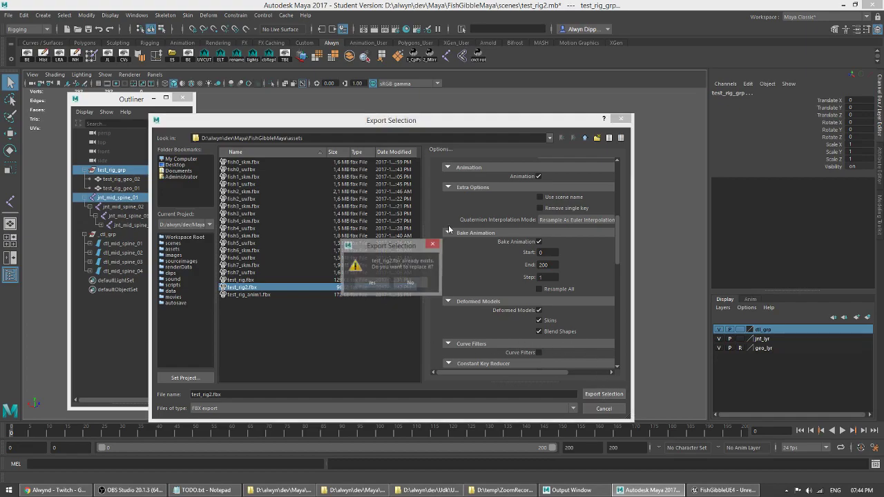
left_click(367, 282)
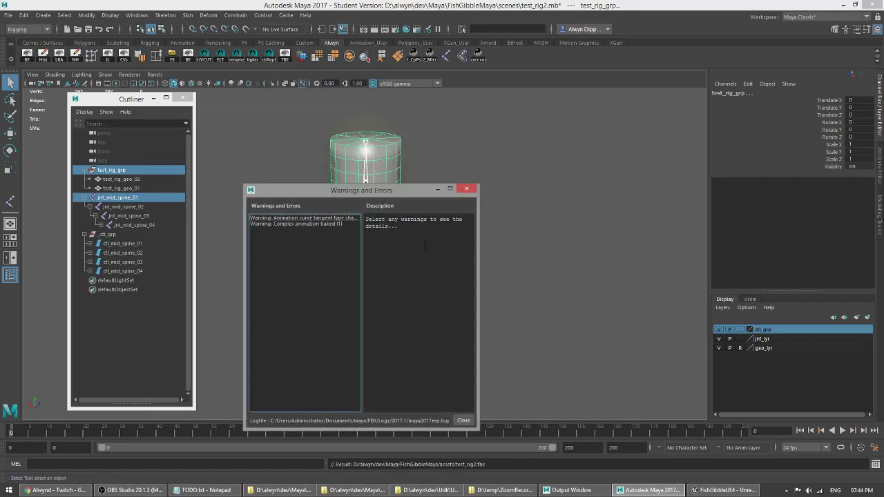
Step: Read the descriptions of both FBX export warnings and dismiss the report
left_click(302, 224)
left_click(339, 218)
left_click(319, 225)
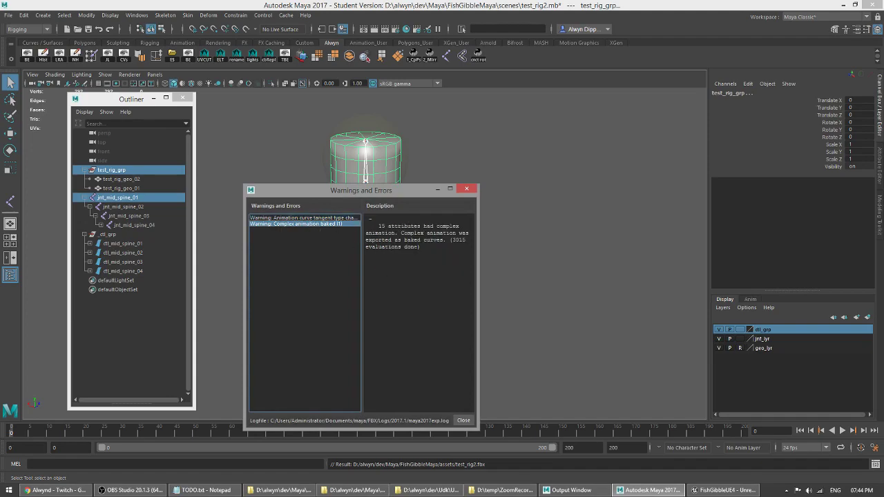
left_click(463, 420)
Step: Switch to Unreal Engine and import test_rig2.fbx into the testrig folder as a skeletal mesh with Import Animations enabled
key("alt+Tab")
key("alt+Tab")
key("Tab")
left_click_drag(348, 213, 138, 323)
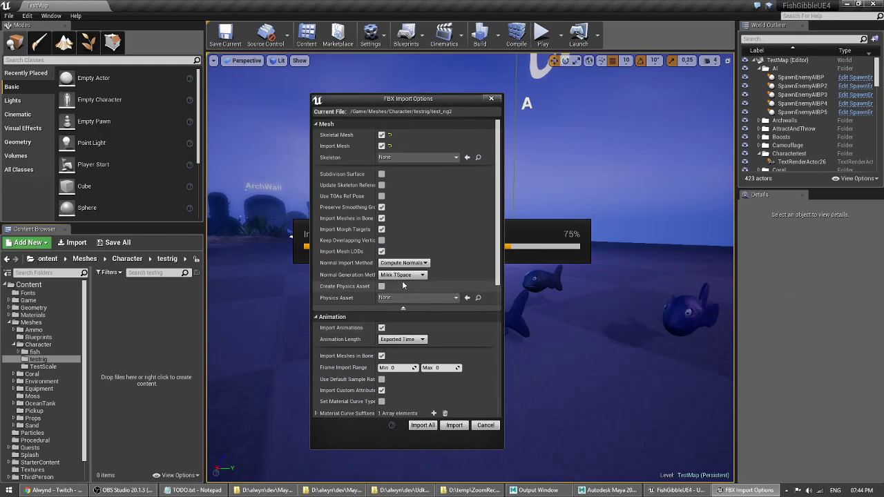
left_click(454, 425)
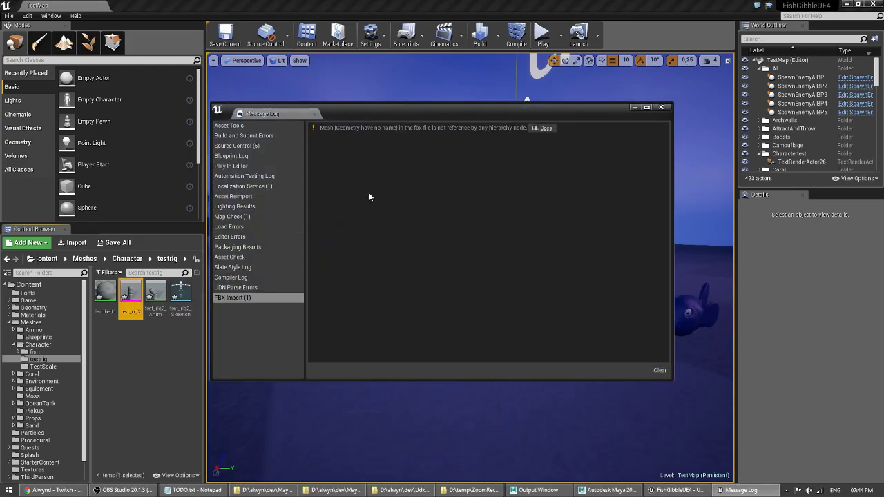
left_click(661, 107)
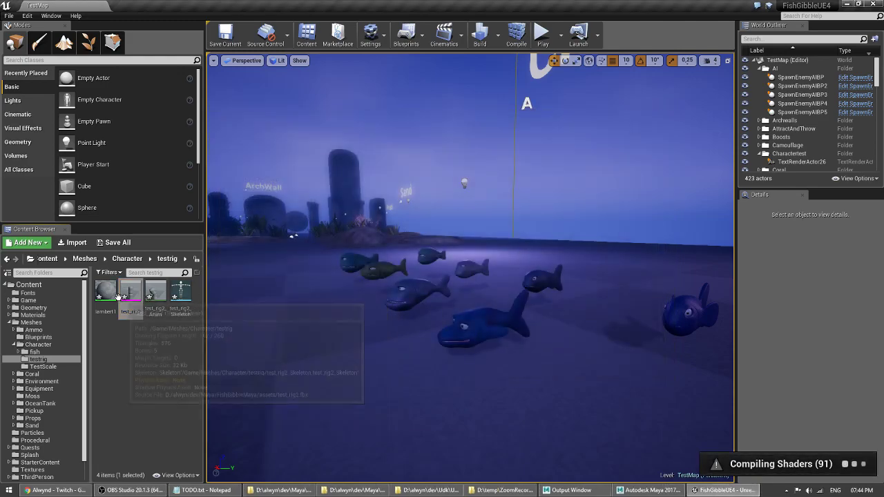
Step: Save the imported material, mesh, animation and skeleton assets, and preview the test_rig2_Anim animation
left_click(112, 295)
left_click(181, 307, "shift")
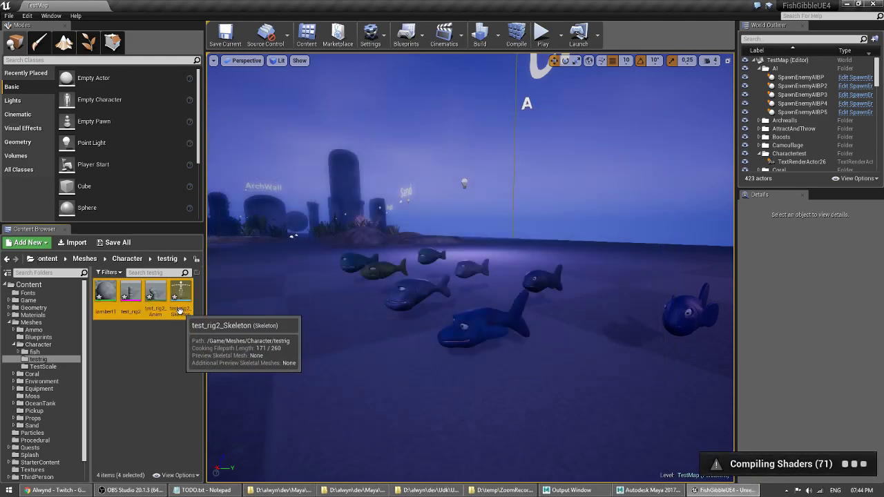
key("ctrl+s")
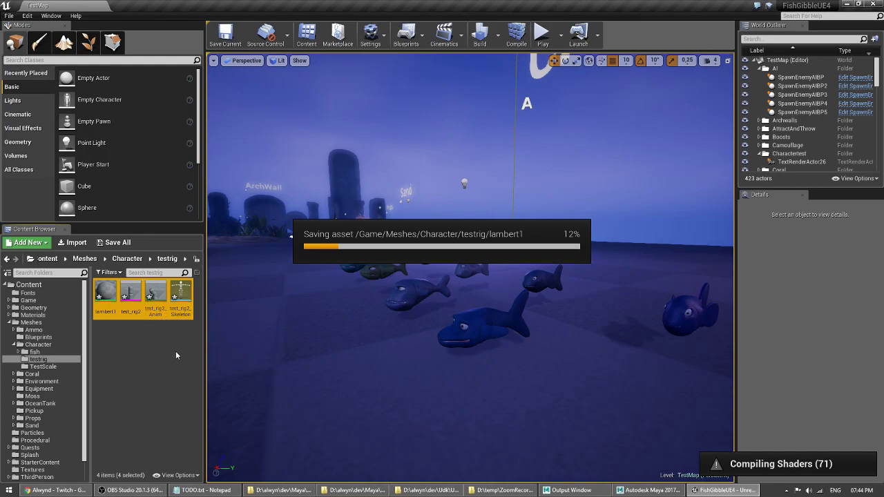
double_click(158, 297)
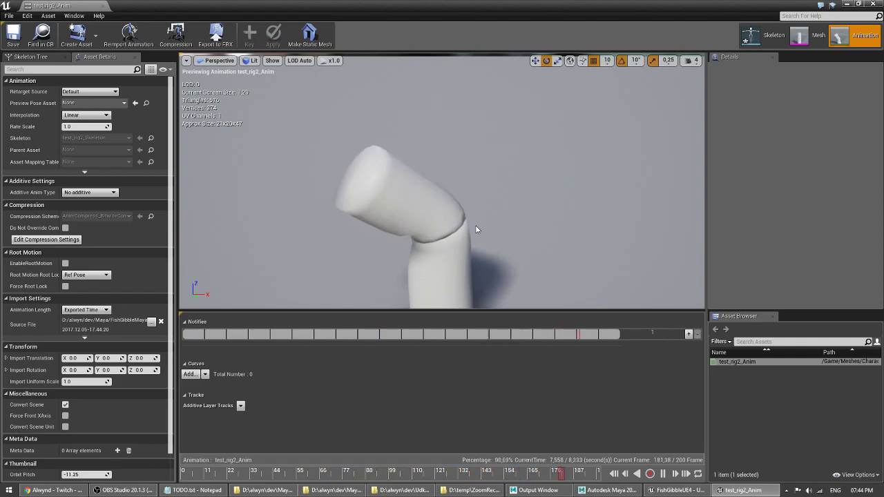
left_click(875, 5)
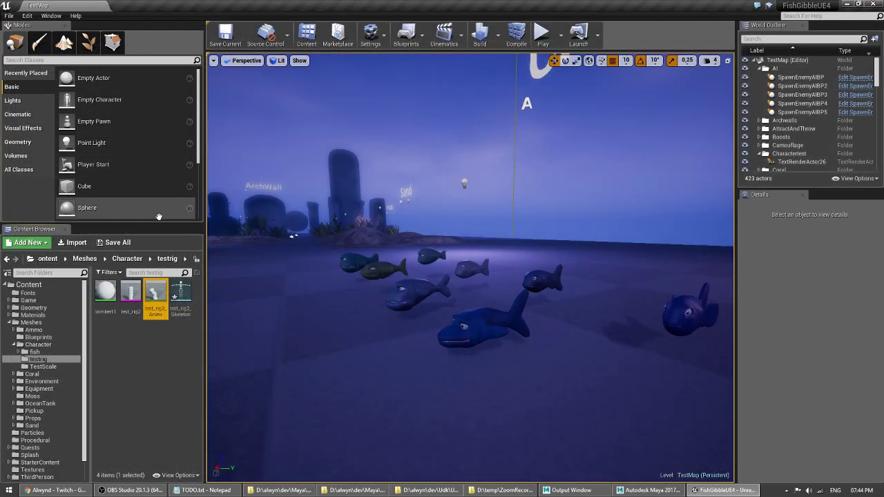
Step: Delete all the imported assets, from lambert1 to test_rig2_Skeleton, from the testrig folder
left_click(181, 296)
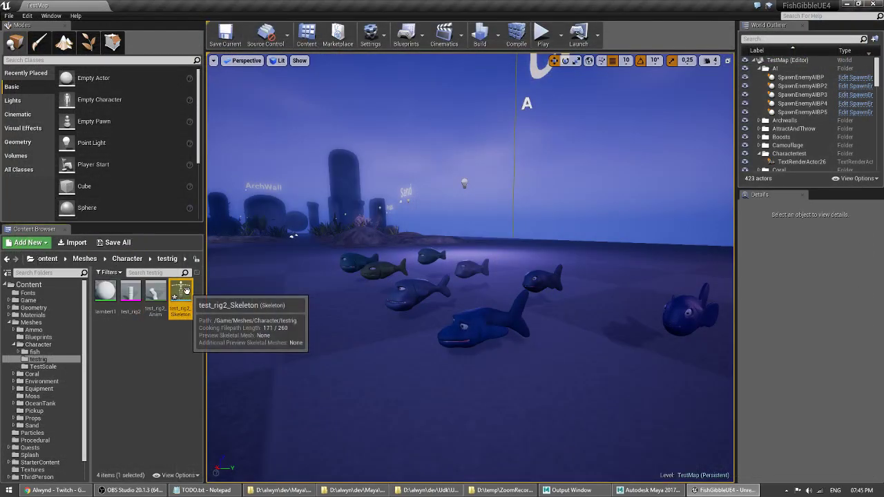
left_click(106, 294)
left_click(189, 296, "shift")
key("Delete")
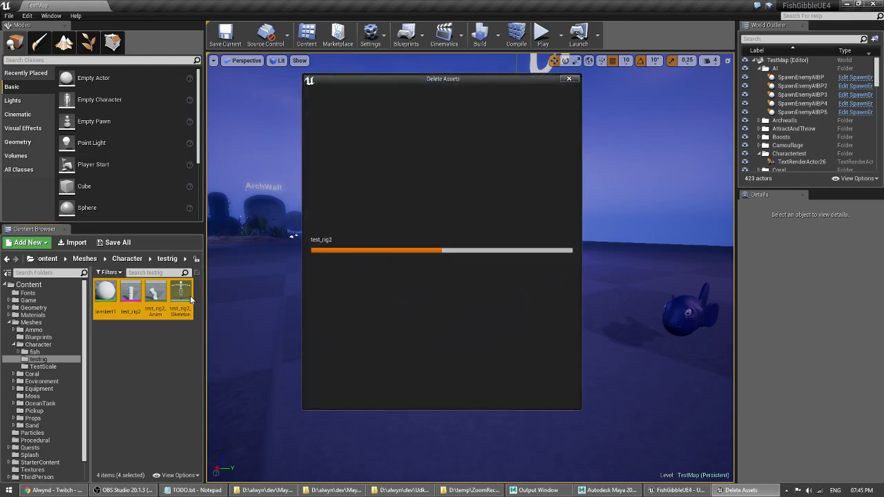
left_click(406, 394)
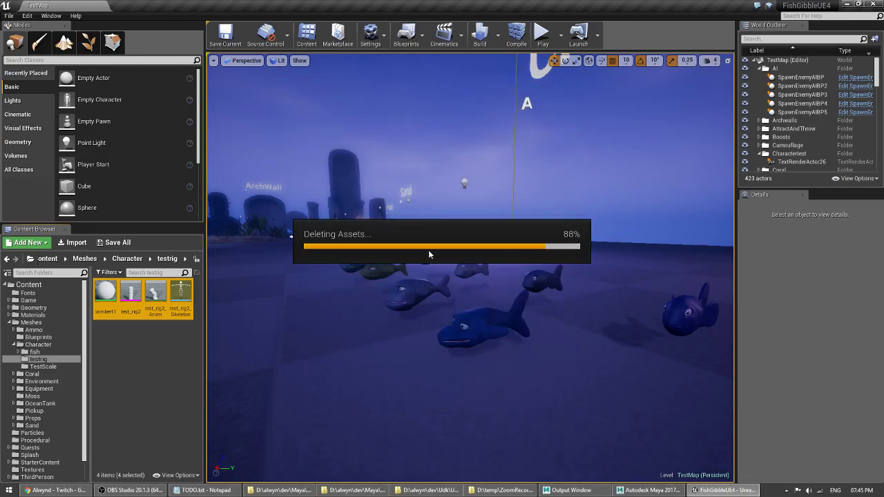
Step: Switch to Maya and set up an FBX export of the selection to test_rig2.fbx with Bake Animation and Animation turned off
key("alt+Tab")
key("alt+Tab")
key("alt+Tab")
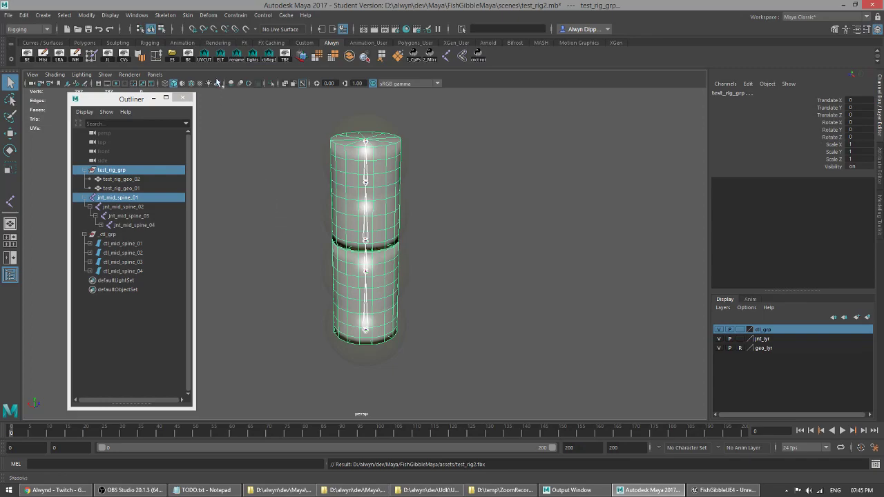
left_click(172, 55)
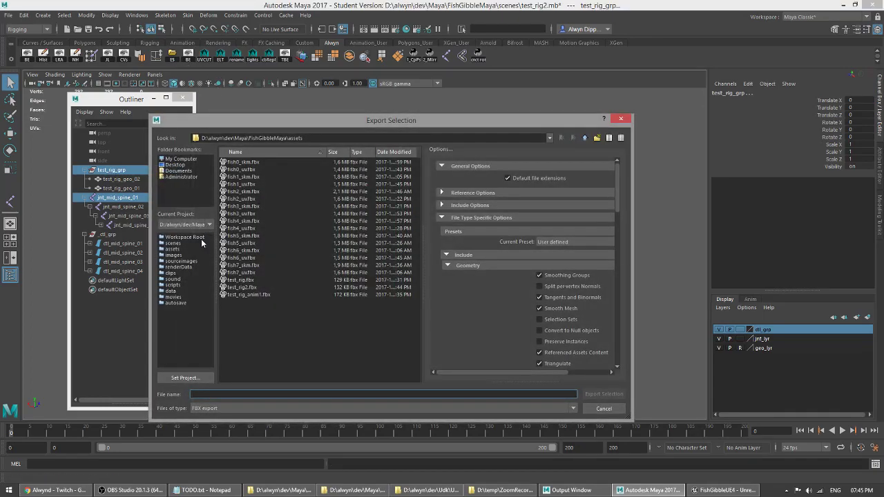
left_click(244, 287)
scroll(564, 271, "down", 10)
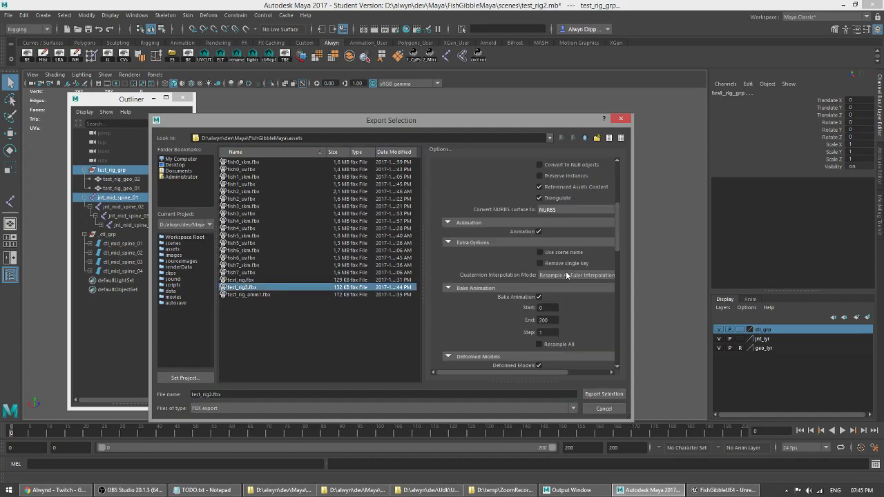
left_click(539, 214)
scroll(561, 253, "up", 3)
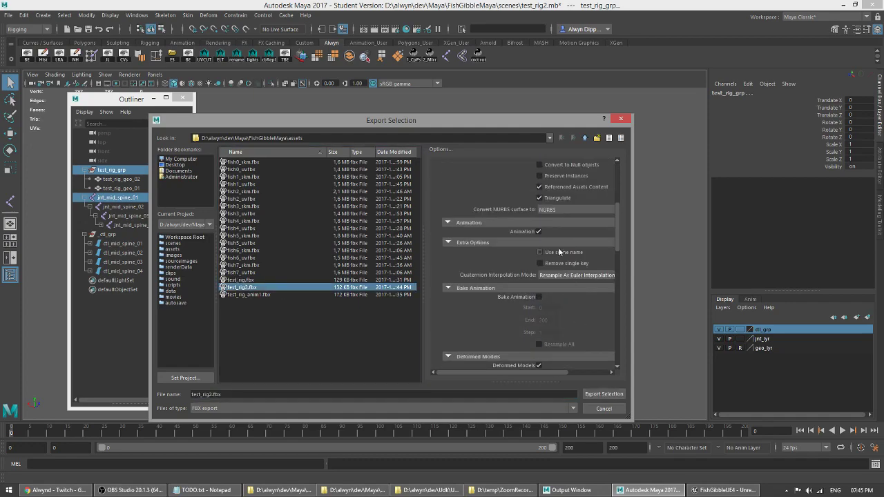
left_click(539, 231)
scroll(541, 283, "up", 4)
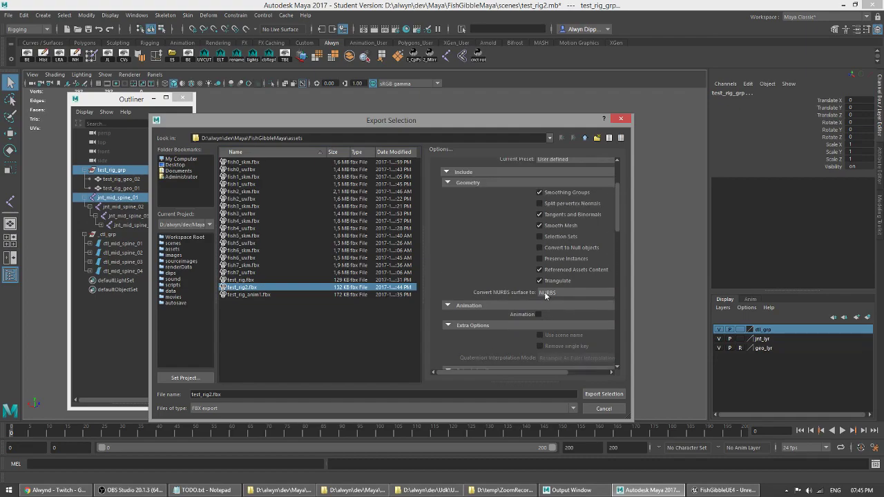
Step: Export the selection, replacing the existing test_rig2.fbx, and dismiss the export warnings
left_click(604, 395)
left_click(371, 285)
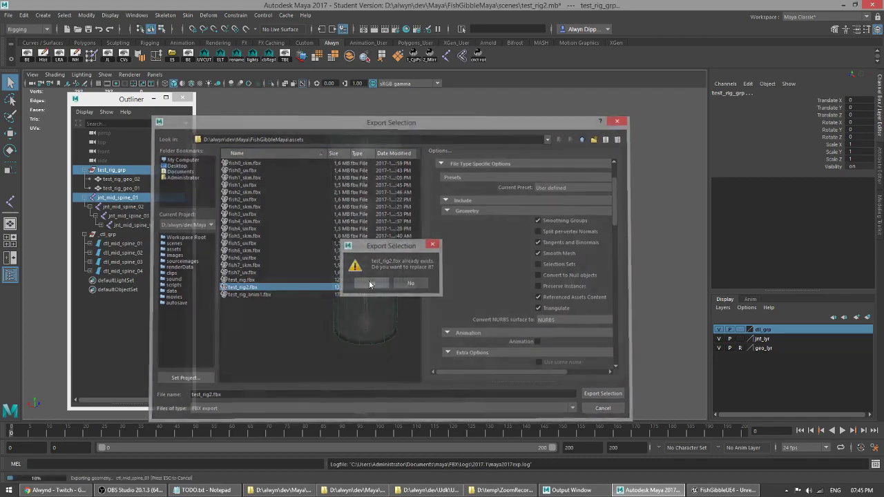
left_click(463, 421)
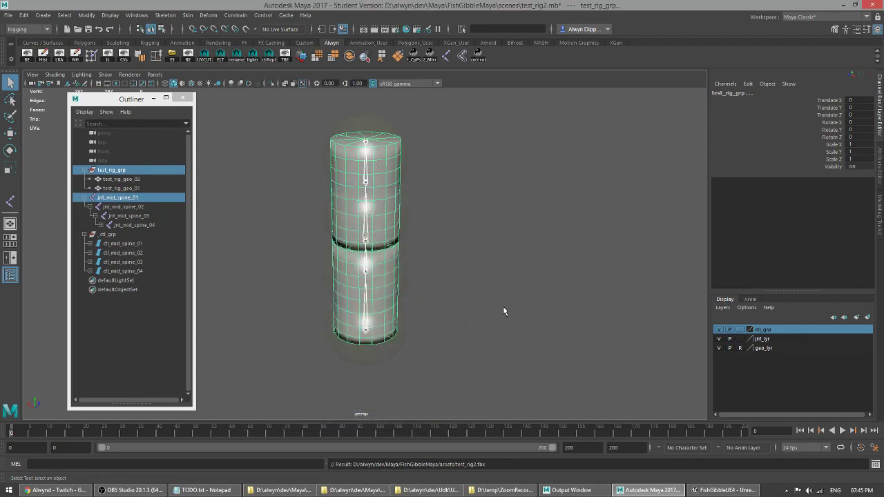
Step: Switch to Unreal Engine and import test_rig2.fbx into the testrig folder as a skeletal mesh with Import Animations turned off
key("alt+Tab")
key("alt+Tab")
key("alt+Tab")
left_click_drag(353, 208, 120, 306)
left_click_drag(421, 215, 386, 95)
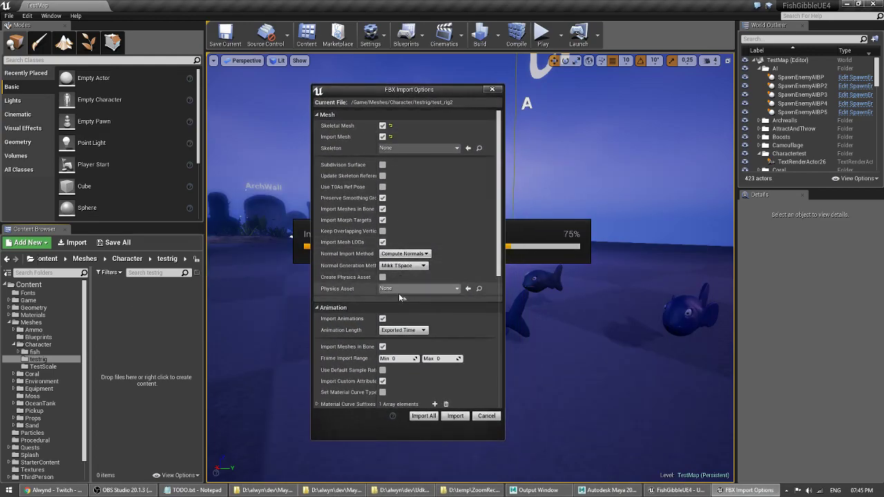
left_click(383, 319)
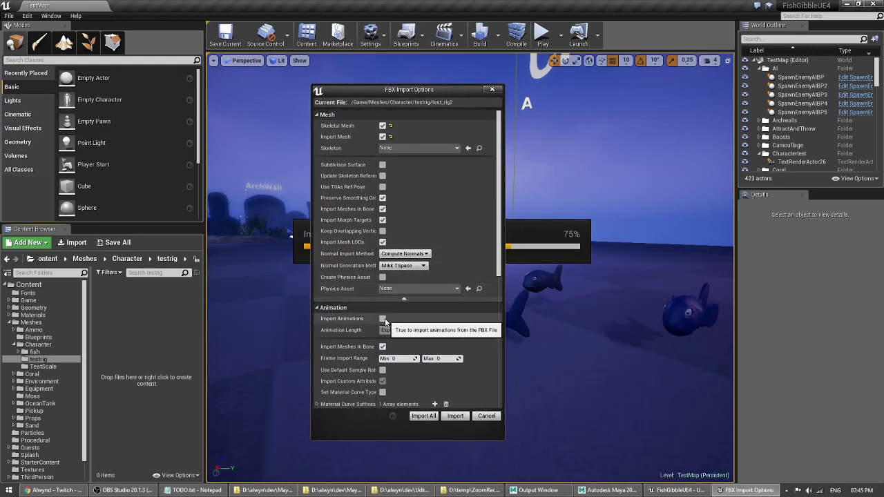
left_click(455, 416)
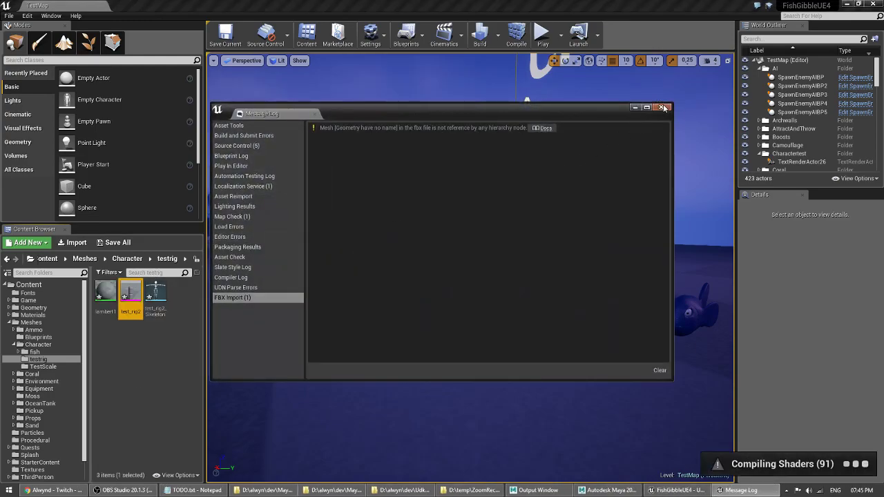
left_click(663, 108)
Step: Save the imported lambert1, test_rig2 and test_rig2_Skeleton assets, and switch back to the rig scene in Maya
left_click(106, 295)
left_click(158, 293, "shift")
key("ctrl+s")
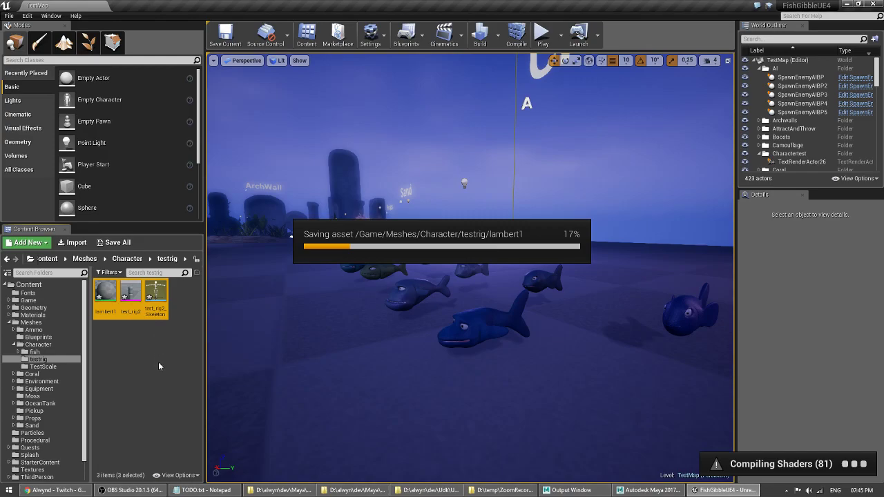
left_click(132, 297)
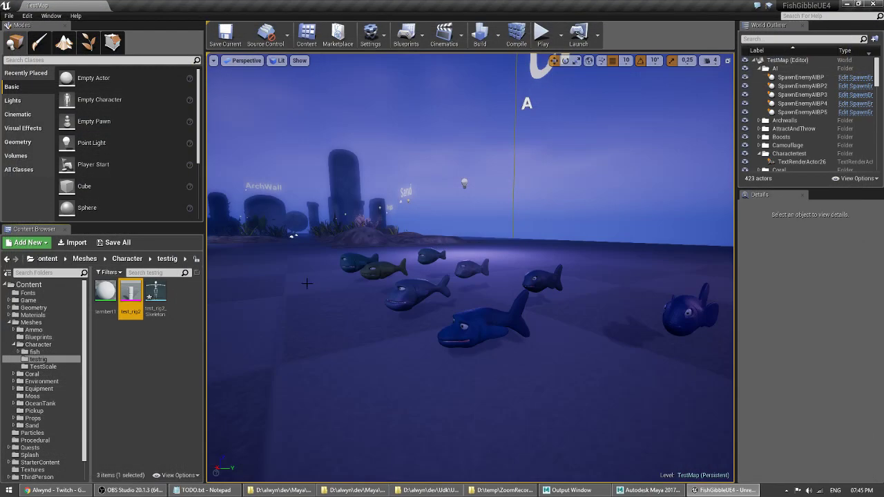
key("alt+Tab")
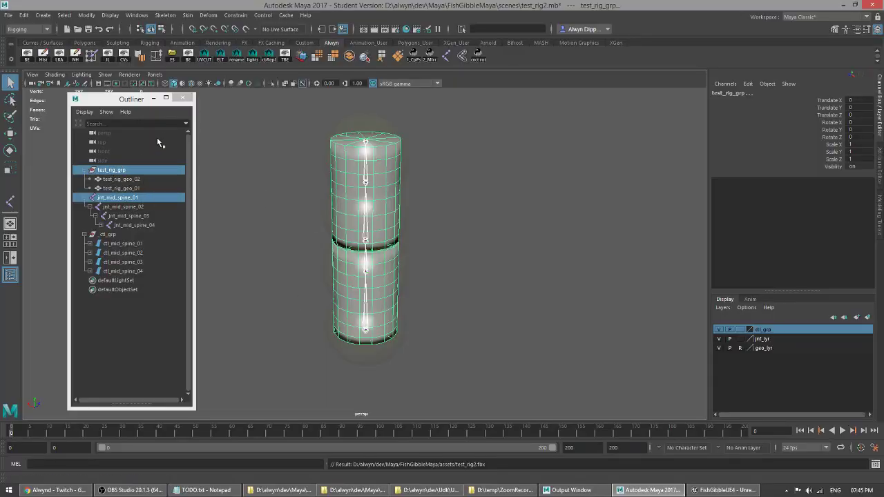
Step: Select only the jnt_mid_spine_01 joint chain and start a selection export with the file name test_rig2_anim1.fbx
left_click(119, 199)
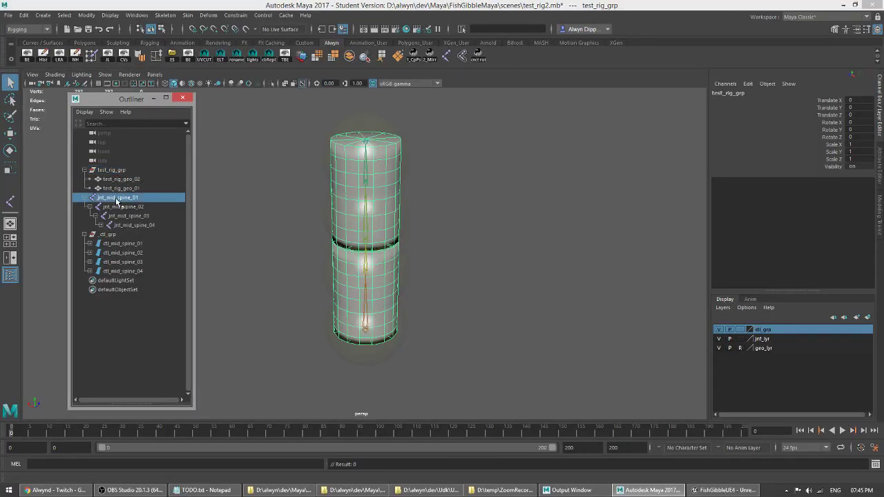
left_click(172, 57)
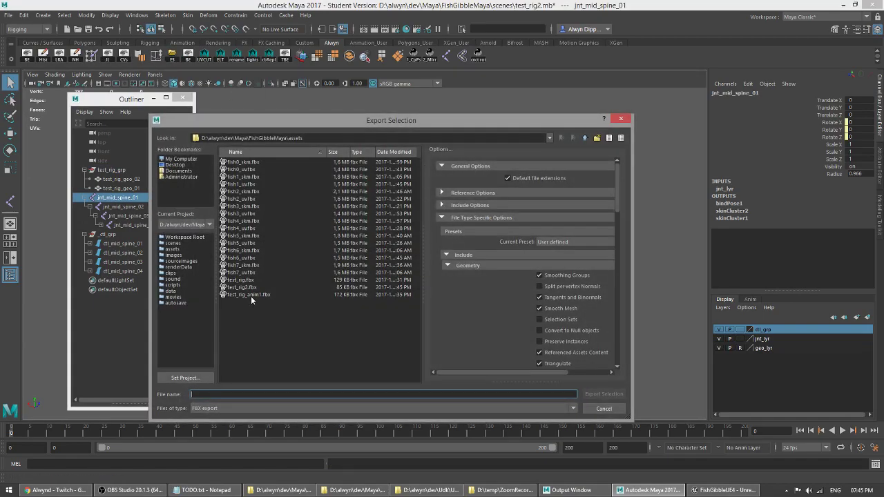
left_click(249, 297)
left_click(225, 396)
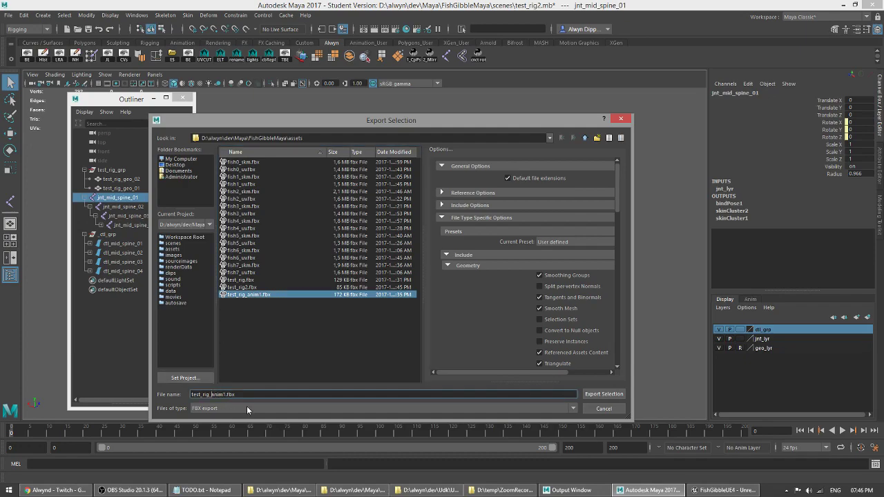
type("2")
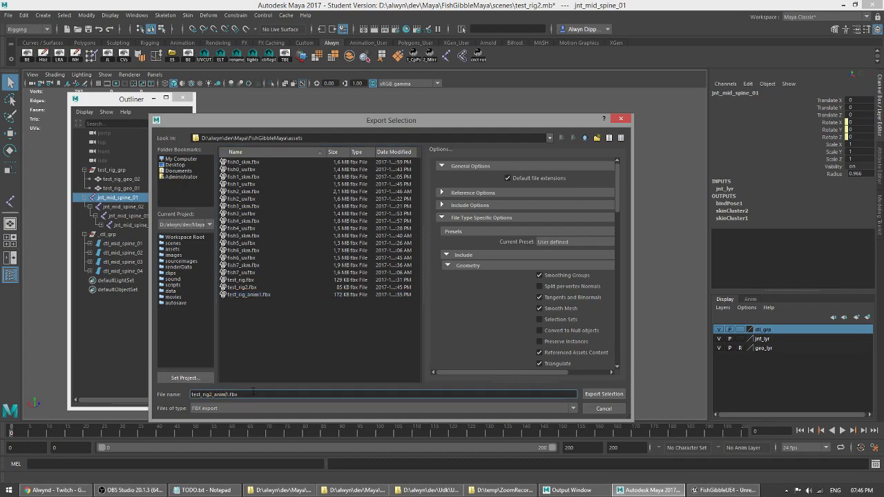
Step: Turn on Animation and Bake Animation in the FBX options, export the selection, and dismiss the export warnings
scroll(511, 279, "down", 5)
left_click(537, 259)
scroll(499, 233, "down", 2)
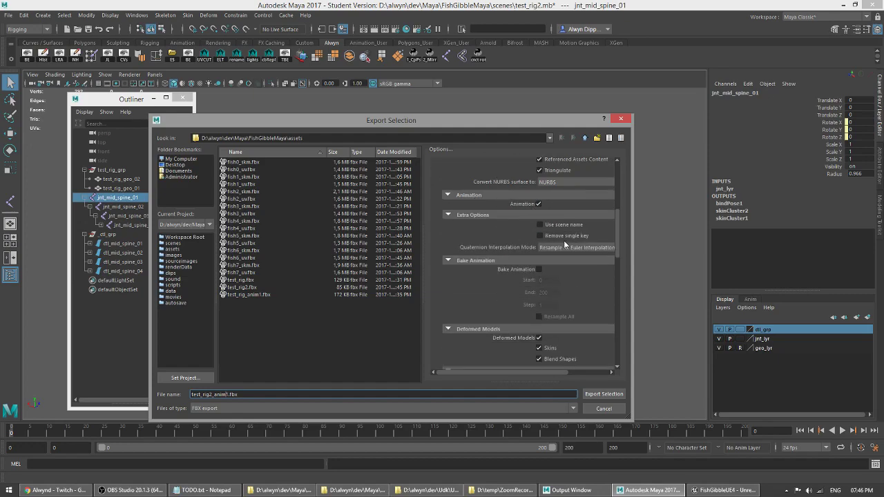
scroll(553, 231, "down", 2)
left_click(538, 213)
scroll(511, 235, "up", 3)
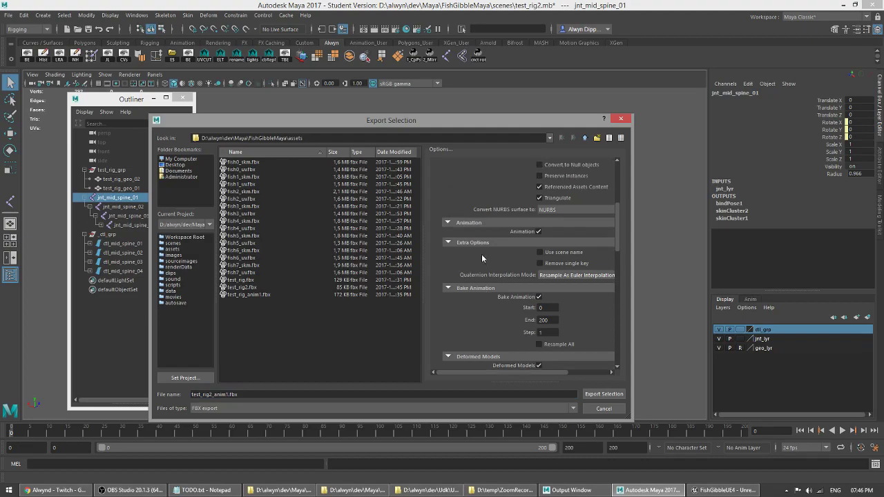
left_click(604, 394)
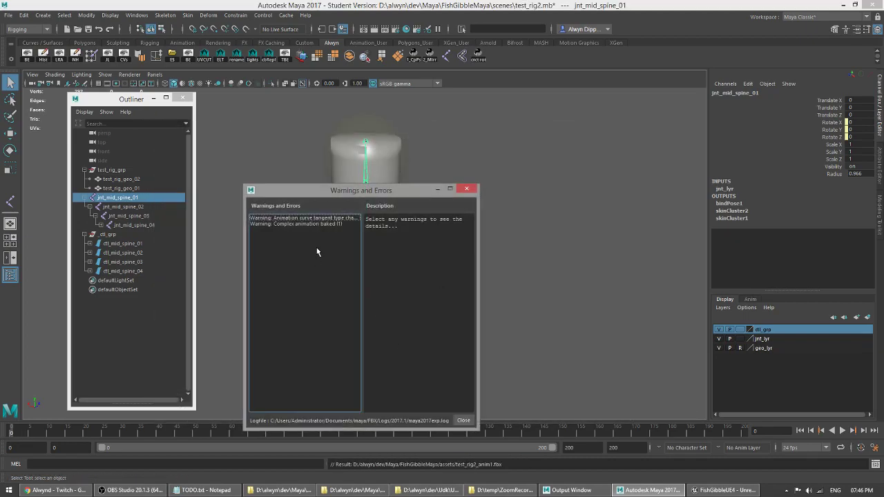
left_click(465, 423)
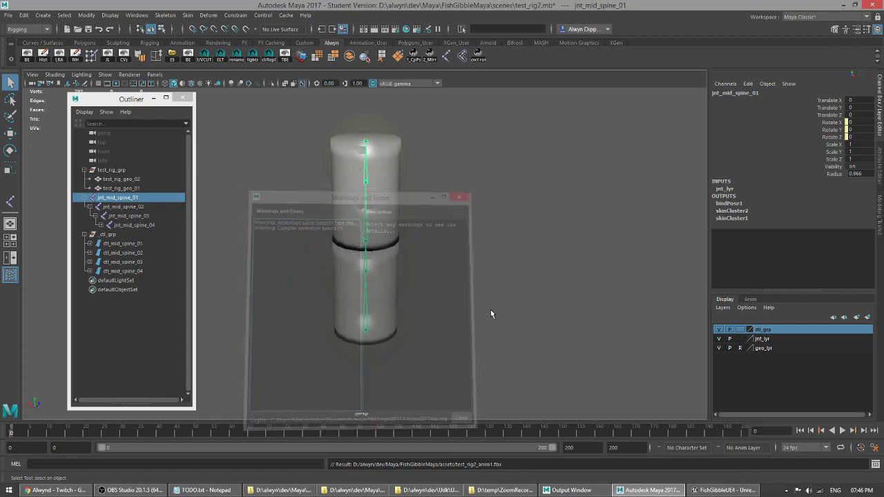
Step: Switch to the assets folder in File Explorer and bring test_rig2_anim1.fbx into Unreal Engine's testrig folder for import
key("alt+Tab")
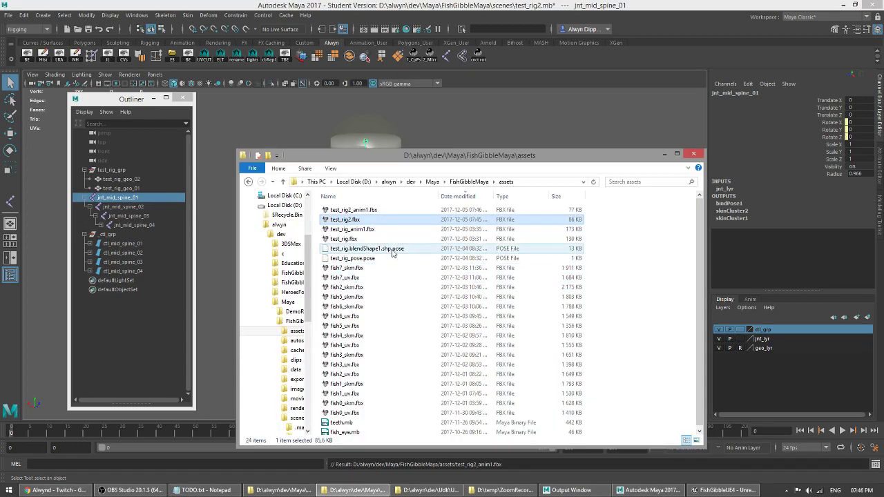
left_click(439, 211)
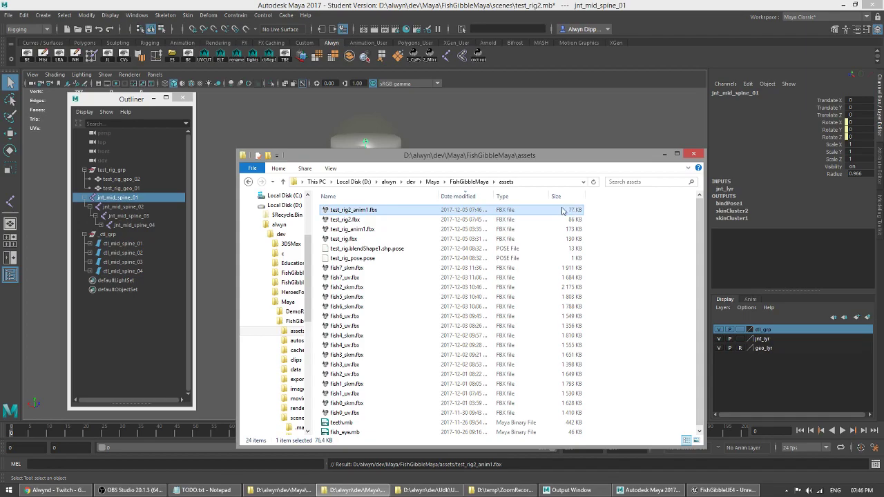
key("alt+Tab")
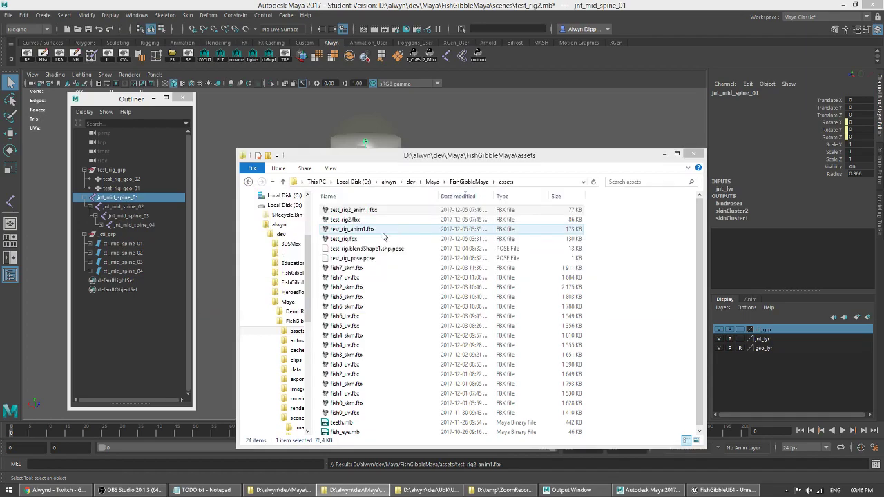
key("alt+Tab")
key("alt+Tab")
left_click(369, 210)
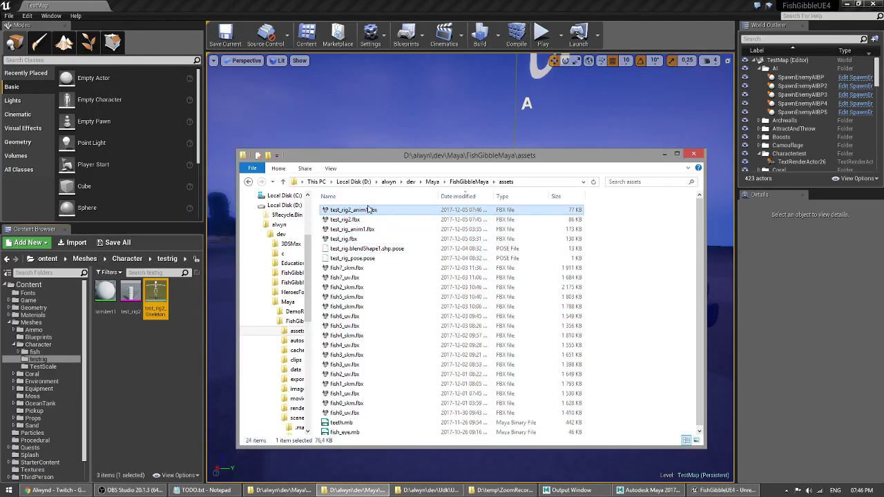
left_click_drag(366, 209, 136, 354)
left_click_drag(422, 210, 379, 97)
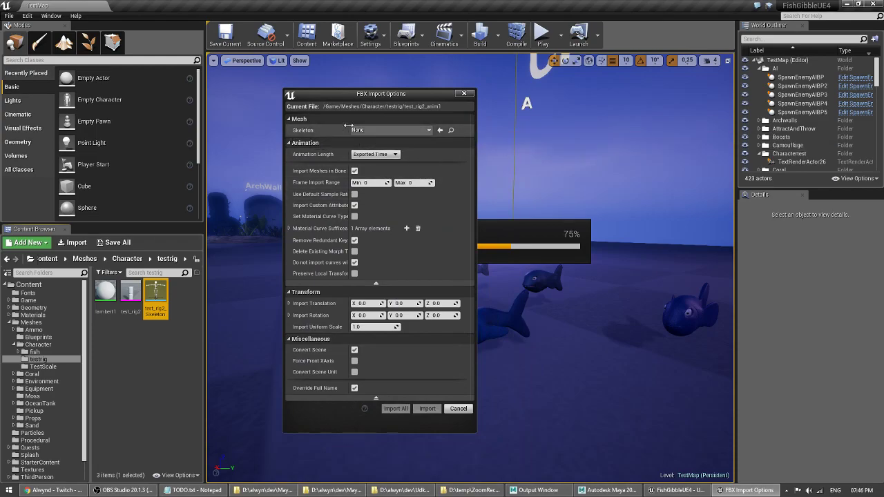
Step: Assign test_rig2_Skeleton as the skeleton, import the animation, and close the message log
left_click(388, 132)
scroll(438, 246, "down", 2)
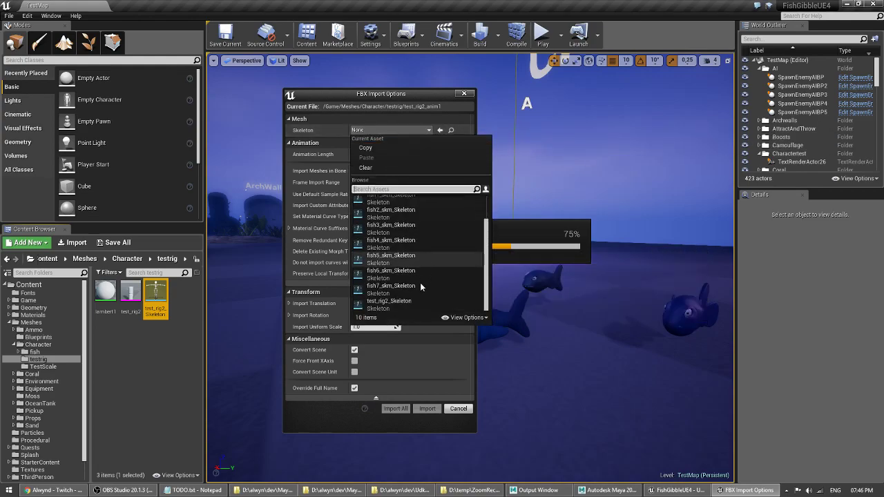
left_click(390, 302)
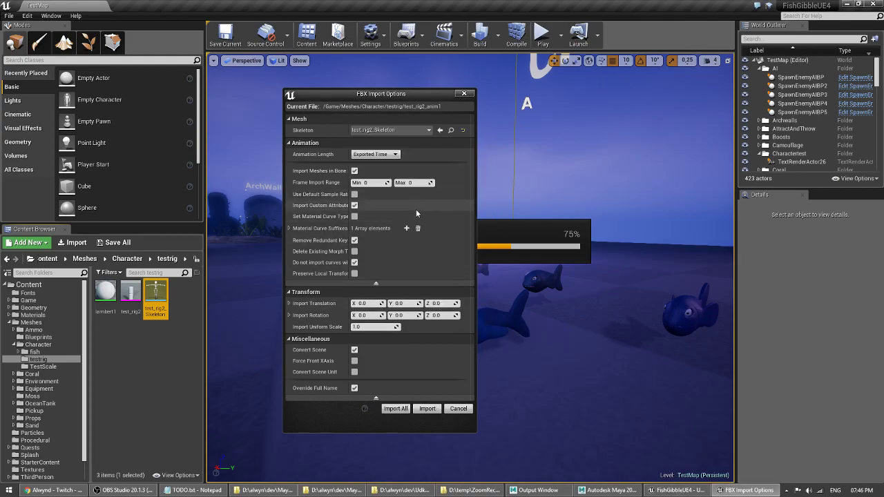
left_click(428, 409)
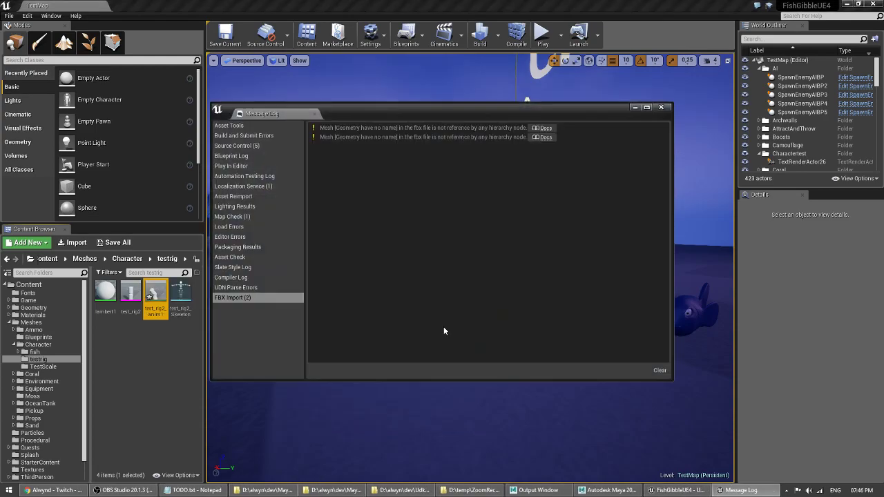
left_click(661, 108)
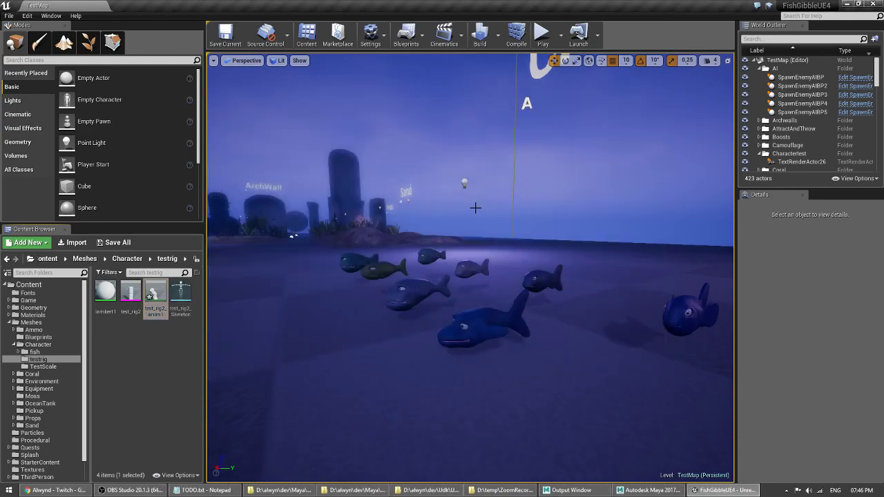
Step: Preview the imported test_rig2_anim1 animation, close its editor, and switch back to Maya
left_click(159, 296)
double_click(159, 296)
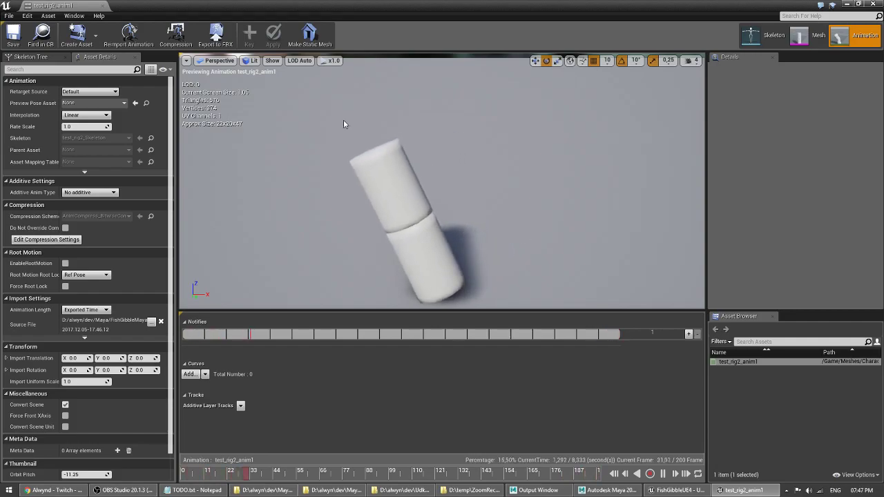
left_click(102, 5)
key("alt+Tab")
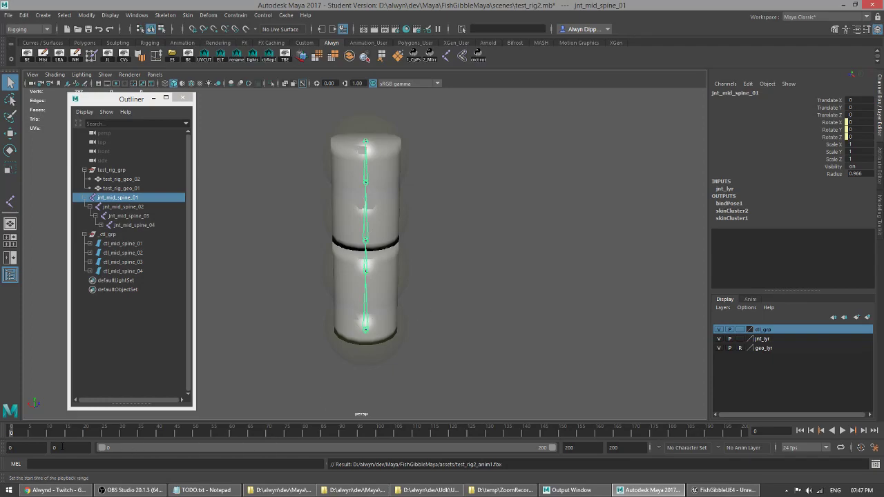
Step: Play the spine animation in Maya, return to frame 0, and check the animation layers
key("alt+v")
left_click_drag(159, 437, 2, 444)
left_click(750, 299)
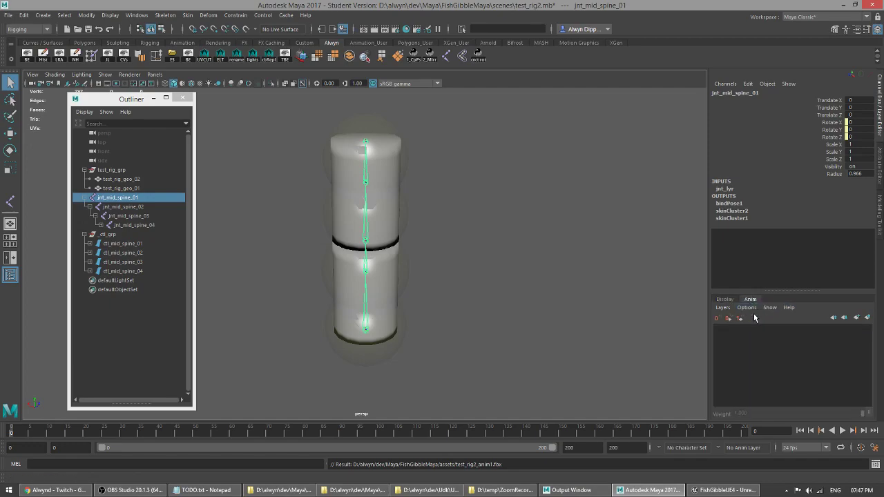
left_click(725, 300)
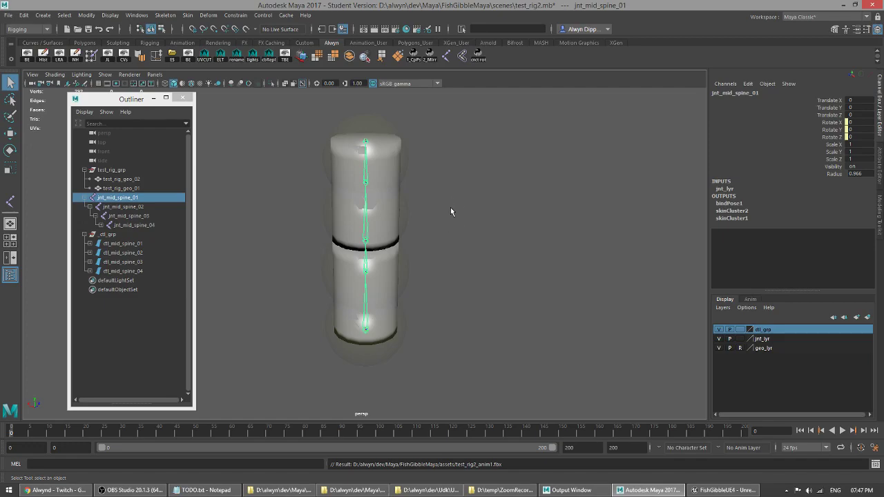
Step: Switch to Unreal Engine, delete all assets in the testrig folder, and return to the rig scene in Maya
key("alt+Tab")
left_click(105, 292)
left_click(181, 291, "shift")
key("Delete")
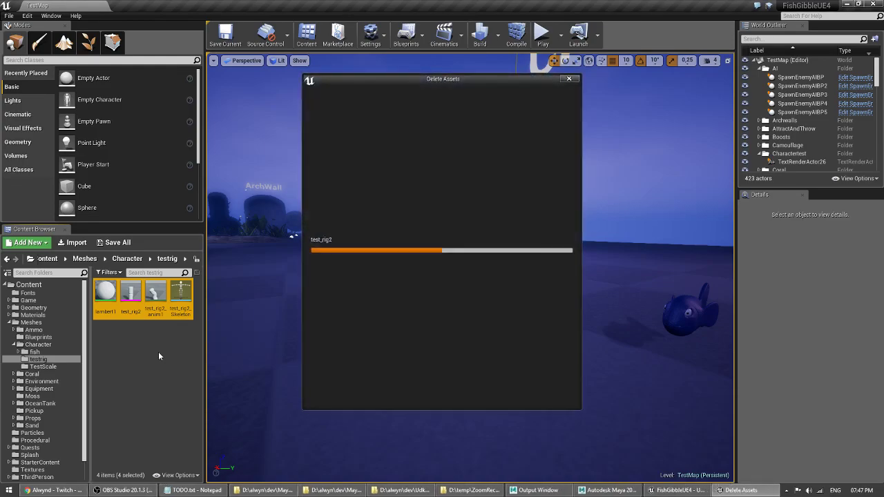
left_click(420, 393)
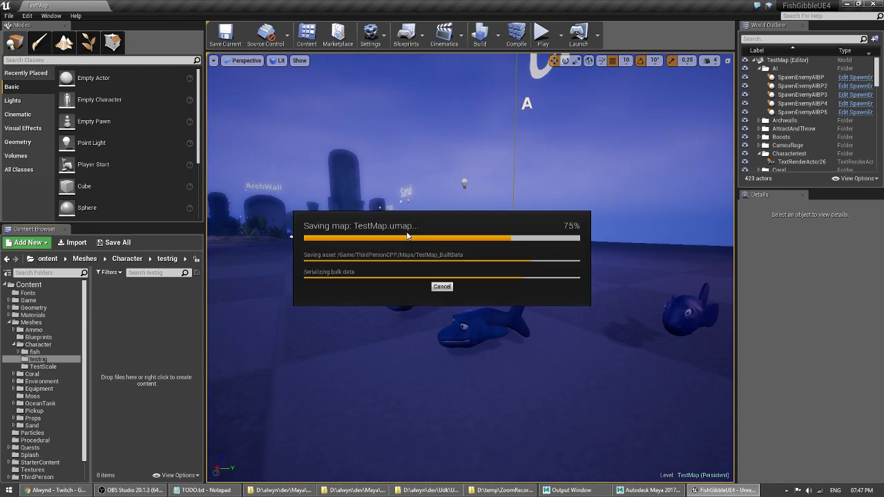
key("alt+Tab")
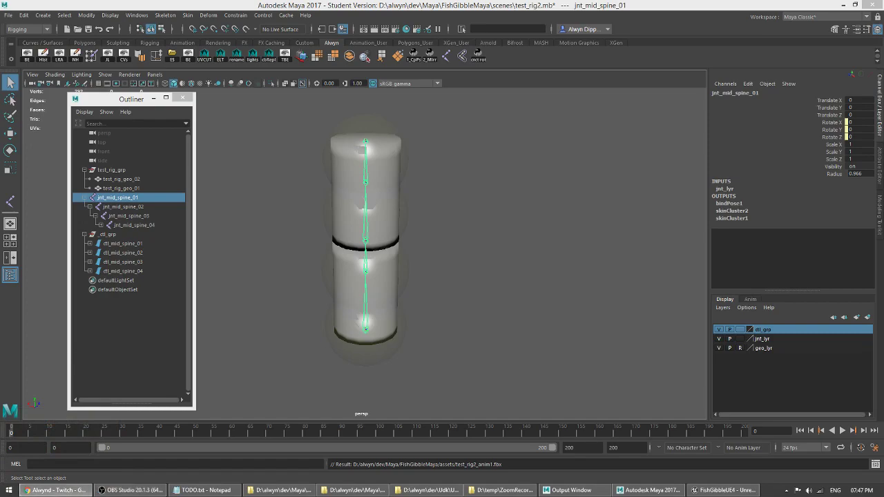
left_click(393, 6)
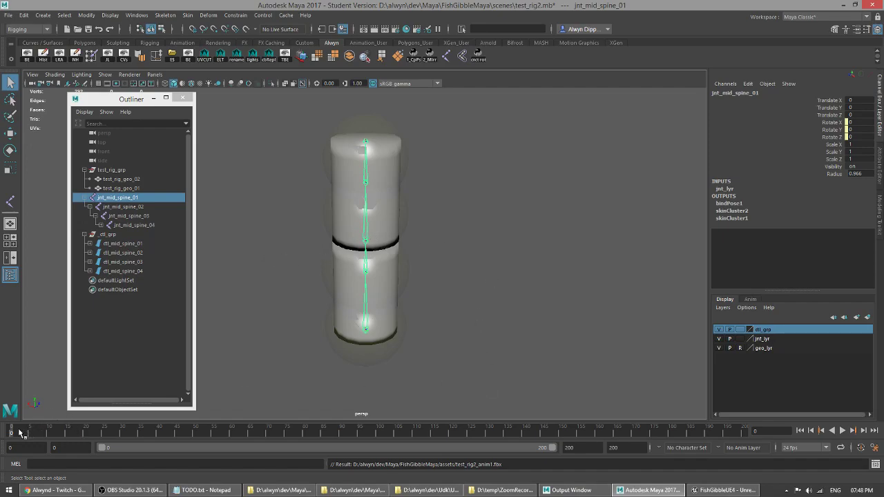
Step: Play and scrub the spine animation while examining from several angles how the joints bend the two meshes
key("alt+v")
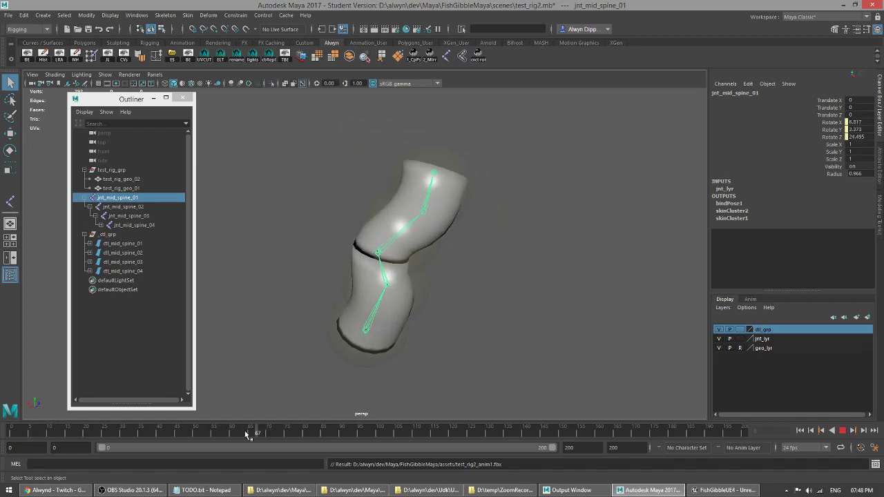
left_click_drag(416, 355, 451, 340, "alt")
scroll(450, 342, "up", 3)
scroll(394, 304, "down", 1)
middle_click_drag(394, 304, 354, 279, "alt")
mouse_move(325, 273)
left_mouse_down("alt")
mouse_move(371, 294)
mouse_move(318, 279)
mouse_move(346, 295)
mouse_move(325, 282)
left_mouse_up("alt")
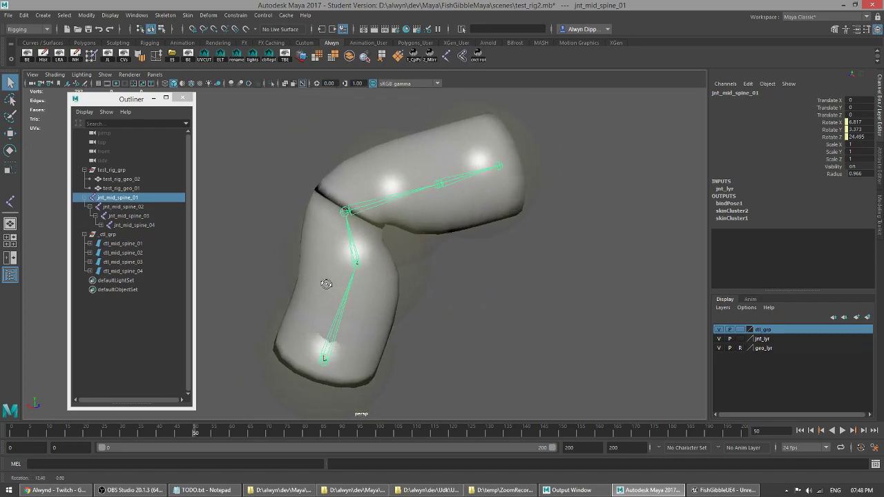
left_click_drag(196, 436, 371, 435)
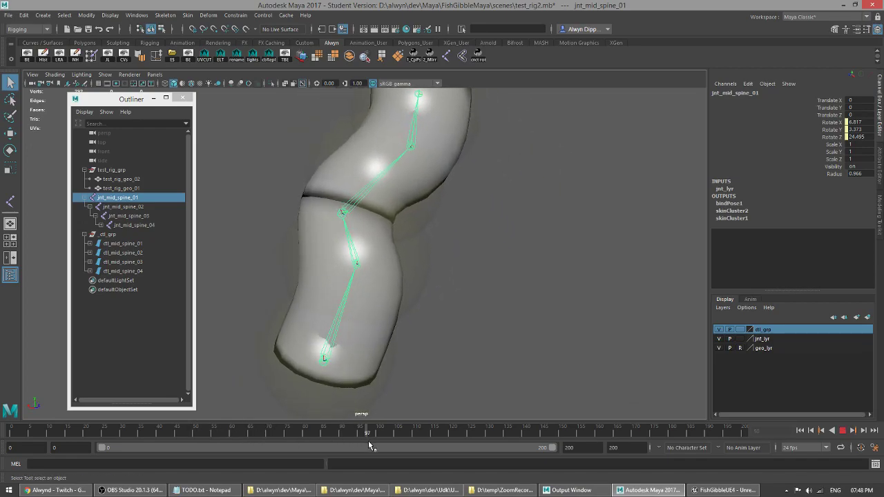
scroll(437, 321, "down", 2)
left_click_drag(437, 318, 452, 336, "alt")
middle_click_drag(406, 348, 432, 303, "alt")
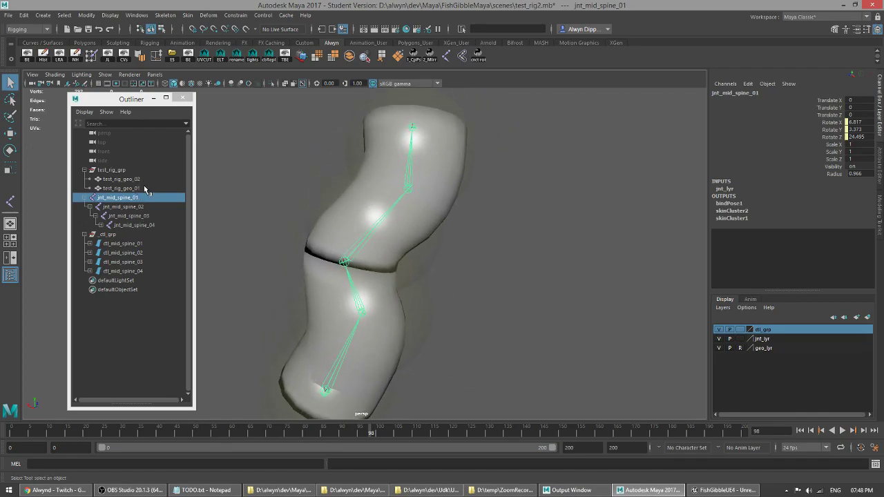
left_click_drag(400, 251, 418, 261, "alt")
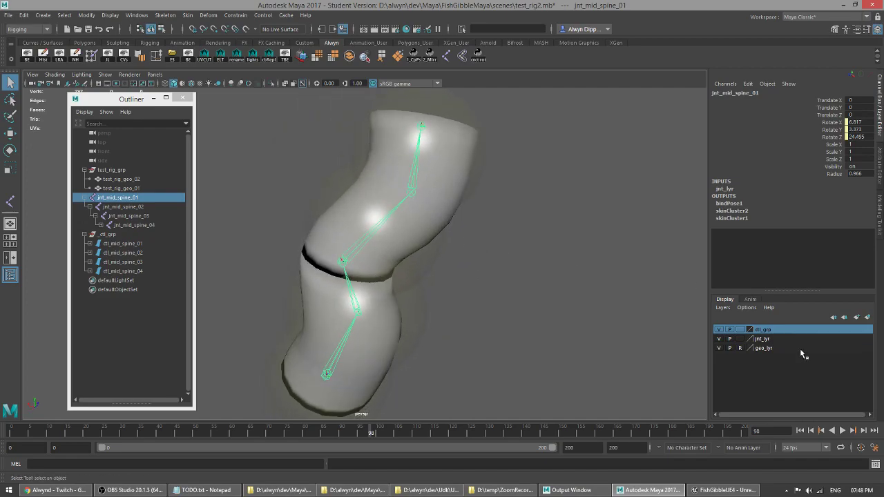
Step: Turn off the reference display mode of geo_lyr, select the test_rig_geo_02 mesh, and go to frame 100
left_click(459, 195)
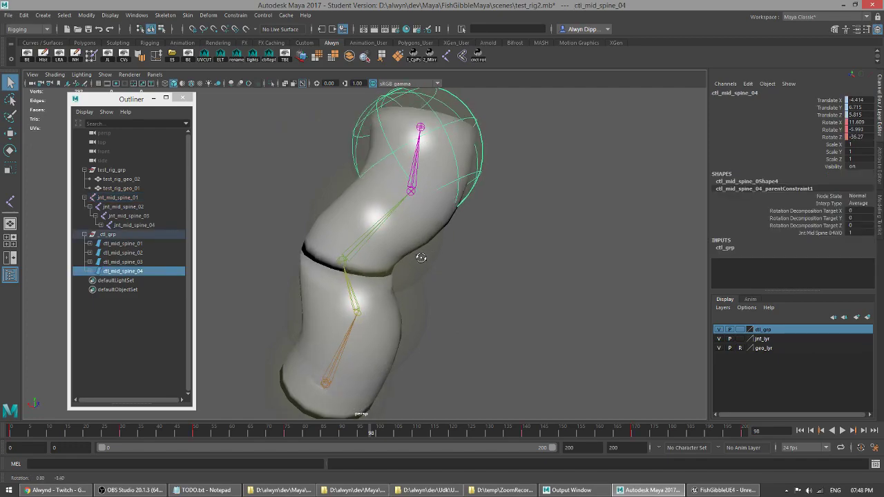
left_click(740, 349)
left_click(466, 222)
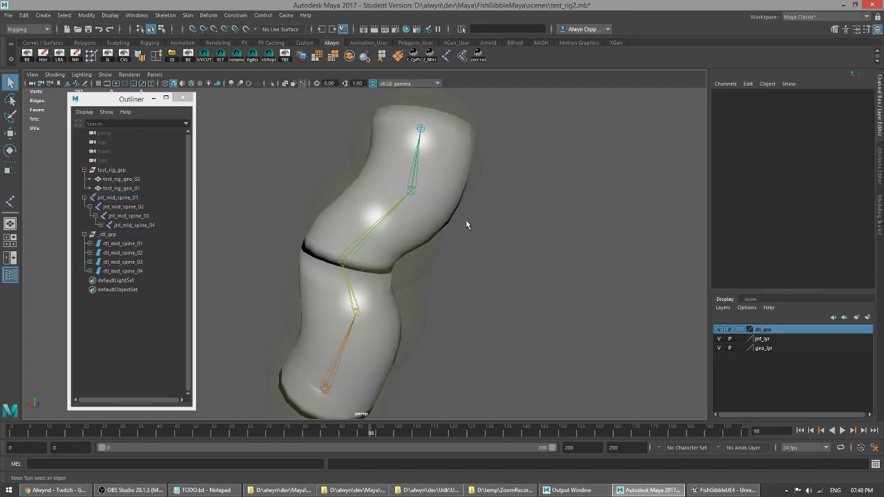
left_click(449, 211)
mouse_move(403, 243)
left_mouse_down("alt")
mouse_move(431, 259)
mouse_move(412, 256)
left_mouse_up("alt")
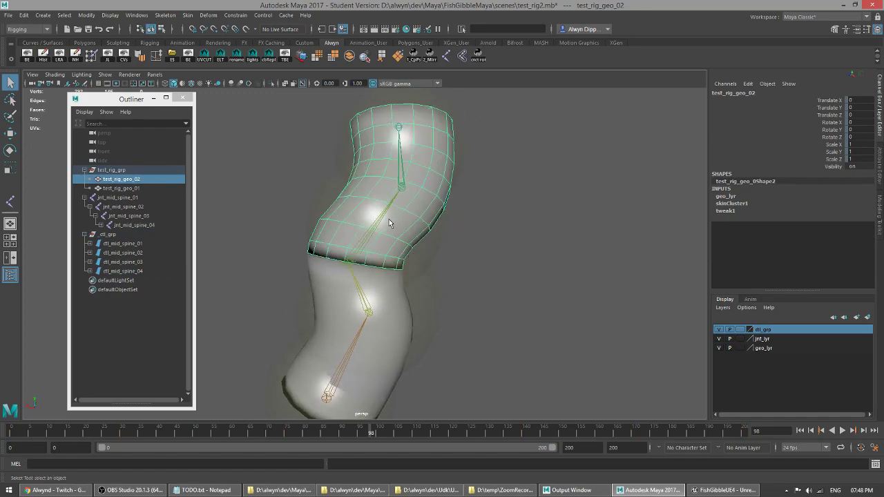
left_click(378, 432)
mouse_move(377, 436)
left_mouse_down()
mouse_move(320, 434)
mouse_move(389, 436)
mouse_move(378, 436)
left_mouse_up()
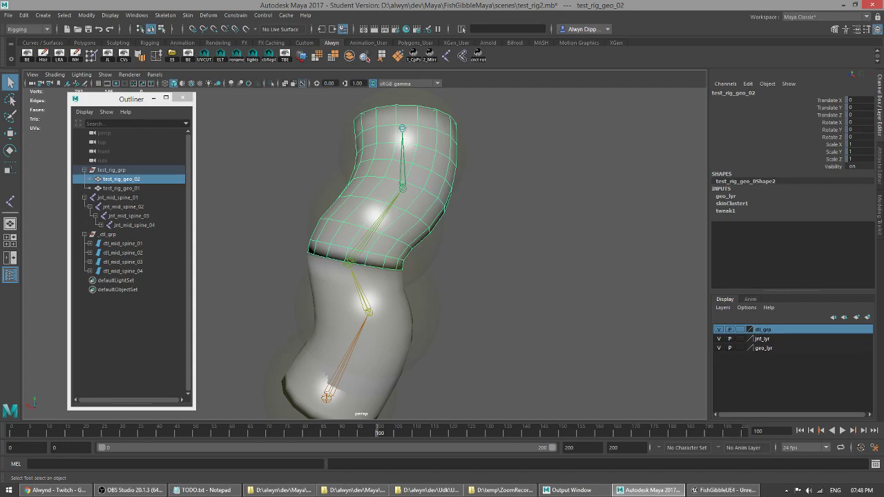
key("alt+Tab")
key("alt+Tab")
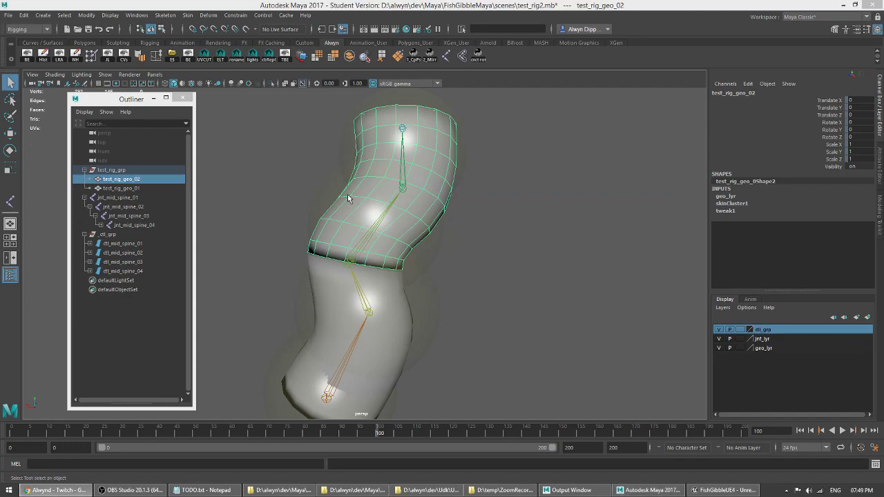
Step: Return the animation to frame 0 and examine the straightened rig meshes from several angles
mouse_move(382, 286)
left_mouse_down("alt")
mouse_move(358, 290)
mouse_move(375, 270)
left_mouse_up("alt")
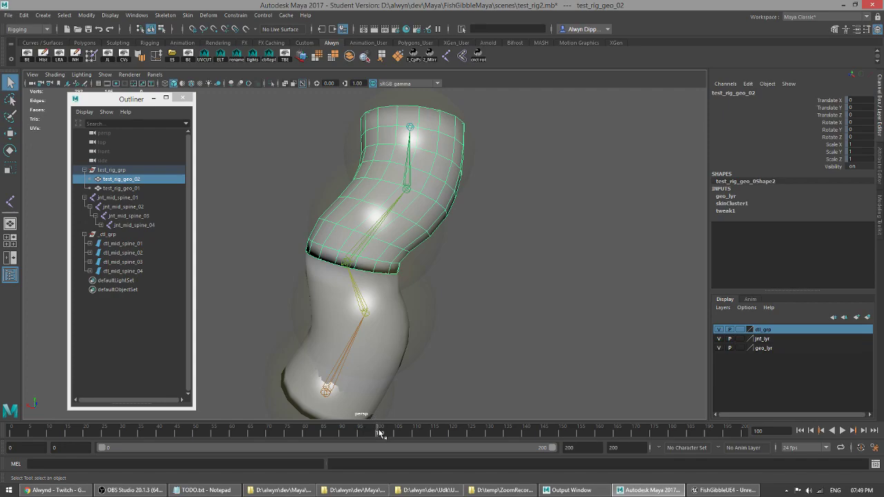
left_click_drag(380, 433, 11, 431)
scroll(488, 273, "down", 3)
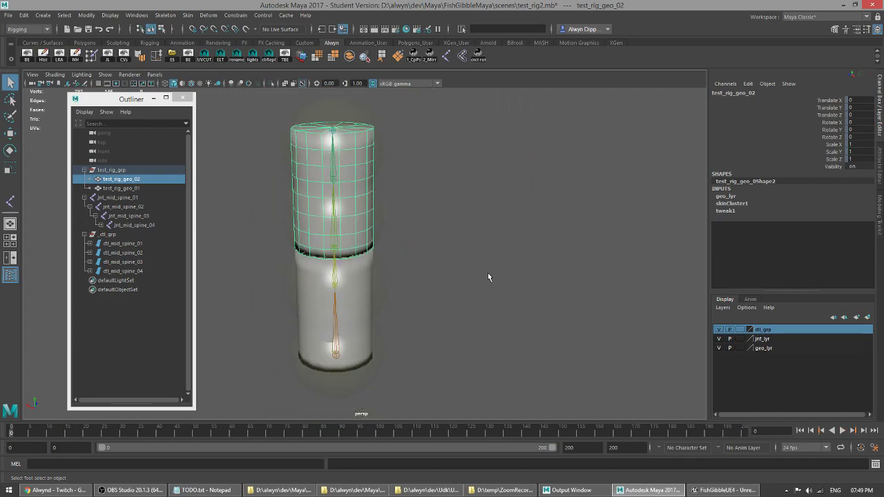
middle_click_drag(470, 271, 480, 302, "alt")
left_click_drag(480, 302, 435, 323, "alt")
middle_click_drag(434, 324, 428, 306, "alt")
left_click_drag(446, 351, 445, 347, "alt")
middle_click_drag(445, 347, 446, 335, "alt")
left_click_drag(261, 438, 10, 436)
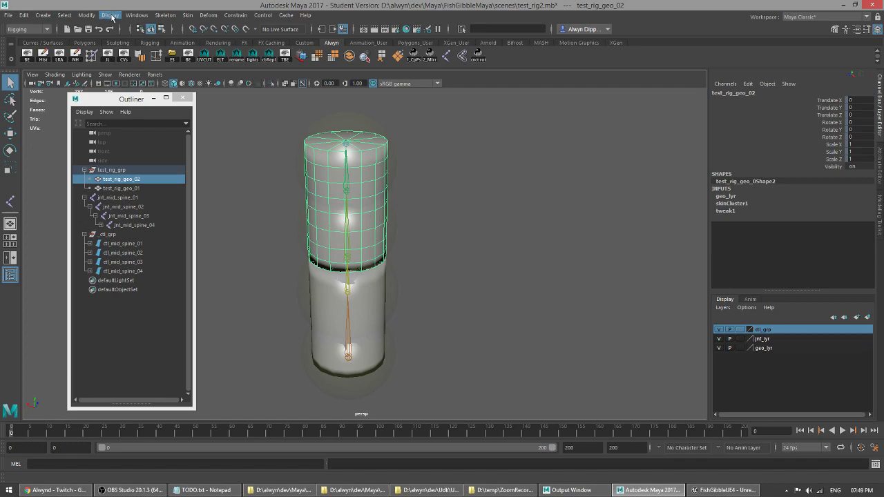
Step: Open the Pose Editor and frame the rig so it stays visible beside the editor window
left_click(137, 15)
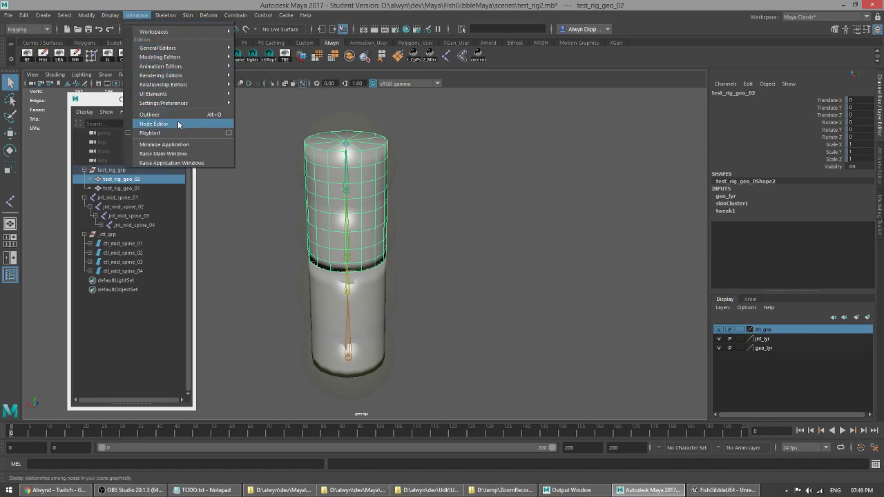
mouse_move(183, 85)
mouse_move(184, 67)
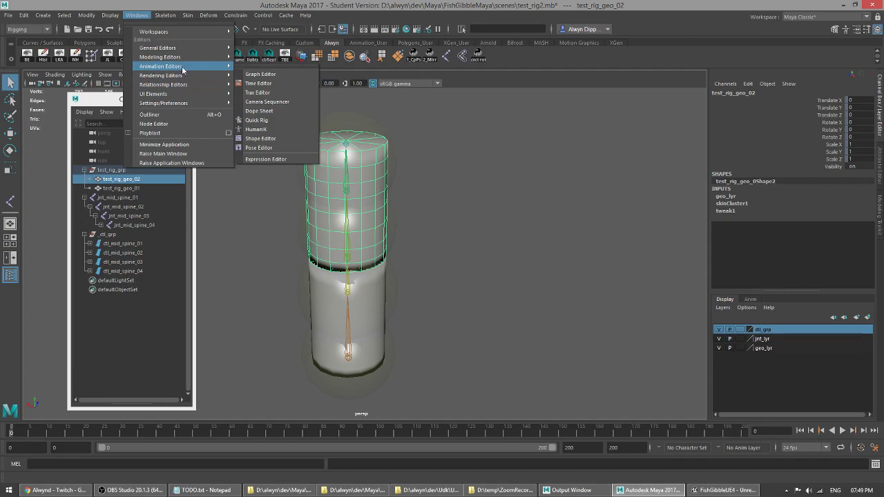
left_click(279, 148)
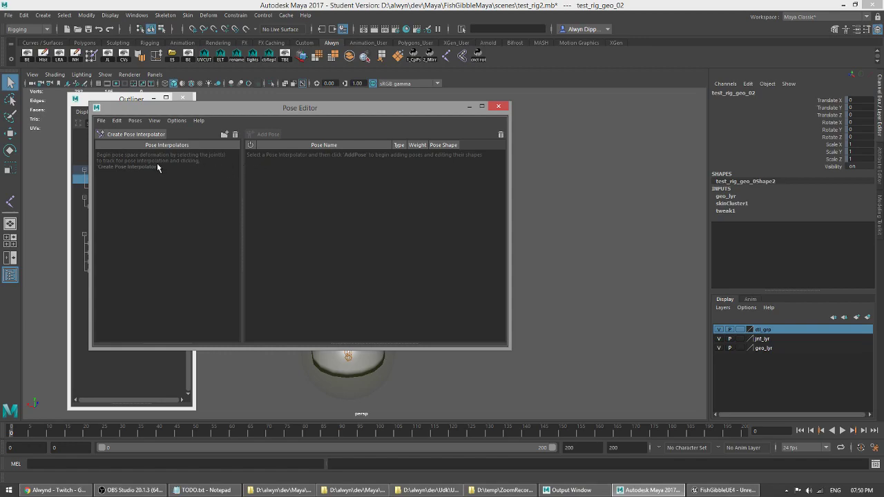
left_click_drag(598, 256, 649, 257, "alt")
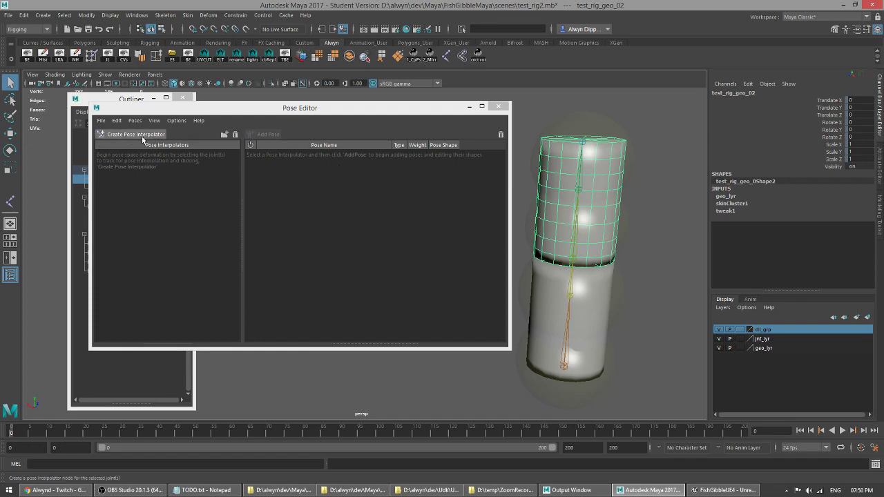
left_click_drag(564, 245, 590, 261, "alt")
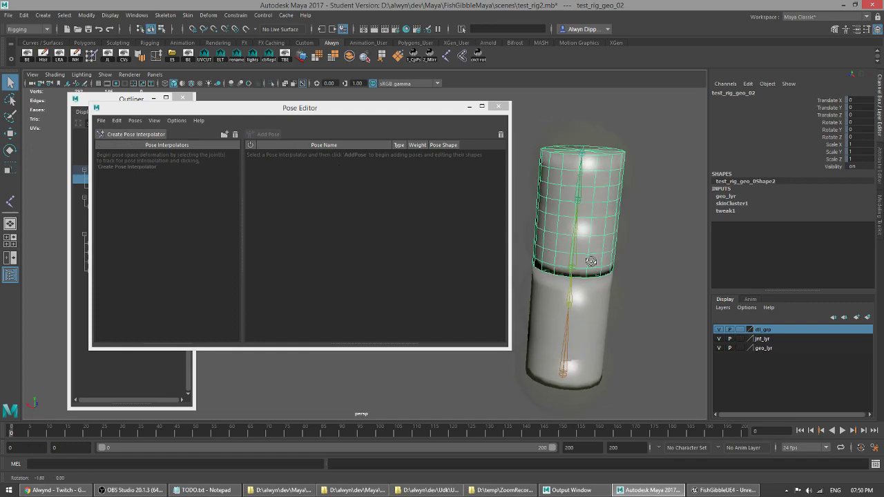
middle_click_drag(586, 256, 602, 260, "alt")
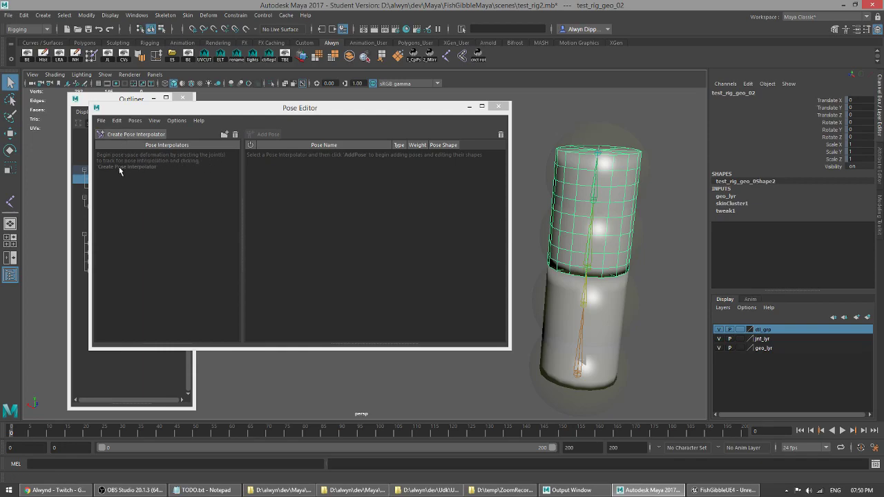
Step: Select the jnt_mid_spine_03 joint and play the animation to examine how it bends the upper mesh
left_click(125, 97)
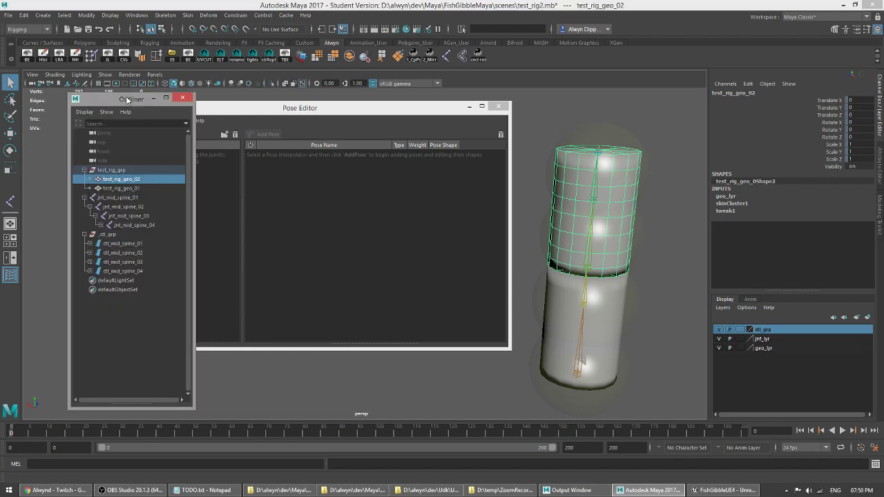
left_click(138, 217)
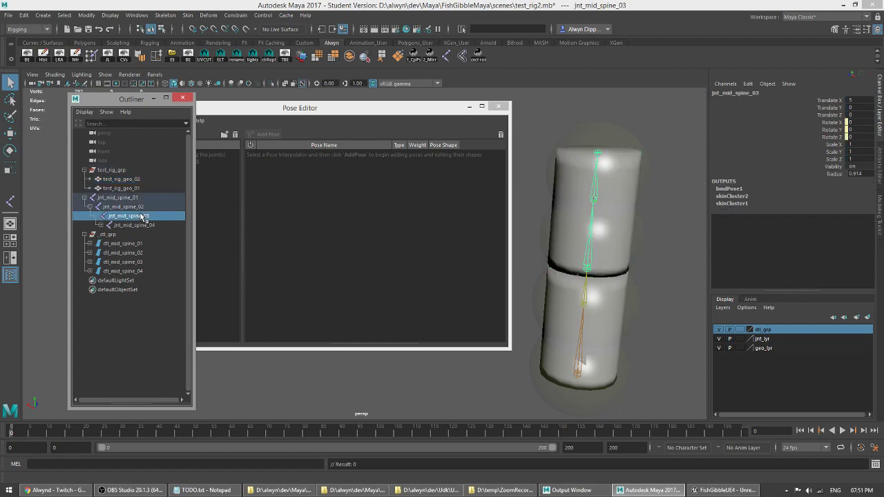
left_click(608, 231)
left_click(590, 235)
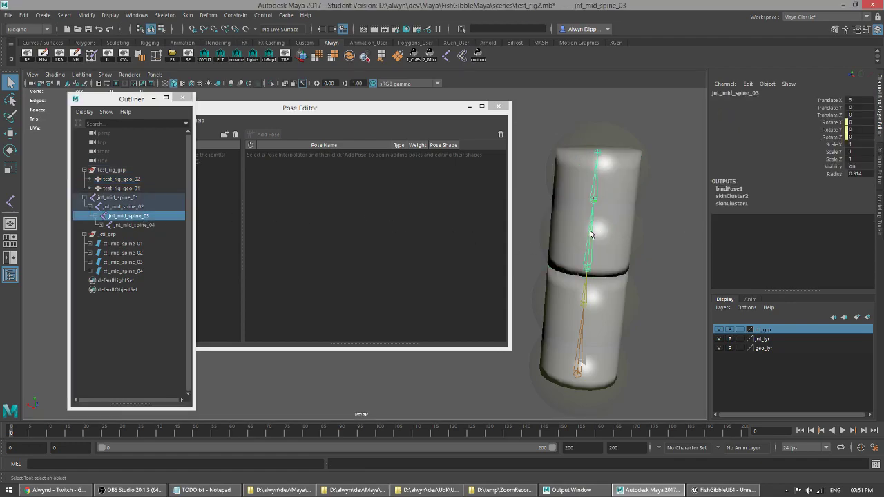
mouse_move(342, 435)
left_mouse_down()
mouse_move(436, 429)
mouse_move(81, 428)
mouse_move(218, 429)
mouse_move(107, 427)
mouse_move(184, 429)
left_mouse_up()
key("alt+v")
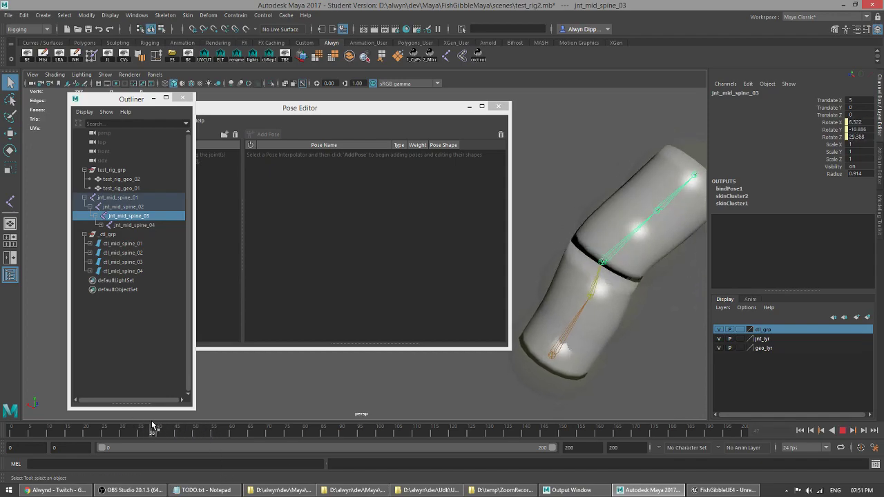
key("alt+v")
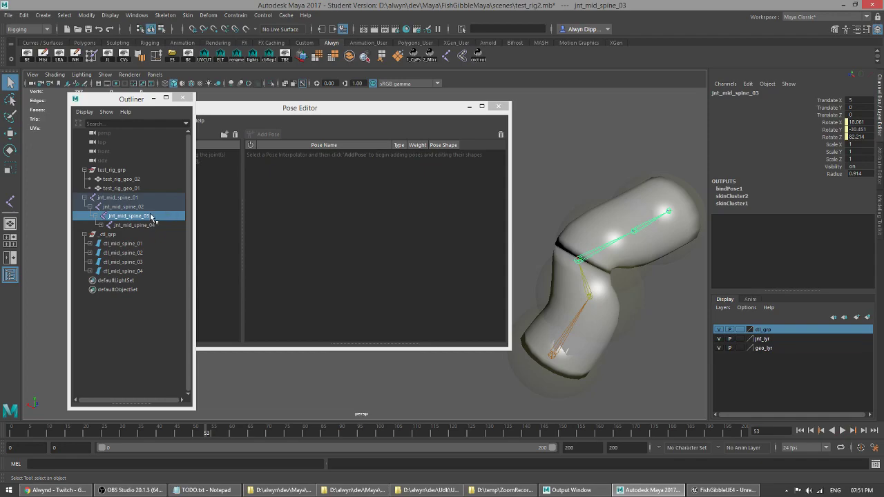
Step: Return to frame 0, try to create a pose interpolator for jnt_mid_spine_03, and close the Pose Editor
left_click_drag(302, 112, 361, 107)
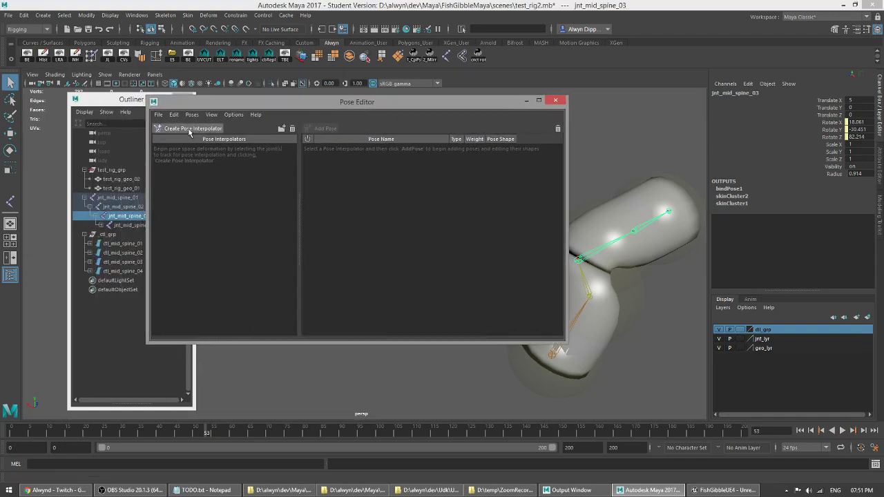
left_click_drag(205, 436, 2, 434)
middle_click_drag(627, 256, 676, 274, "alt")
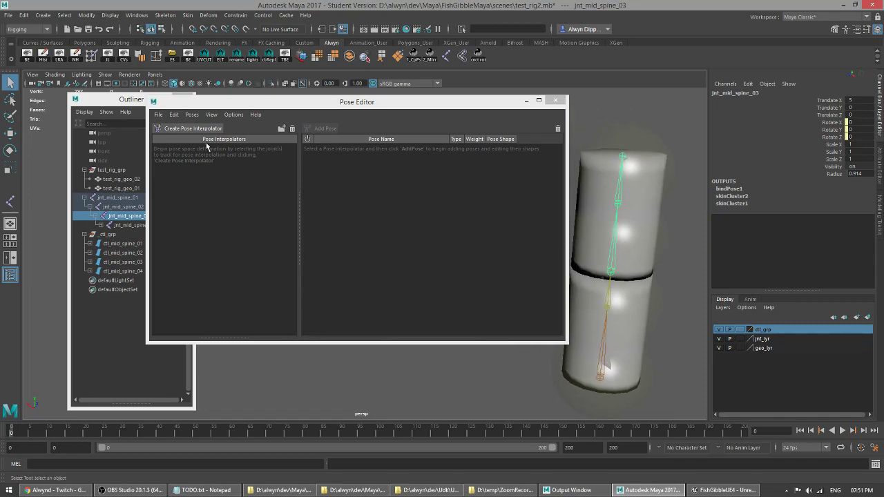
left_click(189, 130)
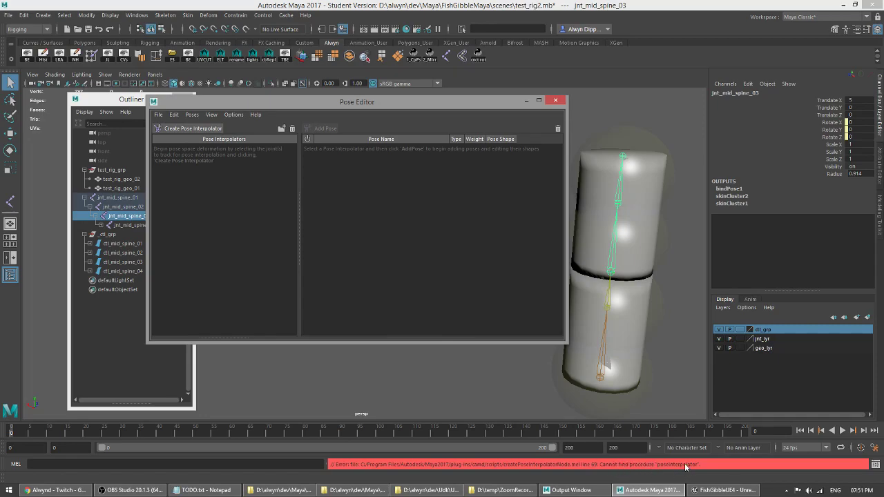
left_click(555, 100)
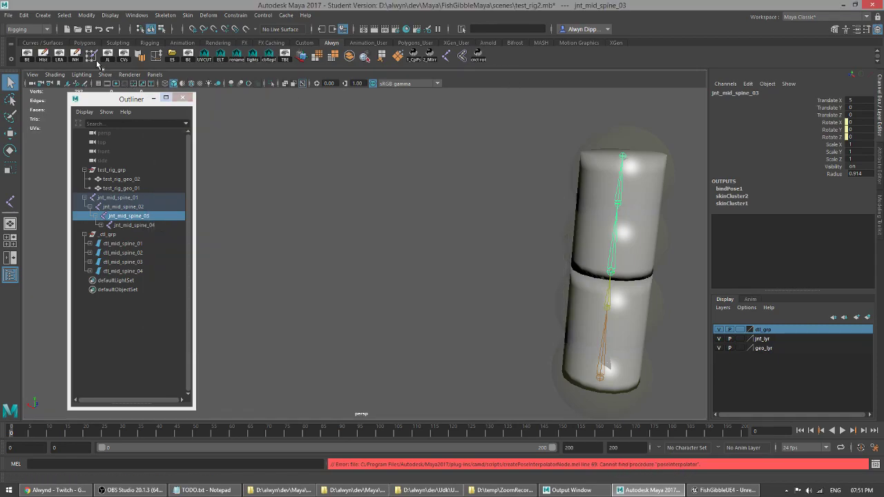
Step: Load the poseInterpolator.mll plug-in and set it to load automatically in the Plug-in Manager
left_click(132, 17)
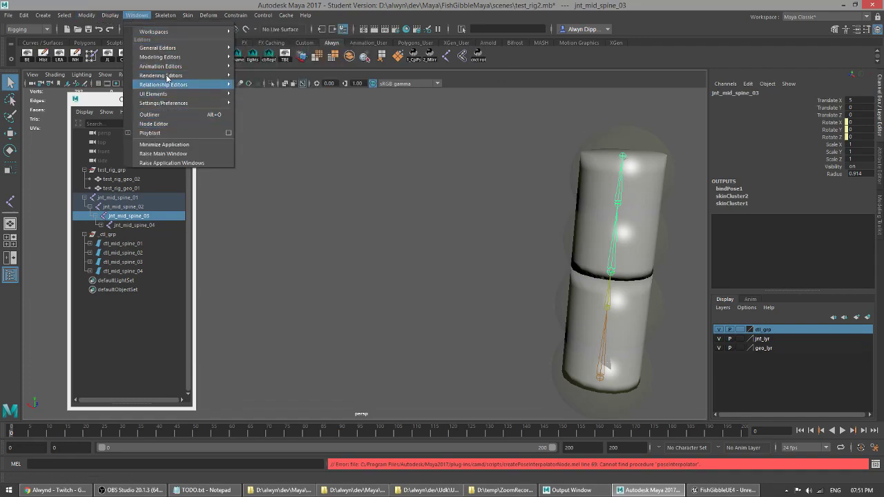
mouse_move(178, 102)
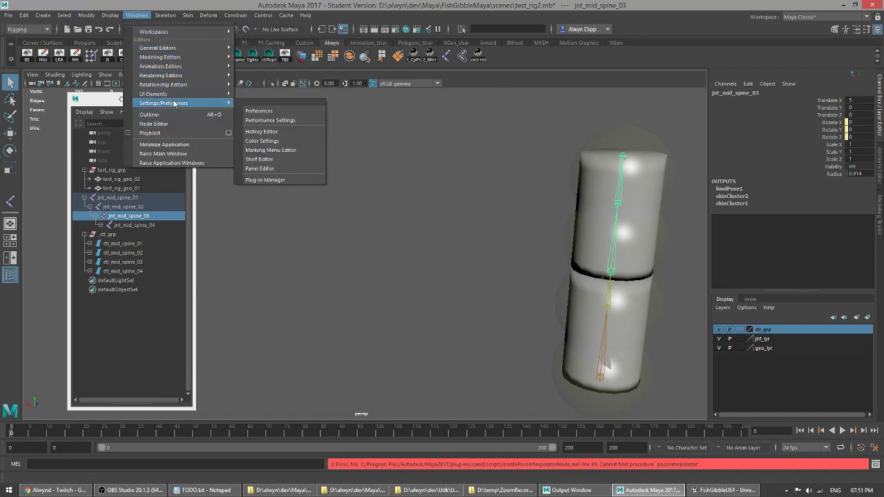
left_click(286, 182)
left_click_drag(449, 168, 329, 101)
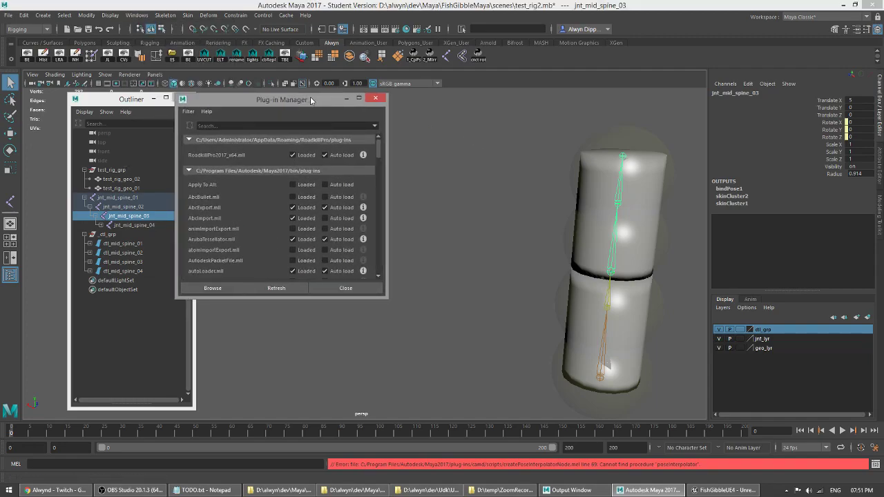
left_click_drag(384, 298, 586, 397)
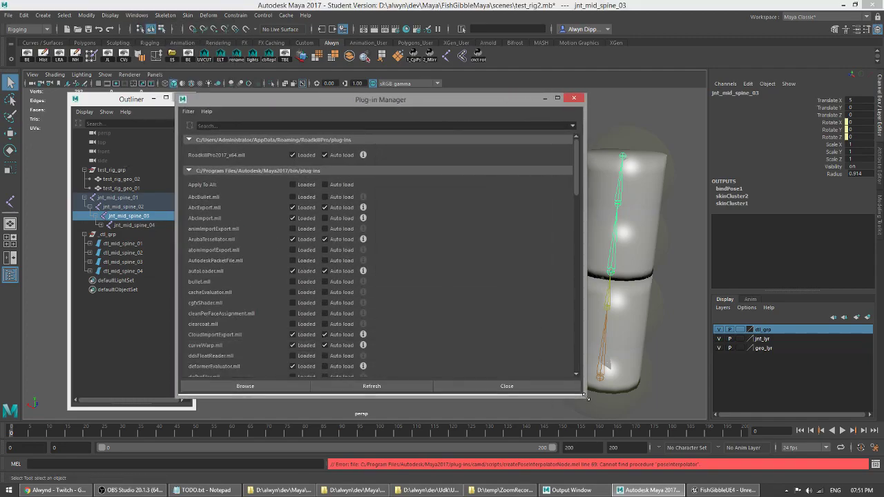
scroll(335, 283, "down", 5)
scroll(335, 283, "down", 10)
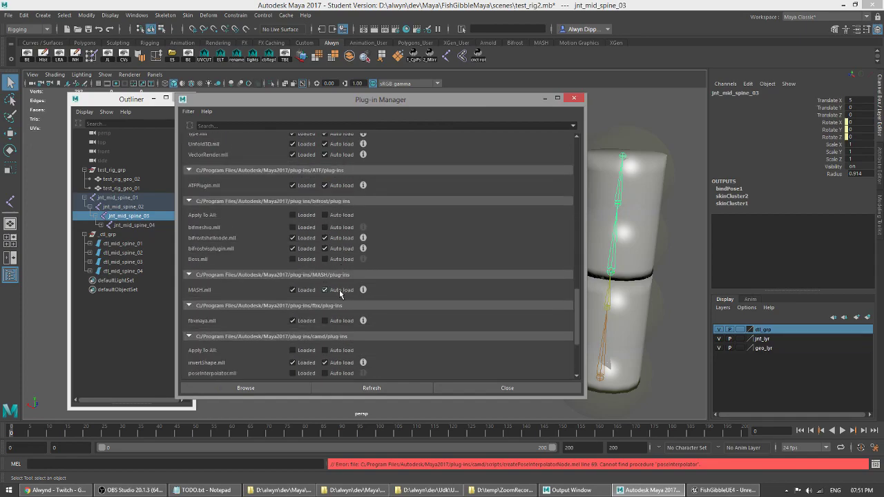
scroll(266, 276, "down", 3)
left_click(291, 318)
left_click(325, 318)
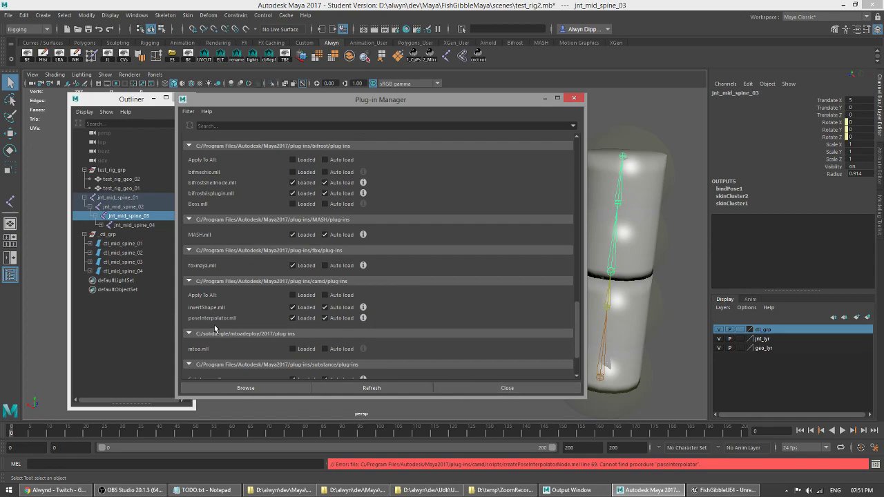
left_click(507, 387)
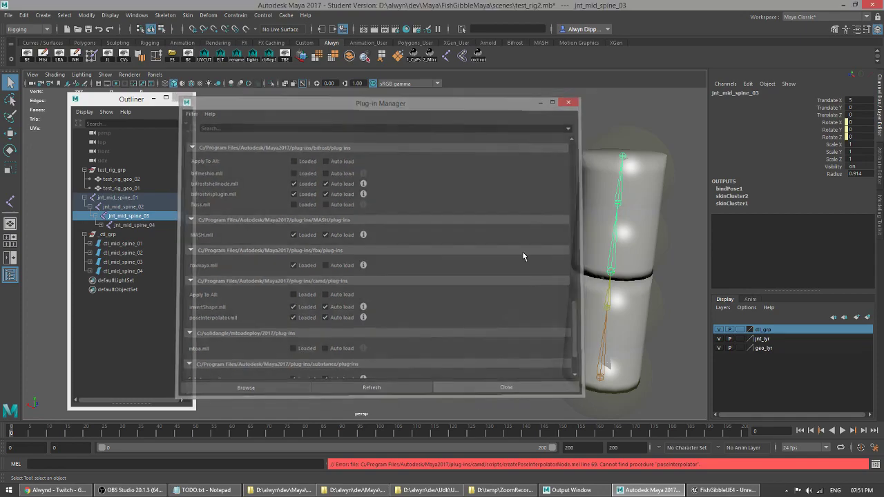
Step: Quit Maya without saving the scene, and reopen the newest test_rig2.mb from the scenes folder, accepting the student version notice
left_click(872, 4)
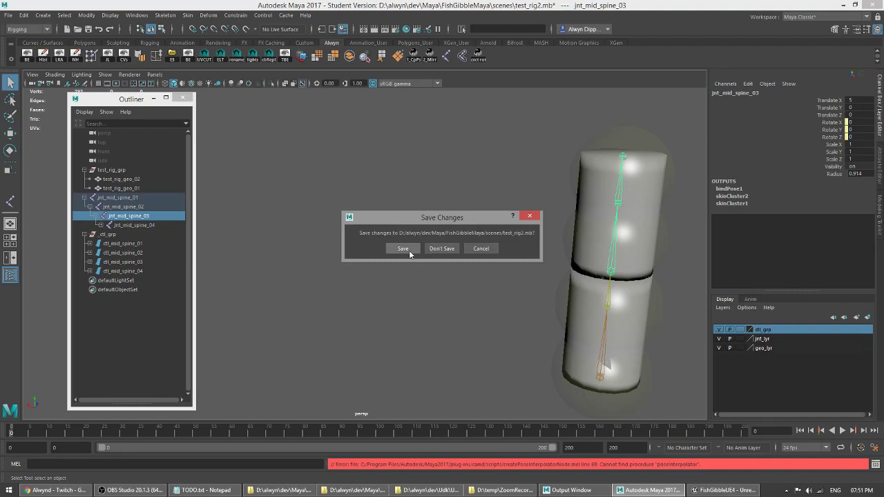
left_click(442, 248)
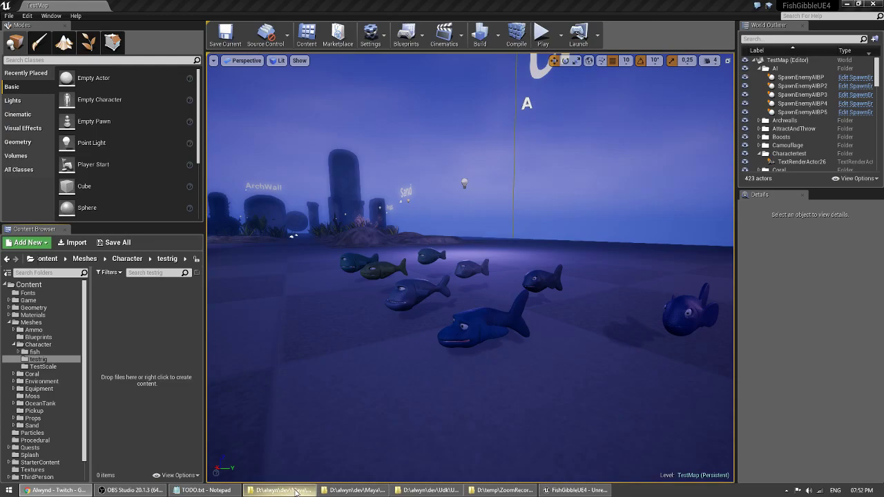
left_click(282, 490)
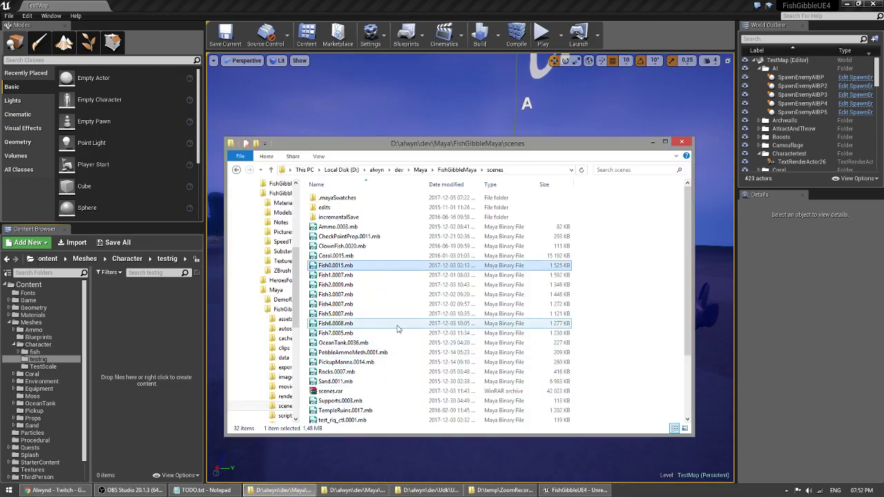
left_click(453, 184)
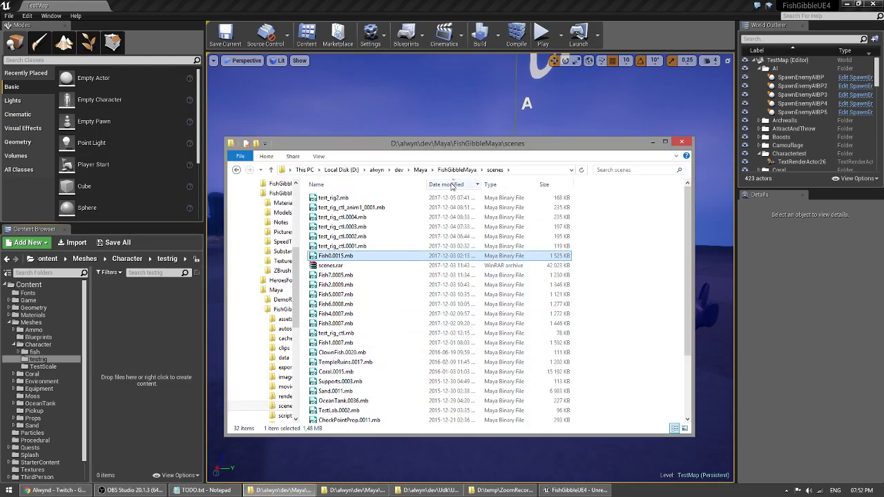
key("Home")
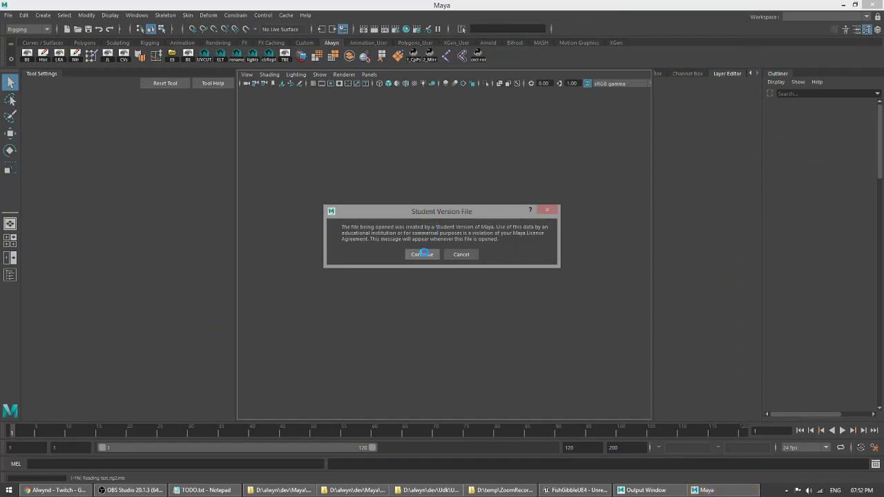
left_click(423, 252)
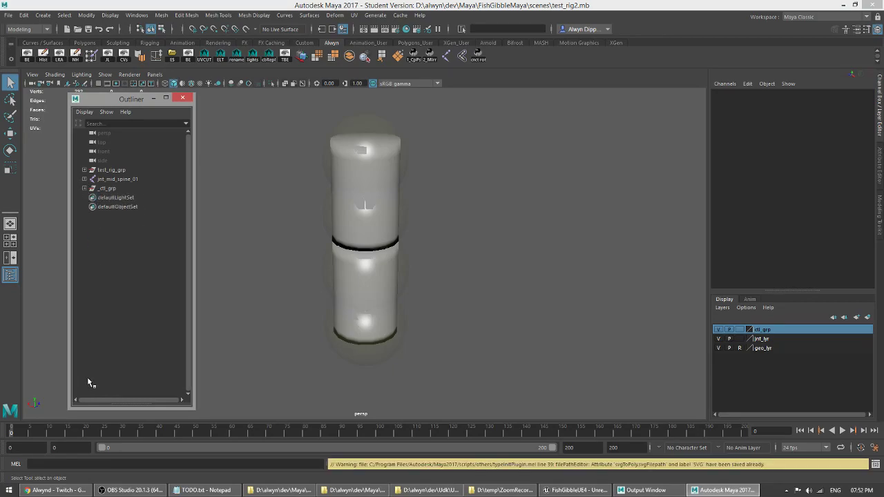
Step: Play the spine animation briefly, return to frame 0, and show the joints through the meshes with X-Ray Joints
key("alt+v")
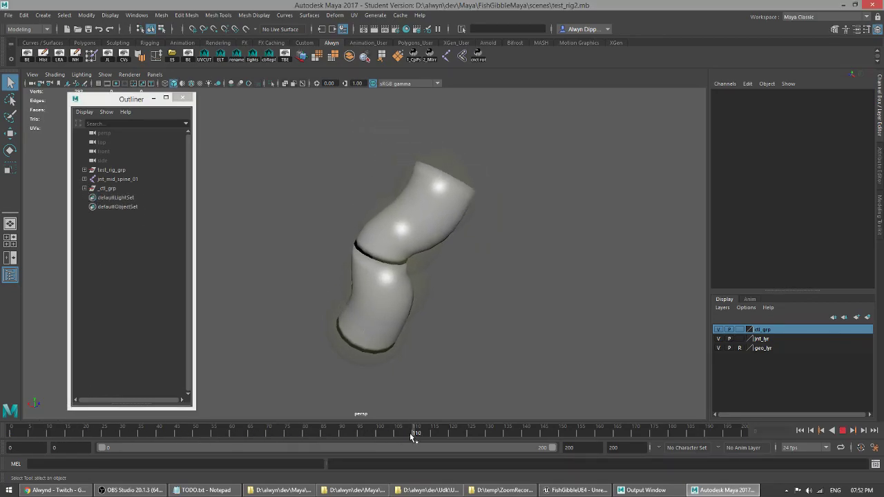
key("Escape")
left_click(302, 84)
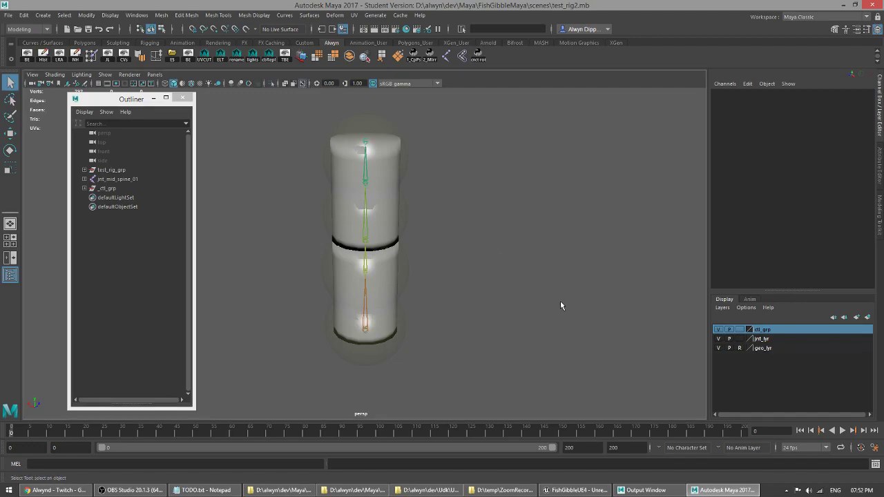
Step: Expand the control group, the geometry group and the spine joint chain down to jnt_mid_spine_04, and select jnt_mid_spine_01
left_click(84, 187)
left_click(84, 179)
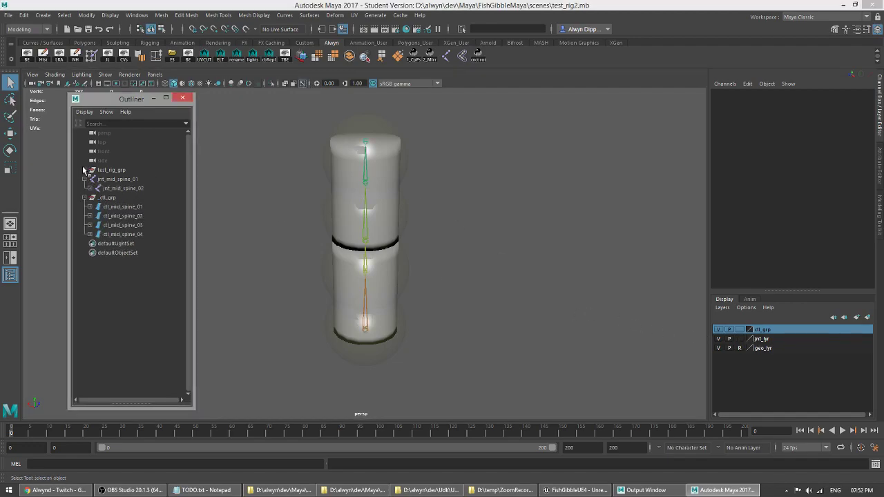
left_click(85, 170)
left_click(89, 207)
left_click(94, 215)
left_click(126, 198)
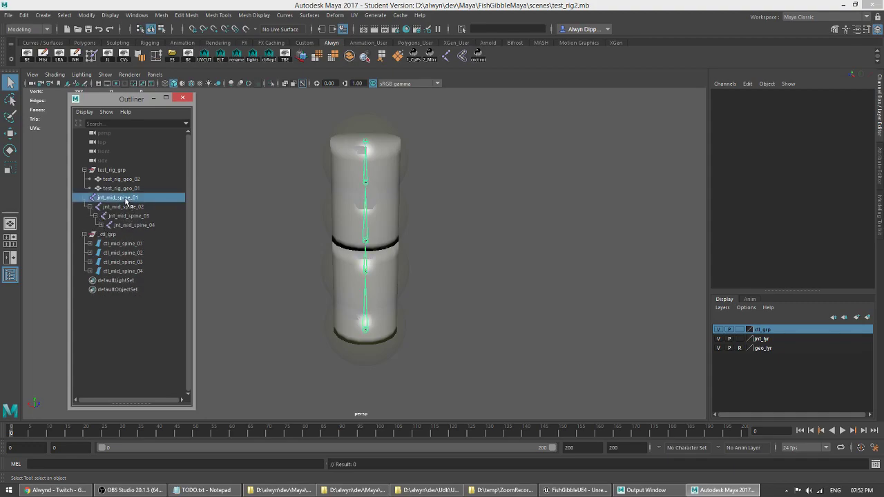
Step: At frame 0, create a pose interpolator for the joint jnt_mid_spine_03 in the Pose Editor
left_click(156, 215)
left_click_drag(114, 431, 10, 433)
middle_click_drag(469, 244, 487, 245, "alt")
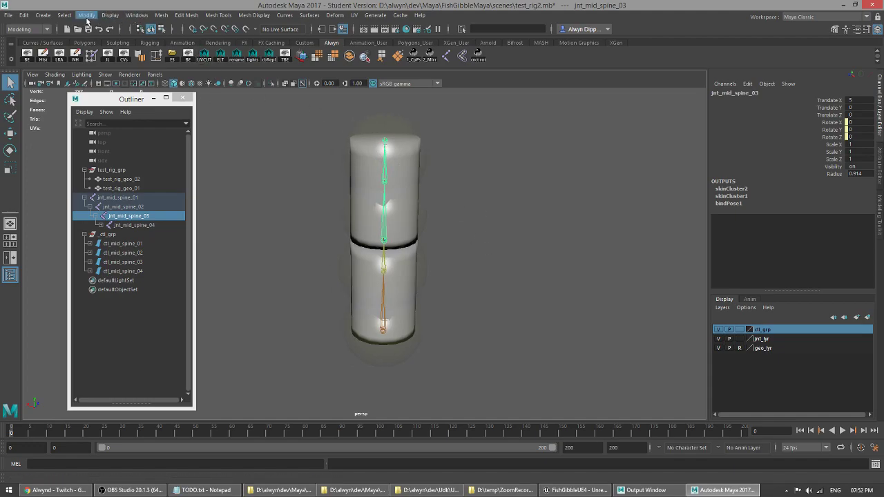
left_click(136, 15)
mouse_move(177, 66)
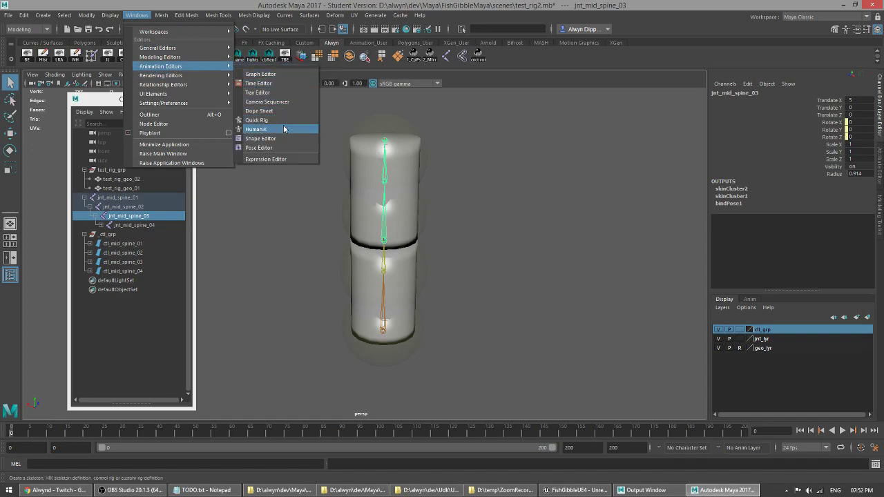
left_click(259, 147)
left_click_drag(281, 109, 415, 105)
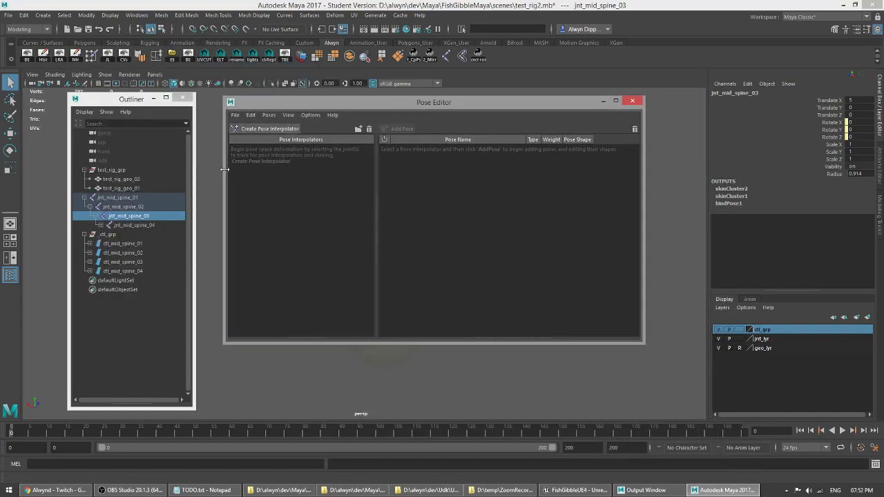
left_click(270, 129)
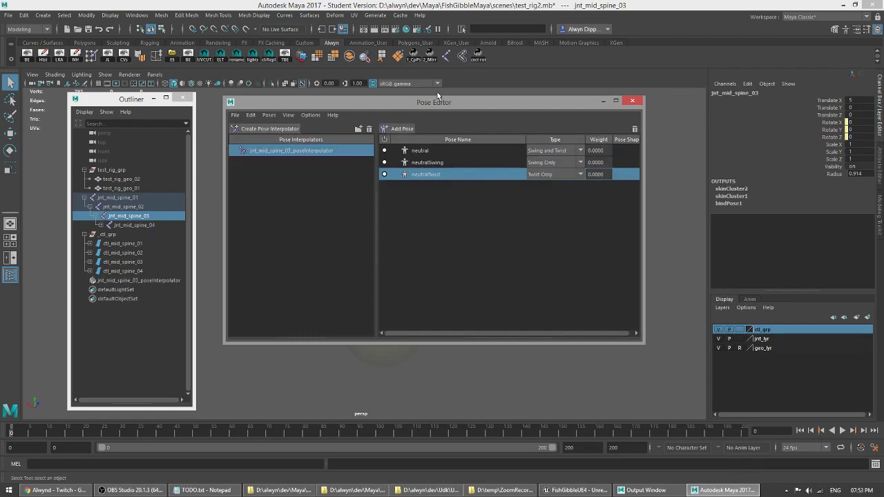
Step: Place the Pose Editor window clear of the rig and reframe the cylinder meshes beside it
left_click_drag(431, 105, 263, 111)
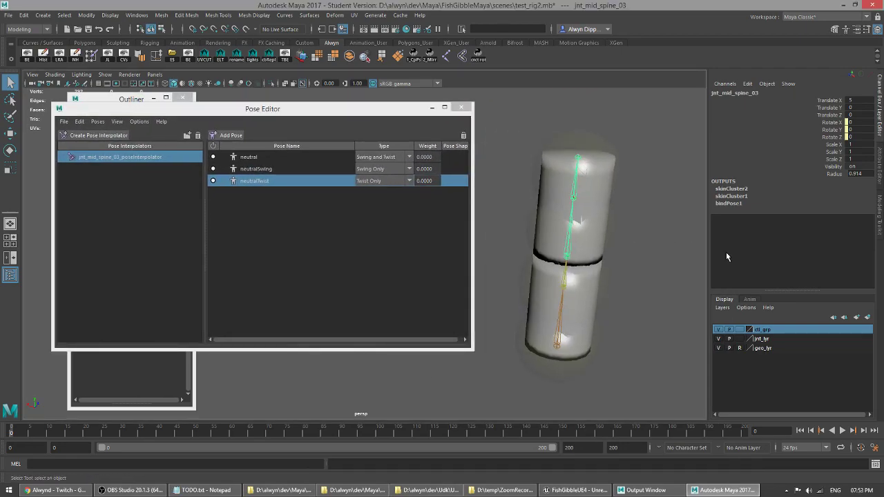
left_click_drag(648, 271, 637, 270, "alt")
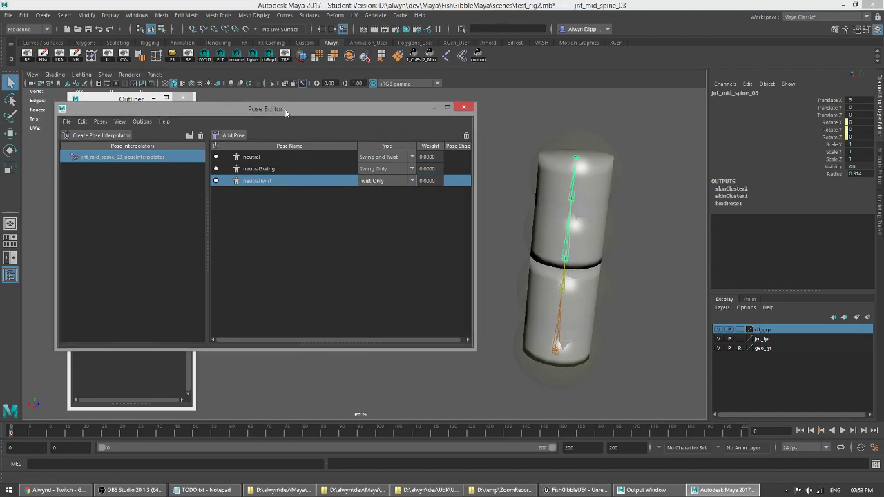
left_click_drag(282, 108, 406, 111)
left_click_drag(596, 355, 609, 367)
left_click_drag(462, 116, 482, 99)
middle_click_drag(652, 303, 728, 302, "alt")
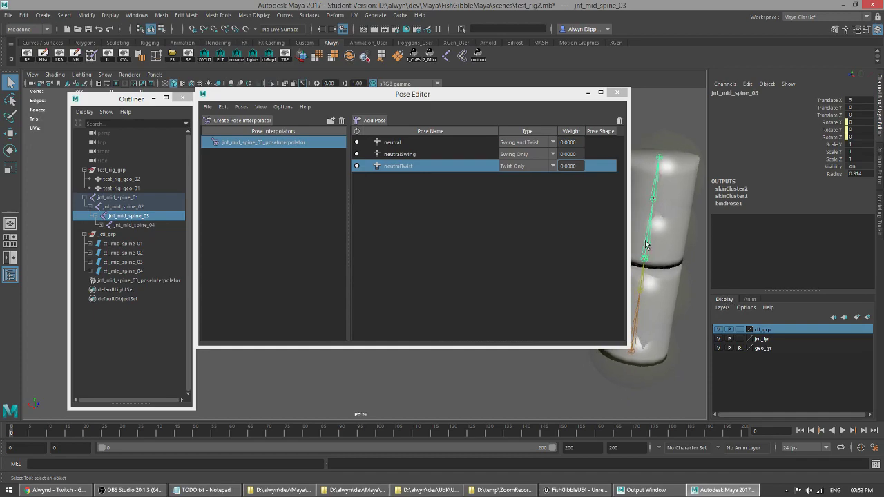
left_click_drag(479, 97, 288, 43)
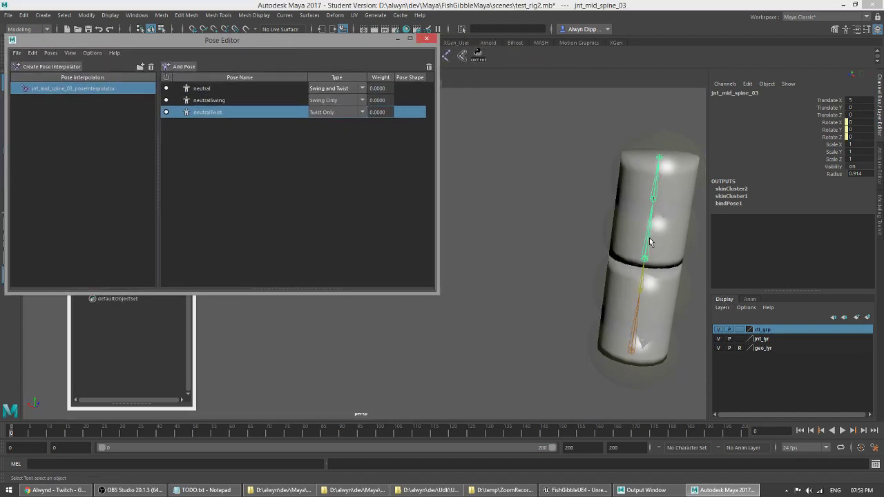
middle_click_drag(650, 236, 496, 252, "alt")
Step: Hide the ctl_grp layer, turn off Reference display for geo_lyr, and select the upper mesh test_rig_geo_02
left_click(580, 215)
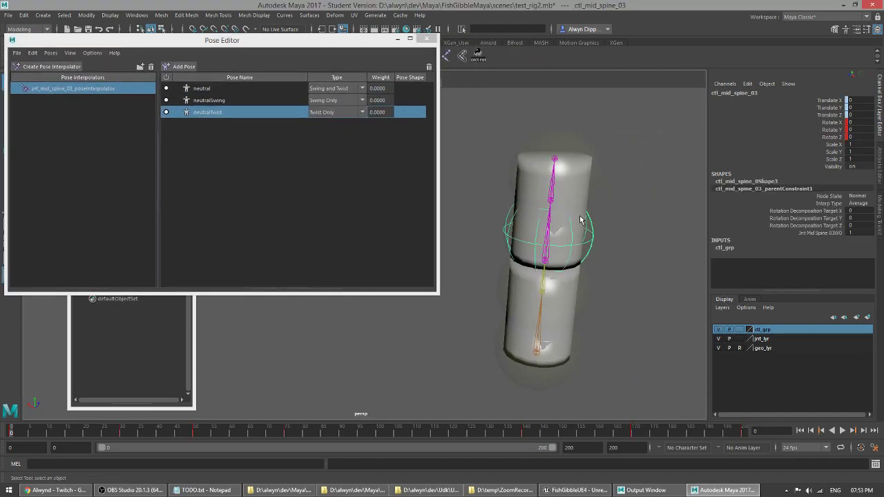
left_click(718, 330)
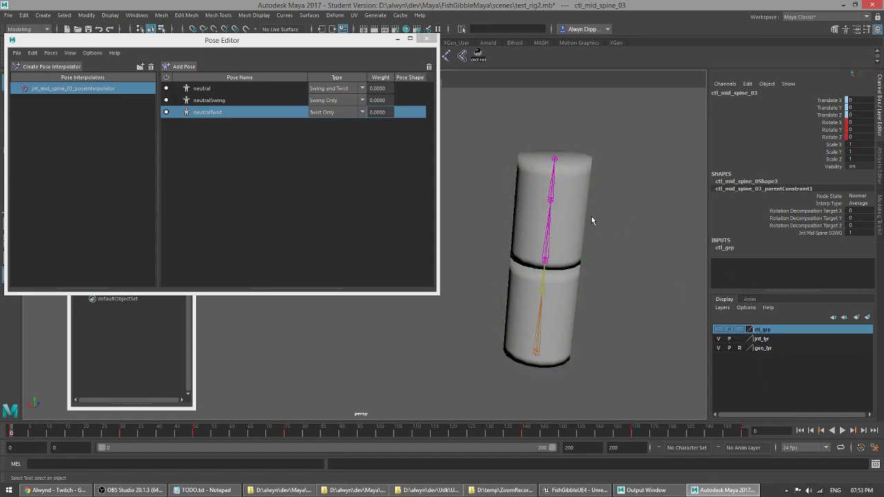
left_click(579, 213)
left_click(739, 348)
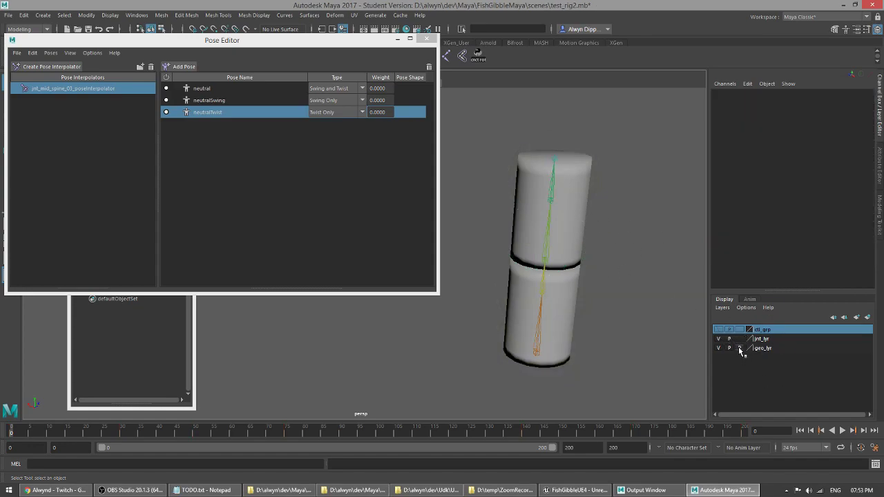
left_click(578, 219)
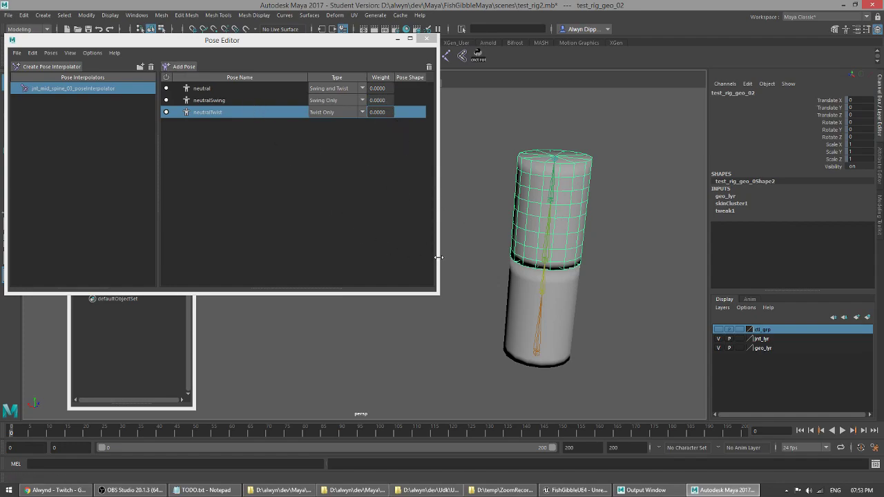
Step: Go to frame 50 and add a pose to the jnt_mid_spine_03 interpolator with the mesh test_rig_geo_02 selected
left_click_drag(11, 432, 195, 442)
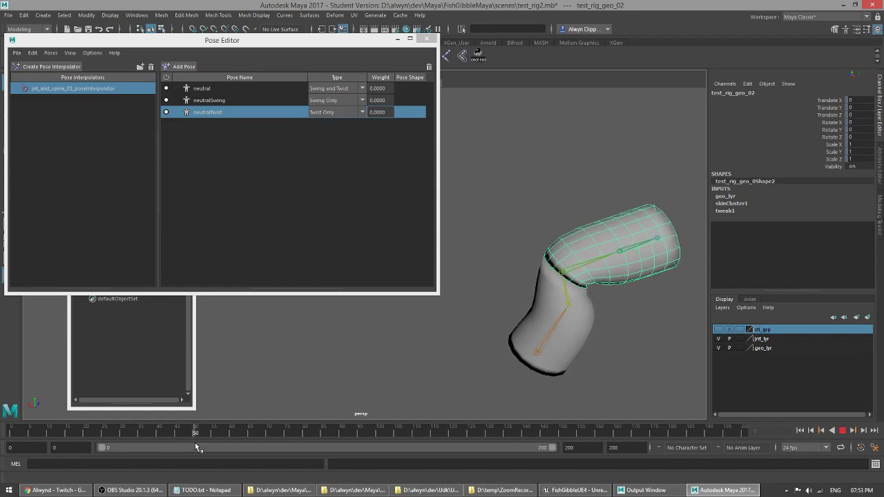
left_click_drag(230, 40, 463, 76)
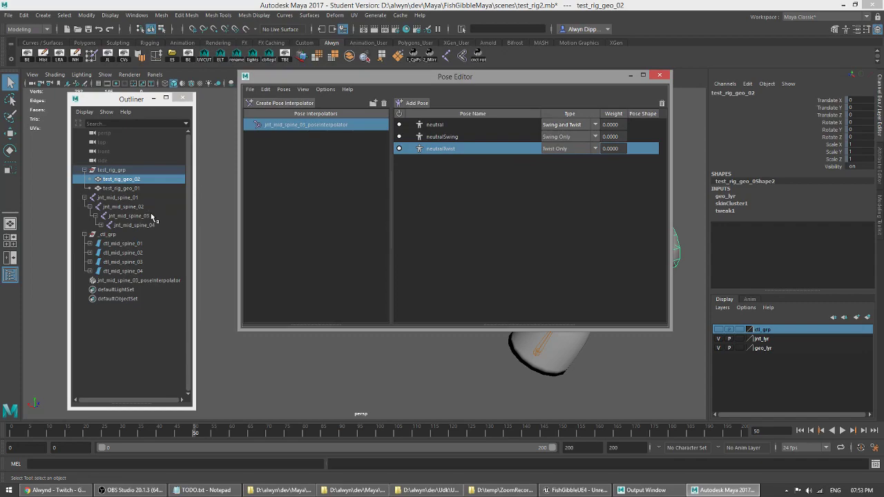
left_click(130, 215)
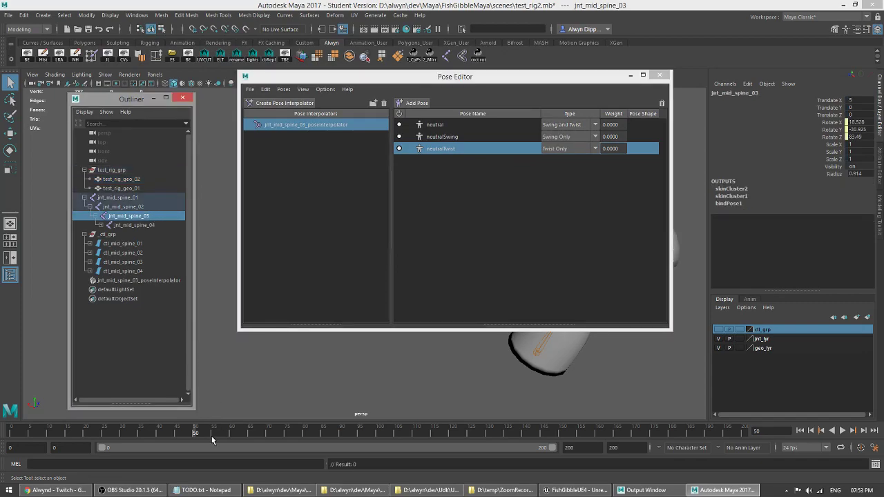
left_click(138, 263)
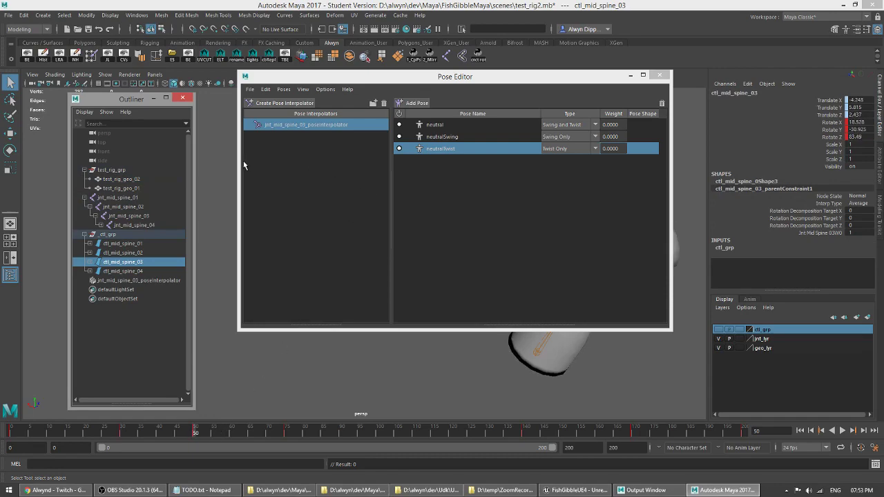
left_click(147, 181)
left_click_drag(514, 71, 358, 107)
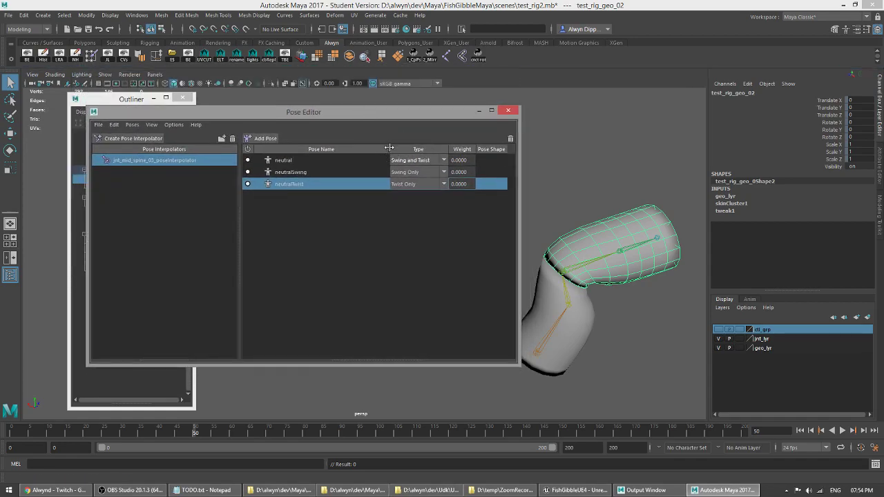
left_click(265, 138)
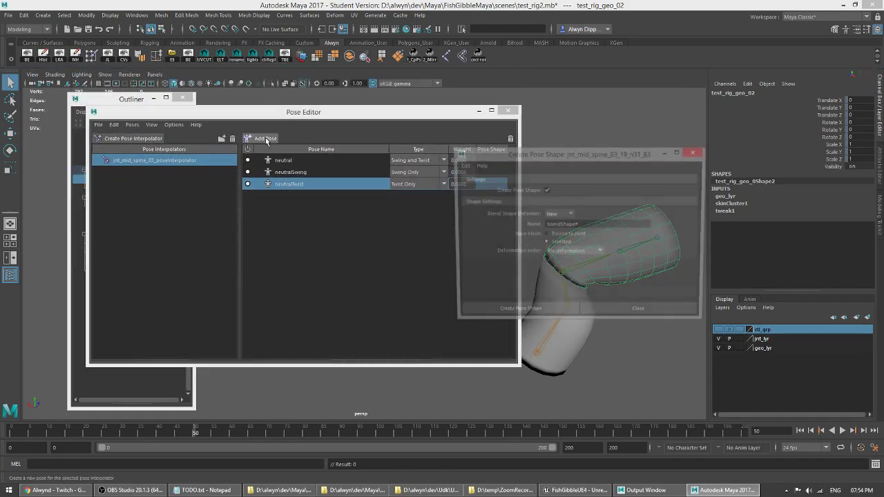
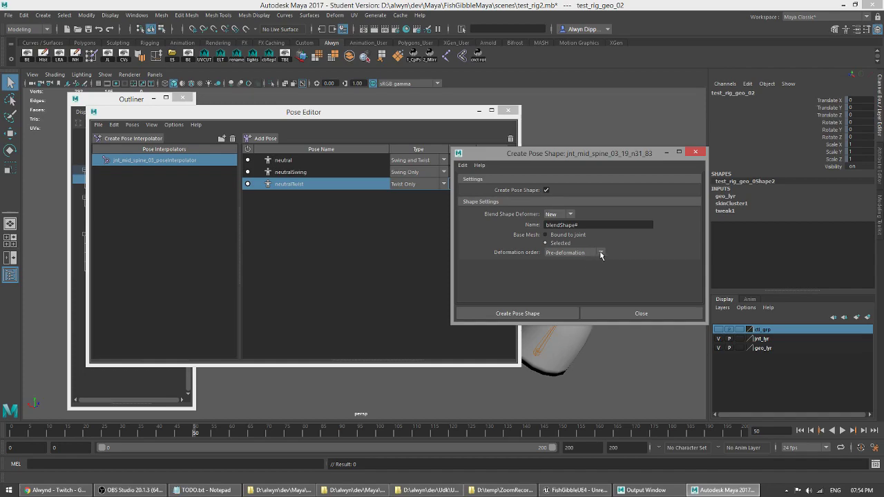
Step: Create the pose shape on the selected mesh with a new blend shape deformer and Pre-deformation as deformation order
left_click(601, 253)
left_click(568, 281)
left_click(601, 253)
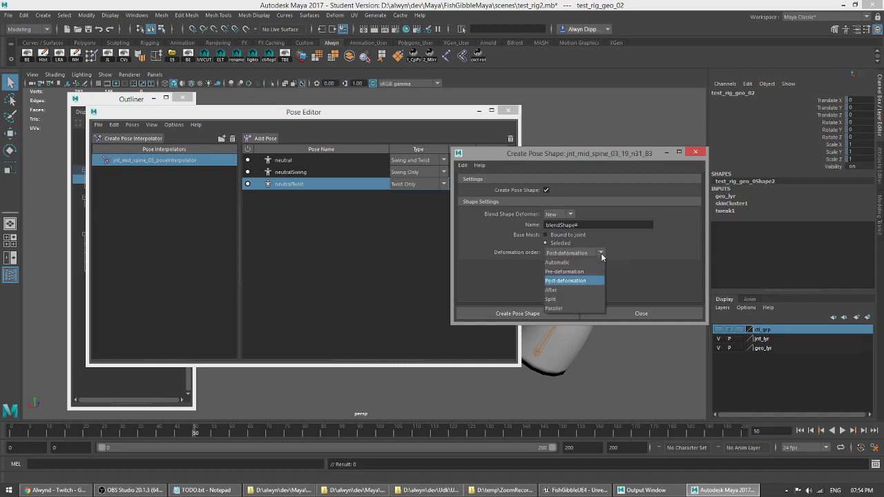
left_click(571, 272)
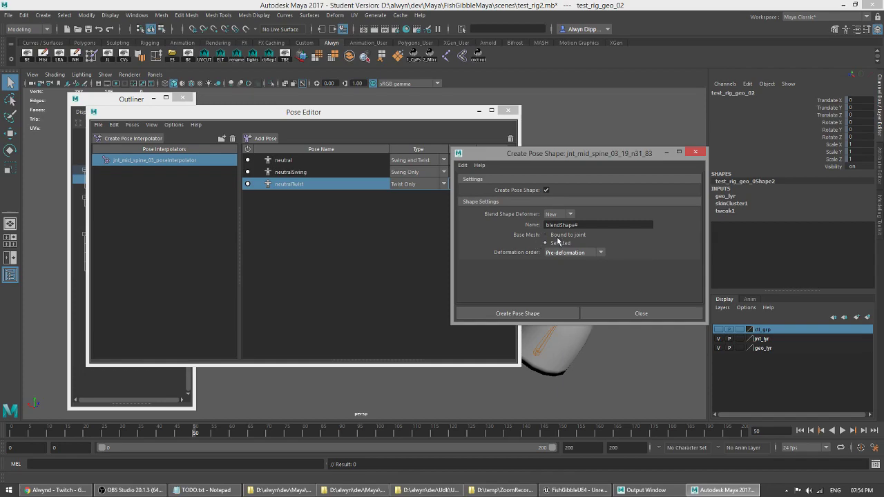
left_click_drag(276, 115, 254, 104)
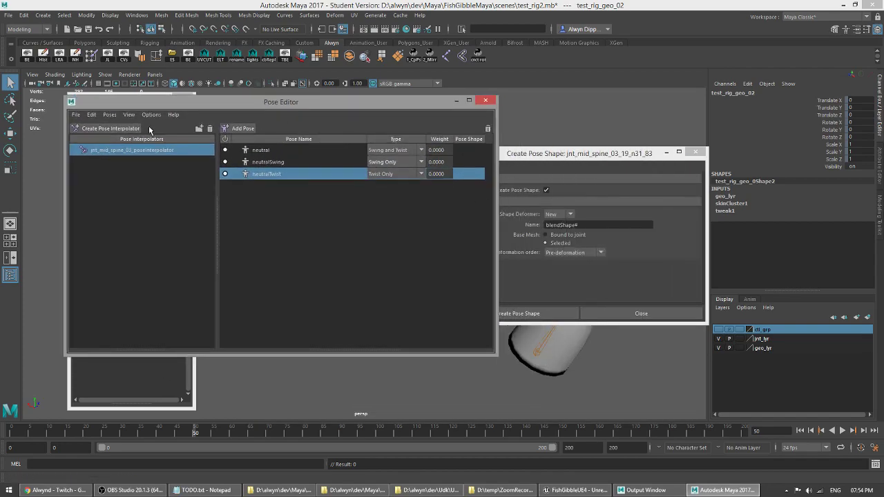
left_click_drag(196, 106, 359, 91)
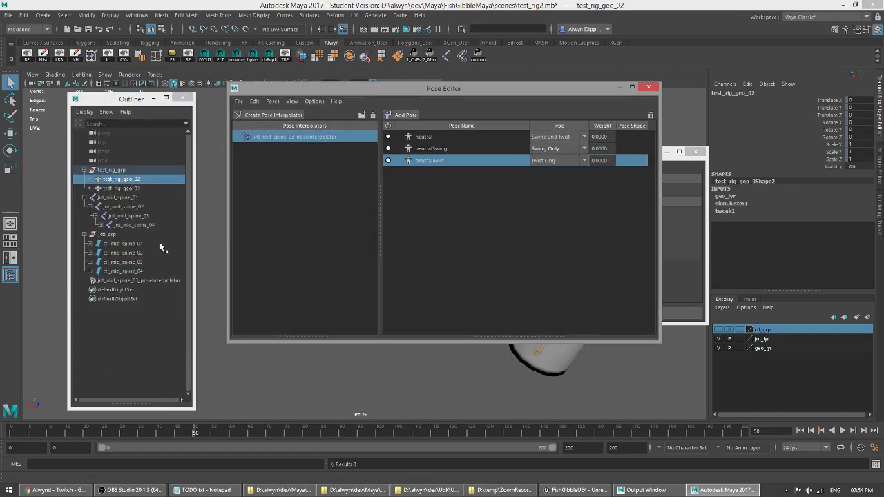
left_click_drag(477, 88, 415, 90)
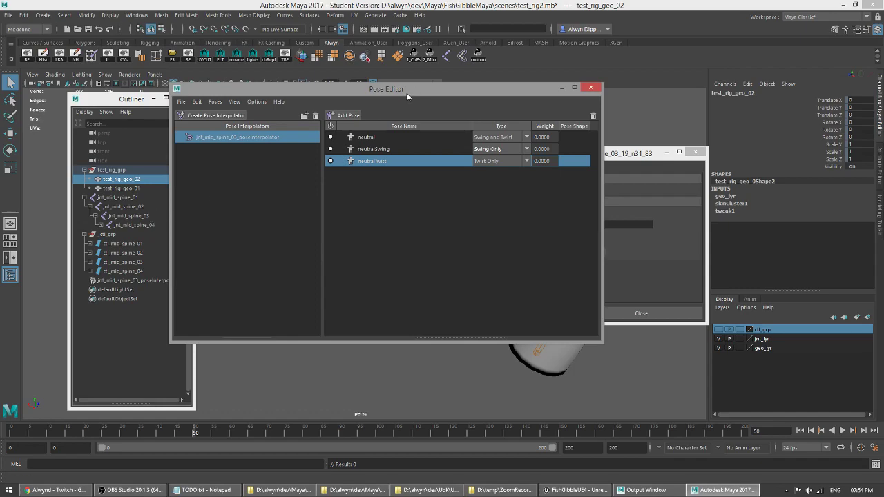
left_click_drag(407, 92, 288, 107)
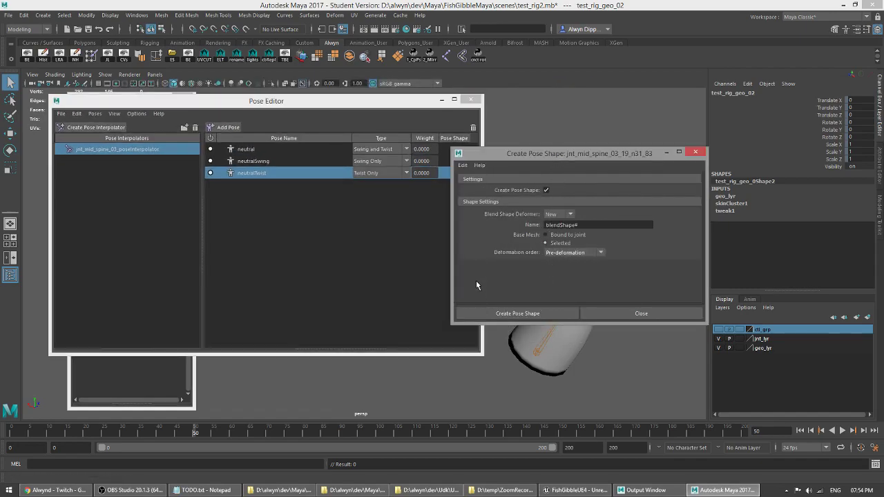
left_click(514, 314)
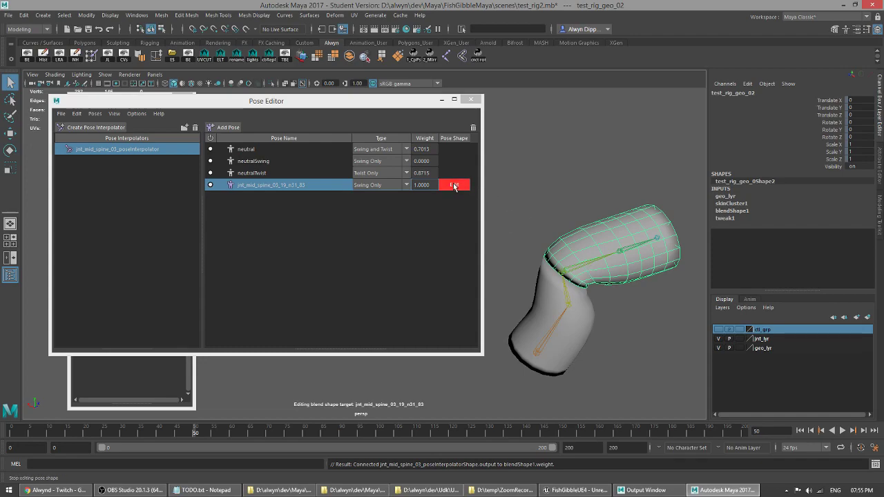
Step: Select a vertex on the outer side of the upper mesh's bend with soft selection for moving
middle_click_drag(576, 269, 571, 266, "alt")
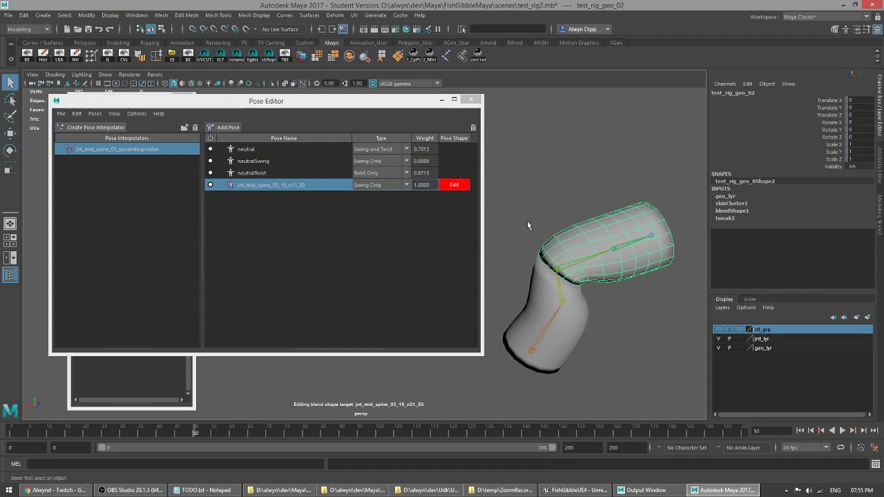
left_click_drag(341, 107, 297, 61)
middle_click_drag(636, 275, 599, 271, "alt")
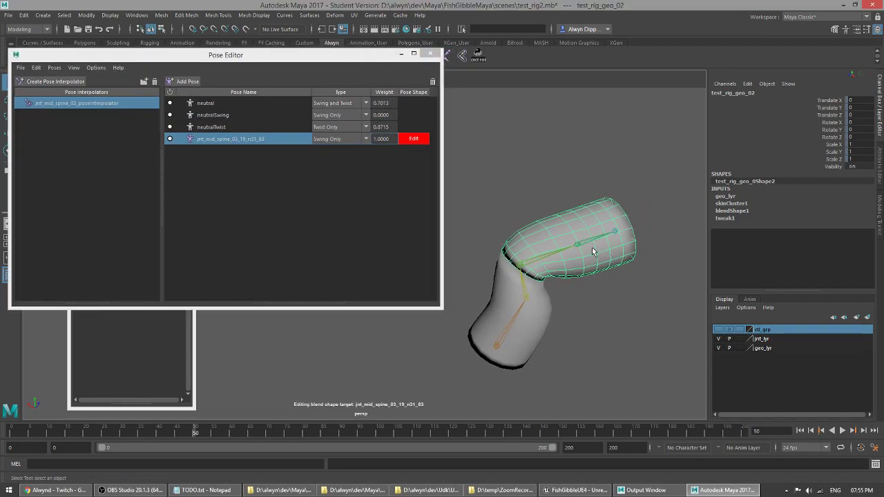
left_click_drag(592, 308, 583, 306, "alt")
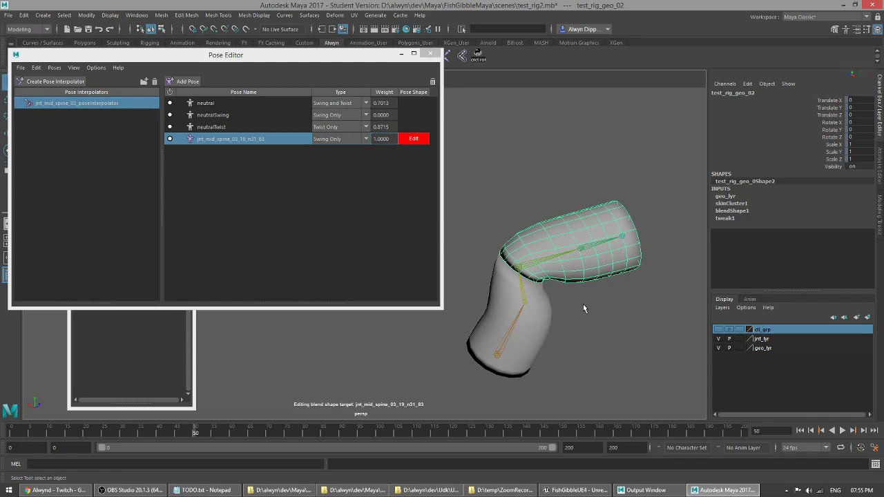
key("F10")
left_click(527, 240)
key("b")
left_click_drag(531, 246, 600, 307)
key("e")
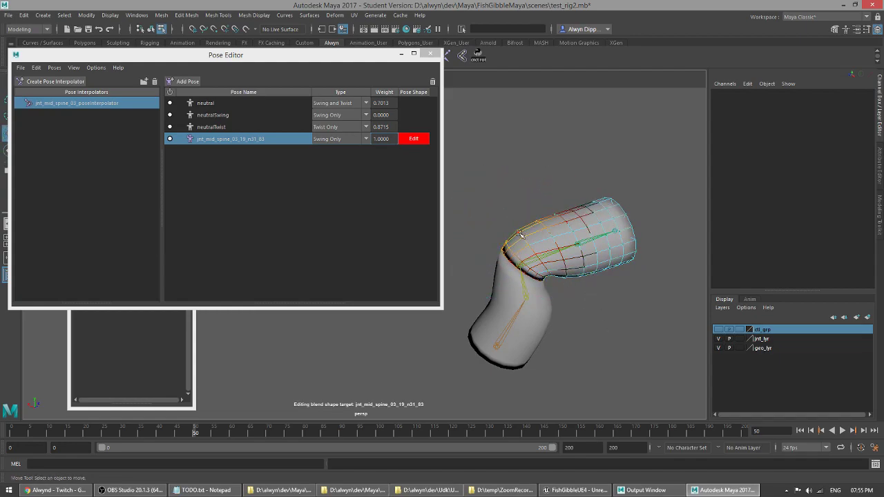
left_click(519, 233)
key("w")
left_click_drag(520, 233, 508, 238, "alt")
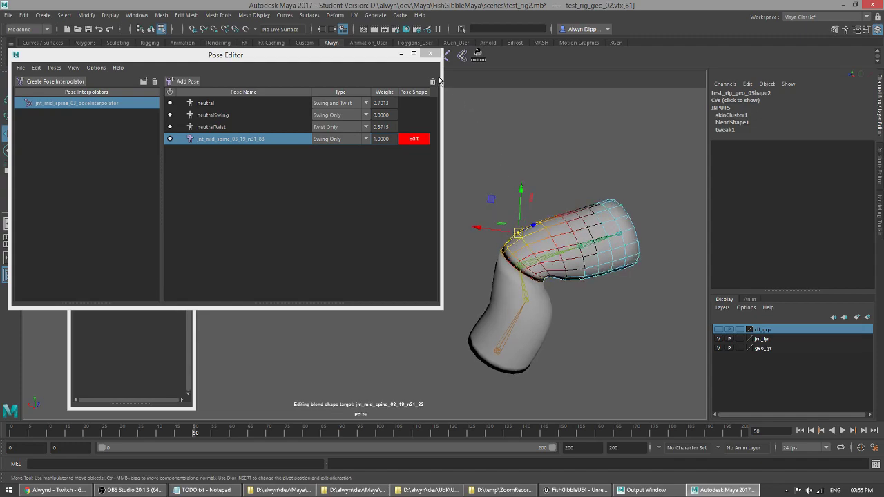
Step: Pull the soft-selected vertices on the outer bend of the upper mesh outward along their normals
left_click_drag(353, 50, 358, 86)
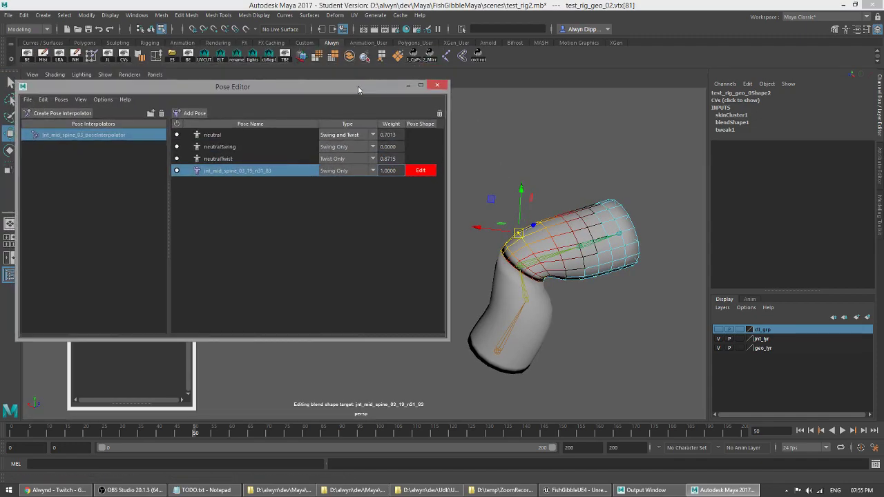
left_click(349, 59)
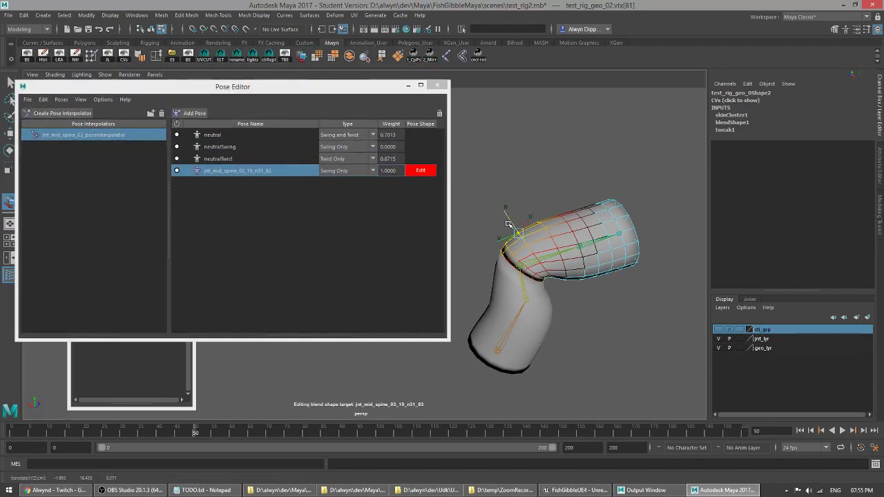
left_click_drag(507, 216, 496, 197)
left_click_drag(574, 269, 569, 268, "alt")
middle_click_drag(569, 268, 551, 244, "alt")
left_click(529, 239)
left_click_drag(536, 250, 587, 290)
Step: Move another soft-selected vertex area on the side of the upper mesh's bend to fill out the corrective pose shape
middle_click_drag(608, 297, 573, 265, "alt")
left_click_drag(572, 265, 621, 302, "alt")
left_click(556, 192)
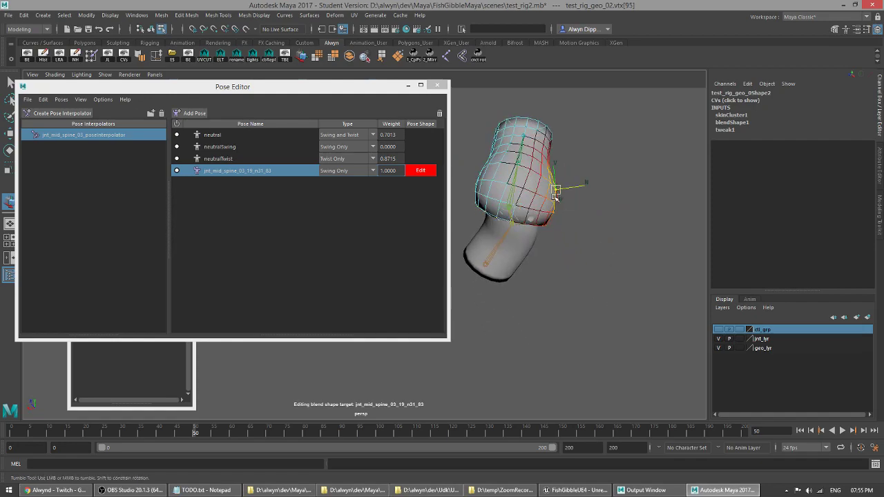
key("w")
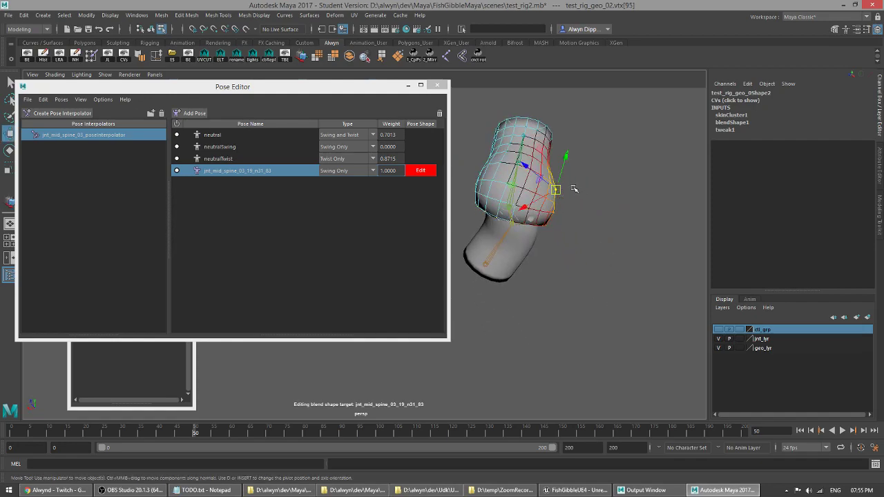
left_click_drag(560, 194, 604, 332, "alt")
left_click(522, 202)
middle_click_drag(622, 387, 615, 261, "alt")
left_click_drag(615, 261, 585, 238, "alt")
middle_click_drag(586, 239, 617, 276, "alt")
mouse_move(618, 276)
left_mouse_down("alt")
mouse_move(560, 252)
mouse_move(592, 258)
mouse_move(601, 272)
left_mouse_up("alt")
Step: Return to object mode on test_rig_geo_02 and end shape editing for the jnt_mid_spine_03 pose
key("q")
key("F8")
left_click_drag(589, 265, 604, 280, "alt")
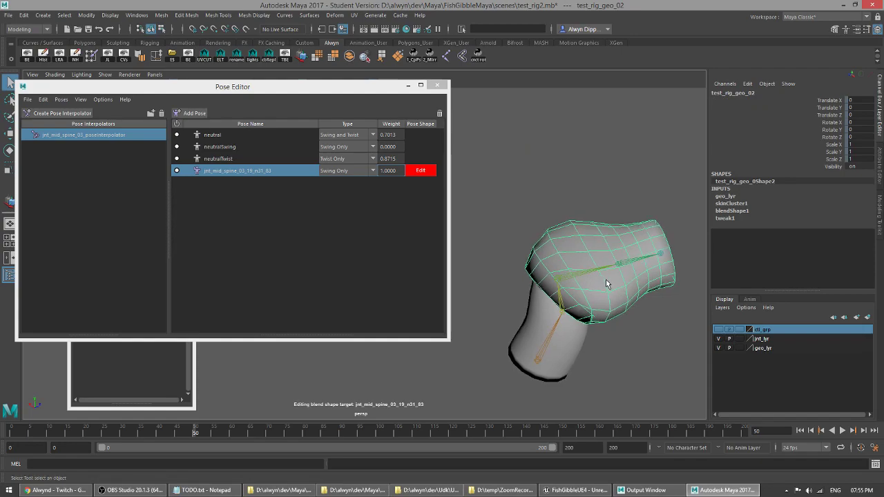
middle_click_drag(605, 284, 584, 246, "alt")
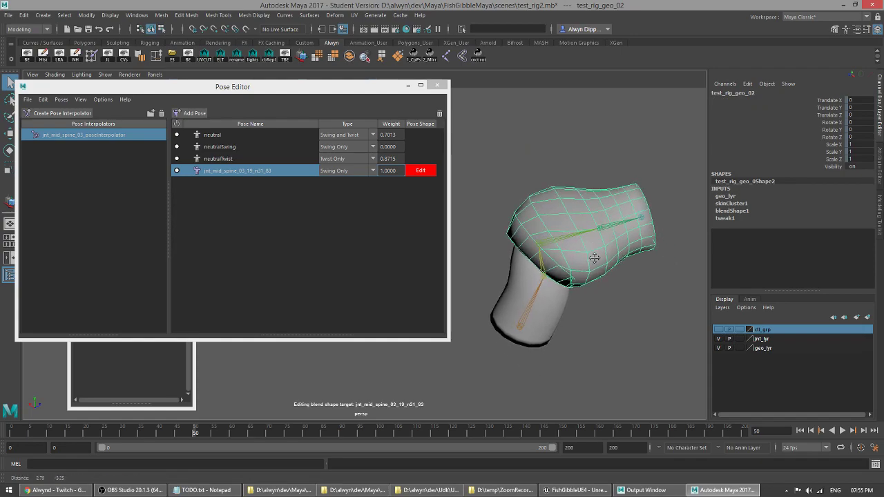
left_click(421, 171)
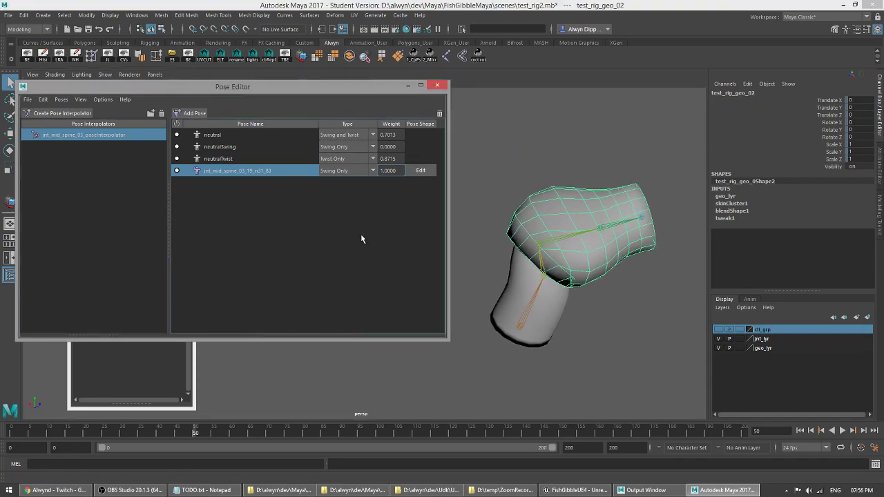
Step: Scrub the animation from frame 0 past the bend and back, examining the pose weights and mesh deformation of the jnt_mid_spine_03 interpolator
left_click_drag(197, 431, 3, 434)
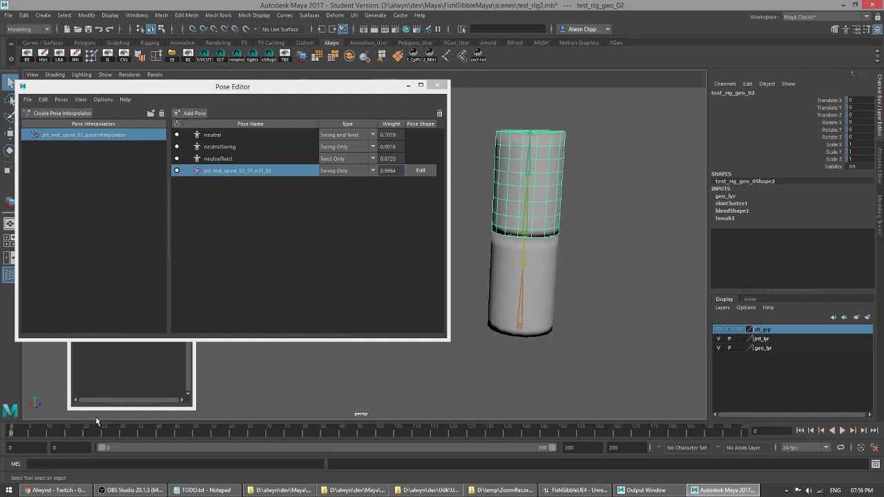
left_click(116, 145)
left_click(115, 138)
left_click_drag(38, 433, 311, 447)
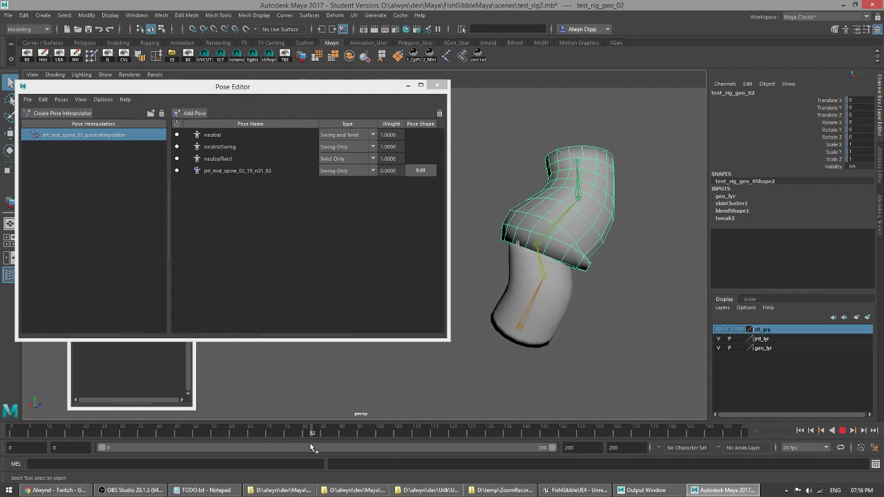
left_click_drag(215, 446, 3, 437)
left_click_drag(510, 378, 554, 363, "alt")
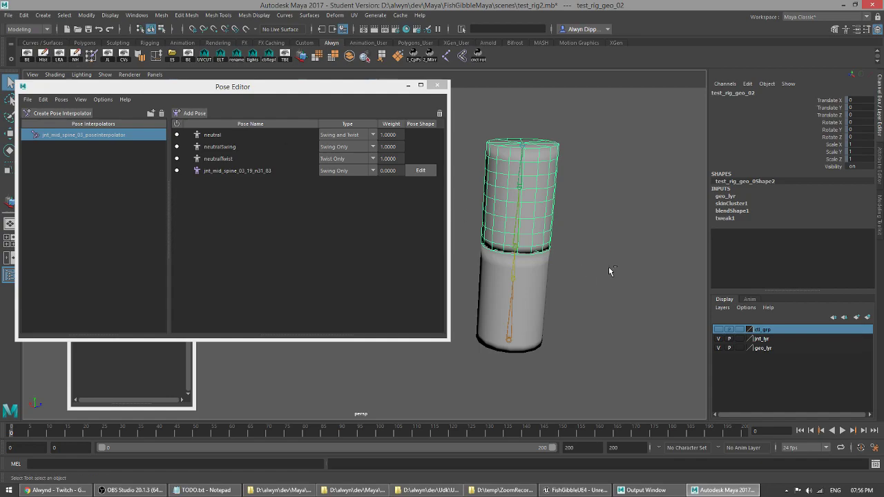
Step: Save the scene and export the selected pose interpolator to the scenes folder as test_rig2_pose
key("ctrl+s")
left_click(422, 254)
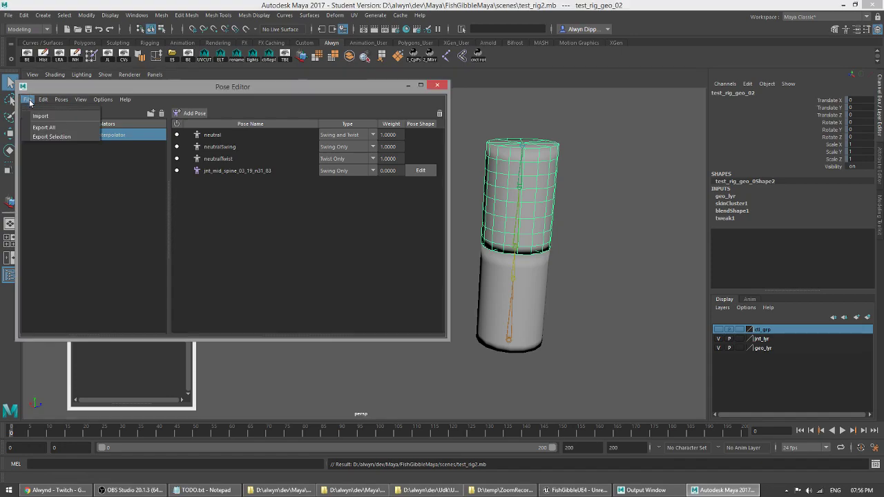
left_click(52, 136)
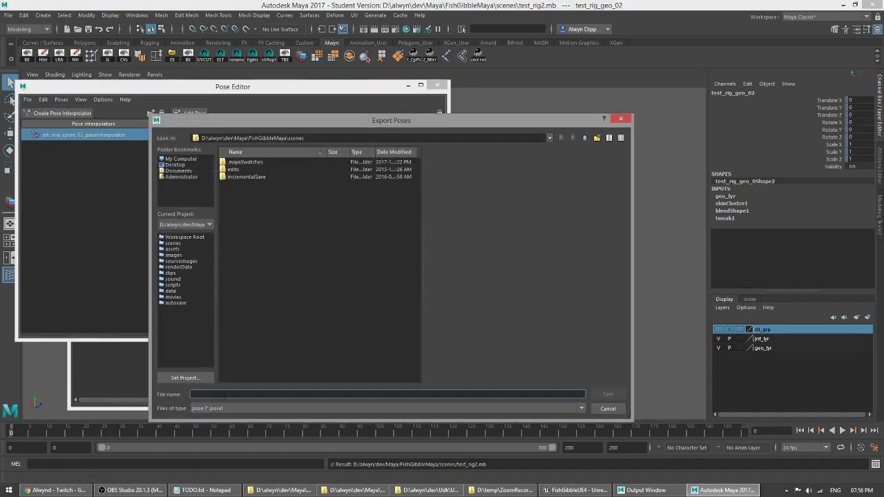
type("test_rig2_pose")
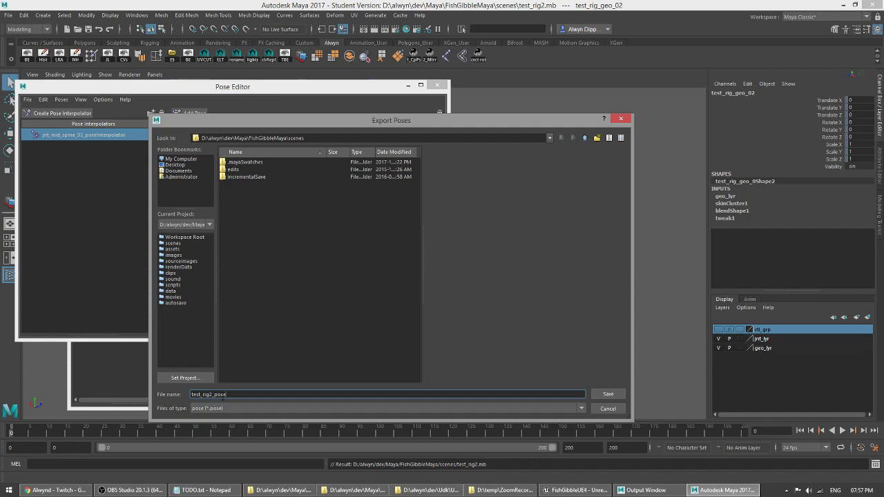
key("Return")
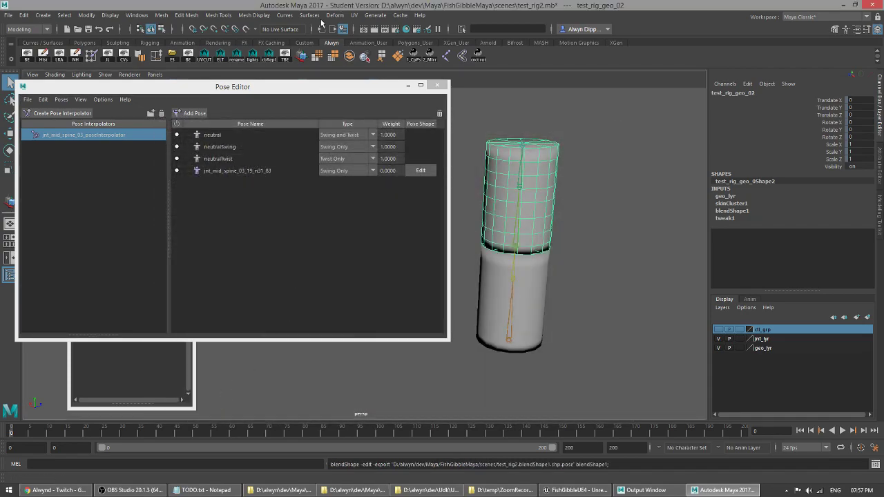
Step: Close the Pose Editor to uncover the scene outline and the spine meshes
left_click_drag(290, 87, 334, 141)
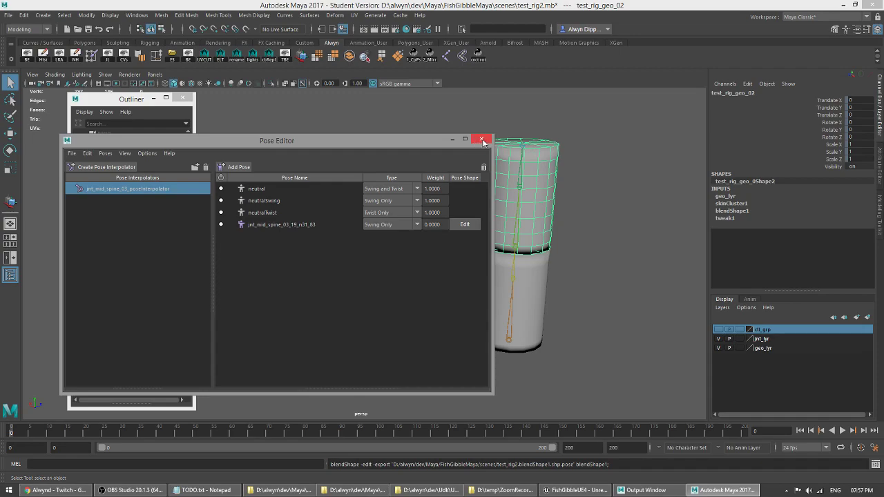
left_click(482, 141)
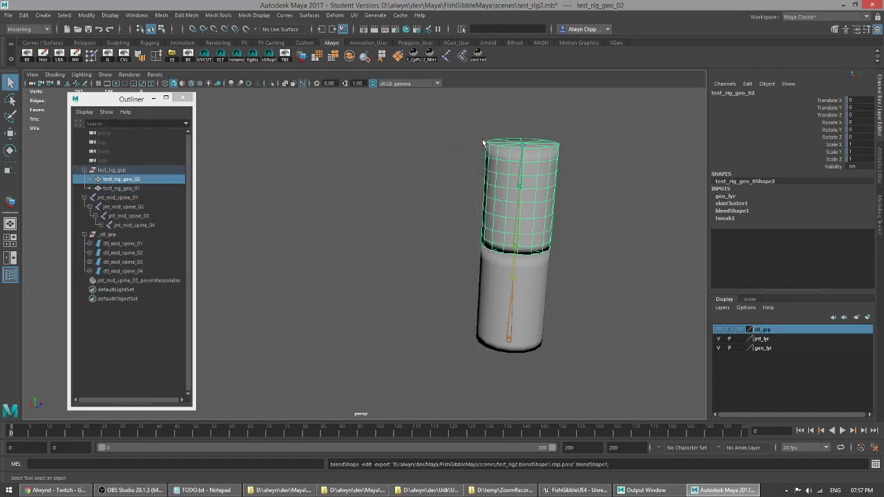
key("f")
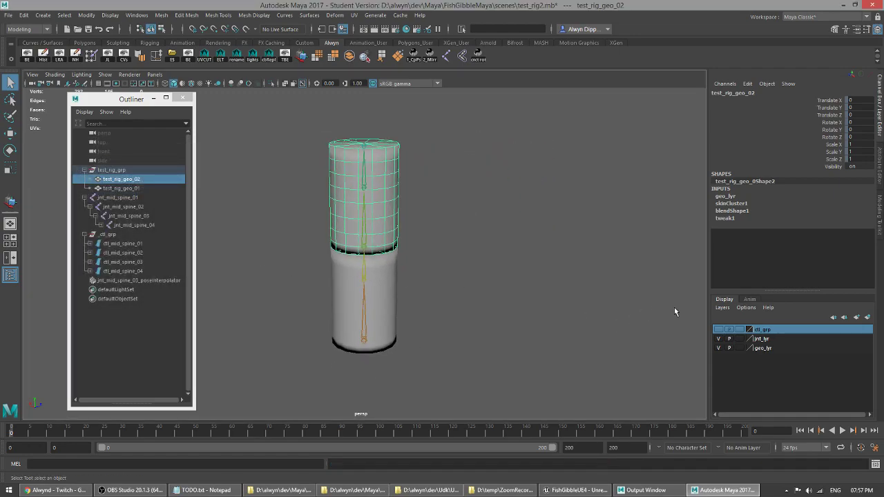
Step: Examine the blendShape1 attributes of the upper mesh and the inputs of the lower mesh, and play the animation briefly
left_click(732, 211)
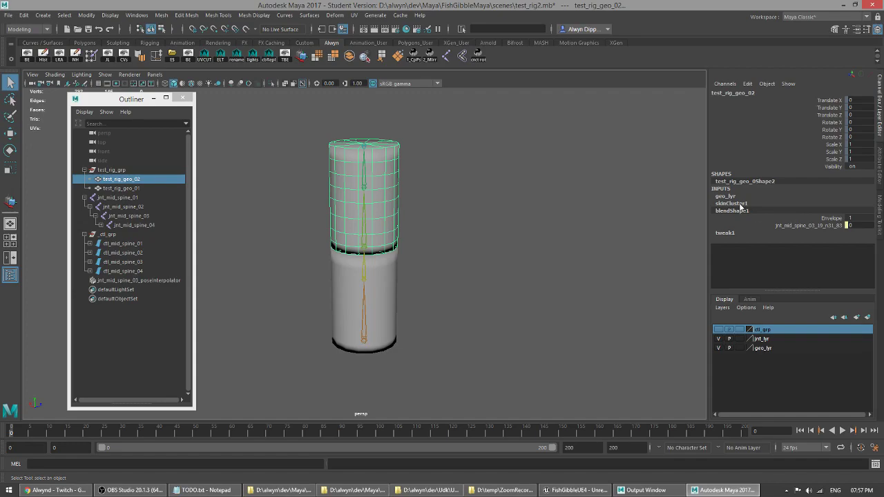
left_click(663, 207)
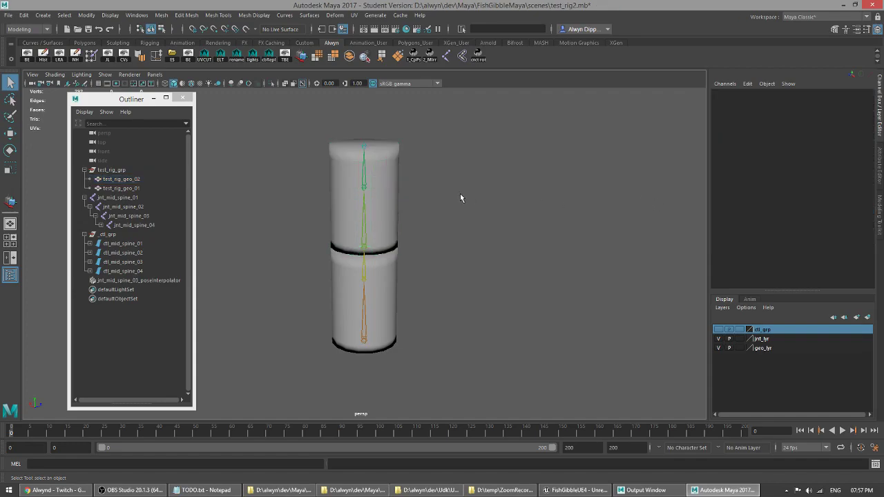
left_click(375, 183)
left_click(393, 287)
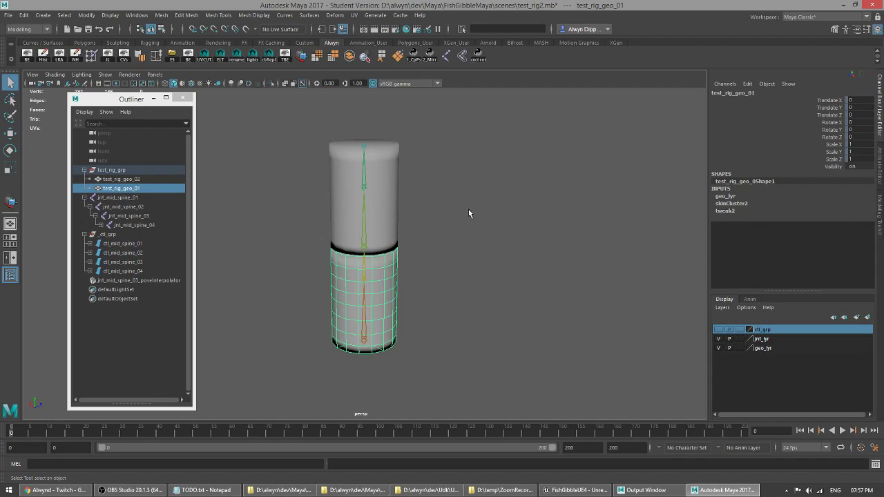
left_click(444, 225)
left_click_drag(444, 226, 417, 226, "alt")
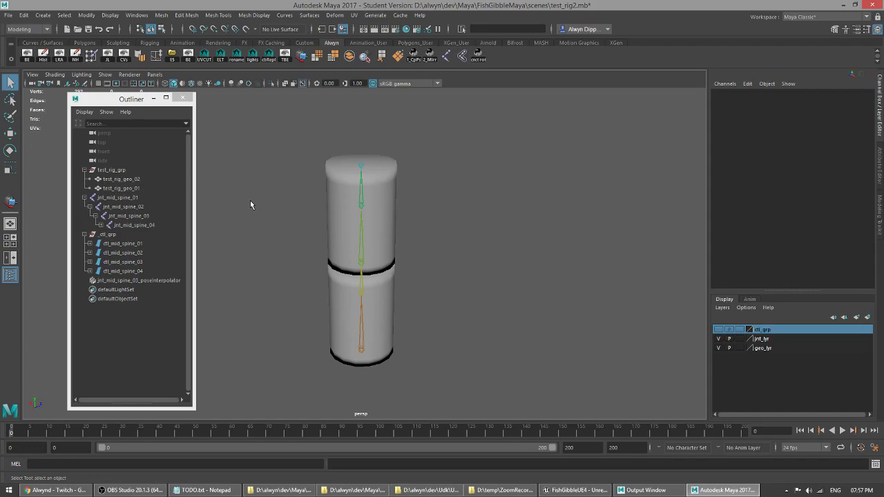
key("alt+v")
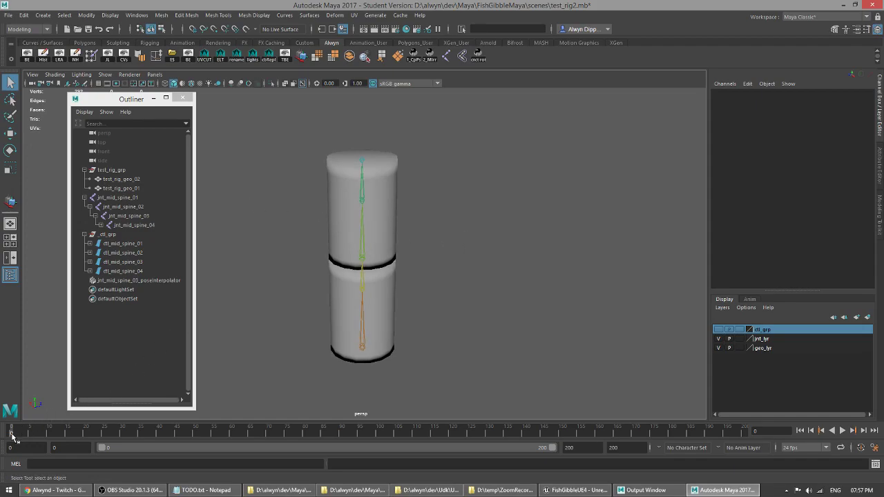
key("alt+v")
Step: Select test_rig_grp and jnt_mid_spine_01 and set their FBX selection export to test_rig2.fbx in the assets folder
left_click(118, 171)
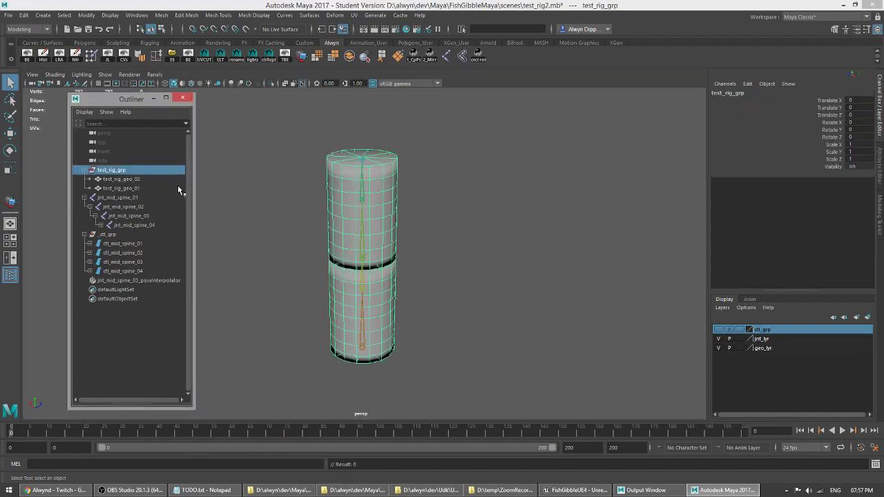
left_click(117, 198, "ctrl")
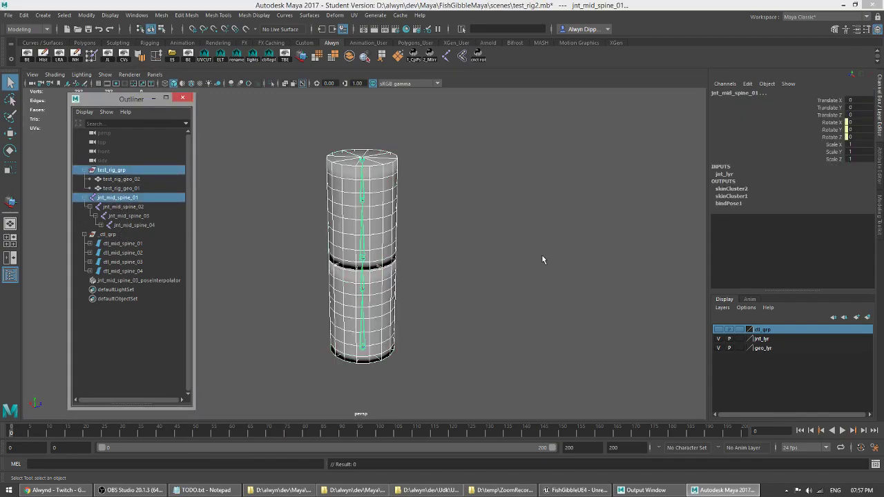
left_click(172, 54)
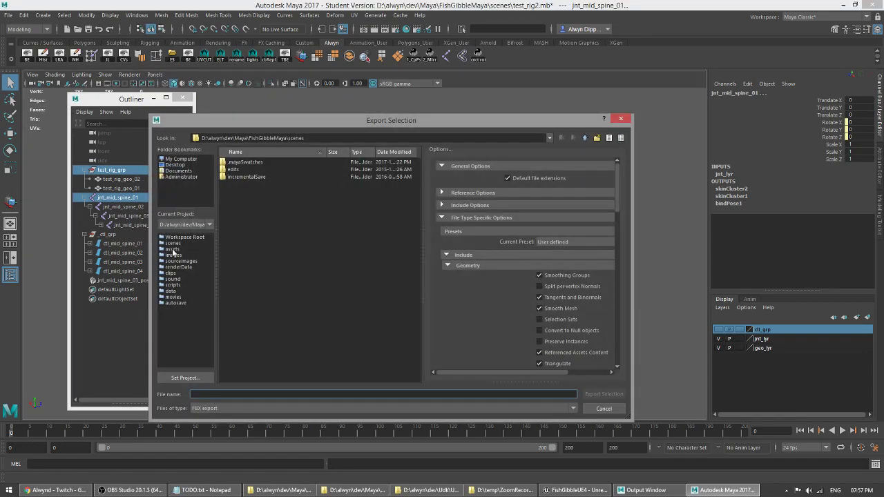
left_click(172, 250)
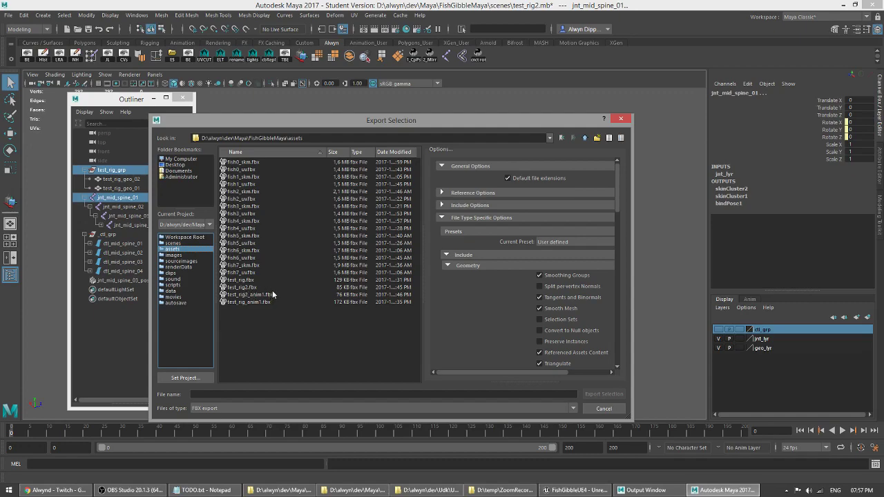
left_click(242, 289)
Step: Disable Animation in the FBX options, export over the existing test_rig2.fbx and dismiss the warnings
scroll(572, 313, "down", 5)
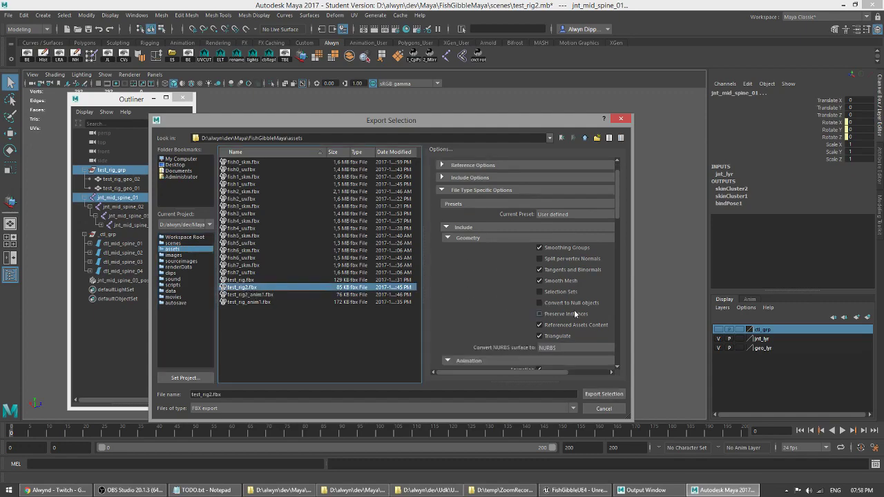
scroll(558, 279, "down", 2)
left_click(538, 271)
scroll(542, 273, "up", 2)
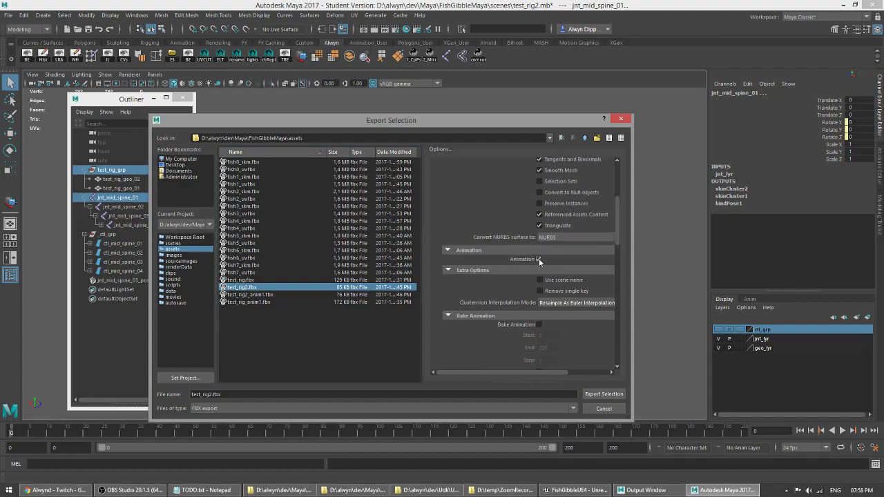
left_click(538, 259)
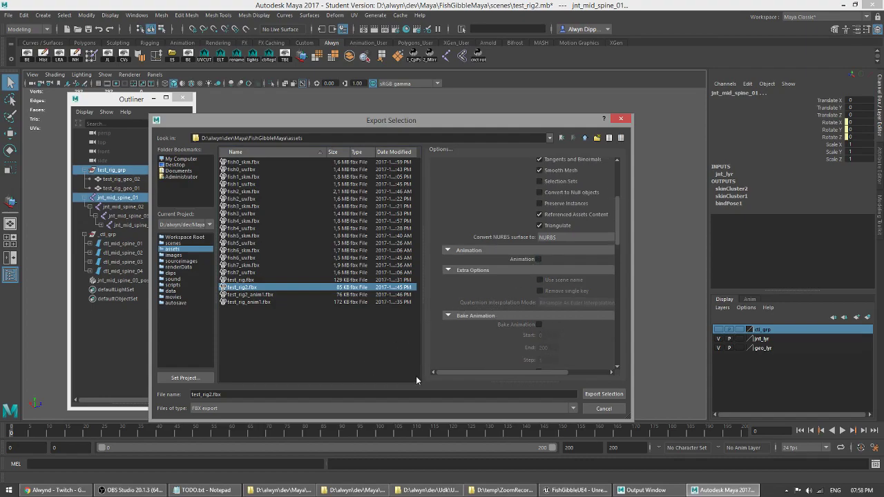
left_click(601, 397)
left_click(380, 282)
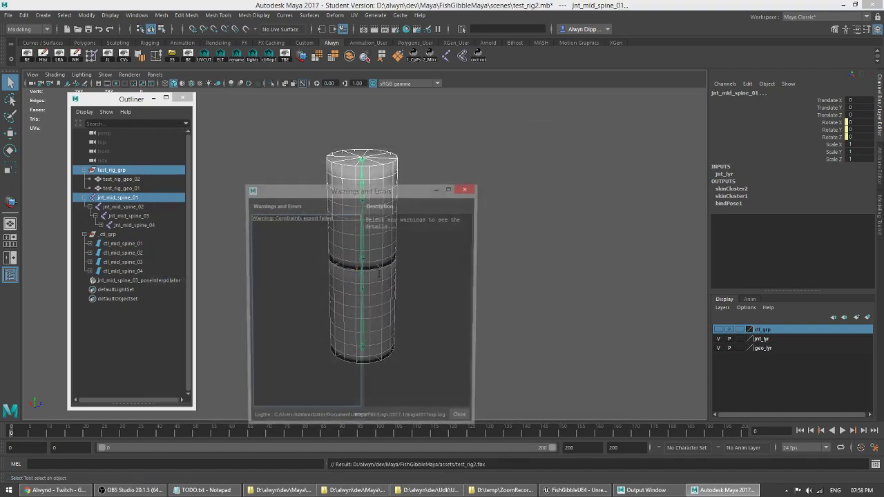
left_click(463, 420)
Step: Switch to the Unreal Editor and bring test_rig2.fbx from the FishGibbleMaya assets folder into the testrig content folder
key("alt+Tab")
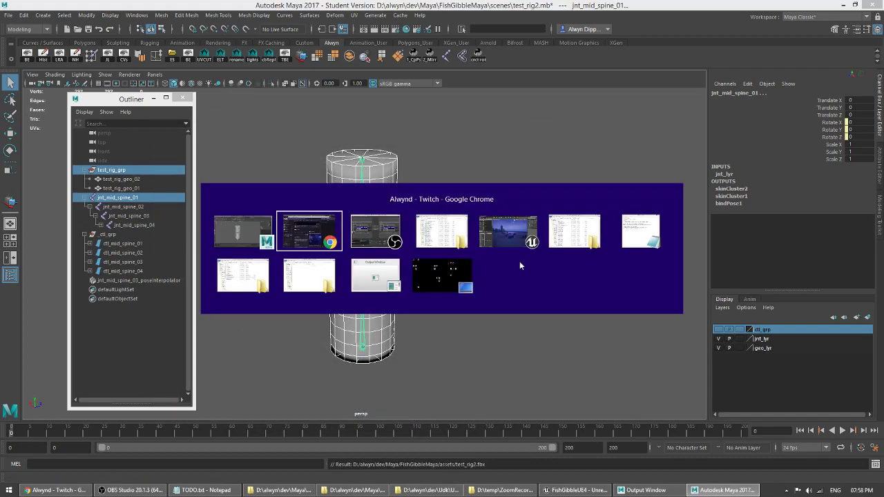
left_click(529, 238)
key("alt+Tab")
key("alt+Tab")
key("alt+Tab")
key("alt+Tab")
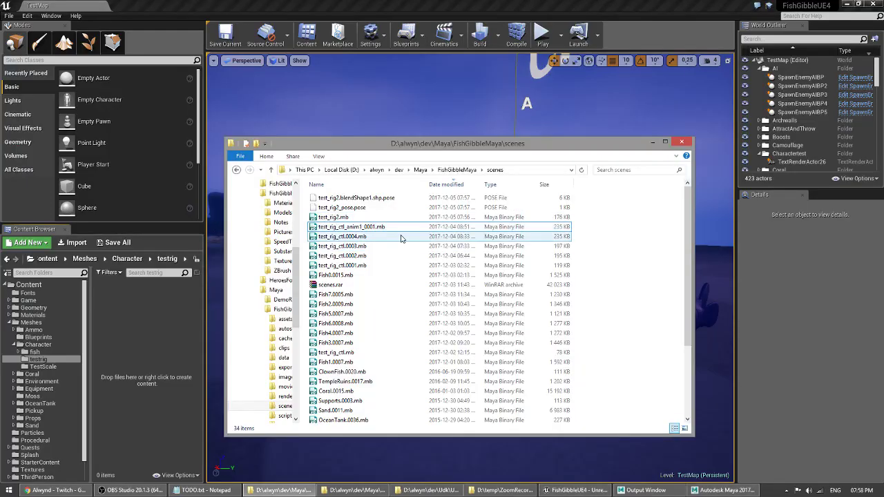
left_click(346, 219)
key("alt+Tab")
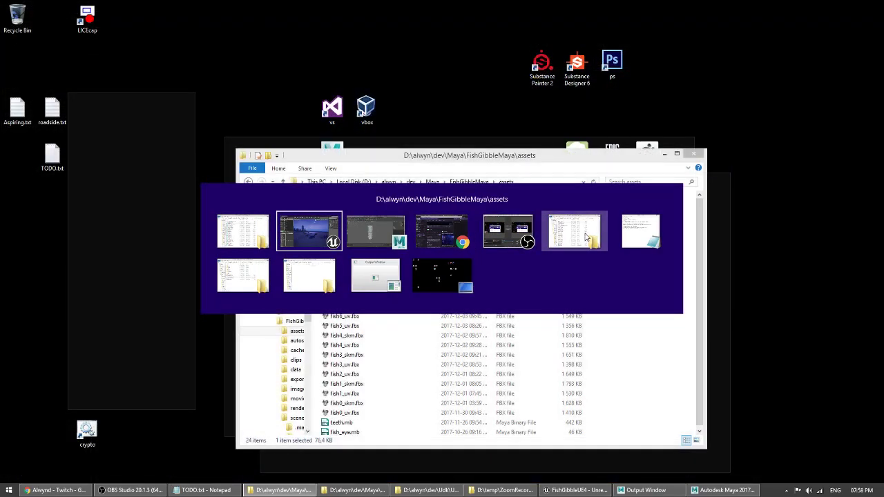
left_click(261, 234)
left_click(353, 211)
left_click_drag(353, 211, 138, 309)
key("alt+Tab")
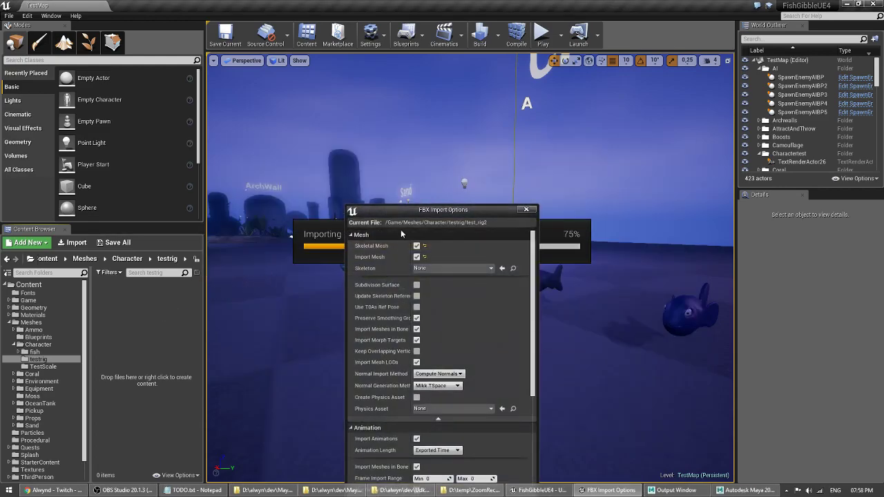
Step: Import test_rig2 as a skeletal mesh with Import Morph Targets and Import Animations enabled
left_click(327, 332)
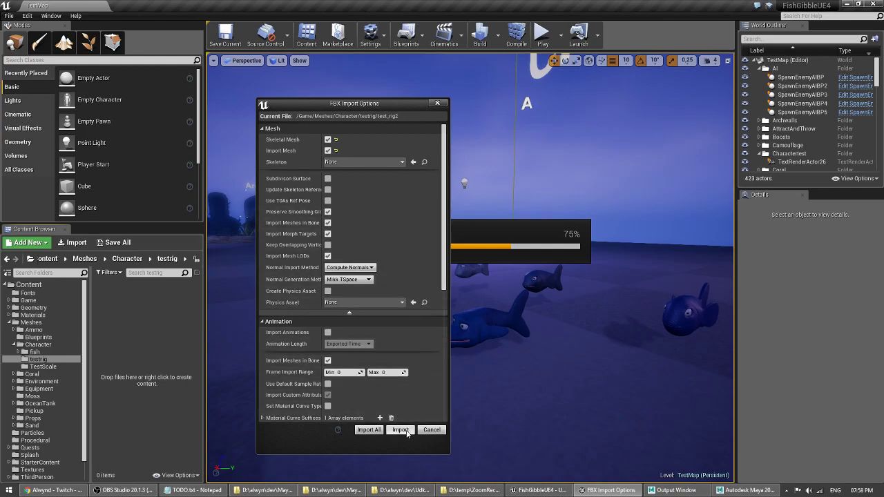
left_click(328, 333)
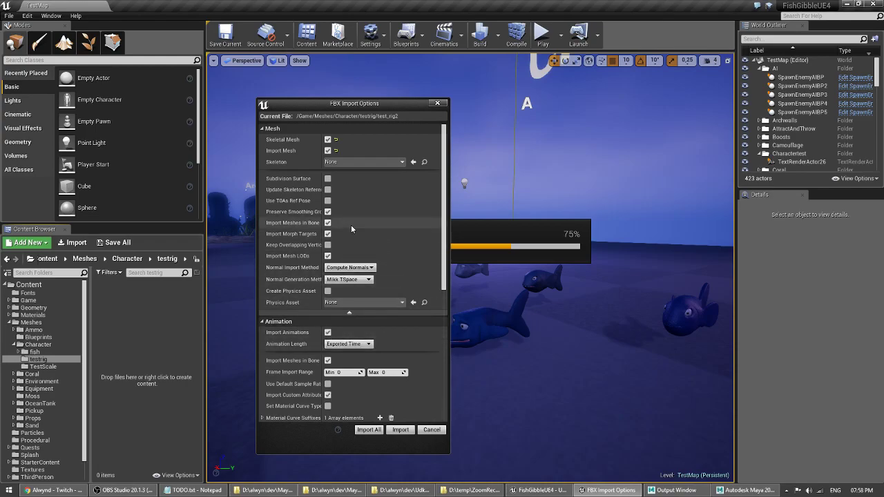
left_click(401, 430)
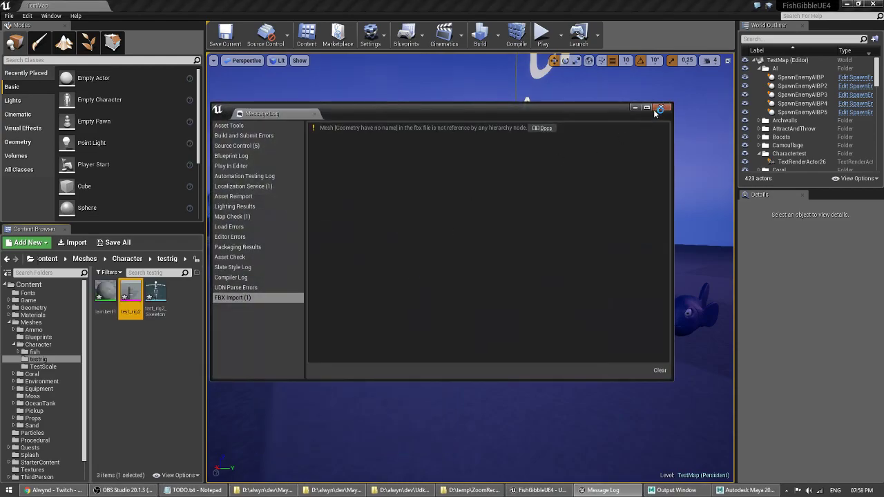
Step: Close the FBX import message log and save the imported lambert1, test_rig2 and test_rig2_Skeleton assets
left_click(661, 108)
left_click(105, 293)
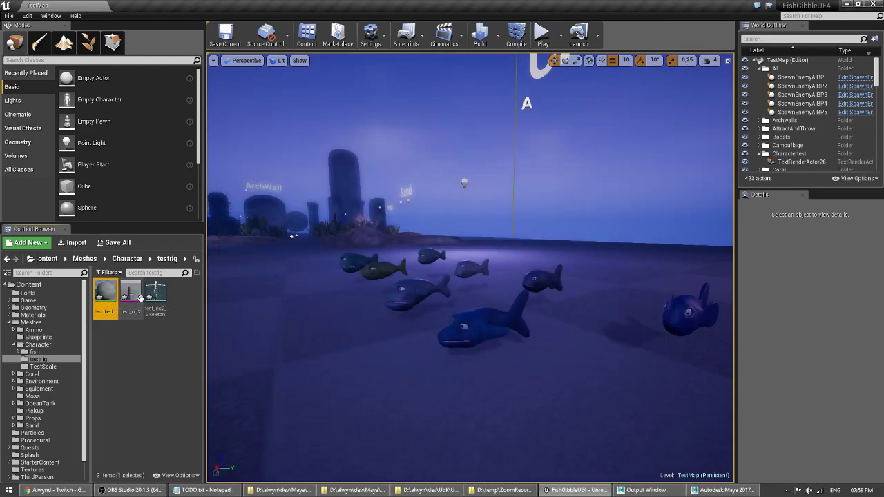
left_click(155, 293, "shift")
key("ctrl+s")
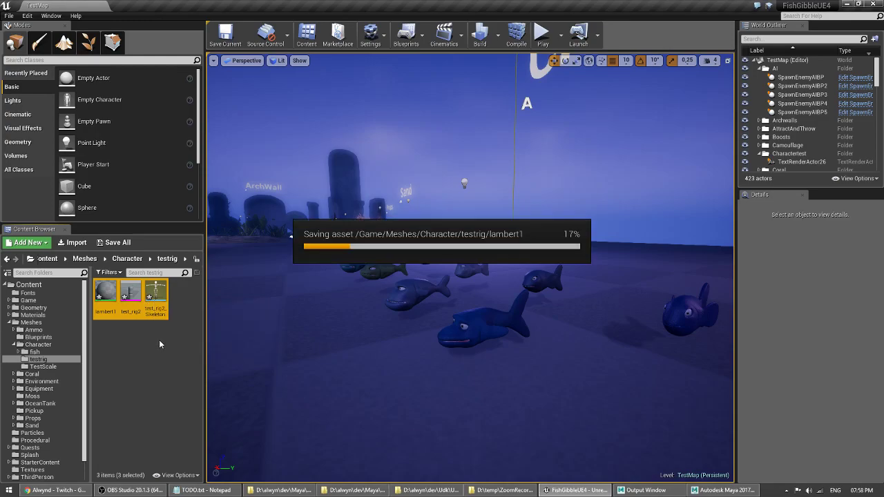
Step: Open the test_rig2 skeletal mesh to check its morph target list, close it and select test_rig2_Skeleton
double_click(137, 296)
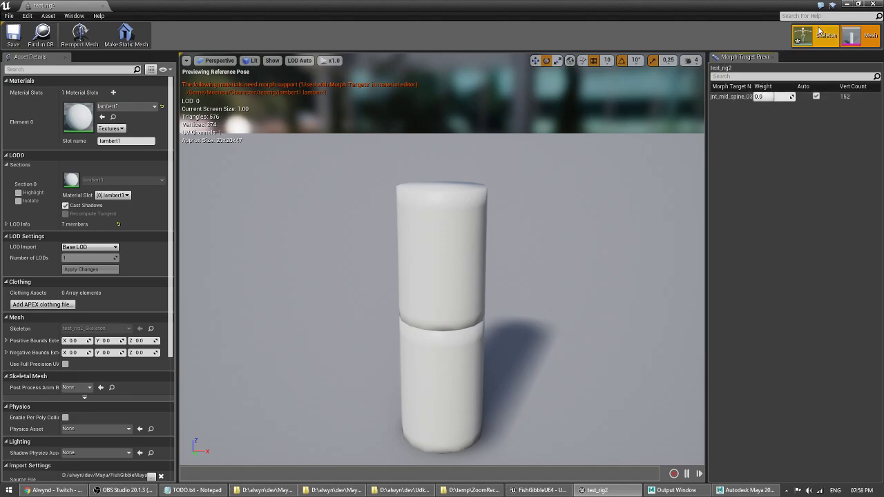
left_click(878, 3)
left_click(153, 294)
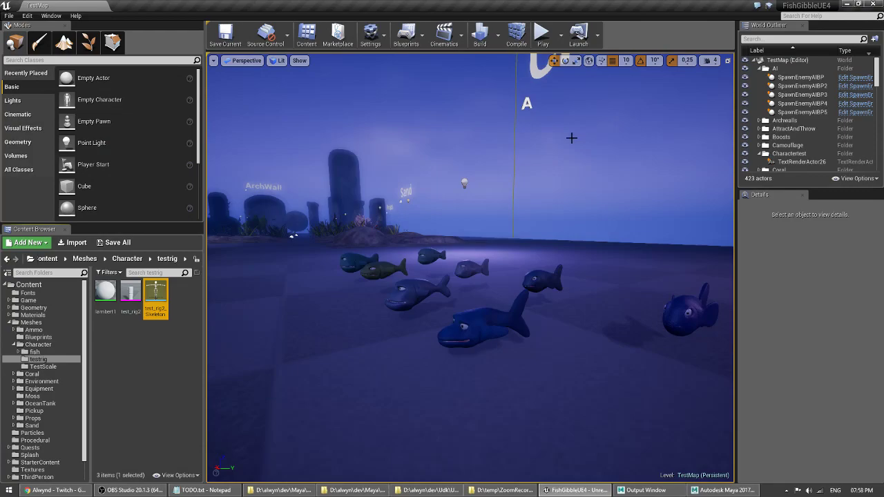
Step: Switch to Maya, review the Animation and Deformed Models settings of the FBX selection export, cancel it and return to the Unreal Editor
key("alt+Tab")
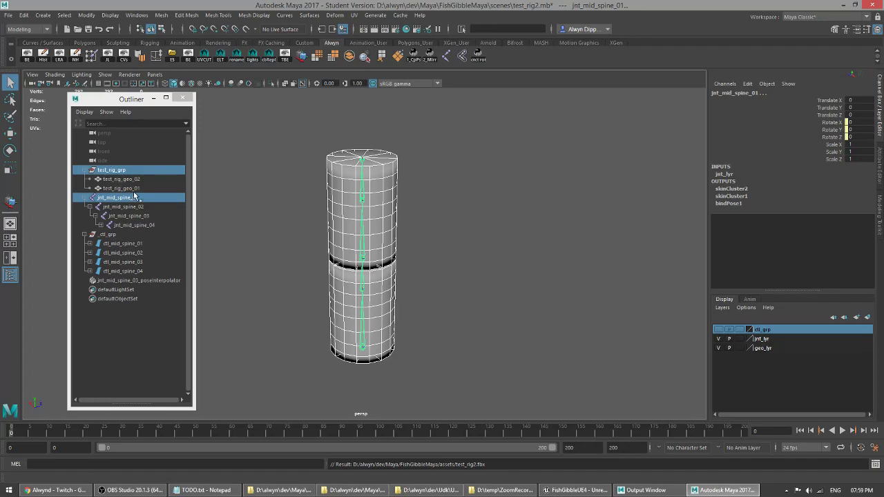
left_click(172, 60)
scroll(500, 240, "down", 5)
scroll(532, 277, "down", 4)
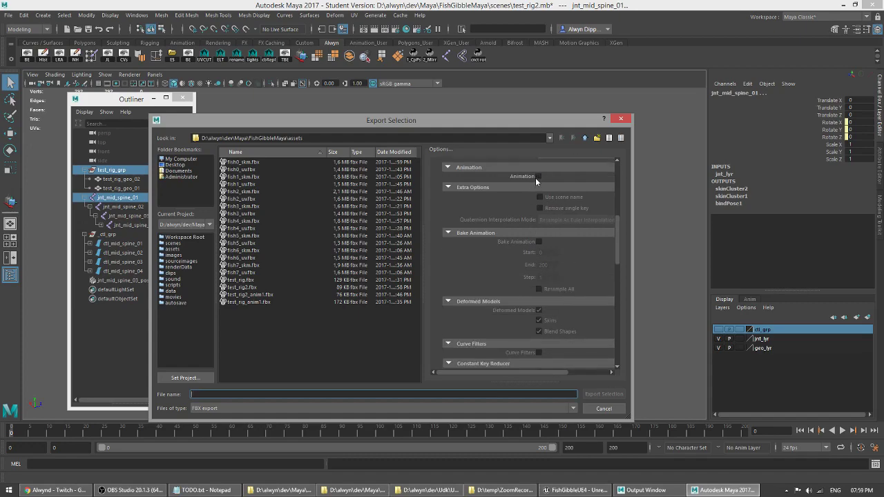
scroll(561, 271, "down", 3)
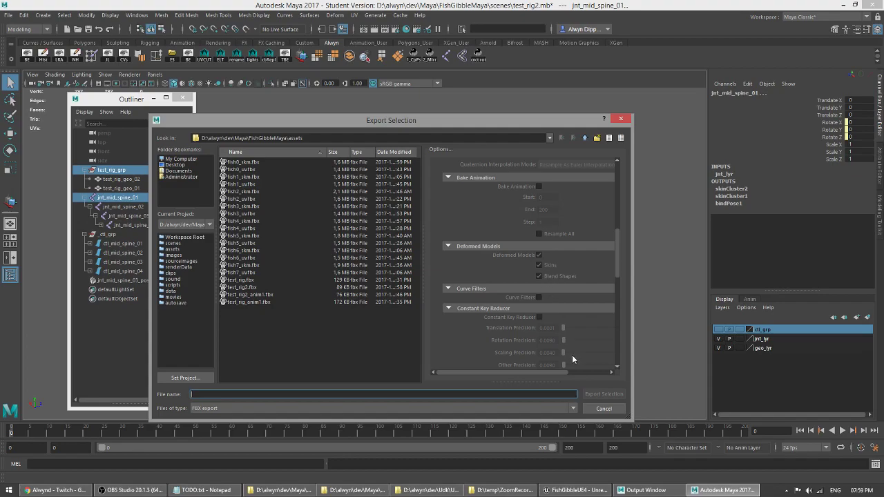
left_click(604, 409)
key("alt+Tab")
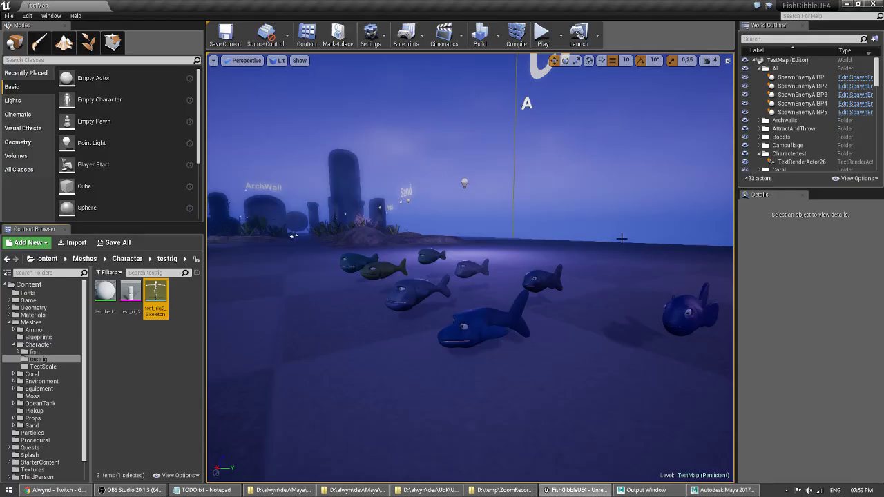
Step: Check test_rig2.fbx in the assets folder window, review the morph targets of the test_rig2 skeletal mesh and close it
key("alt+Tab")
key("Tab")
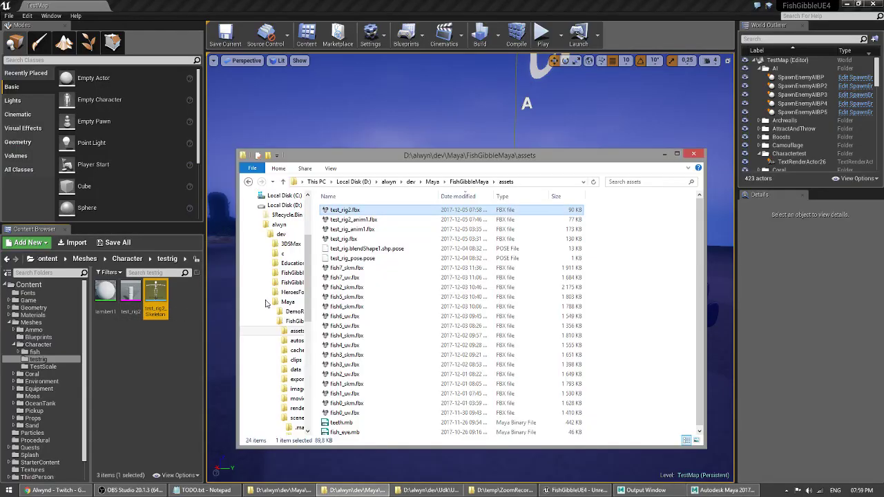
left_click(131, 292)
double_click(131, 291)
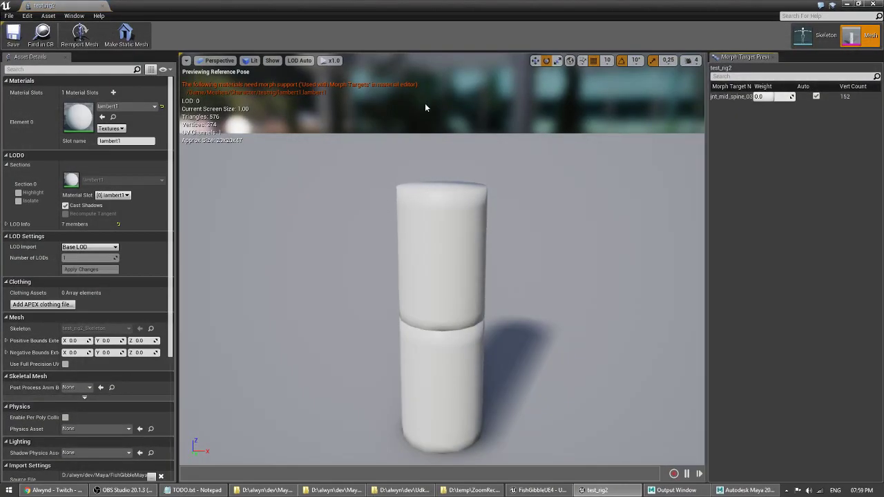
left_click(871, 4)
Step: Delete lambert1, test_rig2 and test_rig2_Skeleton from the testrig content folder
left_click(96, 300)
left_click(150, 295, "shift")
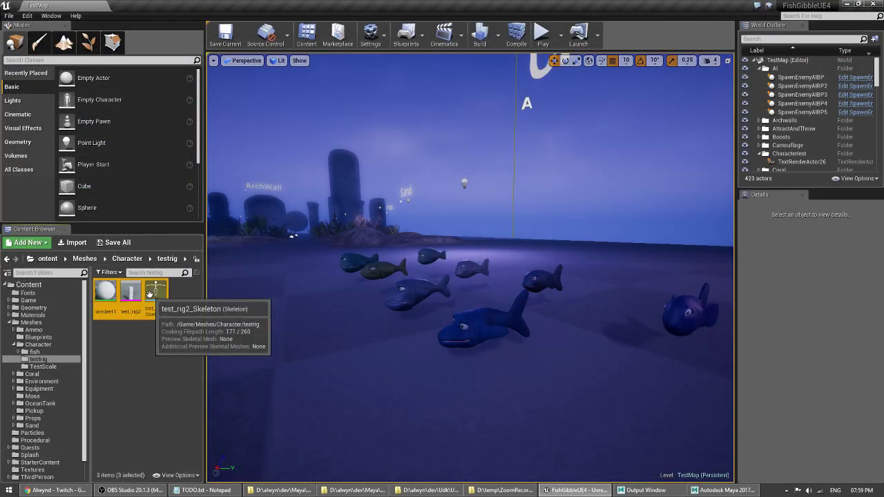
key("Delete")
left_click(377, 393)
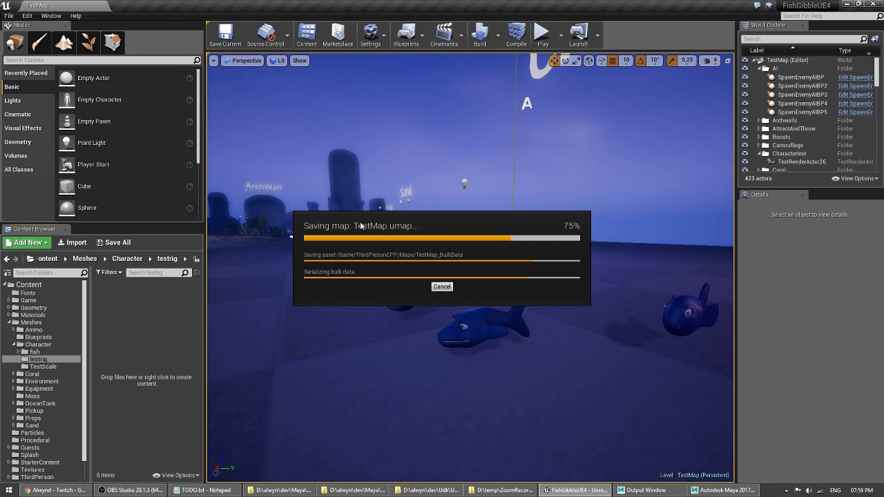
Step: Bring test_rig2.fbx into the testrig folder and import it with Import Morph Targets enabled and Import Animations disabled
key("alt+Tab")
left_click_drag(356, 210, 131, 305)
key("alt+Tab")
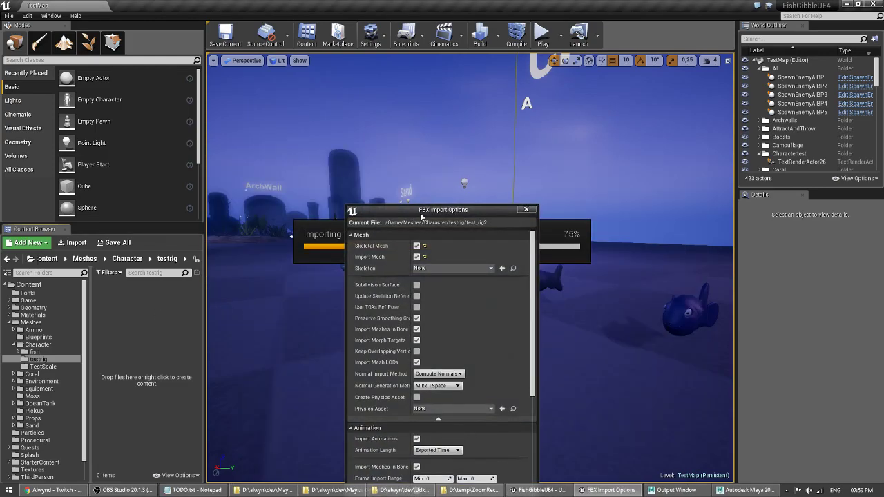
left_click(360, 327)
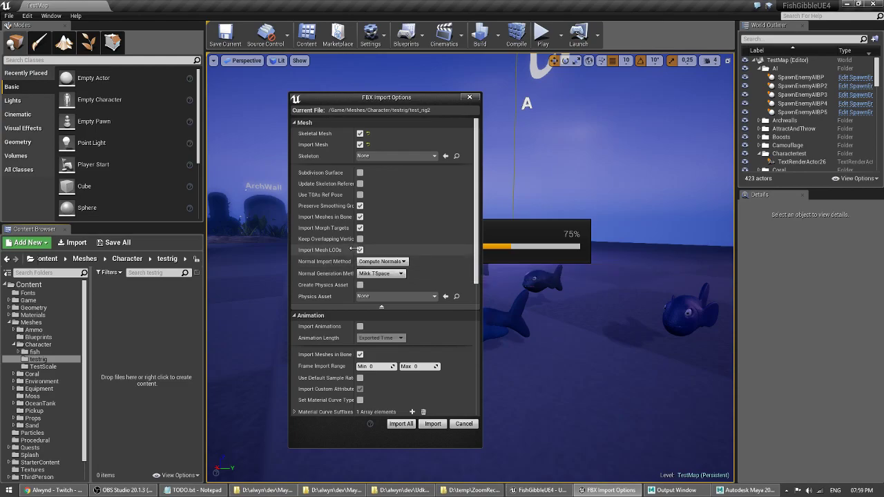
left_click(360, 229)
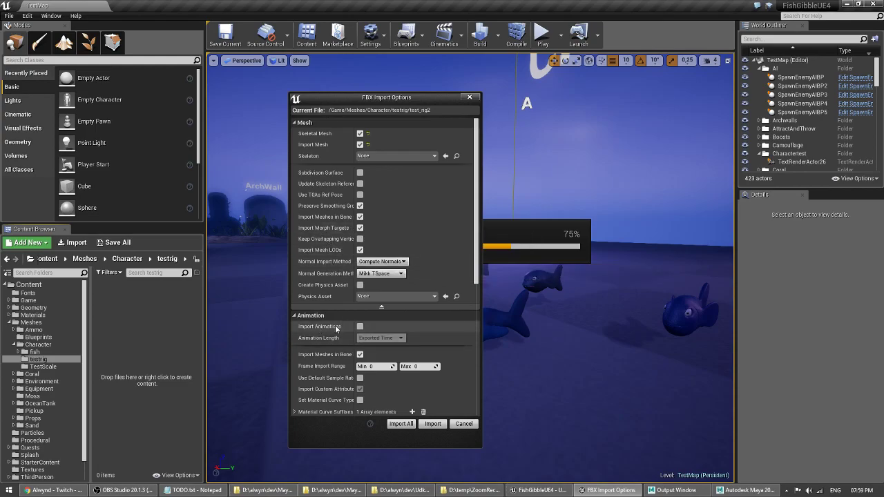
left_click(444, 423)
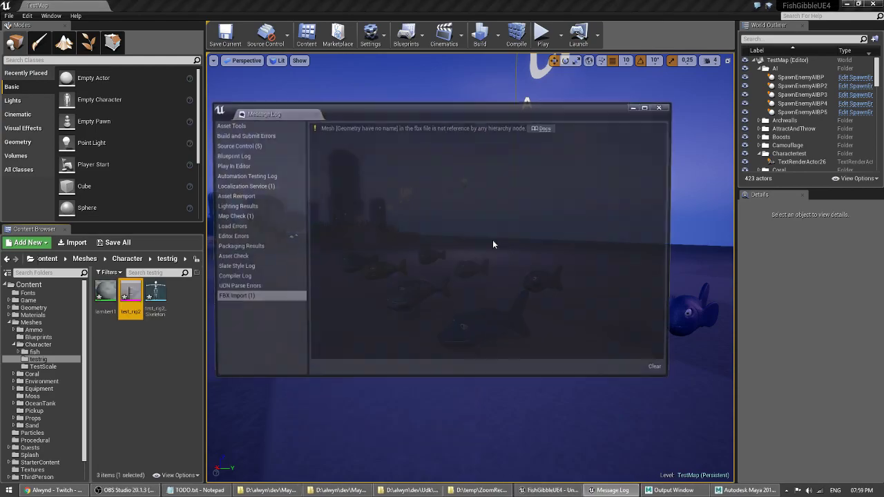
Step: Close the message log and save the three newly imported test_rig2 assets
left_click(661, 108)
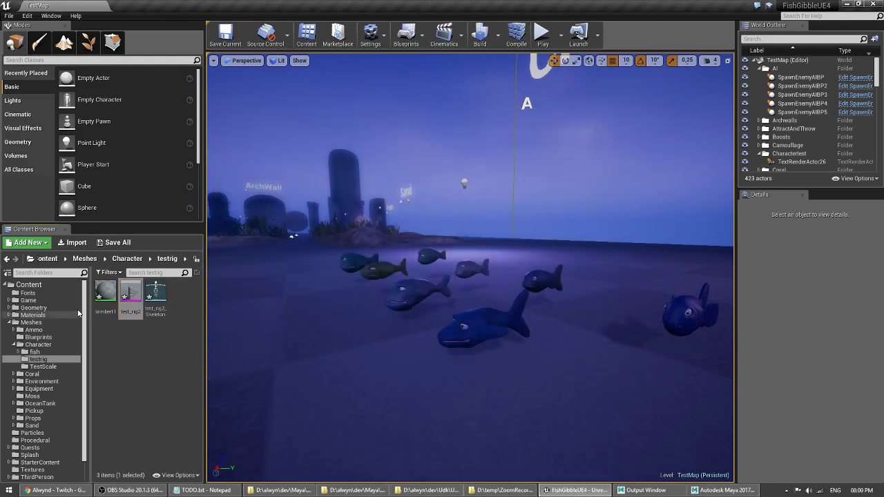
left_click(106, 290)
left_click(157, 289, "shift")
key("ctrl+s")
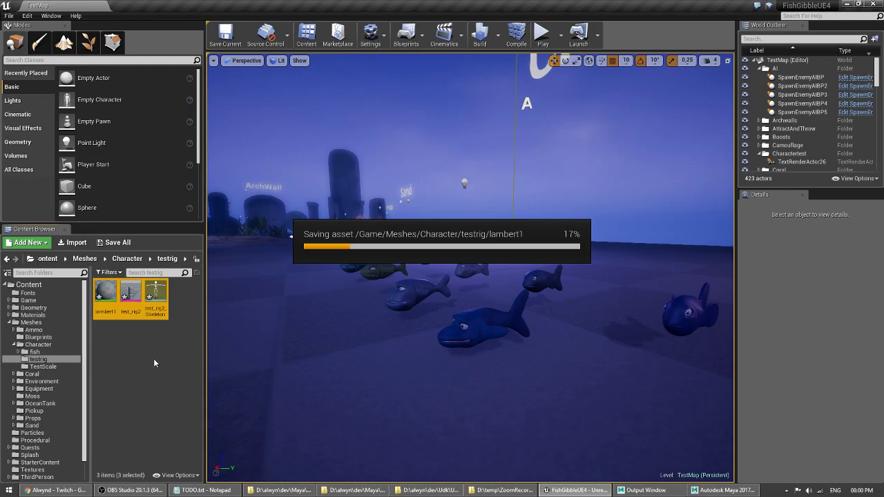
Step: Examine the morph target list of the test_rig2 skeletal mesh imported without animations, then close the mesh
left_click(132, 293)
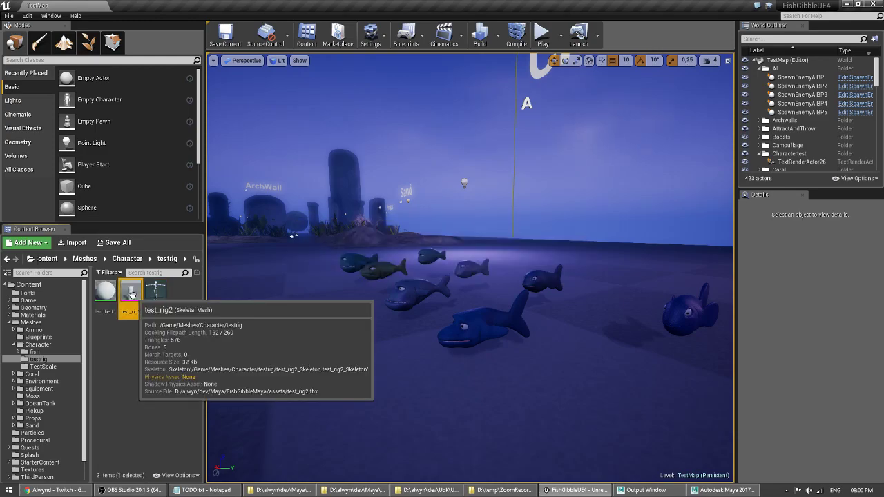
double_click(132, 293)
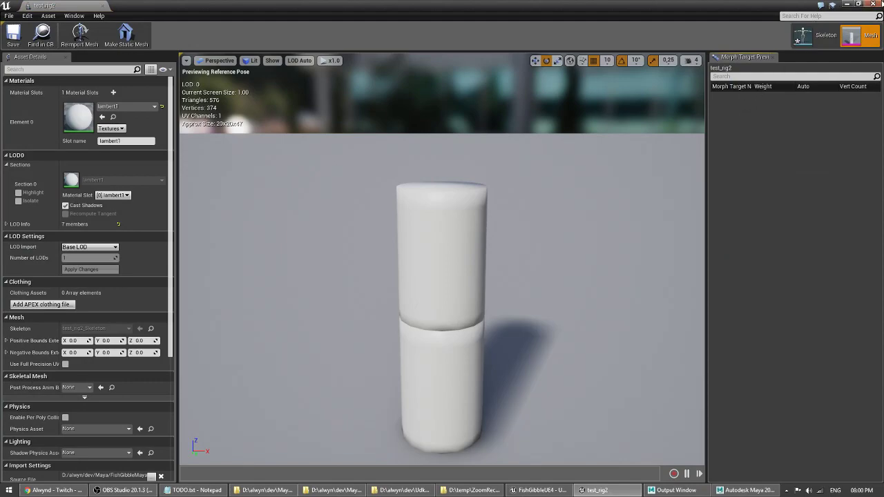
left_click(881, 3)
Step: Delete test_rig2, its skeleton and the lambert1 material from the testrig content folder
left_click(157, 295)
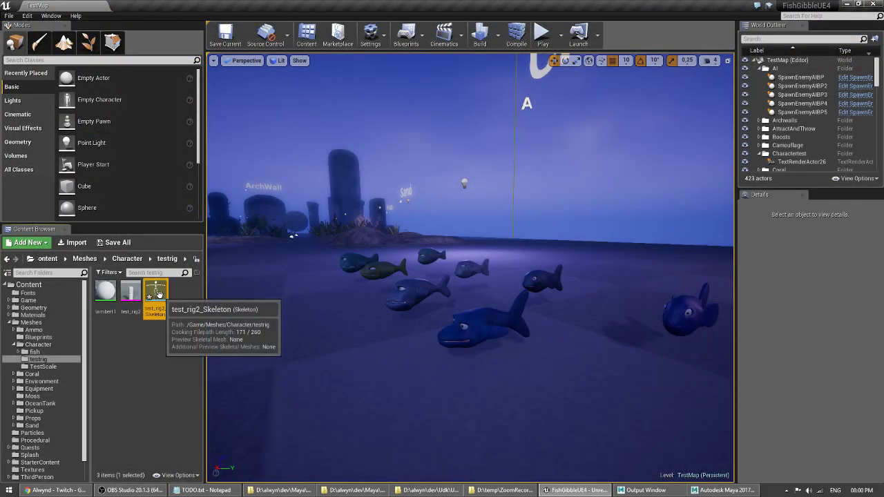
left_click(110, 296, "shift")
key("Delete")
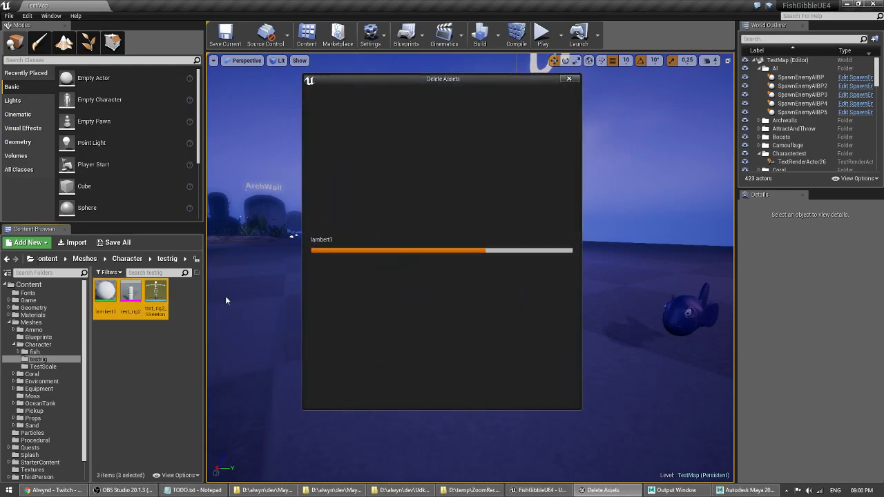
left_click(368, 392)
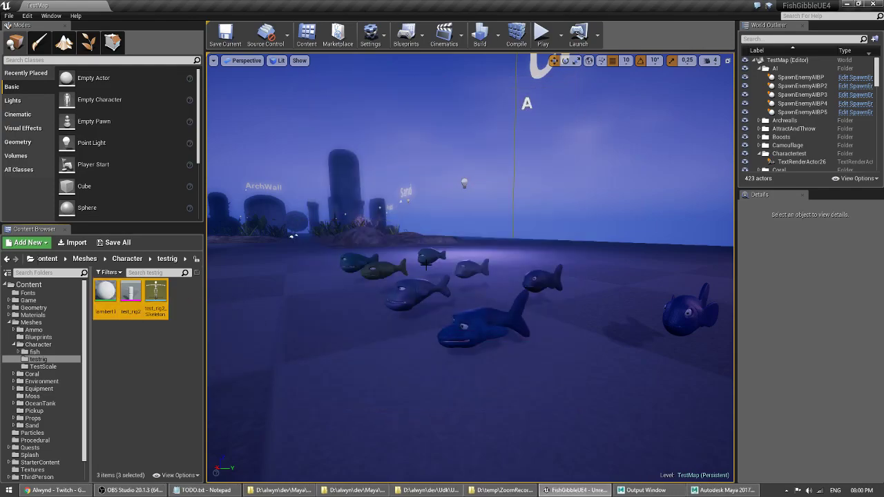
Step: Switch to Maya, recheck the animation settings in the FBX export options, cancel the export and return to the Unreal Editor
key("alt+Tab")
key("alt+Tab")
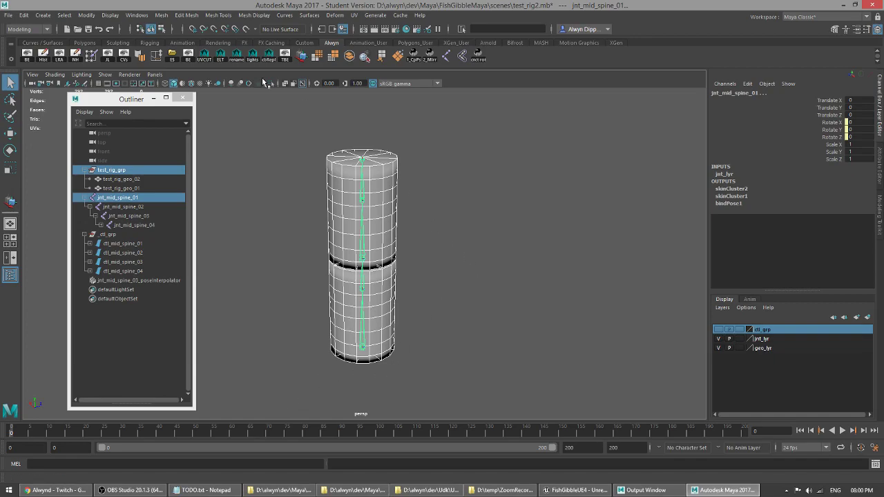
left_click(173, 57)
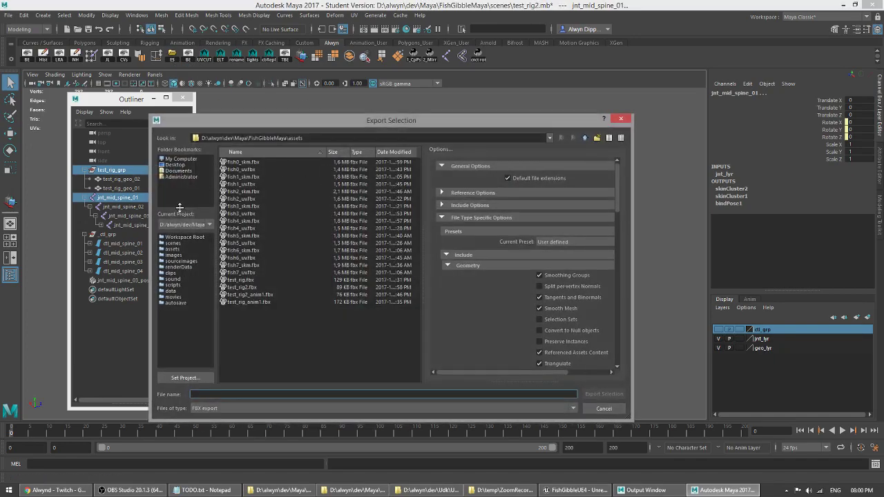
scroll(590, 286, "down", 5)
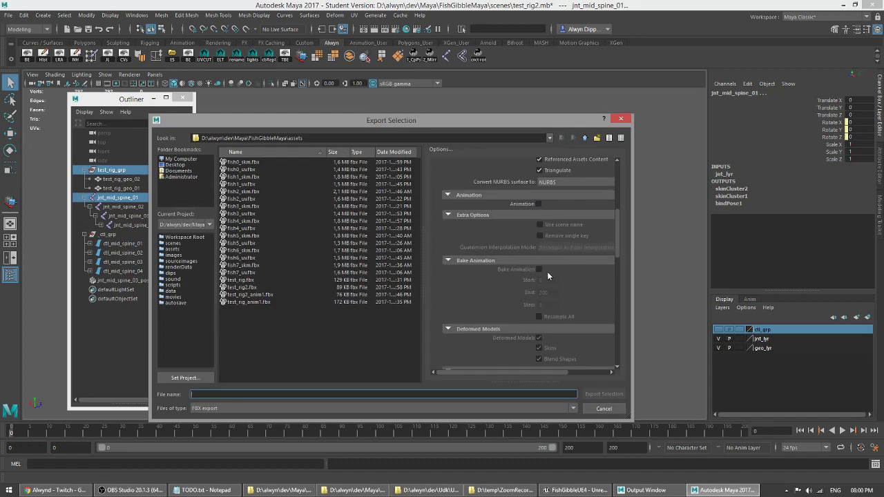
left_click(603, 409)
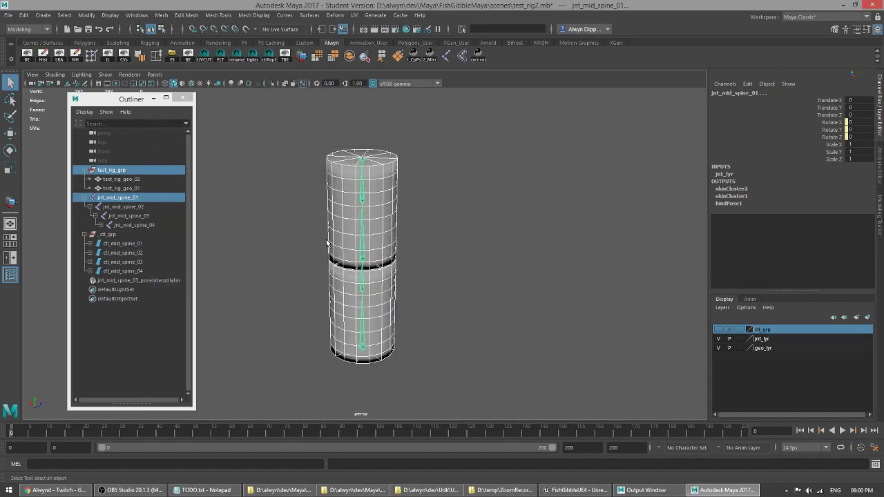
key("alt+Tab")
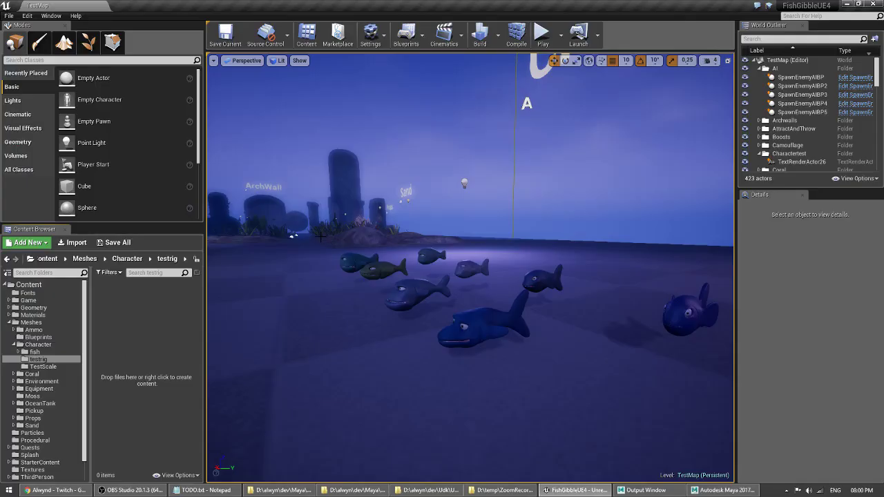
Step: Bring test_rig2.fbx into the testrig folder again and import it with both Import Morph Targets and Import Animations enabled
key("alt+Tab")
left_click_drag(356, 211, 115, 304)
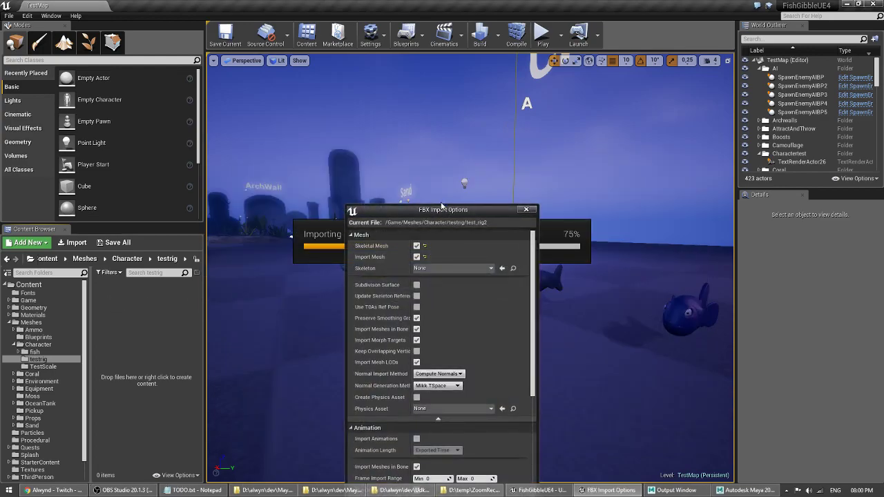
left_click_drag(389, 123, 382, 92)
left_click(357, 322)
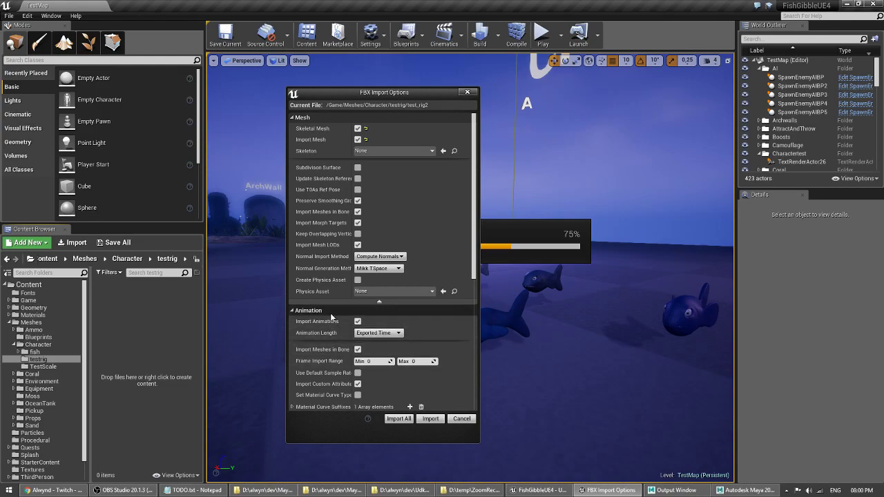
left_click(431, 419)
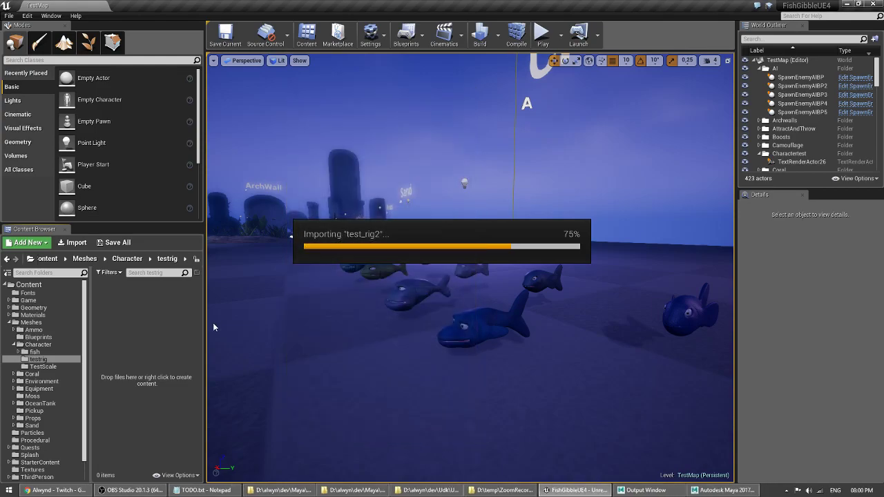
Step: Close the message log and save the reimported lambert1, test_rig2 and test_rig2_Skeleton assets
left_click(661, 107)
left_click(106, 293)
left_click(157, 290, "shift")
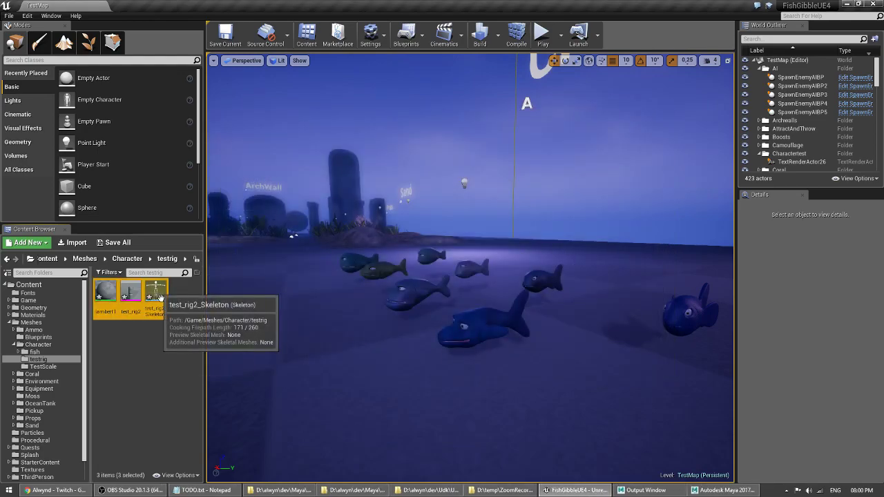
key("ctrl+s")
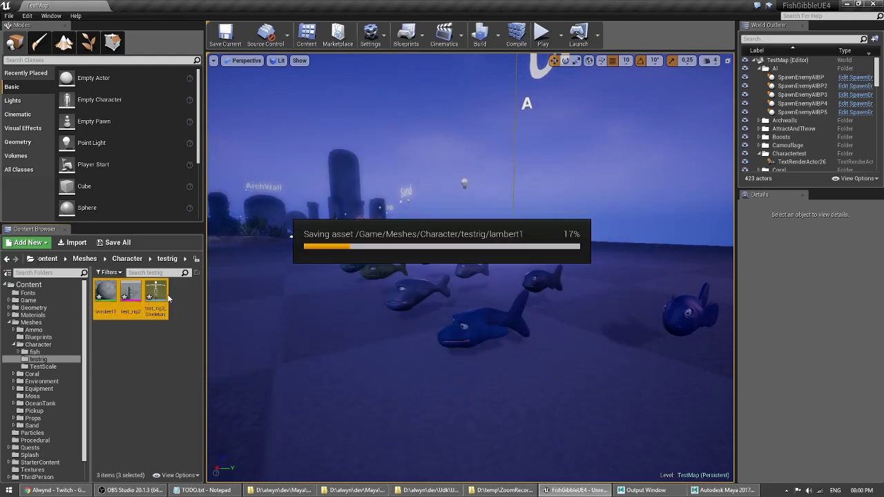
Step: Open the test_rig2 skeletal mesh and locate its lambert1 material in the content folder
double_click(131, 294)
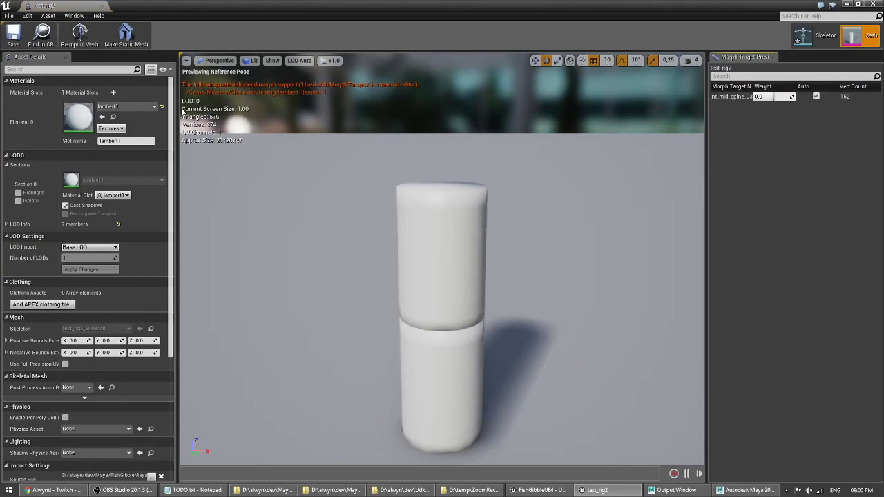
left_click(113, 117)
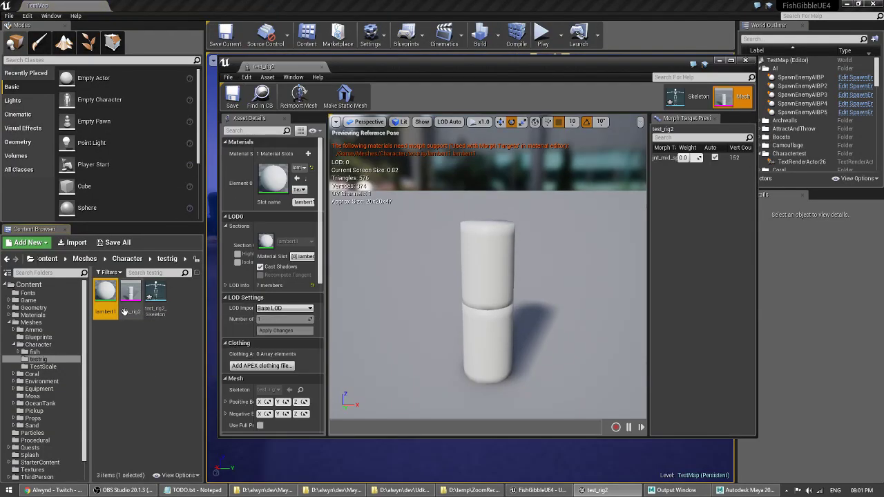
Step: Open the lambert1 material, enable its Used with Morph Targets usage, save it and close the material
double_click(105, 292)
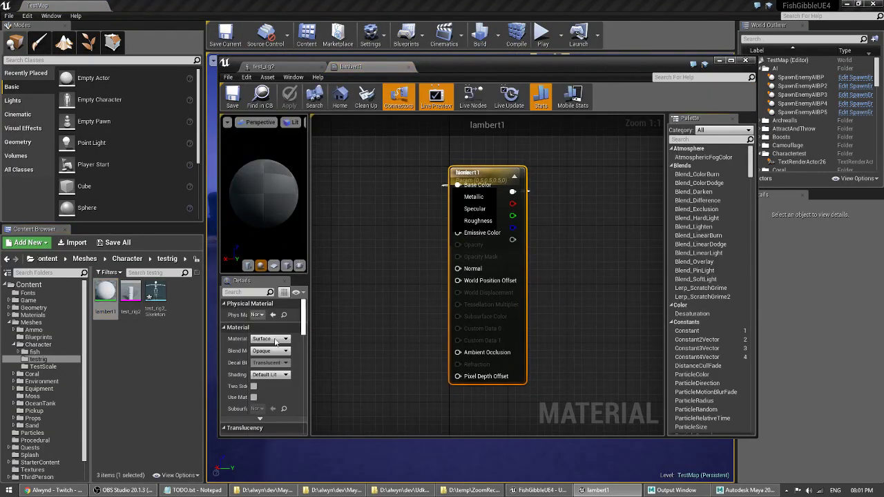
double_click(477, 60)
scroll(96, 406, "down", 10)
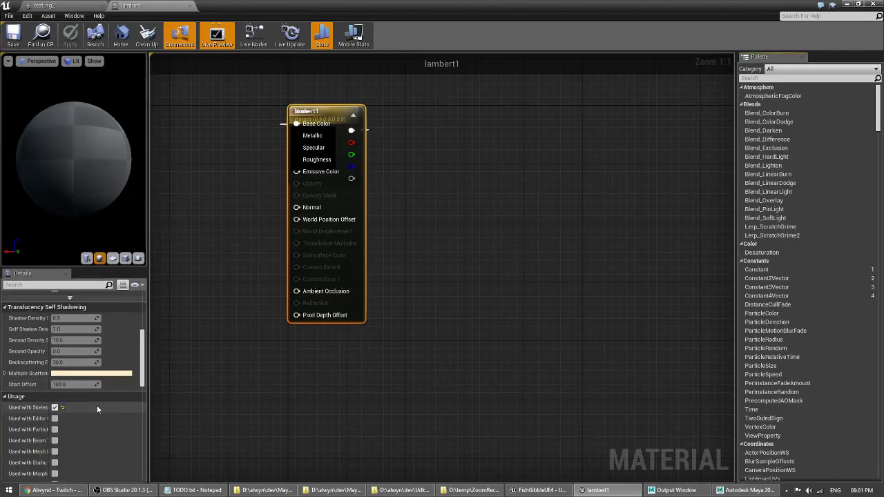
left_click(55, 356)
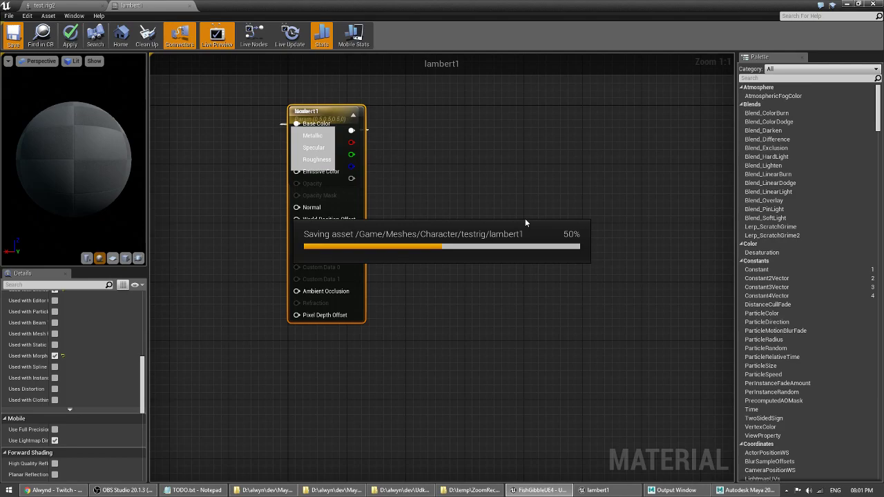
left_click(191, 6)
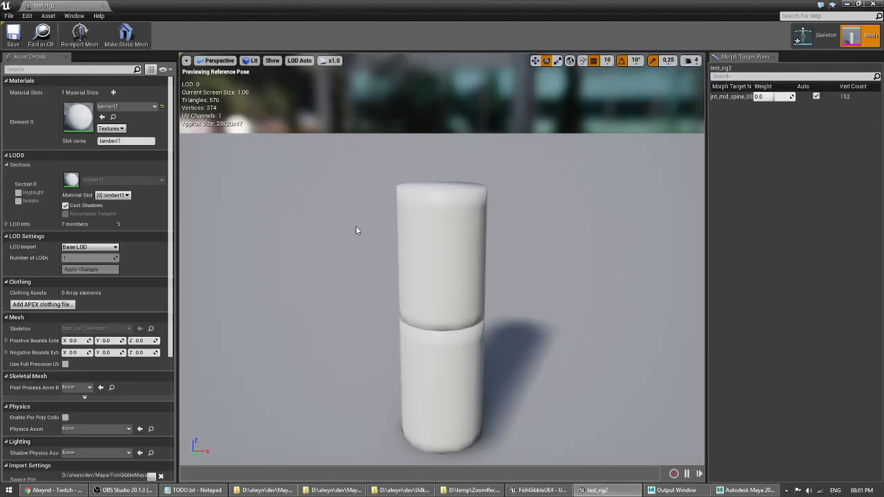
Step: Preview the jnt_mid_spine_03 morph target at weight 0.64, reset it to 0 and close the test_rig2 mesh editor
mouse_move(773, 97)
left_mouse_down()
mouse_move(801, 97)
mouse_move(770, 97)
mouse_move(795, 97)
mouse_move(783, 99)
left_mouse_up()
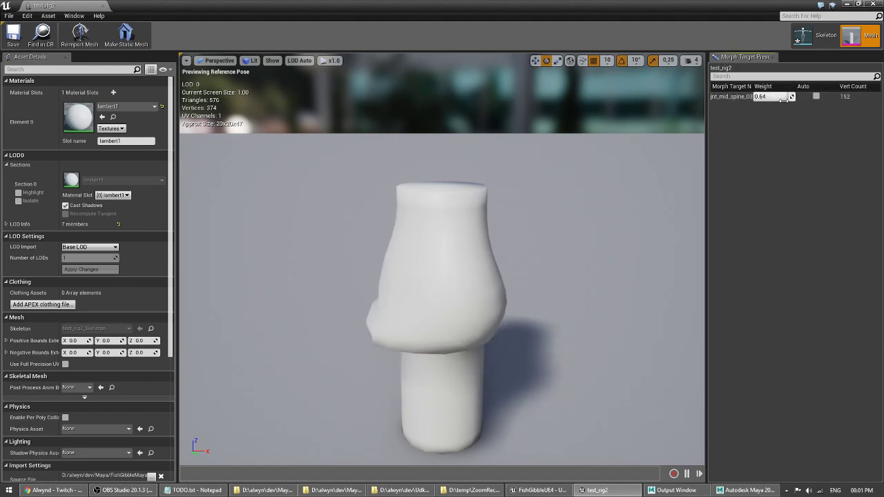
left_click(791, 97)
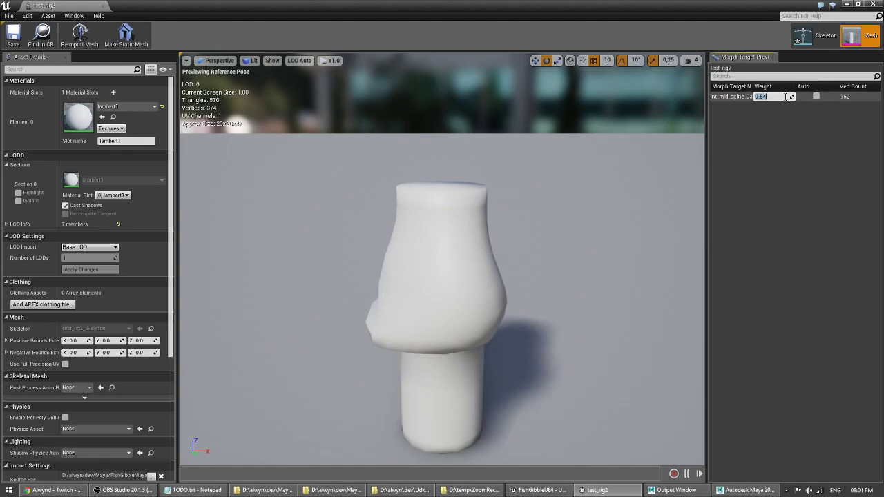
type("0")
key("Return")
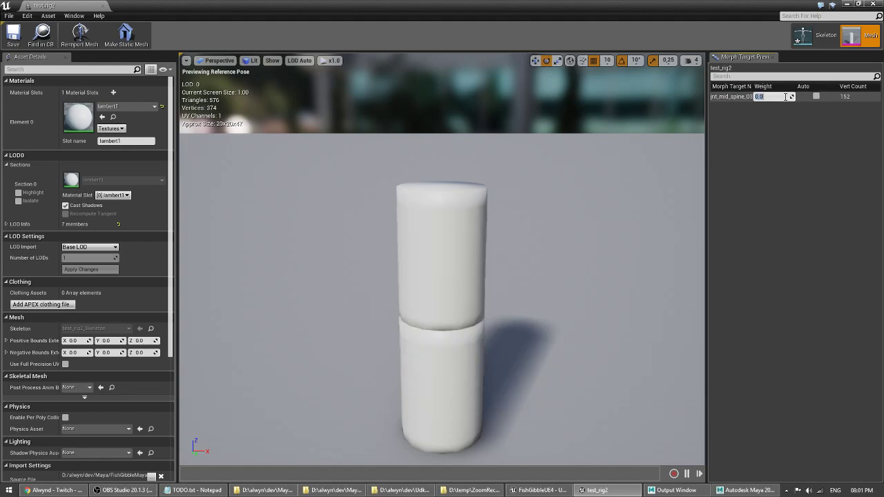
left_click(857, 4)
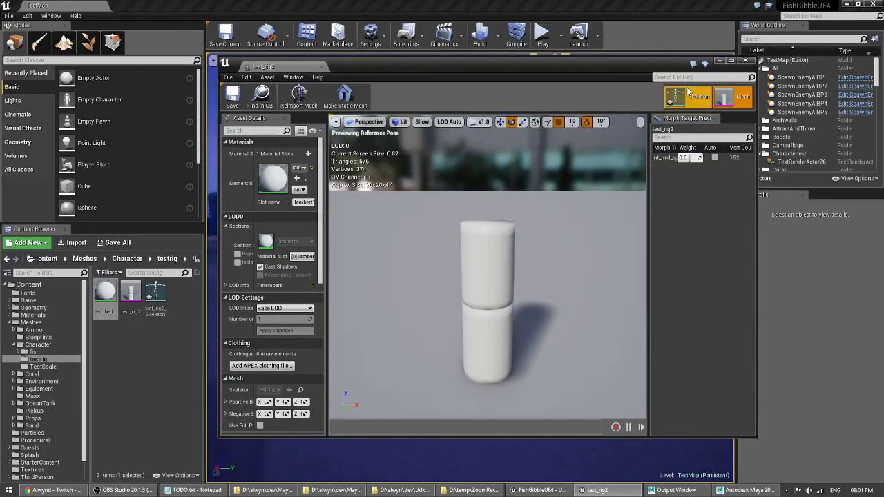
left_click(745, 61)
Step: Switch to Maya and select only the jnt_mid_spine_01 joint chain, without the geometry group
left_click(155, 297)
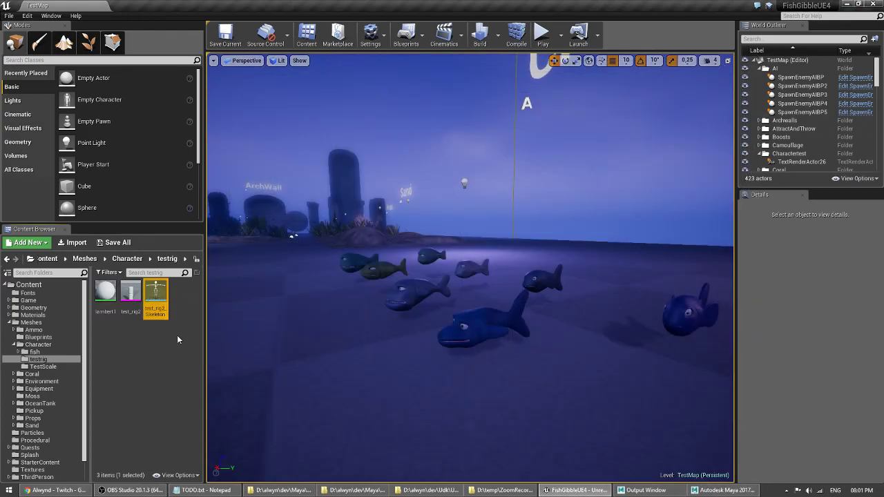
key("alt+Tab")
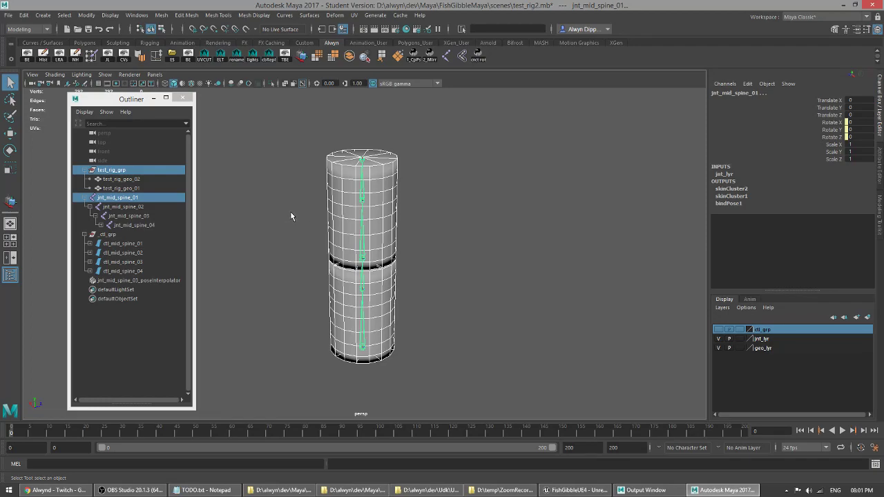
left_click(117, 170)
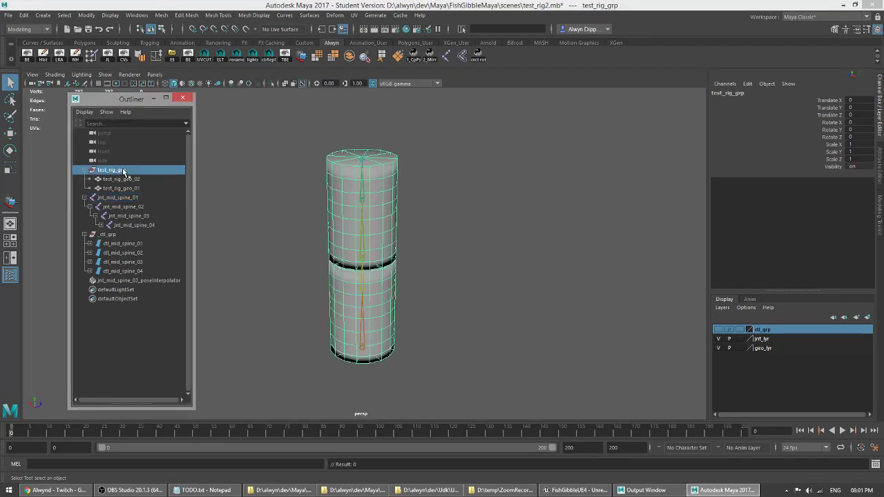
left_click(121, 199)
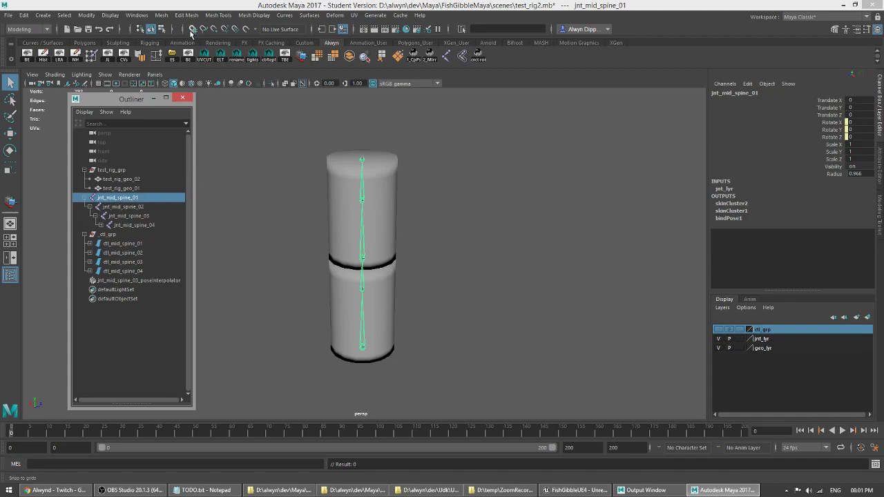
Step: Export the selected joints over test_rig2_anim1.fbx with Animation and Bake Animation enabled for frames 0 to 200, and dismiss the warnings
left_click(172, 55)
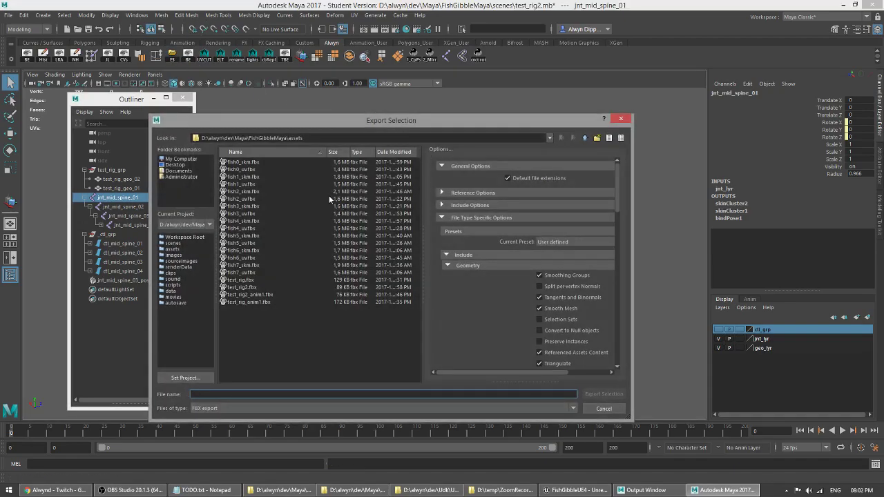
left_click(250, 295)
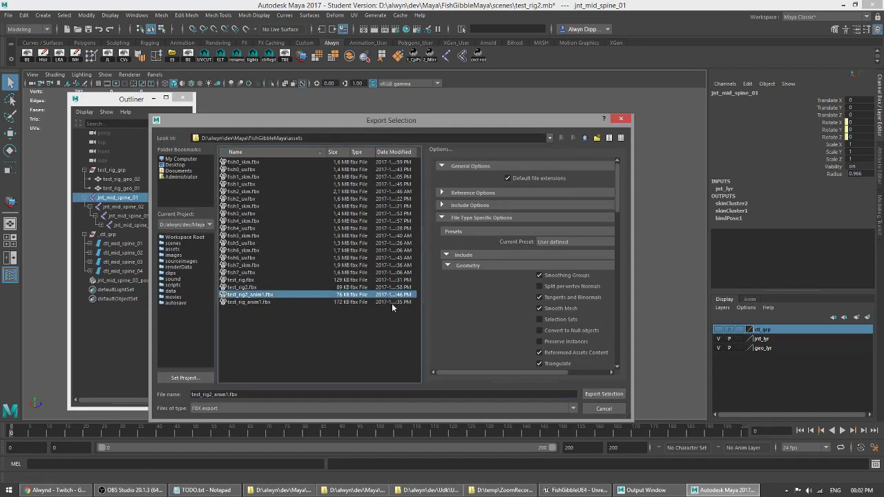
scroll(530, 310, "down", 5)
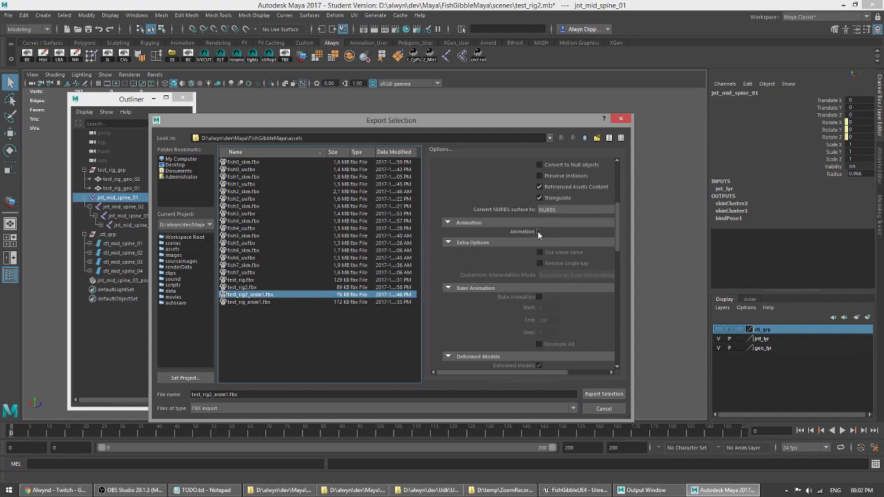
left_click(538, 232)
left_click(539, 297)
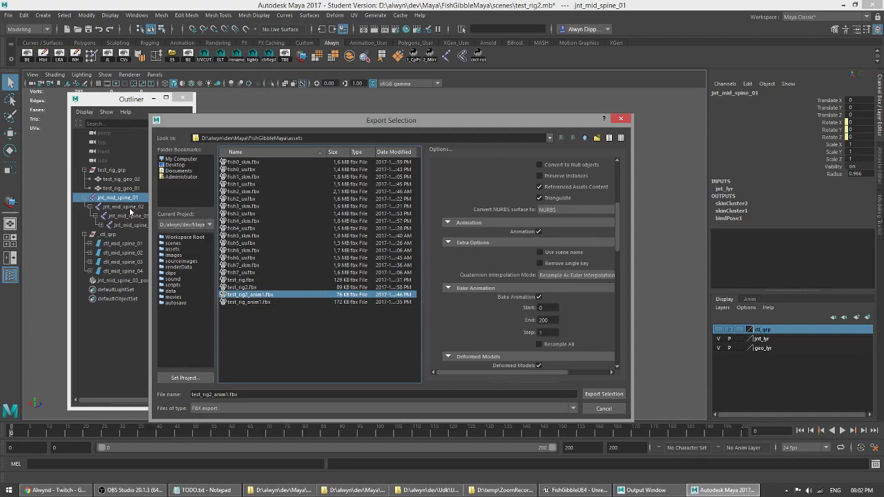
left_click(603, 394)
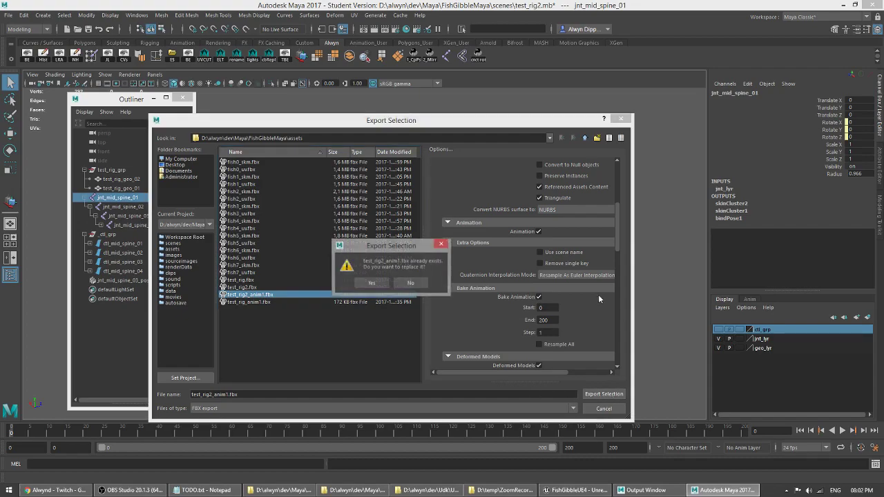
left_click(374, 284)
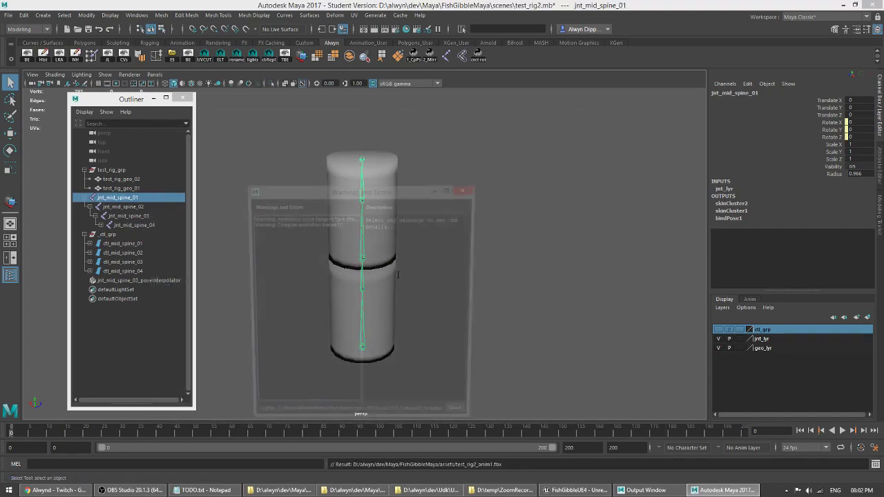
key("alt+Tab")
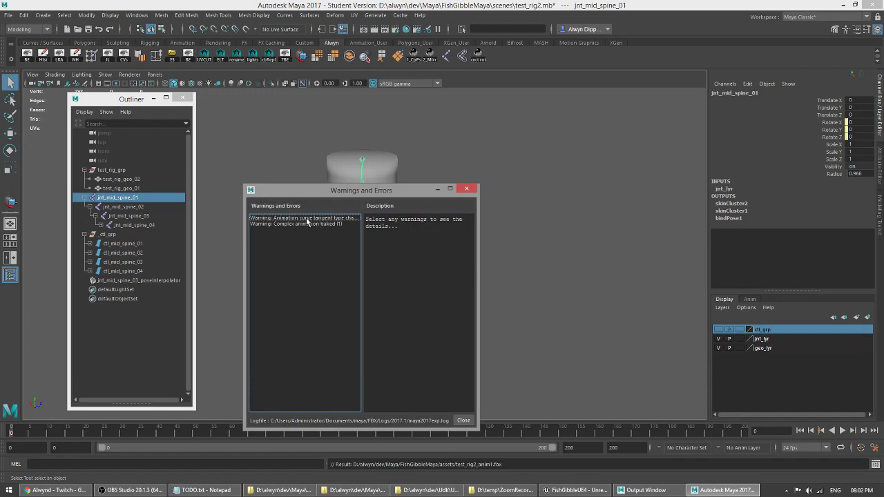
left_click(463, 420)
Step: Bring test_rig2_anim1.fbx from the assets folder into Unreal's testrig folder, import it on test_rig2_Skeleton and close the message log
key("alt+Tab")
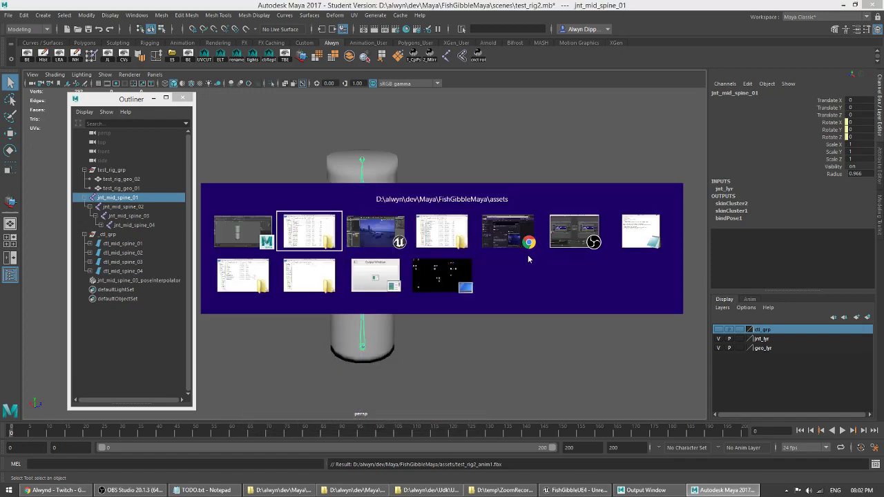
key("alt+Tab")
key("alt+Tab")
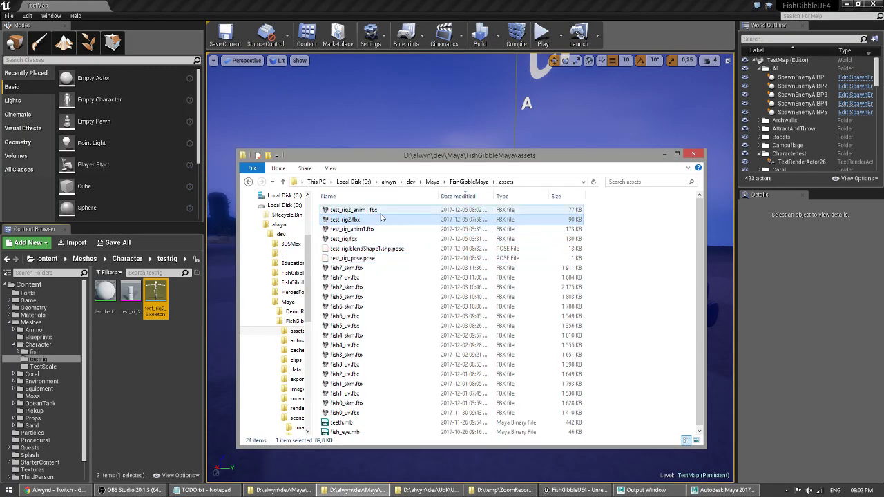
left_click_drag(356, 212, 138, 354)
key("alt+Tab")
left_click_drag(454, 212, 355, 113)
left_click(352, 146)
scroll(373, 276, "down", 2)
left_click(363, 321)
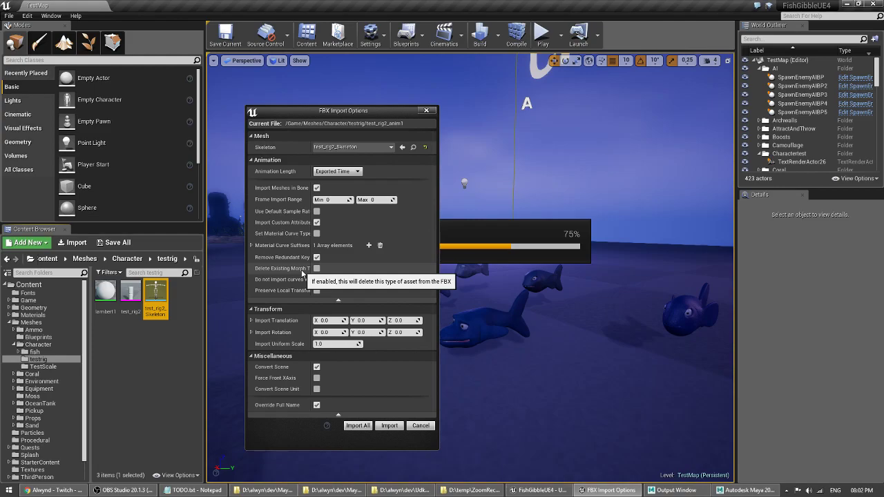
left_click(390, 426)
left_click(661, 107)
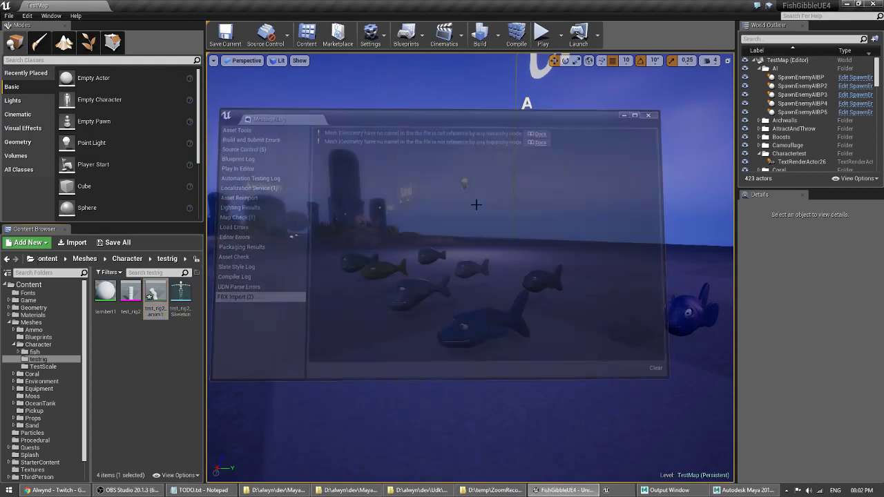
Step: Preview the imported test_rig2_anim1 animation sequence in its editor, and delete the asset from the testrig folder
left_click(153, 304)
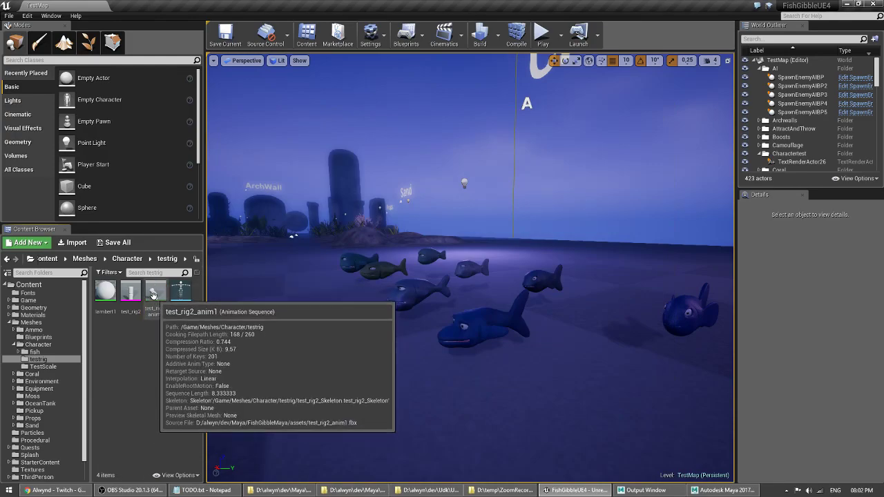
double_click(155, 295)
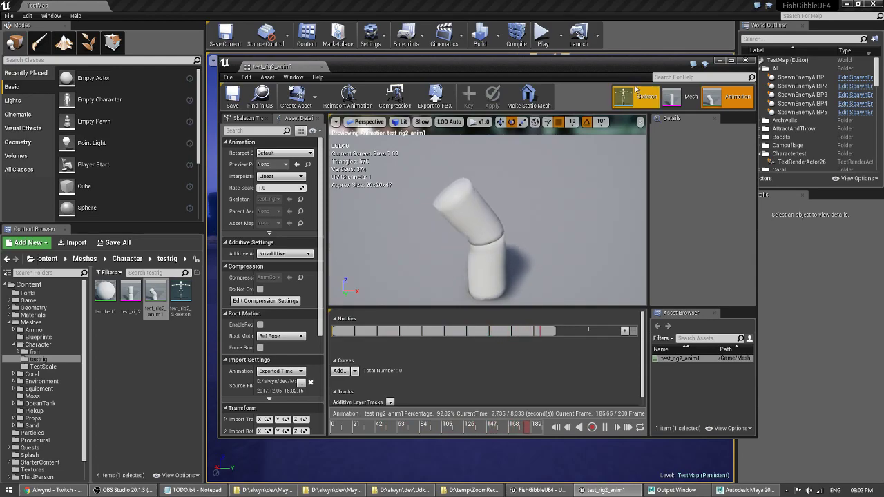
left_click(744, 60)
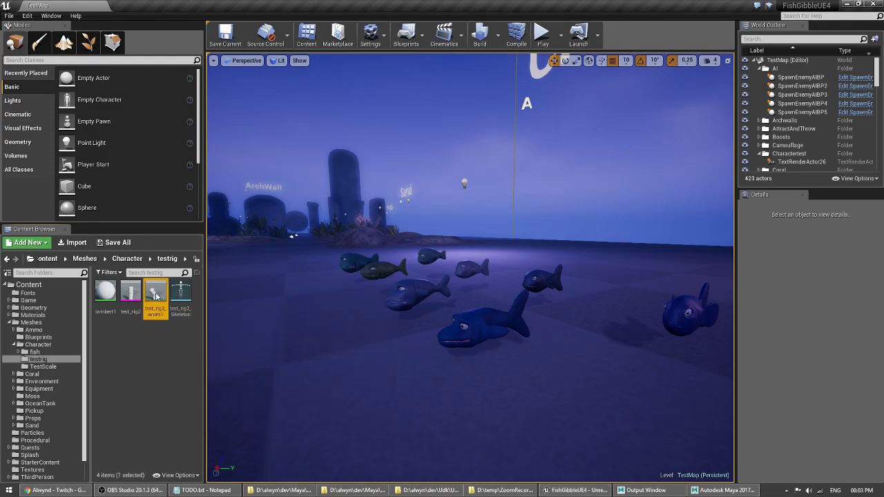
key("Delete")
left_click(376, 392)
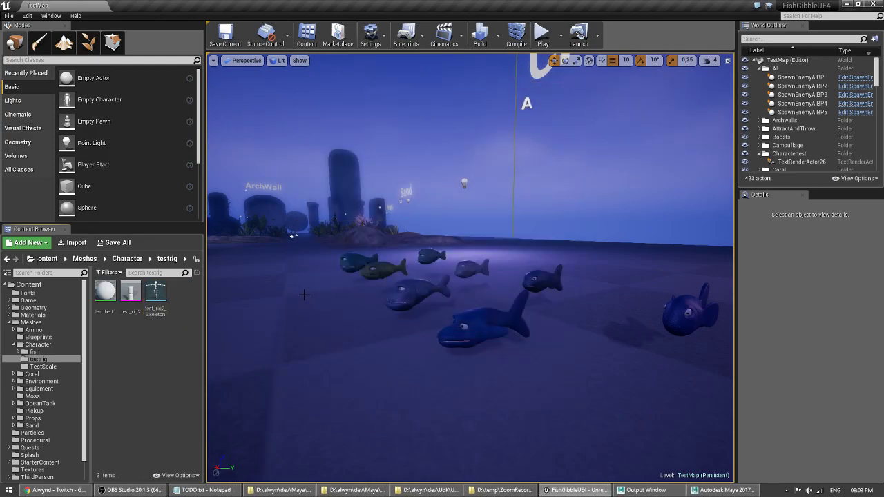
Step: Switch back to Maya, select test_rig_grp together with jnt_mid_spine_01 and return the timeline to frame 0
key("alt+Tab")
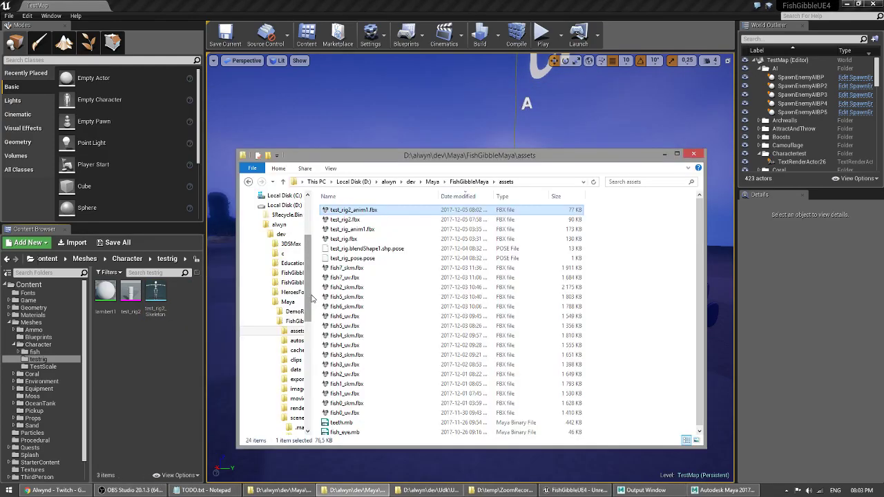
key("alt+Tab")
key("ctrl+s")
key("alt+Tab")
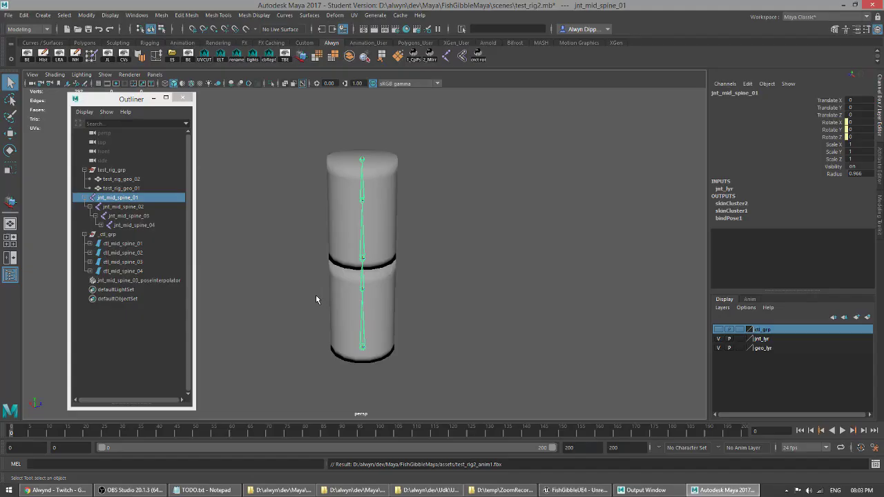
left_click(112, 170)
left_click(132, 199, "ctrl")
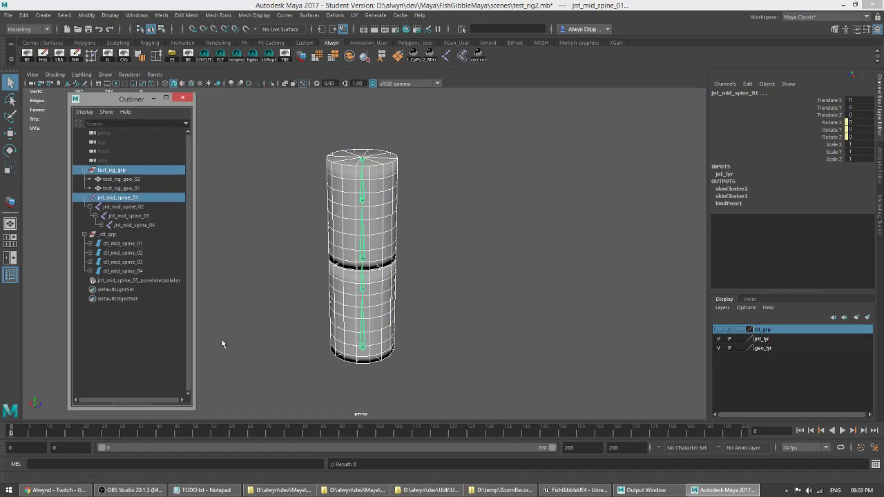
left_click_drag(63, 434, 9, 432)
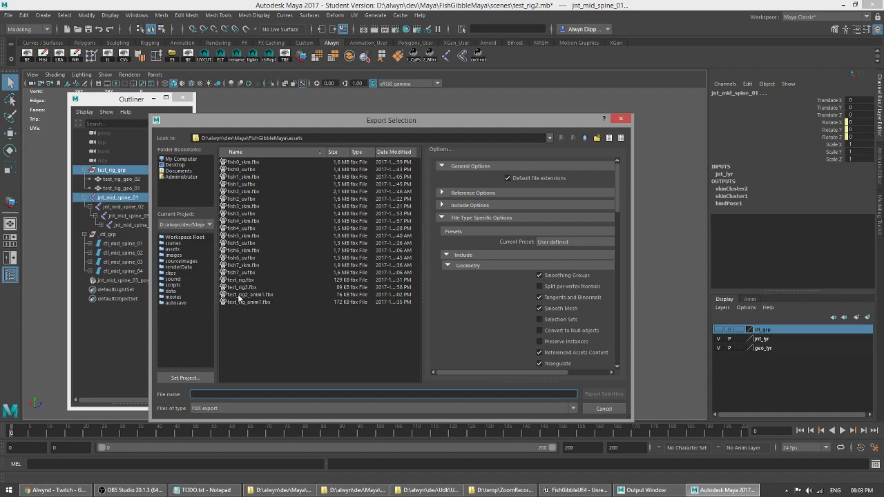
Step: Export the selected geometry and joints over test_rig2_anim1.fbx with baked animation for frames 0 to 200, and close the warnings
left_click(245, 295)
scroll(541, 296, "down", 5)
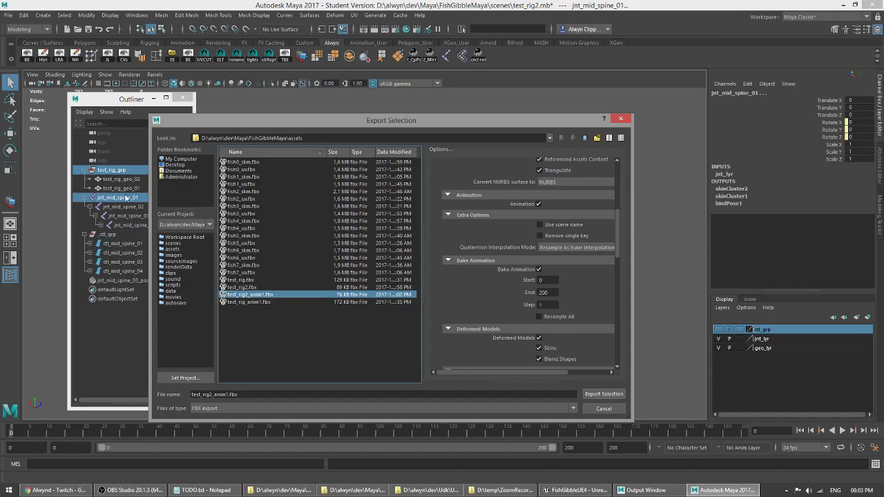
left_click(605, 394)
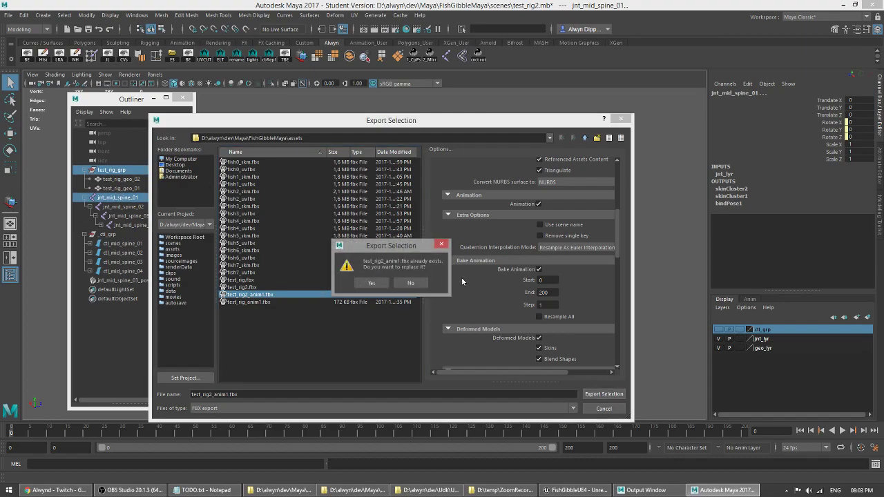
left_click(373, 284)
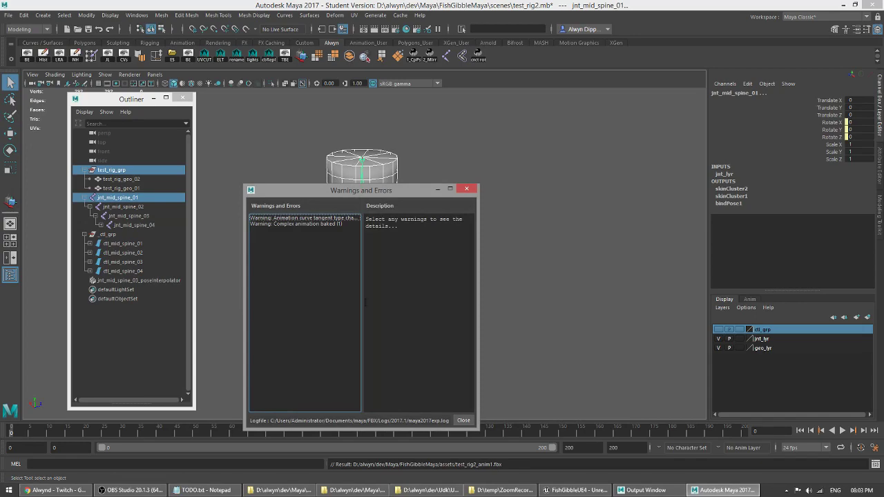
left_click(463, 420)
key("alt+Tab")
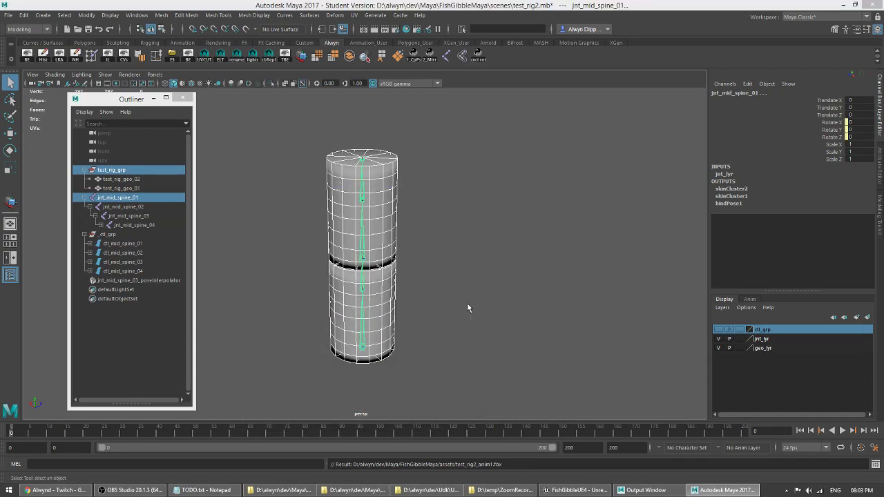
Step: Switch from Maya to the assets folder and bring test_rig2_anim1.fbx into Unreal's testrig folder
key("alt+Tab")
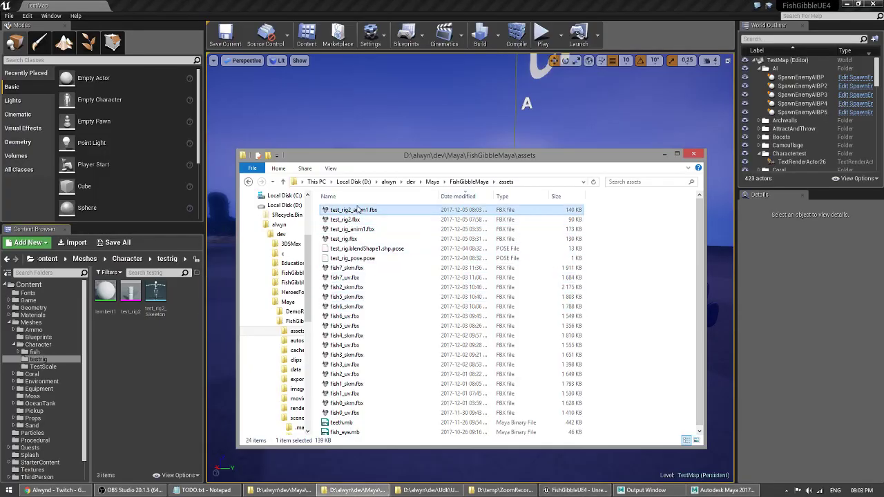
key("alt+Tab")
key("alt+Tab")
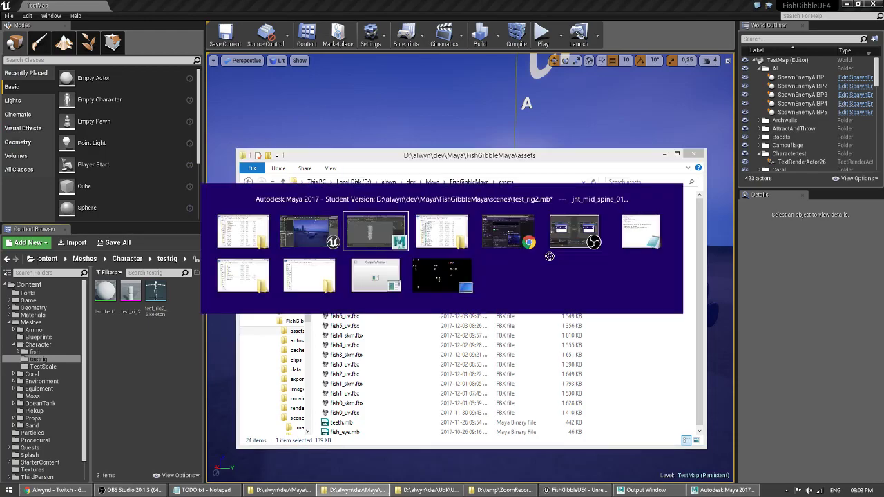
left_click_drag(376, 242, 126, 361)
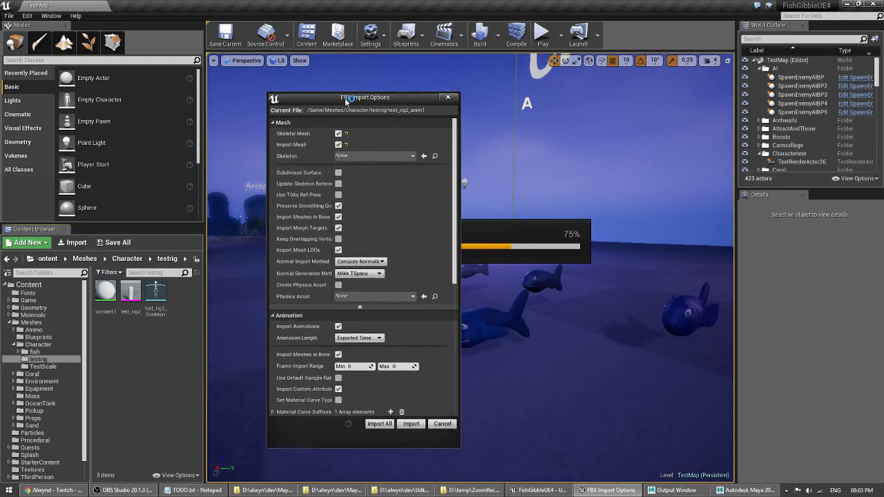
Step: Import the FBX as animation only on test_rig2_Skeleton, with Import Mesh off, and close the message log
left_click(373, 153)
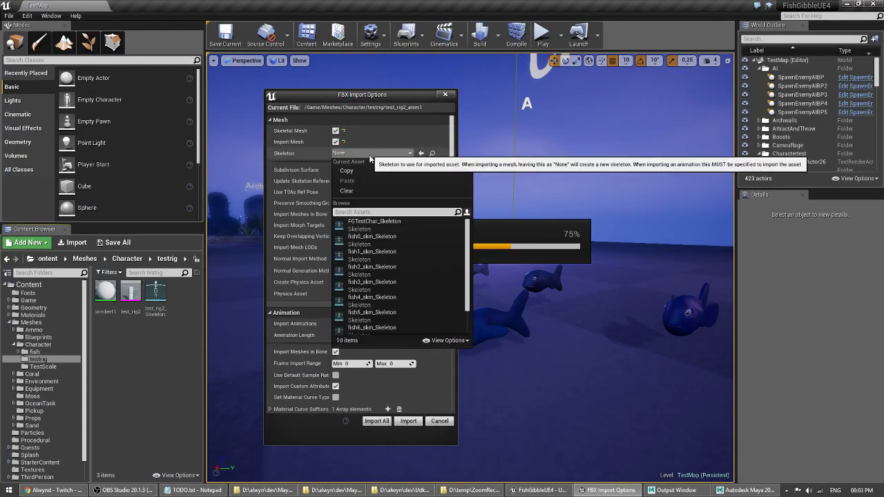
left_click(370, 325)
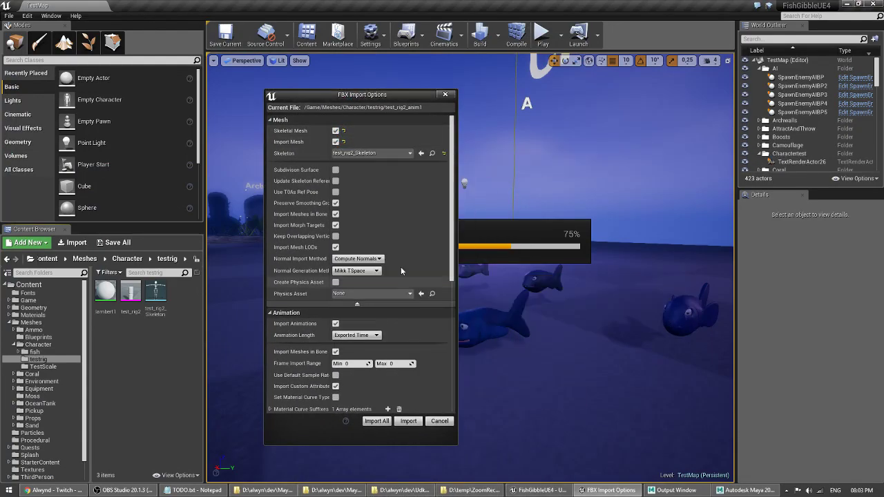
left_click(335, 142)
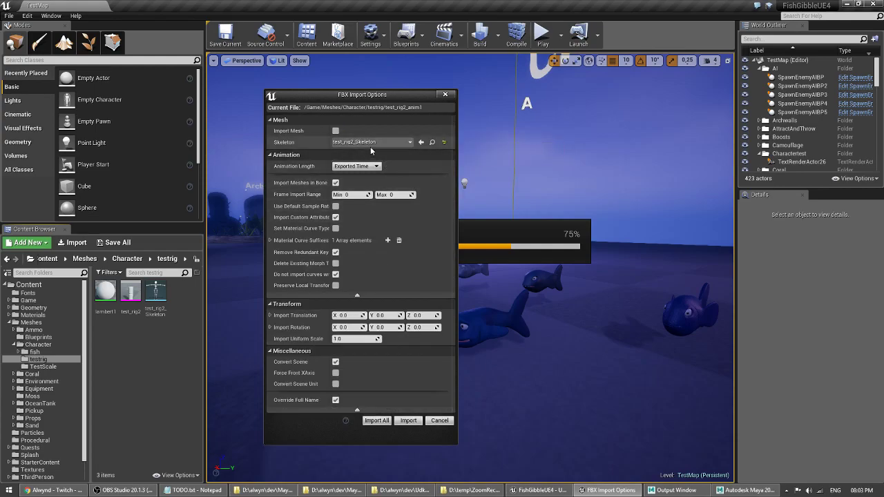
left_click(336, 131)
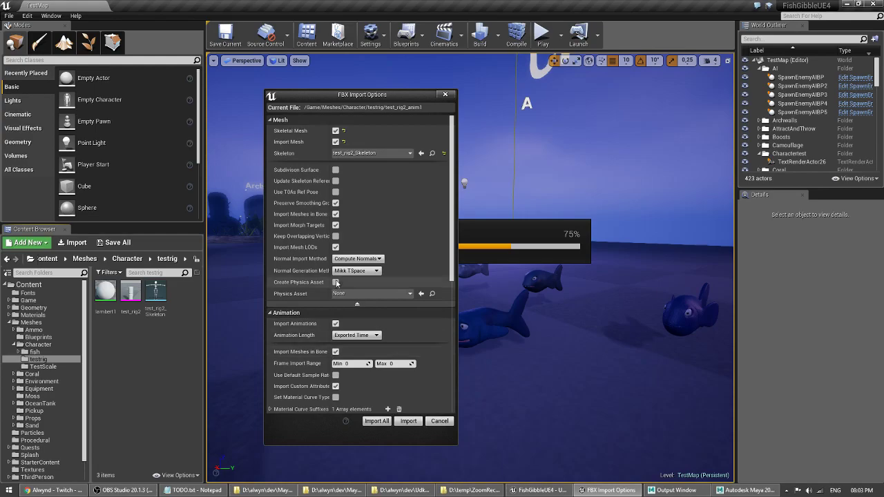
left_click(336, 142)
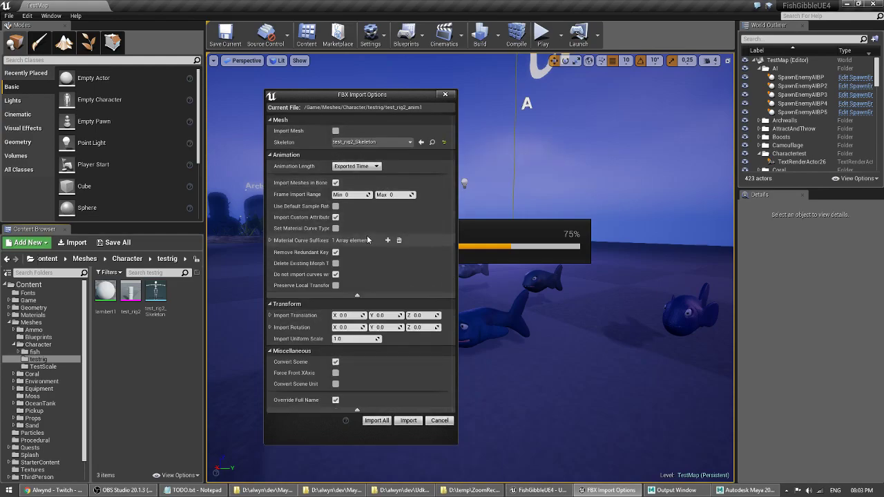
left_click(408, 421)
left_click(661, 107)
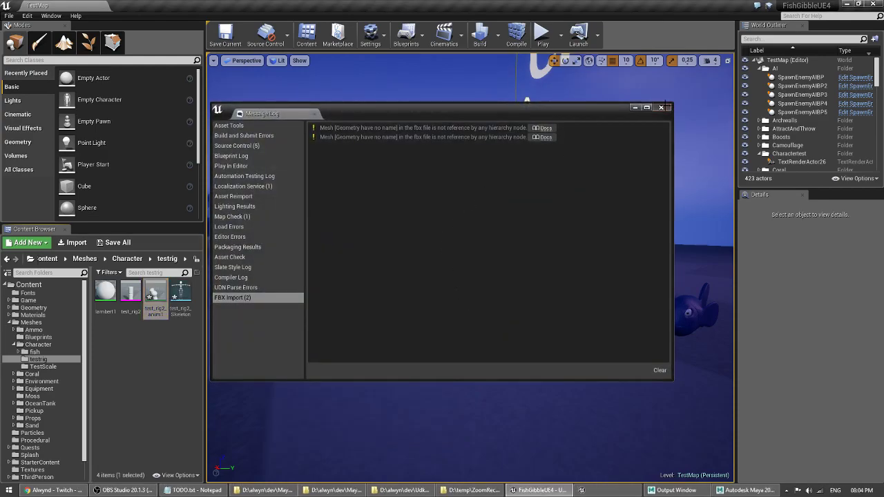
Step: Open the test_rig2_anim1 animation sequence in a maximized editor and scrub its timeline to examine the morph target deformation
left_click(180, 295, "ctrl")
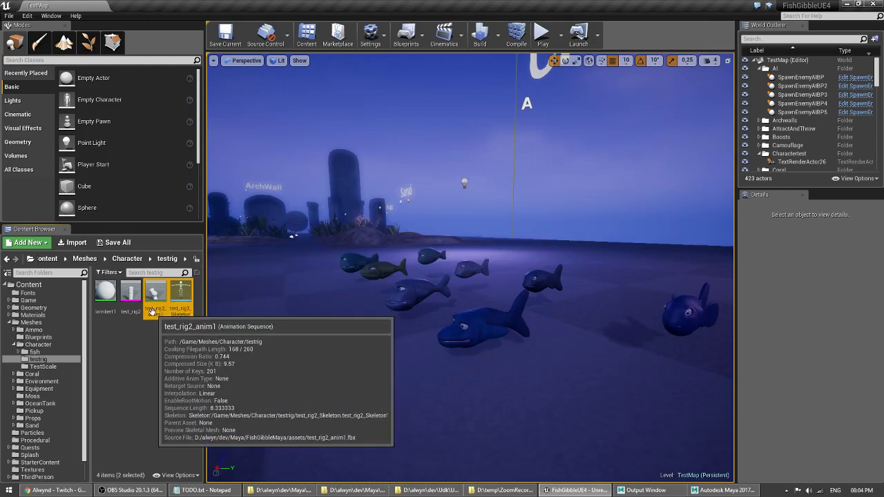
double_click(153, 295)
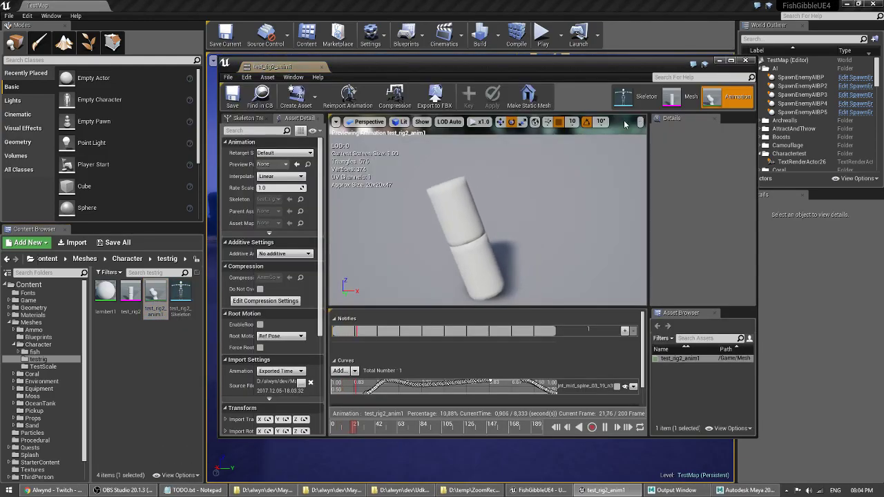
left_click(731, 60)
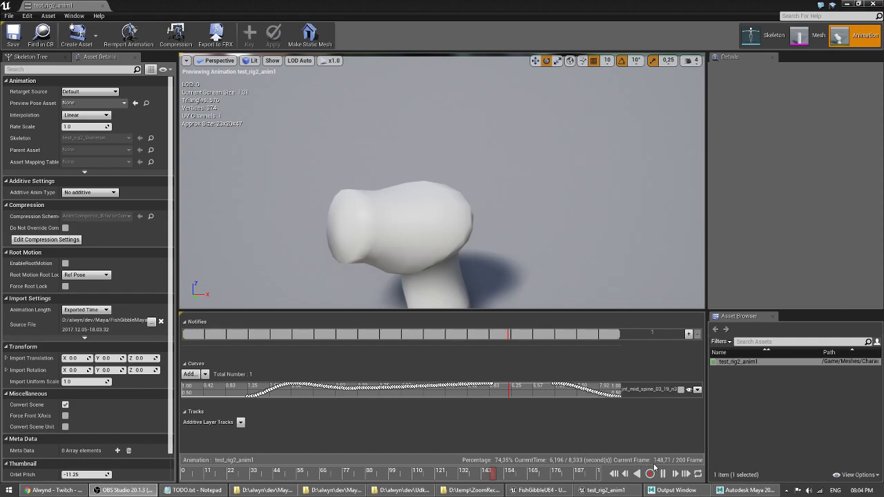
left_click_drag(521, 473, 255, 471)
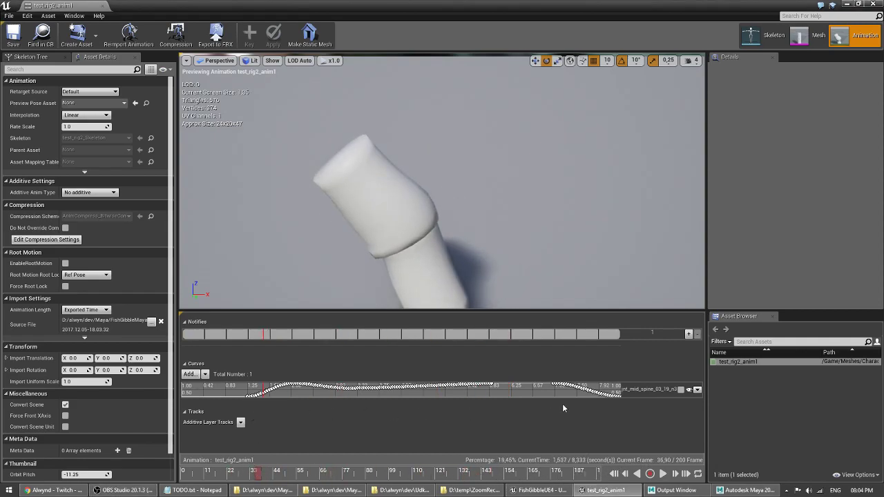